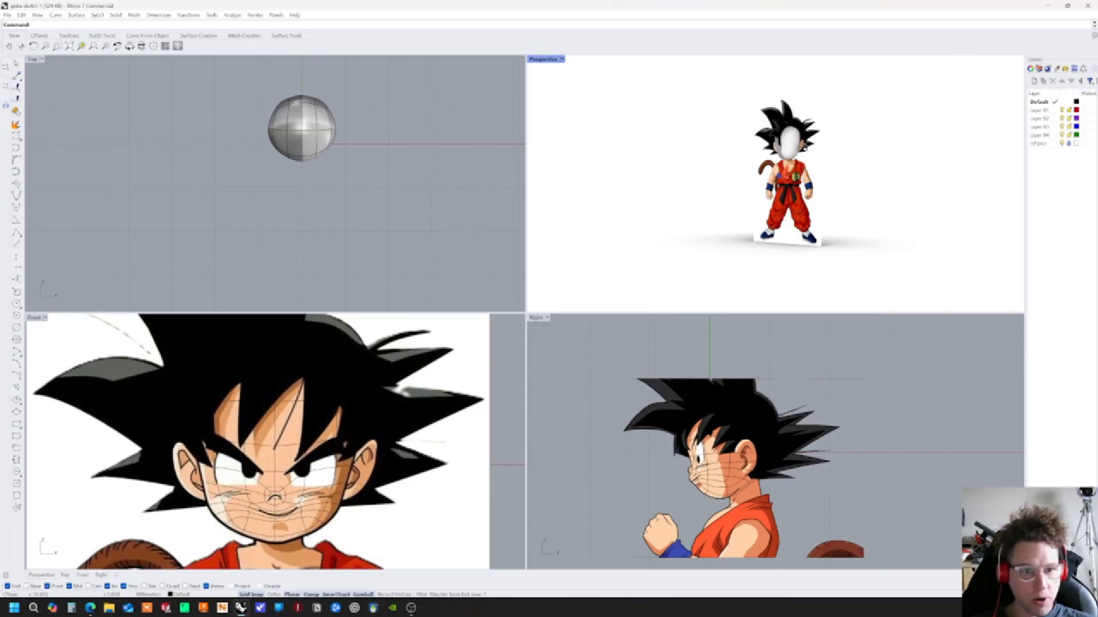
Set the perspective viewport's display mode to Shaded to show the head's edges around the nose and mouth
{"action": "left_click", "coordinate": [562, 60]}
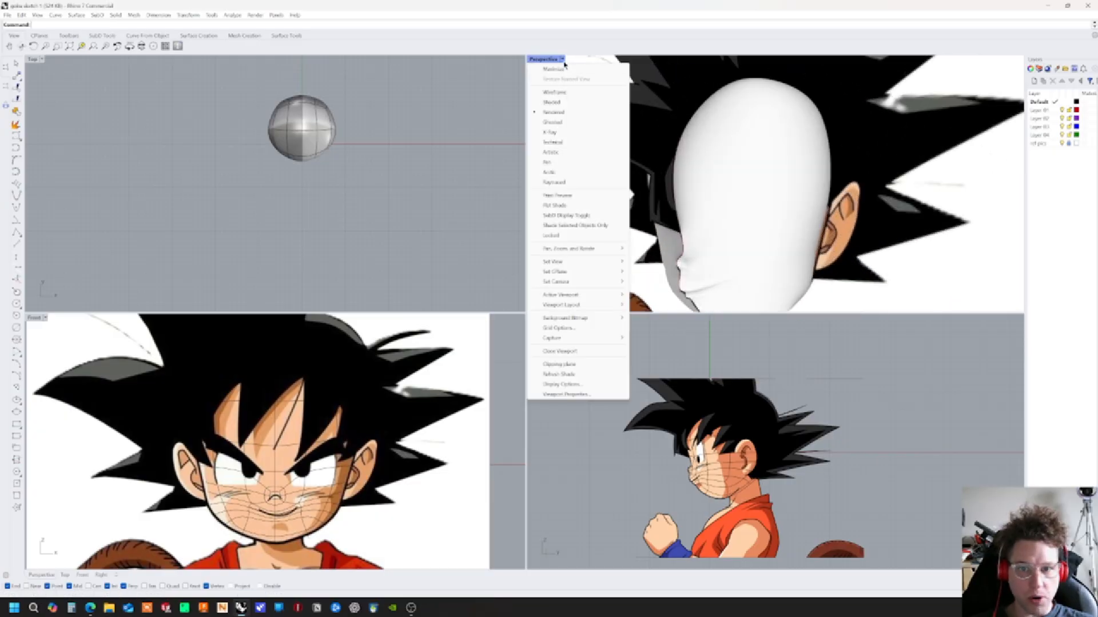
{"action": "left_click", "coordinate": [999, 219]}
{"action": "right_click_drag", "start_coordinate": [863, 244], "coordinate": [792, 243]}
{"action": "right_click_drag", "start_coordinate": [815, 177], "coordinate": [709, 241], "text": "shift"}
{"action": "left_click", "coordinate": [751, 198]}
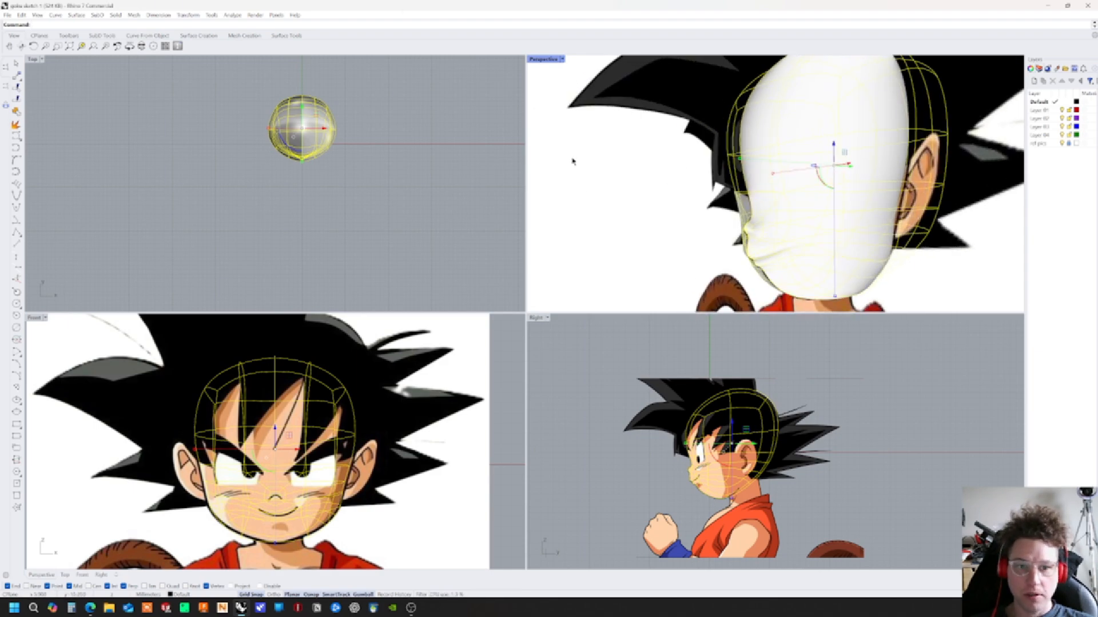
{"action": "left_click", "coordinate": [565, 60]}
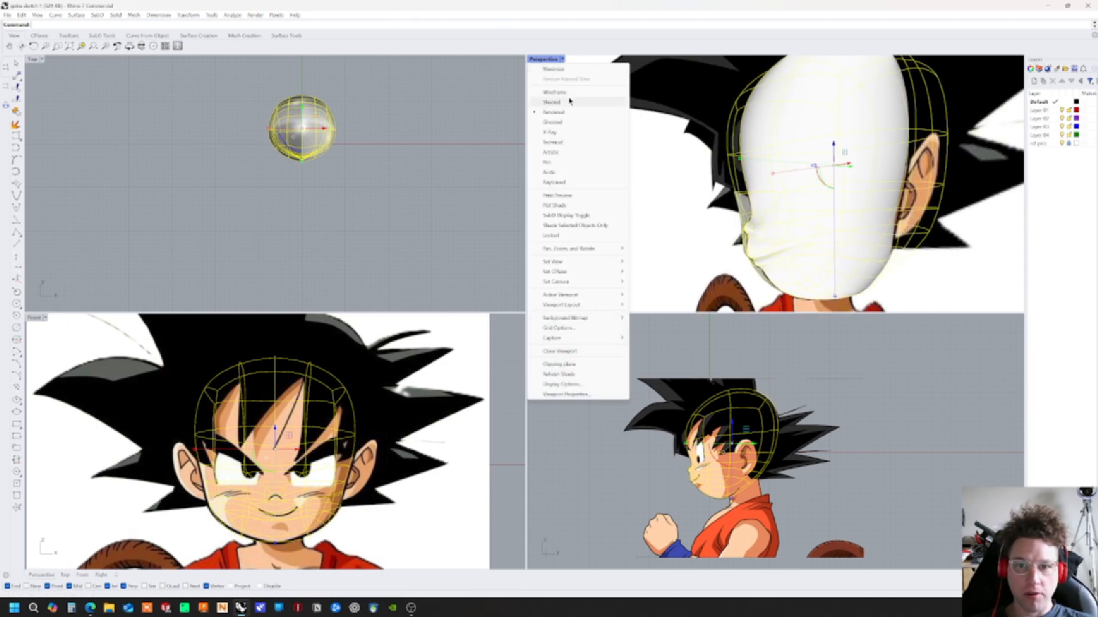
{"action": "left_click", "coordinate": [549, 103]}
{"action": "right_click_drag", "start_coordinate": [860, 216], "coordinate": [865, 243]}
{"action": "left_click", "coordinate": [865, 242]}
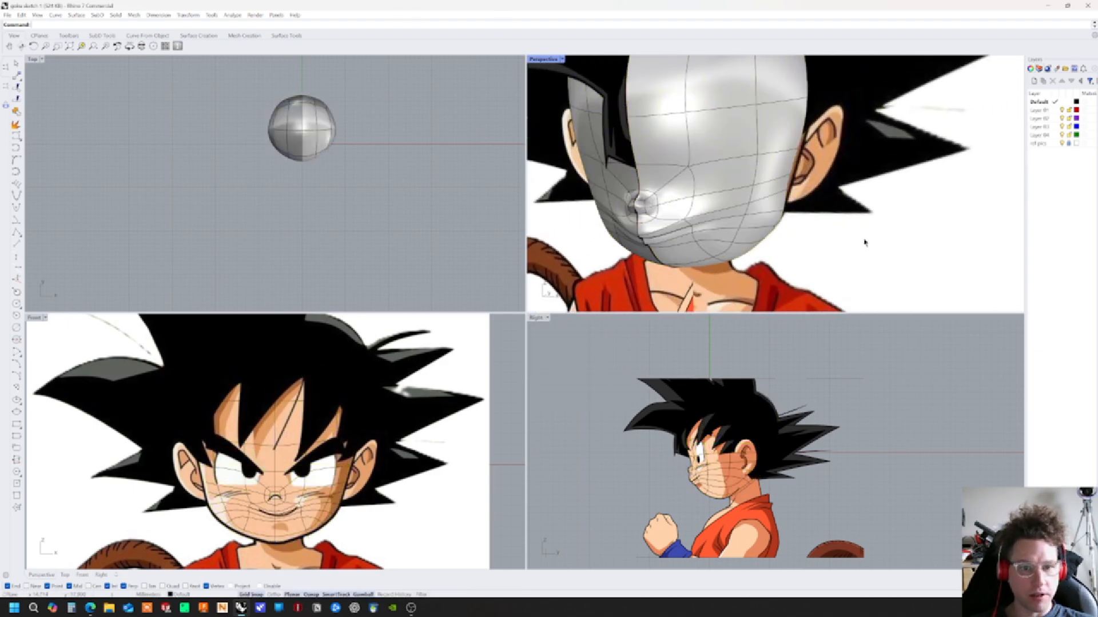
Turn on the control points of the head SubD
{"action": "right_click_drag", "start_coordinate": [723, 216], "coordinate": [732, 210]}
{"action": "left_click", "coordinate": [732, 209]}
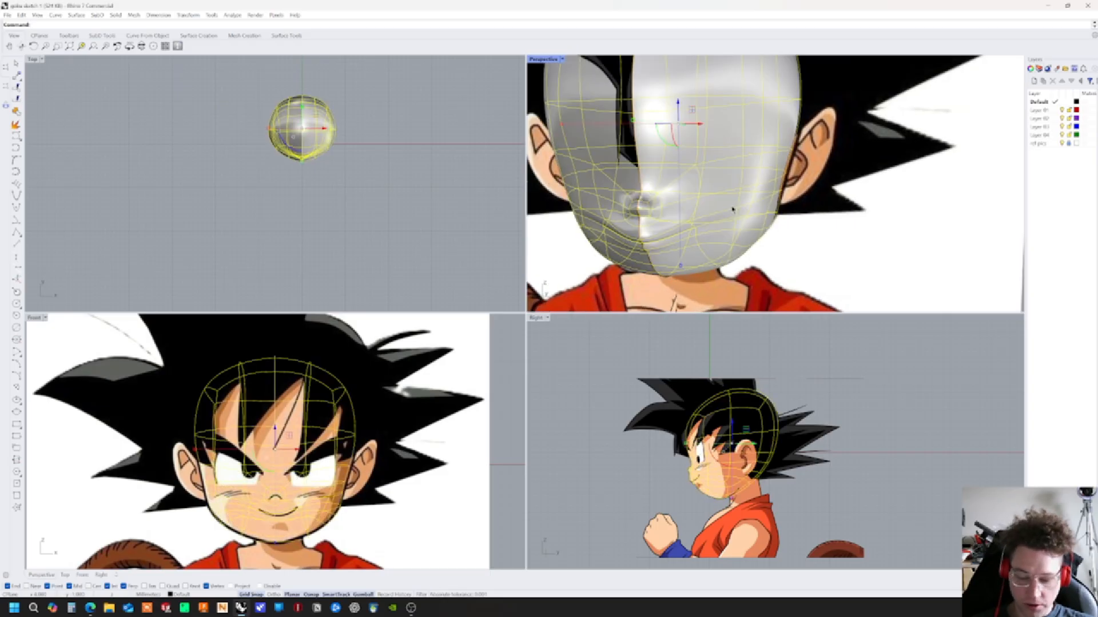
{"action": "key", "text": "F10"}
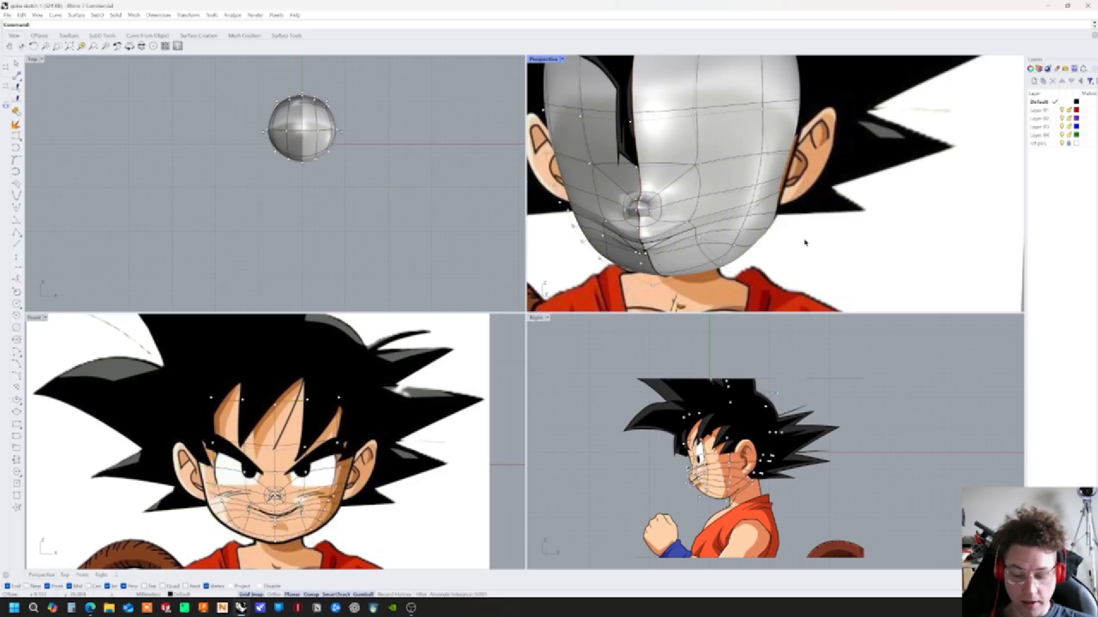
{"action": "mouse_move", "coordinate": [766, 232]}
{"action": "right_mouse_down"}
{"action": "mouse_move", "coordinate": [749, 227]}
{"action": "mouse_move", "coordinate": [760, 225]}
{"action": "right_mouse_up"}
{"action": "scroll", "coordinate": [721, 286], "scroll_direction": "up", "scroll_amount": 4}
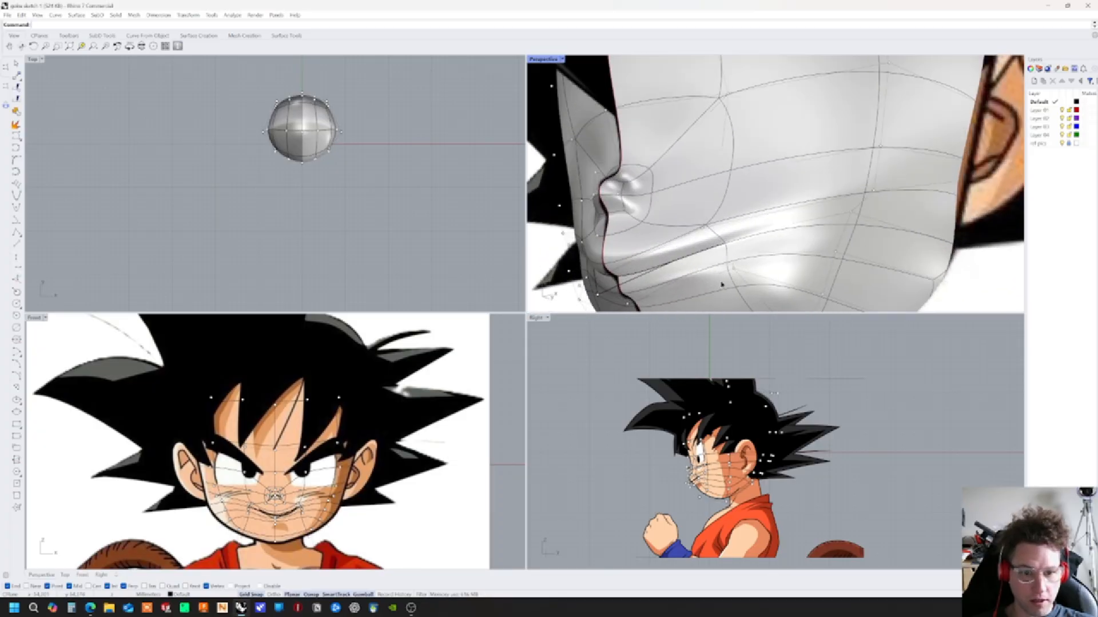
{"action": "scroll", "coordinate": [795, 246], "scroll_direction": "down", "scroll_amount": 5}
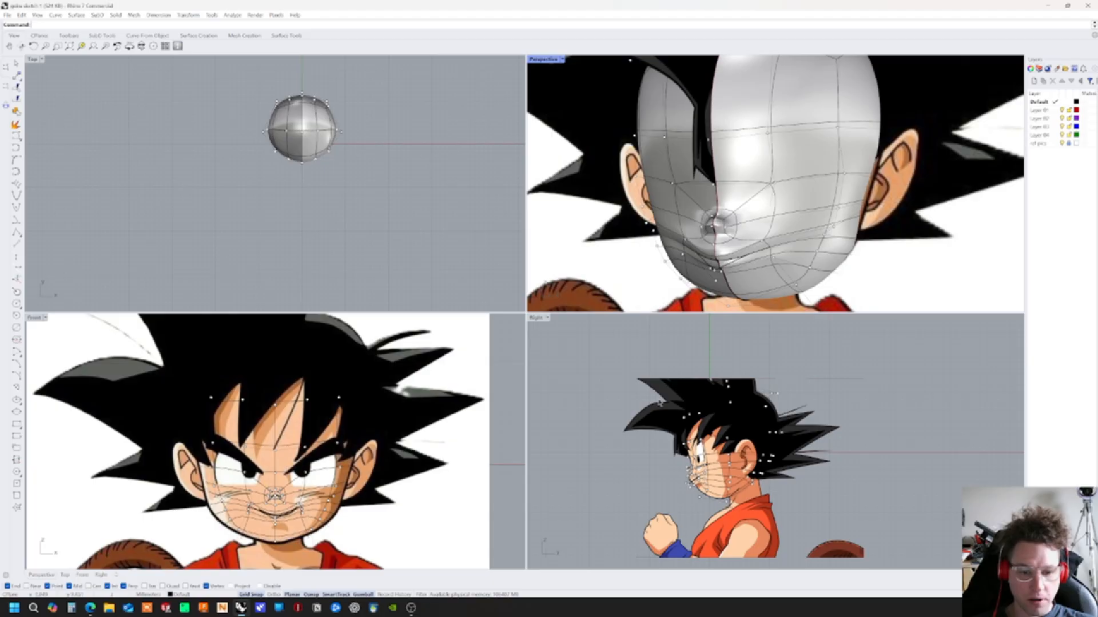
Try the Wireframe display in the perspective viewport, and set the display mode to Ghosted
{"action": "left_click", "coordinate": [562, 59]}
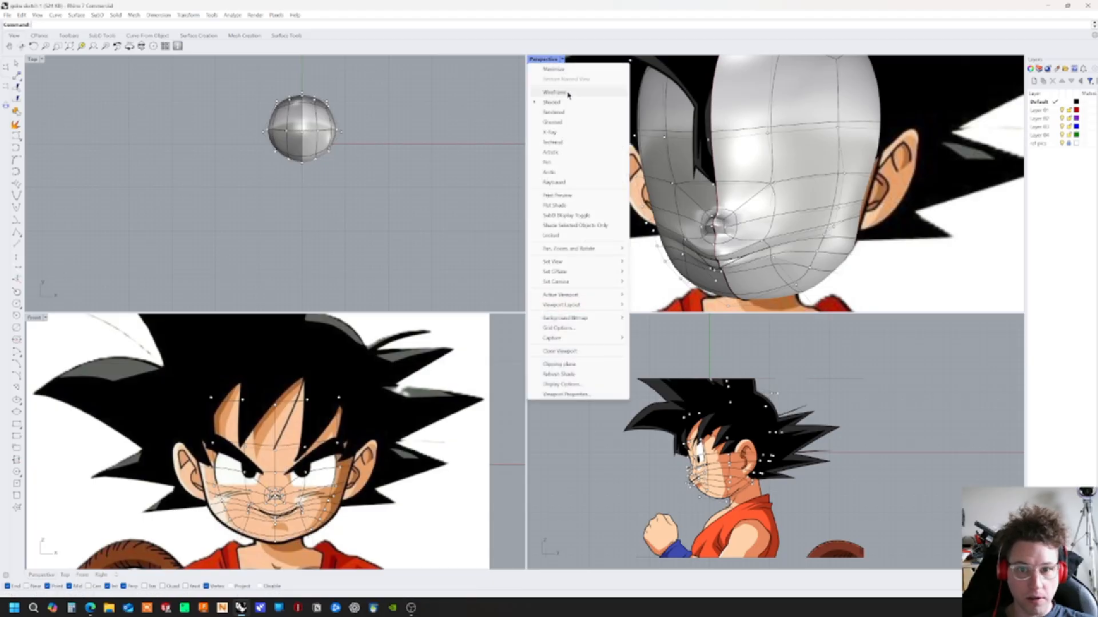
{"action": "left_click", "coordinate": [589, 94]}
{"action": "type", "text": "ww"}
{"action": "right_click_drag", "start_coordinate": [775, 229], "coordinate": [566, 97]}
{"action": "left_click", "coordinate": [559, 61]}
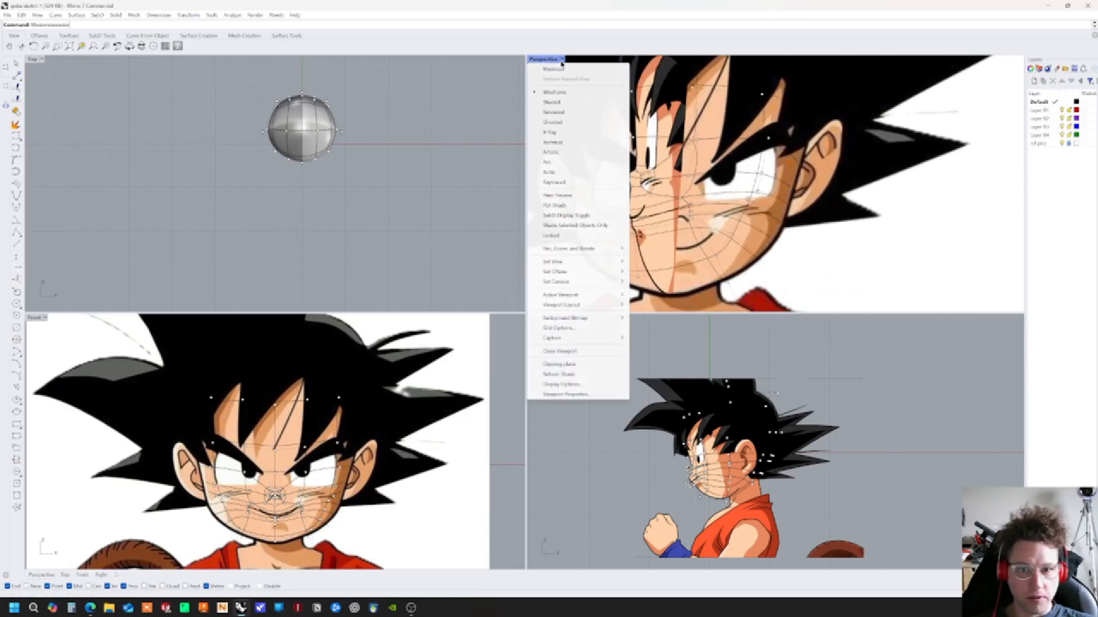
{"action": "left_click", "coordinate": [568, 122]}
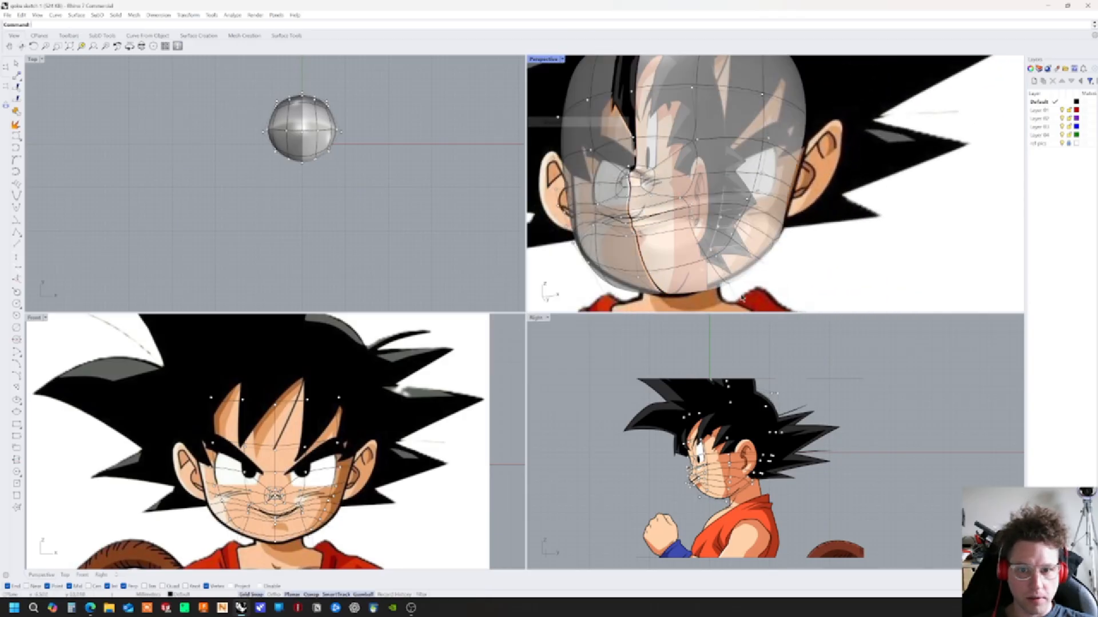
Restrict selection to curves and edges with the SubD selection filter
{"action": "right_click_drag", "start_coordinate": [835, 441], "coordinate": [897, 407]}
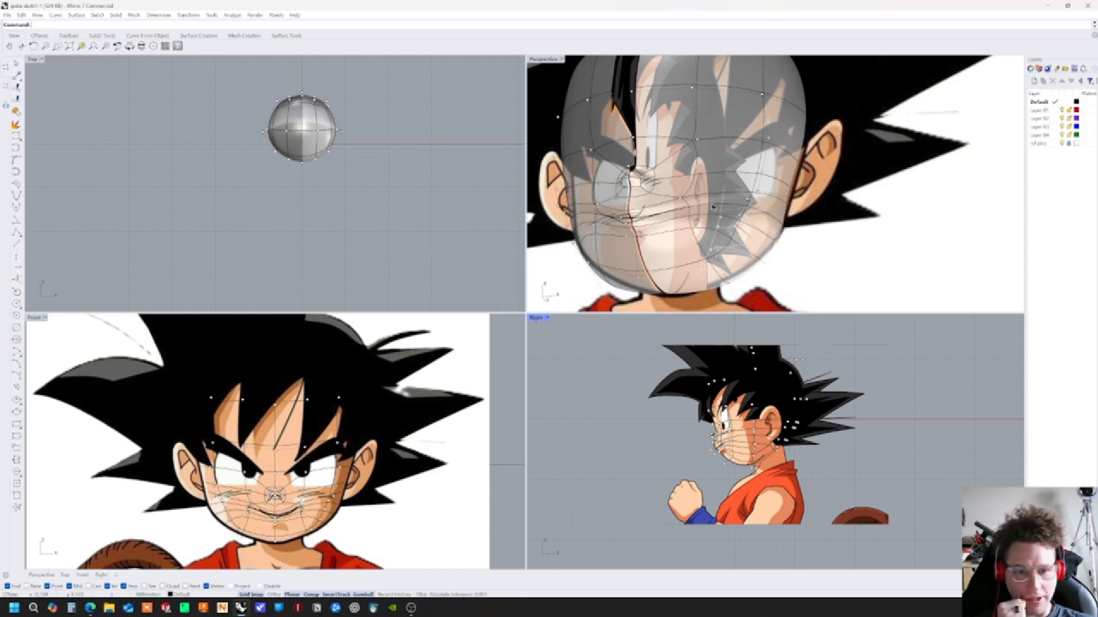
{"action": "scroll", "coordinate": [707, 209], "scroll_direction": "up", "scroll_amount": 5}
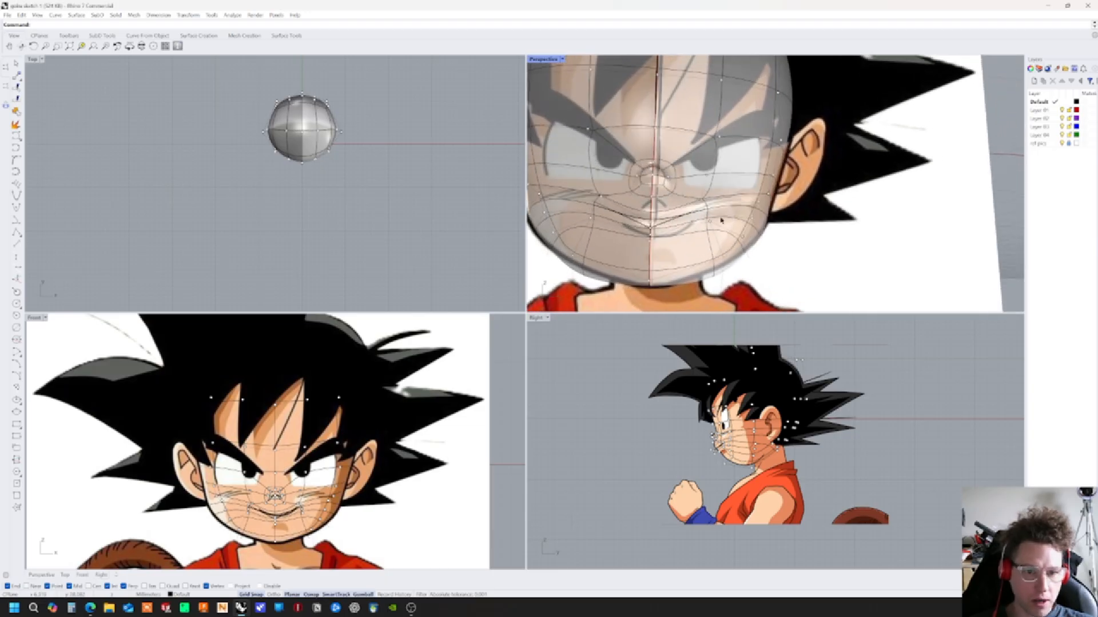
{"action": "mouse_move", "coordinate": [719, 231]}
{"action": "right_mouse_down"}
{"action": "mouse_move", "coordinate": [714, 280]}
{"action": "mouse_move", "coordinate": [726, 172]}
{"action": "mouse_move", "coordinate": [716, 228]}
{"action": "right_mouse_up"}
{"action": "left_click", "coordinate": [760, 151]}
{"action": "left_click", "coordinate": [385, 75]}
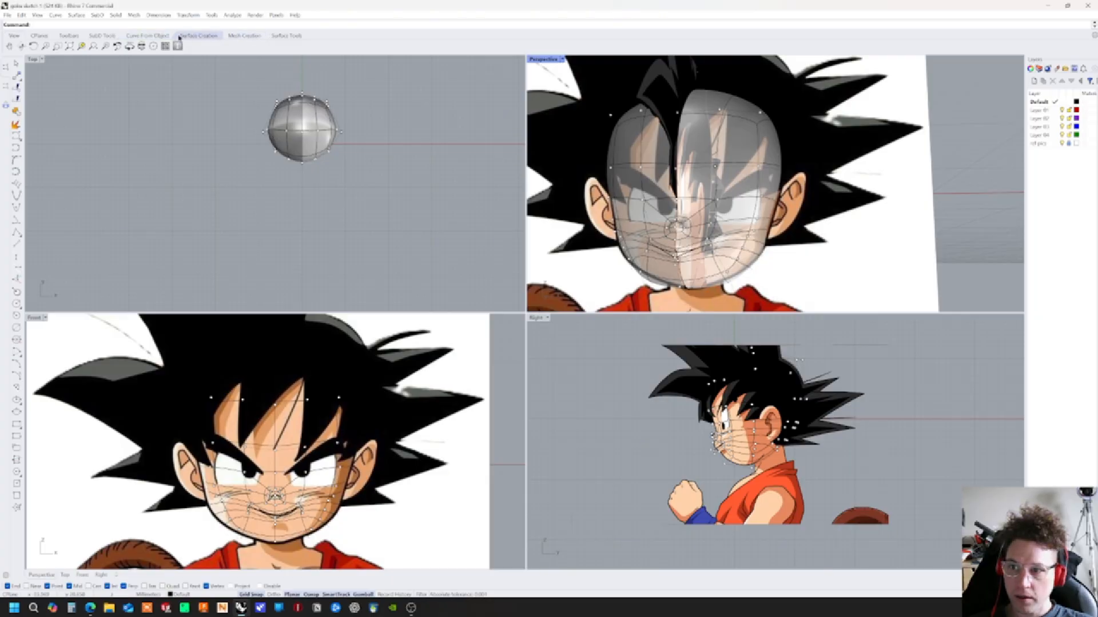
{"action": "left_click", "coordinate": [102, 36]}
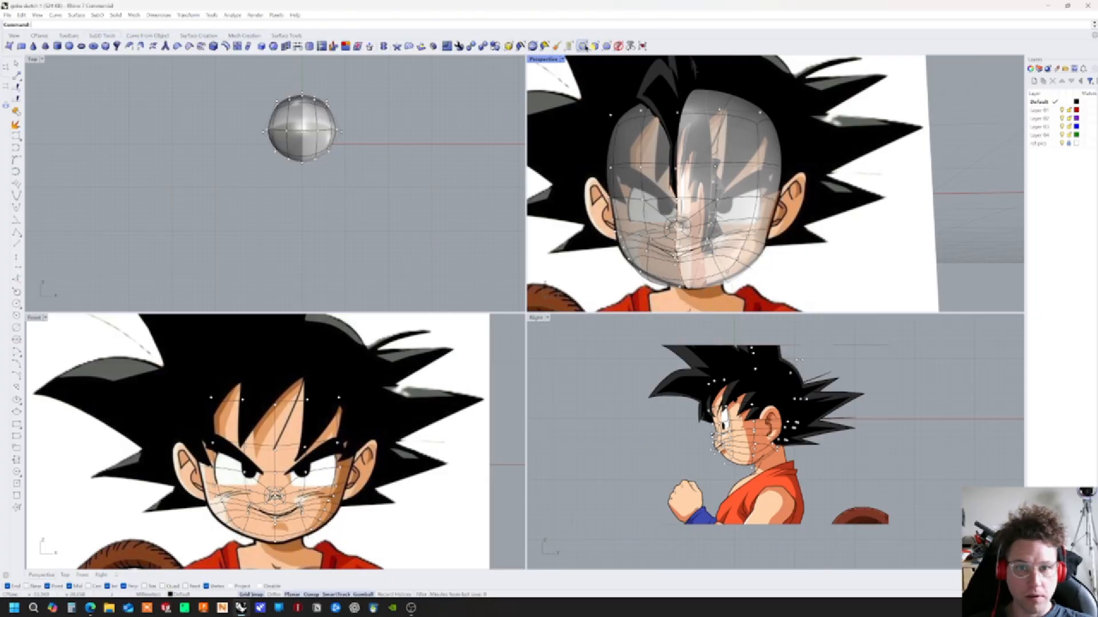
{"action": "left_click", "coordinate": [583, 45]}
Select the edge loop running around the face, examine its course from the front and side, and clear the selection
{"action": "left_click", "coordinate": [767, 160]}
{"action": "right_click_drag", "start_coordinate": [766, 160], "coordinate": [738, 179]}
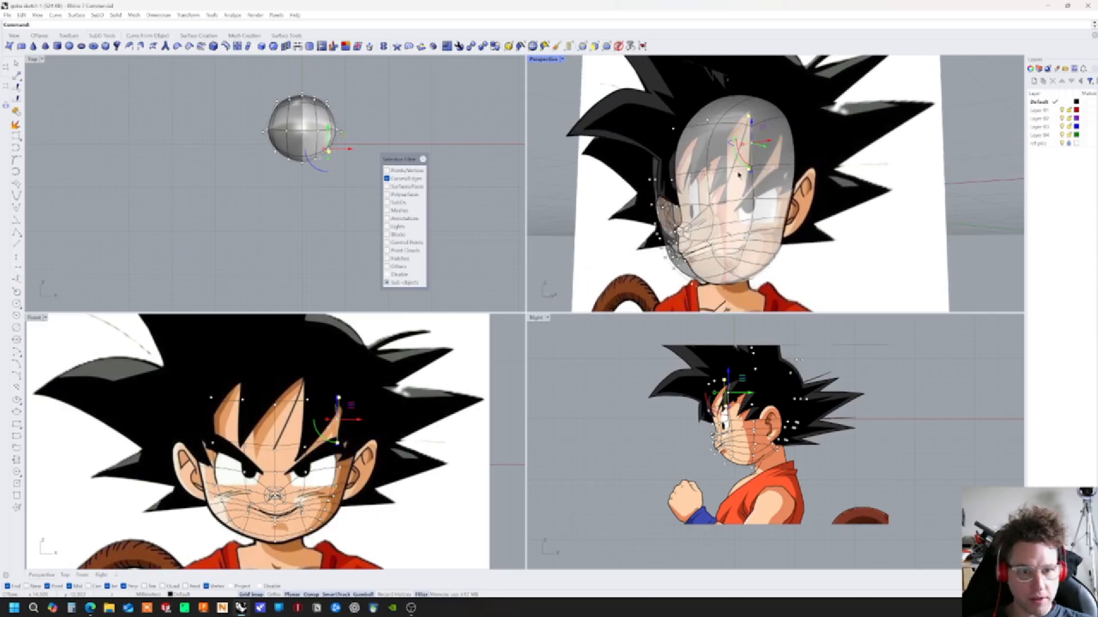
{"action": "scroll", "coordinate": [709, 143], "scroll_direction": "up", "scroll_amount": 3}
{"action": "left_click", "coordinate": [705, 133], "text": "shift"}
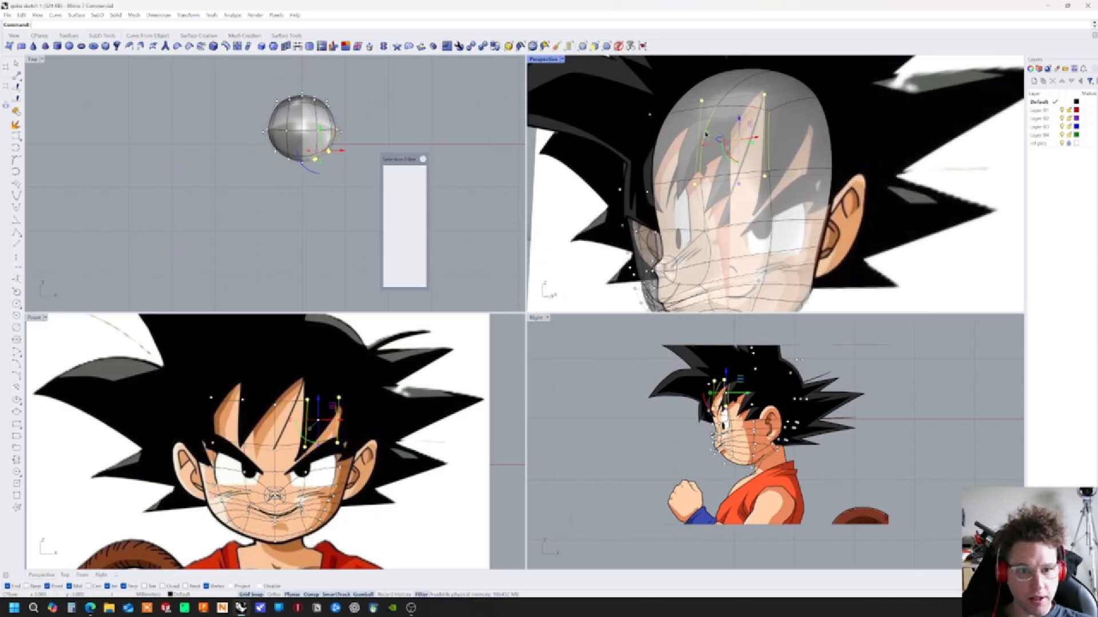
{"action": "double_click", "coordinate": [769, 150]}
{"action": "mouse_move", "coordinate": [752, 186]}
{"action": "right_mouse_down"}
{"action": "mouse_move", "coordinate": [771, 176]}
{"action": "mouse_move", "coordinate": [783, 128]}
{"action": "mouse_move", "coordinate": [764, 180]}
{"action": "right_mouse_up"}
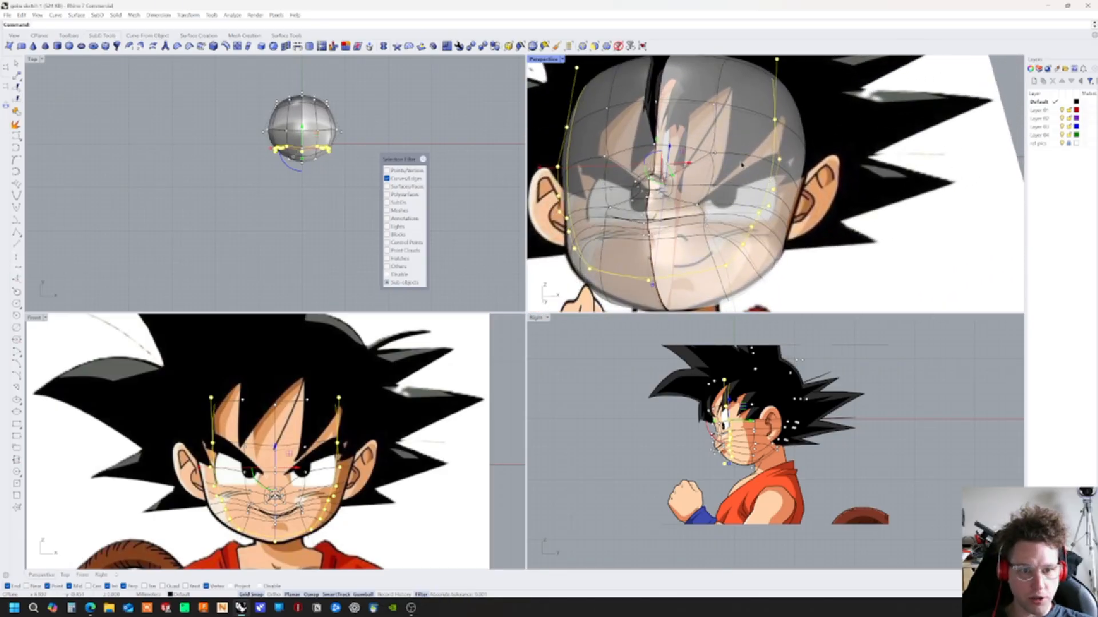
{"action": "right_click_drag", "start_coordinate": [742, 156], "coordinate": [691, 167]}
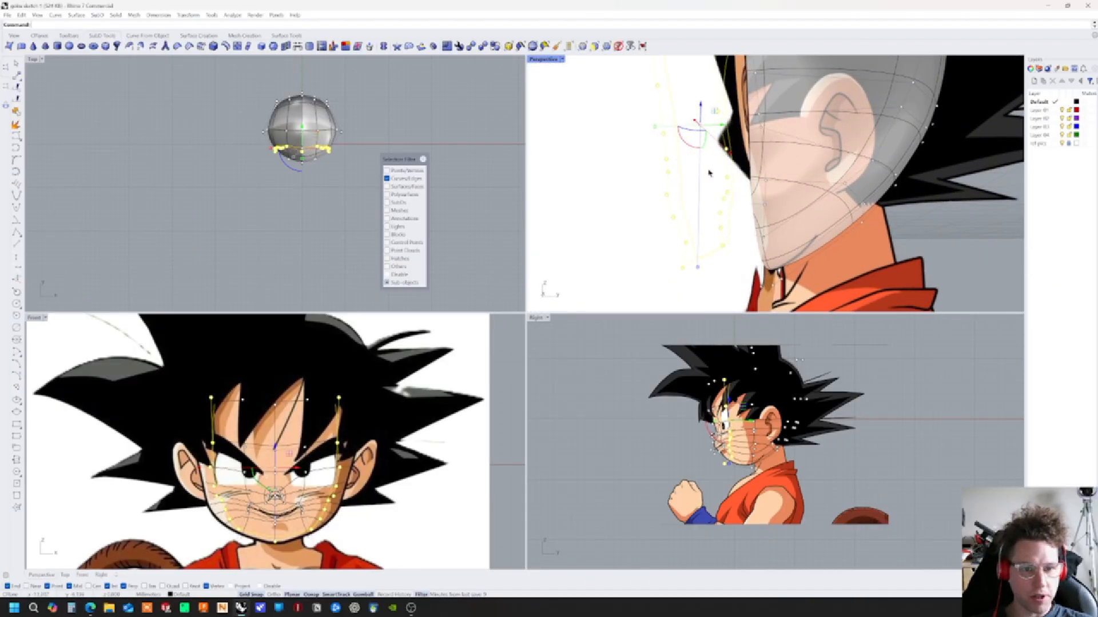
{"action": "right_click_drag", "start_coordinate": [783, 236], "coordinate": [814, 126]}
{"action": "right_click_drag", "start_coordinate": [814, 166], "coordinate": [815, 158]}
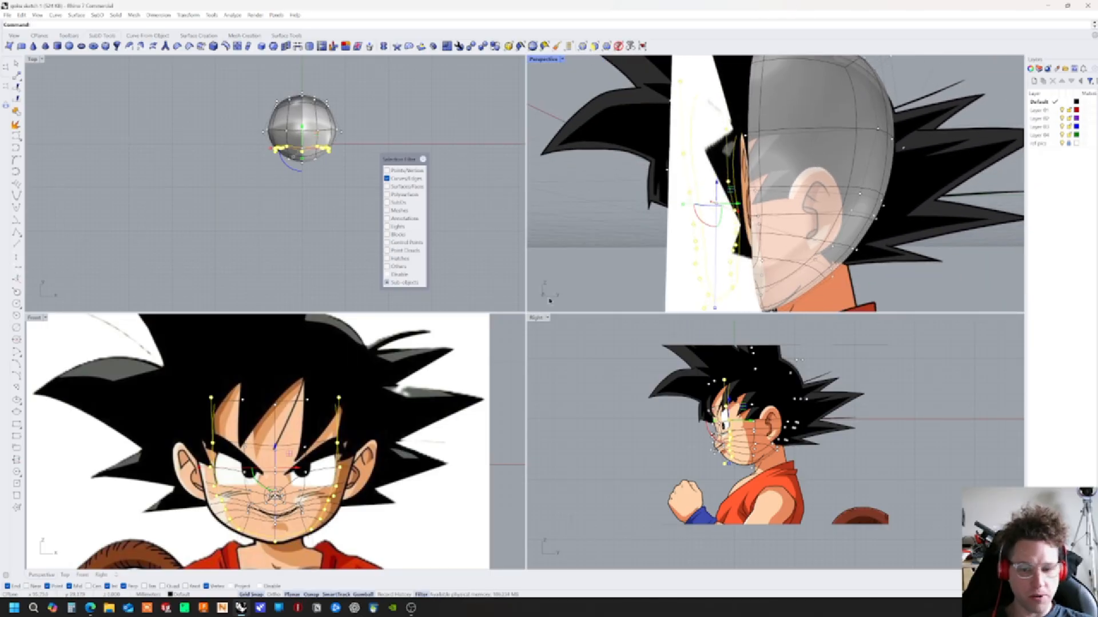
{"action": "right_click_drag", "start_coordinate": [816, 297], "coordinate": [747, 296]}
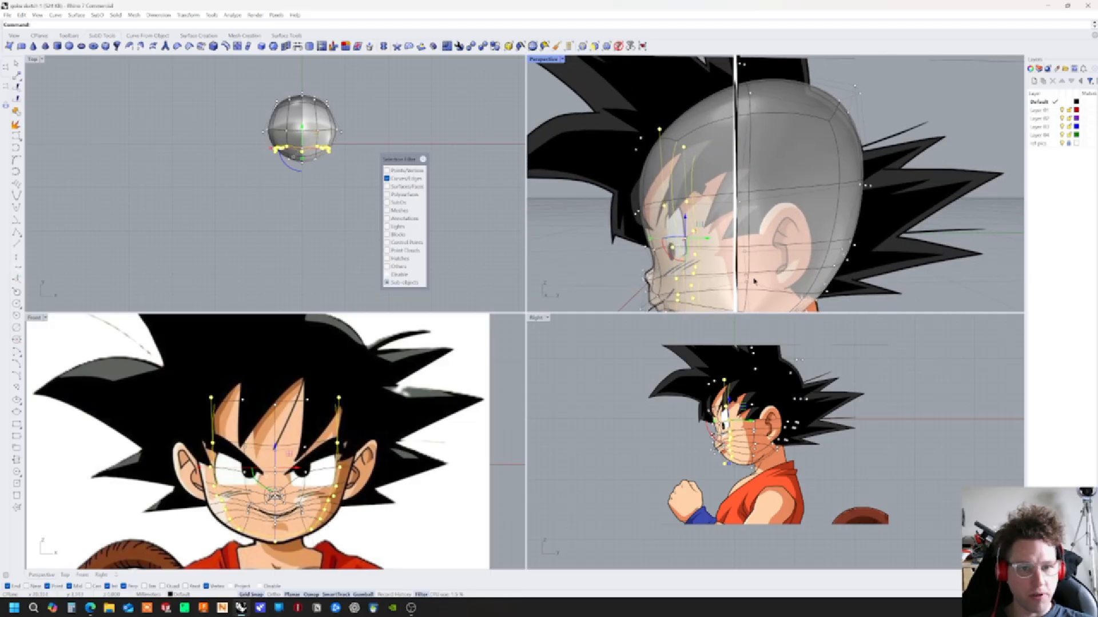
{"action": "right_click_drag", "start_coordinate": [788, 160], "coordinate": [754, 198]}
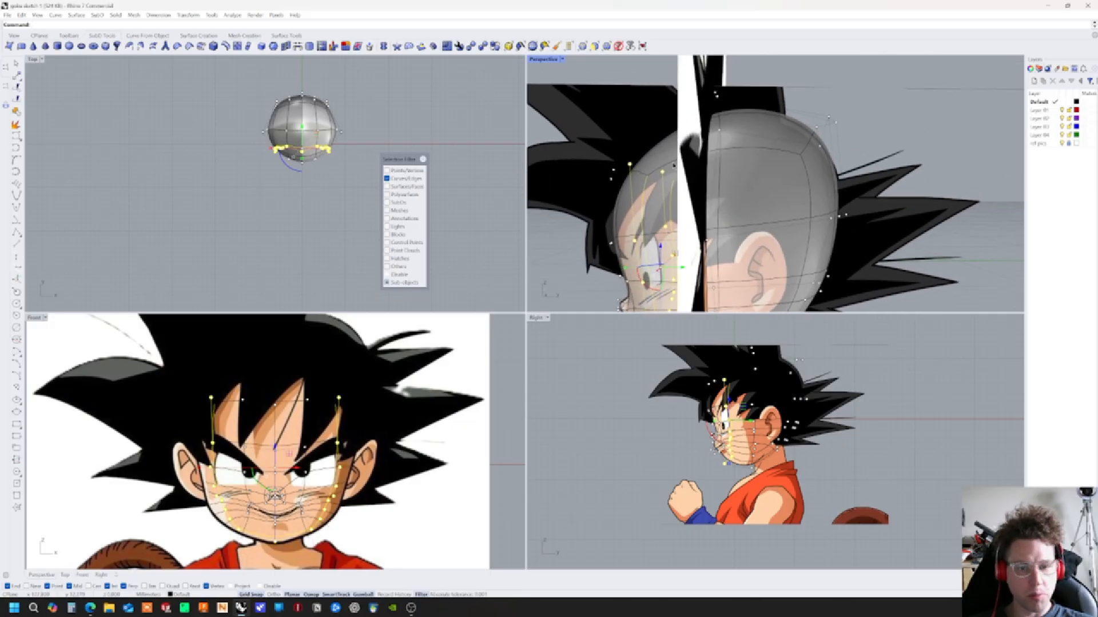
{"action": "right_click_drag", "start_coordinate": [780, 233], "coordinate": [770, 304]}
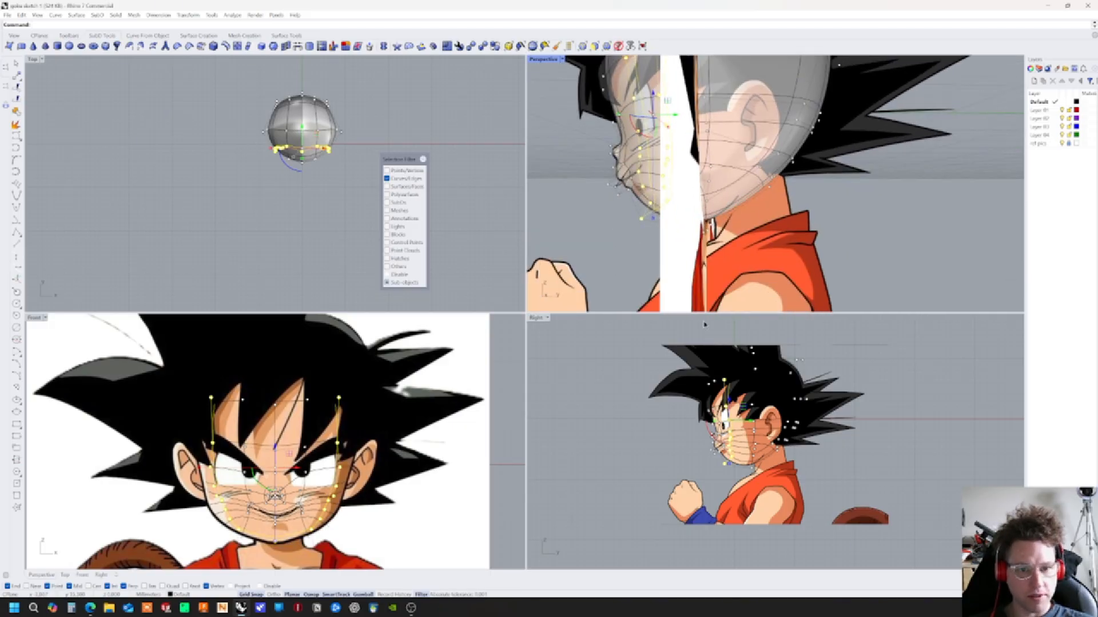
{"action": "right_click_drag", "start_coordinate": [710, 173], "coordinate": [654, 323]}
{"action": "key", "text": "Escape"}
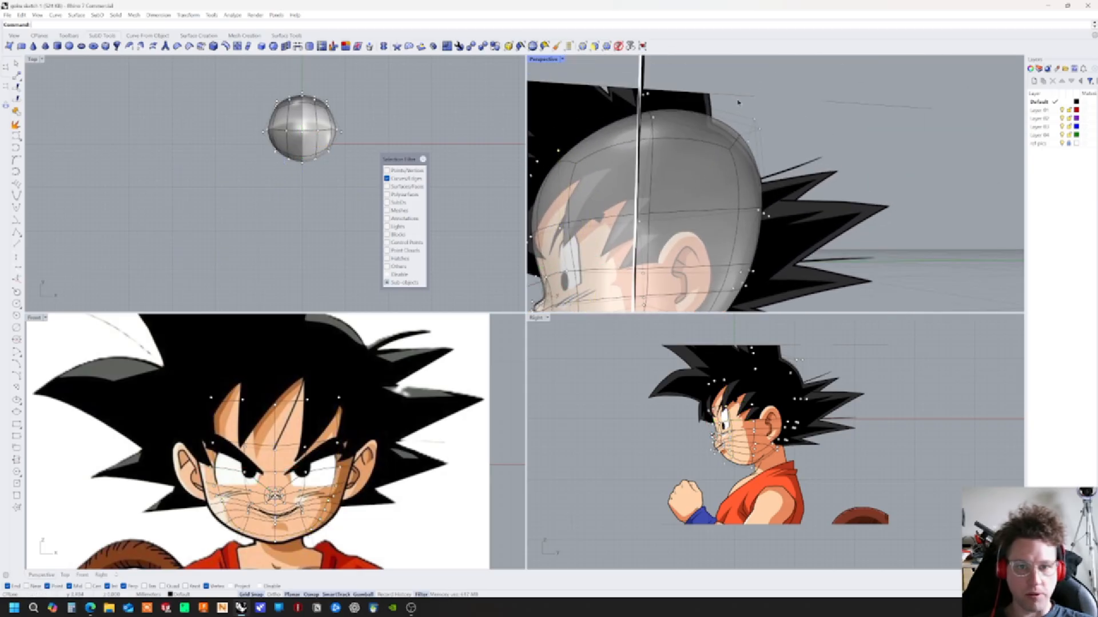
Try deleting the SubD faces on the side of the head above the ear
{"action": "left_click", "coordinate": [708, 182]}
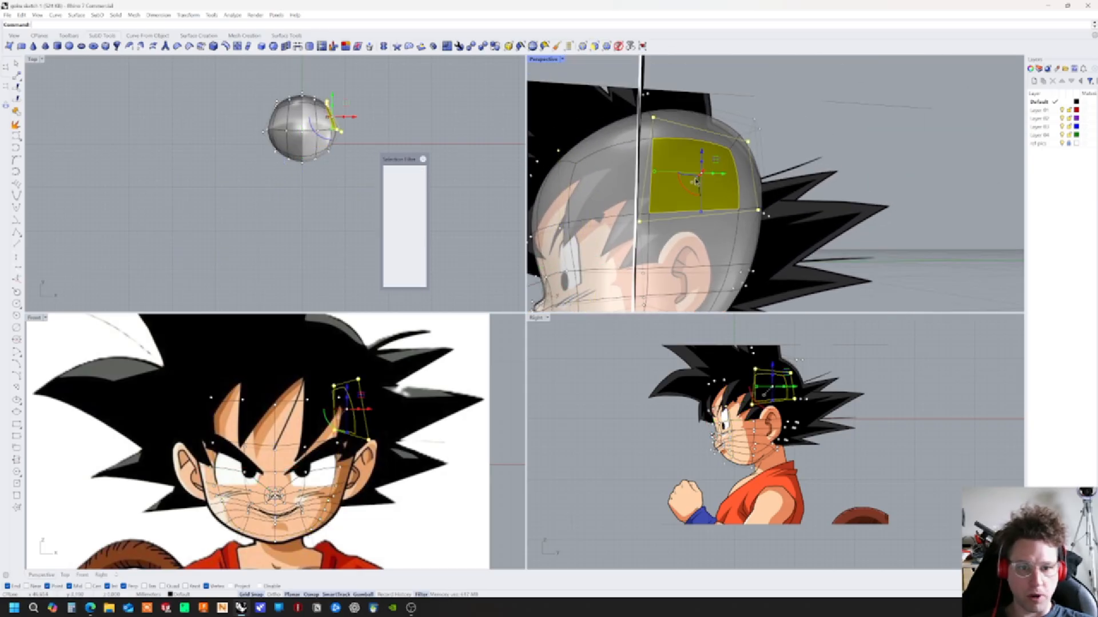
{"action": "key", "text": "Delete"}
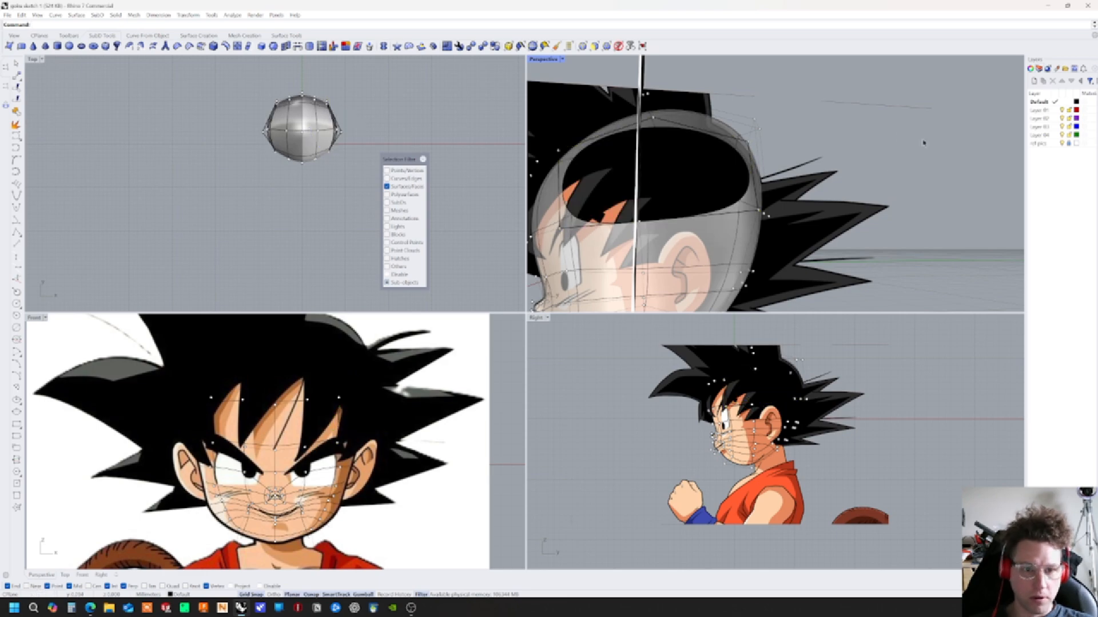
{"action": "right_click_drag", "start_coordinate": [740, 250], "coordinate": [788, 208]}
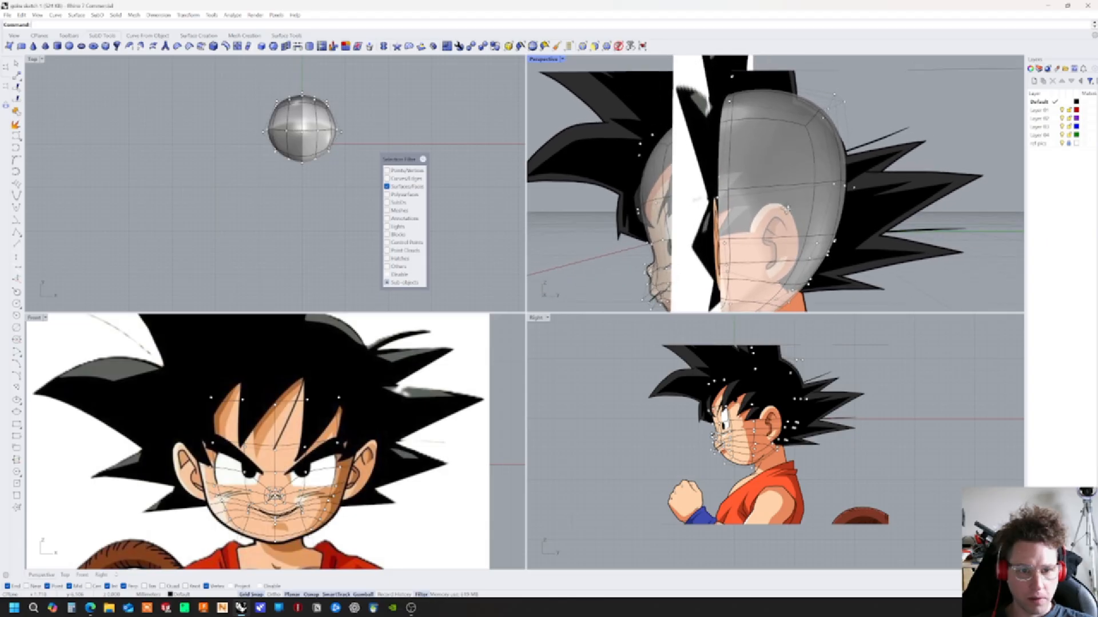
Insert a diagonal edge across the large side face of the head, from its upper back corner to the vertex in front of the ear
{"action": "left_click", "coordinate": [235, 48]}
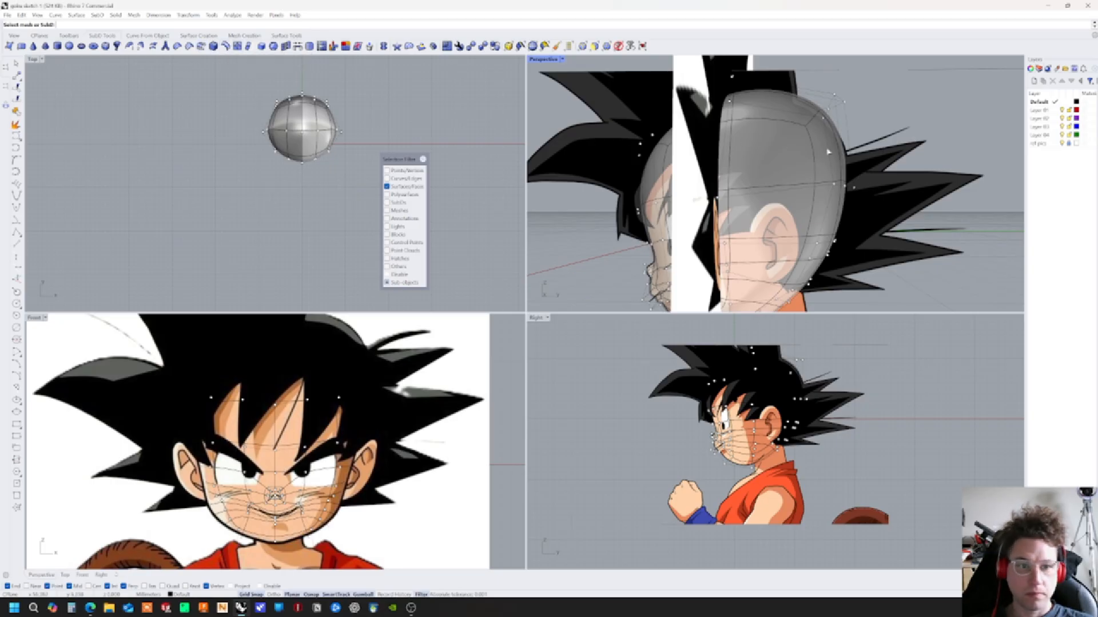
{"action": "left_click", "coordinate": [826, 119]}
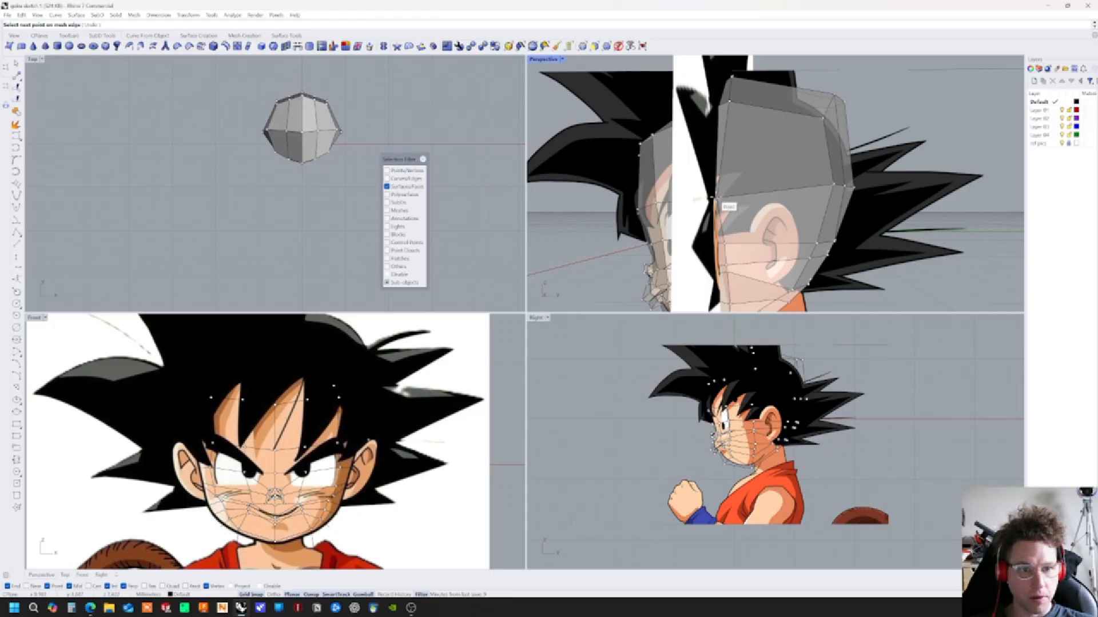
{"action": "left_click", "coordinate": [717, 200]}
{"action": "right_click", "coordinate": [752, 198]}
{"action": "right_click_drag", "start_coordinate": [753, 198], "coordinate": [768, 193]}
Try to insert another edge into the head SubD starting from the upper forehead vertex
{"action": "right_click", "coordinate": [768, 193]}
{"action": "left_click", "coordinate": [669, 150]}
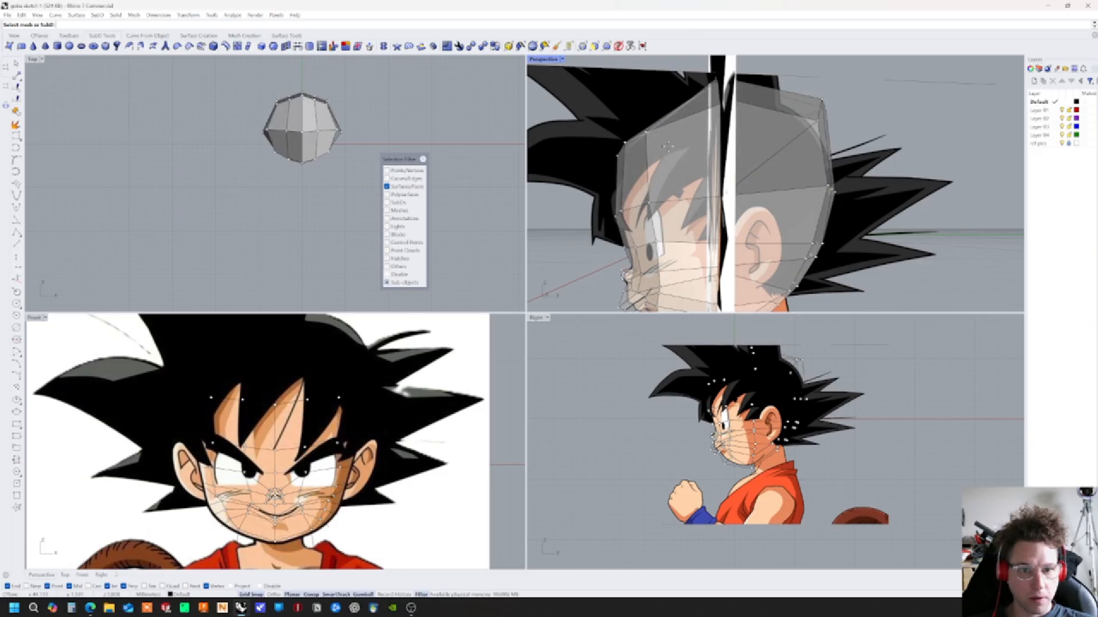
{"action": "left_click", "coordinate": [648, 134]}
{"action": "right_click_drag", "start_coordinate": [658, 146], "coordinate": [731, 163]}
{"action": "key", "text": "Escape"}
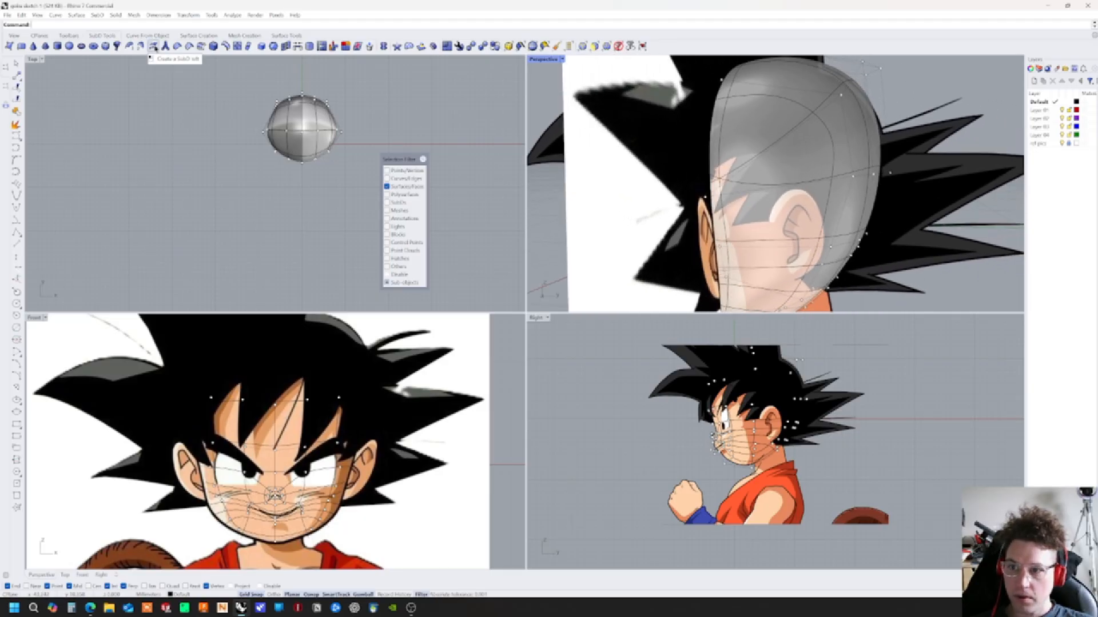
Insert a further edge into the head SubD from the side vertex in front of the ear toward the temple and eye area
{"action": "left_click", "coordinate": [236, 46]}
{"action": "left_click", "coordinate": [716, 206]}
{"action": "left_click", "coordinate": [714, 206]}
{"action": "right_click", "coordinate": [817, 246]}
{"action": "right_click_drag", "start_coordinate": [799, 247], "coordinate": [762, 208]}
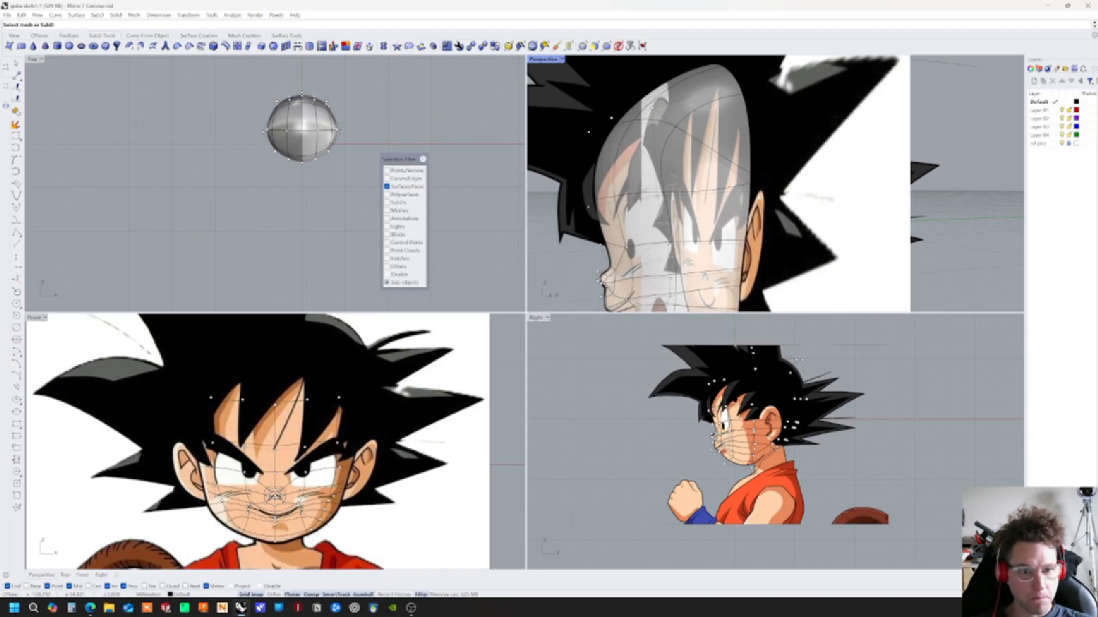
{"action": "left_click", "coordinate": [714, 209]}
{"action": "left_click", "coordinate": [672, 249]}
{"action": "right_click_drag", "start_coordinate": [673, 250], "coordinate": [758, 200]}
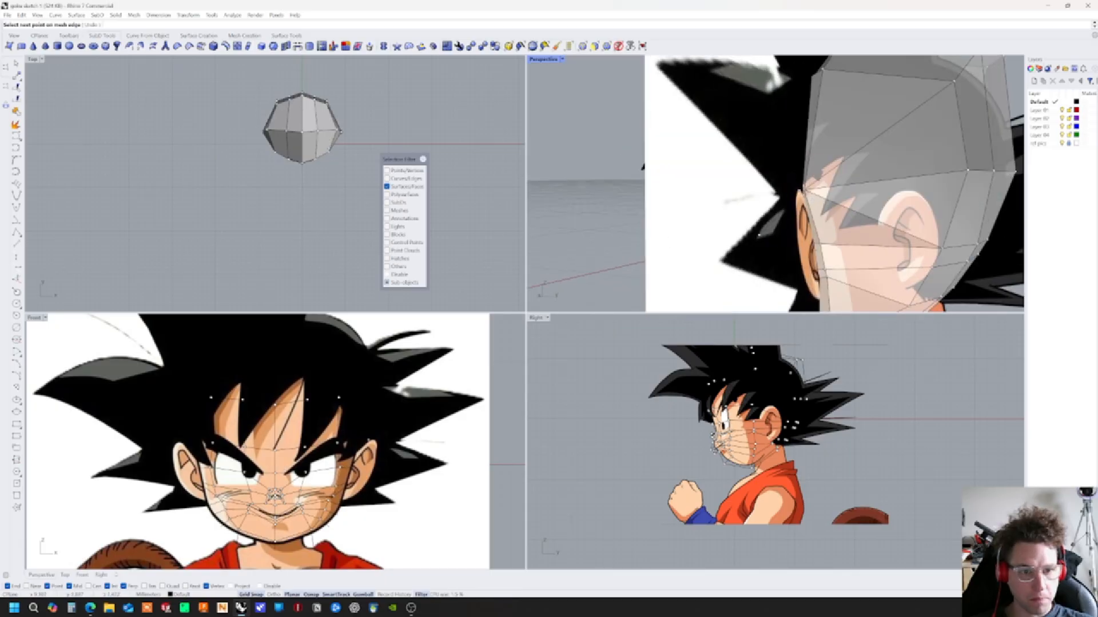
{"action": "right_click", "coordinate": [813, 195]}
{"action": "right_click_drag", "start_coordinate": [859, 230], "coordinate": [806, 170]}
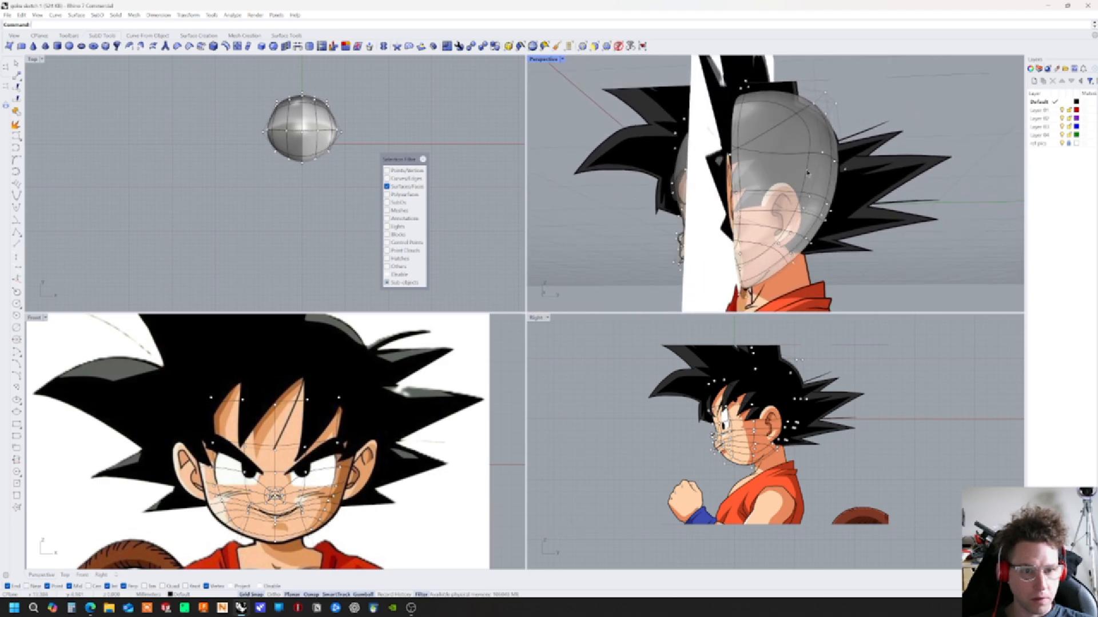
{"action": "right_click_drag", "start_coordinate": [786, 182], "coordinate": [819, 189]}
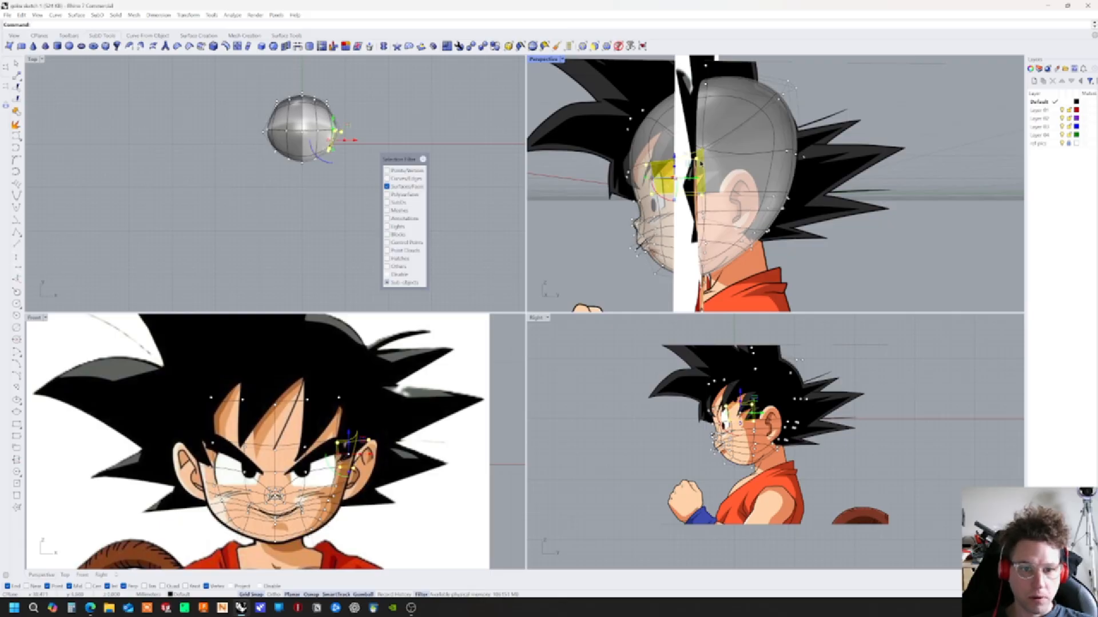
Try moving the side vertex in front of the ear down and back in the side view, undo the move and deselect it
{"action": "left_click", "coordinate": [595, 46]}
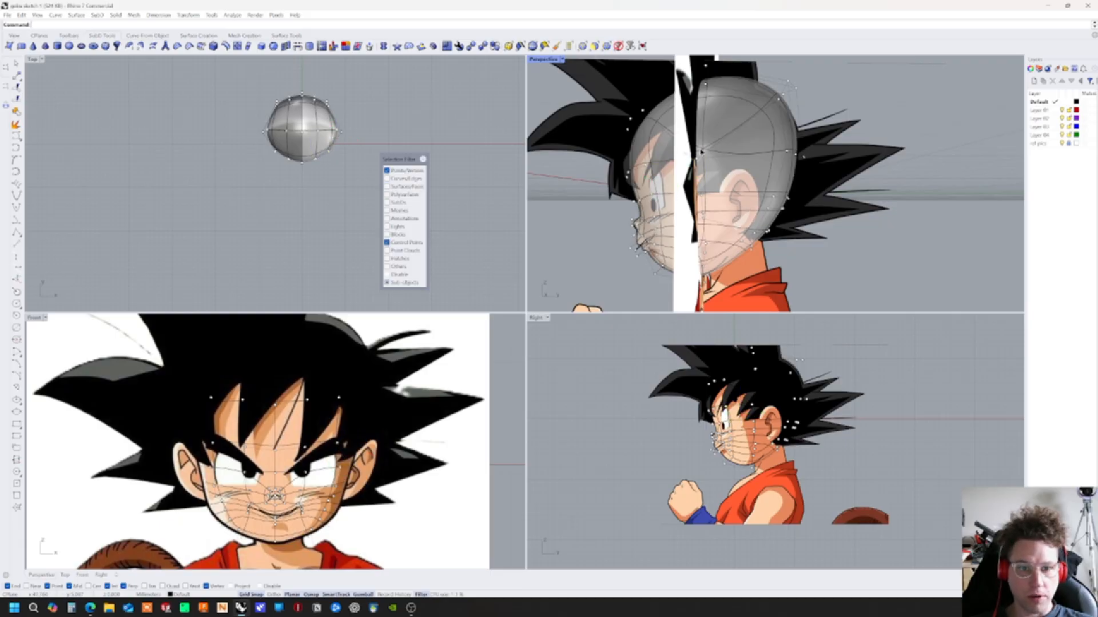
{"action": "left_click", "coordinate": [697, 161]}
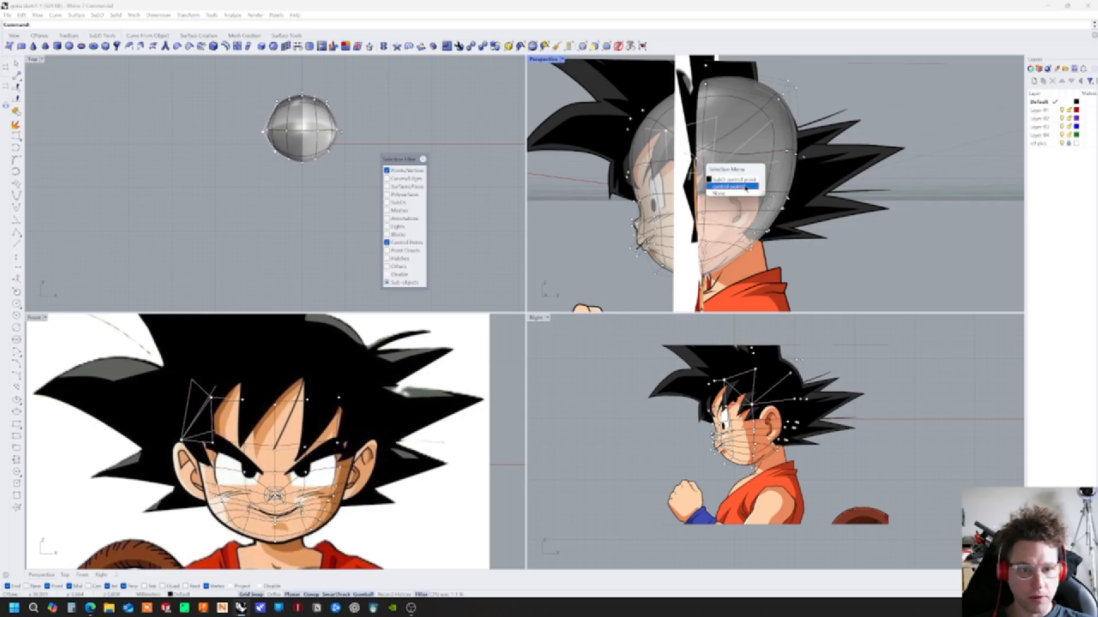
{"action": "left_click", "coordinate": [742, 181]}
{"action": "right_click_drag", "start_coordinate": [742, 180], "coordinate": [680, 207]}
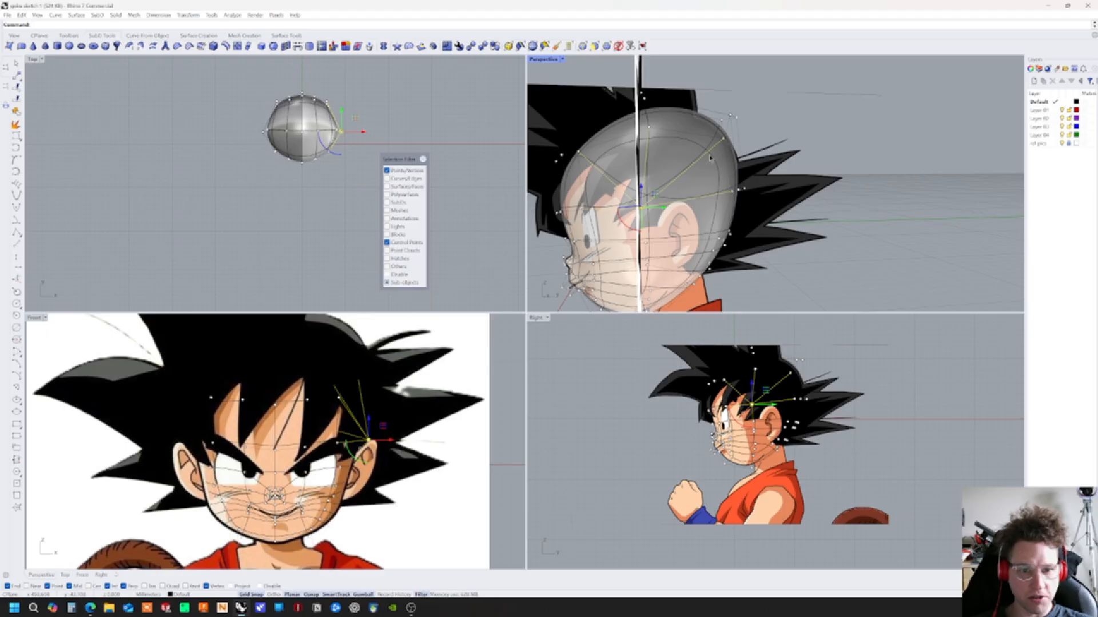
{"action": "mouse_move", "coordinate": [665, 195]}
{"action": "right_mouse_down"}
{"action": "mouse_move", "coordinate": [669, 224]}
{"action": "mouse_move", "coordinate": [678, 207]}
{"action": "right_mouse_up"}
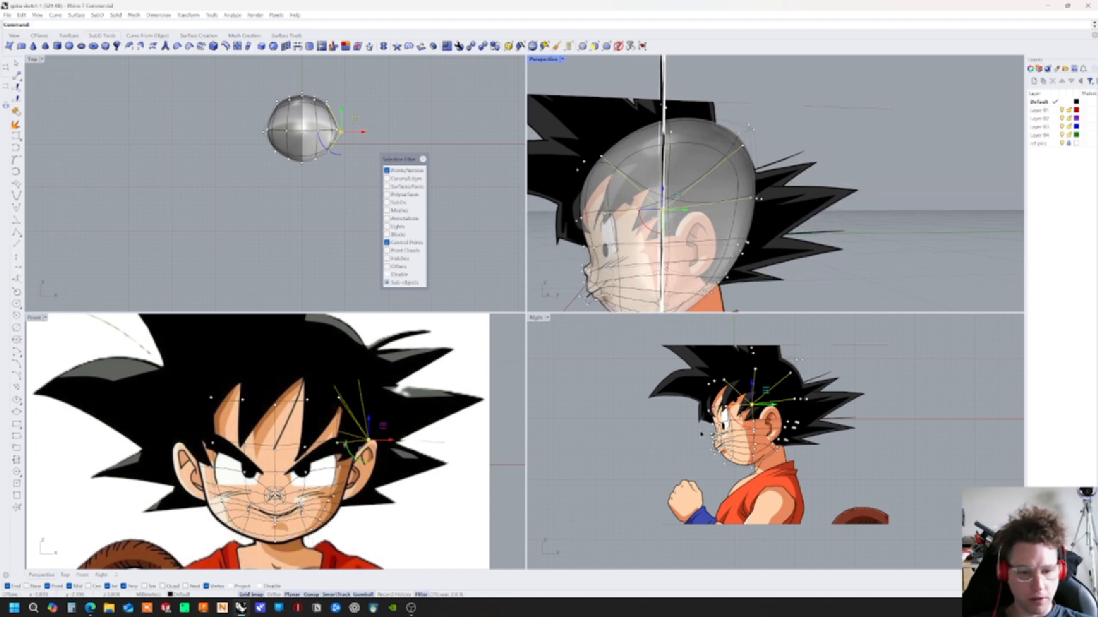
{"action": "scroll", "coordinate": [690, 437], "scroll_direction": "up", "scroll_amount": 2}
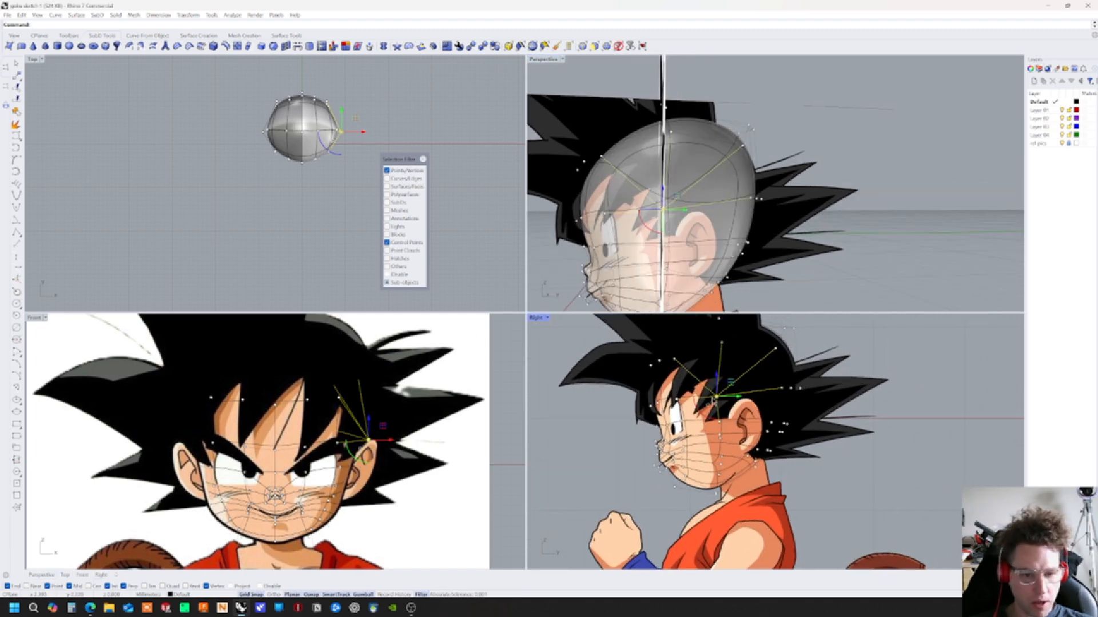
{"action": "left_click_drag", "start_coordinate": [716, 398], "coordinate": [771, 446]}
{"action": "key", "text": "ctrl+z"}
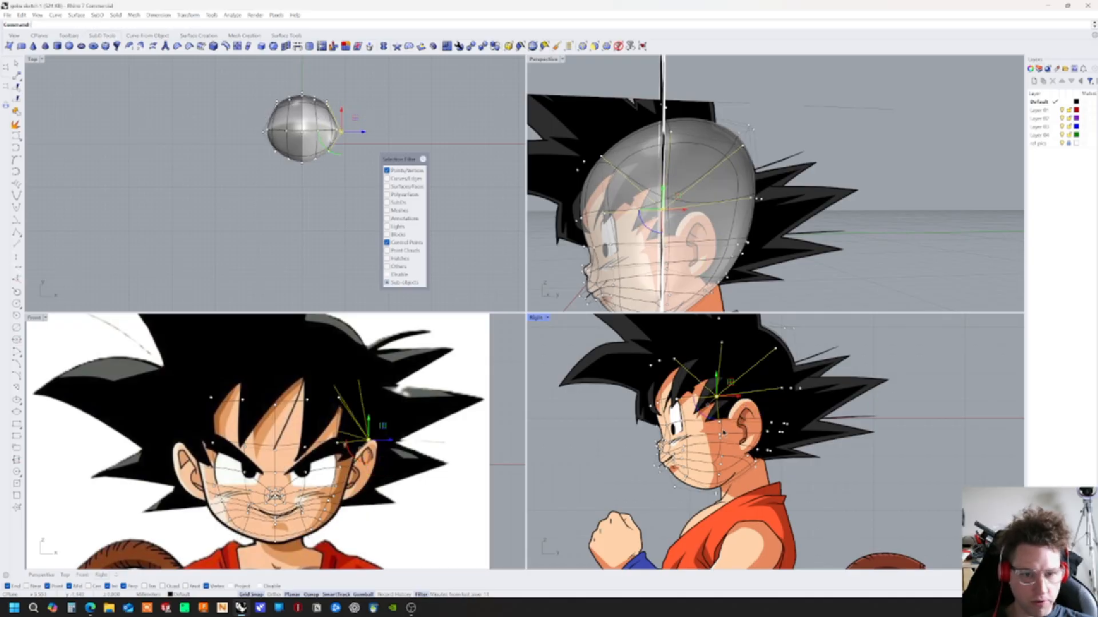
{"action": "scroll", "coordinate": [766, 457], "scroll_direction": "up", "scroll_amount": 2}
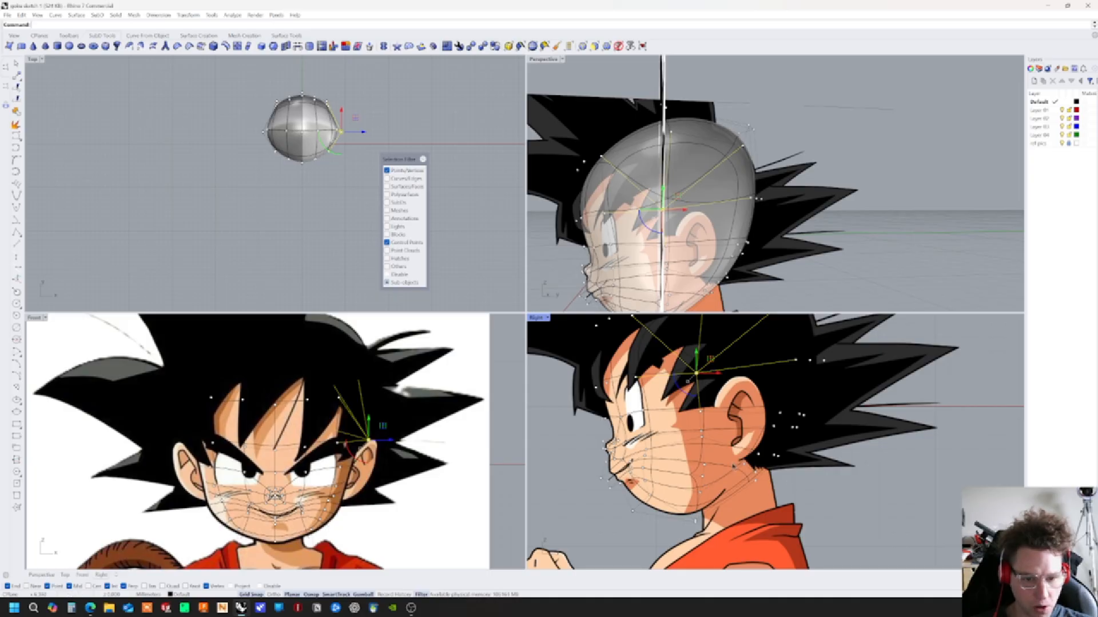
{"action": "scroll", "coordinate": [716, 477], "scroll_direction": "up", "scroll_amount": 4}
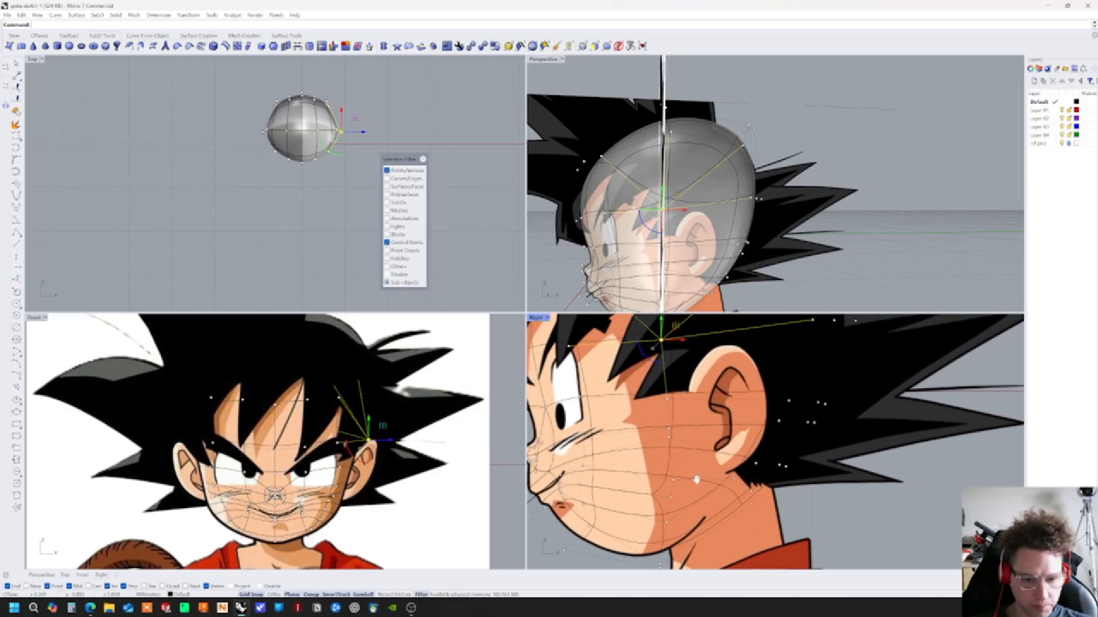
{"action": "right_click_drag", "start_coordinate": [707, 451], "coordinate": [700, 460]}
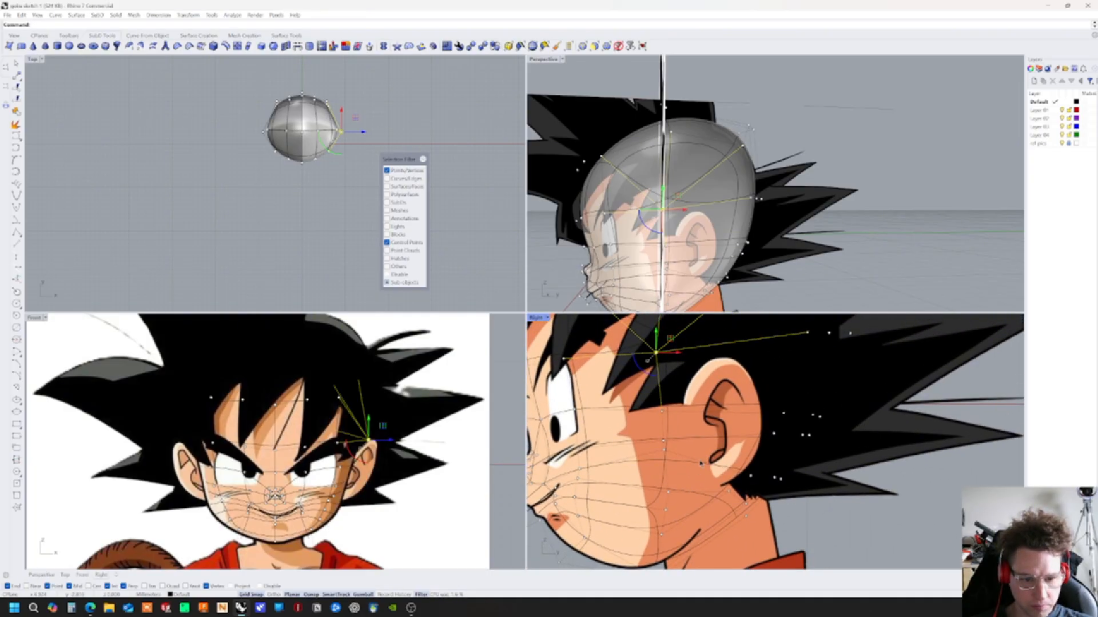
{"action": "mouse_move", "coordinate": [692, 421]}
{"action": "right_mouse_down"}
{"action": "mouse_move", "coordinate": [691, 451]}
{"action": "mouse_move", "coordinate": [698, 430]}
{"action": "right_mouse_up"}
{"action": "left_click", "coordinate": [744, 97]}
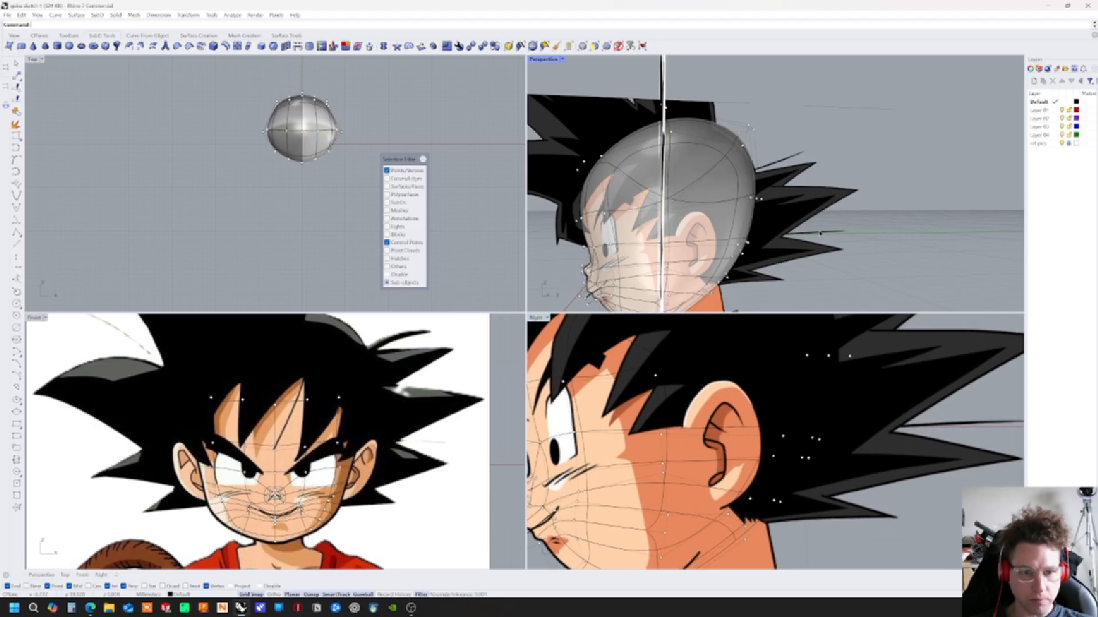
Delete the SubD face on the side of the head over the upper ear, and hide the control points
{"action": "left_click", "coordinate": [594, 47]}
{"action": "left_click", "coordinate": [711, 230]}
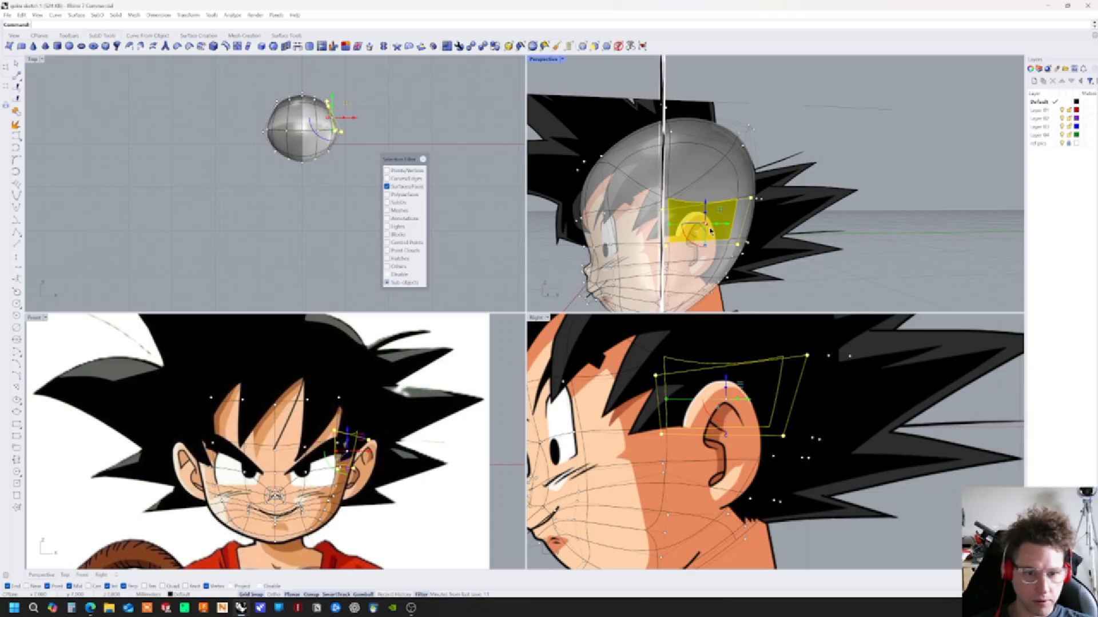
{"action": "key", "text": "Delete"}
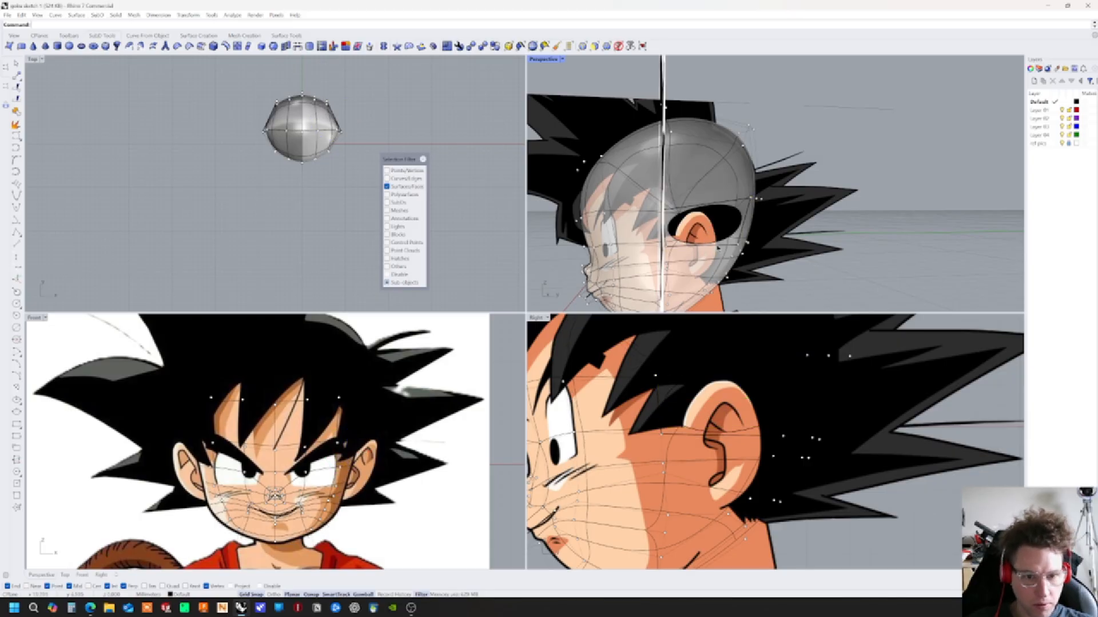
{"action": "key", "text": "Escape"}
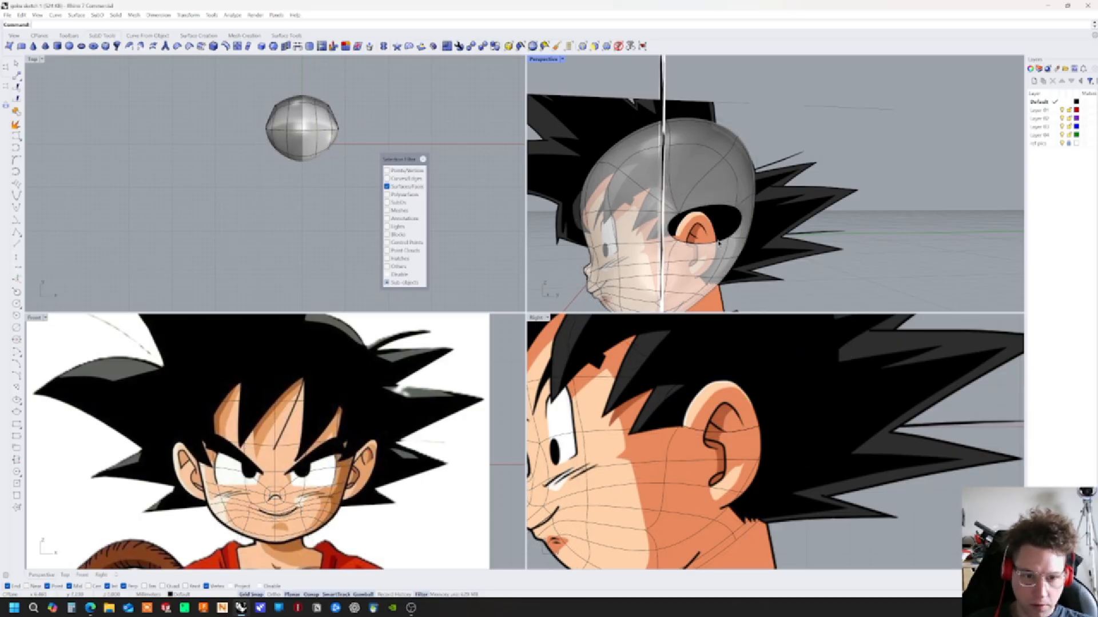
Show the head SubD in flat display and delete the remaining side faces around the ear down to the jaw
{"action": "left_click", "coordinate": [466, 73]}
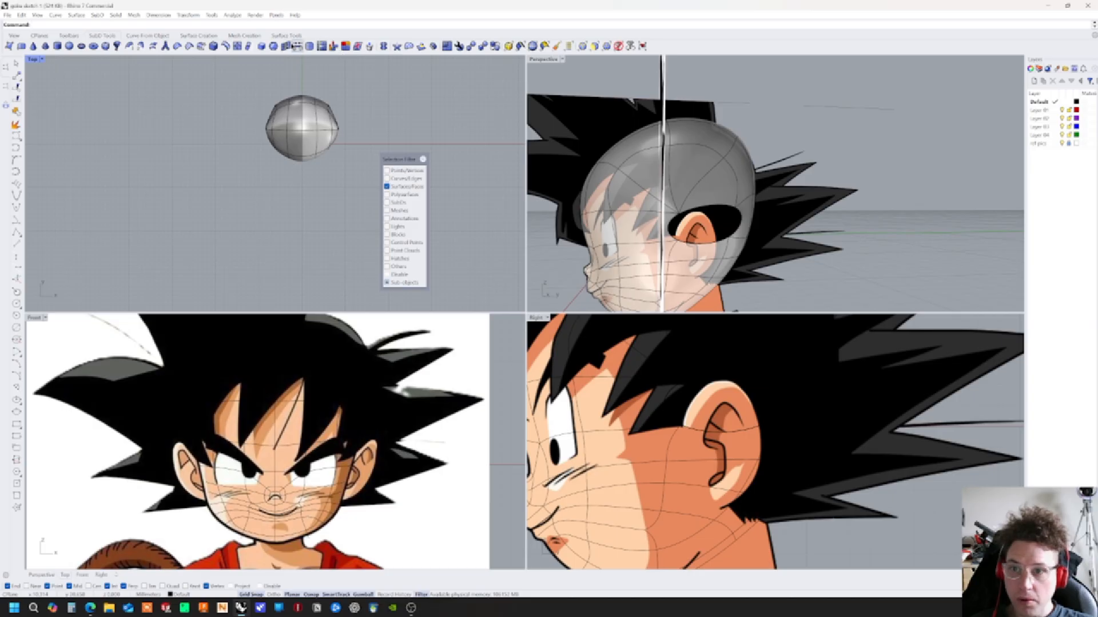
{"action": "left_click", "coordinate": [494, 46]}
{"action": "right_click_drag", "start_coordinate": [718, 251], "coordinate": [829, 259]}
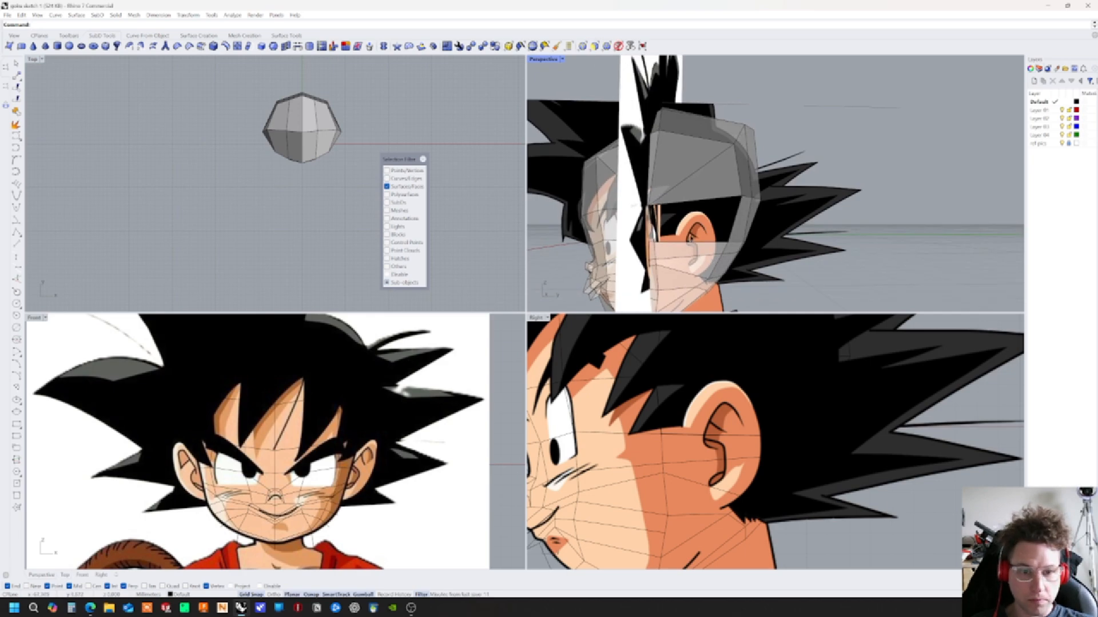
{"action": "left_click", "coordinate": [689, 250]}
{"action": "key", "text": "Delete"}
{"action": "left_click", "coordinate": [688, 269]}
{"action": "key", "text": "Delete"}
{"action": "right_click_drag", "start_coordinate": [689, 269], "coordinate": [664, 237]}
{"action": "left_click", "coordinate": [661, 234]}
{"action": "key", "text": "Delete"}
{"action": "left_click", "coordinate": [659, 237]}
{"action": "key", "text": "Delete"}
{"action": "right_click_drag", "start_coordinate": [659, 237], "coordinate": [591, 76]}
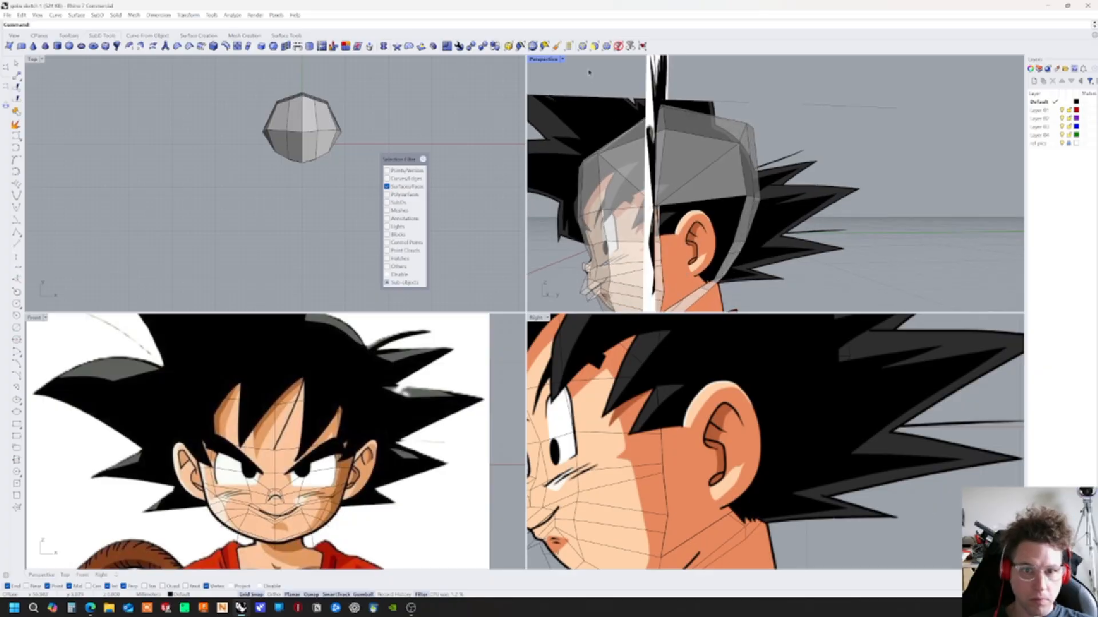
Move the side vertex in front of the ear back and down onto the upper part of the ear
{"action": "left_click", "coordinate": [598, 48]}
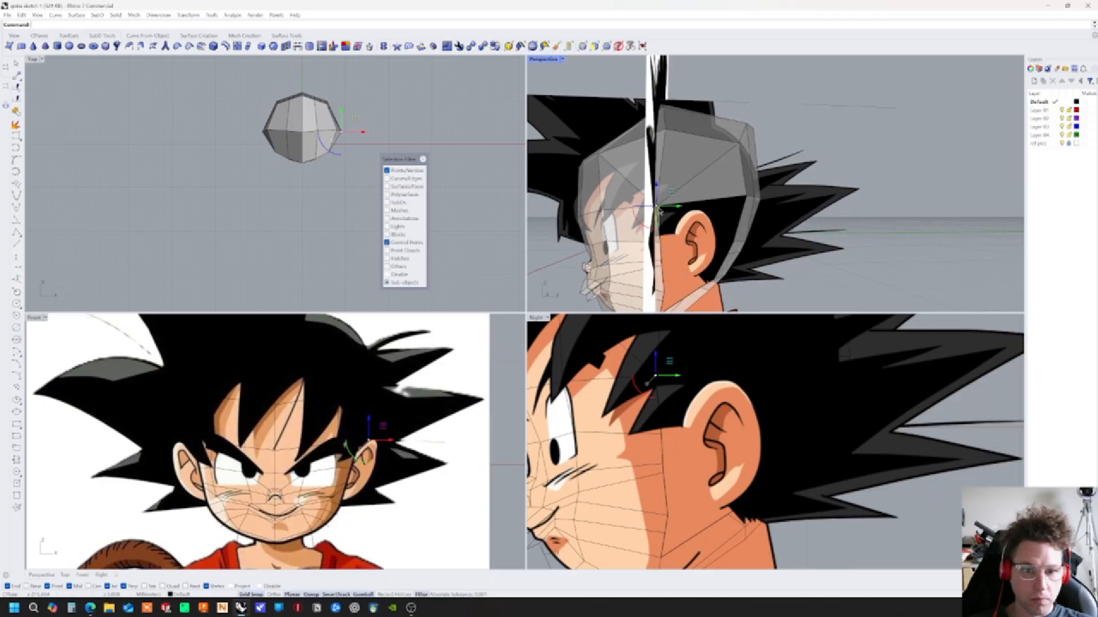
{"action": "left_click_drag", "start_coordinate": [658, 211], "coordinate": [717, 224]}
{"action": "right_click_drag", "start_coordinate": [717, 268], "coordinate": [568, 59]}
{"action": "scroll", "coordinate": [672, 272], "scroll_direction": "up", "scroll_amount": 4}
Delete the SubD face in front of the ear at the temple, below the moved vertex
{"action": "left_click", "coordinate": [595, 46]}
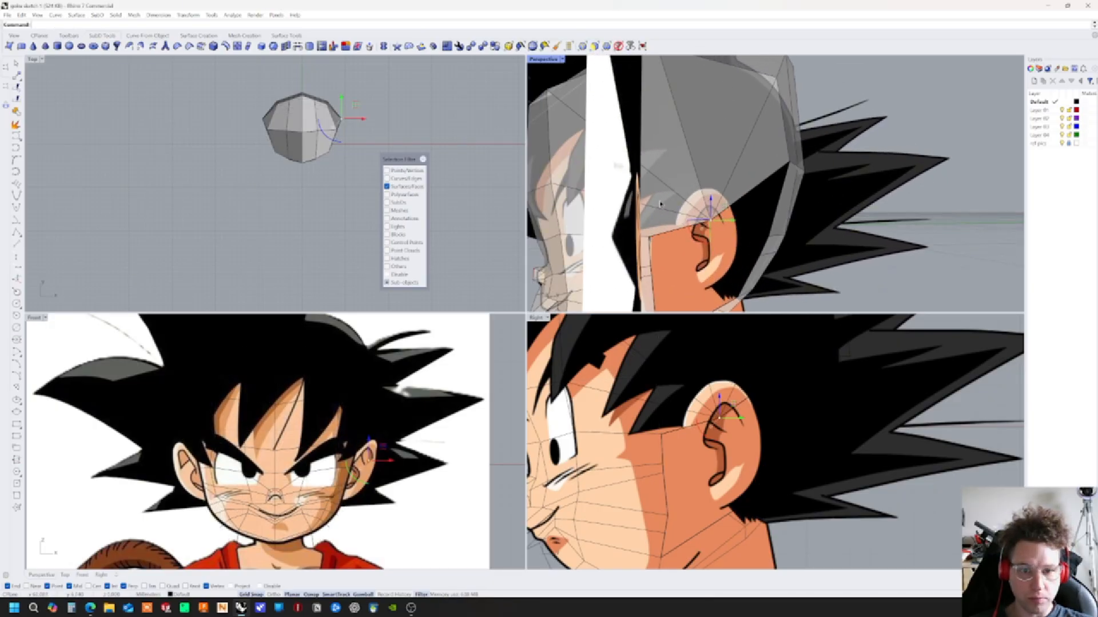
{"action": "left_click", "coordinate": [666, 226]}
{"action": "key", "text": "Delete"}
{"action": "right_click_drag", "start_coordinate": [617, 166], "coordinate": [652, 211]}
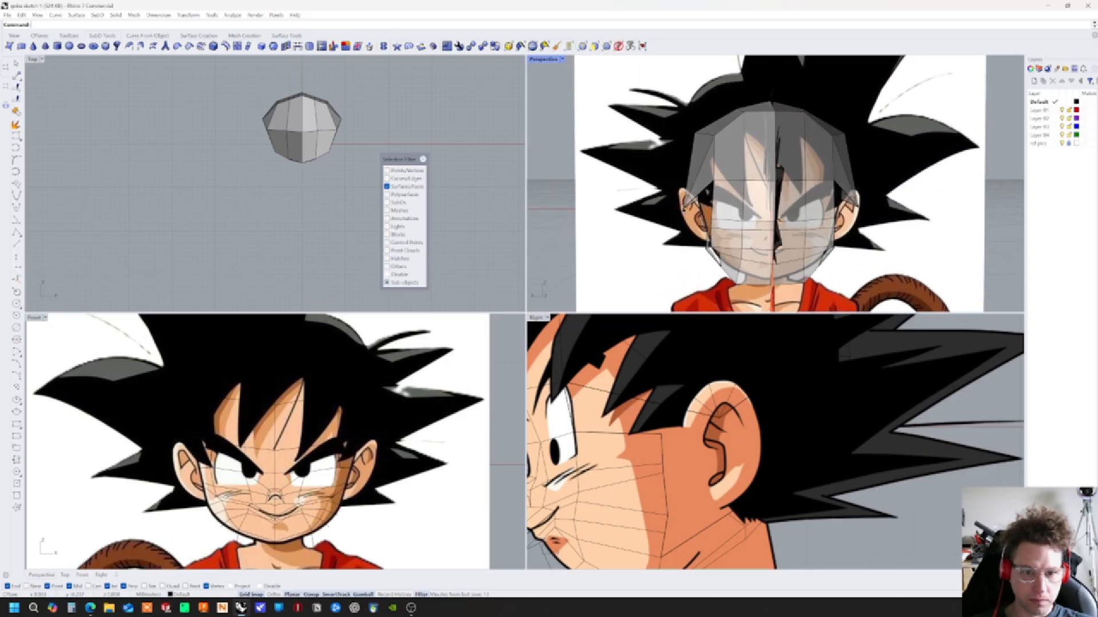
Shift the vertex at the upper ear inward to match the side of the face in the front view, with grid snap off
{"action": "left_click", "coordinate": [606, 46]}
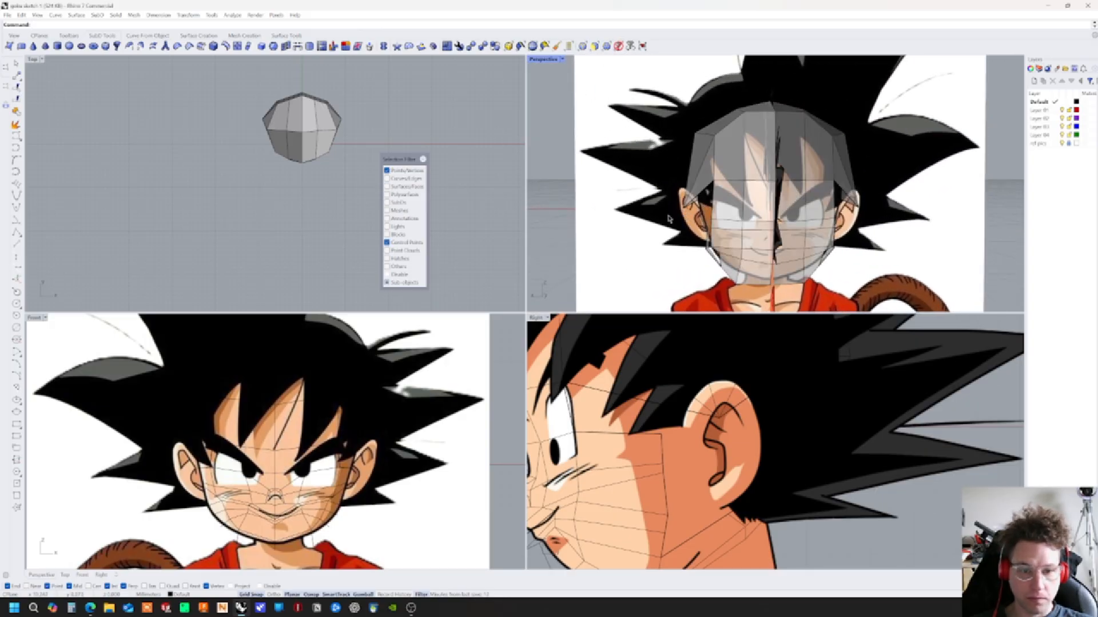
{"action": "left_click", "coordinate": [682, 192]}
{"action": "left_click_drag", "start_coordinate": [665, 212], "coordinate": [680, 213]}
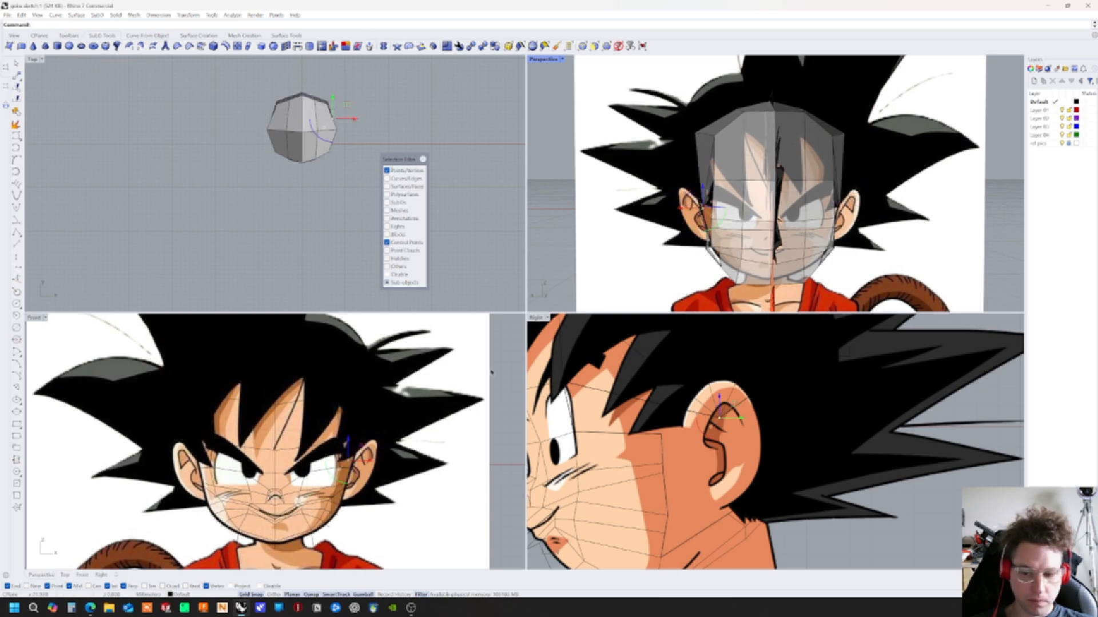
{"action": "mouse_move", "coordinate": [376, 466]}
{"action": "left_mouse_down"}
{"action": "mouse_move", "coordinate": [389, 464]}
{"action": "mouse_move", "coordinate": [373, 452]}
{"action": "mouse_move", "coordinate": [366, 464]}
{"action": "left_mouse_up"}
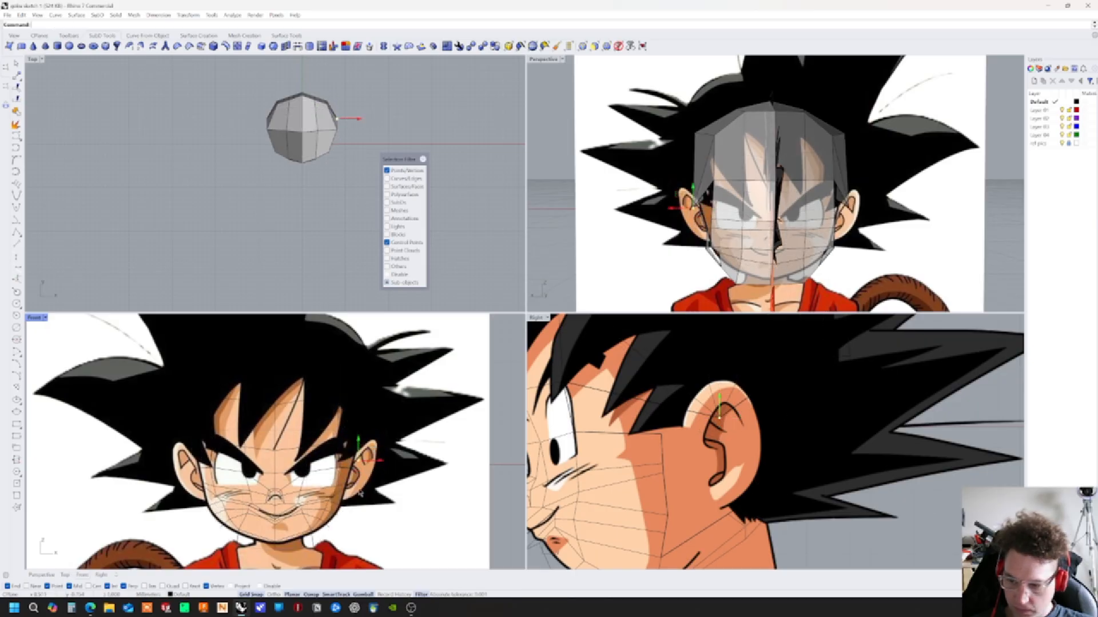
{"action": "left_click", "coordinate": [255, 595]}
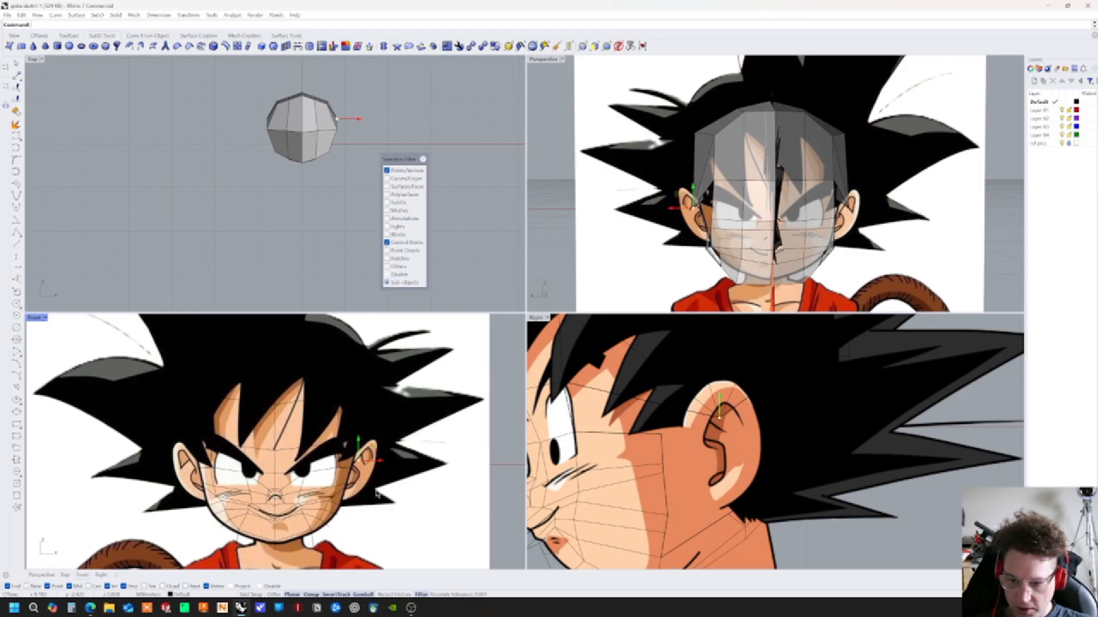
{"action": "right_click_drag", "start_coordinate": [390, 479], "coordinate": [417, 454]}
{"action": "left_click_drag", "start_coordinate": [399, 446], "coordinate": [395, 447]}
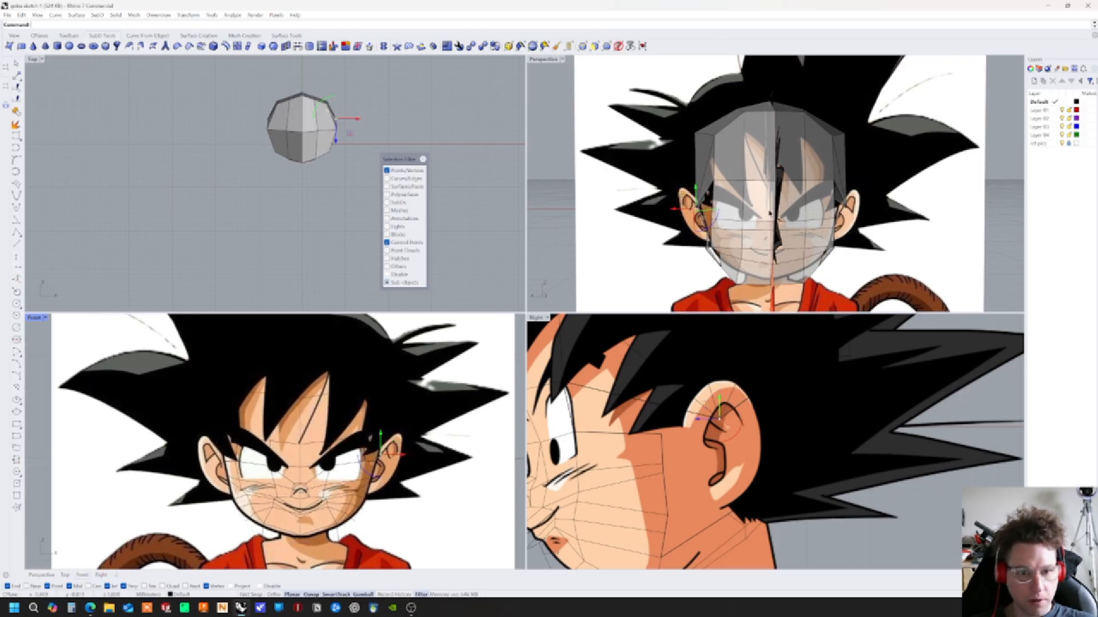
Return the head SubD to smooth display, reset the selection filter to whole objects and show the SubD's control points
{"action": "right_click_drag", "start_coordinate": [845, 239], "coordinate": [739, 228]}
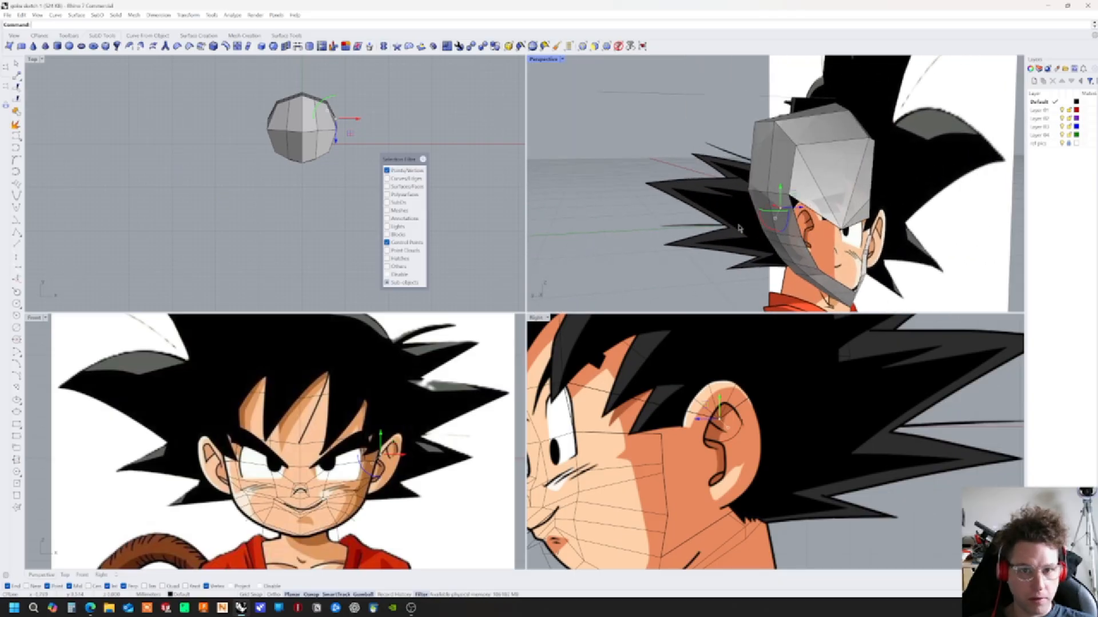
{"action": "left_click", "coordinate": [495, 47]}
{"action": "right_click_drag", "start_coordinate": [898, 223], "coordinate": [721, 228]}
{"action": "key", "text": "Escape"}
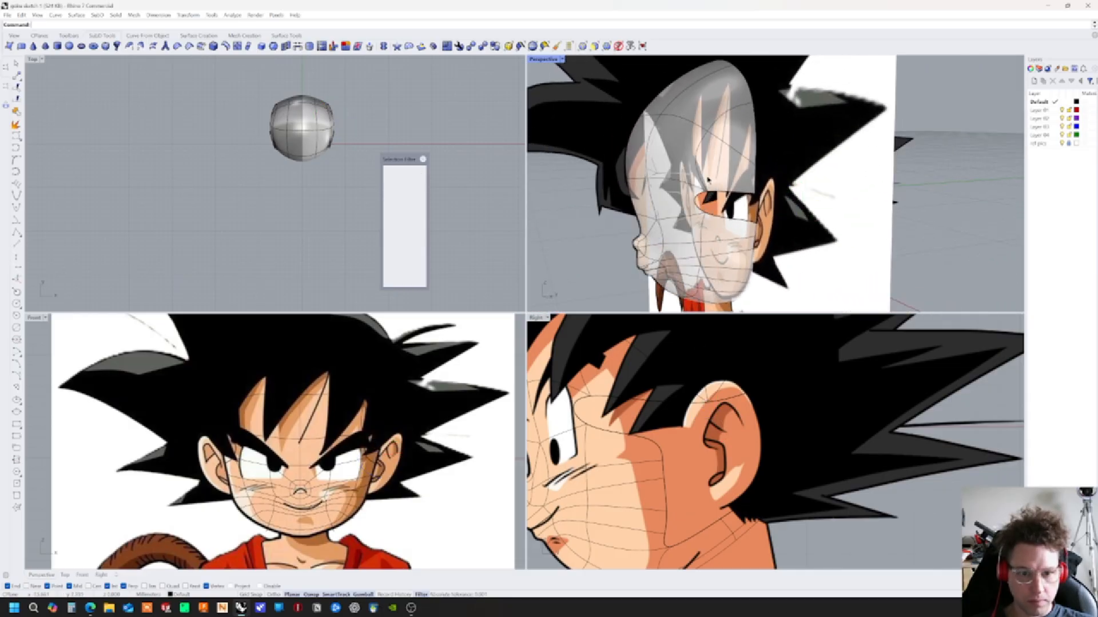
{"action": "left_click", "coordinate": [609, 47]}
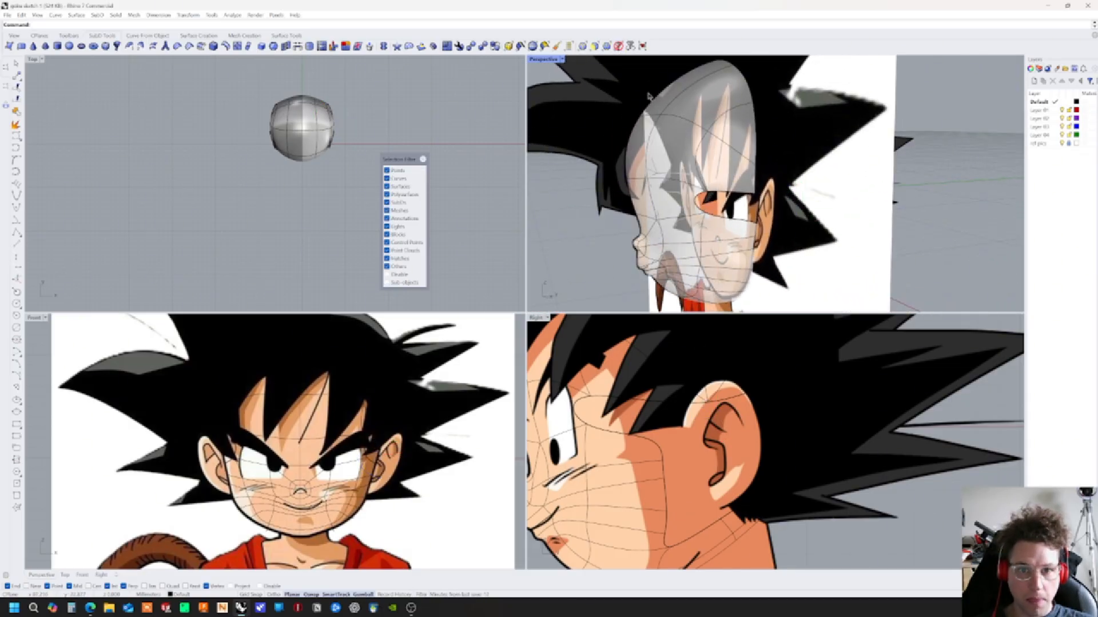
{"action": "left_click", "coordinate": [684, 125]}
{"action": "key", "text": "F10"}
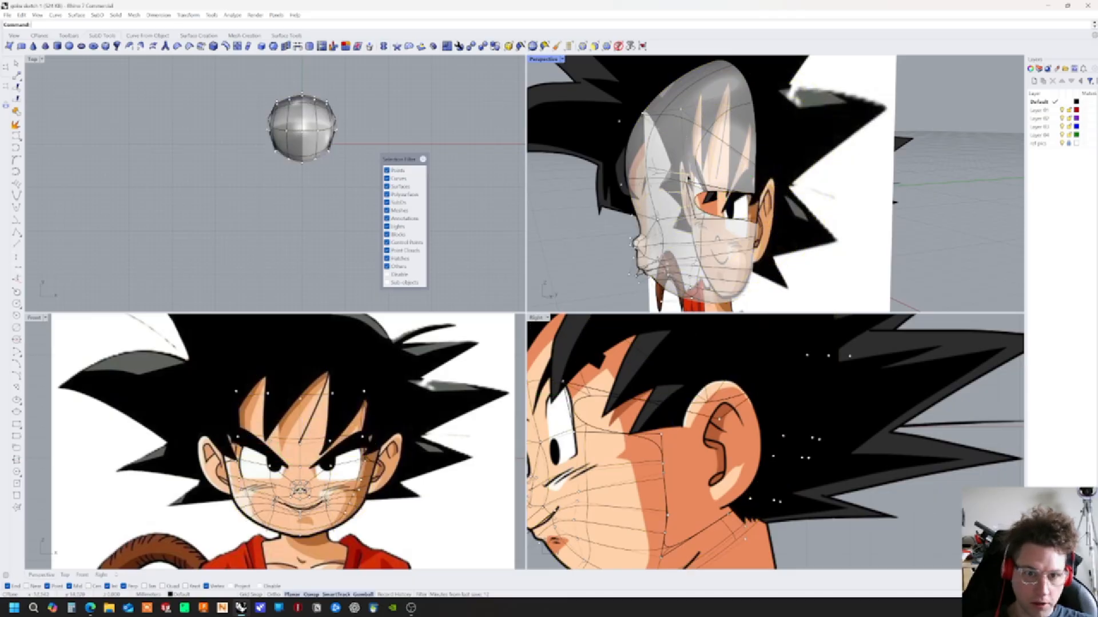
{"action": "mouse_move", "coordinate": [689, 204]}
{"action": "right_mouse_down"}
{"action": "mouse_move", "coordinate": [640, 201]}
{"action": "mouse_move", "coordinate": [678, 193]}
{"action": "mouse_move", "coordinate": [581, 181]}
{"action": "mouse_move", "coordinate": [691, 186]}
{"action": "right_mouse_up"}
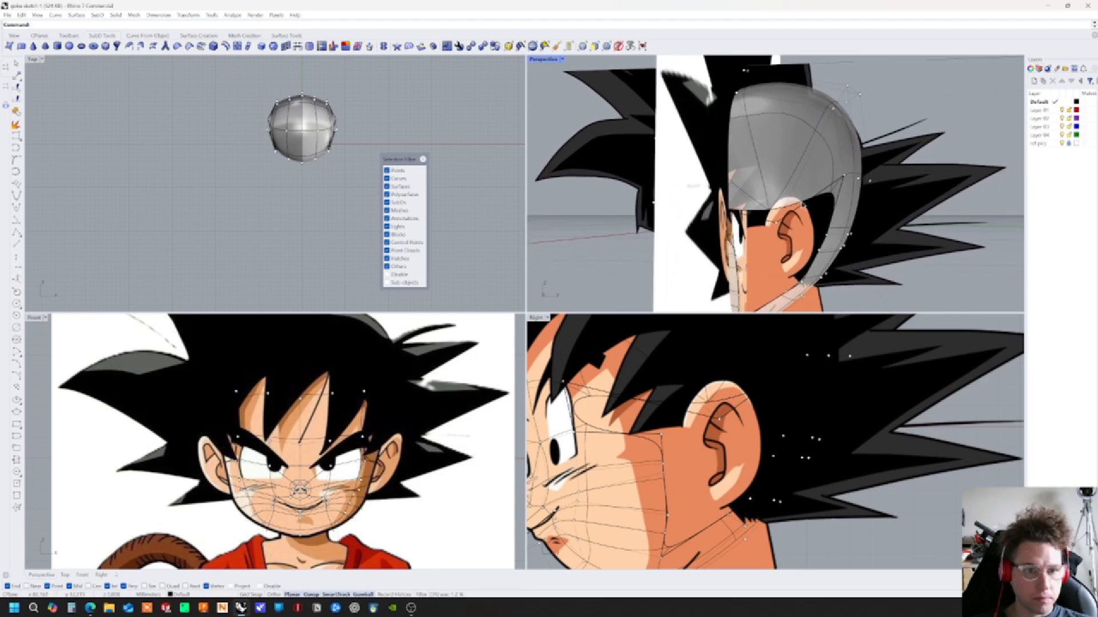
Insert an edge across the head SubD's side faces above the ear, from the rear of the opening around to the temple
{"action": "left_click", "coordinate": [283, 46]}
{"action": "left_click", "coordinate": [235, 48]}
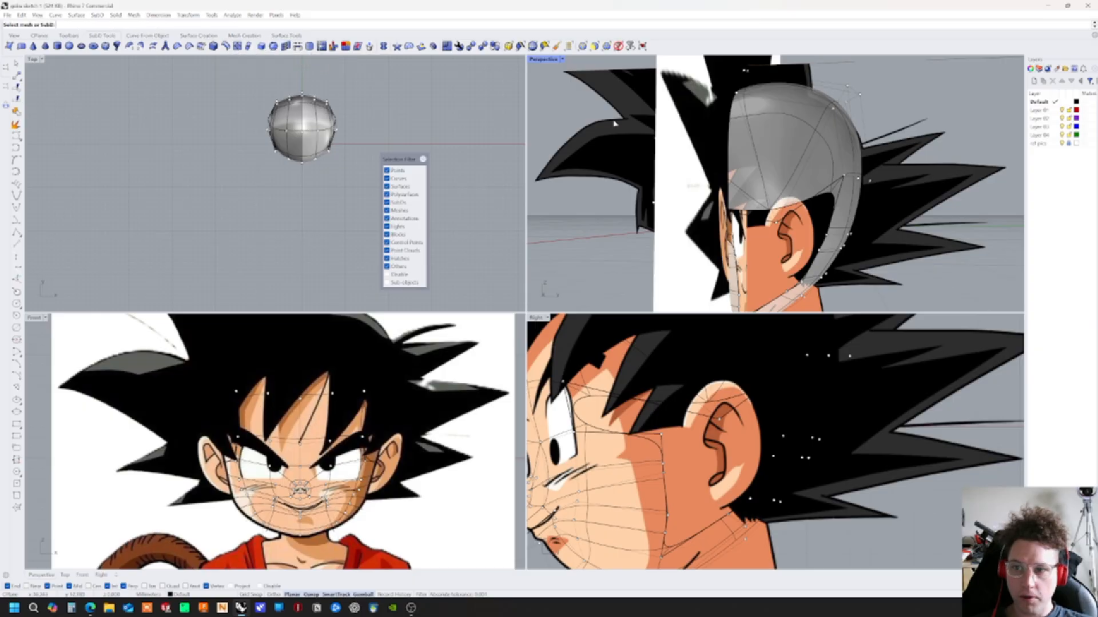
{"action": "left_click", "coordinate": [830, 192]}
{"action": "left_click", "coordinate": [806, 193]}
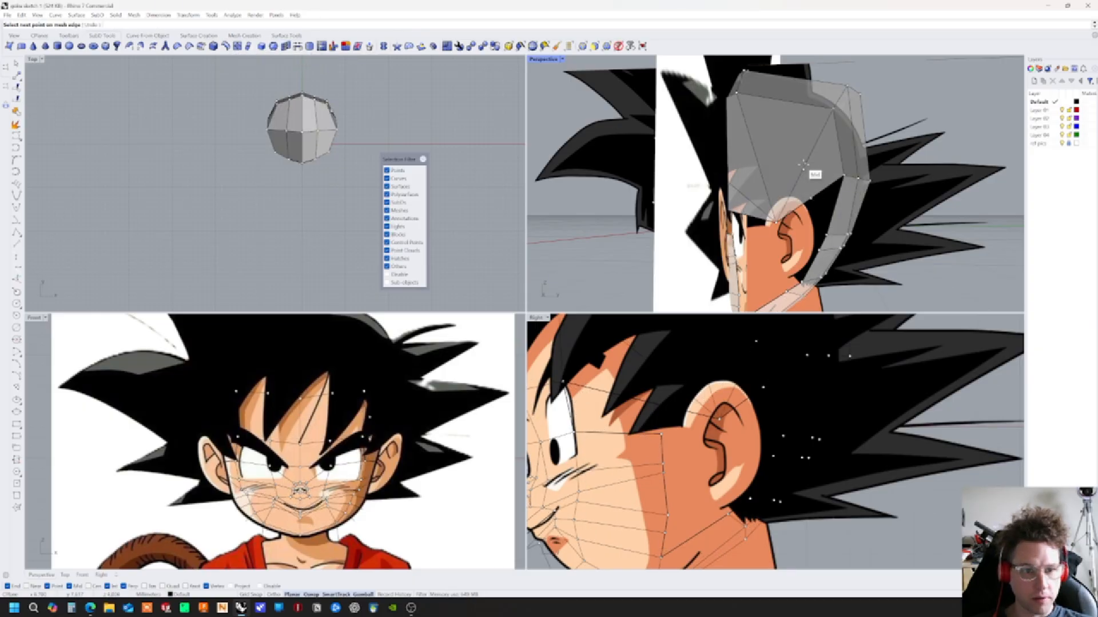
{"action": "right_click_drag", "start_coordinate": [720, 177], "coordinate": [758, 184]}
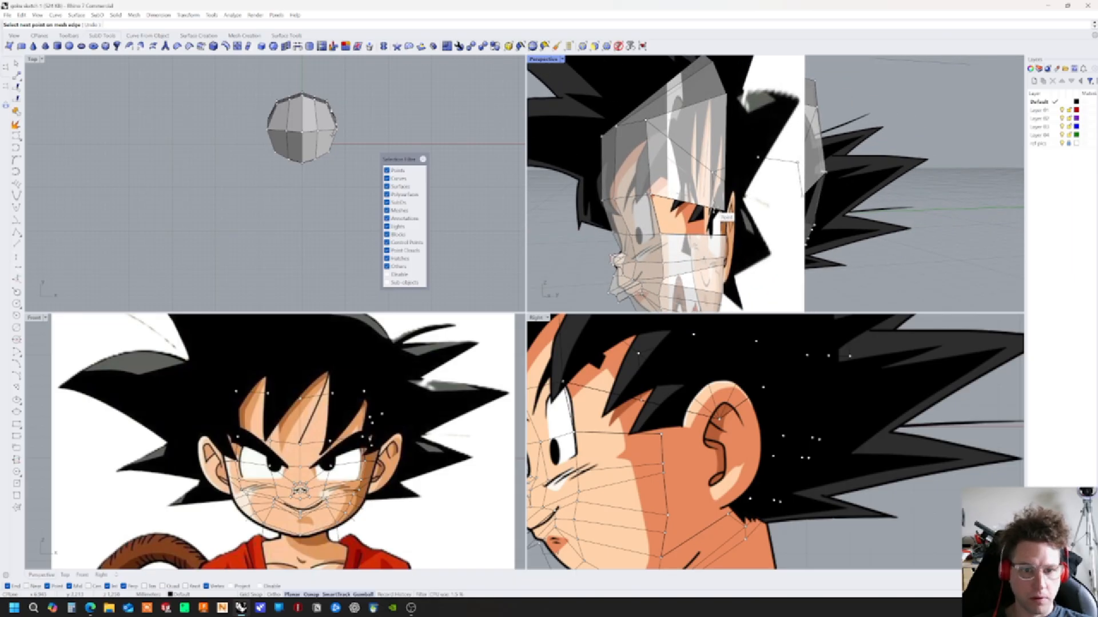
{"action": "left_click", "coordinate": [714, 210]}
{"action": "right_click", "coordinate": [713, 211]}
Insert another edge across the head SubD's lower side faces, between the upper ear and the temple
{"action": "right_click_drag", "start_coordinate": [714, 210], "coordinate": [750, 222]}
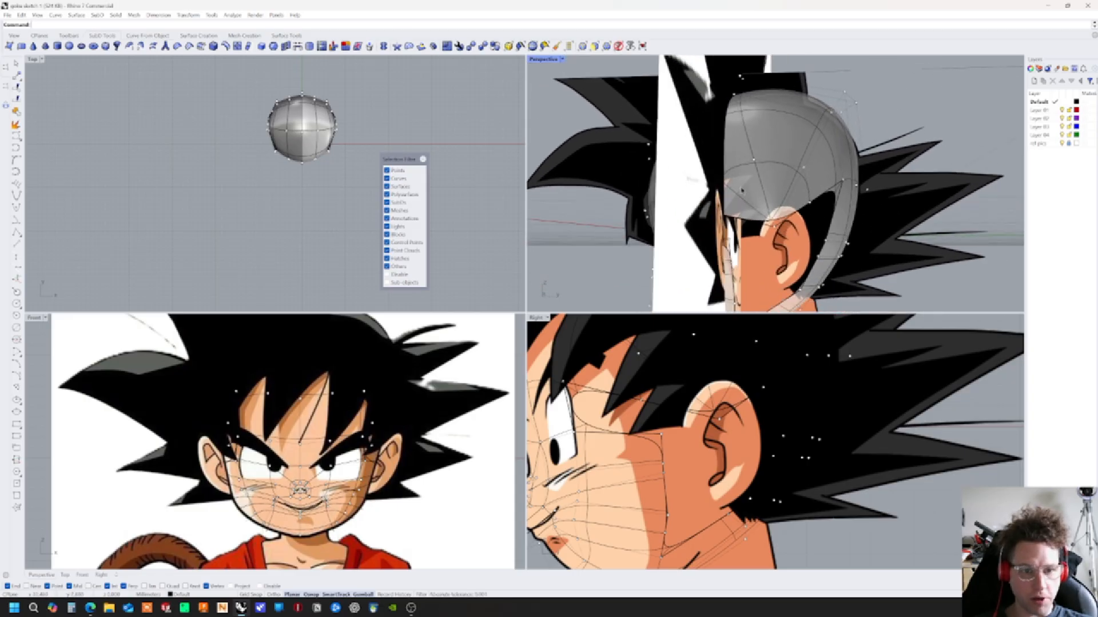
{"action": "scroll", "coordinate": [809, 211], "scroll_direction": "up", "scroll_amount": 3}
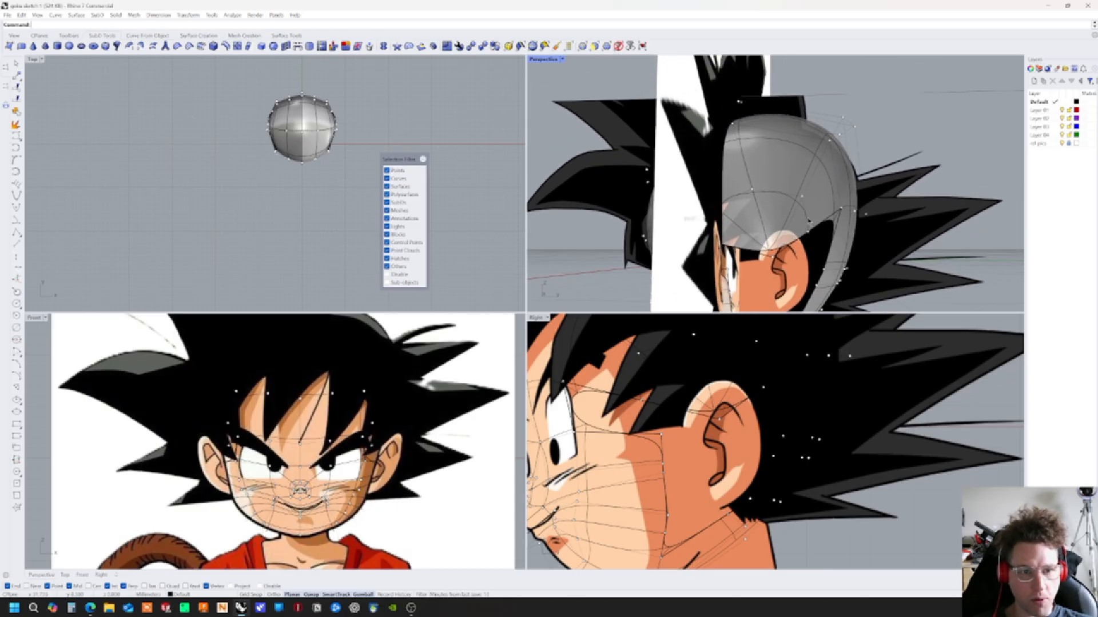
{"action": "left_click", "coordinate": [801, 237]}
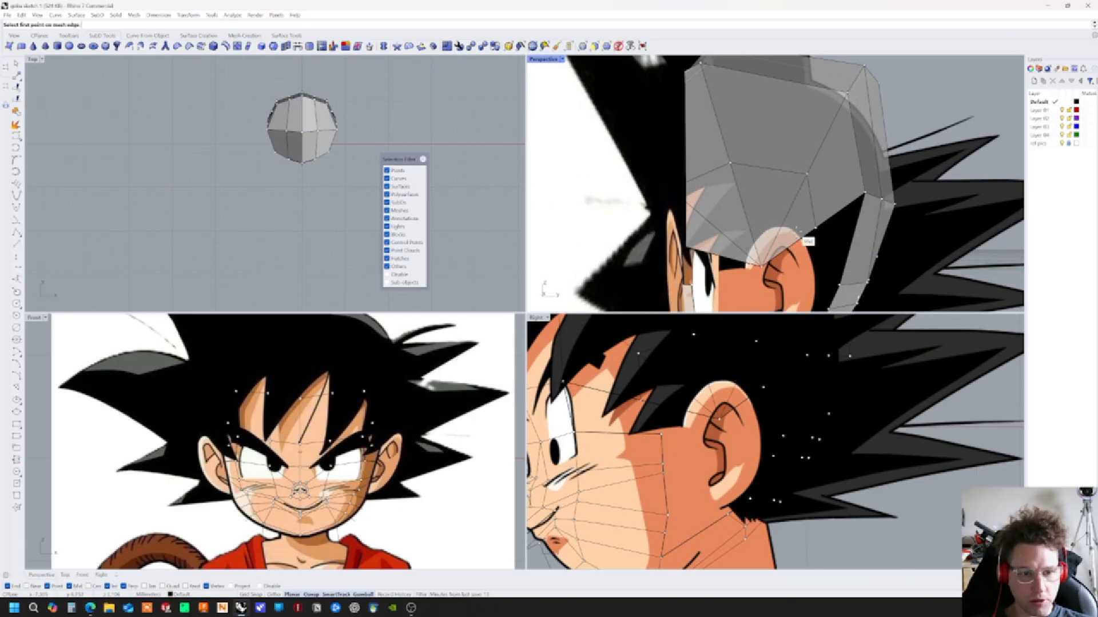
{"action": "left_click", "coordinate": [795, 252]}
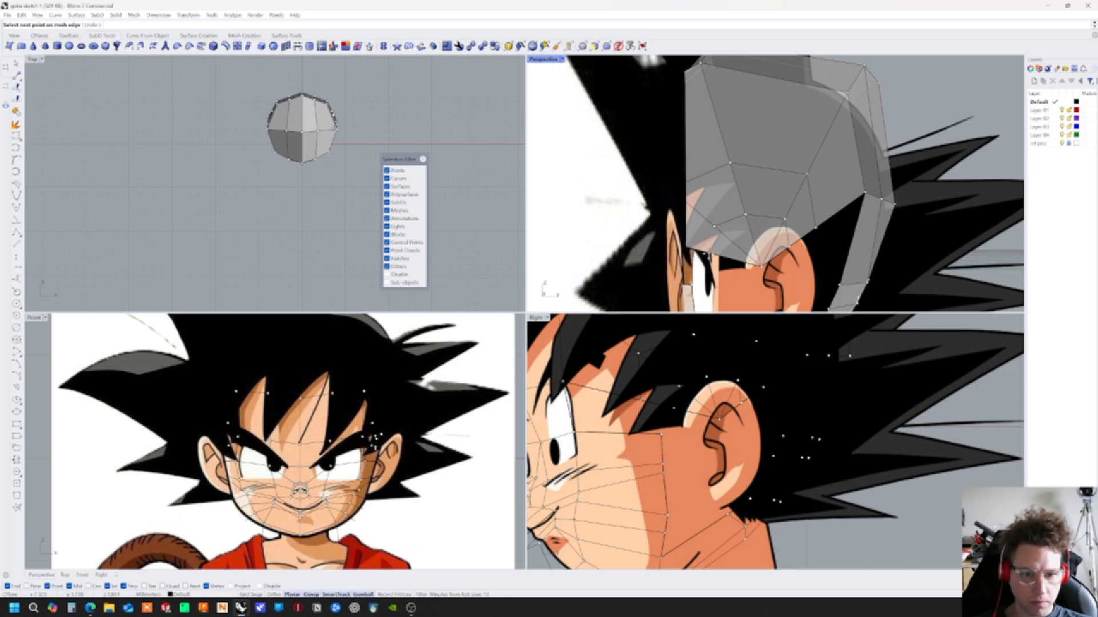
{"action": "right_click", "coordinate": [719, 258]}
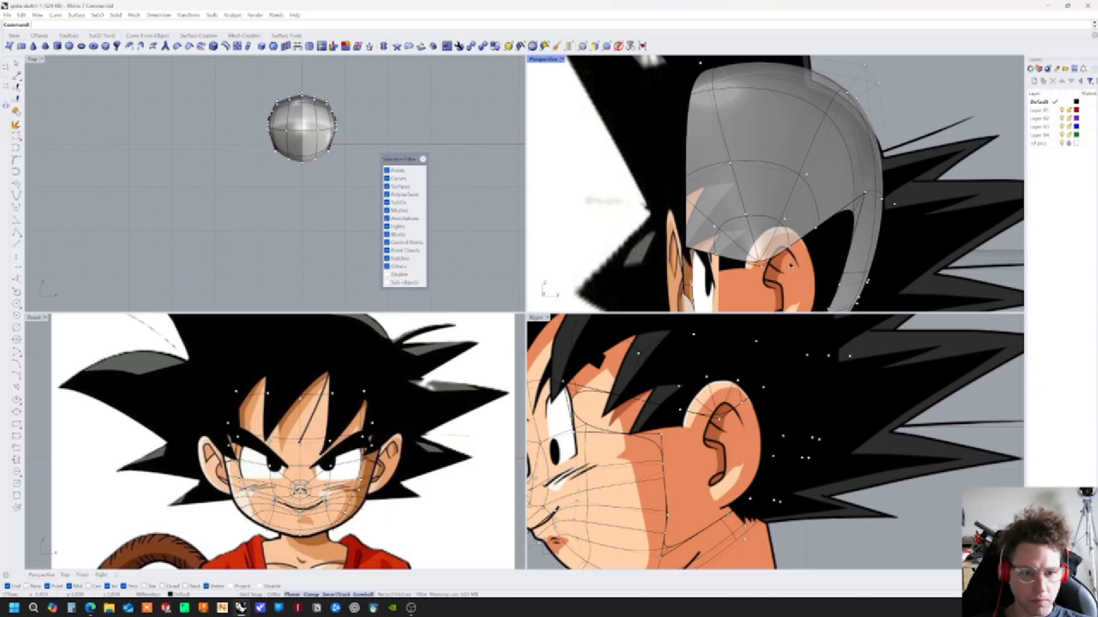
{"action": "right_click_drag", "start_coordinate": [799, 260], "coordinate": [773, 232], "text": "shift"}
{"action": "left_click_drag", "start_coordinate": [676, 252], "coordinate": [741, 204]}
{"action": "key", "text": "ctrl+z"}
{"action": "right_click_drag", "start_coordinate": [741, 203], "coordinate": [772, 231]}
Move the group of SubD control points above the ear down and slightly back in the side view, over the upper ear
{"action": "left_click", "coordinate": [920, 244]}
{"action": "right_click_drag", "start_coordinate": [919, 245], "coordinate": [746, 271]}
{"action": "left_click", "coordinate": [690, 211]}
{"action": "left_click", "coordinate": [717, 228]}
{"action": "right_click_drag", "start_coordinate": [717, 228], "coordinate": [641, 311]}
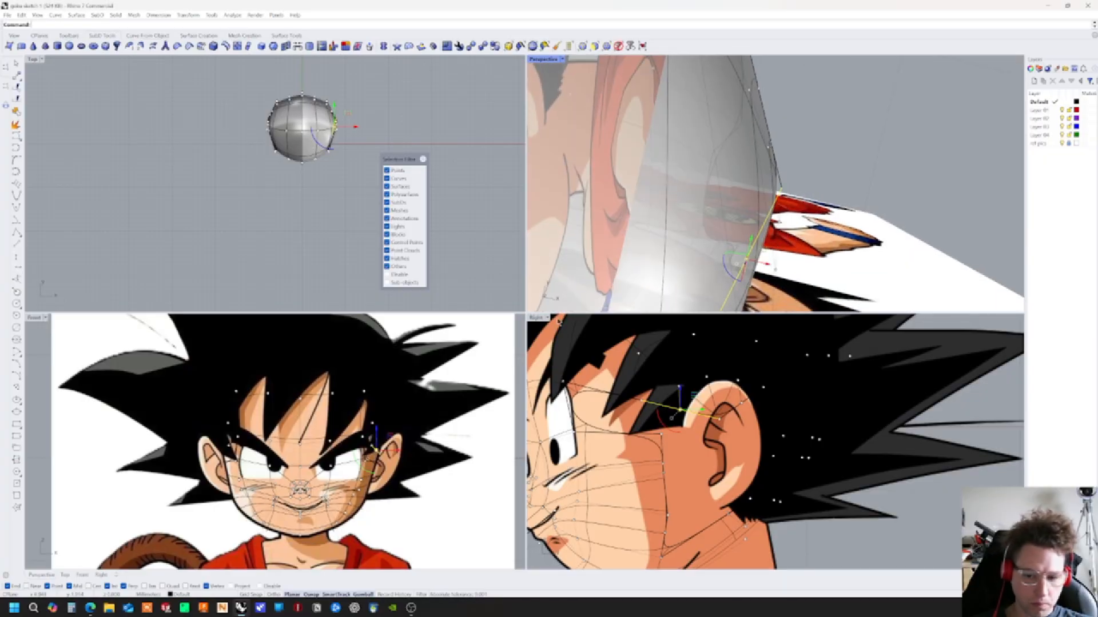
{"action": "left_click", "coordinate": [369, 414]}
{"action": "right_click_drag", "start_coordinate": [856, 263], "coordinate": [676, 99]}
{"action": "scroll", "coordinate": [747, 214], "scroll_direction": "up", "scroll_amount": 6}
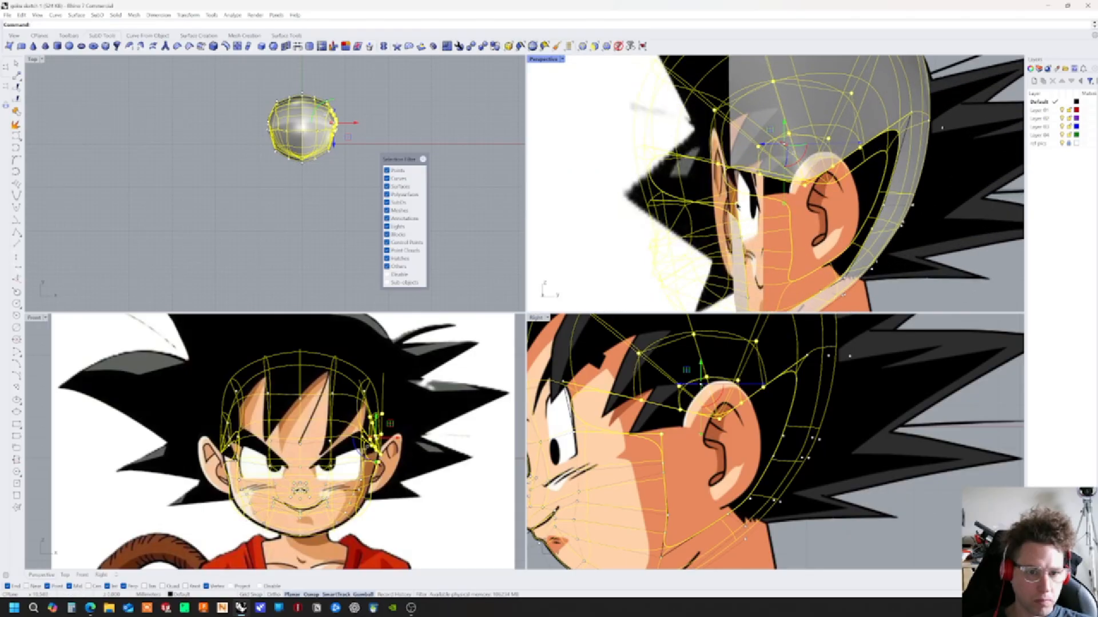
{"action": "right_click_drag", "start_coordinate": [747, 214], "coordinate": [721, 218]}
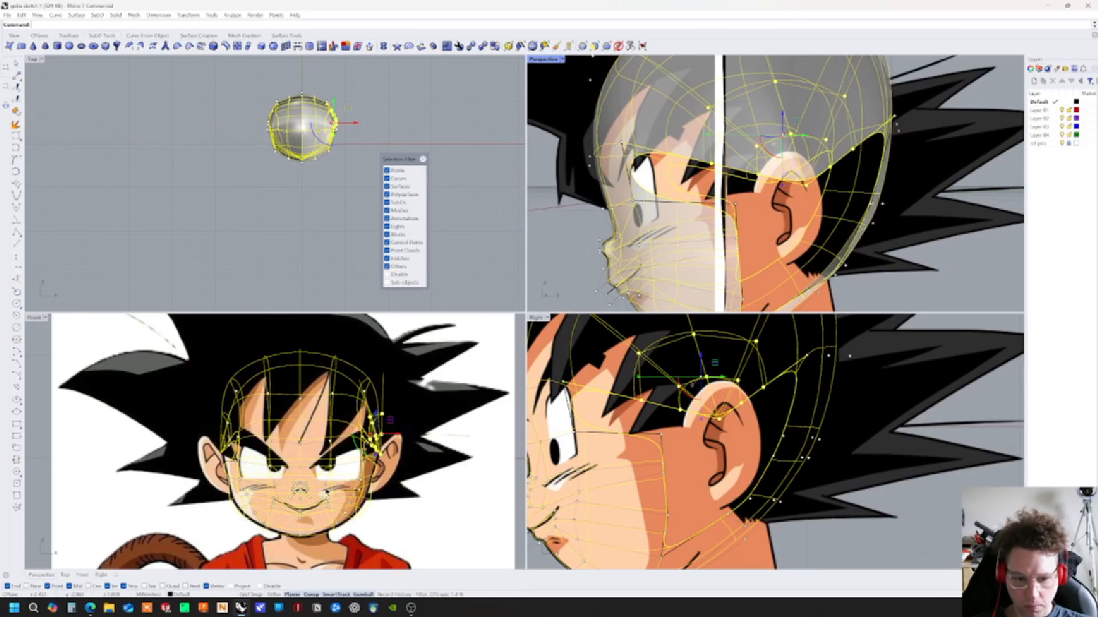
{"action": "left_click_drag", "start_coordinate": [716, 367], "coordinate": [763, 425]}
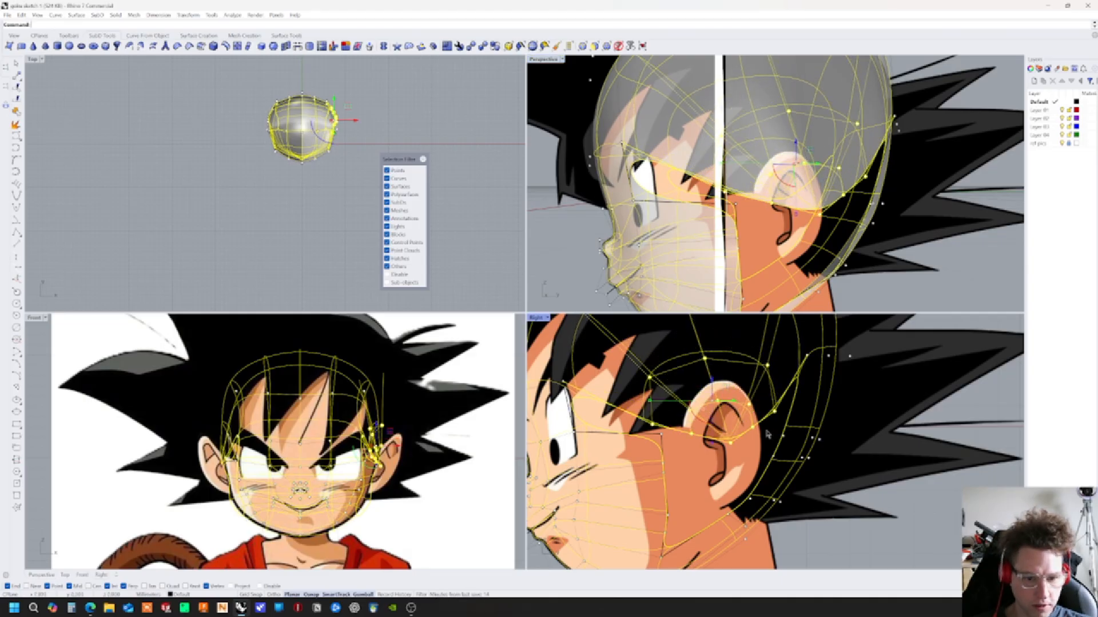
{"action": "key", "text": "Escape"}
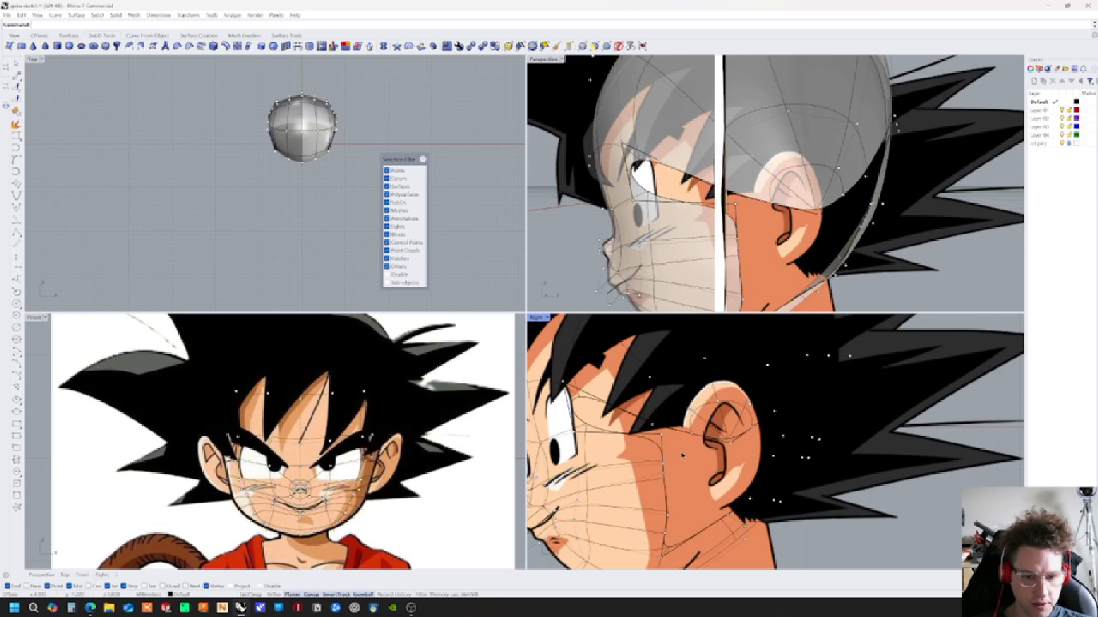
Raise the front lower control point of the side faces, between the eye and the ear, in the side view
{"action": "right_click_drag", "start_coordinate": [680, 455], "coordinate": [724, 465]}
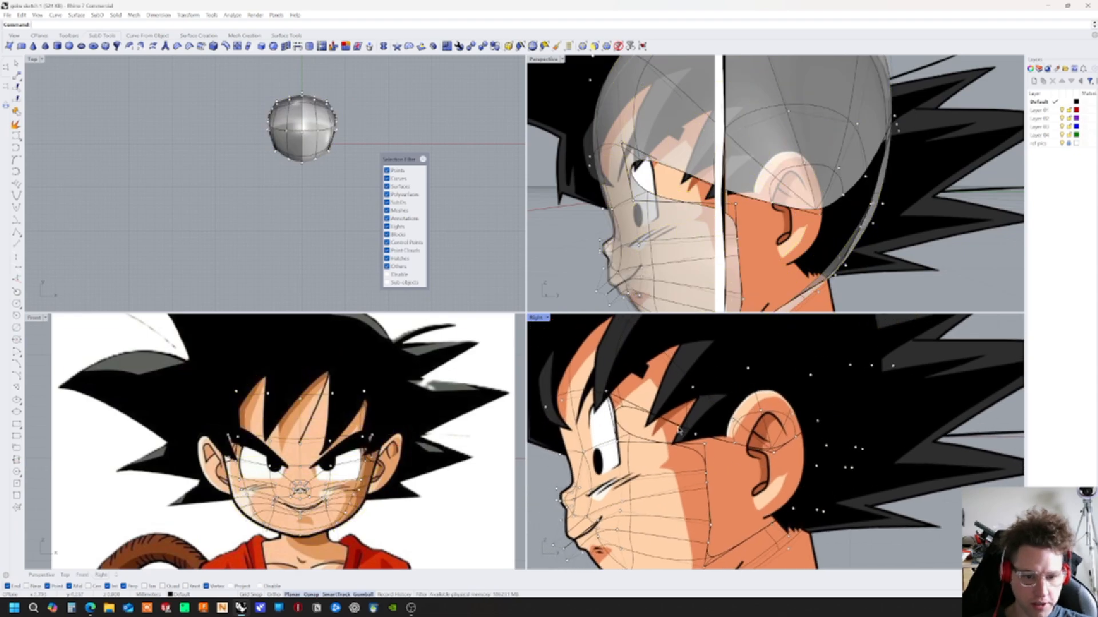
{"action": "left_click", "coordinate": [693, 436]}
{"action": "left_click", "coordinate": [712, 458]}
{"action": "left_click_drag", "start_coordinate": [695, 434], "coordinate": [698, 411]}
{"action": "key", "text": "Escape"}
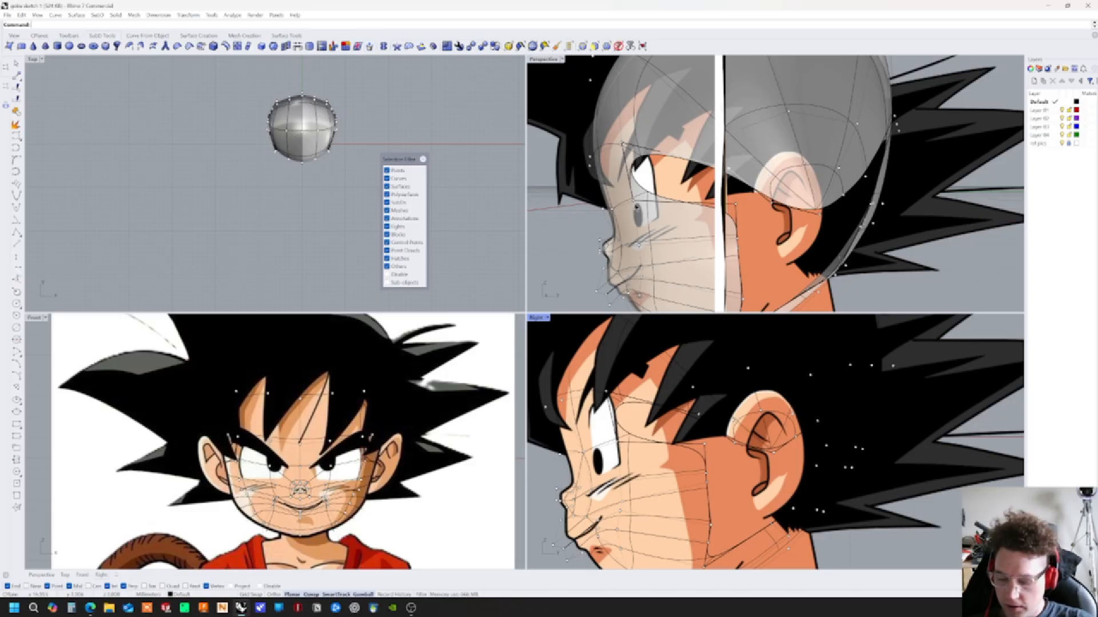
Try bridging the open edges beside the eye from the side view, and undo the bridge
{"action": "key", "text": "Return"}
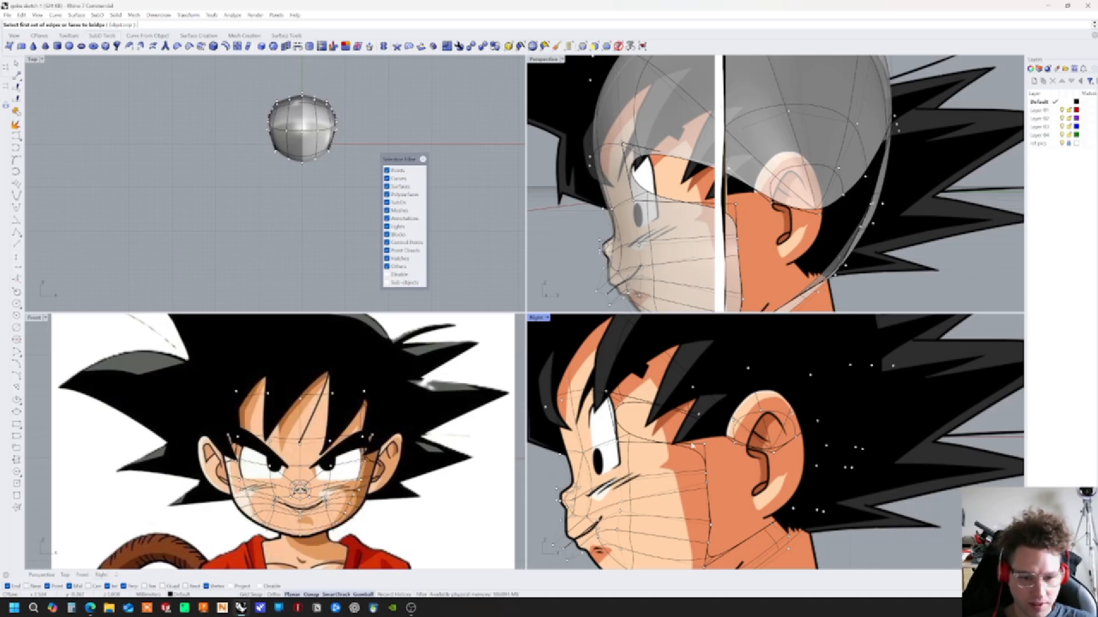
{"action": "left_click", "coordinate": [649, 443]}
{"action": "key", "text": "Return"}
{"action": "left_click", "coordinate": [639, 405]}
{"action": "key", "text": "Return"}
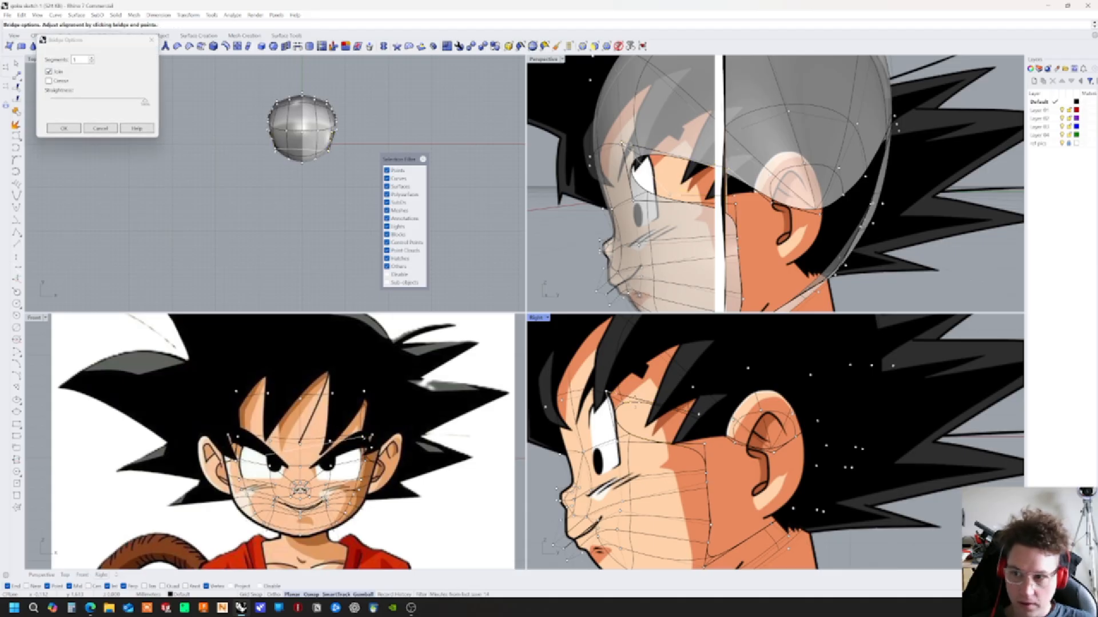
{"action": "key", "text": "Return"}
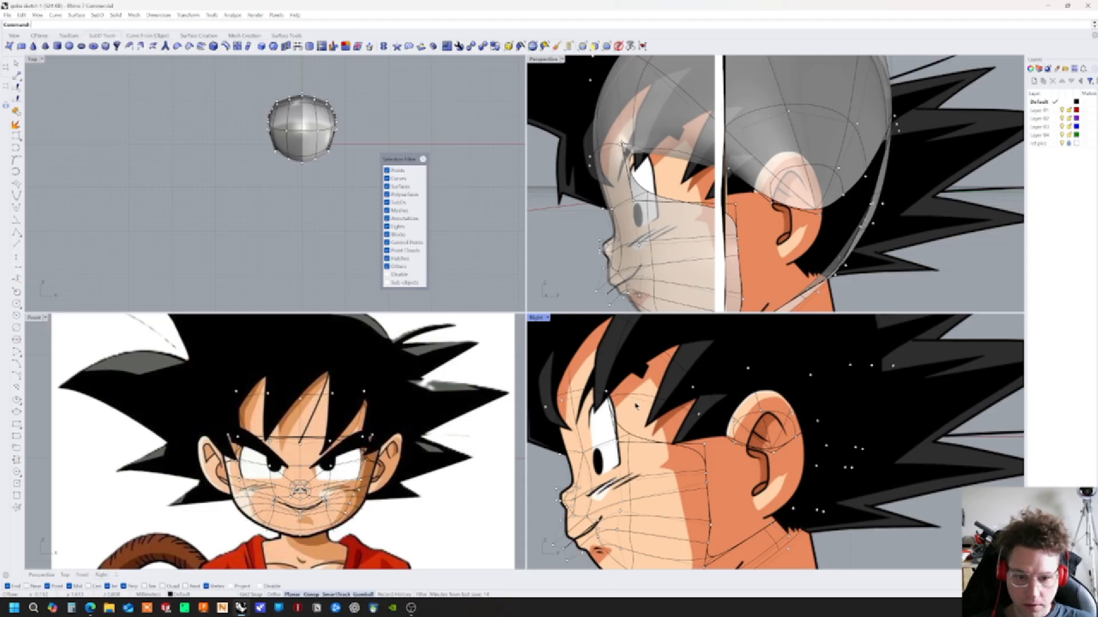
{"action": "right_click_drag", "start_coordinate": [709, 194], "coordinate": [731, 187]}
{"action": "key", "text": "ctrl+z"}
Bridge the cheek's upper edge to the open edge above it at the temple, keeping the default bridge options
{"action": "right_click_drag", "start_coordinate": [694, 219], "coordinate": [671, 203]}
{"action": "key", "text": "Return"}
{"action": "left_click", "coordinate": [676, 184]}
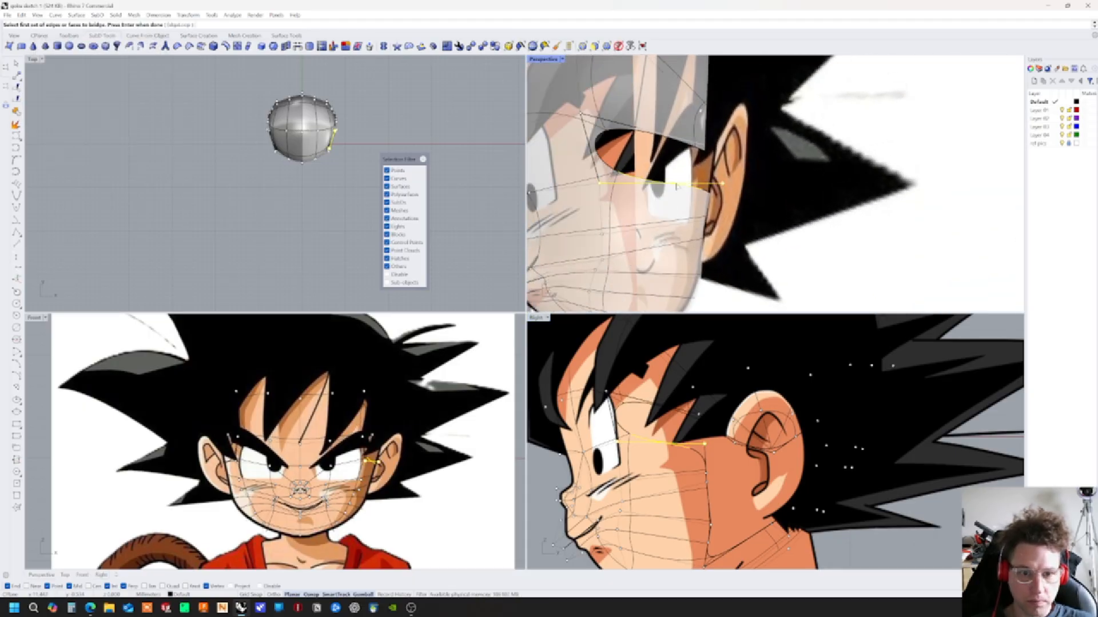
{"action": "key", "text": "Return"}
{"action": "left_click", "coordinate": [671, 142]}
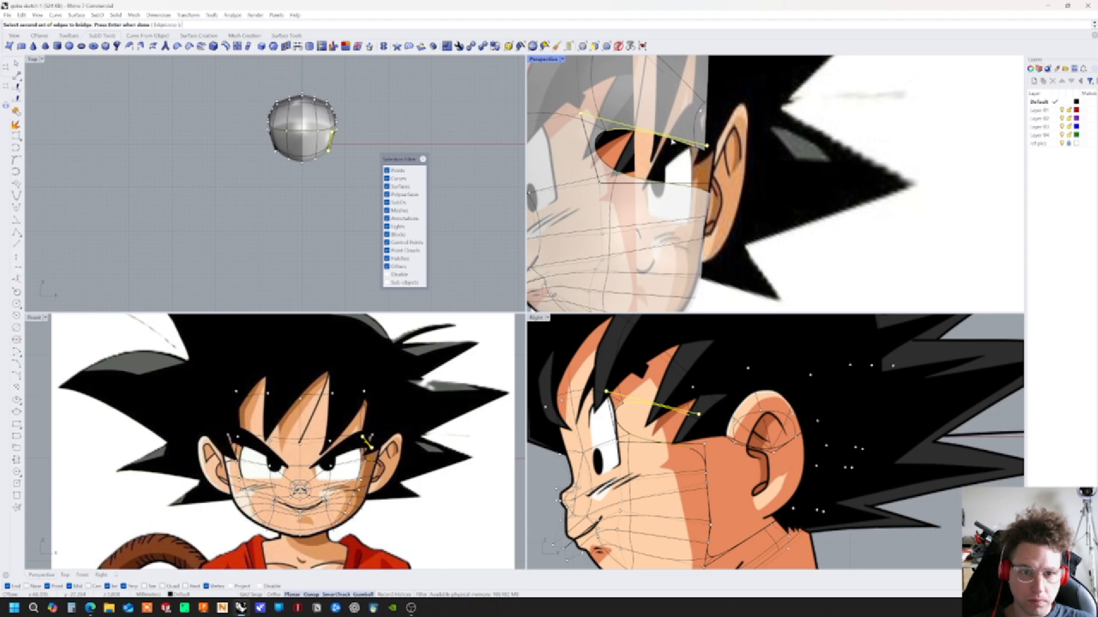
{"action": "key", "text": "Return"}
{"action": "key", "text": "Return"}
Move the temple control point above the new bridge outward, along with the neighbouring control point above it
{"action": "right_click_drag", "start_coordinate": [671, 139], "coordinate": [715, 204]}
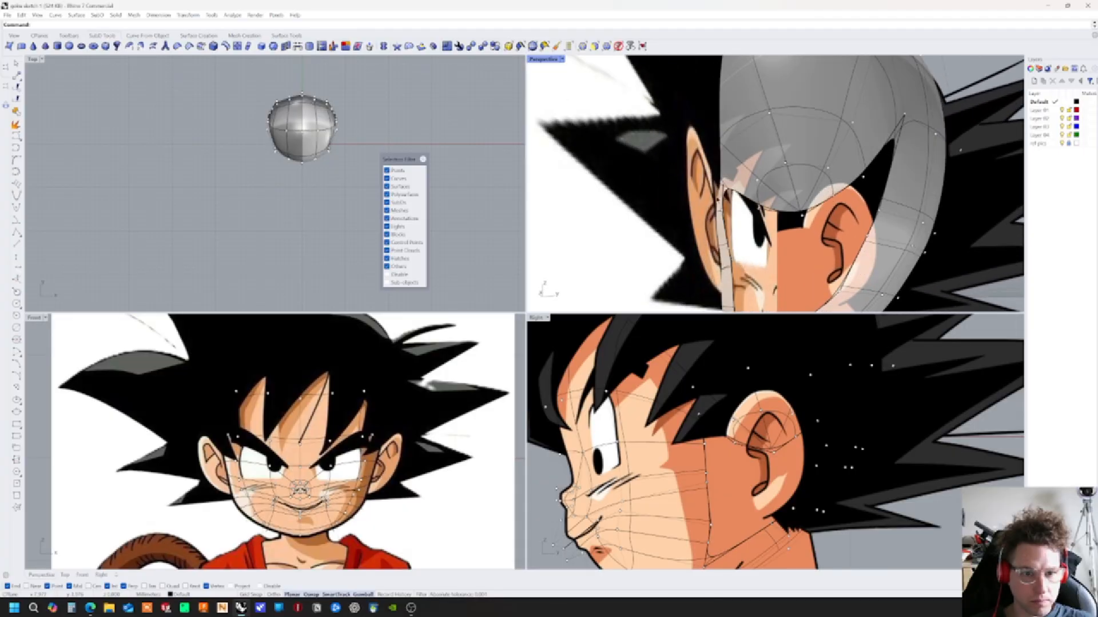
{"action": "left_click", "coordinate": [724, 181]}
{"action": "right_click_drag", "start_coordinate": [638, 194], "coordinate": [594, 197]}
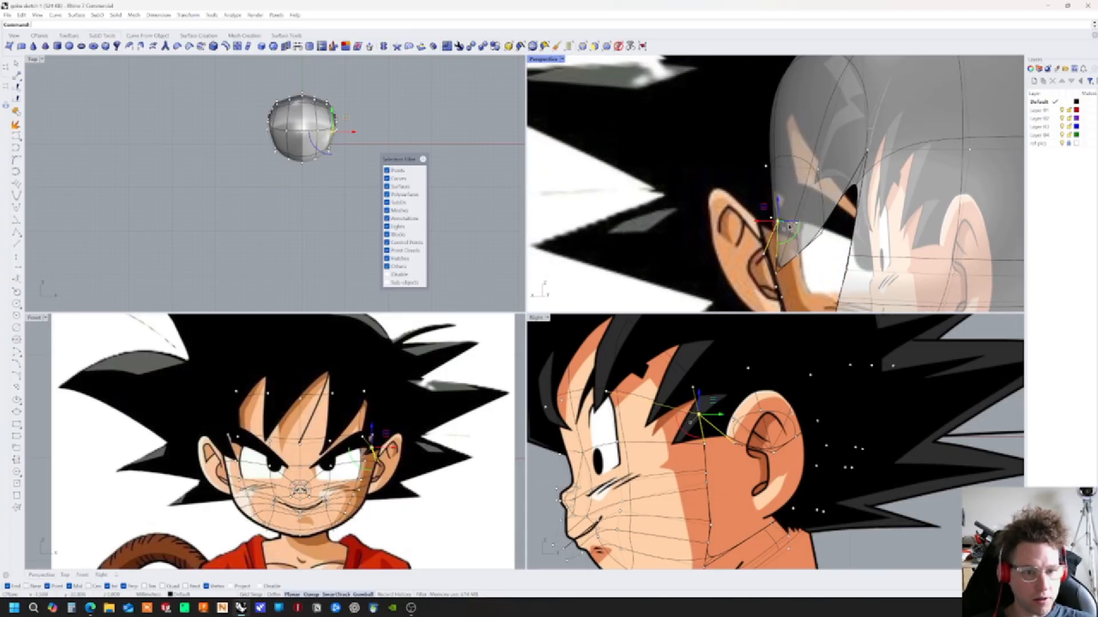
{"action": "left_click_drag", "start_coordinate": [756, 222], "coordinate": [739, 225]}
{"action": "right_click_drag", "start_coordinate": [743, 223], "coordinate": [869, 201]}
{"action": "left_click", "coordinate": [744, 182]}
{"action": "left_click_drag", "start_coordinate": [764, 184], "coordinate": [793, 188]}
{"action": "scroll", "coordinate": [786, 196], "scroll_direction": "down", "scroll_amount": 8}
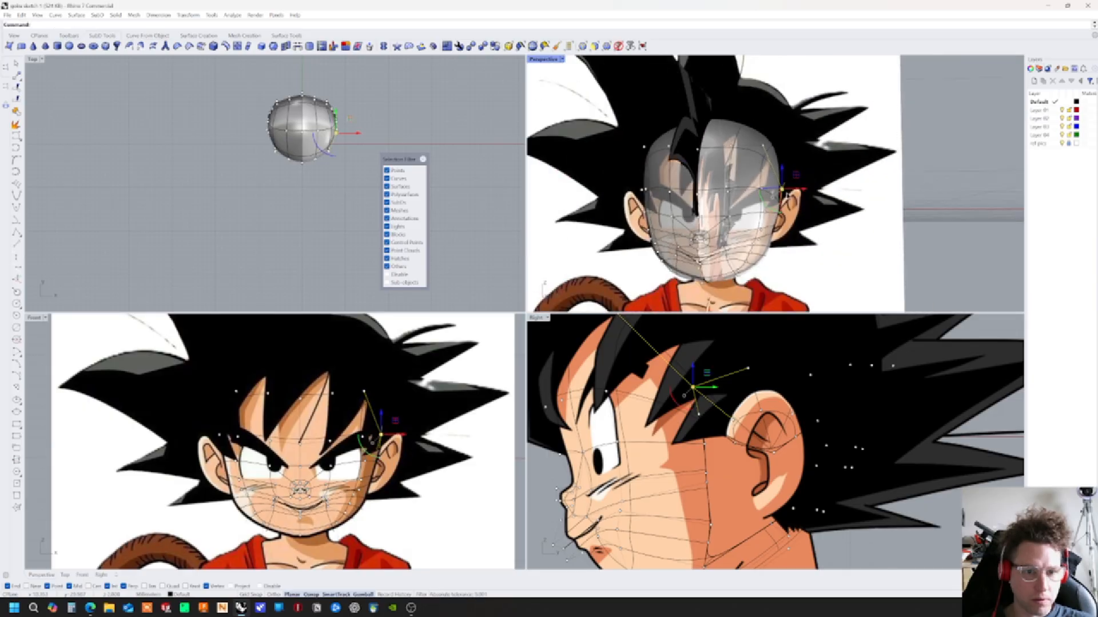
Shift the upper temple control point back toward the ear in the side view
{"action": "scroll", "coordinate": [787, 196], "scroll_direction": "down", "scroll_amount": 1}
{"action": "right_click_drag", "start_coordinate": [729, 410], "coordinate": [717, 462]}
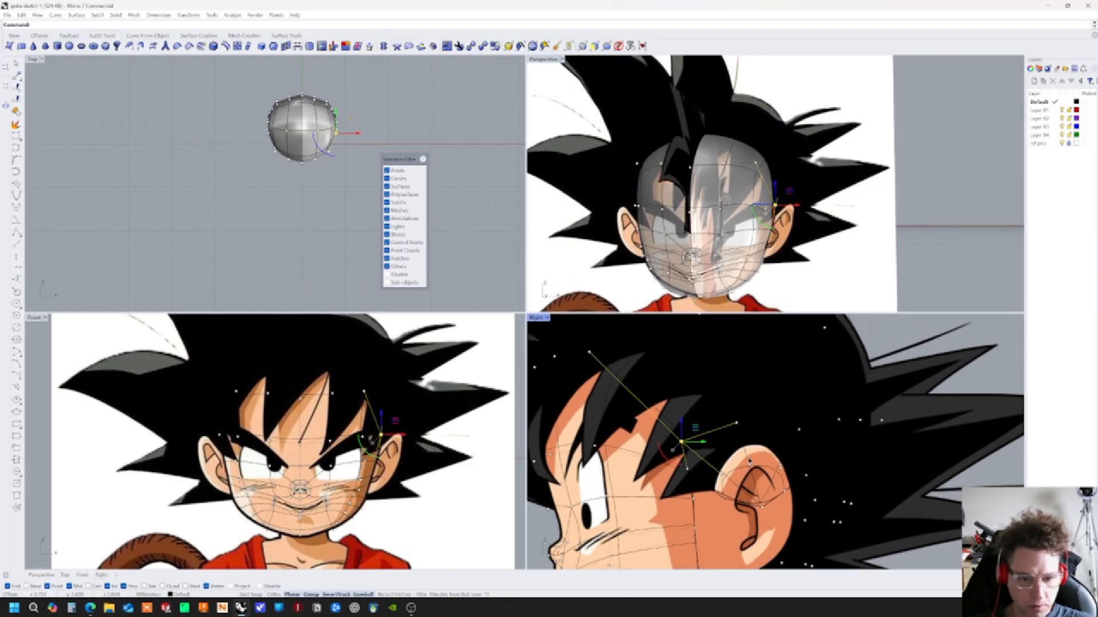
{"action": "scroll", "coordinate": [750, 461], "scroll_direction": "down", "scroll_amount": 5}
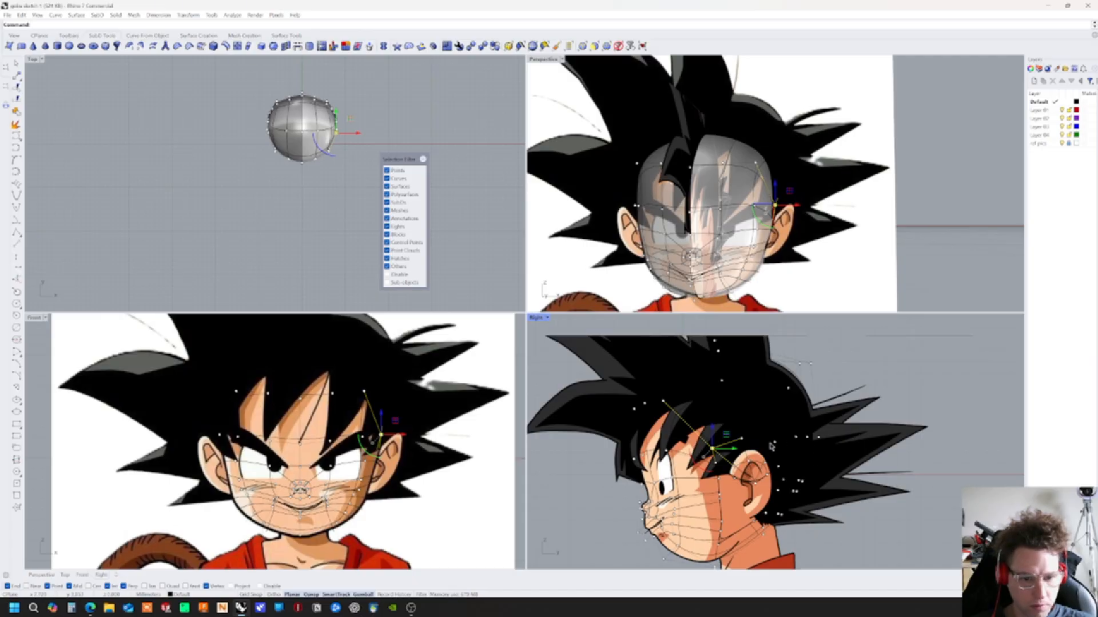
{"action": "right_click_drag", "start_coordinate": [904, 456], "coordinate": [883, 437]}
{"action": "left_click", "coordinate": [877, 433]}
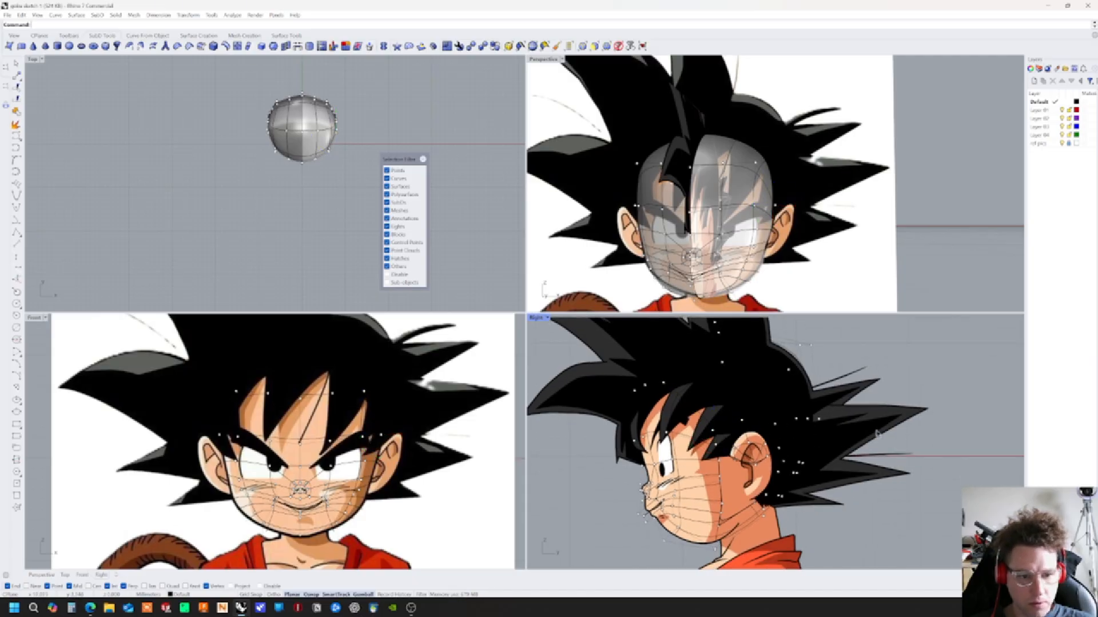
{"action": "scroll", "coordinate": [713, 436], "scroll_direction": "up", "scroll_amount": 4}
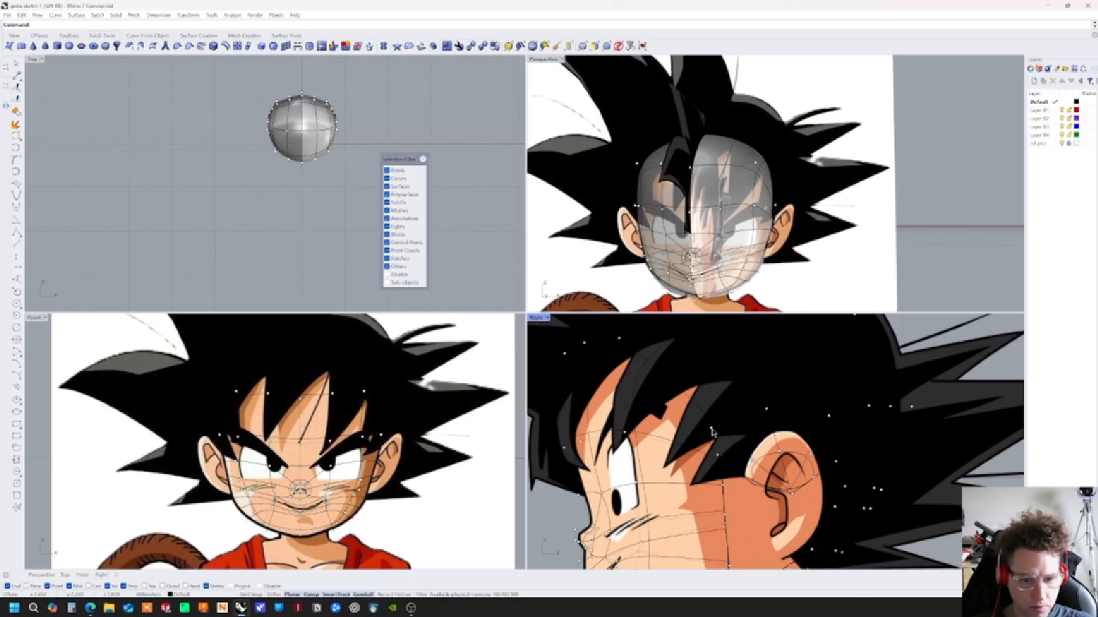
{"action": "left_click", "coordinate": [711, 431]}
{"action": "left_click", "coordinate": [738, 441]}
{"action": "left_click_drag", "start_coordinate": [738, 419], "coordinate": [750, 424]}
Select the SubD control point at the front of the upper ear and move it outward
{"action": "scroll", "coordinate": [777, 473], "scroll_direction": "down", "scroll_amount": 2}
{"action": "scroll", "coordinate": [777, 474], "scroll_direction": "down", "scroll_amount": 3}
{"action": "right_click_drag", "start_coordinate": [794, 251], "coordinate": [776, 281]}
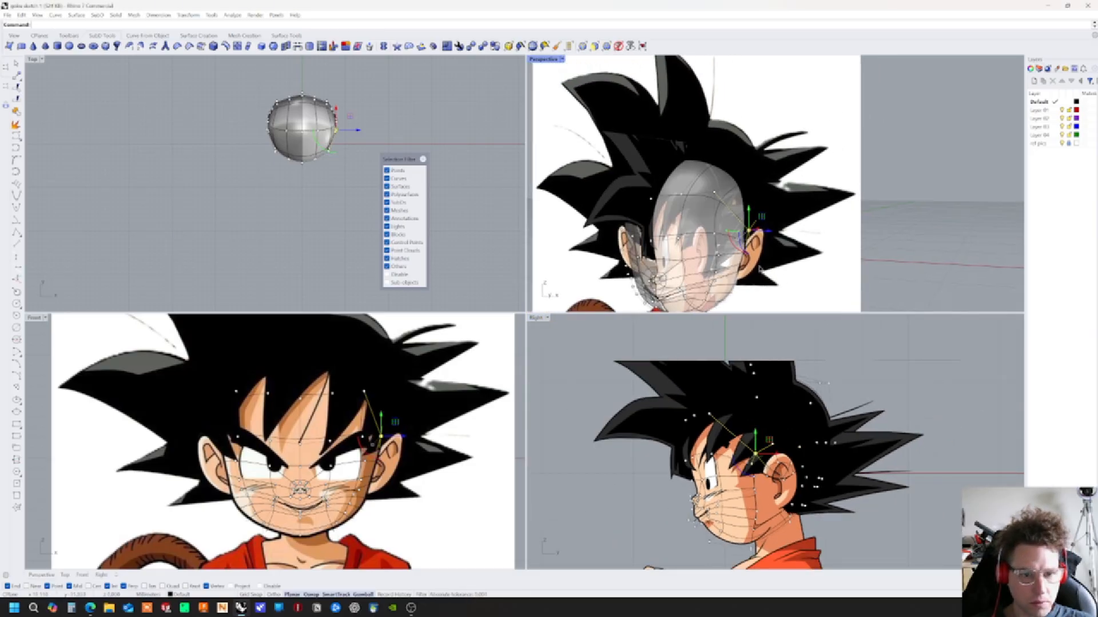
{"action": "right_click_drag", "start_coordinate": [559, 72], "coordinate": [754, 207]}
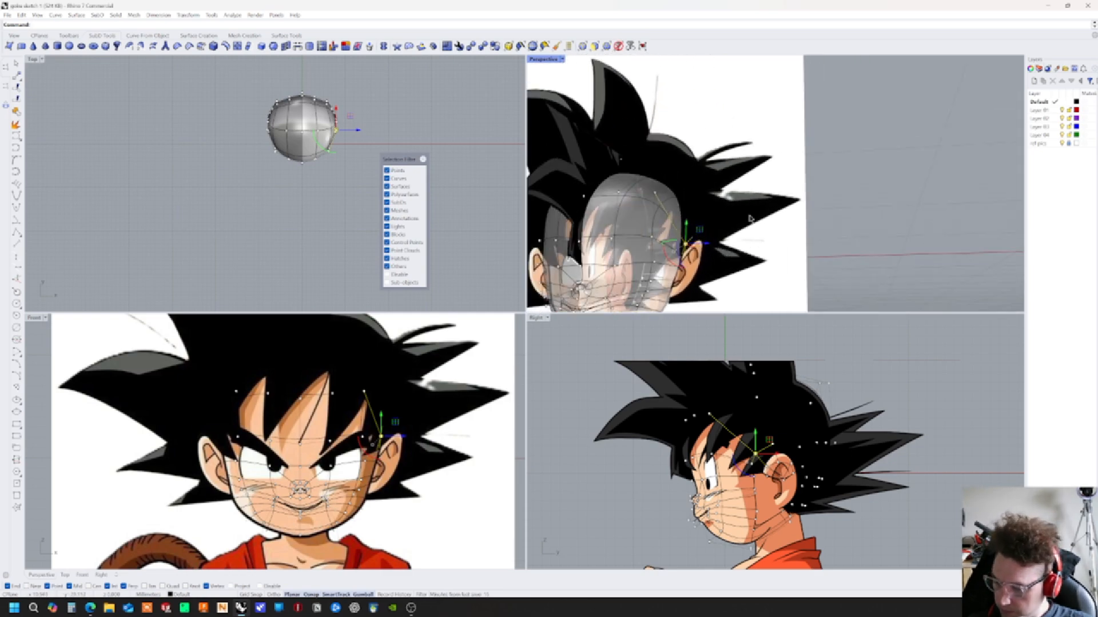
{"action": "right_click_drag", "start_coordinate": [735, 252], "coordinate": [905, 233]}
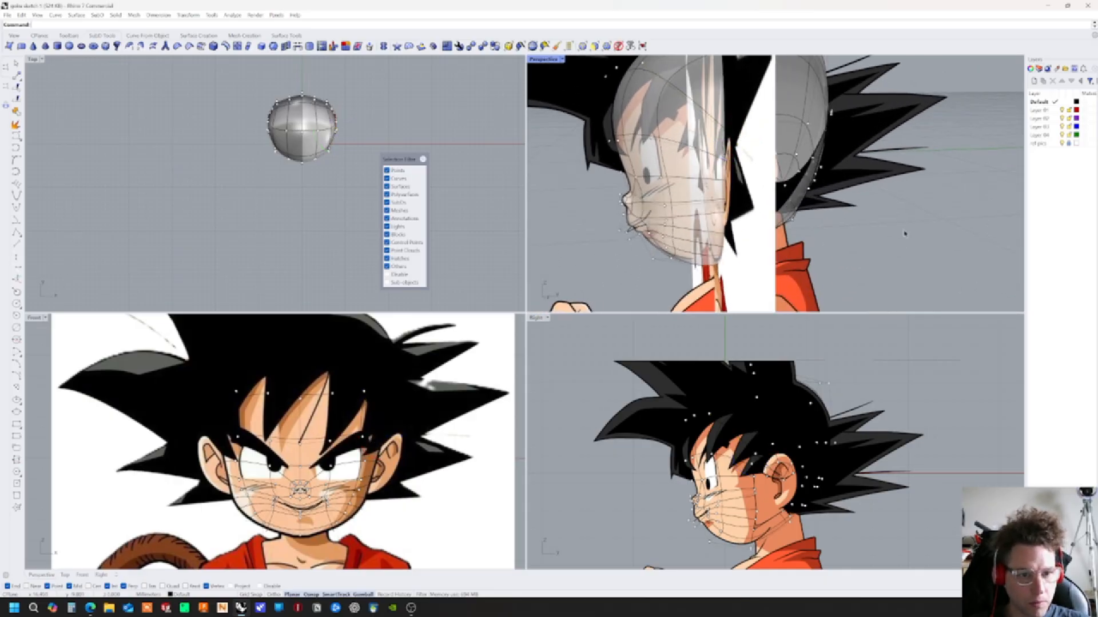
{"action": "scroll", "coordinate": [647, 233], "scroll_direction": "up", "scroll_amount": 8}
{"action": "right_click_drag", "start_coordinate": [646, 233], "coordinate": [668, 220]}
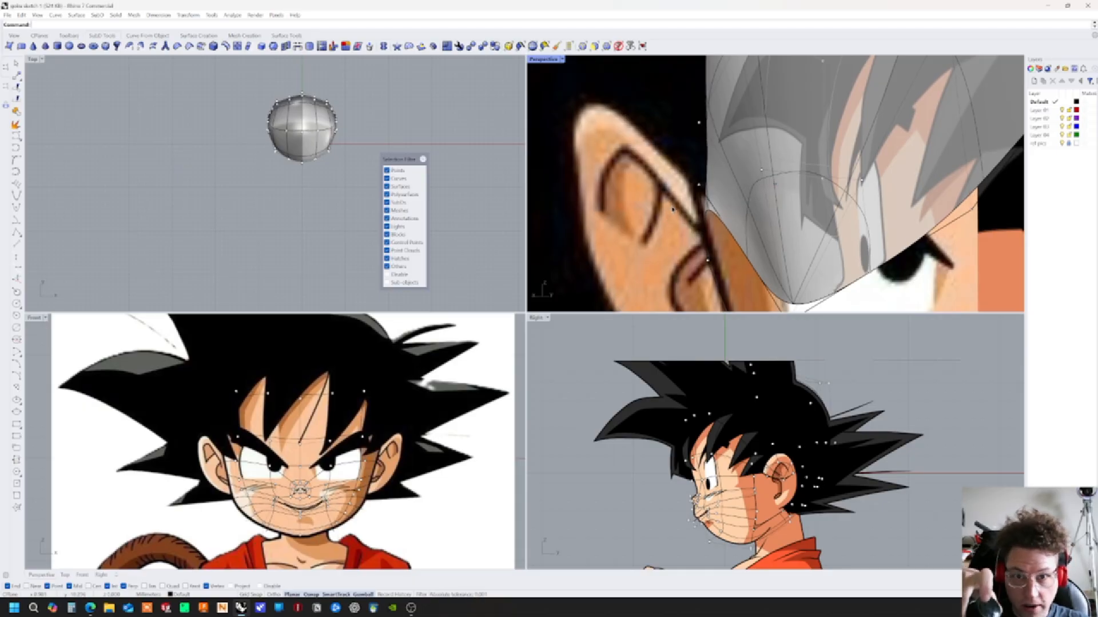
{"action": "right_click_drag", "start_coordinate": [674, 206], "coordinate": [772, 198]}
{"action": "left_click", "coordinate": [770, 199]}
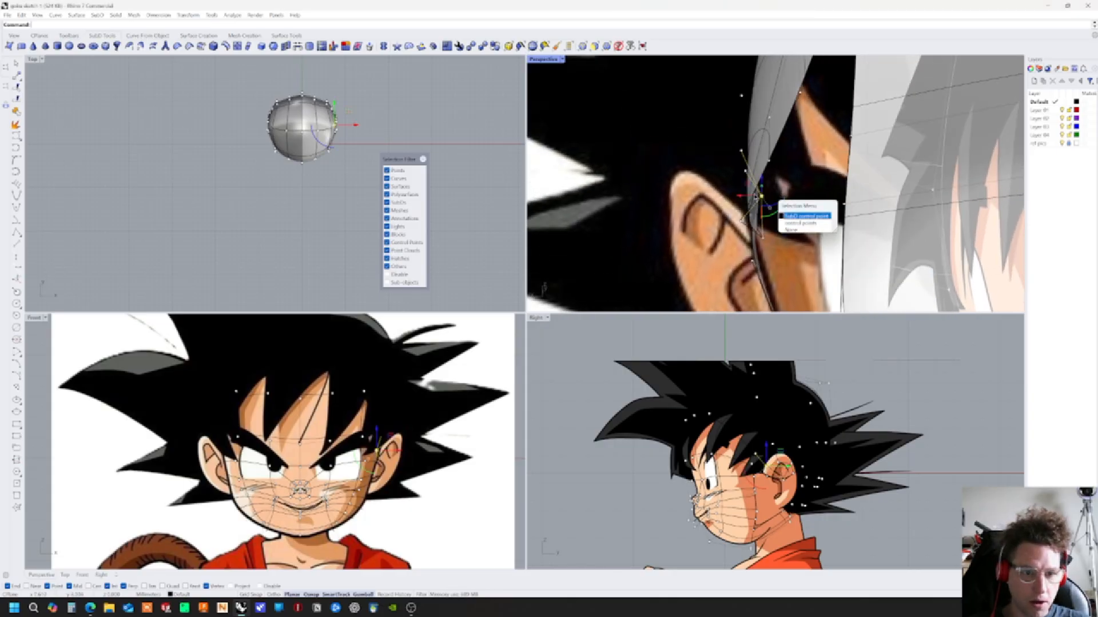
{"action": "left_click", "coordinate": [791, 215]}
{"action": "left_click_drag", "start_coordinate": [736, 198], "coordinate": [721, 198]}
Nudge the control points along the rim above the ear slightly outward, and clear the selection
{"action": "mouse_move", "coordinate": [726, 198]}
{"action": "right_mouse_down"}
{"action": "mouse_move", "coordinate": [831, 193]}
{"action": "mouse_move", "coordinate": [739, 191]}
{"action": "right_mouse_up"}
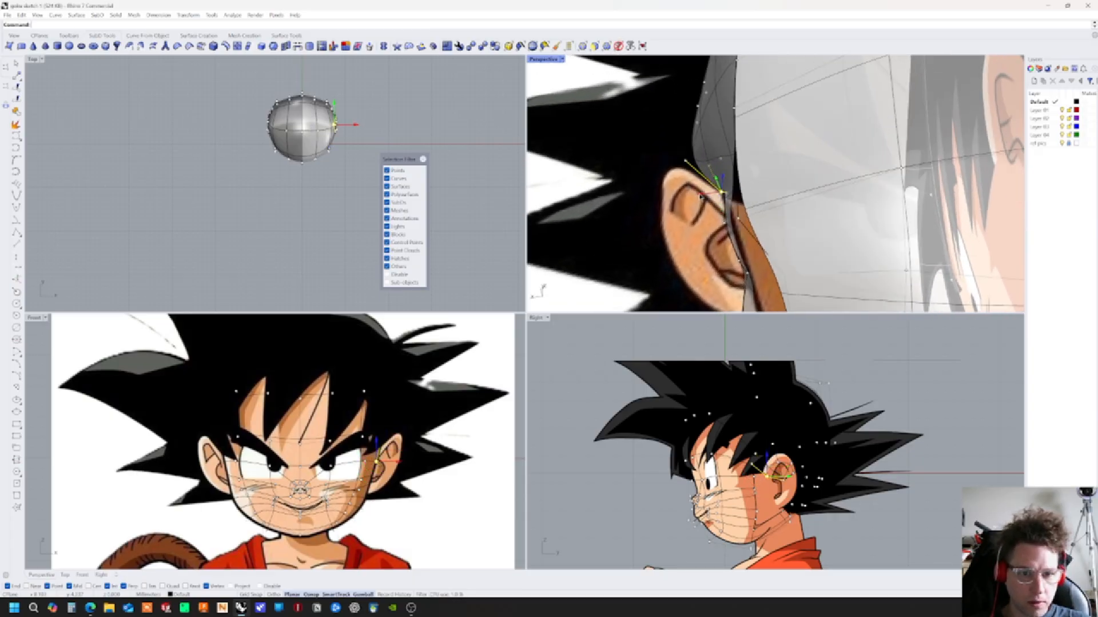
{"action": "right_click_drag", "start_coordinate": [695, 203], "coordinate": [688, 181]}
{"action": "left_click_drag", "start_coordinate": [729, 247], "coordinate": [731, 254]}
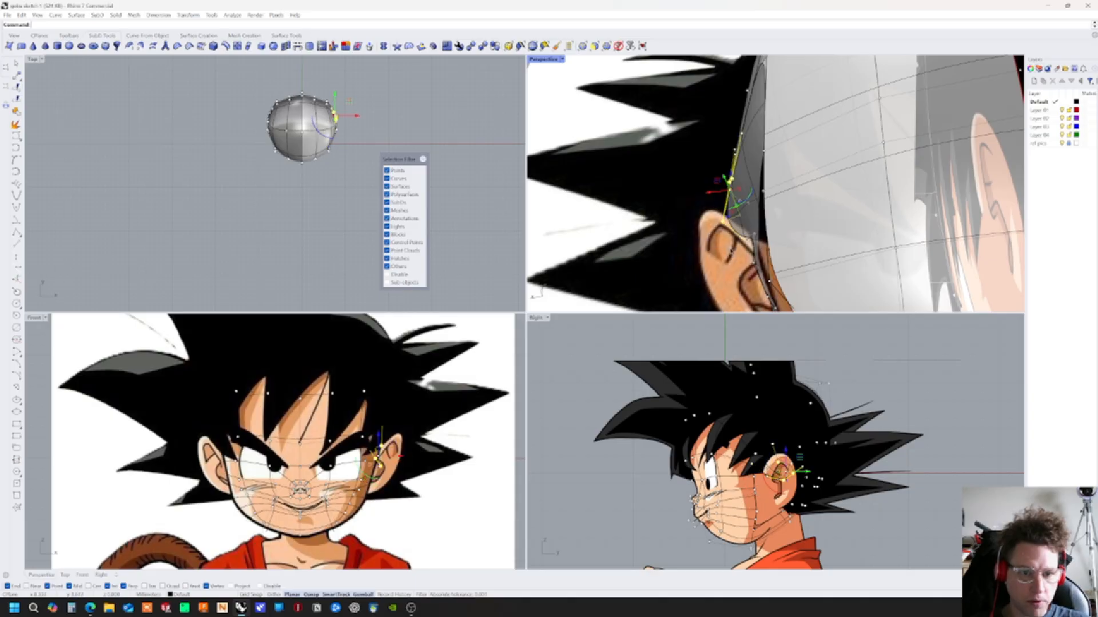
{"action": "mouse_move", "coordinate": [751, 194]}
{"action": "left_mouse_down"}
{"action": "mouse_move", "coordinate": [761, 192]}
{"action": "mouse_move", "coordinate": [745, 193]}
{"action": "left_mouse_up"}
{"action": "right_click_drag", "start_coordinate": [745, 193], "coordinate": [769, 225]}
{"action": "key", "text": "Escape"}
Pull the control point just inside the rim at the upper ear slightly outward
{"action": "left_click", "coordinate": [773, 223]}
{"action": "left_click_drag", "start_coordinate": [773, 224], "coordinate": [761, 215]}
{"action": "right_click_drag", "start_coordinate": [760, 215], "coordinate": [761, 243]}
{"action": "scroll", "coordinate": [802, 178], "scroll_direction": "up", "scroll_amount": 7}
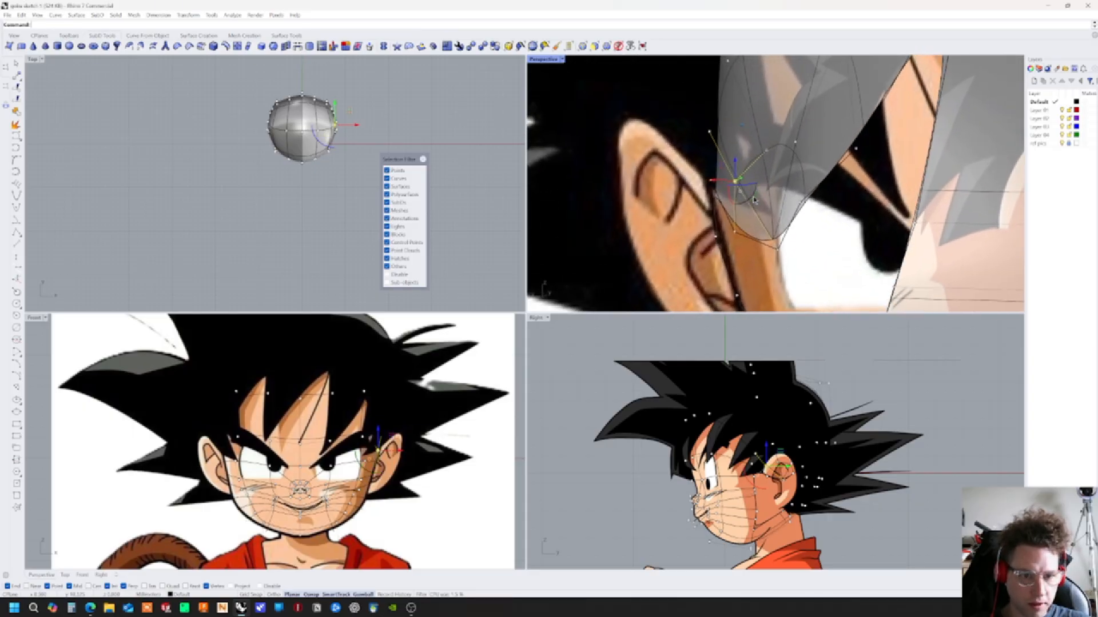
Switch the head SubD from smooth to flat display
{"action": "right_click_drag", "start_coordinate": [737, 193], "coordinate": [1093, 247]}
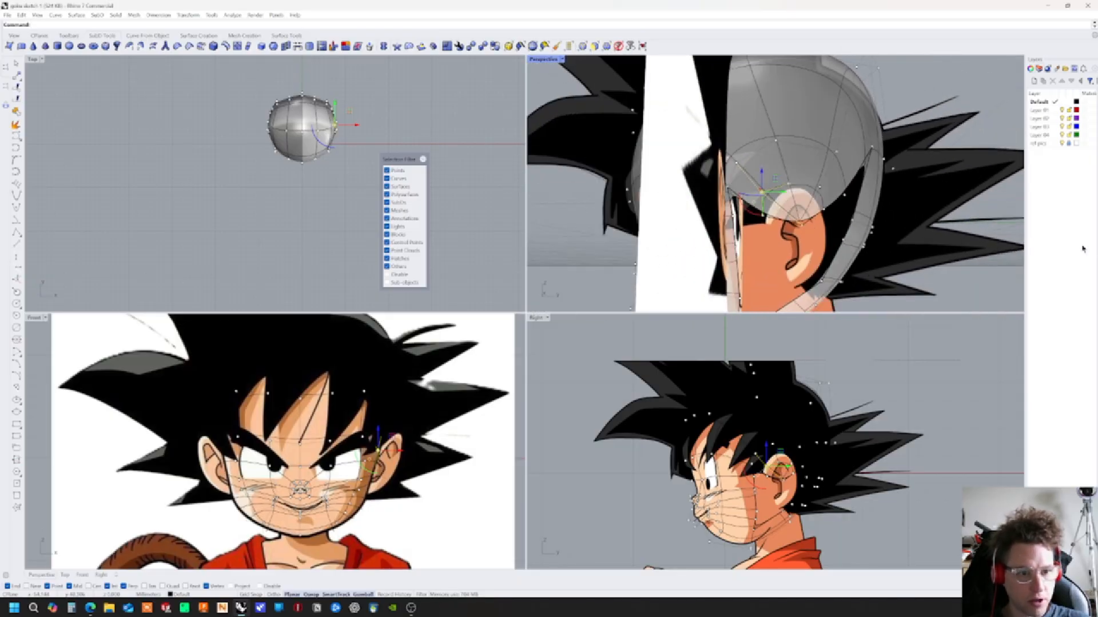
{"action": "right_click_drag", "start_coordinate": [1004, 219], "coordinate": [881, 158]}
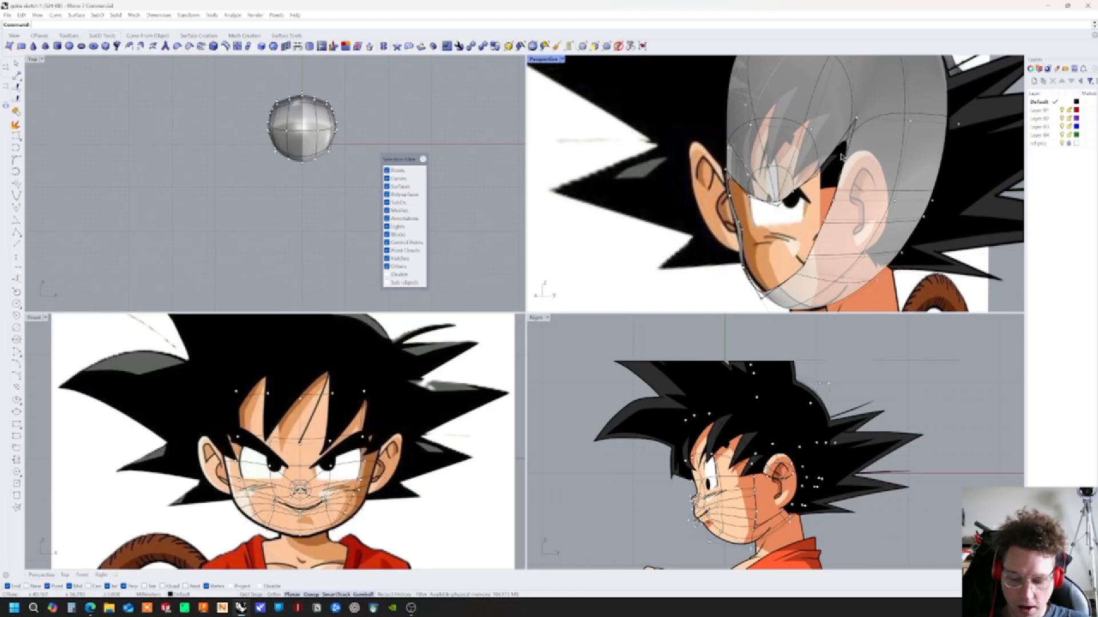
{"action": "left_click", "coordinate": [495, 46]}
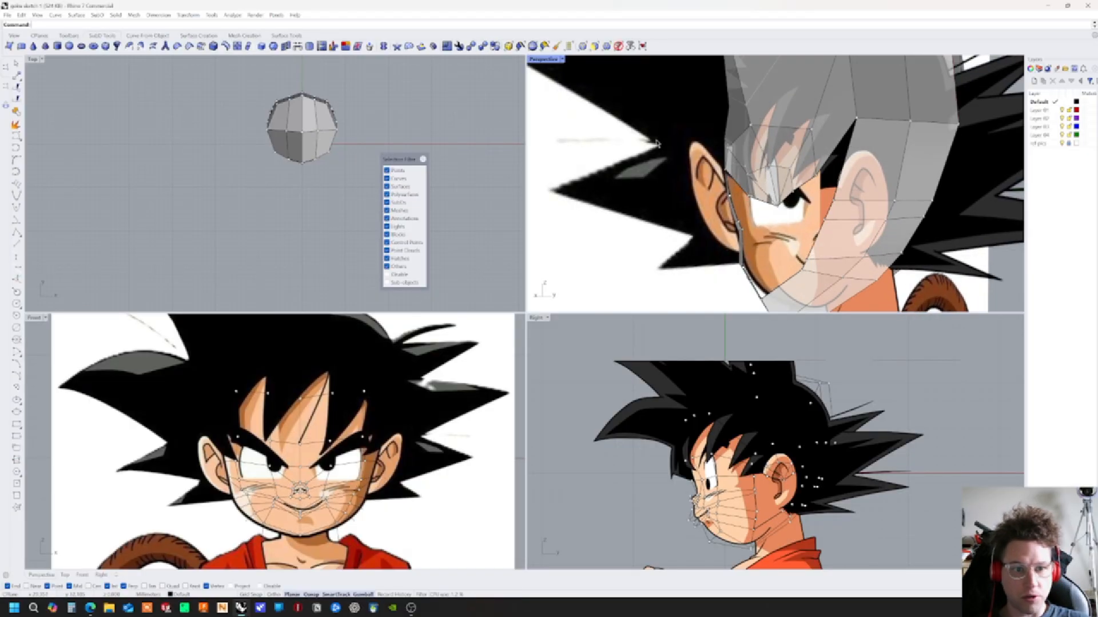
Stitch the open SubD edges above and behind the ear together at their average location
{"action": "right_click_drag", "start_coordinate": [821, 199], "coordinate": [807, 165]}
{"action": "left_click", "coordinate": [208, 97]}
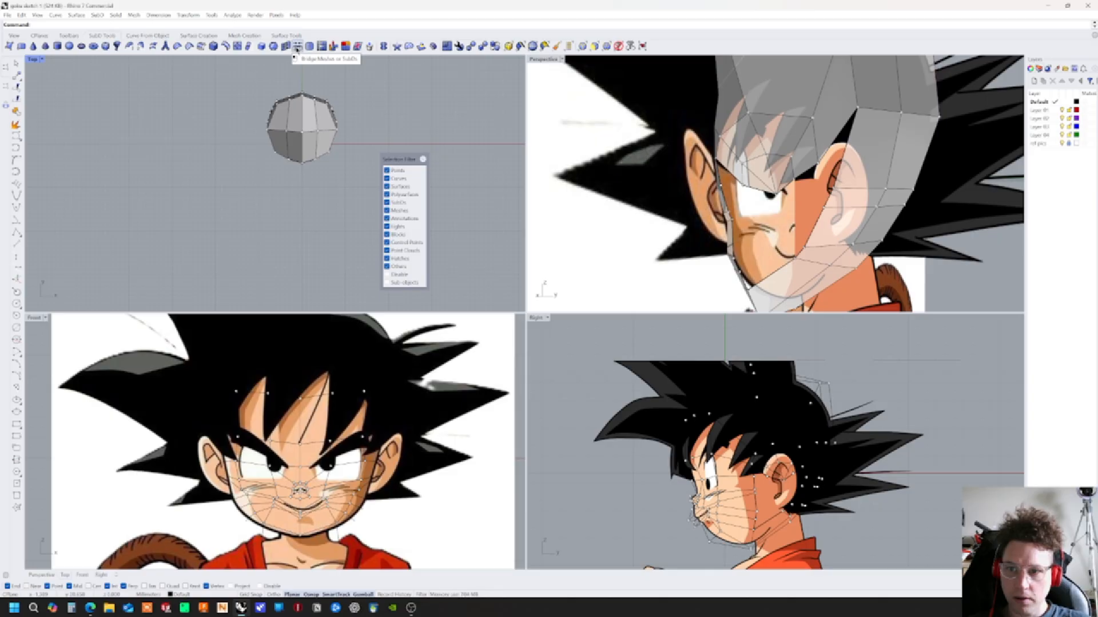
{"action": "left_click", "coordinate": [283, 47]}
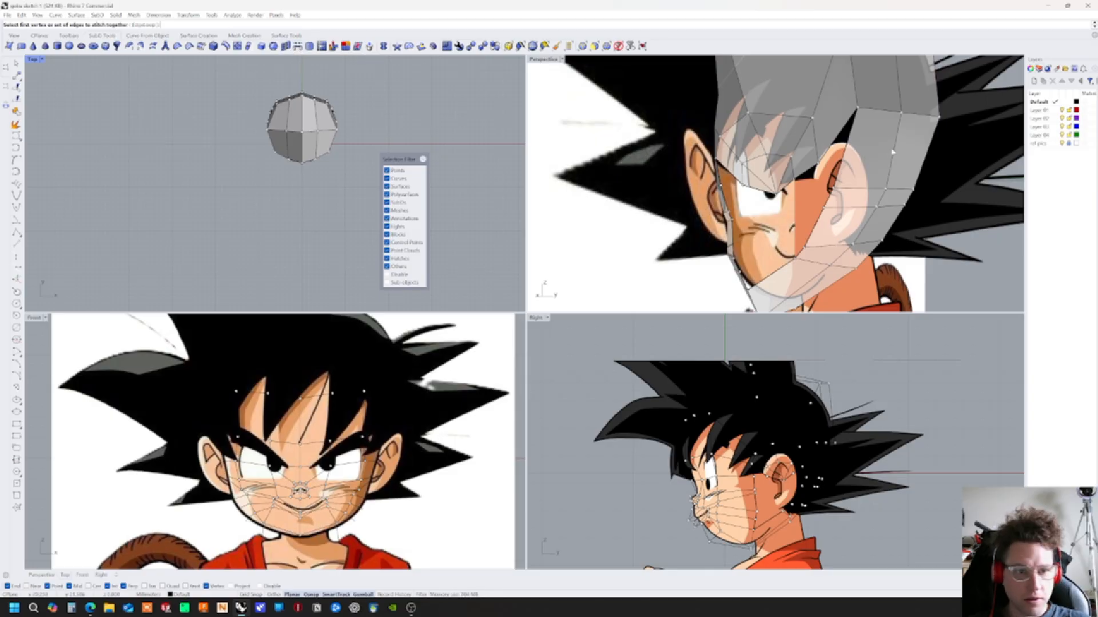
{"action": "left_click", "coordinate": [849, 139]}
{"action": "left_click", "coordinate": [849, 139]}
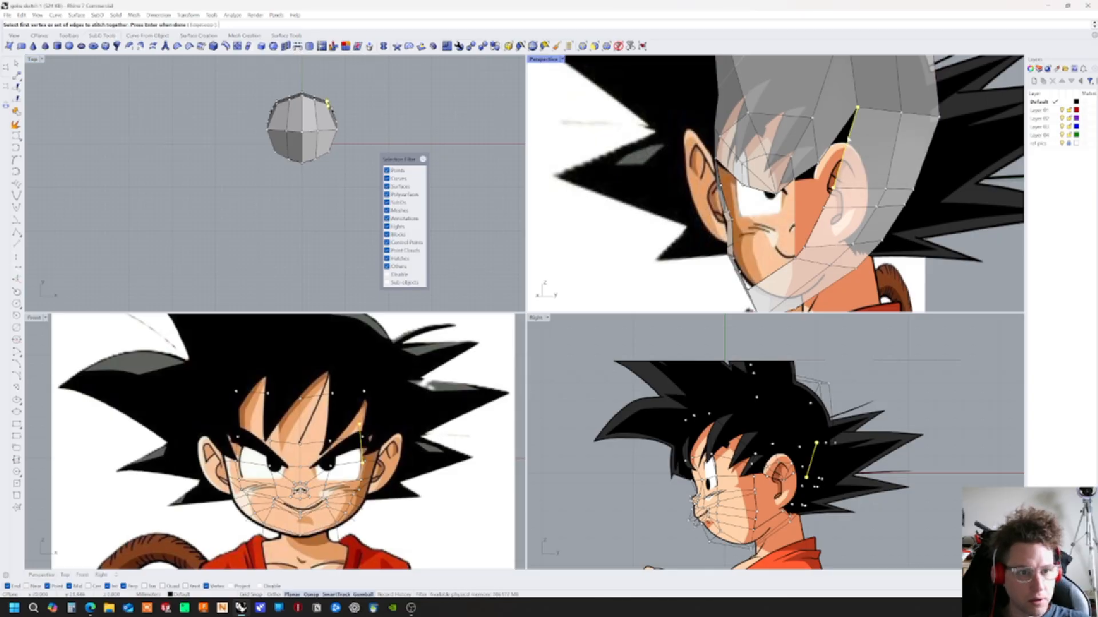
{"action": "key", "text": "Return"}
{"action": "left_click", "coordinate": [840, 131]}
{"action": "key", "text": "Return"}
{"action": "key", "text": "Return"}
Select and nudge the control point at the front of the upper ear opening, and clear the selection
{"action": "right_click_drag", "start_coordinate": [841, 130], "coordinate": [768, 185]}
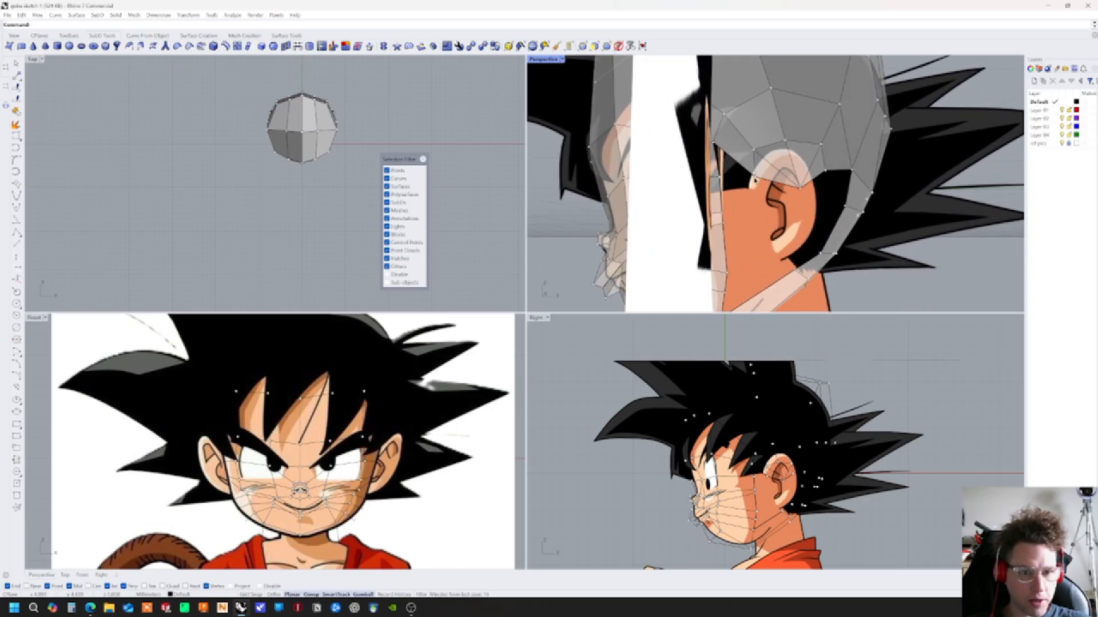
{"action": "left_click", "coordinate": [754, 177]}
{"action": "left_click", "coordinate": [769, 181]}
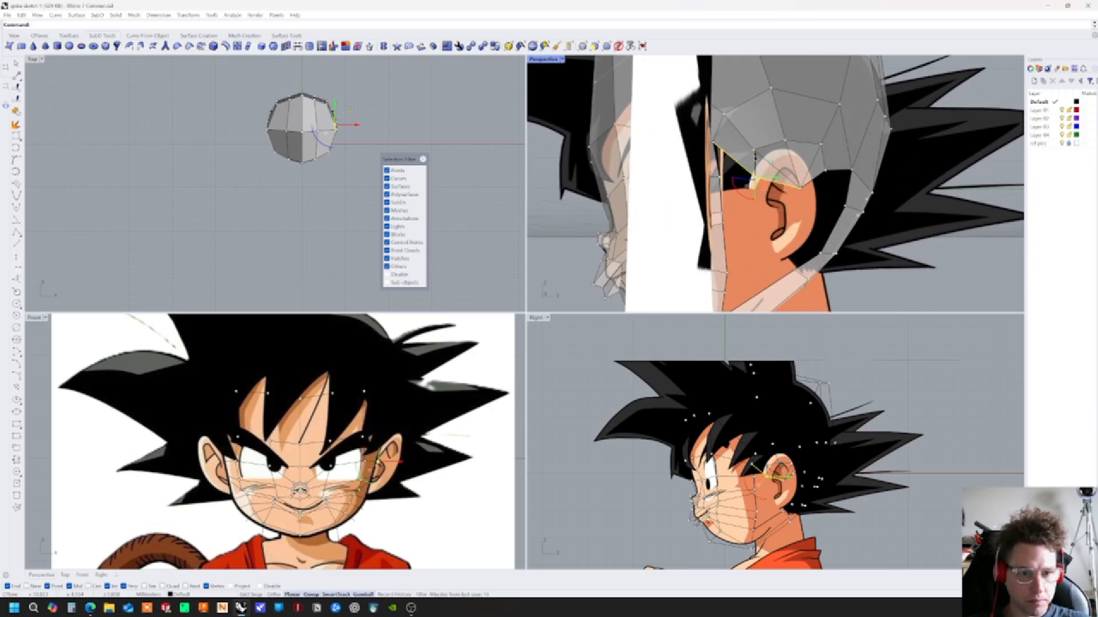
{"action": "right_click_drag", "start_coordinate": [749, 182], "coordinate": [757, 257]}
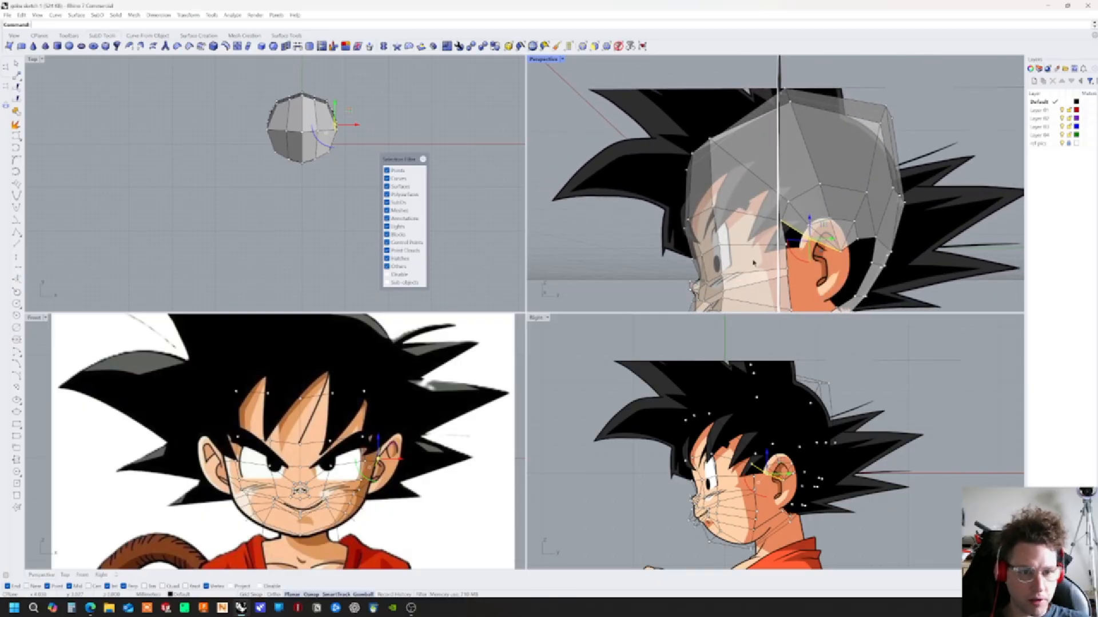
{"action": "right_click_drag", "start_coordinate": [751, 192], "coordinate": [670, 217]}
{"action": "left_click", "coordinate": [928, 235]}
{"action": "scroll", "coordinate": [795, 199], "scroll_direction": "up", "scroll_amount": 3}
{"action": "right_click_drag", "start_coordinate": [796, 199], "coordinate": [713, 242]}
{"action": "right_click", "coordinate": [657, 242]}
{"action": "left_click", "coordinate": [658, 245]}
{"action": "left_click", "coordinate": [690, 264]}
{"action": "left_click", "coordinate": [672, 228]}
{"action": "right_click", "coordinate": [672, 230]}
{"action": "key", "text": "Escape"}
Stitch the open edges between the temple and cheek in front of the ear at their average location
{"action": "right_click", "coordinate": [672, 230]}
{"action": "left_click", "coordinate": [657, 243]}
{"action": "key", "text": "Return"}
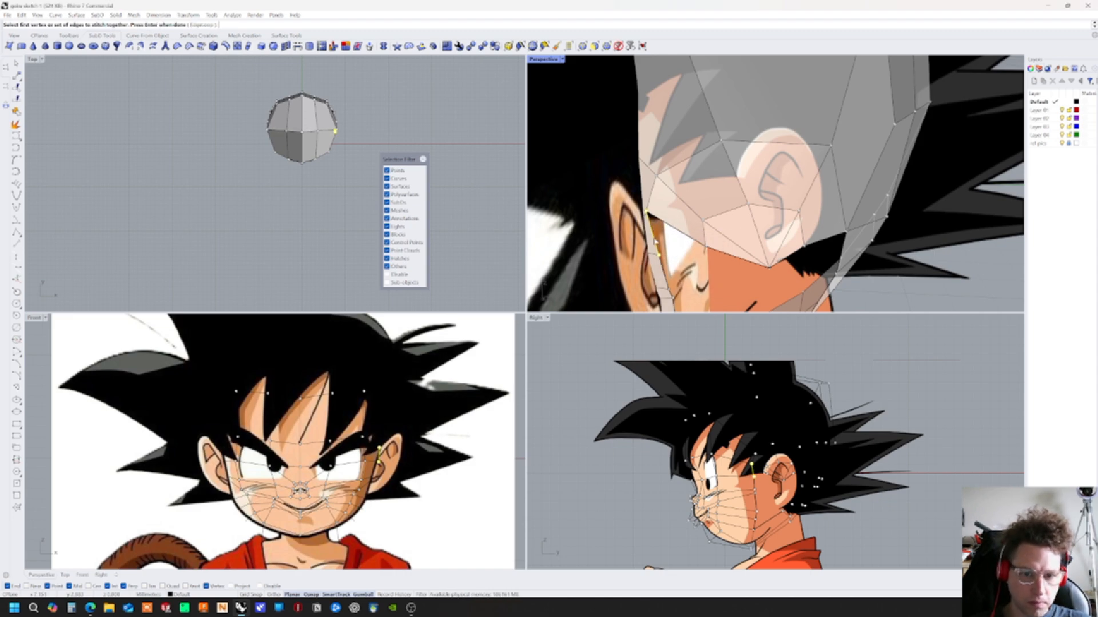
{"action": "right_click", "coordinate": [660, 240]}
{"action": "right_click_drag", "start_coordinate": [660, 239], "coordinate": [670, 235]}
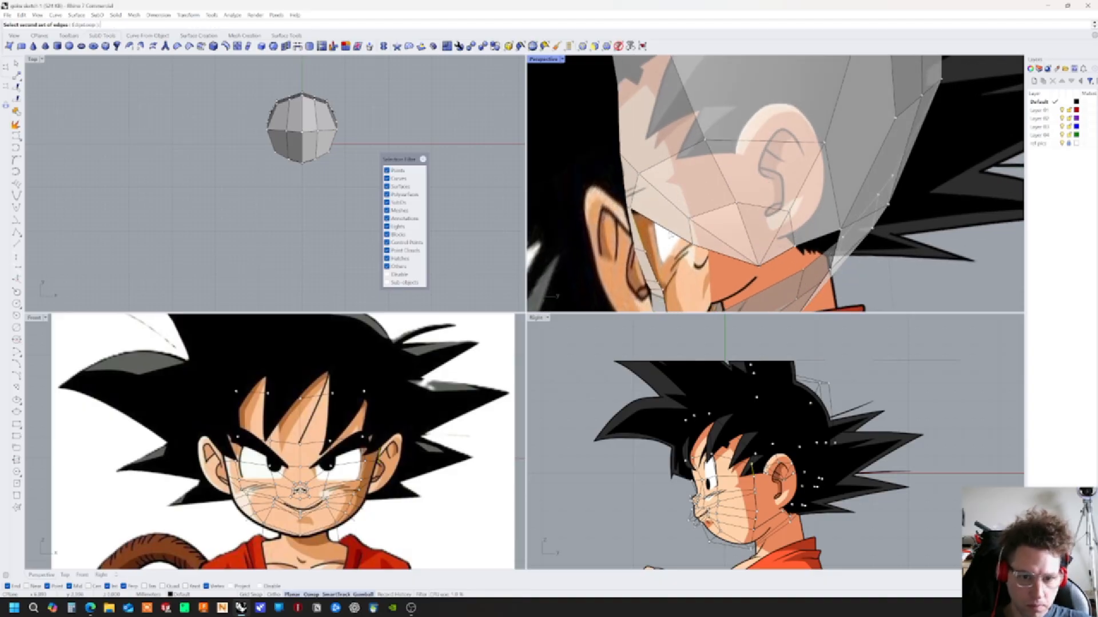
{"action": "left_click", "coordinate": [676, 236]}
{"action": "right_click", "coordinate": [676, 237]}
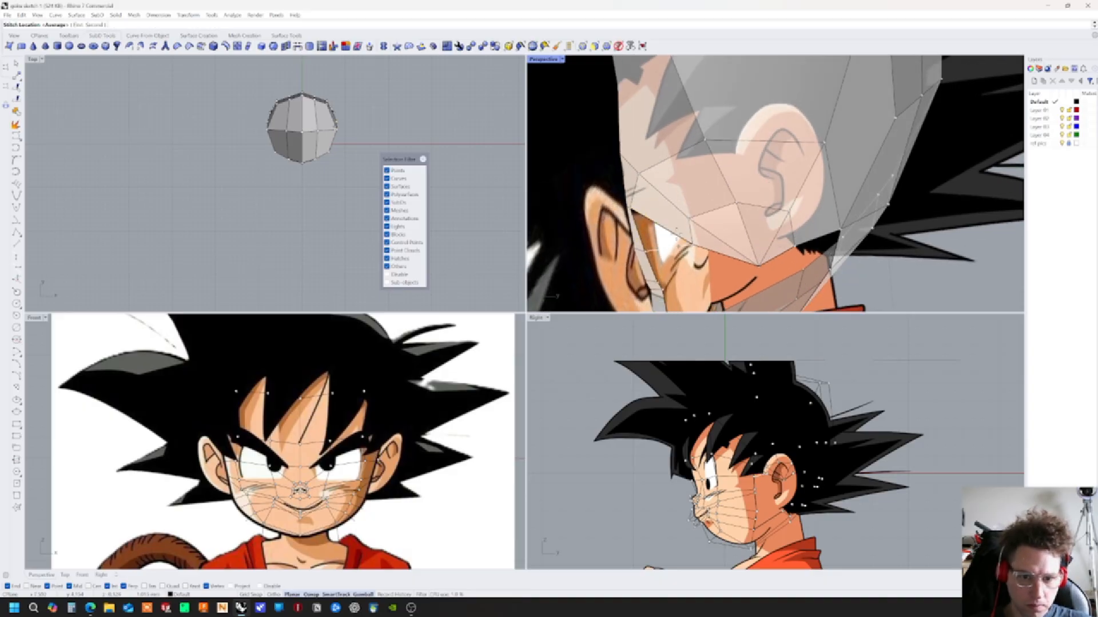
{"action": "right_click", "coordinate": [675, 247]}
Adjust the control points along the cheek's open edge, pulling the lower one back toward the ear
{"action": "right_click_drag", "start_coordinate": [675, 247], "coordinate": [688, 201]}
{"action": "left_click", "coordinate": [689, 201], "text": "ctrl+shift"}
{"action": "left_click", "coordinate": [717, 209]}
{"action": "mouse_move", "coordinate": [719, 199]}
{"action": "left_mouse_down"}
{"action": "mouse_move", "coordinate": [696, 201]}
{"action": "mouse_move", "coordinate": [720, 201]}
{"action": "left_mouse_up"}
{"action": "left_click", "coordinate": [687, 202]}
{"action": "right_click_drag", "start_coordinate": [711, 217], "coordinate": [717, 217]}
{"action": "left_click", "coordinate": [691, 245]}
{"action": "left_click_drag", "start_coordinate": [711, 246], "coordinate": [735, 244]}
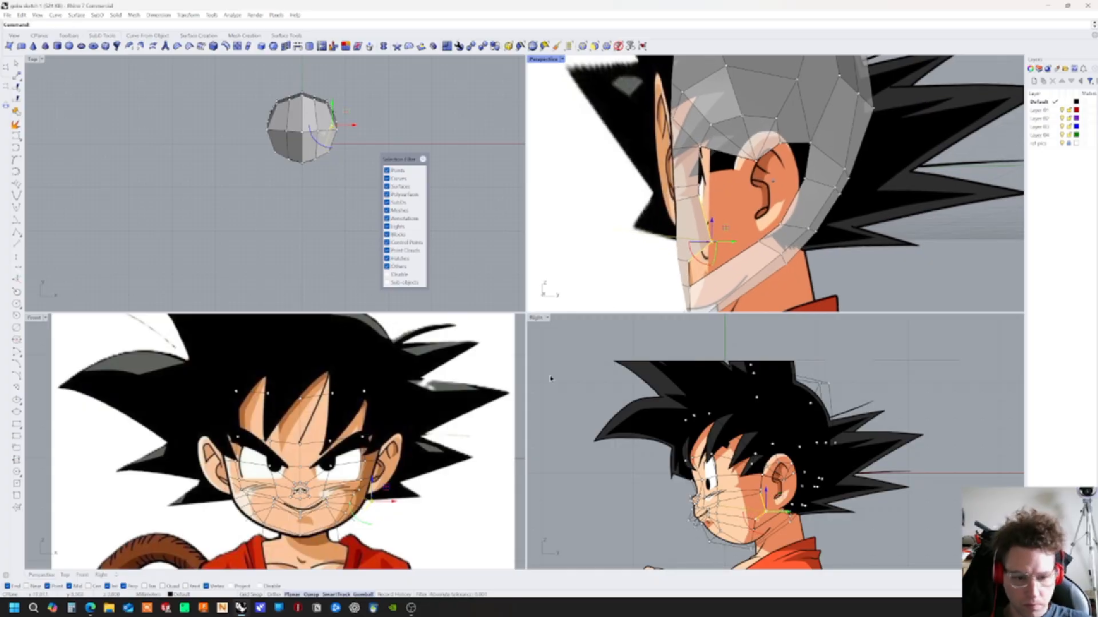
Reposition the two control points directly in front of the ear to follow the ear outline in the side reference
{"action": "scroll", "coordinate": [840, 510], "scroll_direction": "up", "scroll_amount": 8}
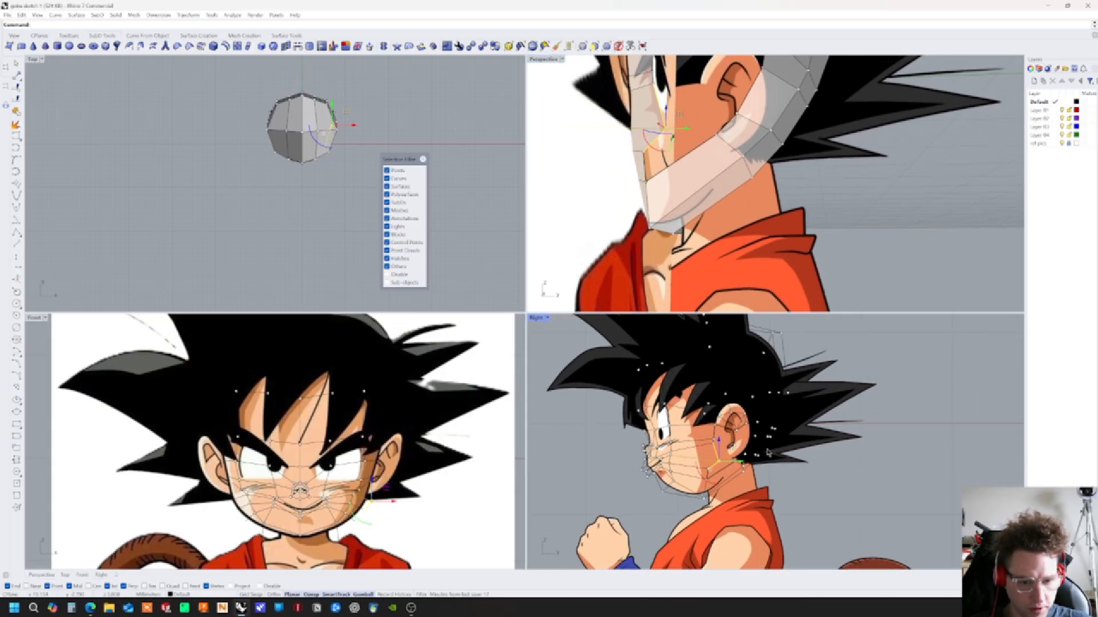
{"action": "right_click_drag", "start_coordinate": [726, 416], "coordinate": [734, 424]}
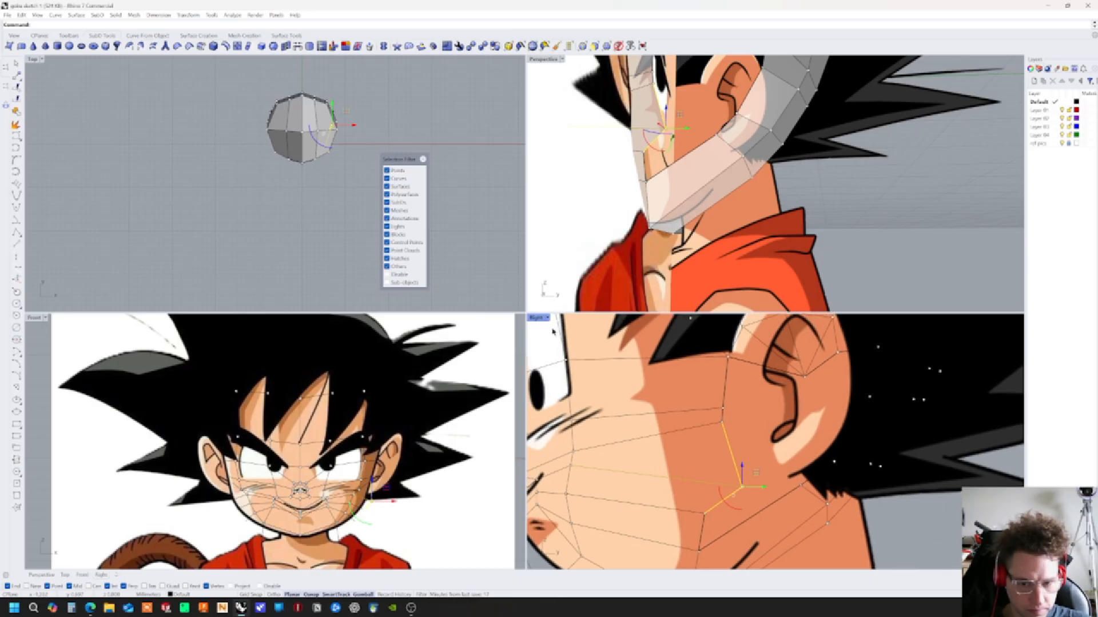
{"action": "left_click", "coordinate": [724, 410]}
{"action": "left_click", "coordinate": [749, 424]}
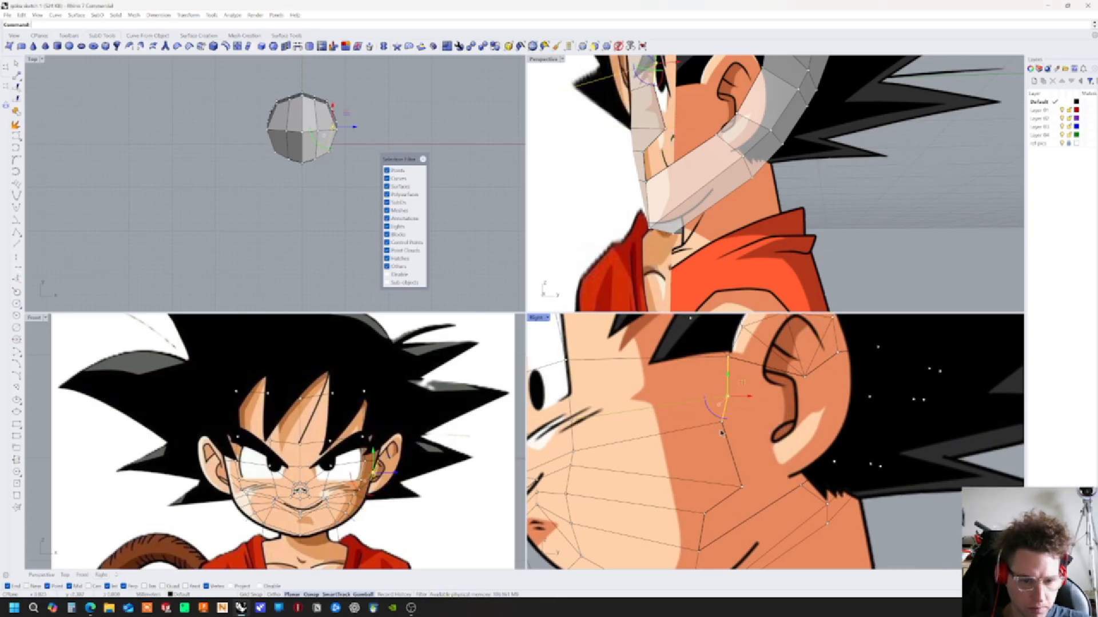
{"action": "left_click", "coordinate": [722, 425]}
{"action": "left_click", "coordinate": [756, 443]}
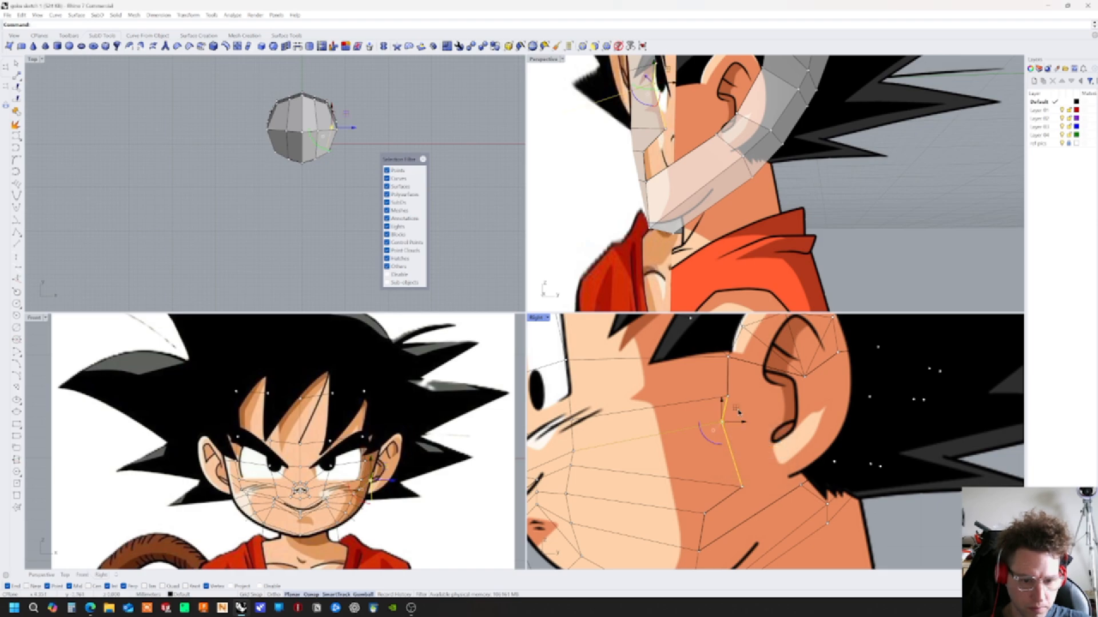
{"action": "left_click_drag", "start_coordinate": [750, 422], "coordinate": [762, 431]}
Move the lower control point of the cheek edge back to the base of the earlobe, and clear the selection
{"action": "left_click", "coordinate": [742, 489]}
{"action": "left_click", "coordinate": [761, 508]}
{"action": "left_click_drag", "start_coordinate": [756, 476], "coordinate": [799, 459]}
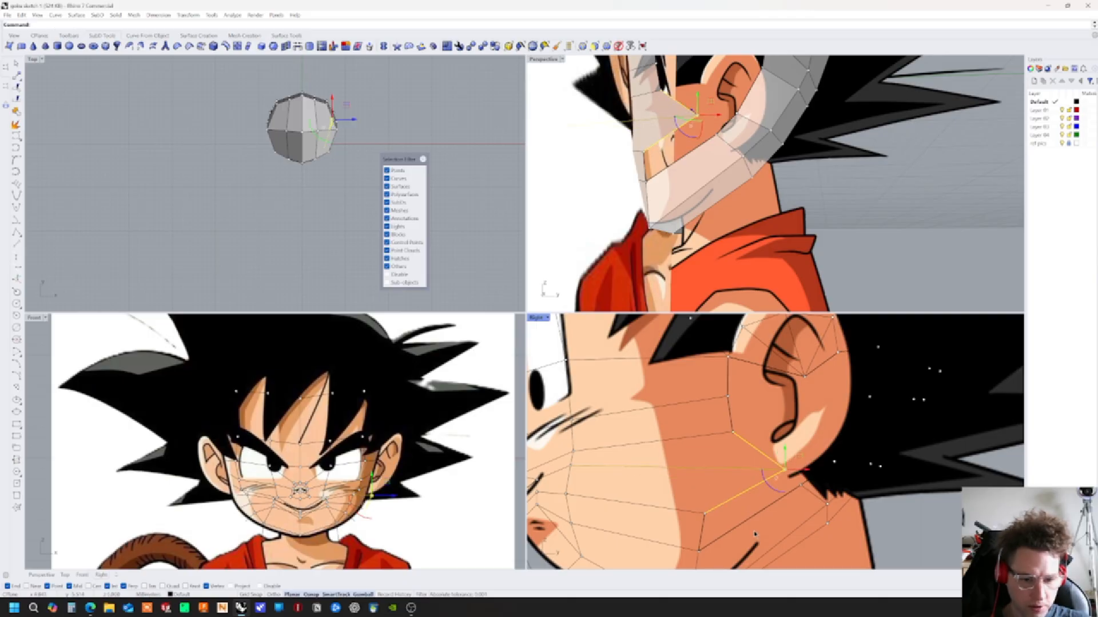
{"action": "left_click", "coordinate": [879, 525]}
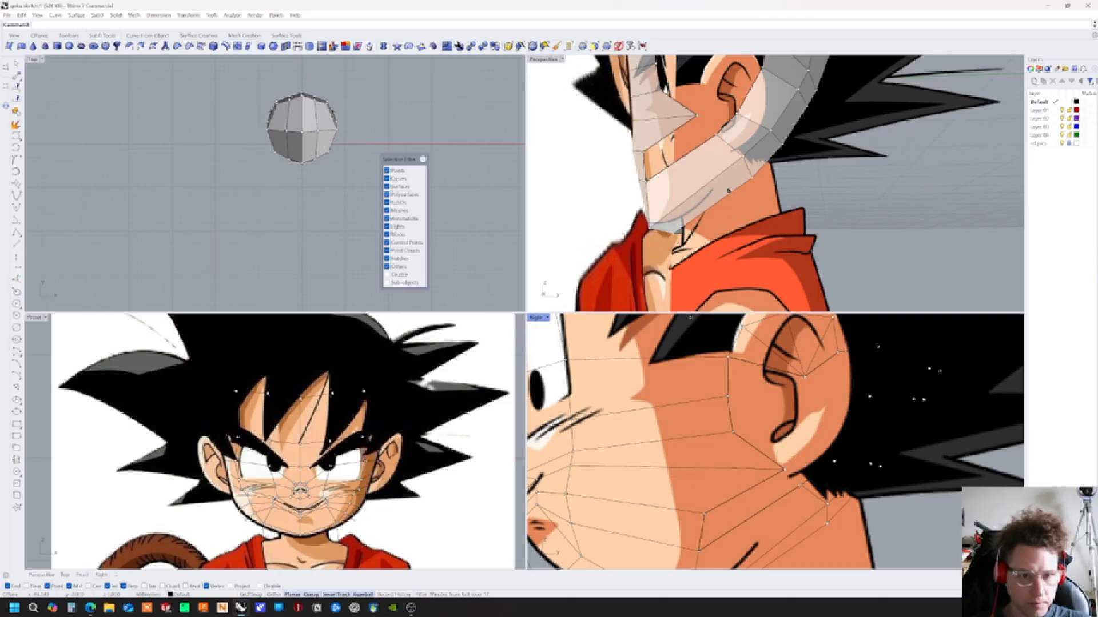
Bridge the lower cheek edge to the jaw edge below it with one joined segment
{"action": "right_click_drag", "start_coordinate": [818, 220], "coordinate": [828, 224]}
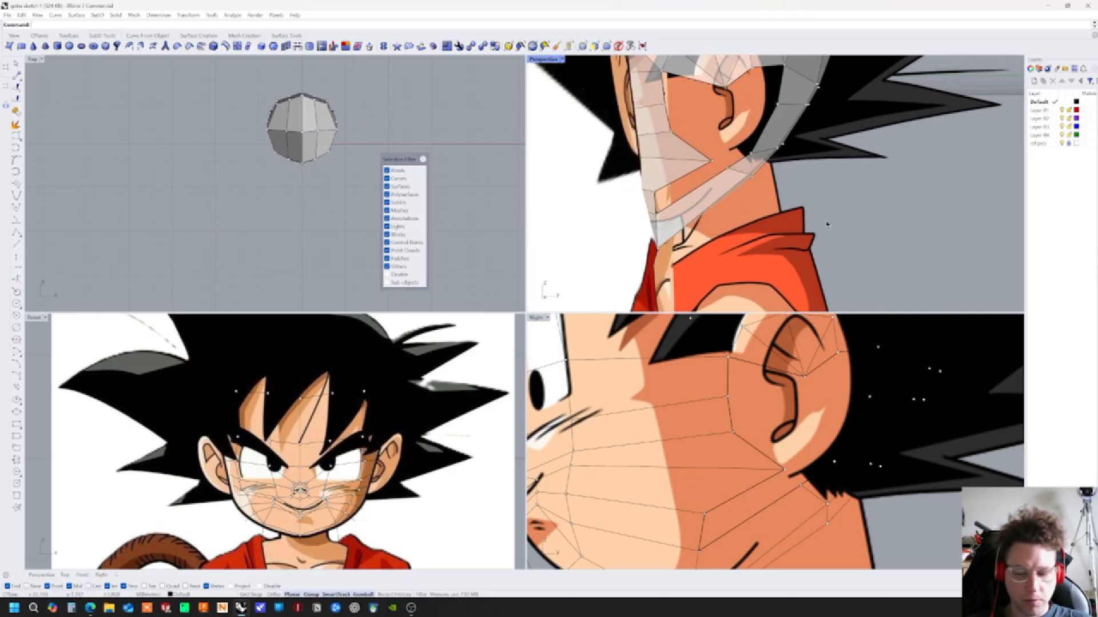
{"action": "type", "text": "B"}
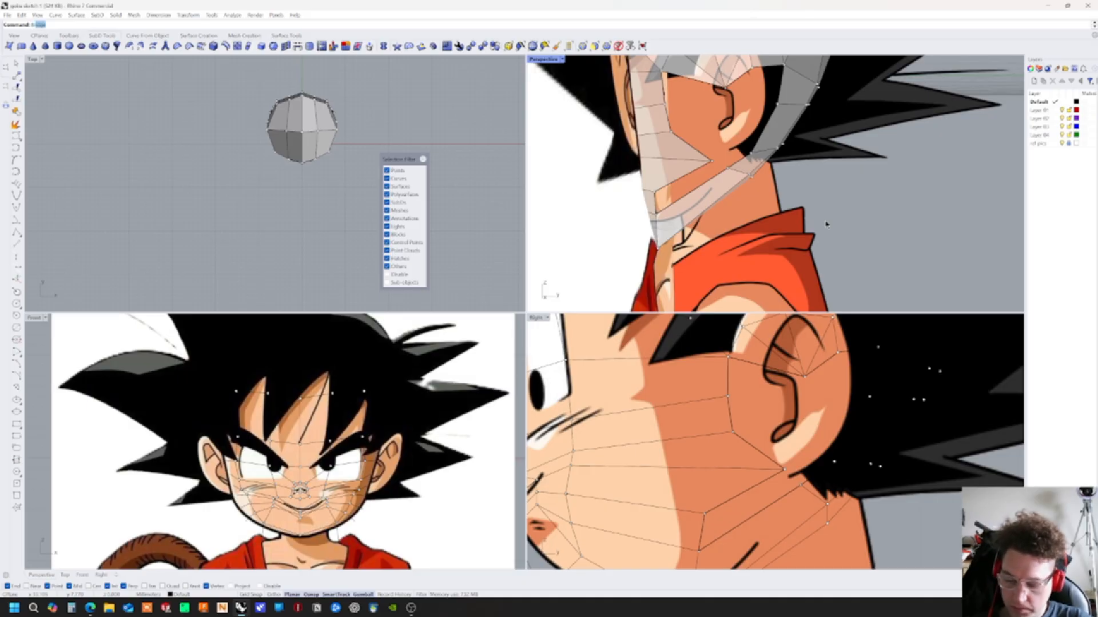
{"action": "type", "text": "ridge"}
{"action": "key", "text": "Return"}
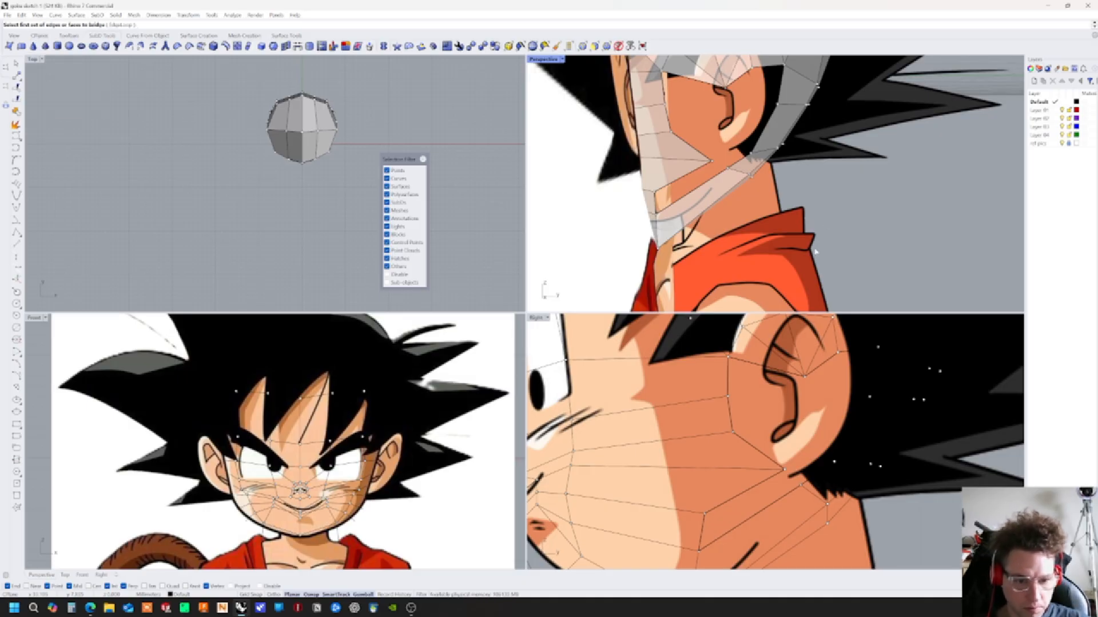
{"action": "left_click", "coordinate": [717, 178]}
{"action": "key", "text": "Return"}
{"action": "left_click", "coordinate": [687, 176]}
{"action": "key", "text": "Return"}
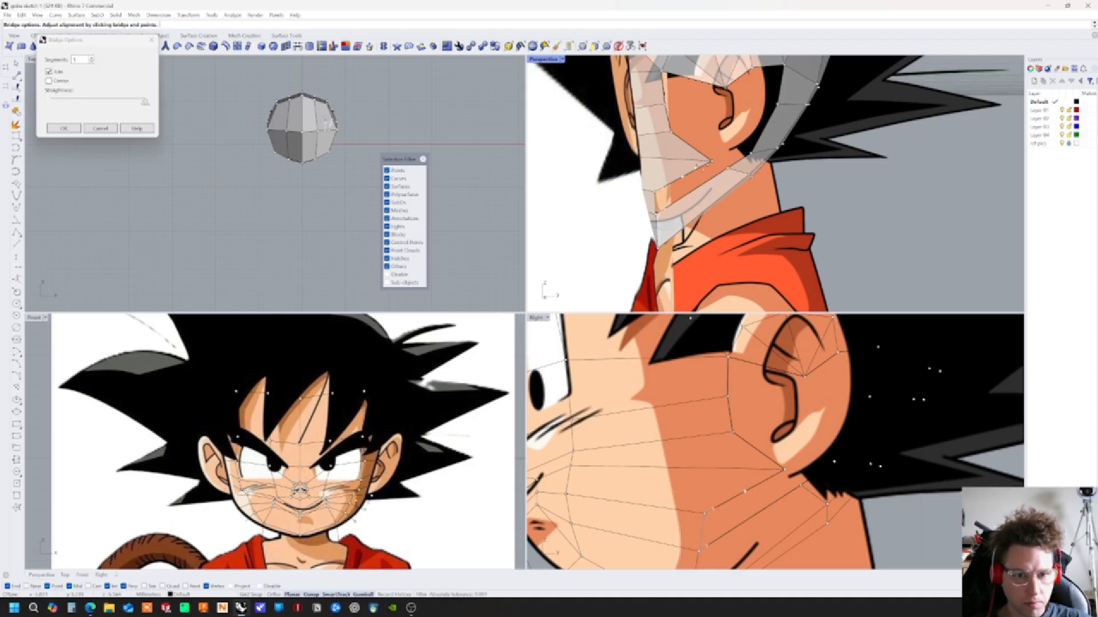
{"action": "key", "text": "Return"}
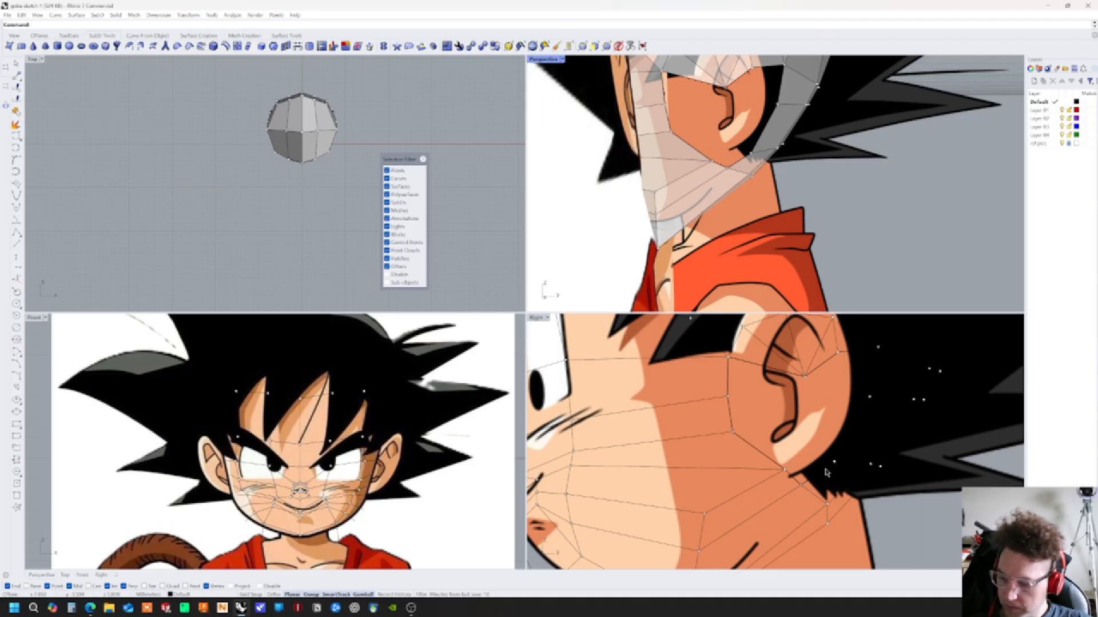
Limit selection to faces and delete the SubD faces inside the upper ear
{"action": "left_click", "coordinate": [907, 522]}
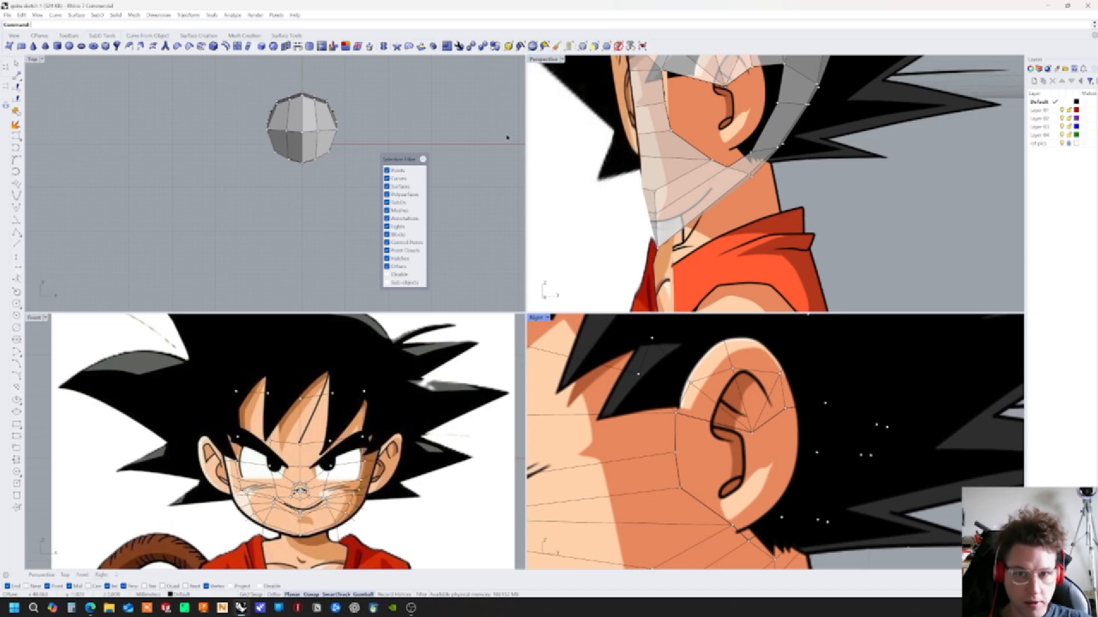
{"action": "left_click", "coordinate": [594, 46]}
{"action": "left_click_drag", "start_coordinate": [761, 440], "coordinate": [724, 401]}
{"action": "key", "text": "Delete"}
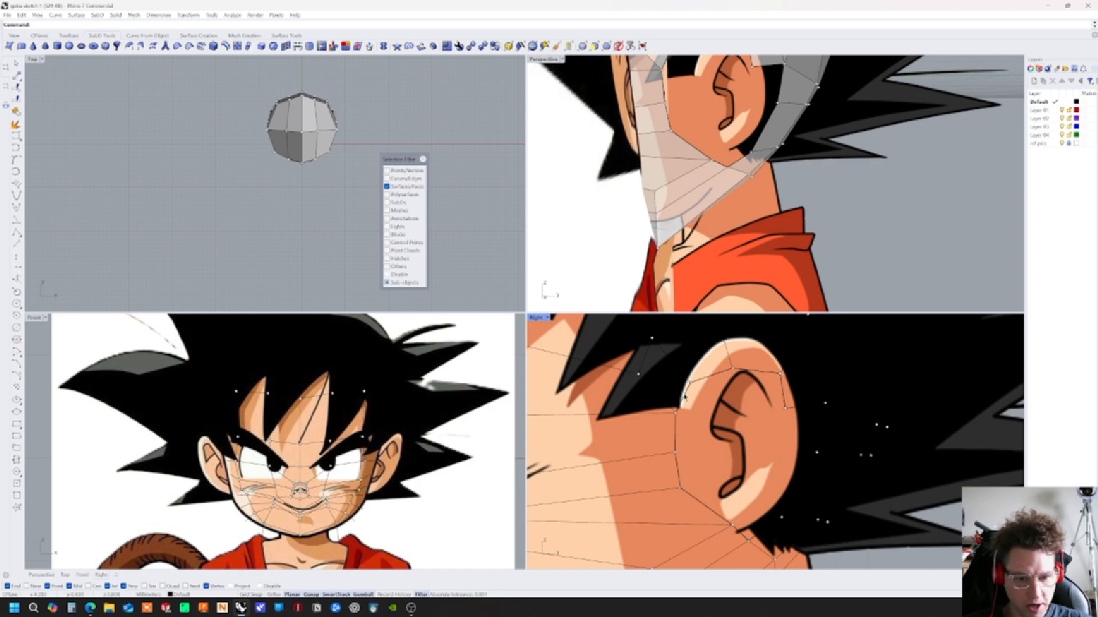
Limit selection to vertices and nudge the control point at the base of the earlobe onto the ear outline
{"action": "right_click_drag", "start_coordinate": [774, 559], "coordinate": [764, 512]}
{"action": "scroll", "coordinate": [764, 512], "scroll_direction": "down", "scroll_amount": 1}
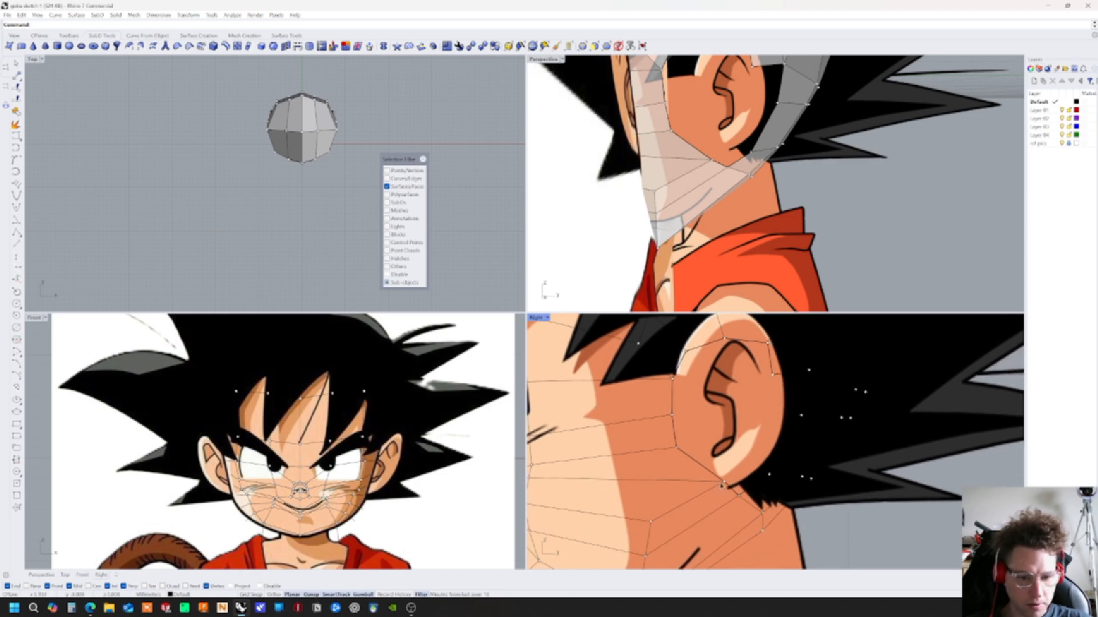
{"action": "left_click", "coordinate": [717, 483]}
{"action": "left_click", "coordinate": [743, 490]}
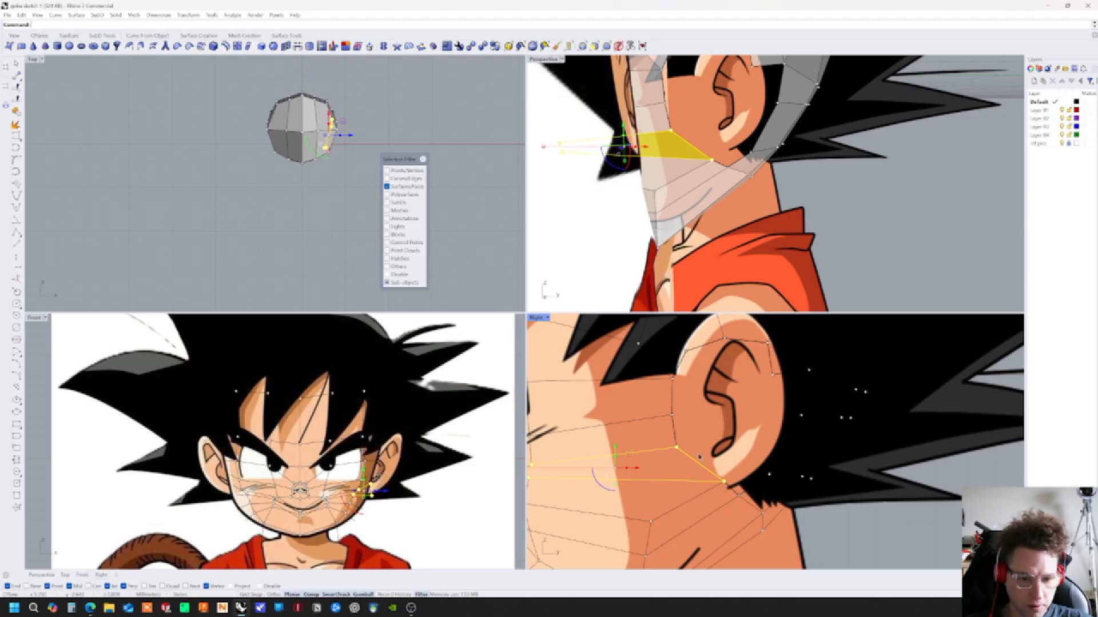
{"action": "key", "text": "Escape"}
{"action": "left_click", "coordinate": [606, 45]}
{"action": "left_click", "coordinate": [728, 482]}
{"action": "left_click", "coordinate": [744, 493]}
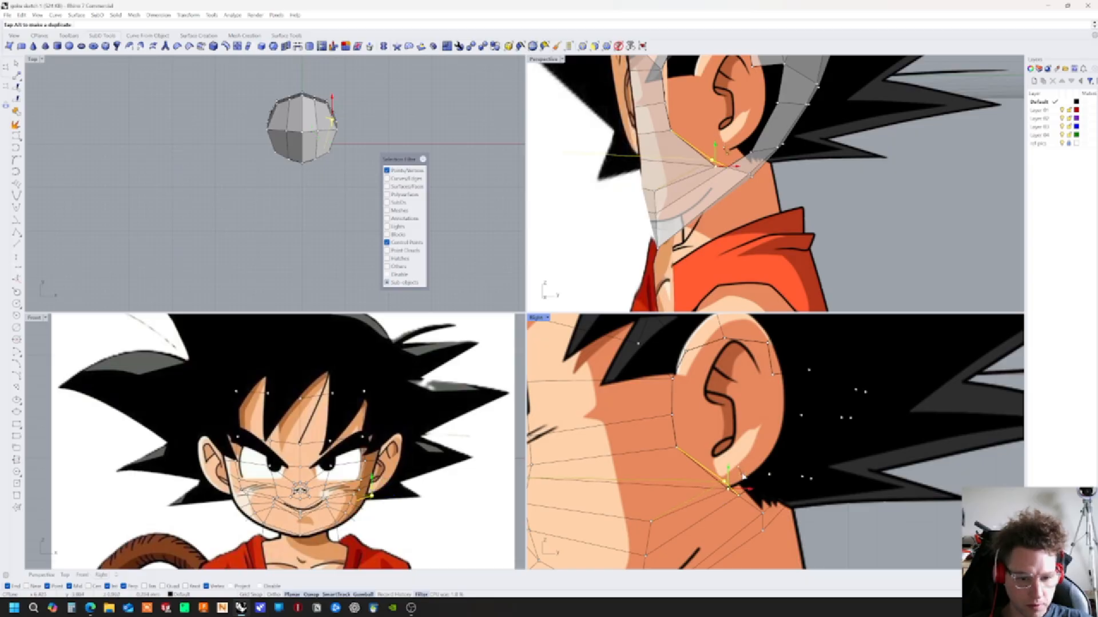
{"action": "left_click", "coordinate": [910, 534]}
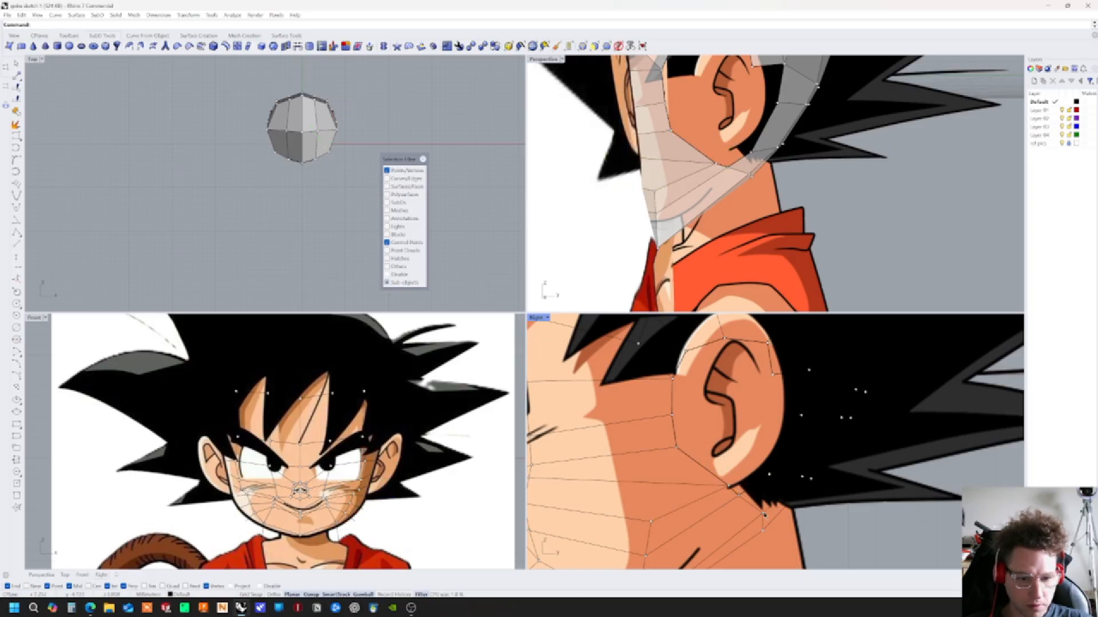
Limit selection to edges and extrude the open edge chain behind the ear forward toward the ear
{"action": "scroll", "coordinate": [765, 514], "scroll_direction": "down", "scroll_amount": 3}
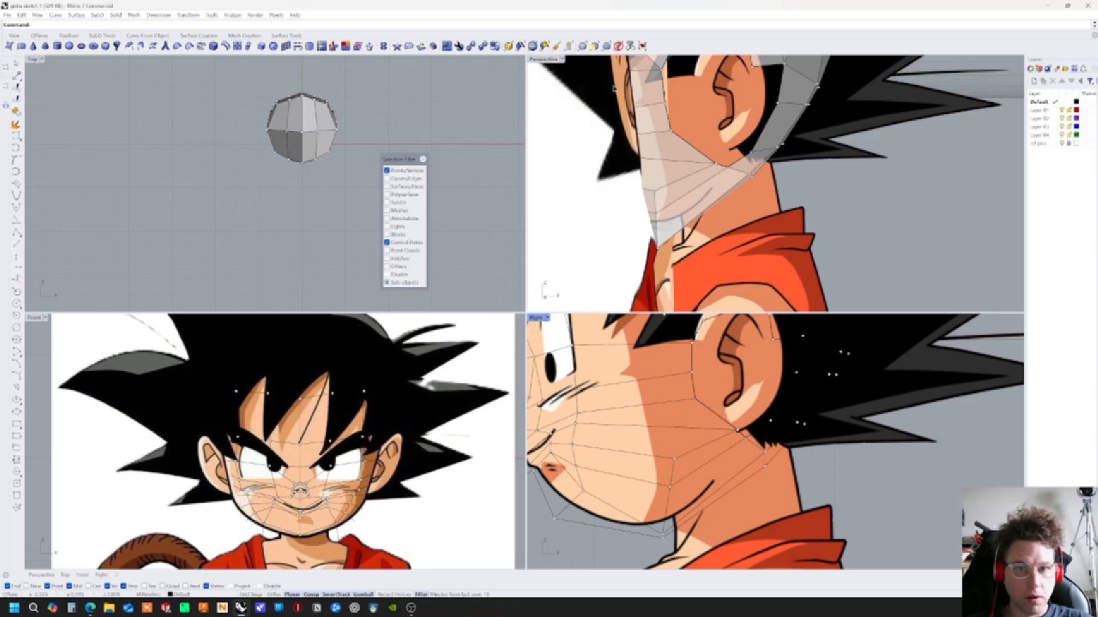
{"action": "scroll", "coordinate": [783, 353], "scroll_direction": "up", "scroll_amount": 2}
{"action": "scroll", "coordinate": [766, 408], "scroll_direction": "up", "scroll_amount": 3}
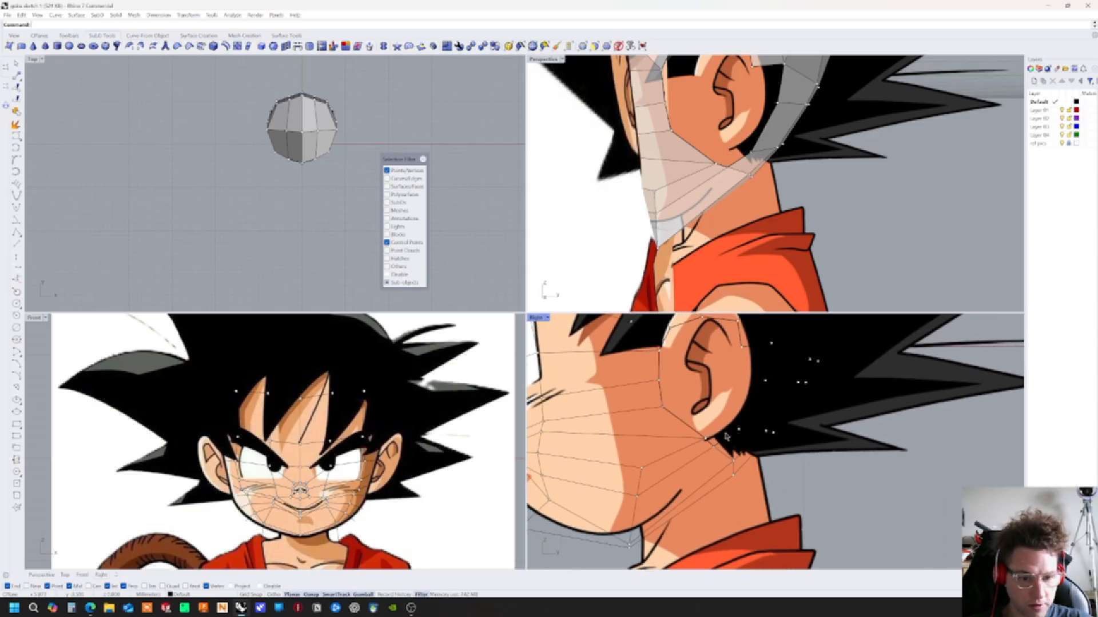
{"action": "scroll", "coordinate": [707, 399], "scroll_direction": "up", "scroll_amount": 2}
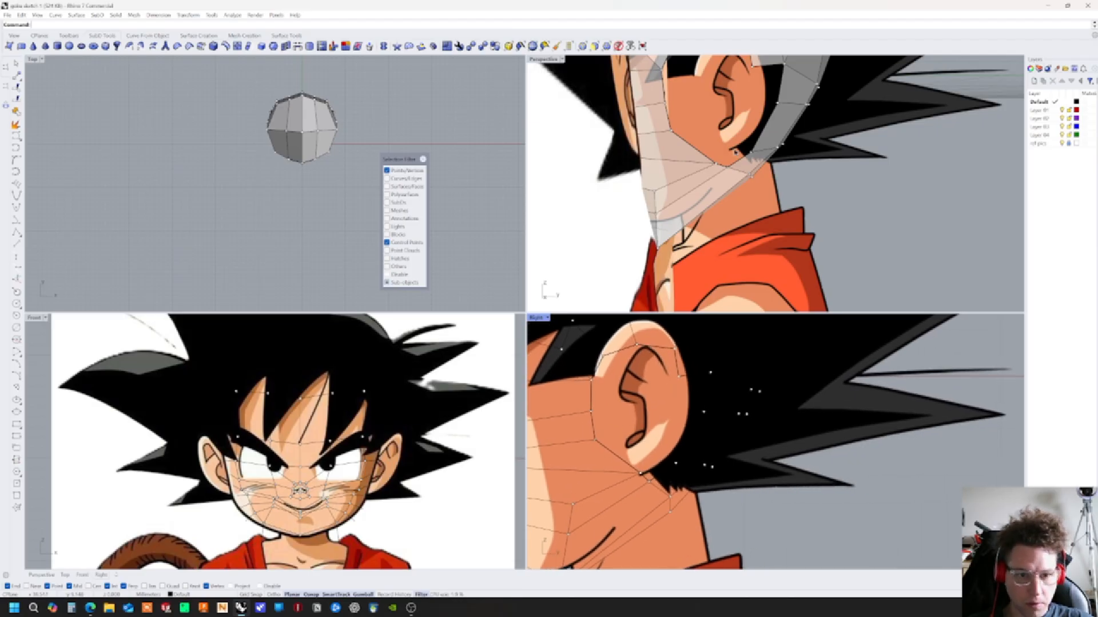
{"action": "left_click", "coordinate": [828, 215]}
{"action": "right_click_drag", "start_coordinate": [829, 201], "coordinate": [877, 240]}
{"action": "scroll", "coordinate": [877, 241], "scroll_direction": "up", "scroll_amount": 3}
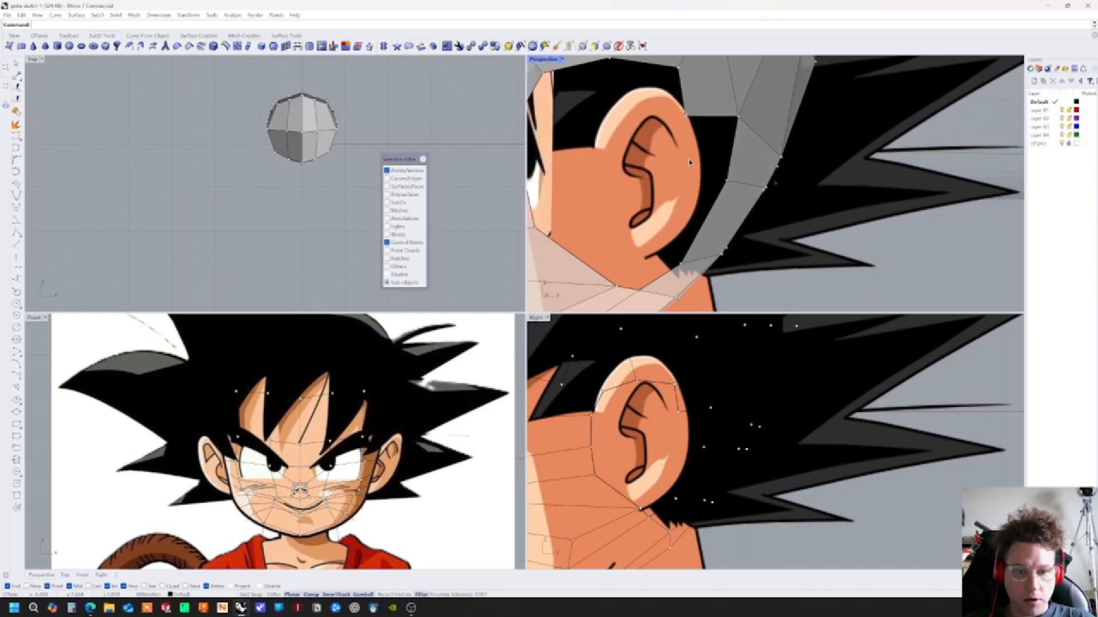
{"action": "left_click", "coordinate": [582, 47]}
{"action": "left_click", "coordinate": [734, 148]}
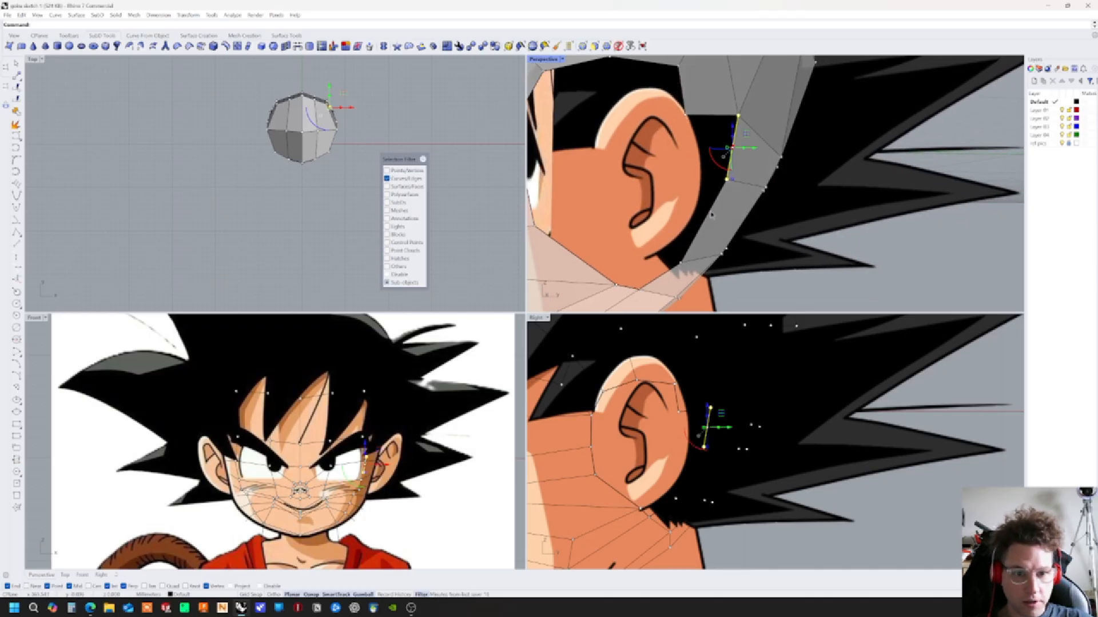
{"action": "double_click", "coordinate": [697, 235]}
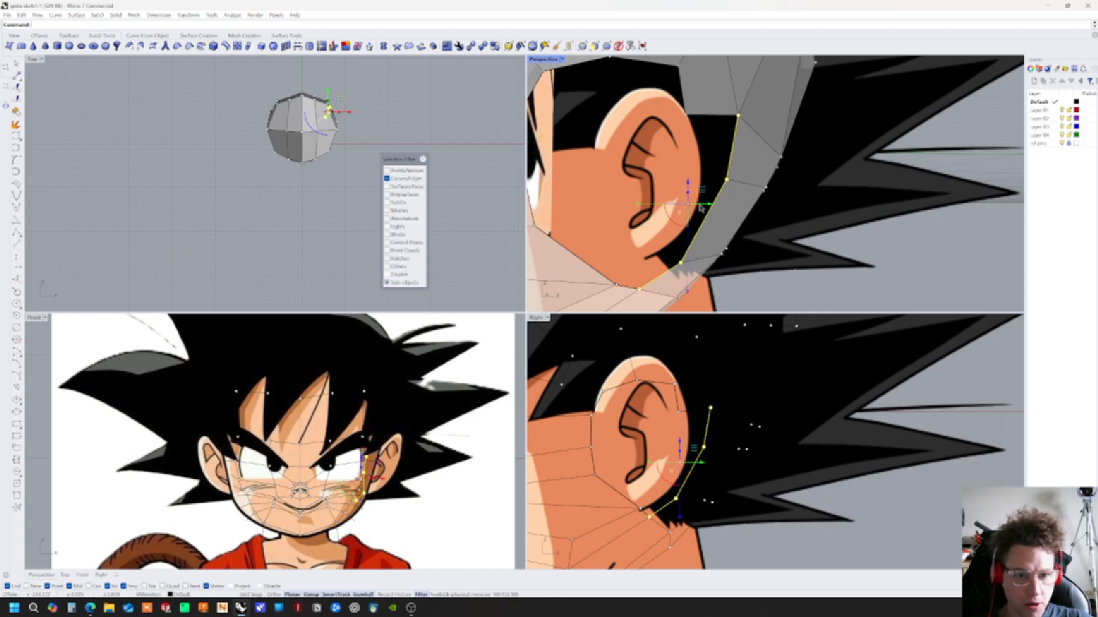
{"action": "left_click_drag", "start_coordinate": [700, 207], "coordinate": [672, 208]}
{"action": "right_click_drag", "start_coordinate": [672, 208], "coordinate": [809, 200]}
{"action": "key", "text": "Escape"}
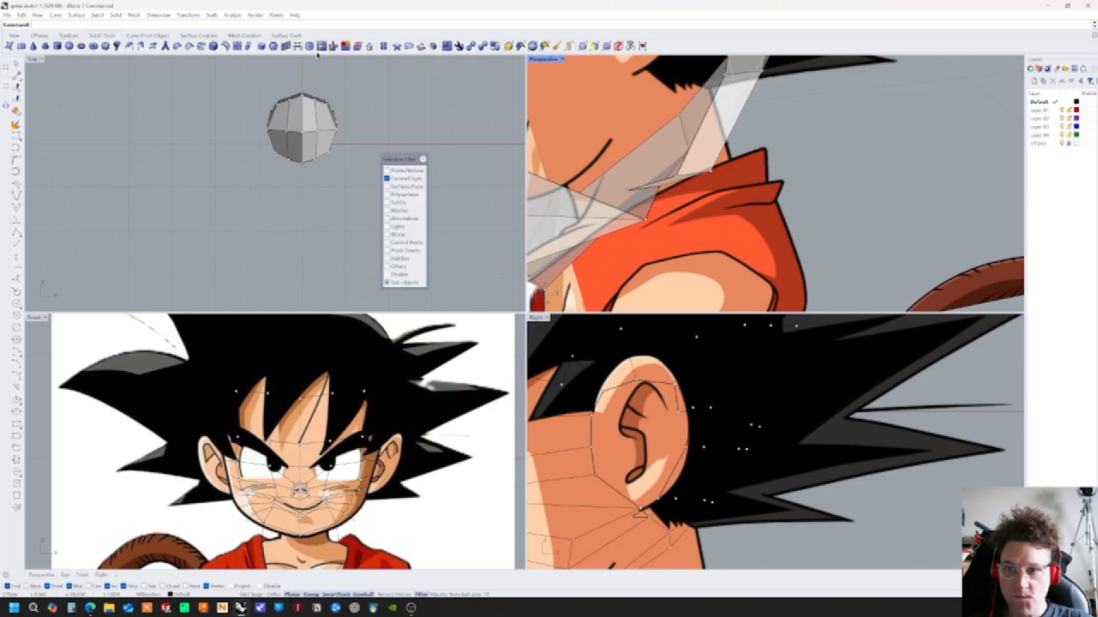
Stitch the open SubD edges of the gap below the earlobe together at their average location
{"action": "left_click", "coordinate": [285, 46]}
{"action": "right_click_drag", "start_coordinate": [664, 184], "coordinate": [631, 162]}
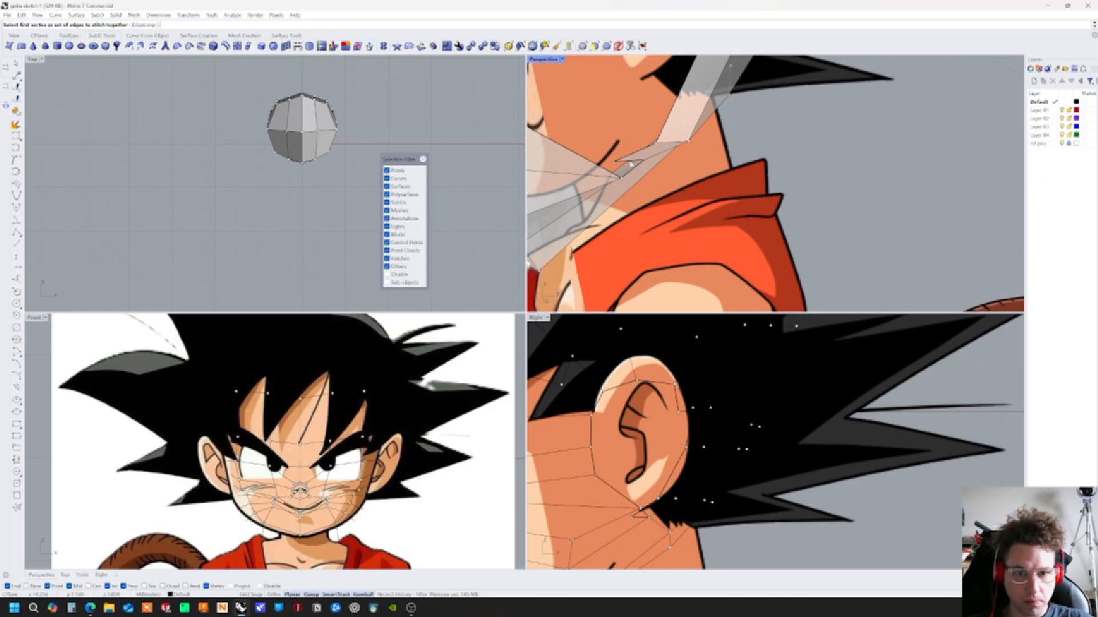
{"action": "left_click", "coordinate": [630, 164]}
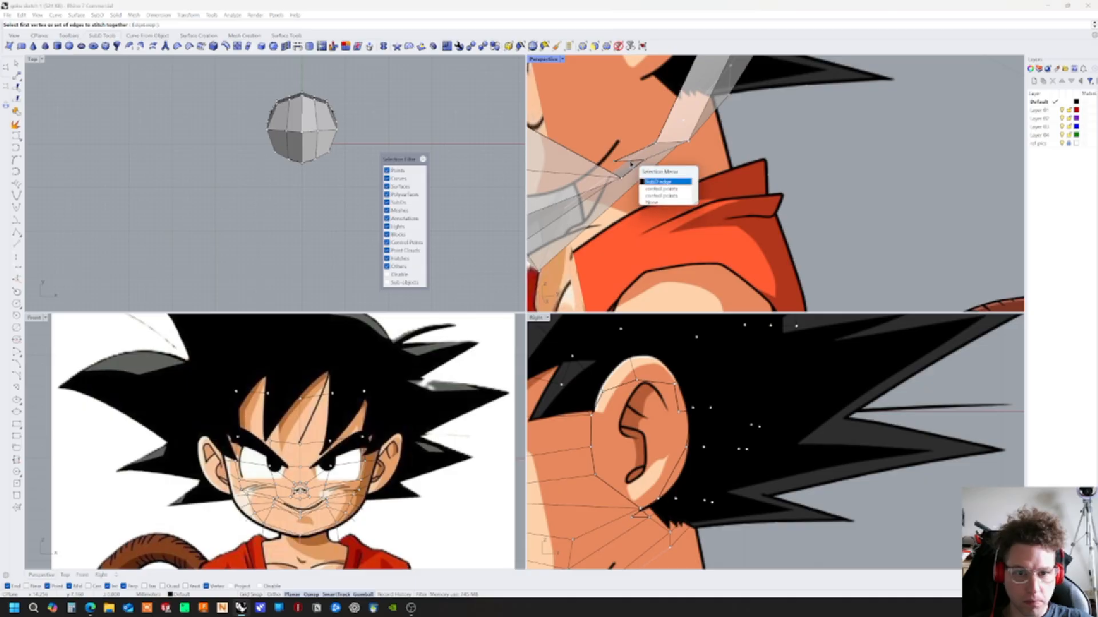
{"action": "left_click", "coordinate": [655, 181]}
{"action": "left_click", "coordinate": [636, 164]}
{"action": "left_click", "coordinate": [657, 181]}
{"action": "left_click", "coordinate": [636, 165]}
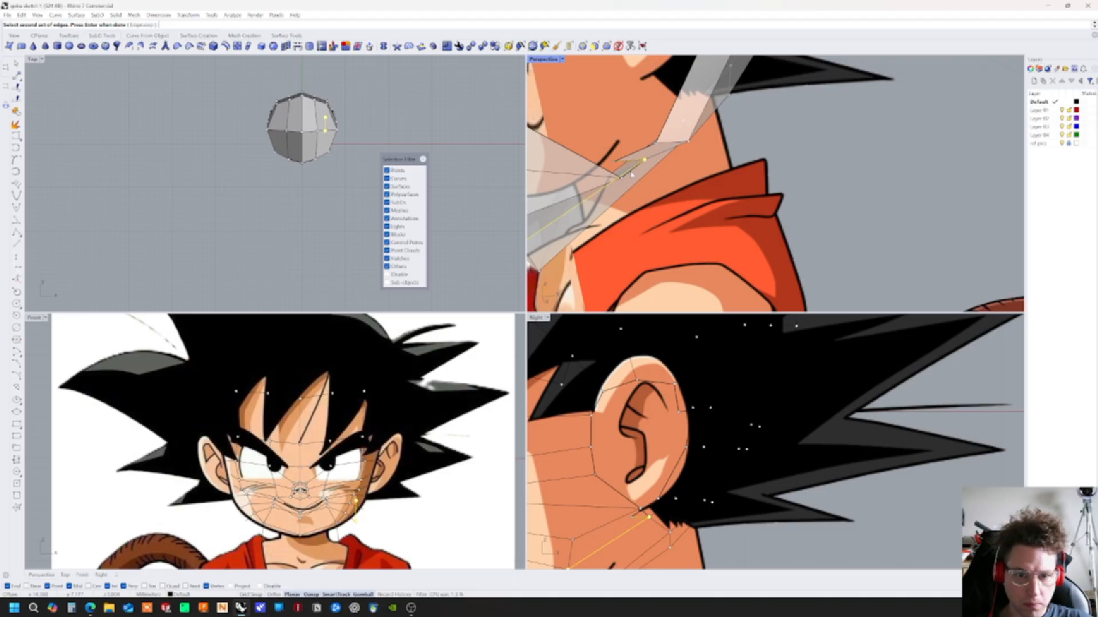
{"action": "left_click", "coordinate": [603, 194], "text": "ctrl"}
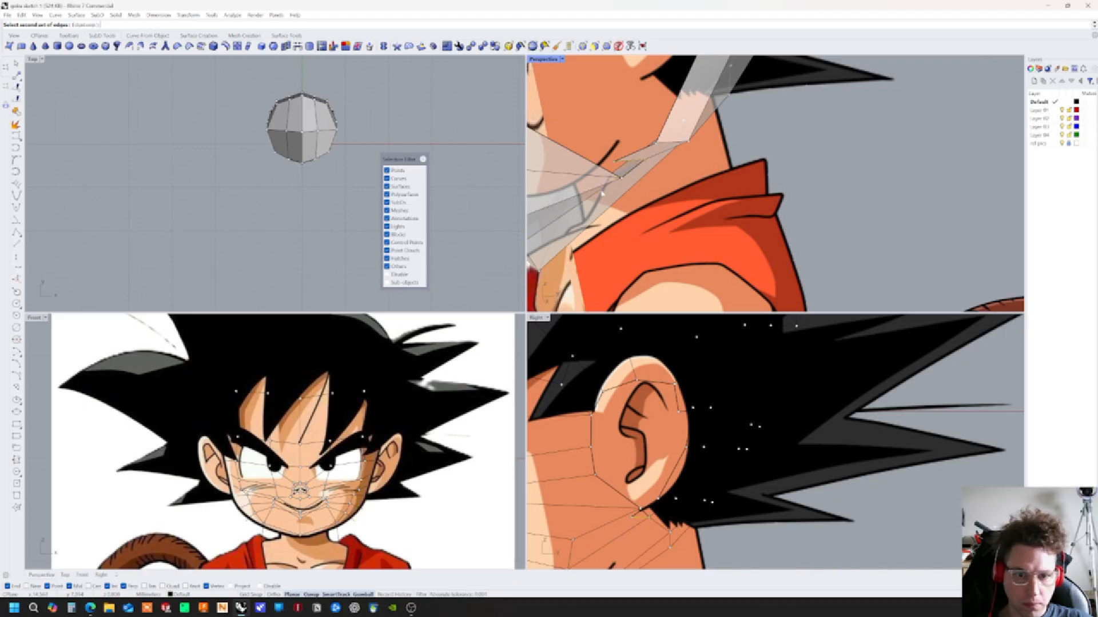
{"action": "right_click_drag", "start_coordinate": [628, 186], "coordinate": [634, 192]}
{"action": "left_click", "coordinate": [662, 212]}
{"action": "key", "text": "Return"}
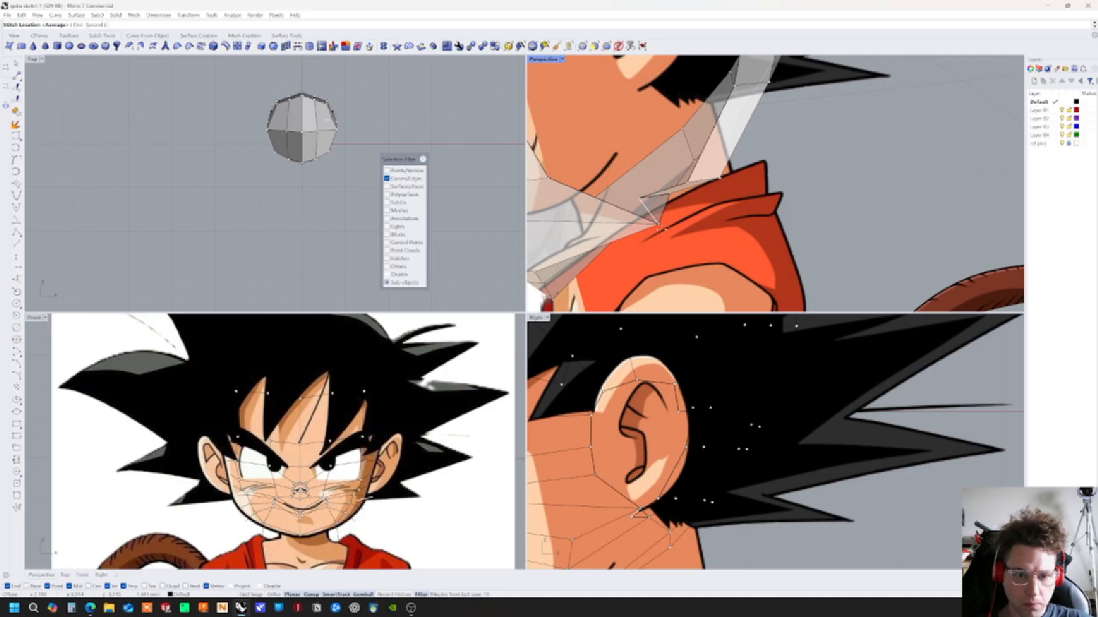
Stitch the next pair of open edges up along the strip behind the ear
{"action": "mouse_move", "coordinate": [697, 216]}
{"action": "right_mouse_down"}
{"action": "mouse_move", "coordinate": [691, 153]}
{"action": "mouse_move", "coordinate": [690, 220]}
{"action": "mouse_move", "coordinate": [692, 200]}
{"action": "right_mouse_up"}
{"action": "right_click", "coordinate": [690, 220]}
{"action": "left_click", "coordinate": [691, 195]}
{"action": "left_click", "coordinate": [686, 191]}
{"action": "key", "text": "Return"}
Try to stitch the open edges at the upper end of the strip behind the ear at their average location
{"action": "key", "text": "Escape"}
{"action": "right_click", "coordinate": [679, 208]}
{"action": "left_click", "coordinate": [673, 194]}
{"action": "left_click", "coordinate": [678, 191]}
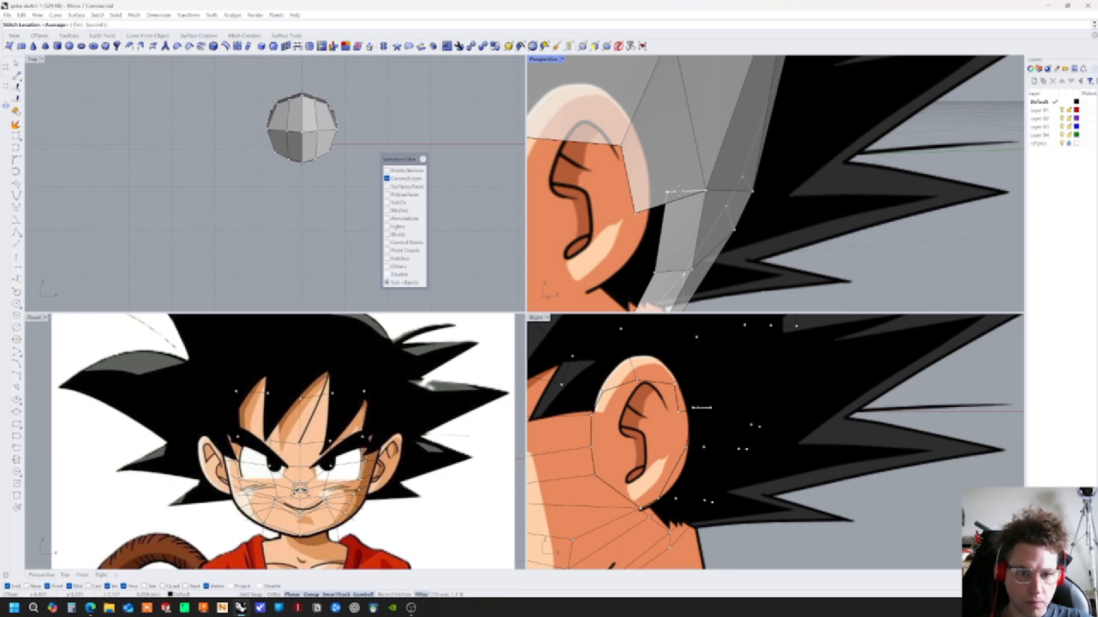
{"action": "right_click_drag", "start_coordinate": [686, 203], "coordinate": [722, 178]}
{"action": "right_click", "coordinate": [686, 202]}
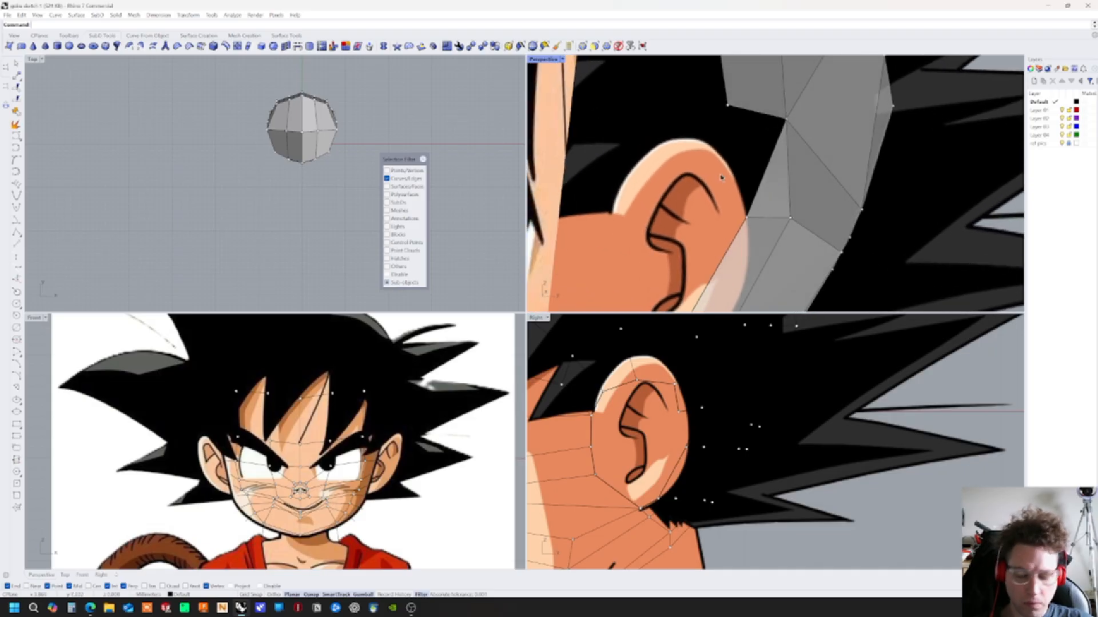
Stitch the strip's upper open edge to the head edge behind the ear, placing the seam at the second edge
{"action": "right_click", "coordinate": [751, 122]}
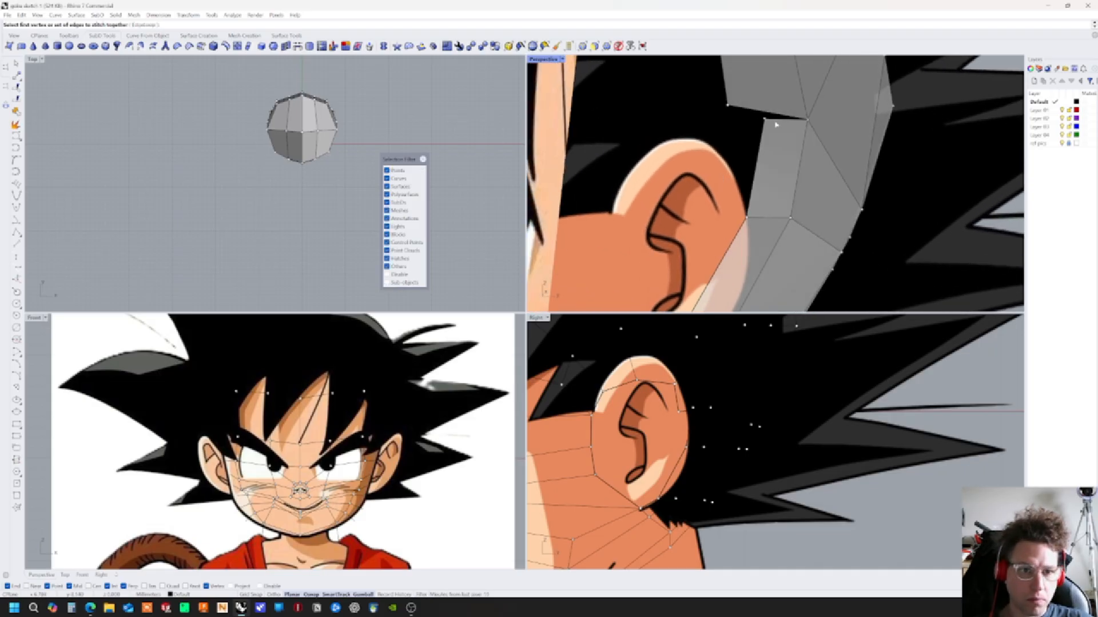
{"action": "left_click", "coordinate": [775, 124]}
{"action": "left_click", "coordinate": [803, 140]}
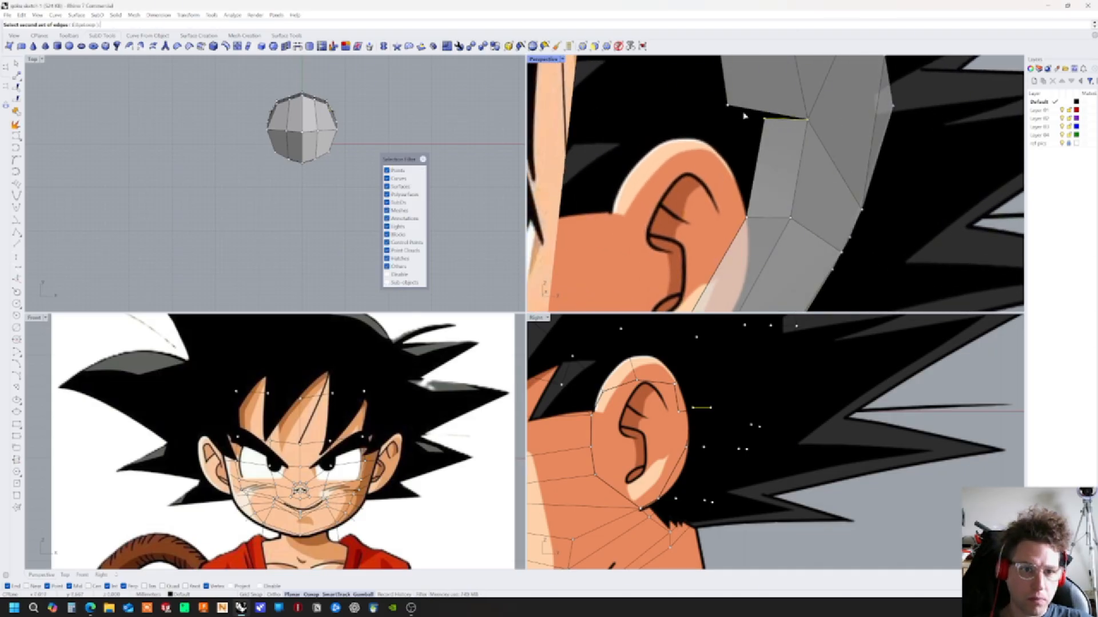
{"action": "left_click", "coordinate": [739, 110]}
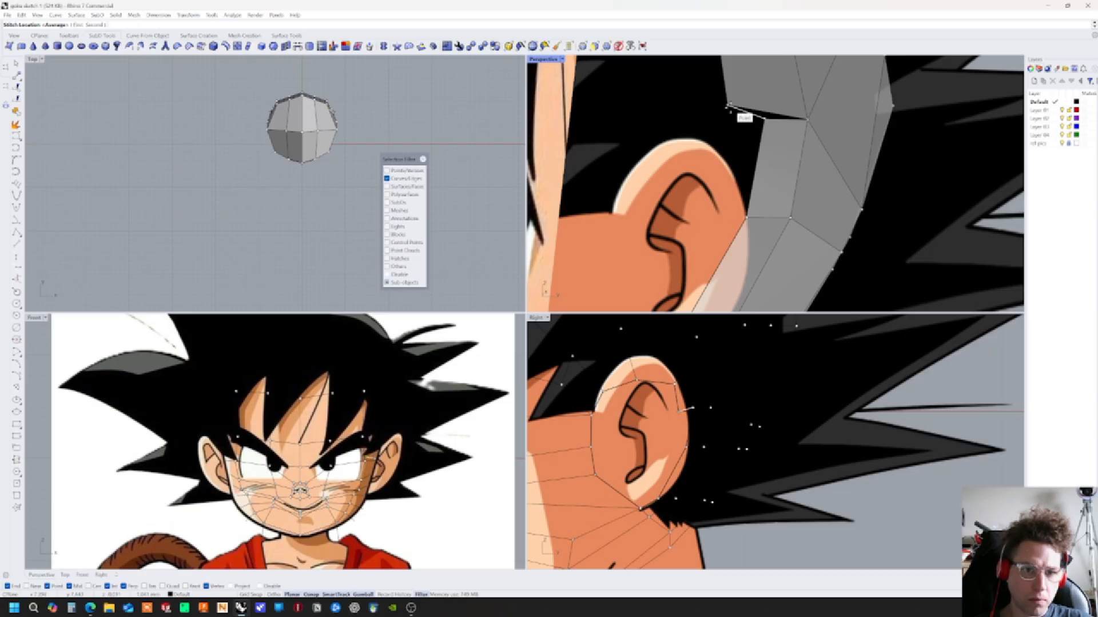
{"action": "right_click", "coordinate": [734, 111]}
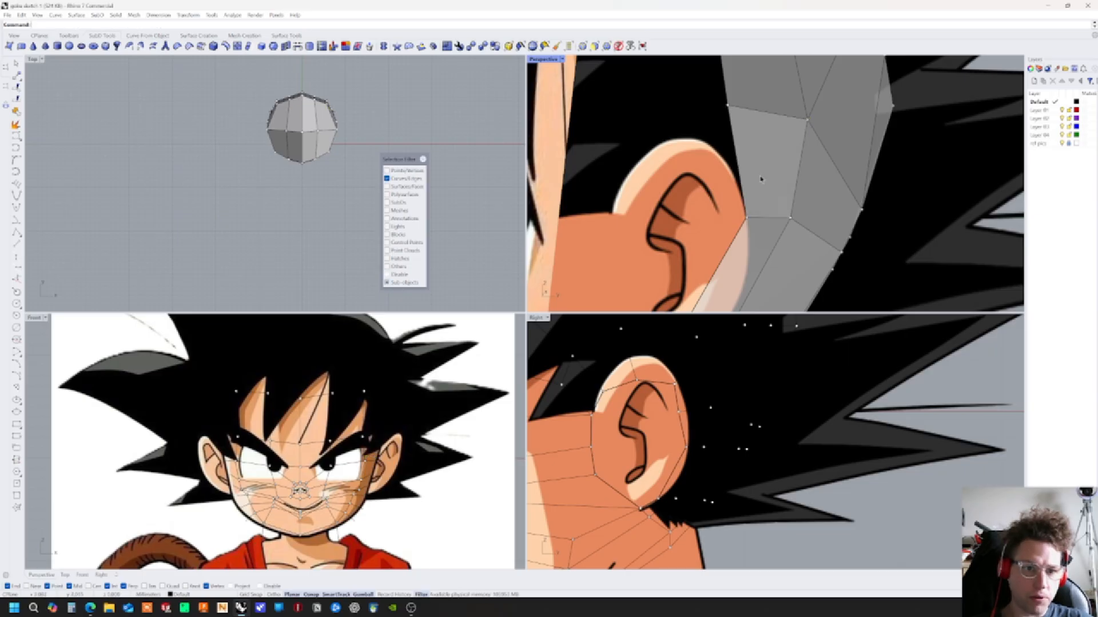
Nudge the open SubD edge behind the earlobe toward the ear in the reference
{"action": "right_click_drag", "start_coordinate": [760, 179], "coordinate": [659, 212]}
{"action": "left_click", "coordinate": [709, 170]}
{"action": "left_click_drag", "start_coordinate": [658, 203], "coordinate": [633, 209]}
{"action": "right_click_drag", "start_coordinate": [633, 209], "coordinate": [733, 219]}
{"action": "left_click_drag", "start_coordinate": [728, 218], "coordinate": [721, 209]}
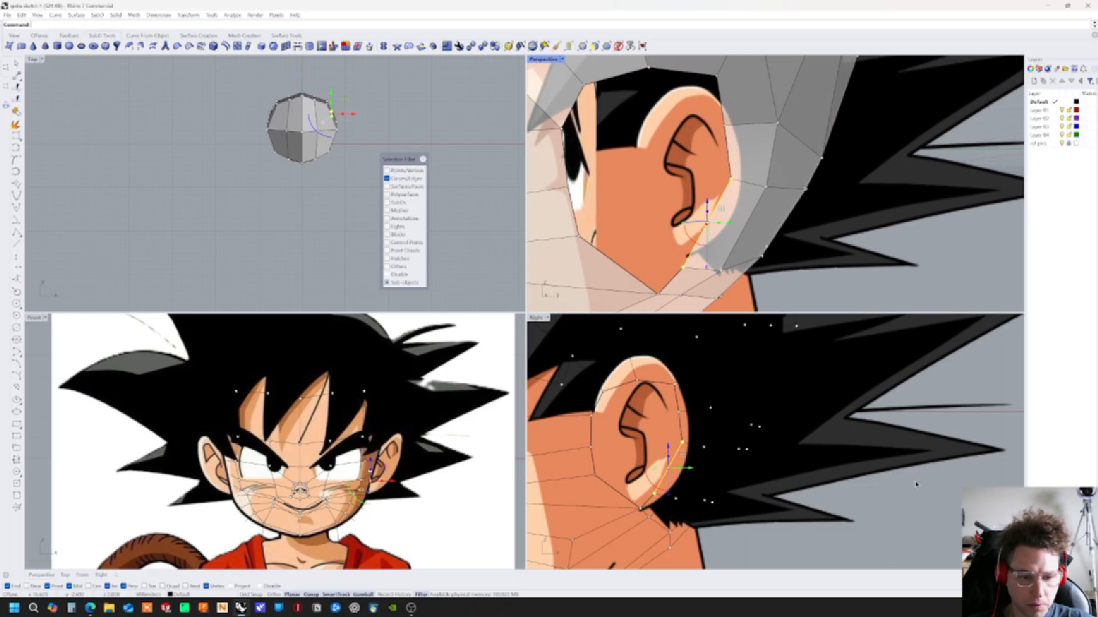
{"action": "left_click", "coordinate": [683, 433]}
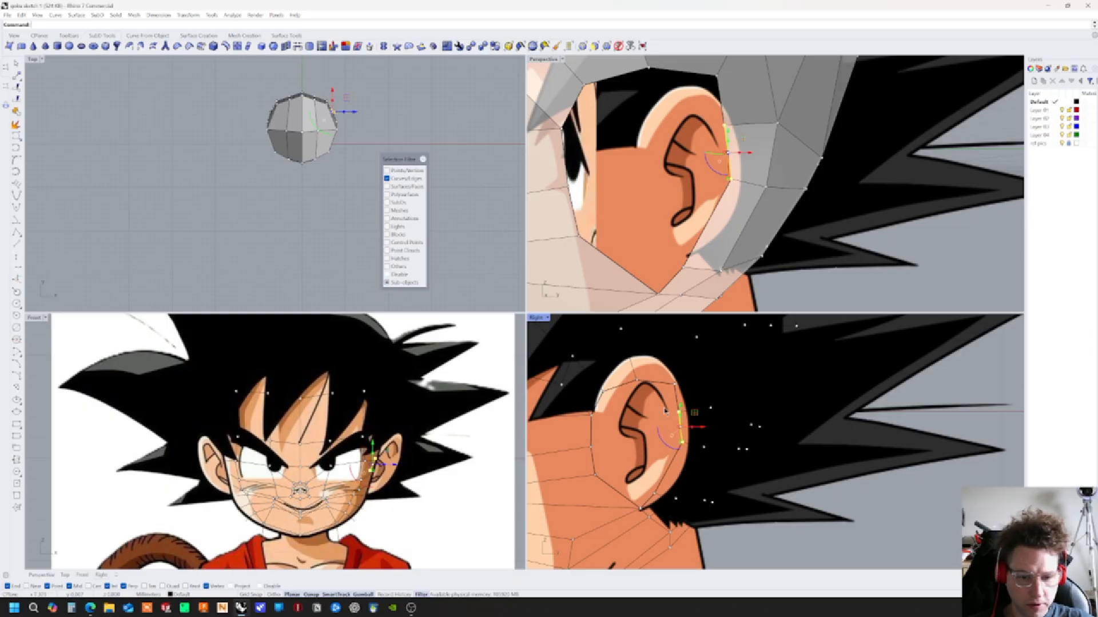
{"action": "left_click", "coordinate": [559, 194]}
Limit selection to vertices and move the two rear vertices of the ear opening inward from the ear outline
{"action": "left_click", "coordinate": [387, 170]}
{"action": "left_click", "coordinate": [387, 179]}
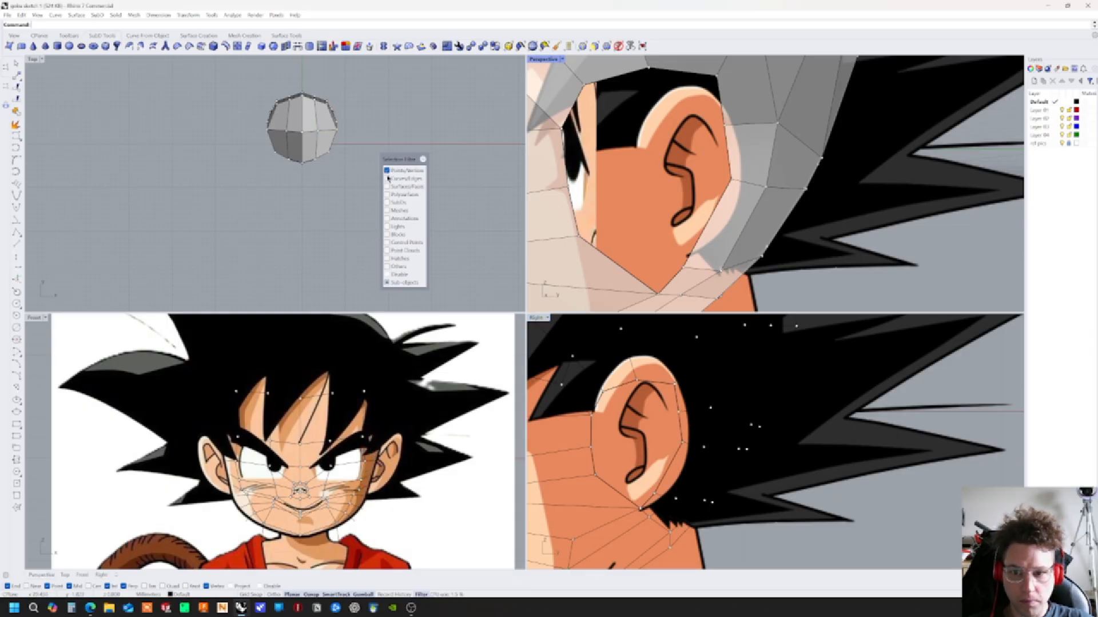
{"action": "left_click_drag", "start_coordinate": [394, 158], "coordinate": [427, 167]}
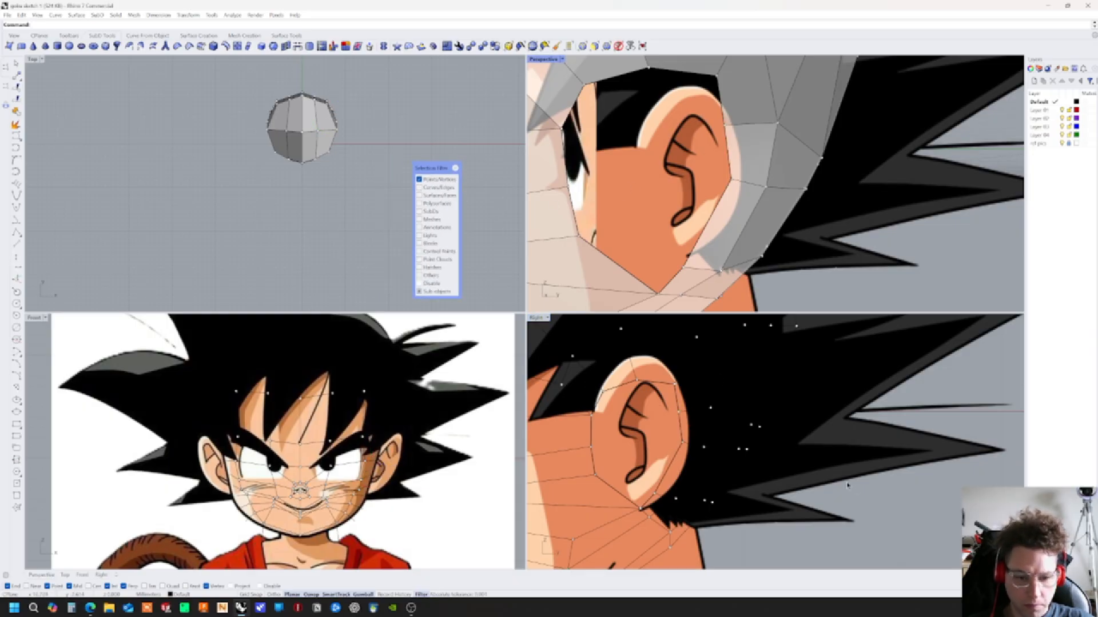
{"action": "left_click", "coordinate": [709, 465]}
{"action": "left_click", "coordinate": [683, 446]}
{"action": "left_click_drag", "start_coordinate": [687, 450], "coordinate": [659, 465]}
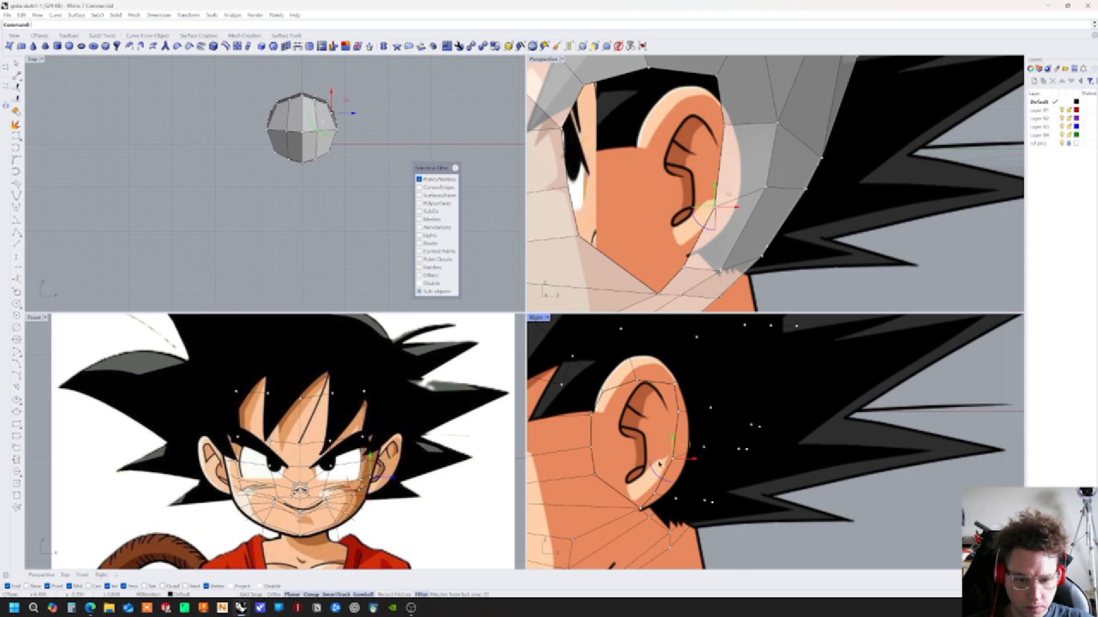
{"action": "left_click", "coordinate": [674, 386]}
{"action": "left_click_drag", "start_coordinate": [689, 372], "coordinate": [676, 389]}
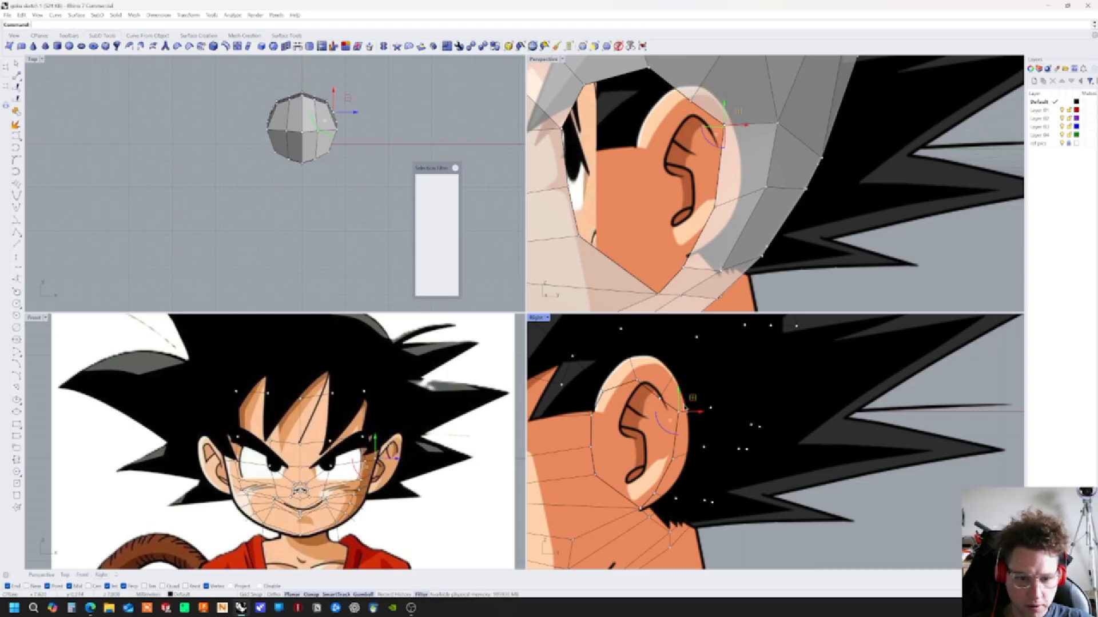
{"action": "left_click", "coordinate": [672, 418]}
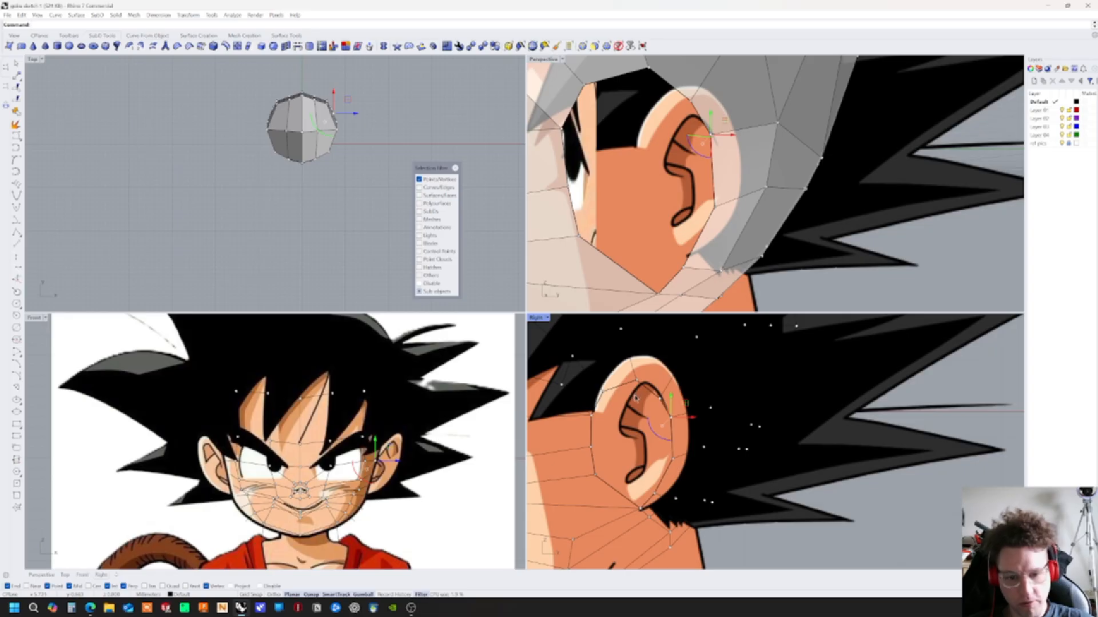
Adjust the front and bottom vertices of the ear opening to follow the ear in the side reference
{"action": "left_click", "coordinate": [604, 396]}
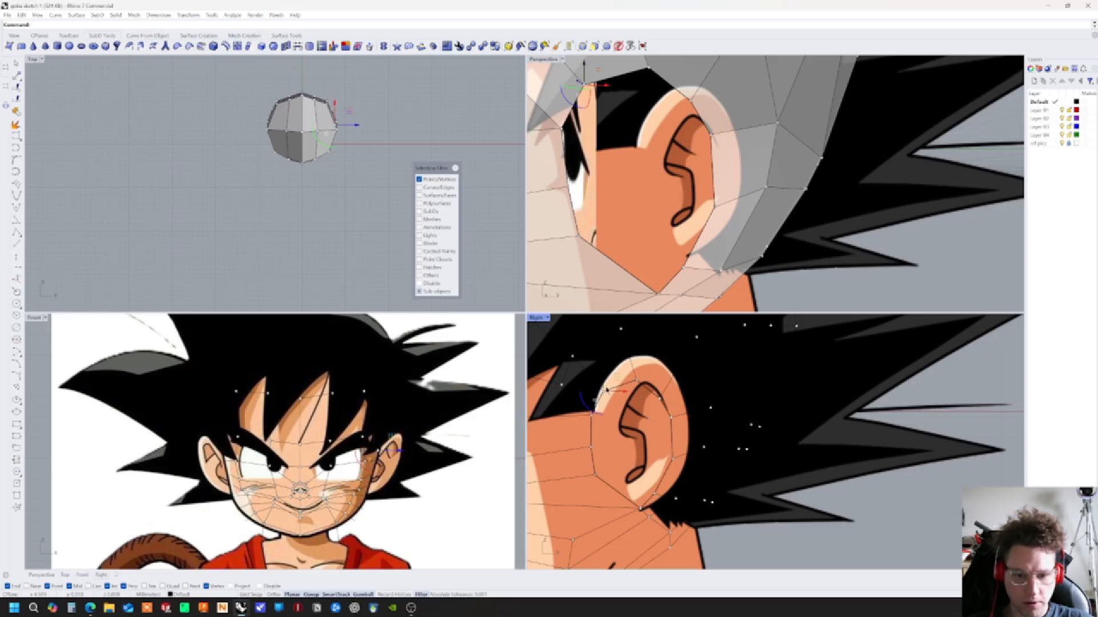
{"action": "left_click", "coordinate": [593, 417]}
{"action": "left_click", "coordinate": [592, 418]}
{"action": "left_click", "coordinate": [605, 397]}
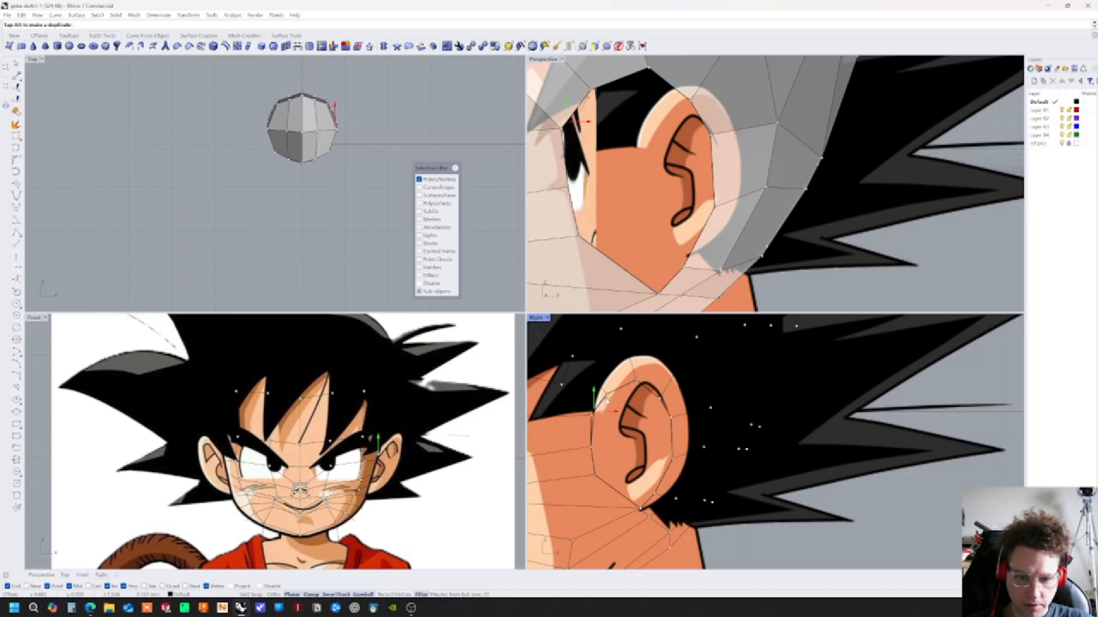
{"action": "left_click", "coordinate": [640, 509]}
{"action": "left_click_drag", "start_coordinate": [649, 490], "coordinate": [648, 492]}
{"action": "left_click", "coordinate": [616, 454]}
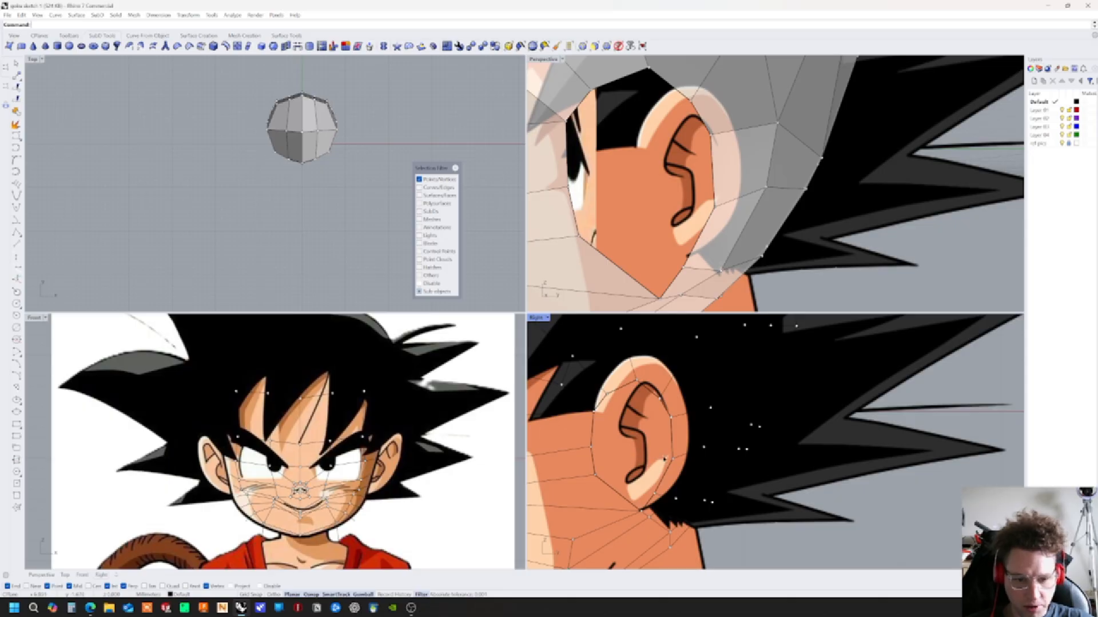
Examine the head in smooth SubD display and check the ear-side control points in the front view
{"action": "right_click_drag", "start_coordinate": [789, 212], "coordinate": [819, 237]}
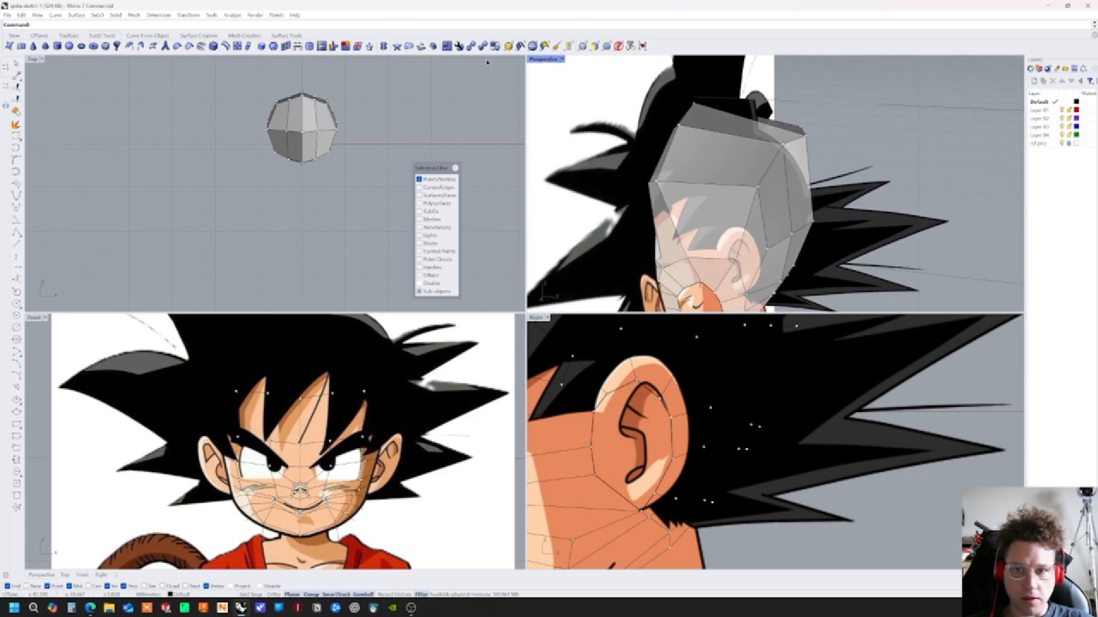
{"action": "key", "text": "Tab"}
{"action": "right_click_drag", "start_coordinate": [823, 189], "coordinate": [864, 197]}
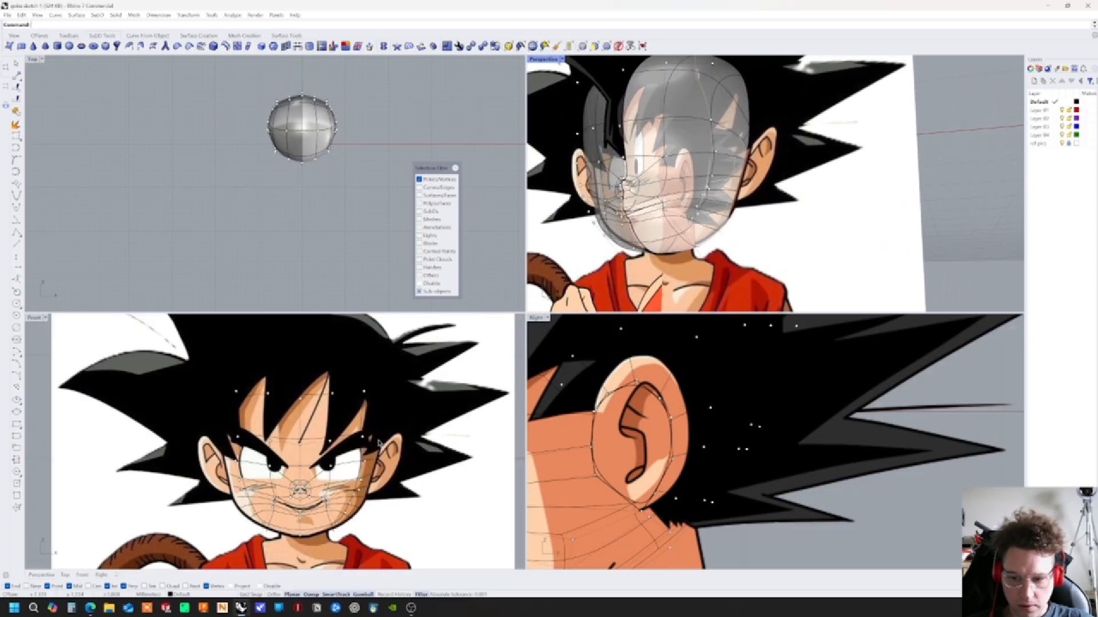
{"action": "left_click_drag", "start_coordinate": [447, 369], "coordinate": [361, 507]}
{"action": "left_click_drag", "start_coordinate": [366, 519], "coordinate": [366, 521]}
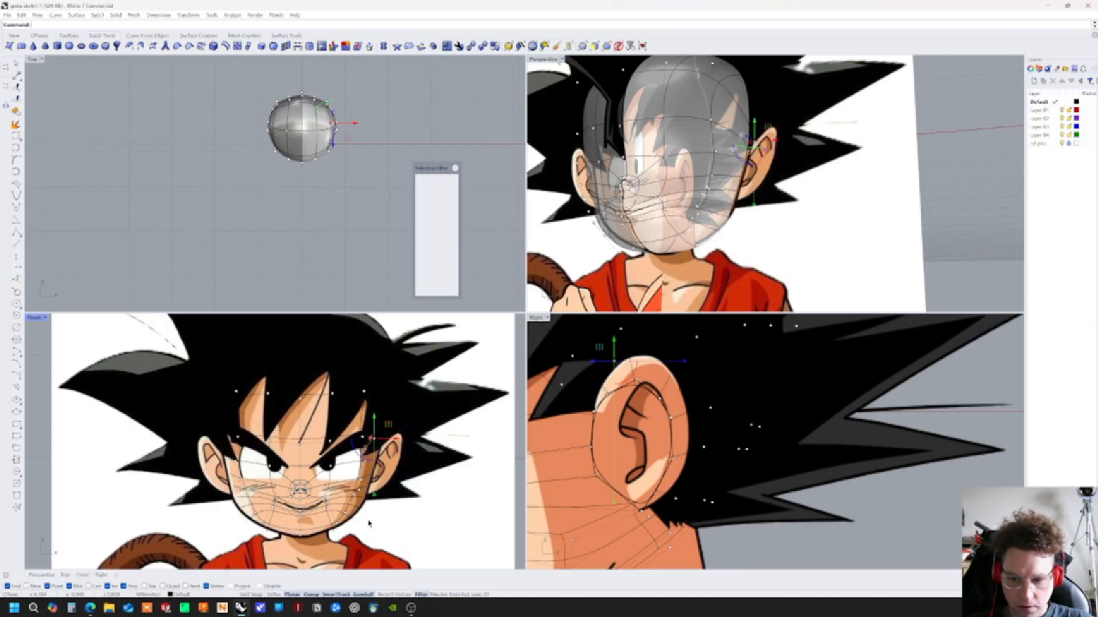
{"action": "left_click", "coordinate": [918, 249]}
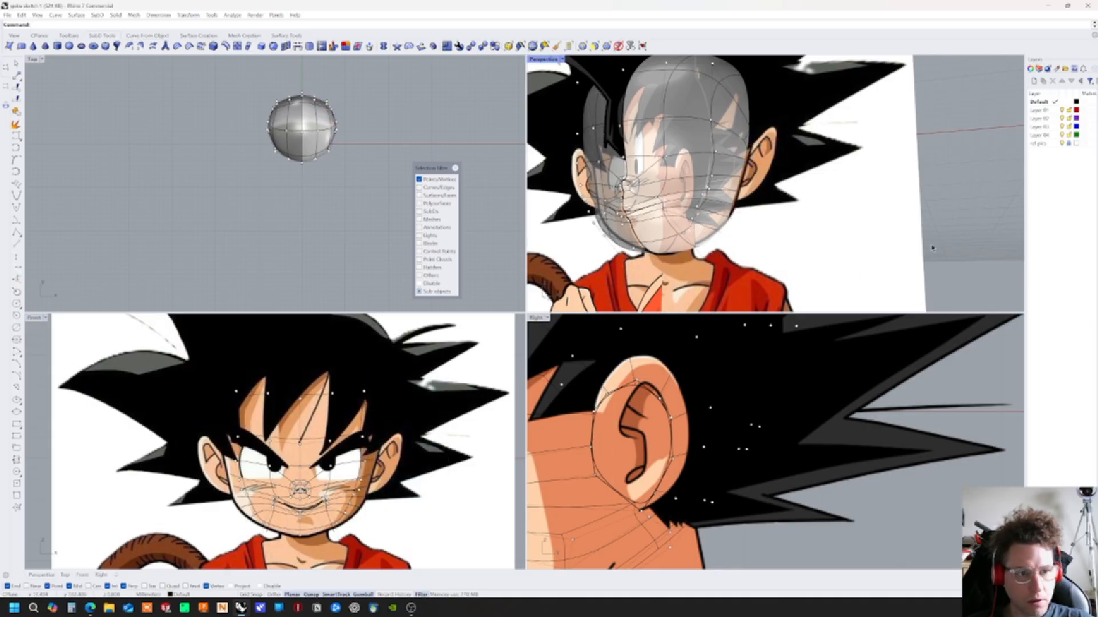
{"action": "left_click_drag", "start_coordinate": [465, 542], "coordinate": [370, 346]}
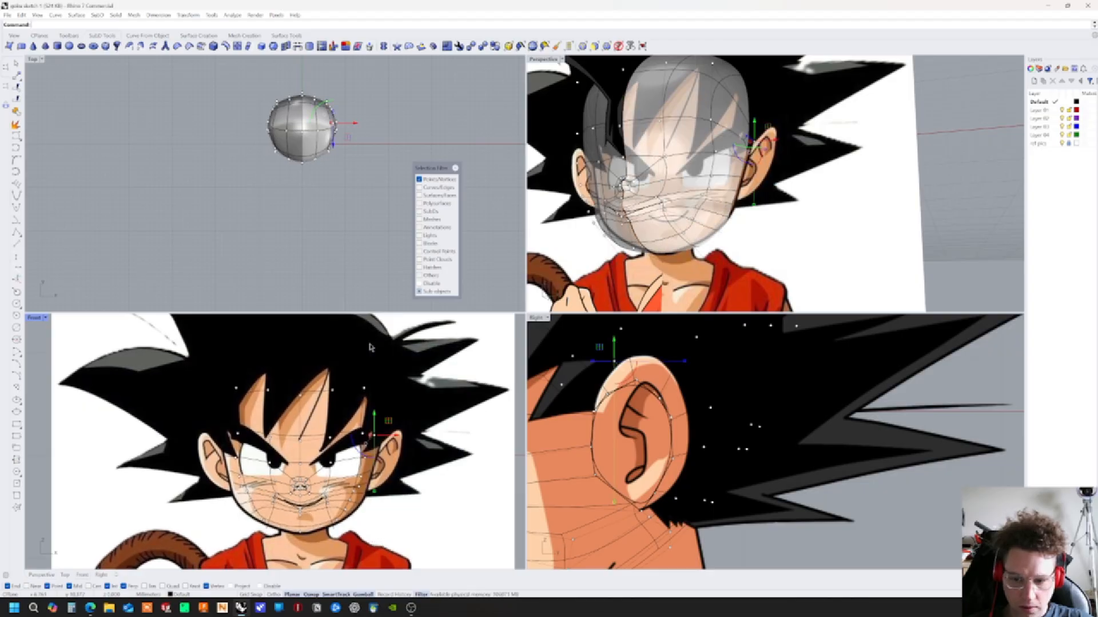
{"action": "left_click", "coordinate": [981, 126]}
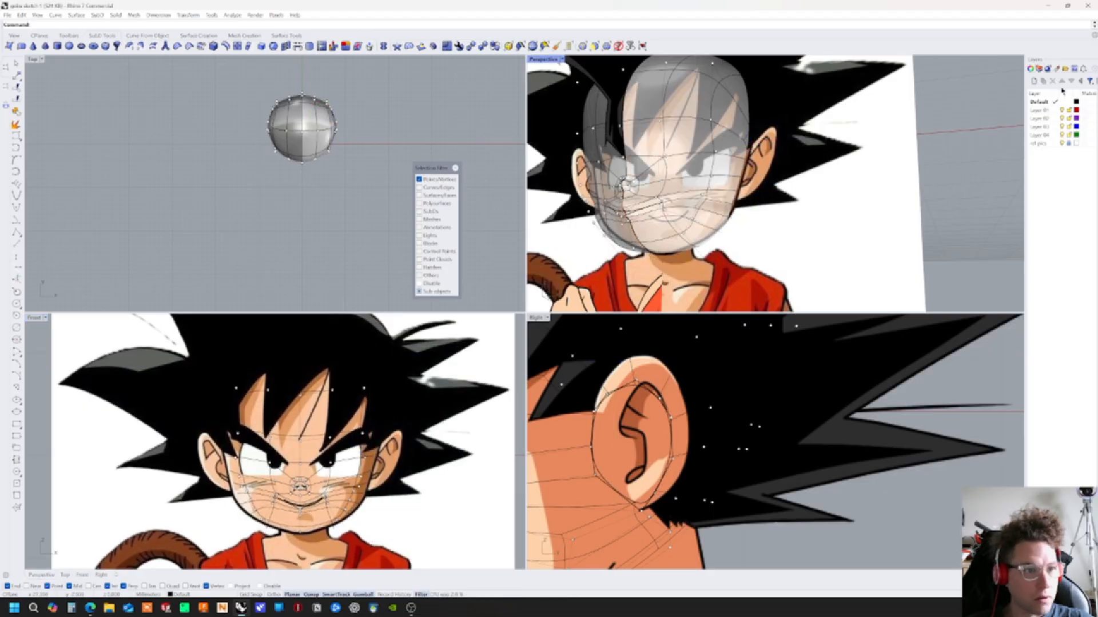
Unlock the reference pictures layer and return the SubD head to flat display
{"action": "left_click", "coordinate": [1068, 144]}
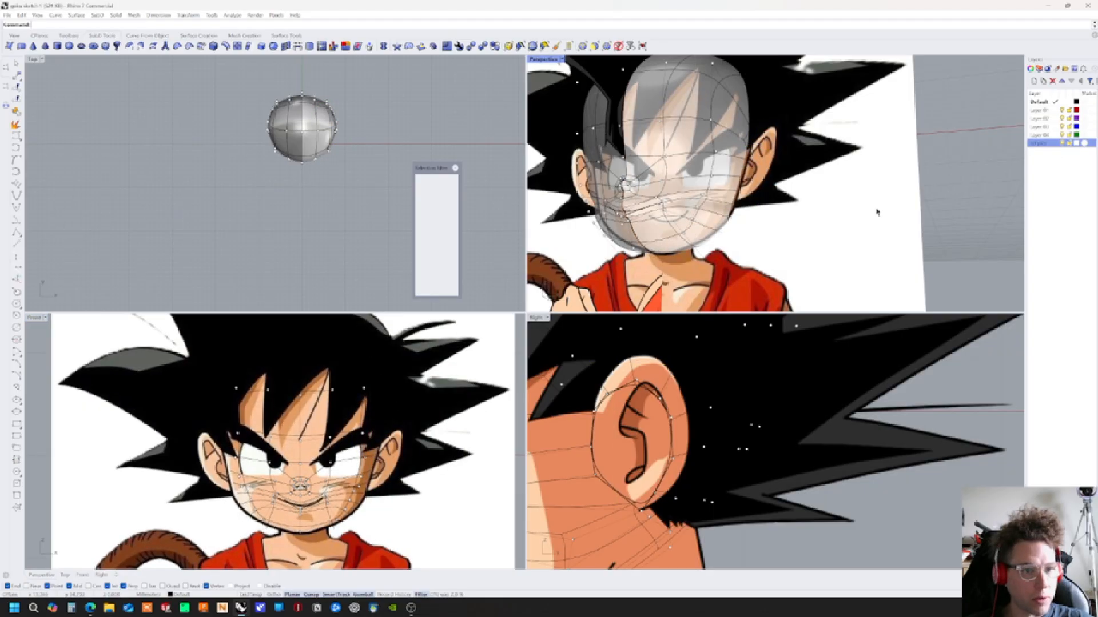
{"action": "key", "text": "Tab"}
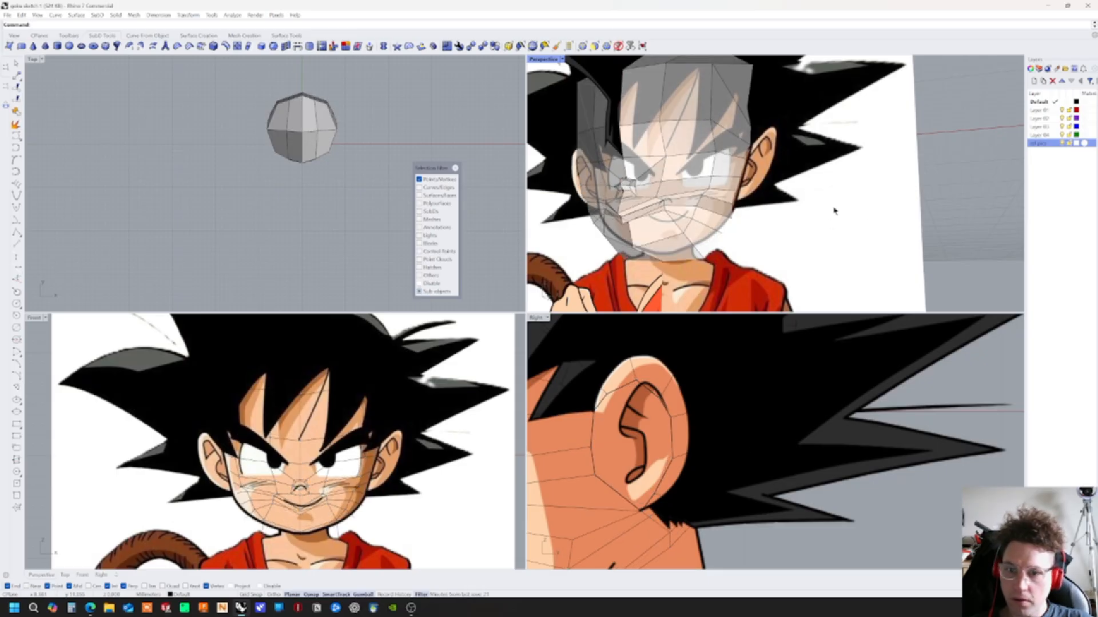
{"action": "scroll", "coordinate": [934, 194], "scroll_direction": "down", "scroll_amount": 3}
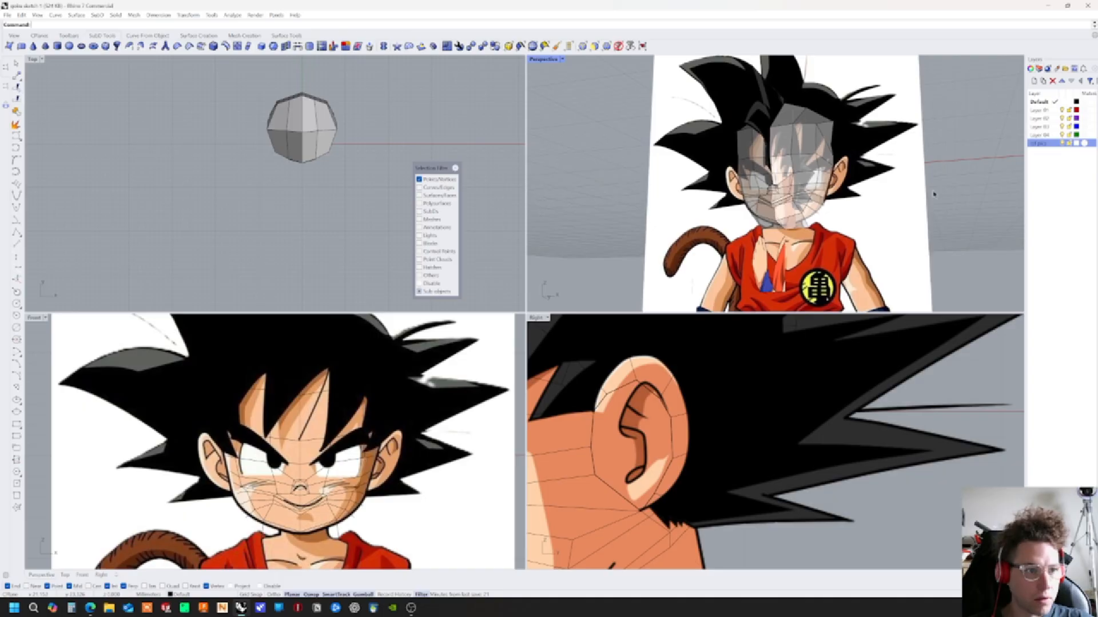
{"action": "right_click_drag", "start_coordinate": [880, 247], "coordinate": [880, 247]}
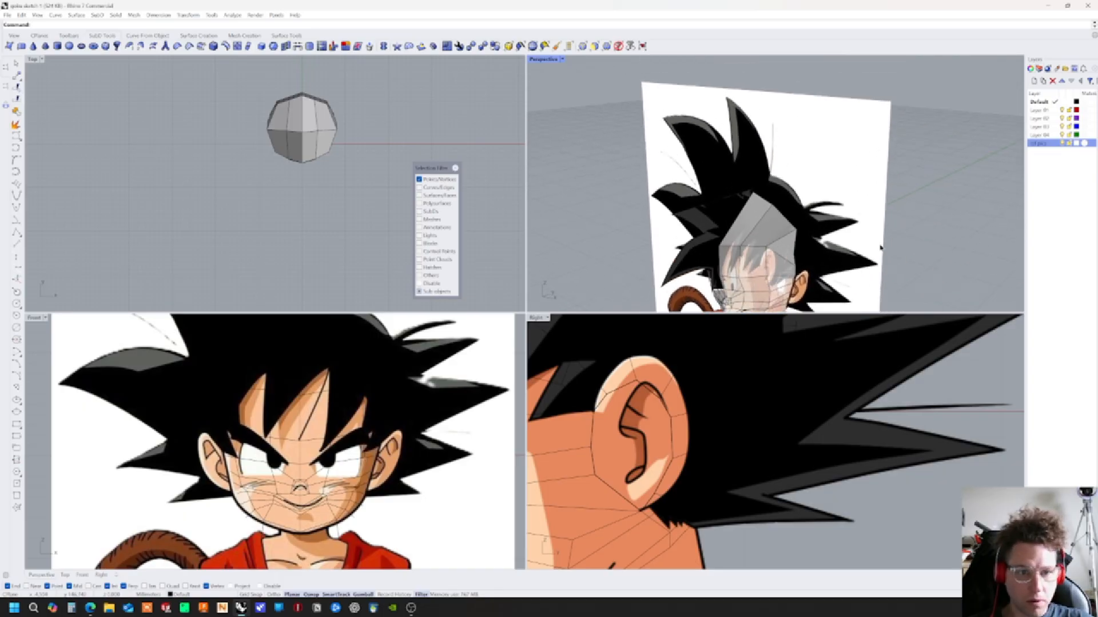
{"action": "key", "text": "Escape"}
{"action": "left_click", "coordinate": [878, 132]}
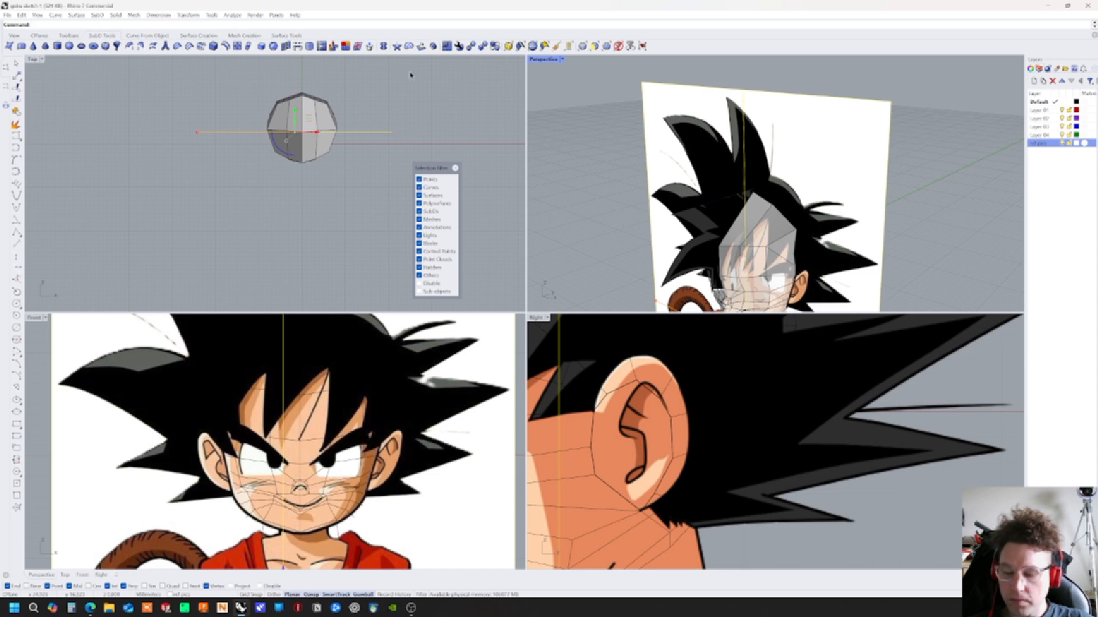
{"action": "type", "text": "ture"}
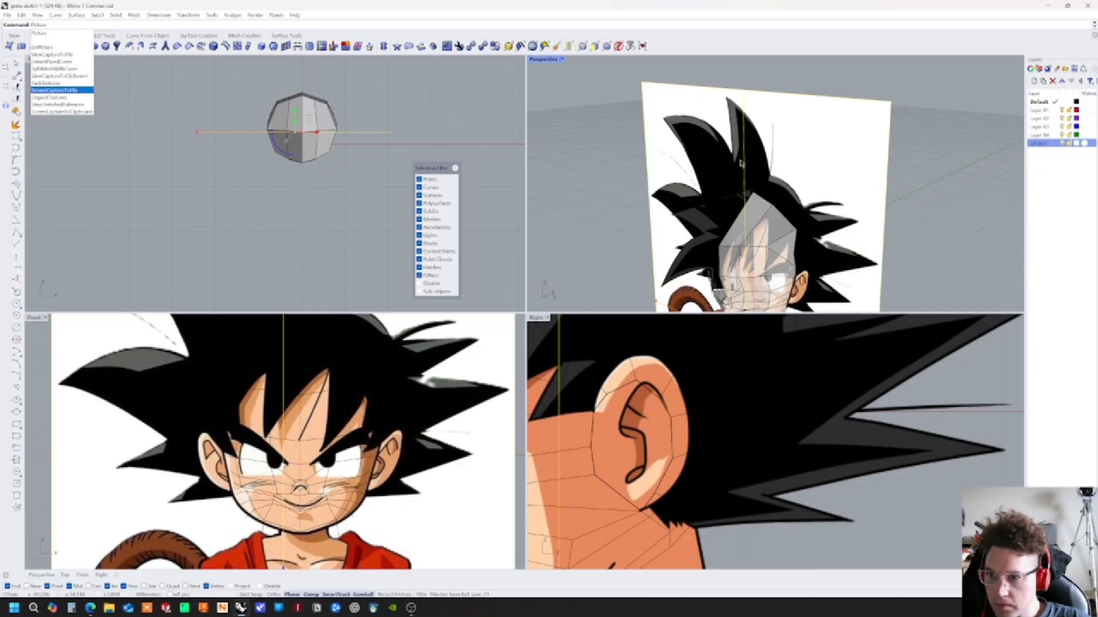
{"action": "key", "text": "Escape"}
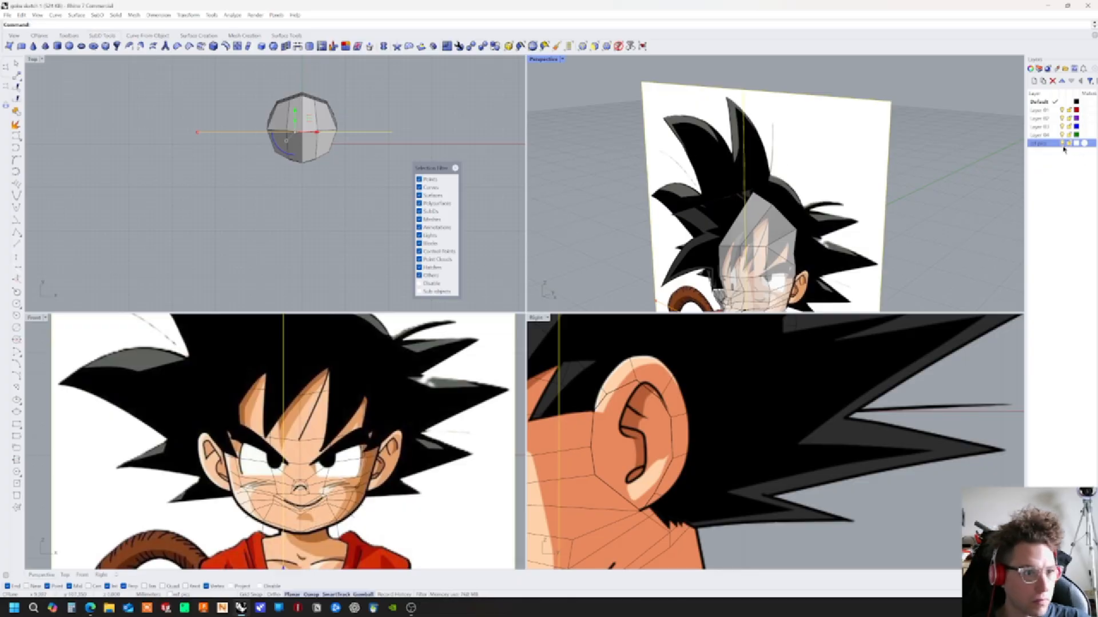
Hide the reference pictures layer
{"action": "left_click", "coordinate": [1062, 143]}
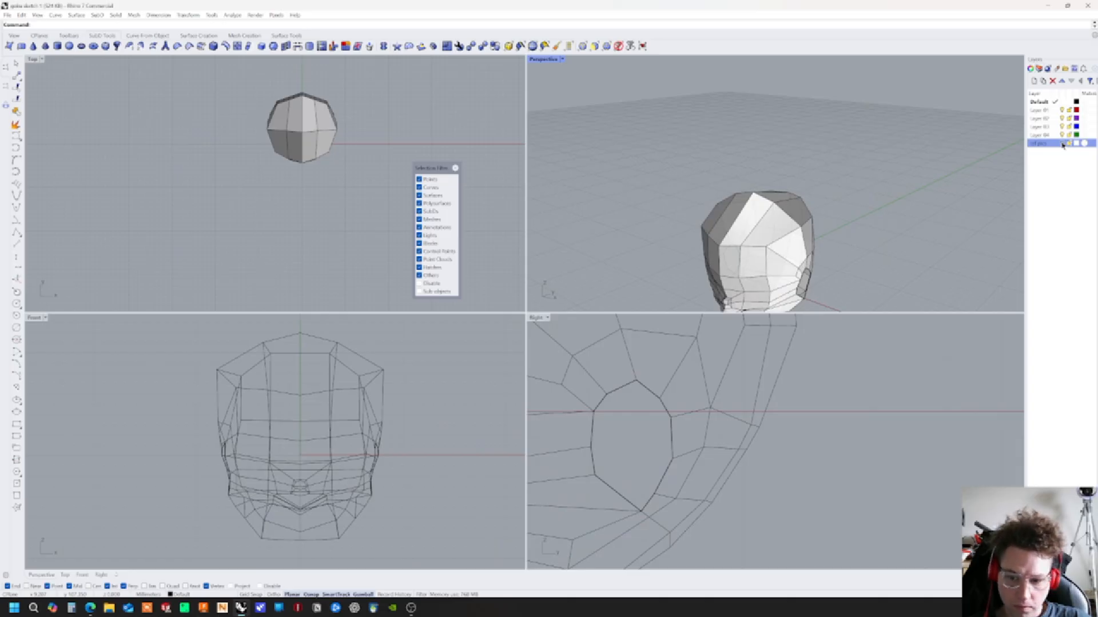
Show and lock the reference pictures layer and switch the SubD head to smooth display
{"action": "left_click", "coordinate": [1062, 143]}
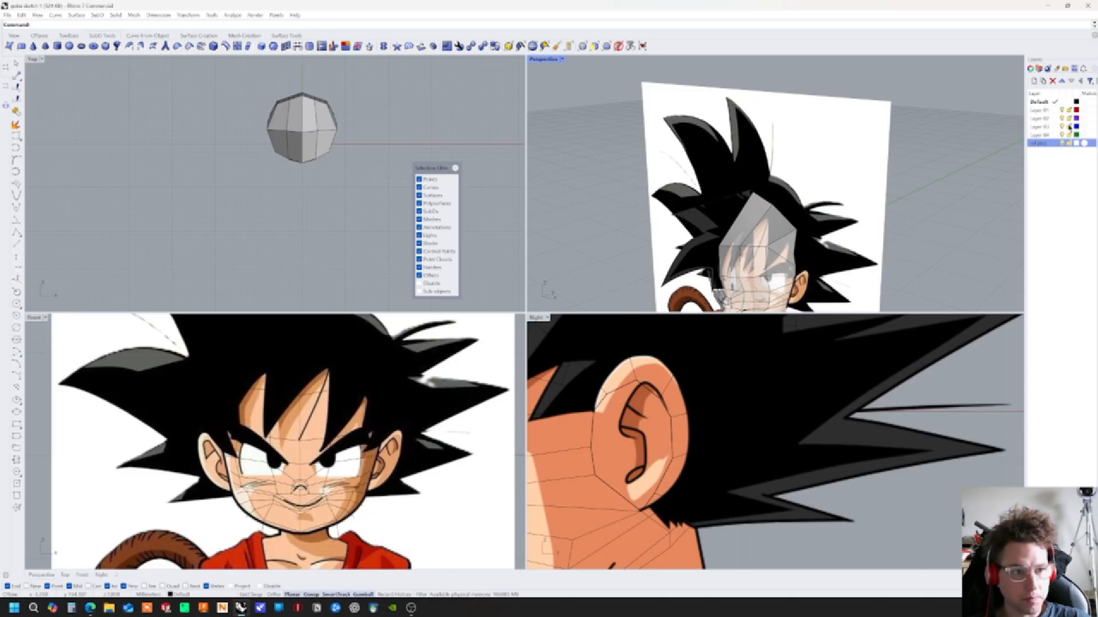
{"action": "left_click", "coordinate": [1059, 181]}
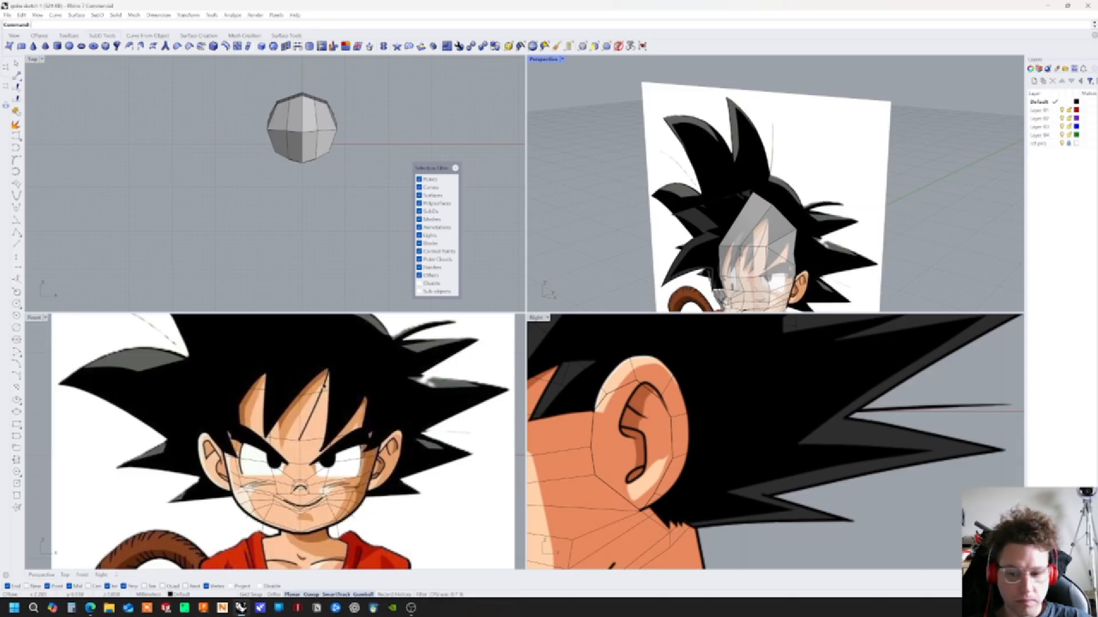
{"action": "left_click", "coordinate": [327, 366]}
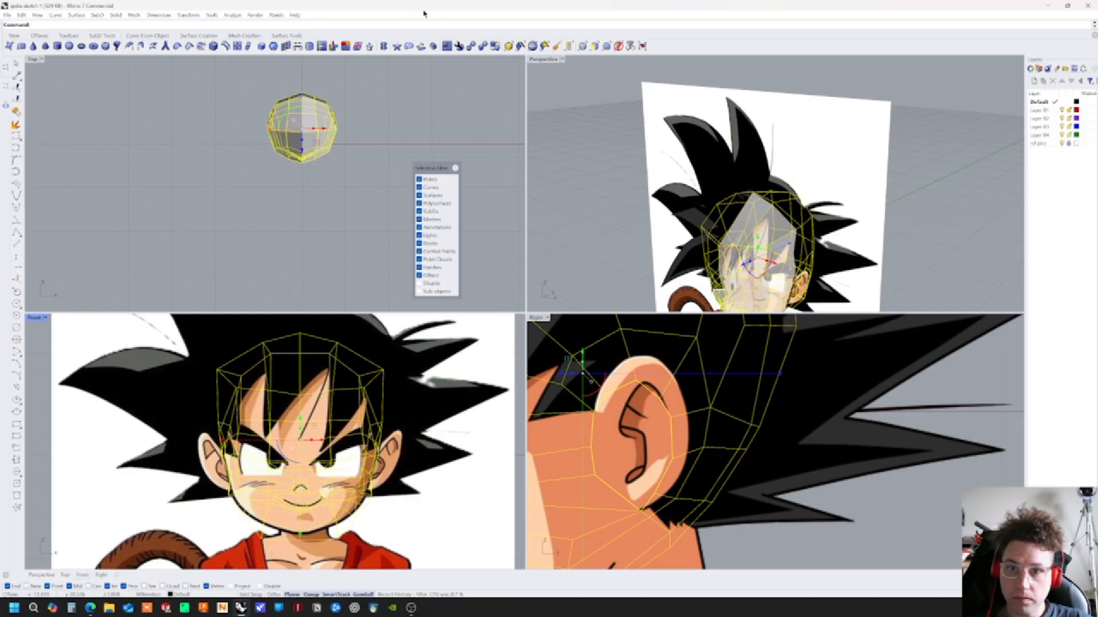
{"action": "left_click", "coordinate": [495, 47]}
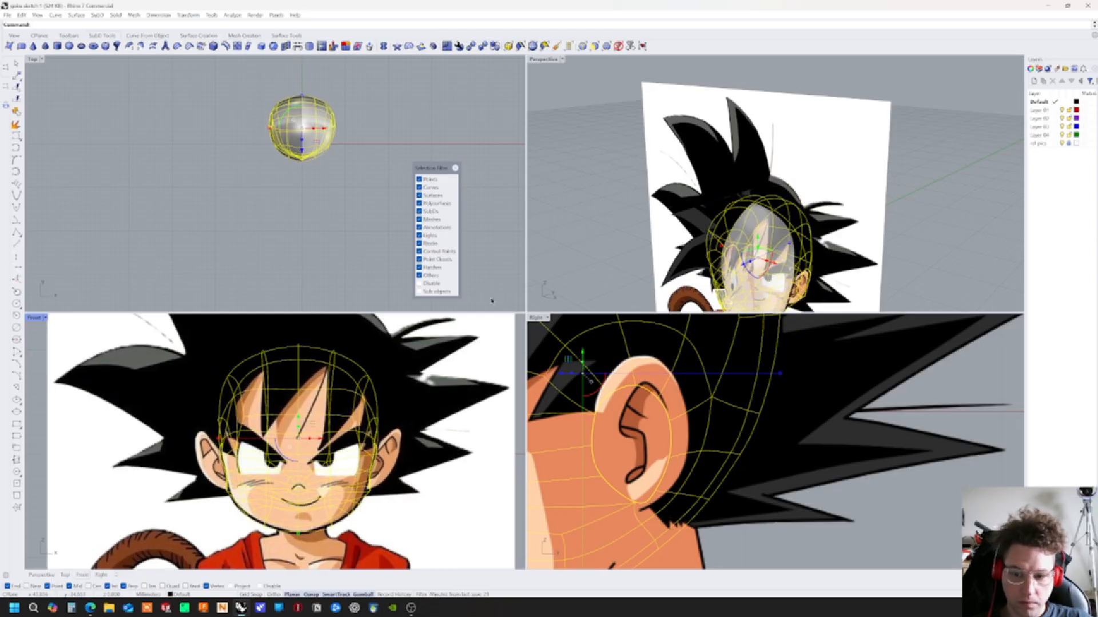
Turn on the head's control points and nudge the vertex below the ear opening sideways toward the face outline in the front reference
{"action": "left_click", "coordinate": [464, 382]}
{"action": "left_click", "coordinate": [372, 481]}
{"action": "scroll", "coordinate": [413, 479], "scroll_direction": "up", "scroll_amount": 6}
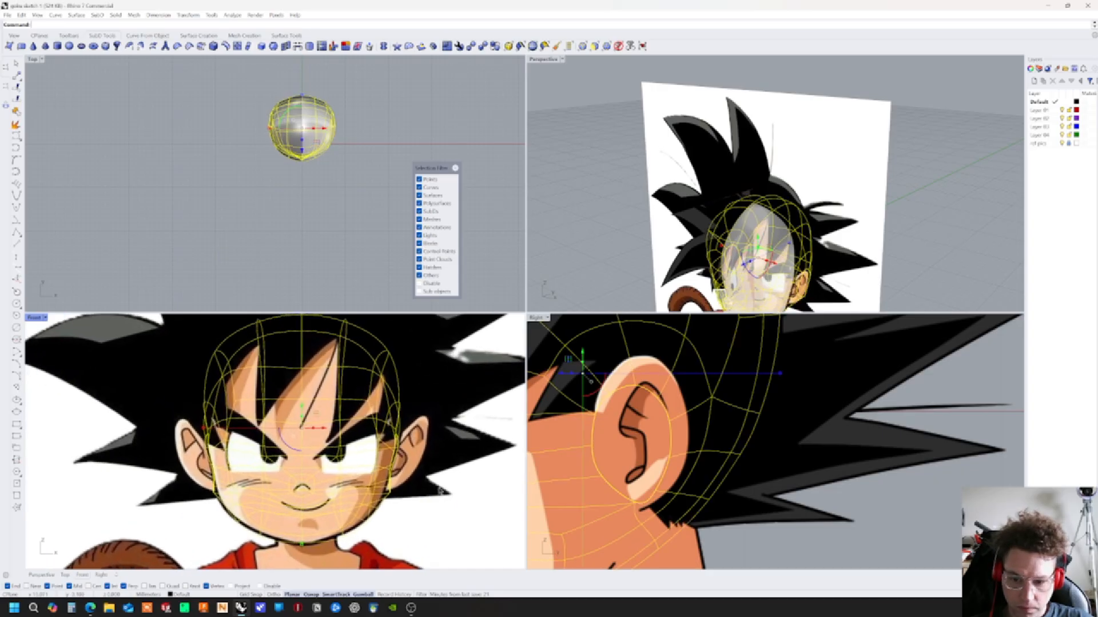
{"action": "key", "text": "F10"}
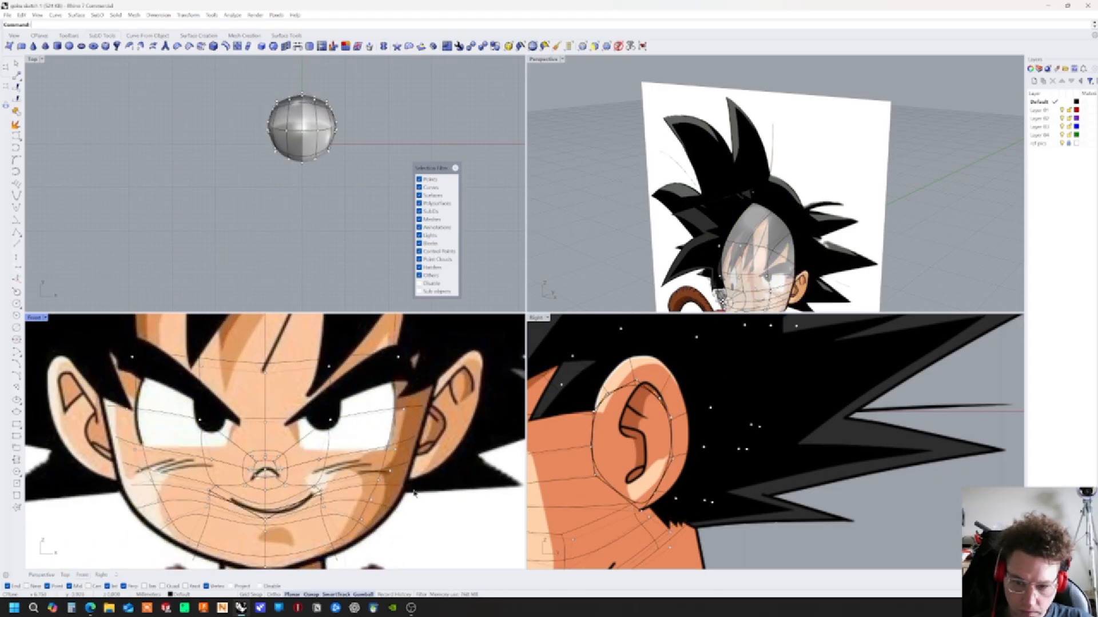
{"action": "left_click", "coordinate": [407, 482]}
{"action": "left_click", "coordinate": [429, 479]}
{"action": "left_click", "coordinate": [419, 486]}
{"action": "left_click_drag", "start_coordinate": [422, 479], "coordinate": [423, 478]}
{"action": "right_click_drag", "start_coordinate": [422, 479], "coordinate": [404, 406]}
Move the bottom vertex of the ear opening forward and down along the jaw, adjusting its position in perspective
{"action": "left_click", "coordinate": [884, 211]}
{"action": "right_click_drag", "start_coordinate": [892, 213], "coordinate": [691, 202]}
{"action": "scroll", "coordinate": [905, 221], "scroll_direction": "up", "scroll_amount": 6}
{"action": "left_click", "coordinate": [692, 196]}
{"action": "left_click_drag", "start_coordinate": [712, 200], "coordinate": [722, 198]}
{"action": "right_click_drag", "start_coordinate": [702, 181], "coordinate": [788, 170]}
{"action": "left_click", "coordinate": [768, 179]}
{"action": "left_click", "coordinate": [768, 179]}
{"action": "mouse_move", "coordinate": [788, 169]}
{"action": "left_mouse_down"}
{"action": "mouse_move", "coordinate": [753, 174]}
{"action": "mouse_move", "coordinate": [772, 184]}
{"action": "left_mouse_up"}
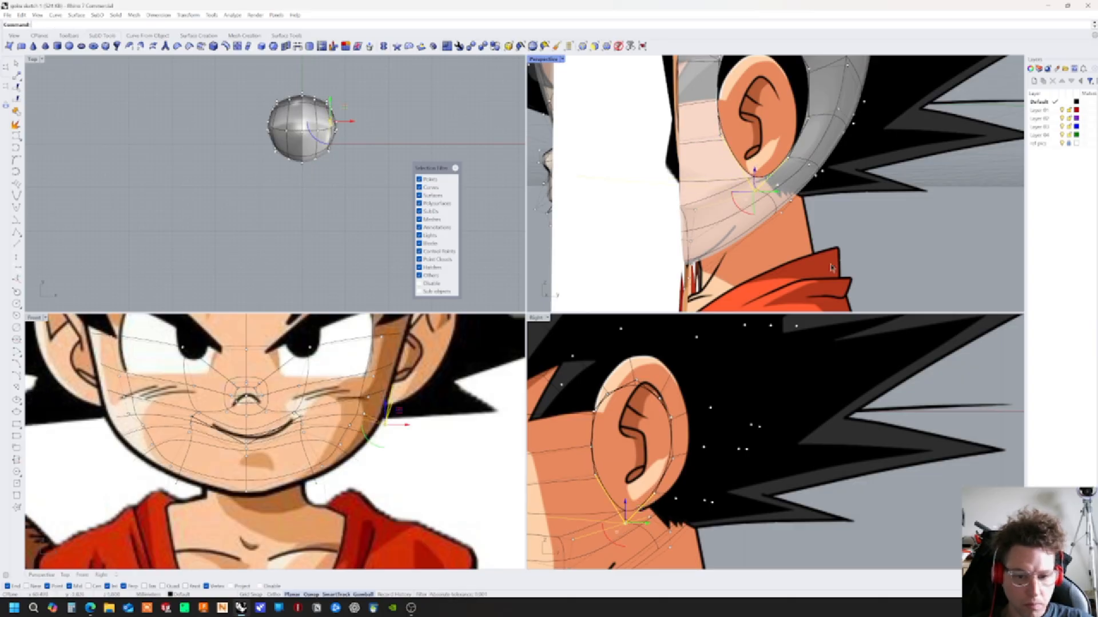
Lower the two jaw vertices below and behind the ear opening to smooth the jaw corner
{"action": "right_click_drag", "start_coordinate": [852, 286], "coordinate": [803, 252]}
{"action": "left_click", "coordinate": [782, 187]}
{"action": "left_click", "coordinate": [785, 168]}
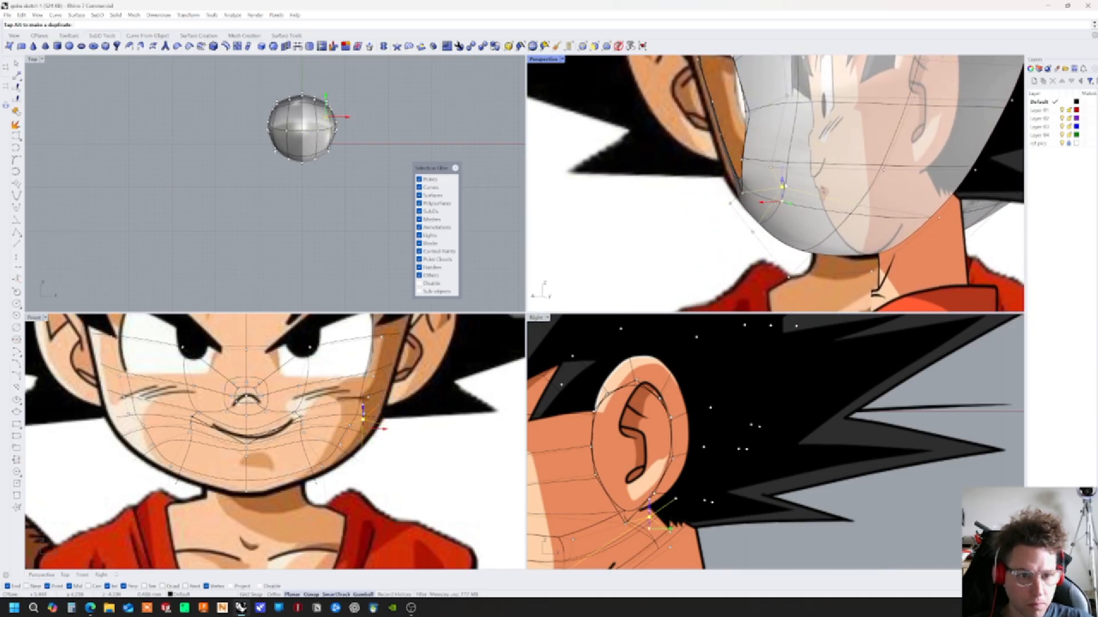
{"action": "right_click_drag", "start_coordinate": [846, 217], "coordinate": [799, 206]}
{"action": "left_click", "coordinate": [798, 206]}
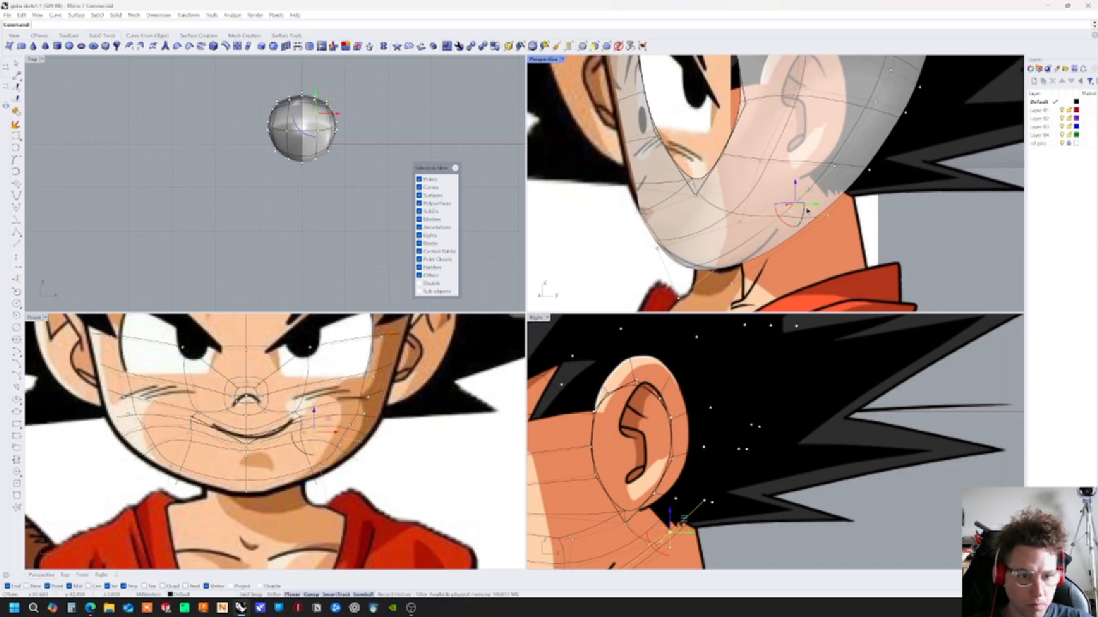
{"action": "left_click", "coordinate": [794, 200]}
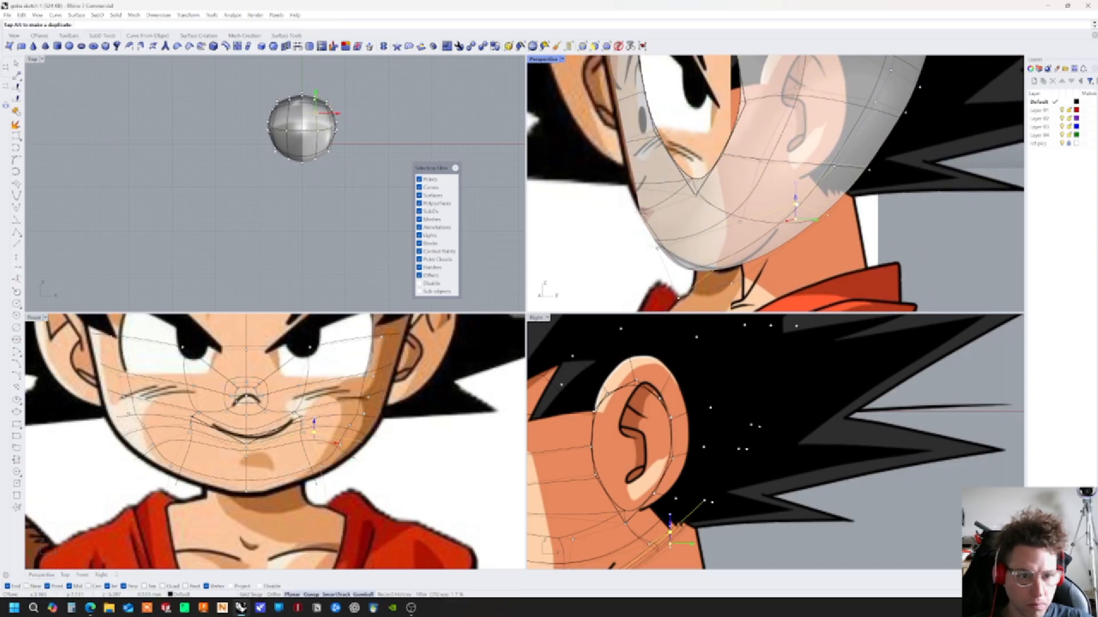
Shift the vertex behind the ear opening's lower end backward and adjust the vertices on the opening's lower rear edge
{"action": "right_click_drag", "start_coordinate": [828, 229], "coordinate": [652, 198]}
{"action": "left_click", "coordinate": [615, 220]}
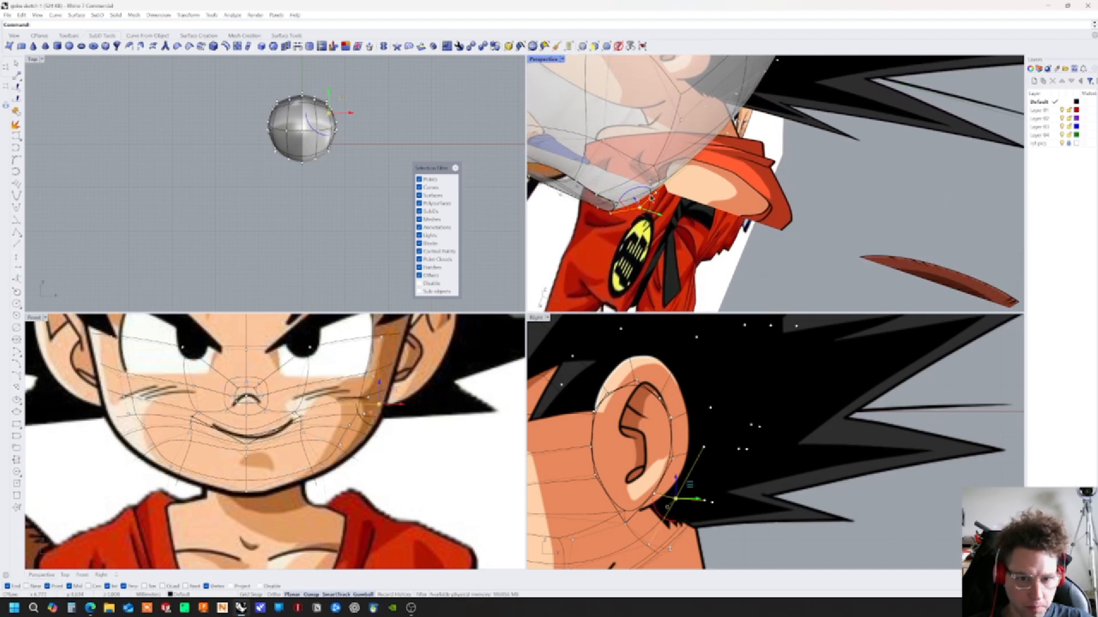
{"action": "left_click_drag", "start_coordinate": [639, 208], "coordinate": [673, 218]}
{"action": "right_click_drag", "start_coordinate": [673, 219], "coordinate": [742, 165]}
{"action": "left_click", "coordinate": [668, 232]}
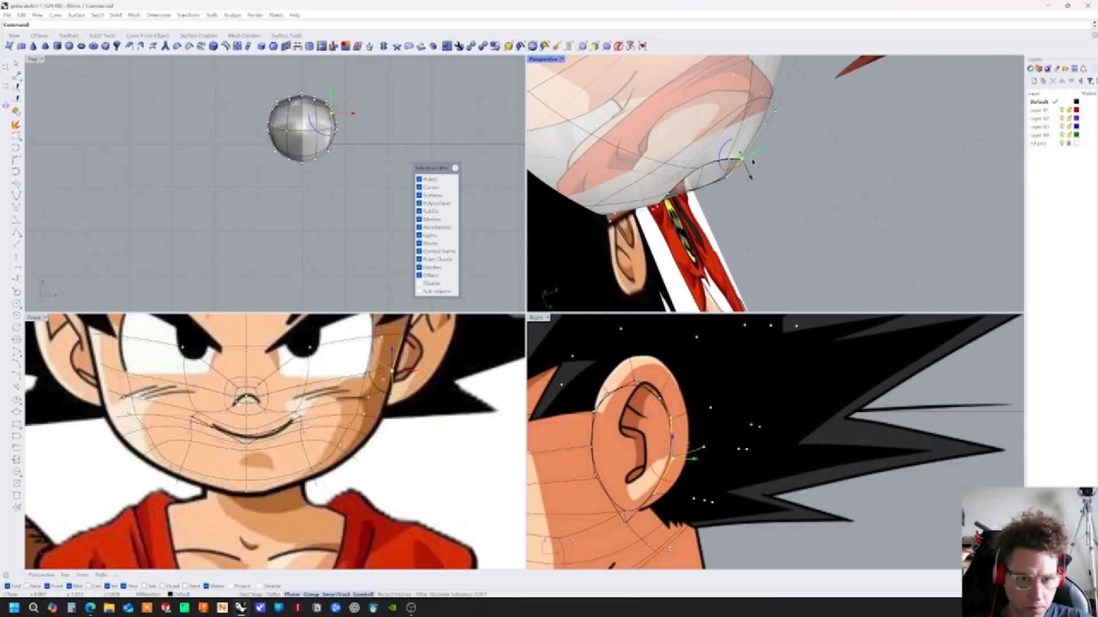
{"action": "left_click_drag", "start_coordinate": [762, 151], "coordinate": [756, 154]}
{"action": "left_click", "coordinate": [729, 181]}
{"action": "left_click_drag", "start_coordinate": [736, 199], "coordinate": [731, 192]}
Move the rear vertex of the ear opening and the neighboring vertex behind it inward toward the head
{"action": "right_click_drag", "start_coordinate": [732, 192], "coordinate": [683, 190]}
{"action": "left_click", "coordinate": [714, 186]}
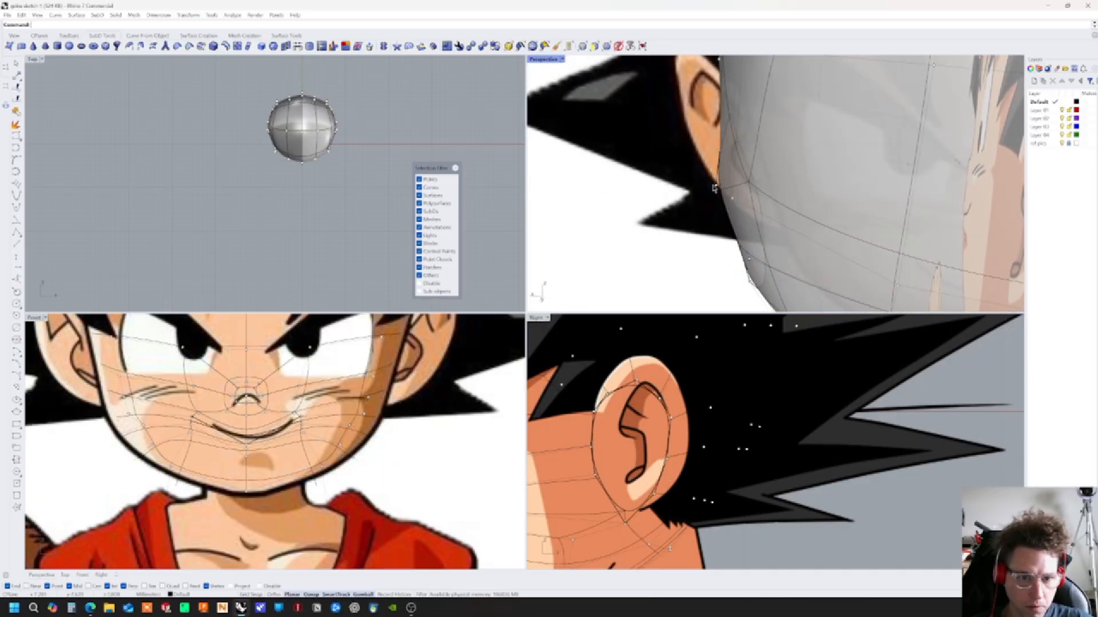
{"action": "left_click", "coordinate": [719, 189]}
{"action": "left_click", "coordinate": [744, 213]}
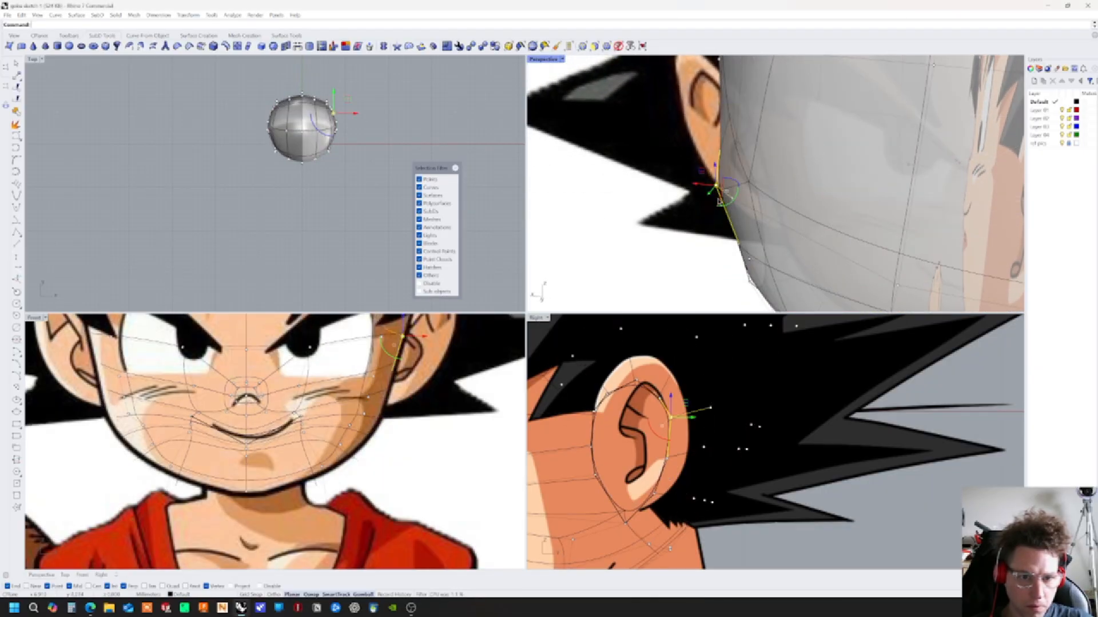
{"action": "left_click", "coordinate": [732, 200]}
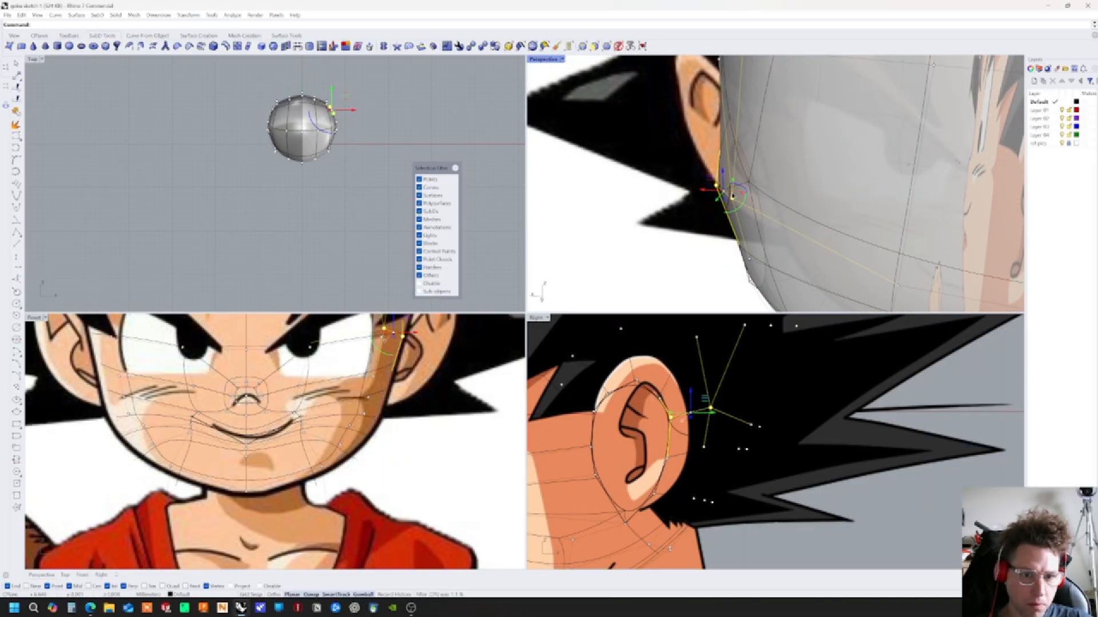
{"action": "left_click_drag", "start_coordinate": [707, 194], "coordinate": [724, 196]}
Move the top vertex of the ear opening outward, away from the head, and clear the selection
{"action": "right_click_drag", "start_coordinate": [718, 160], "coordinate": [671, 180]}
{"action": "left_click", "coordinate": [671, 179]}
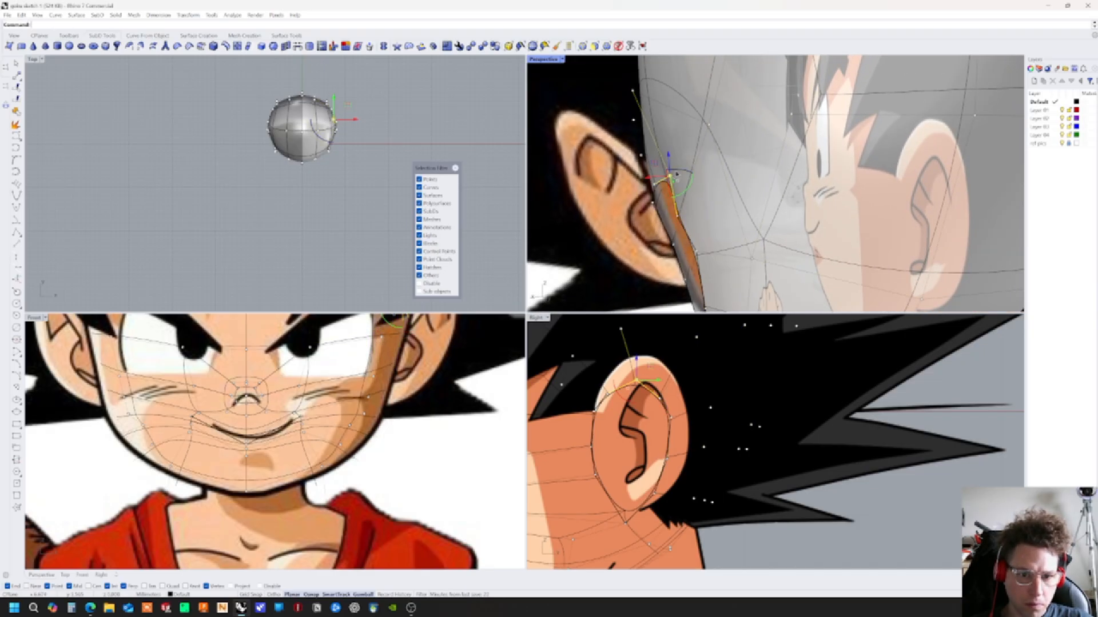
{"action": "left_click_drag", "start_coordinate": [655, 182], "coordinate": [639, 187]}
{"action": "right_click_drag", "start_coordinate": [603, 182], "coordinate": [833, 205]}
{"action": "key", "text": "Escape"}
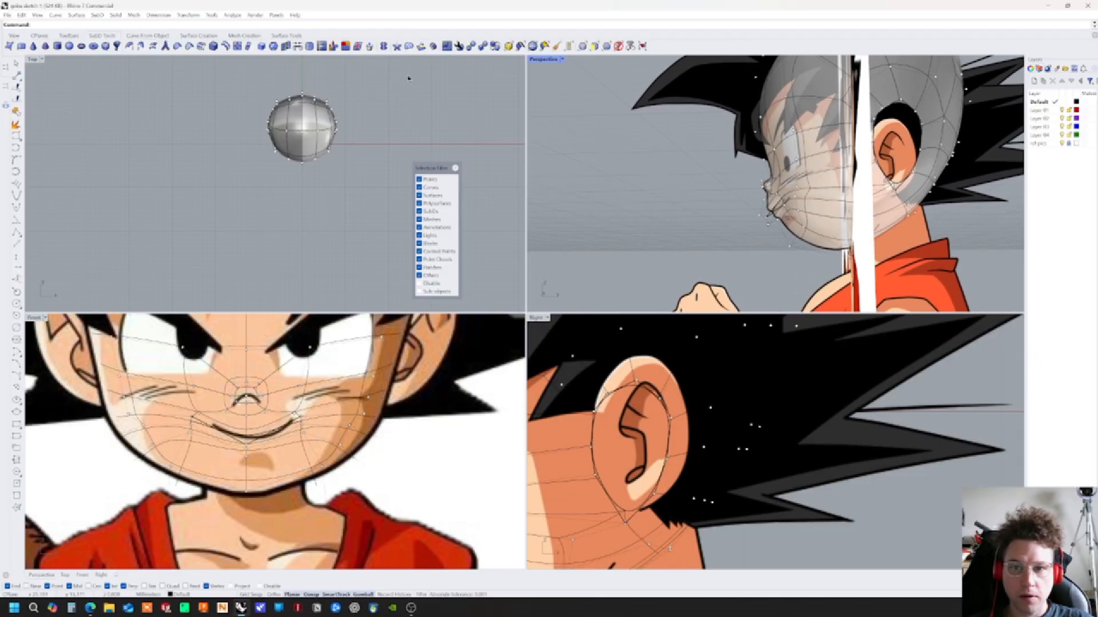
{"action": "left_click", "coordinate": [329, 70]}
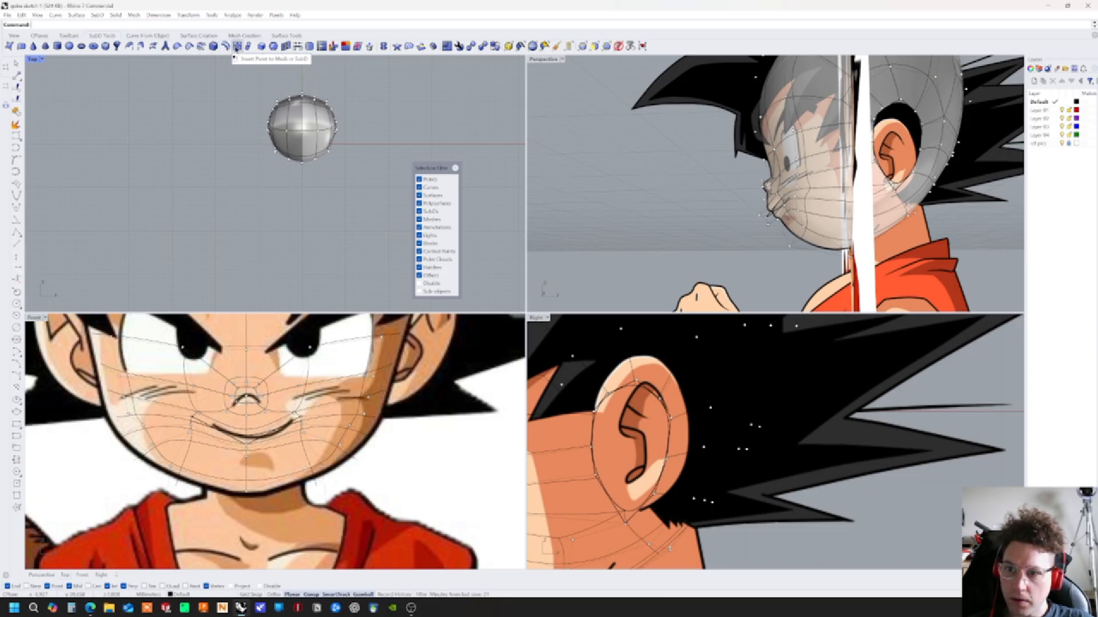
{"action": "left_click", "coordinate": [236, 47]}
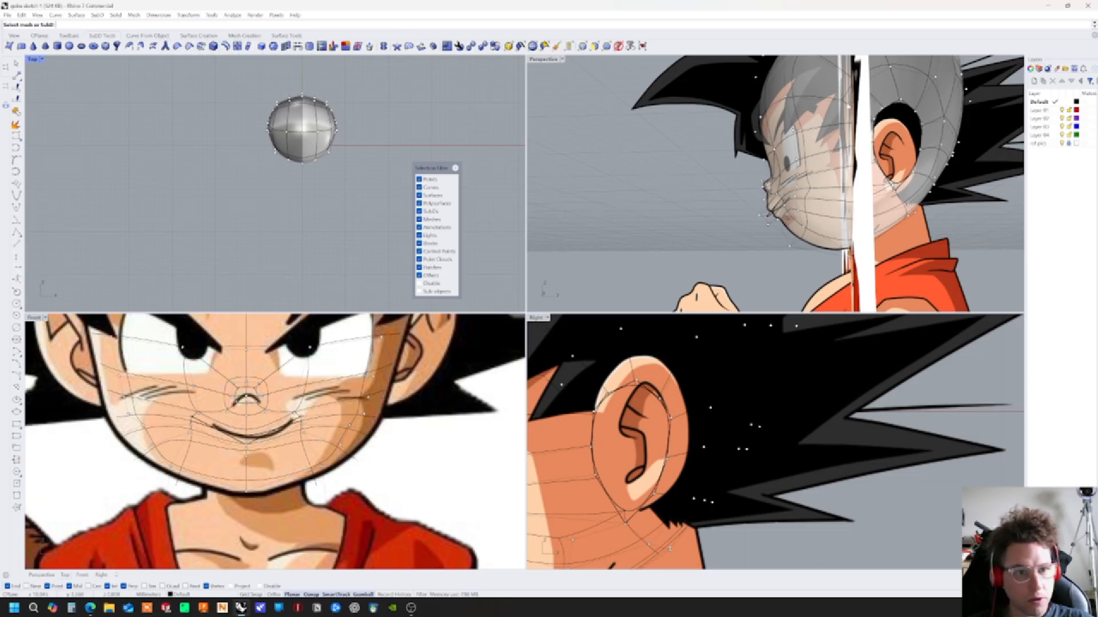
{"action": "left_click", "coordinate": [842, 105]}
{"action": "right_click_drag", "start_coordinate": [847, 101], "coordinate": [980, 291]}
{"action": "left_click", "coordinate": [832, 104]}
{"action": "key", "text": "Escape"}
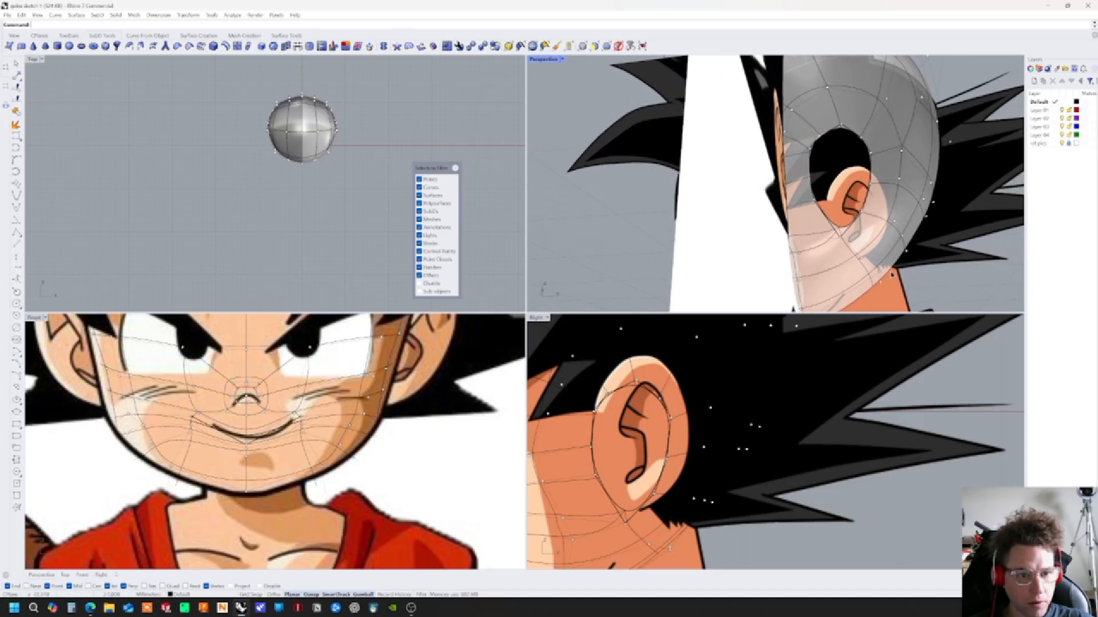
Delete the two faces below and the two faces above the middle strip in front of the ear opening
{"action": "left_click", "coordinate": [811, 242], "text": "ctrl+shift"}
{"action": "left_click", "coordinate": [808, 219], "text": "ctrl+shift"}
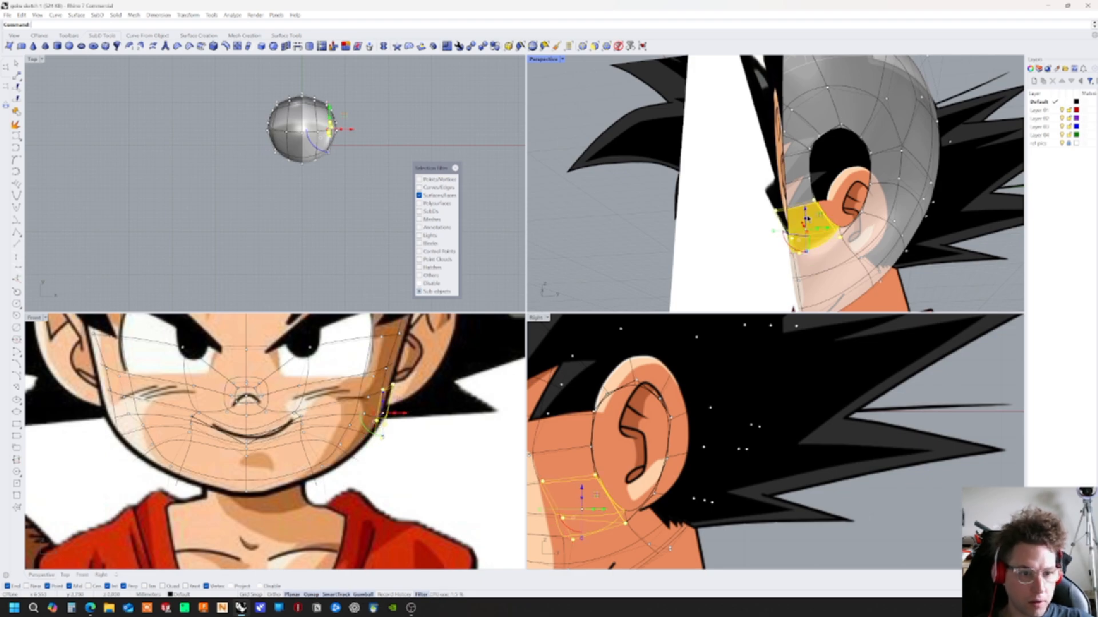
{"action": "key", "text": "Delete"}
{"action": "right_click_drag", "start_coordinate": [808, 217], "coordinate": [796, 183]}
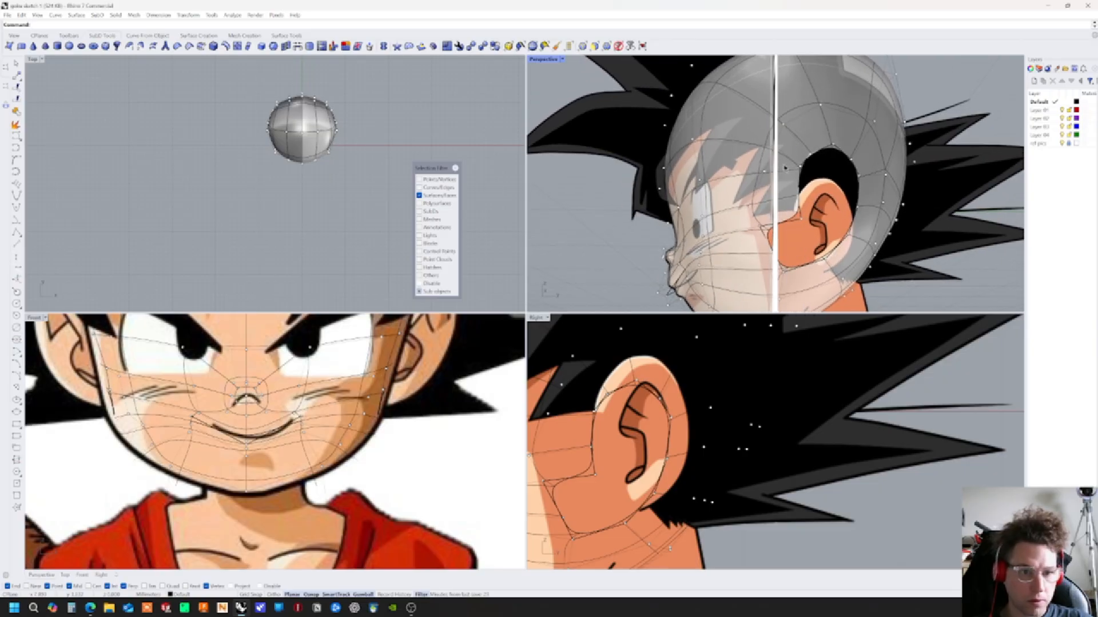
{"action": "left_click", "coordinate": [786, 168]}
{"action": "left_click", "coordinate": [793, 189], "text": "shift"}
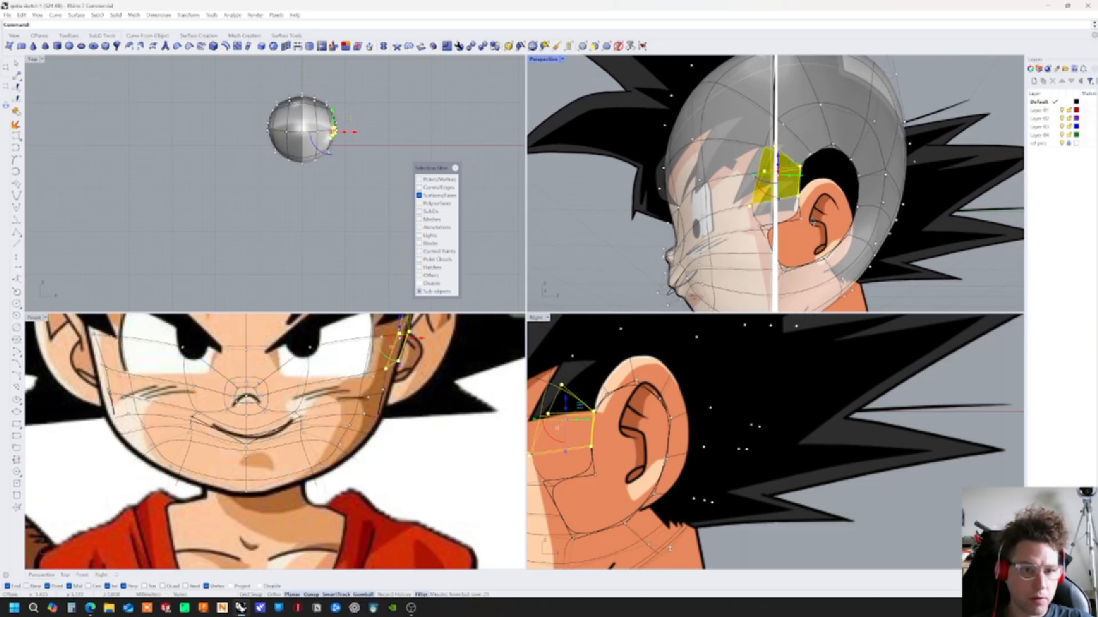
{"action": "key", "text": "Delete"}
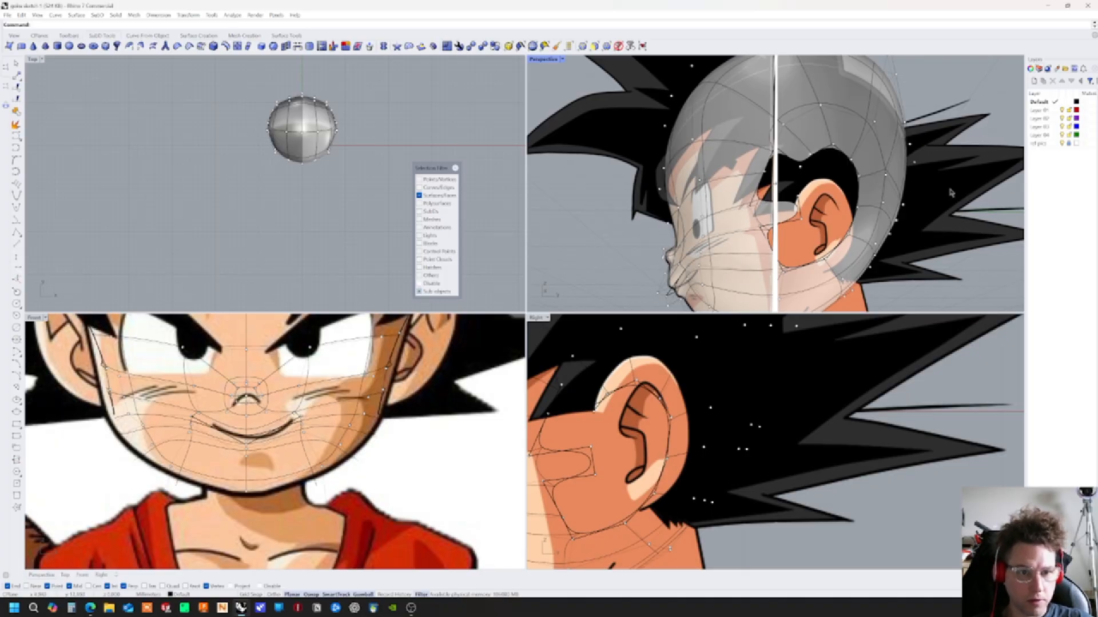
Restrict selection to edges and extrude the two front edges of the upper gap toward the ear opening
{"action": "left_click", "coordinate": [509, 127]}
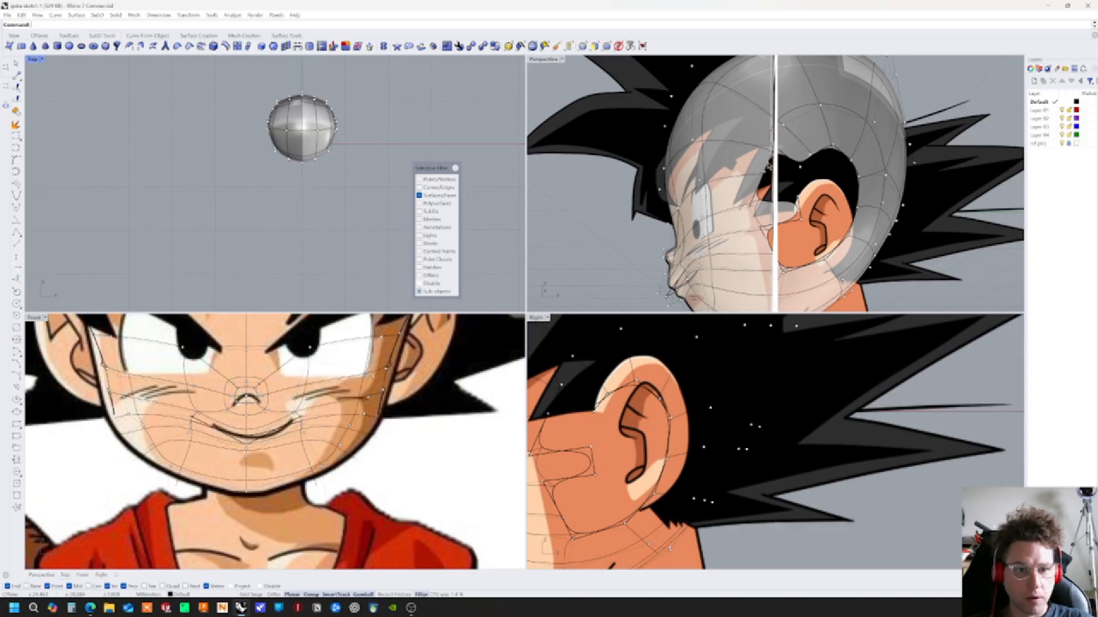
{"action": "left_click", "coordinate": [753, 159]}
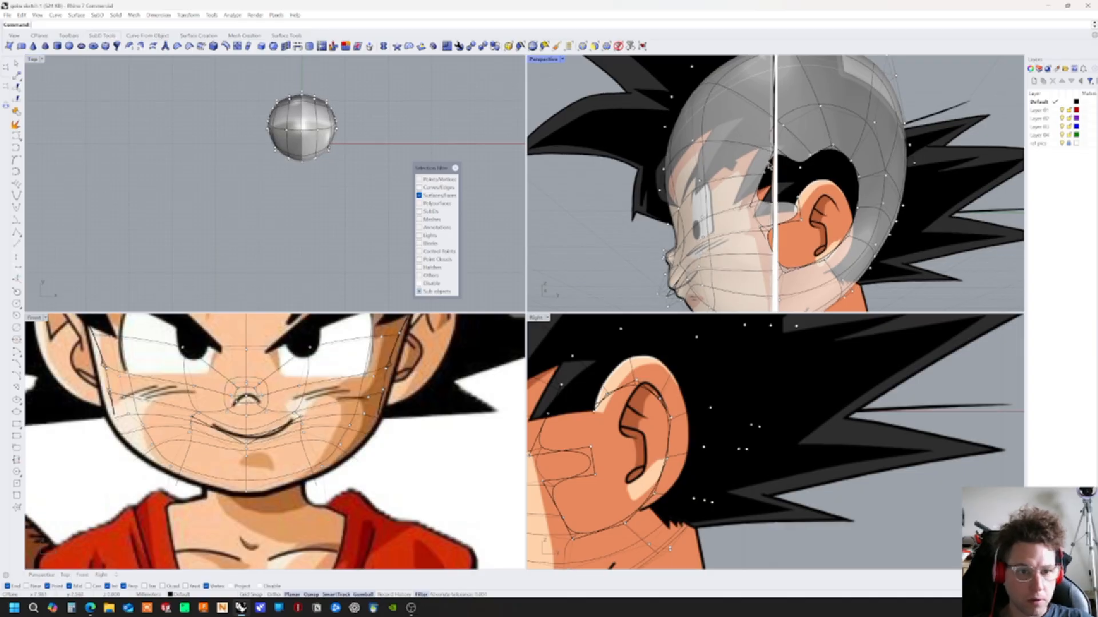
{"action": "right_click_drag", "start_coordinate": [773, 195], "coordinate": [754, 210]}
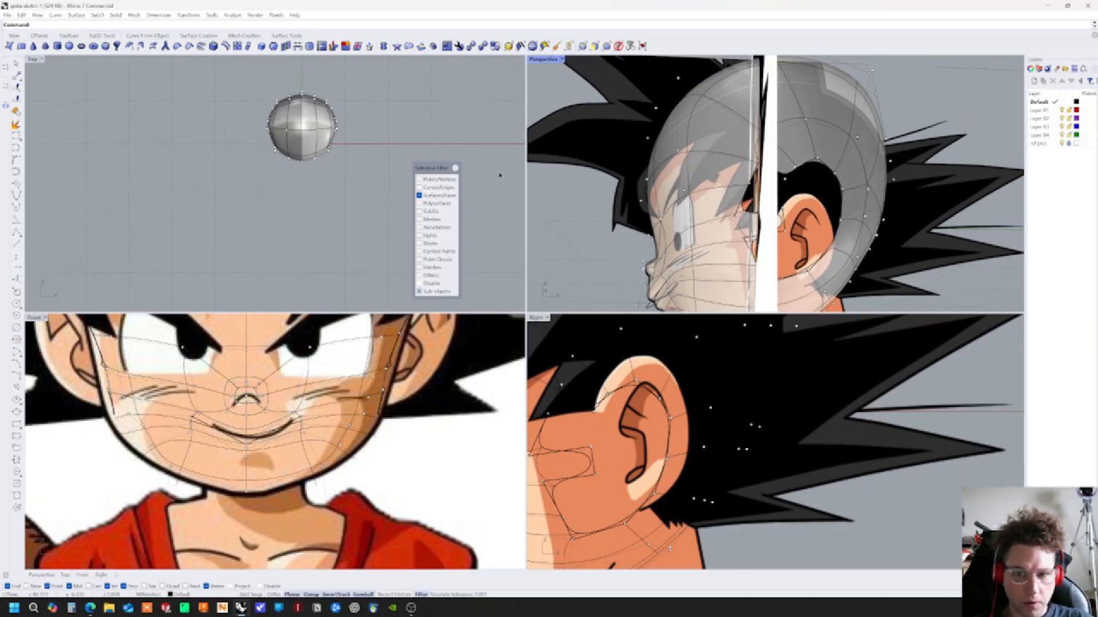
{"action": "left_click", "coordinate": [435, 187]}
{"action": "left_click", "coordinate": [436, 195]}
{"action": "scroll", "coordinate": [690, 216], "scroll_direction": "up", "scroll_amount": 10}
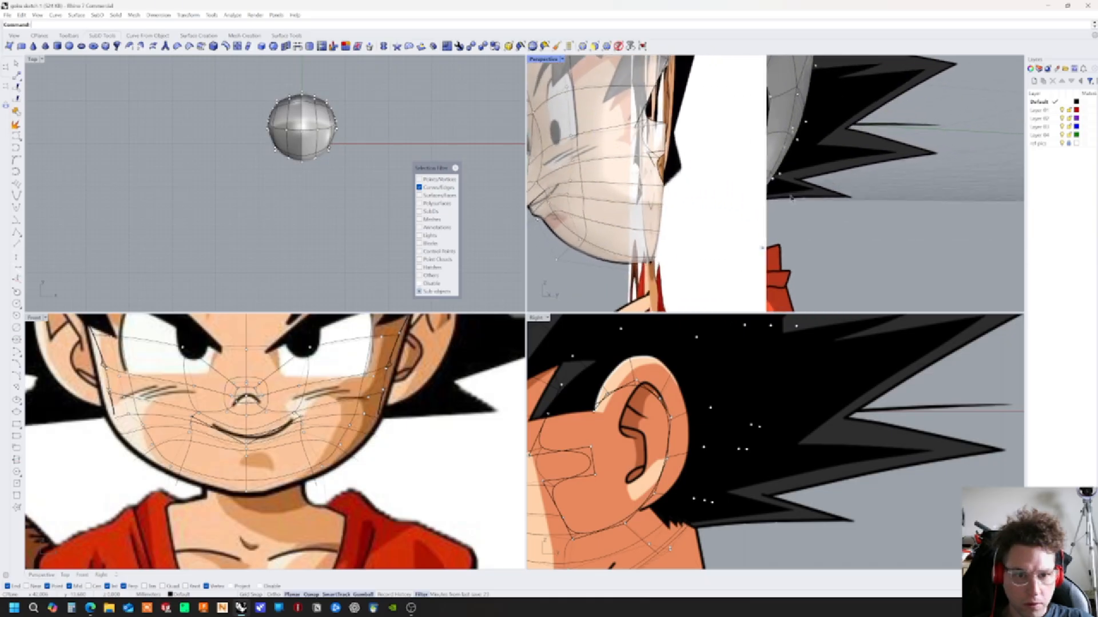
{"action": "left_click", "coordinate": [656, 233]}
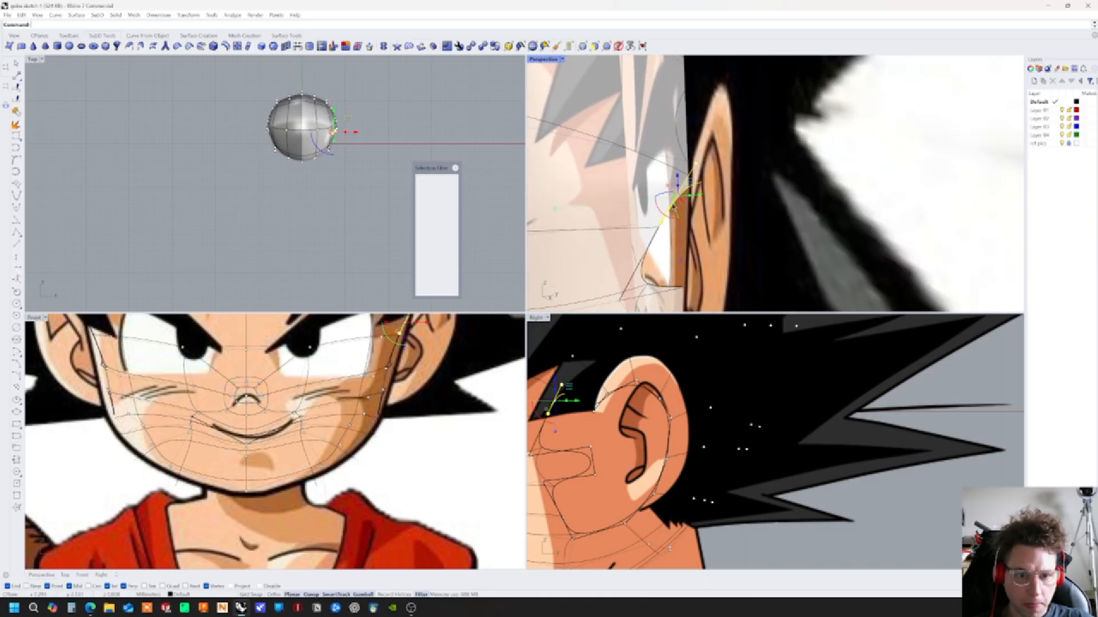
{"action": "left_click", "coordinate": [647, 253], "text": "shift"}
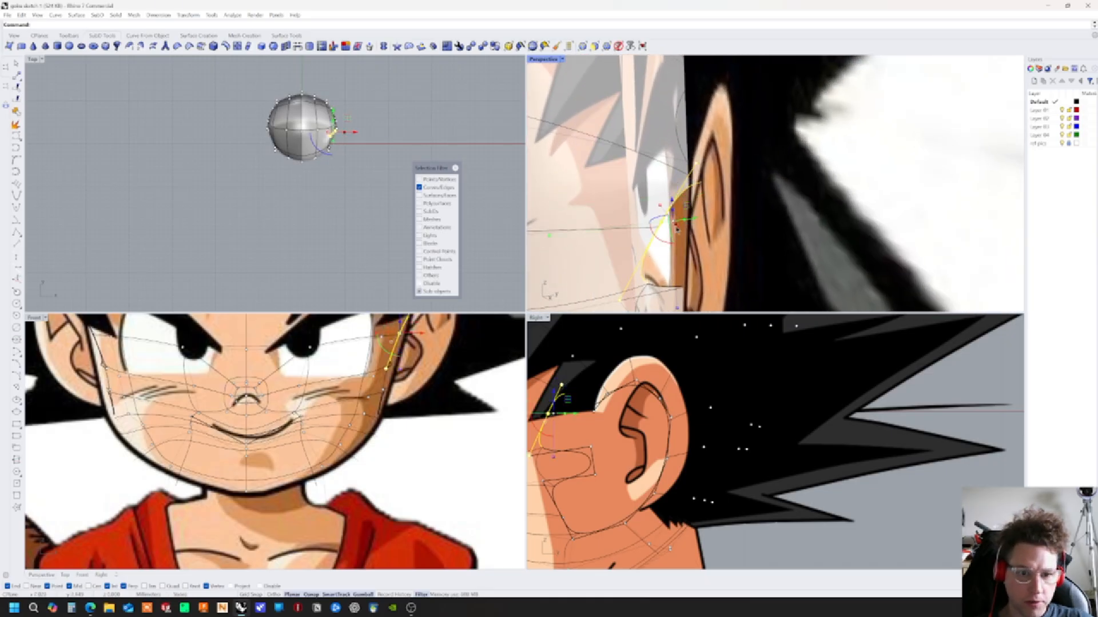
{"action": "left_click_drag", "start_coordinate": [687, 223], "coordinate": [766, 221]}
Extrude the two front edges of the lower gap a short distance toward the ear opening
{"action": "right_click_drag", "start_coordinate": [768, 221], "coordinate": [691, 199]}
{"action": "left_click", "coordinate": [637, 187]}
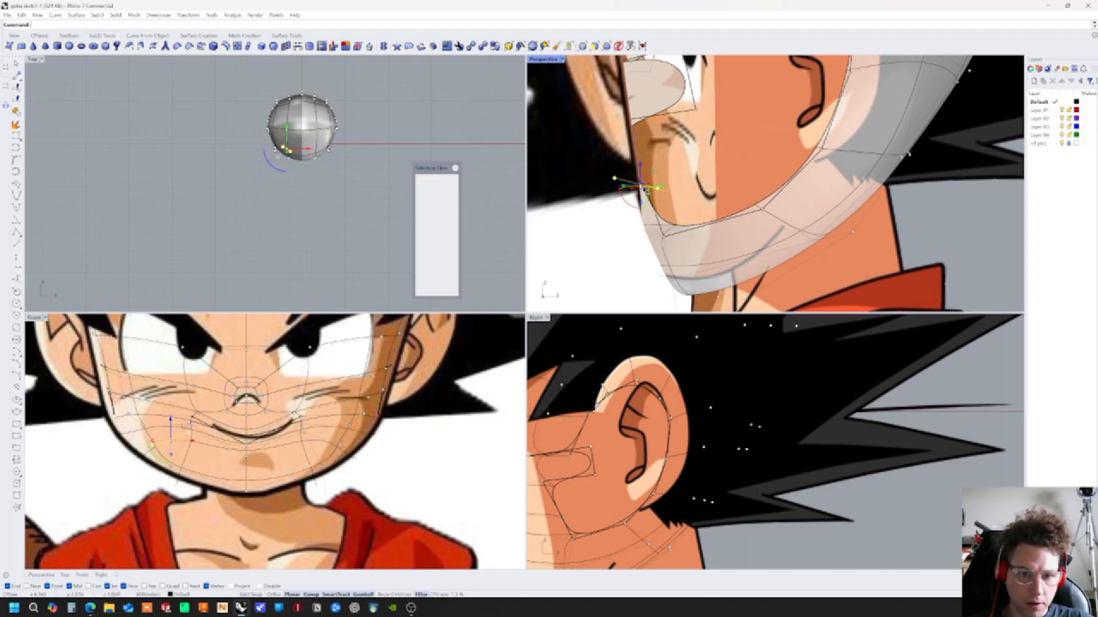
{"action": "left_click", "coordinate": [646, 184]}
{"action": "left_click_drag", "start_coordinate": [662, 186], "coordinate": [677, 185]}
{"action": "left_click_drag", "start_coordinate": [699, 183], "coordinate": [707, 183], "text": "ctrl"}
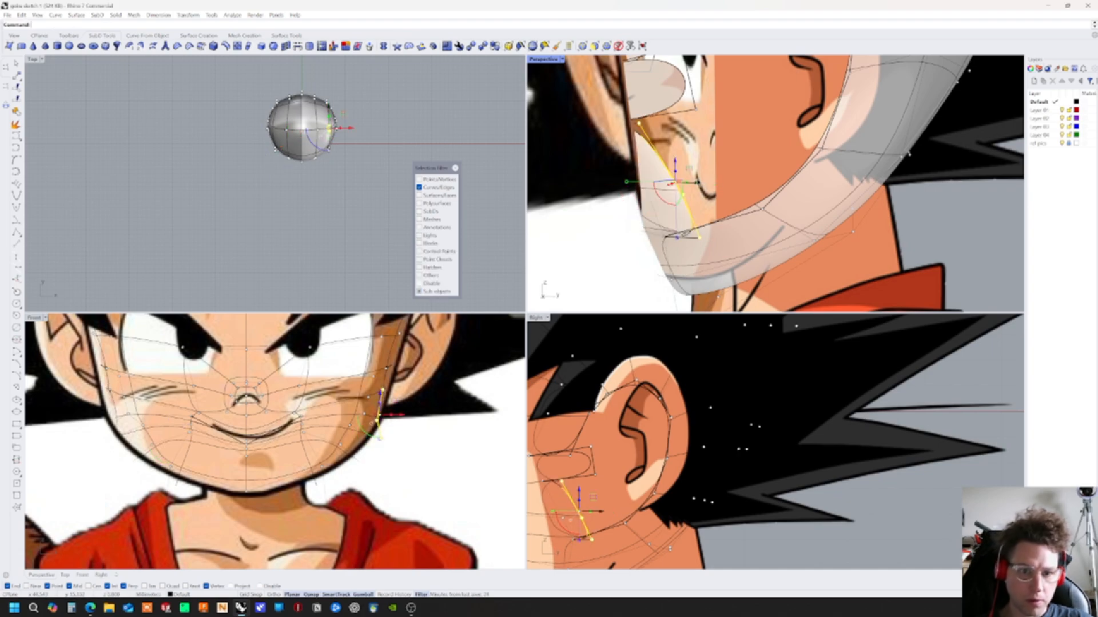
{"action": "left_click", "coordinate": [932, 258]}
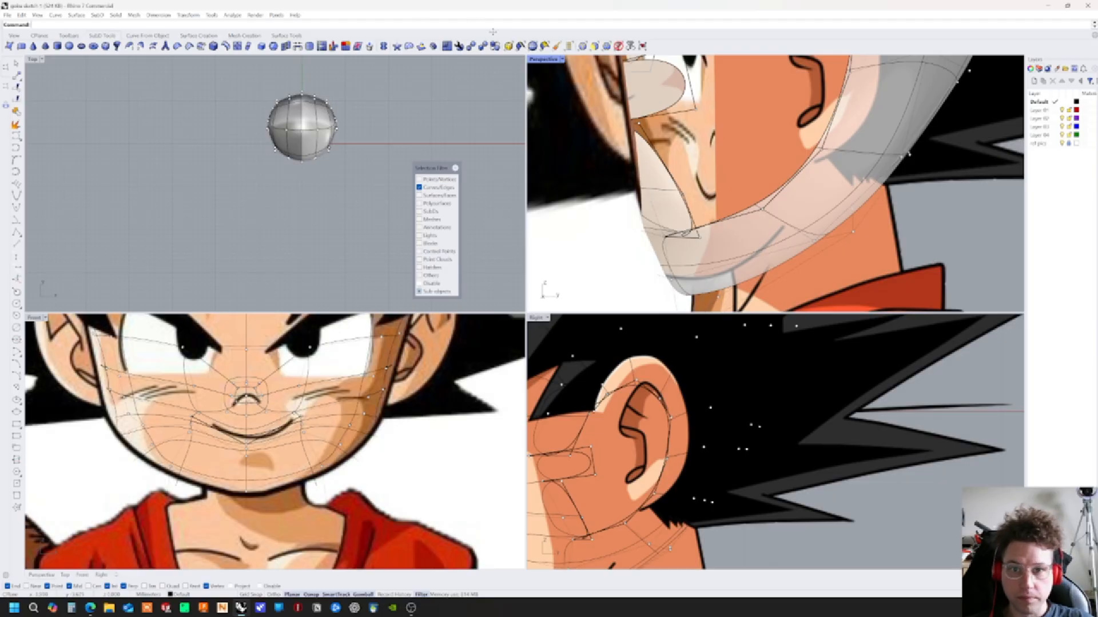
Try to stitch the gap between the extruded lower face and the middle strip in front of the ear opening
{"action": "left_click", "coordinate": [484, 81]}
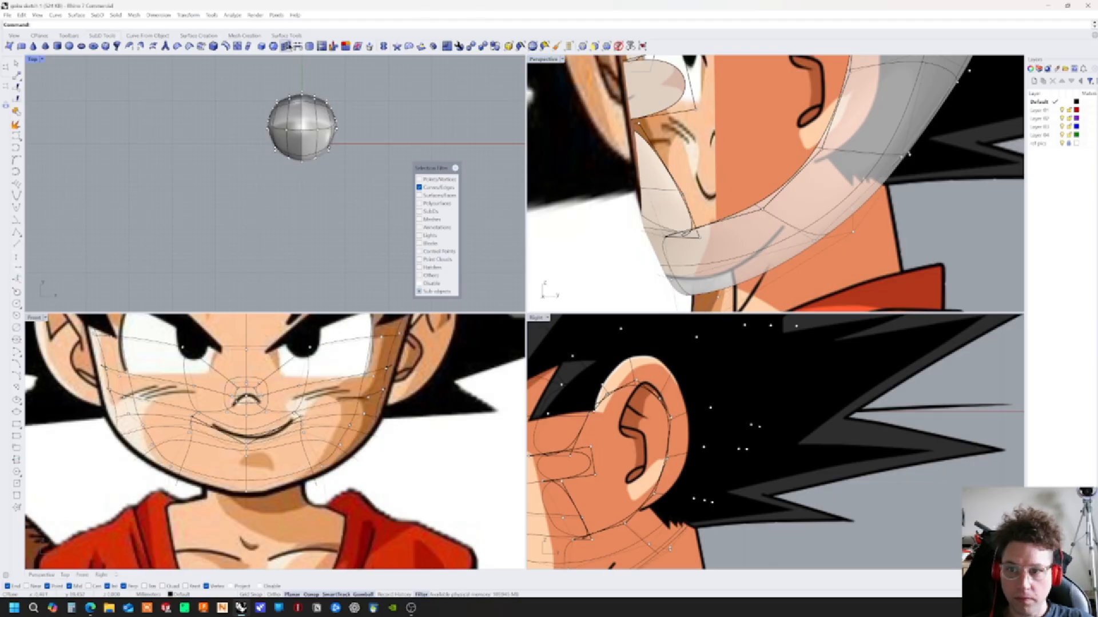
{"action": "left_click", "coordinate": [286, 46]}
{"action": "right_click_drag", "start_coordinate": [311, 100], "coordinate": [311, 98]}
{"action": "right_click_drag", "start_coordinate": [663, 80], "coordinate": [673, 132]}
{"action": "left_click", "coordinate": [673, 133]}
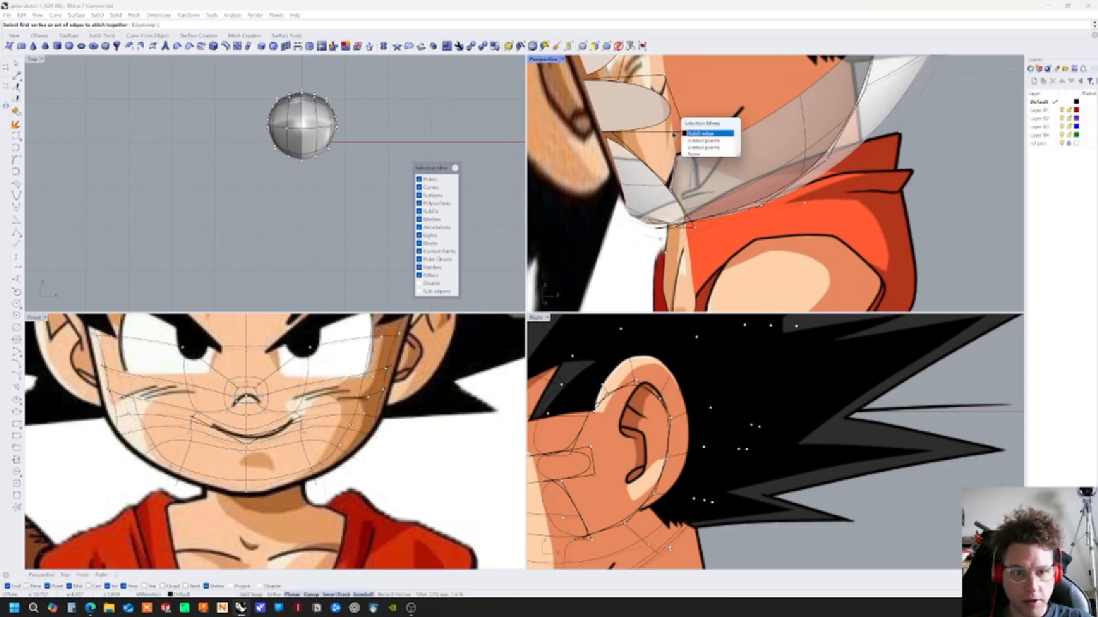
{"action": "left_click", "coordinate": [691, 154]}
{"action": "left_click", "coordinate": [670, 133]}
{"action": "key", "text": "Return"}
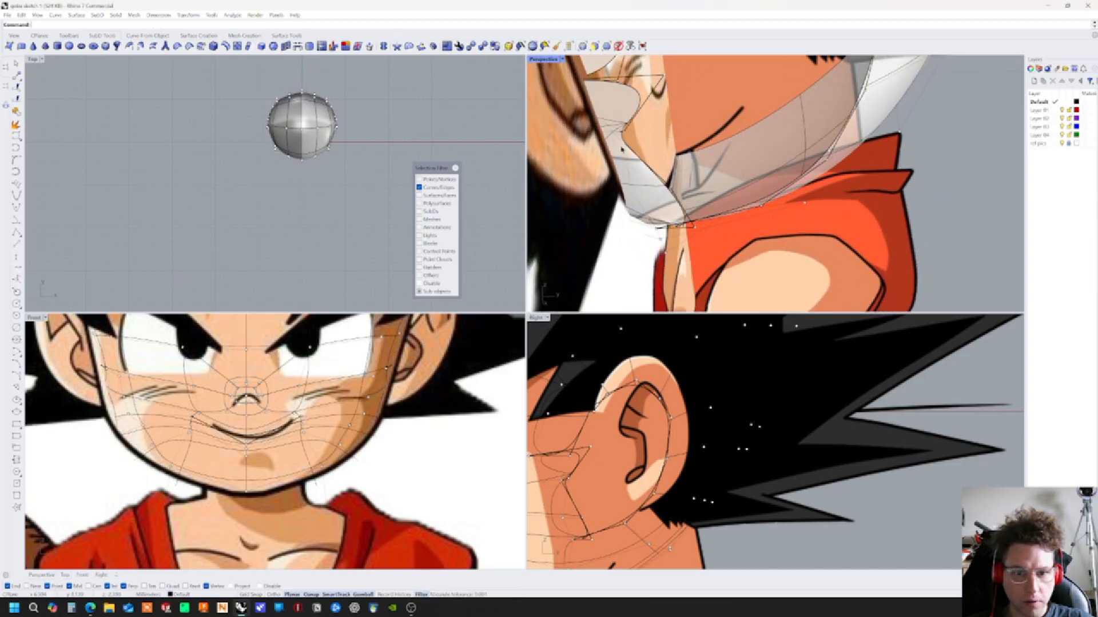
{"action": "key", "text": "Escape"}
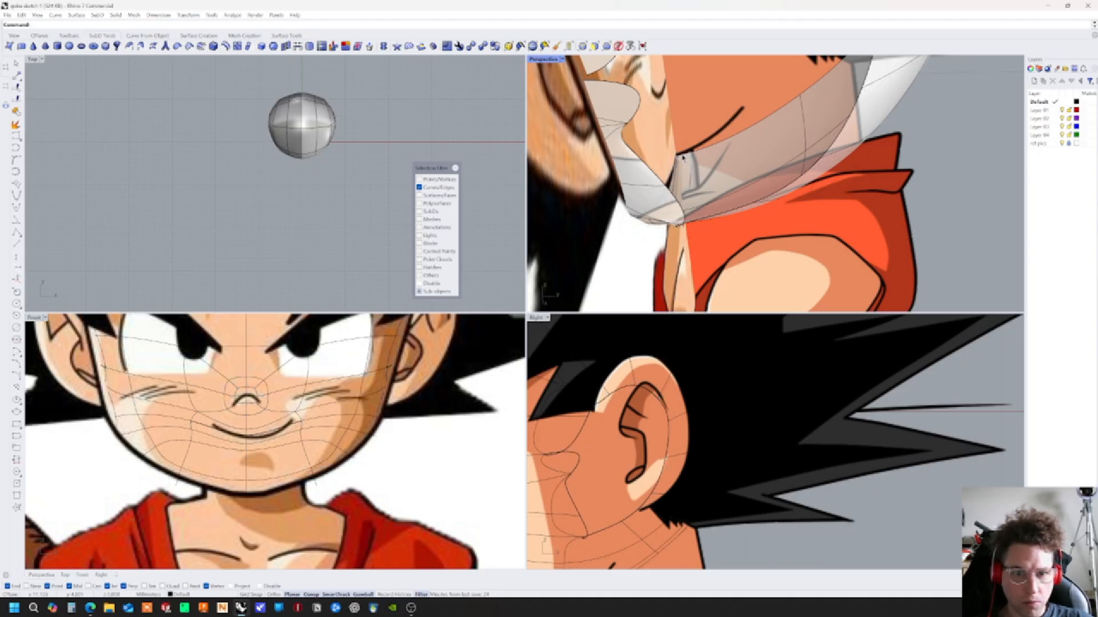
Retry the stitch between the extruded lower face's corner vertex and the middle strip's corner vertex
{"action": "key", "text": "F10"}
{"action": "right_click_drag", "start_coordinate": [719, 161], "coordinate": [651, 187]}
{"action": "right_click", "coordinate": [651, 186]}
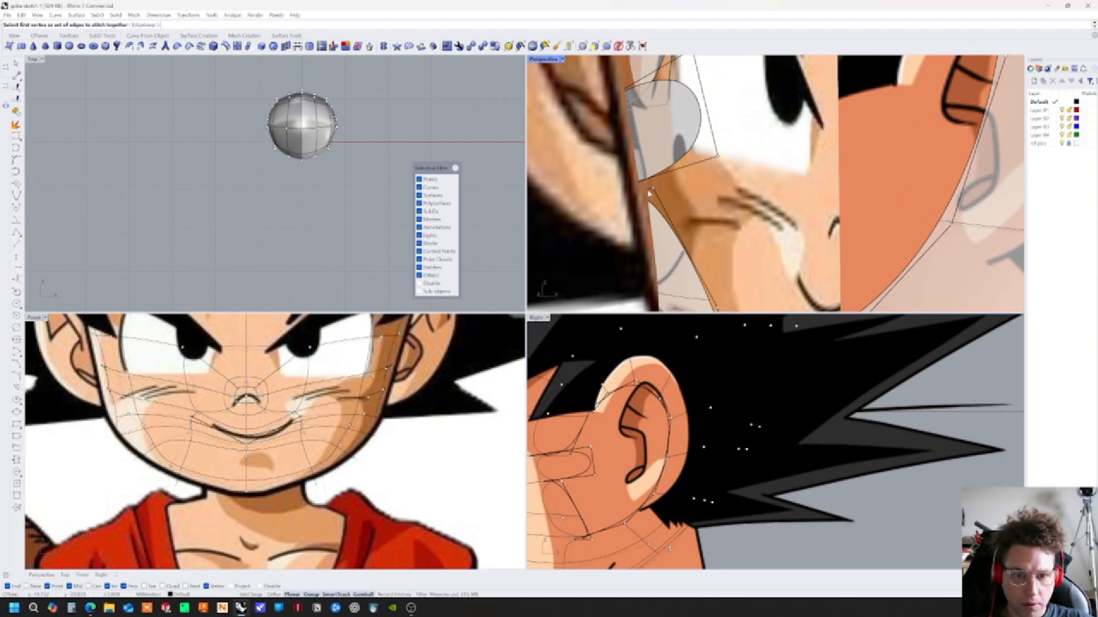
{"action": "left_click", "coordinate": [650, 191]}
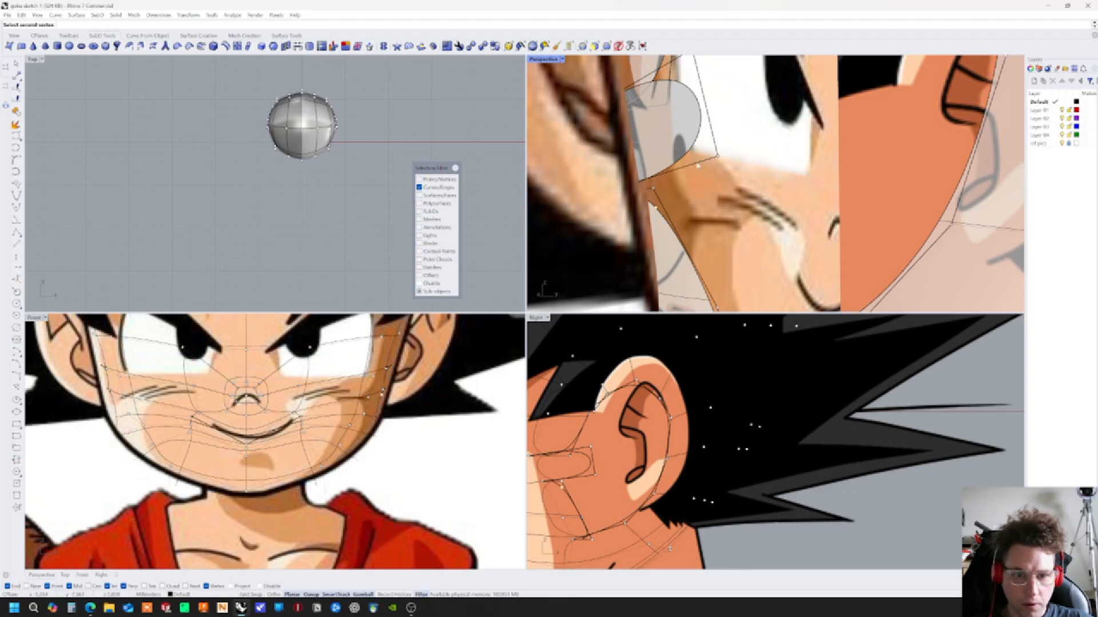
{"action": "left_click", "coordinate": [712, 160]}
{"action": "key", "text": "Return"}
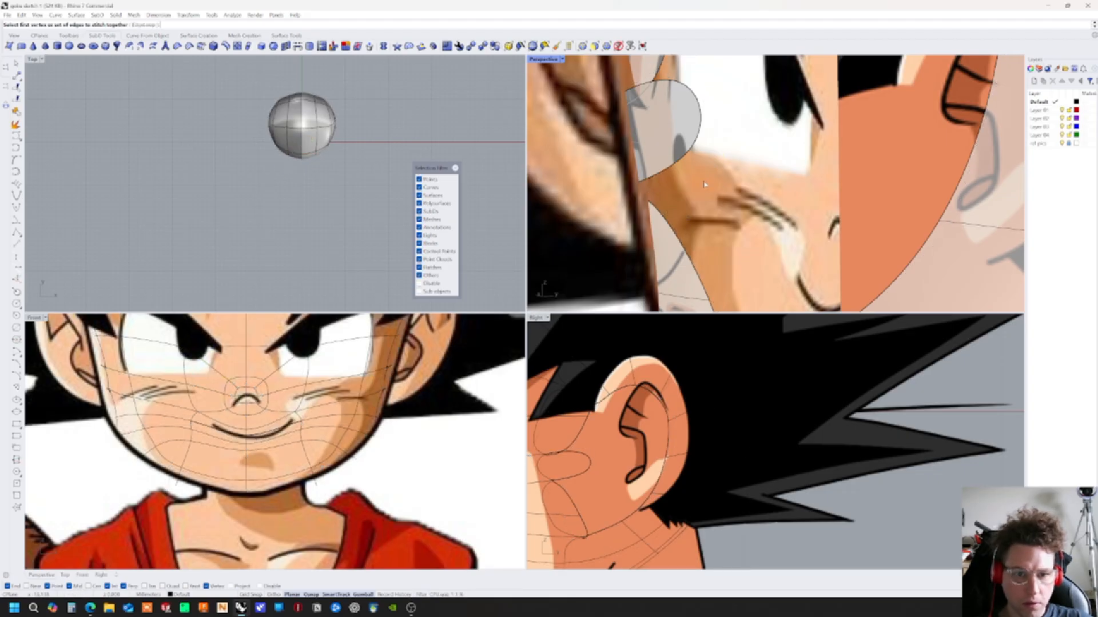
{"action": "key", "text": "Escape"}
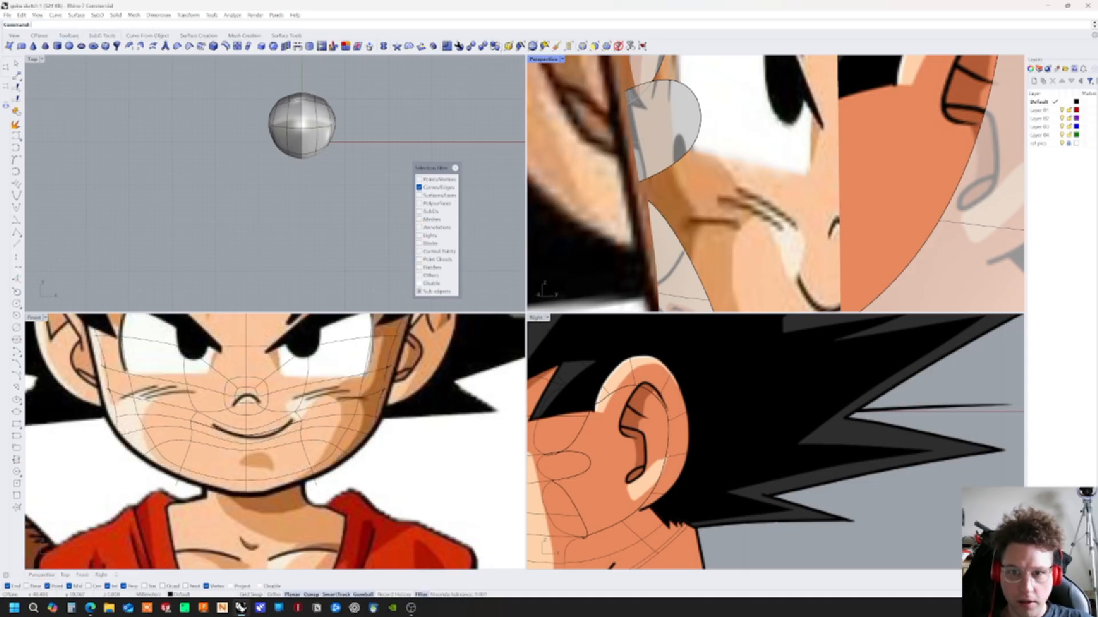
Switch the SubD to flat display and stitch the extruded lower face to the lower corner of the middle strip
{"action": "left_click", "coordinate": [495, 46]}
{"action": "key", "text": "Tab"}
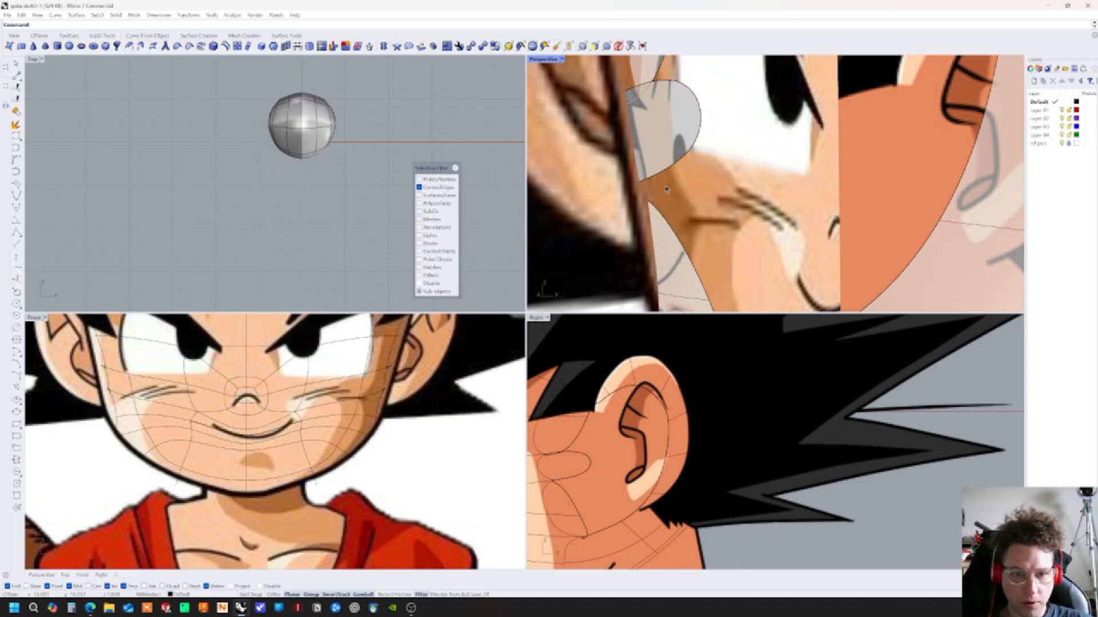
{"action": "key", "text": "Tab"}
{"action": "left_click", "coordinate": [478, 113]}
{"action": "left_click", "coordinate": [297, 46]}
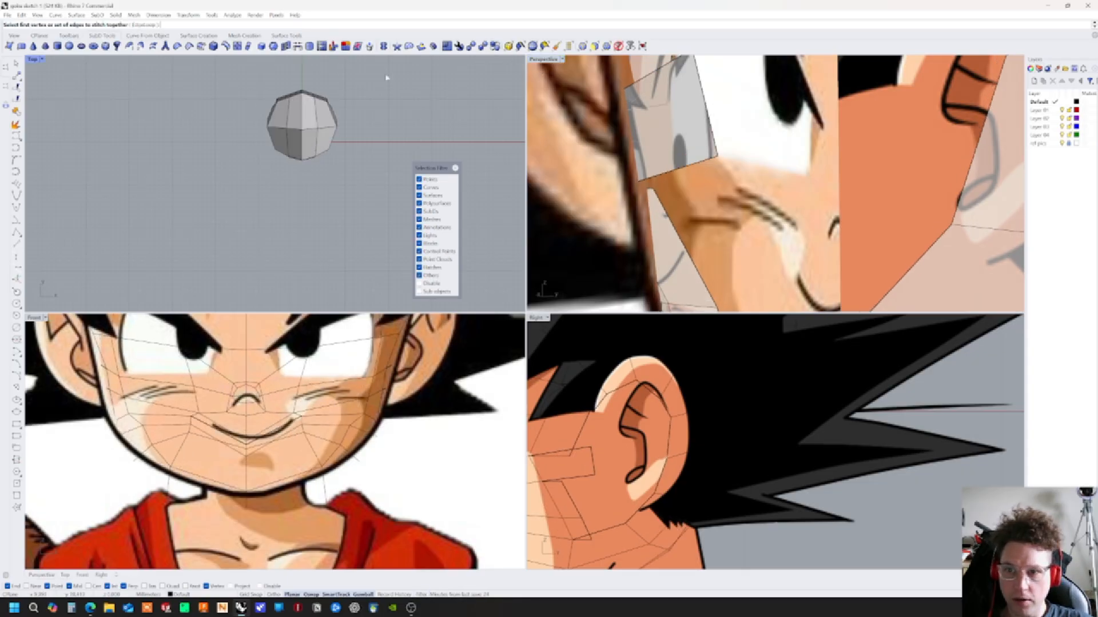
{"action": "left_click", "coordinate": [674, 174]}
{"action": "key", "text": "Return"}
{"action": "left_click", "coordinate": [651, 191]}
{"action": "right_click_drag", "start_coordinate": [651, 191], "coordinate": [652, 184]}
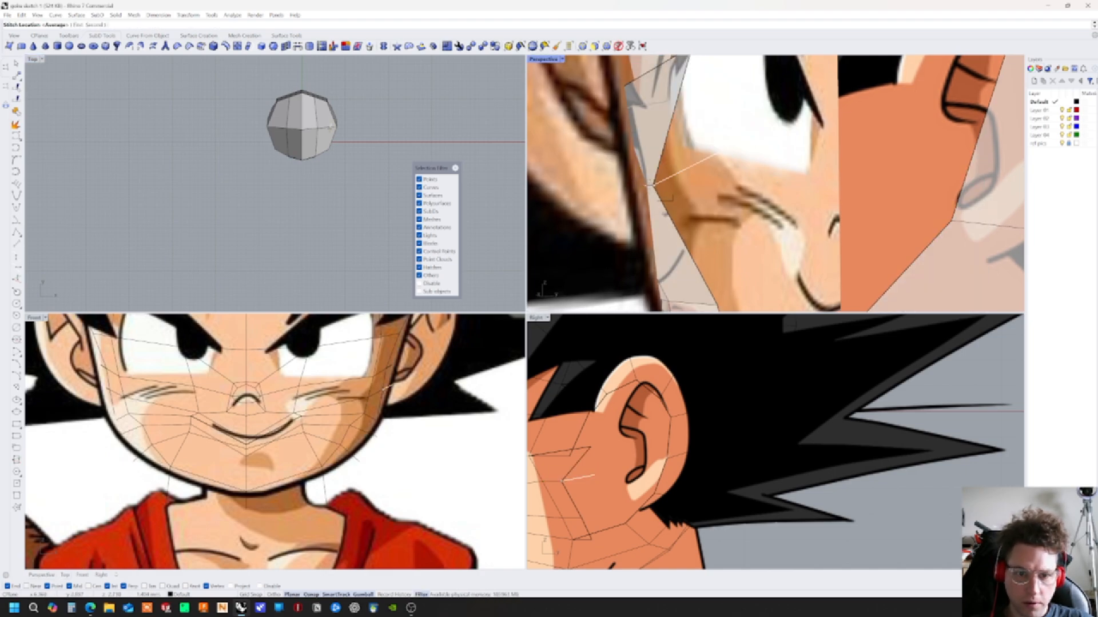
{"action": "key", "text": "Return"}
{"action": "key", "text": "Return"}
Stitch the lower end of the extruded lower face to the jaw faces beneath the ear opening
{"action": "scroll", "coordinate": [737, 152], "scroll_direction": "down", "scroll_amount": 5}
{"action": "scroll", "coordinate": [750, 223], "scroll_direction": "up", "scroll_amount": 3}
{"action": "right_click_drag", "start_coordinate": [750, 223], "coordinate": [788, 221]}
{"action": "key", "text": "Return"}
{"action": "left_click", "coordinate": [797, 211]}
{"action": "key", "text": "Return"}
{"action": "left_click", "coordinate": [823, 191]}
{"action": "key", "text": "Return"}
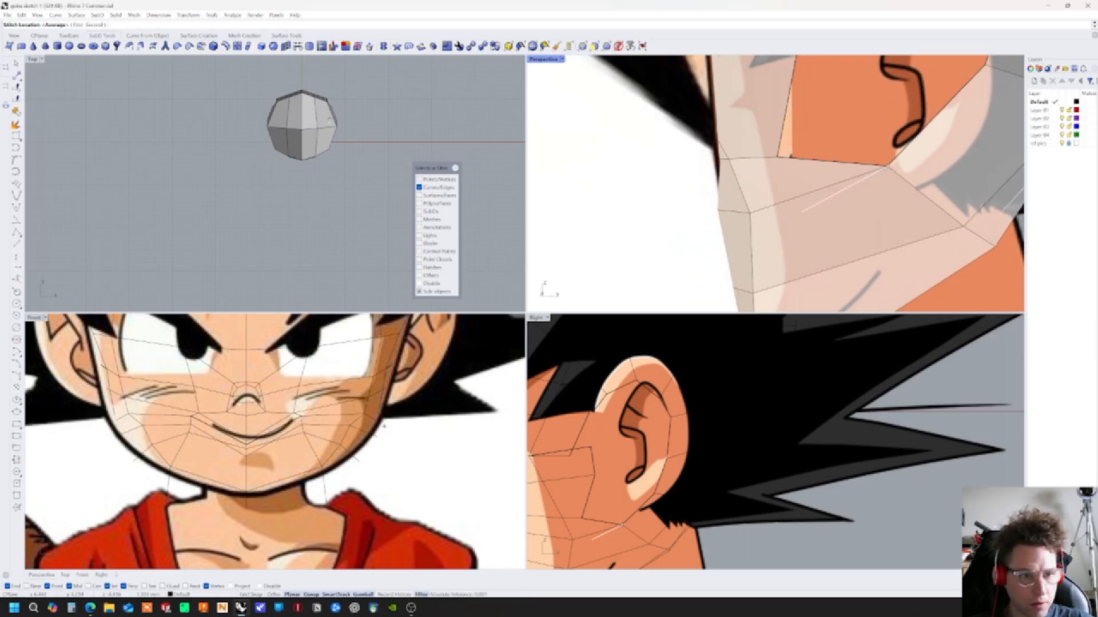
{"action": "left_click", "coordinate": [898, 162]}
Stitch the upper edges of the middle strip to the matching edges of the extruded upper face
{"action": "right_click_drag", "start_coordinate": [904, 165], "coordinate": [675, 192]}
{"action": "key", "text": "Return"}
{"action": "left_click", "coordinate": [675, 192]}
{"action": "key", "text": "Return"}
{"action": "left_click", "coordinate": [719, 214]}
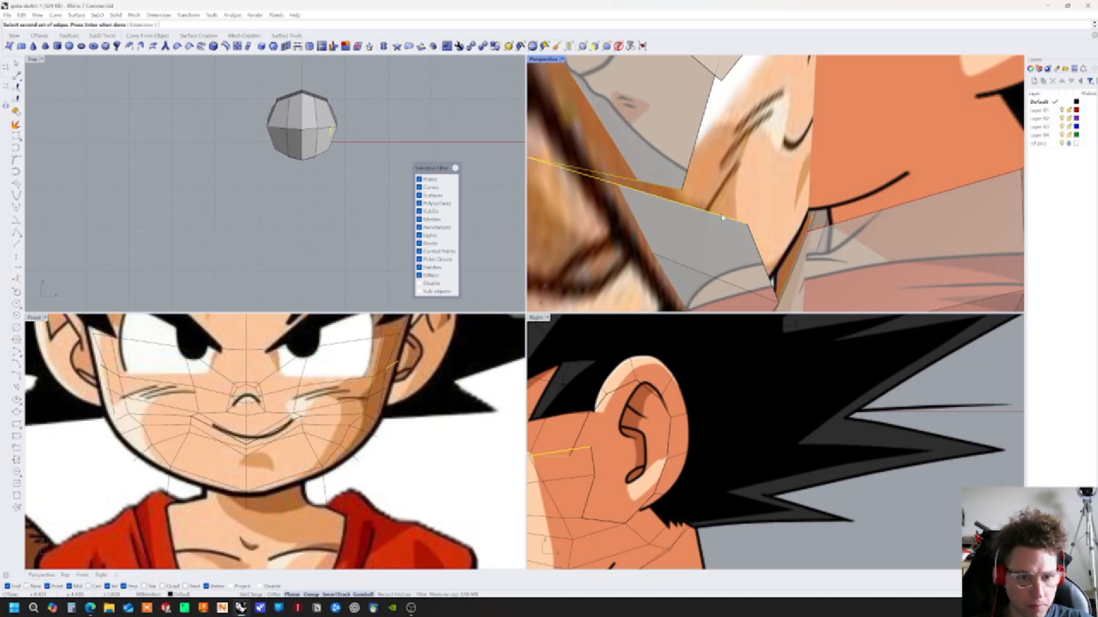
{"action": "key", "text": "Return"}
{"action": "left_click", "coordinate": [747, 225]}
{"action": "right_click_drag", "start_coordinate": [747, 225], "coordinate": [741, 230]}
Stitch the remaining upper gap closed at the front upper corner of the ear opening
{"action": "key", "text": "Return"}
{"action": "left_click", "coordinate": [755, 197]}
{"action": "key", "text": "Return"}
{"action": "left_click", "coordinate": [733, 278]}
{"action": "key", "text": "Return"}
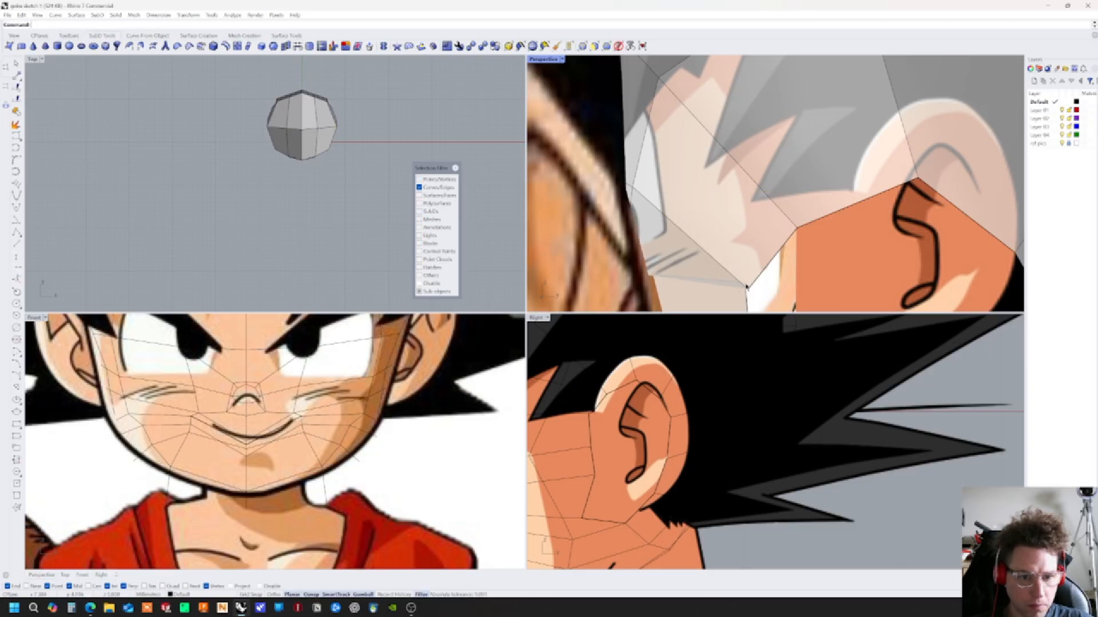
Select the upper front vertex of the ear opening and move it slightly downward
{"action": "left_click", "coordinate": [716, 297]}
{"action": "left_click", "coordinate": [745, 285]}
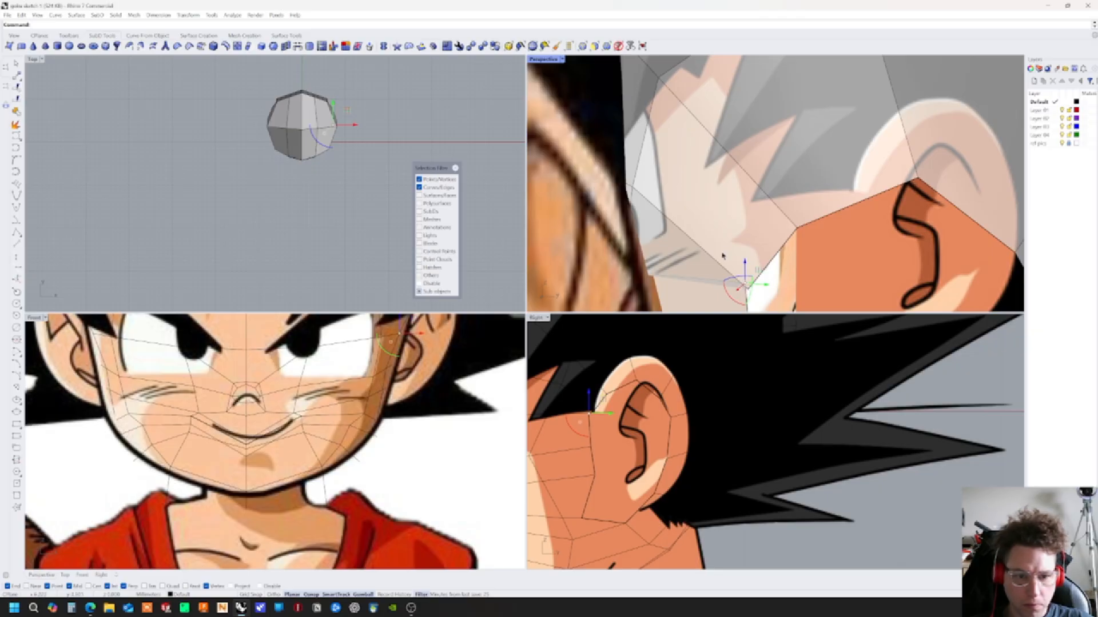
{"action": "left_click_drag", "start_coordinate": [745, 263], "coordinate": [746, 295]}
{"action": "right_click_drag", "start_coordinate": [745, 295], "coordinate": [741, 196]}
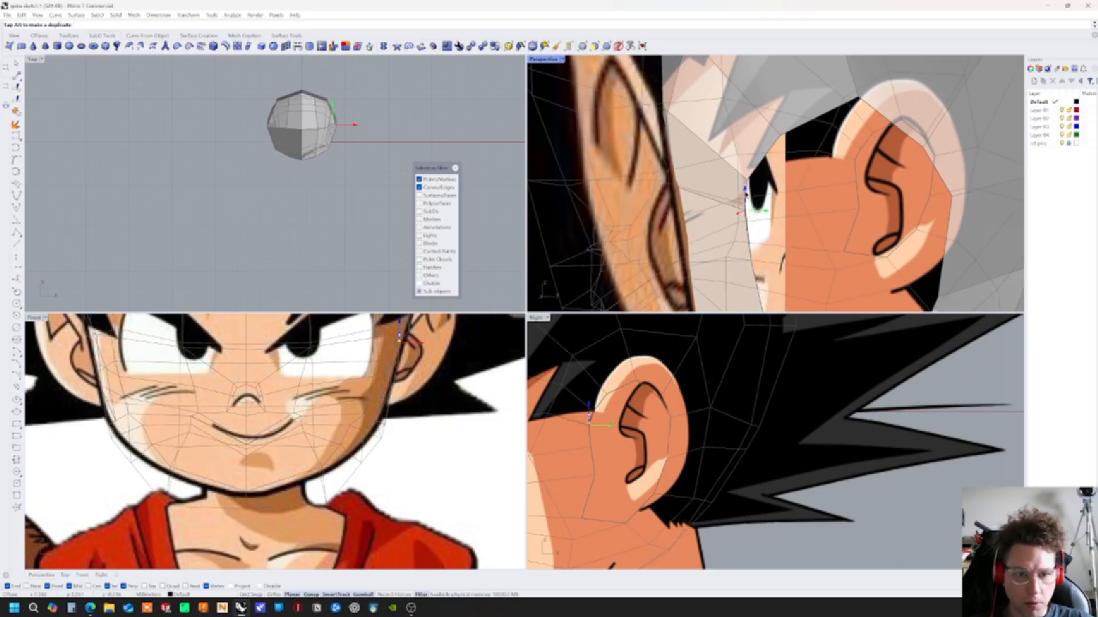
Lift the selection filter restriction and turn on the control points of the head SubD
{"action": "key", "text": "F10"}
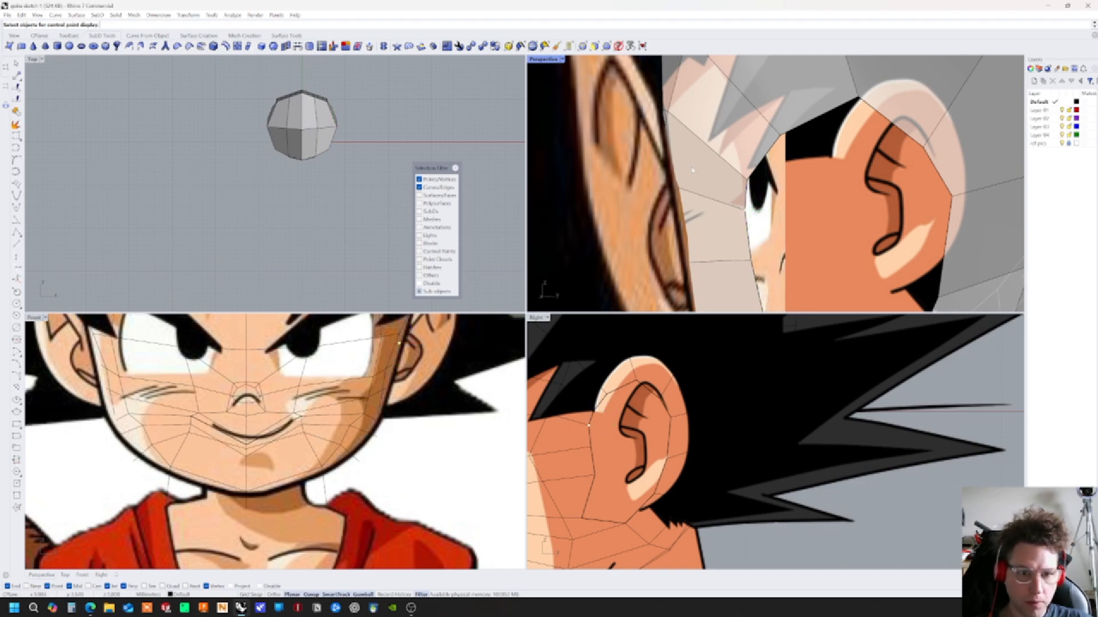
{"action": "key", "text": "Escape"}
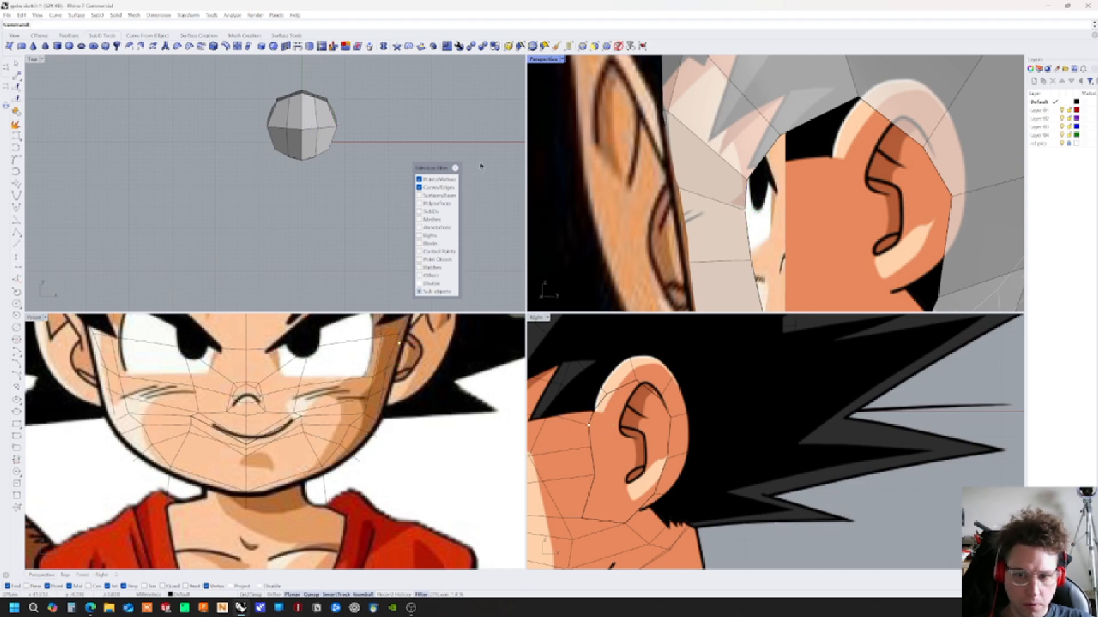
{"action": "left_click", "coordinate": [618, 46]}
{"action": "left_click", "coordinate": [763, 124]}
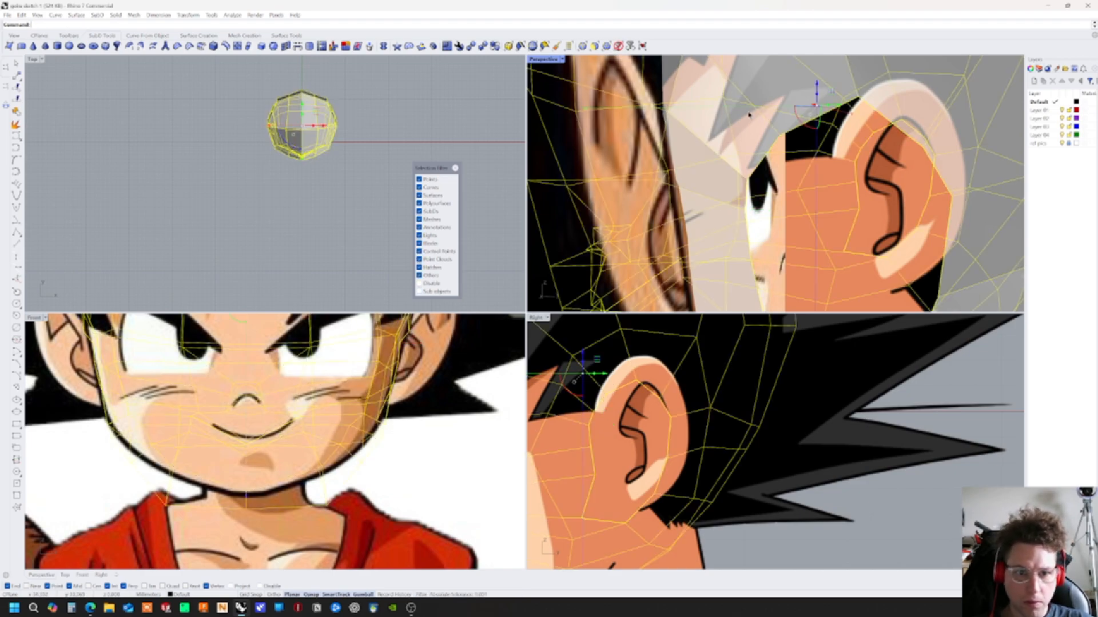
{"action": "key", "text": "F10"}
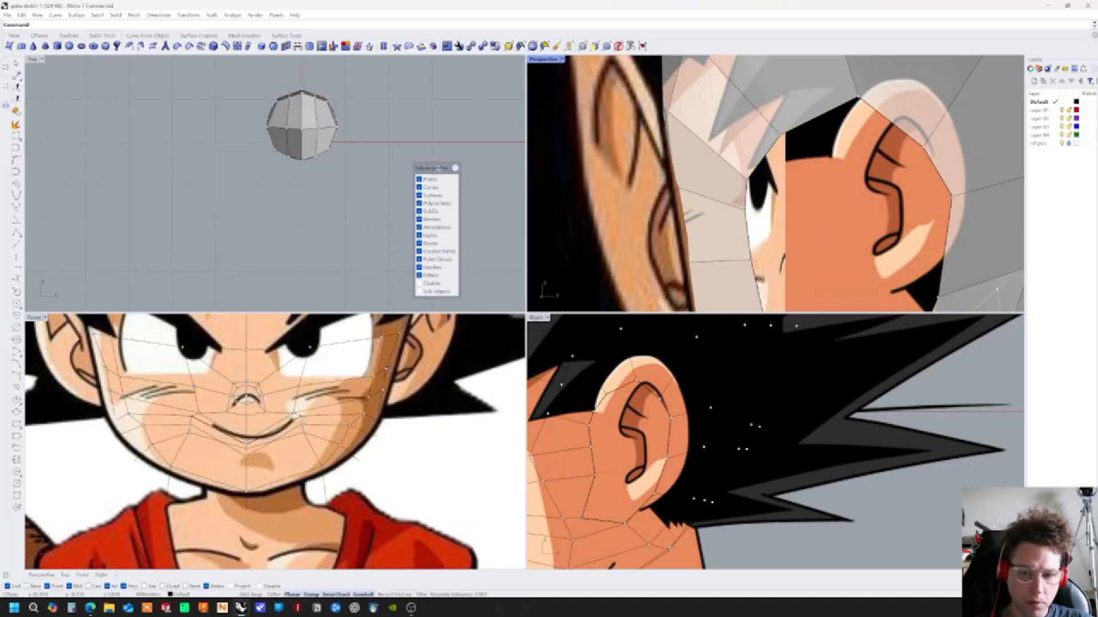
{"action": "left_click", "coordinate": [439, 126]}
Move the lower front vertex of the ear opening up and back toward the ear, and clear the selection
{"action": "left_click", "coordinate": [730, 179]}
{"action": "right_click_drag", "start_coordinate": [731, 179], "coordinate": [709, 240]}
{"action": "key", "text": "F10"}
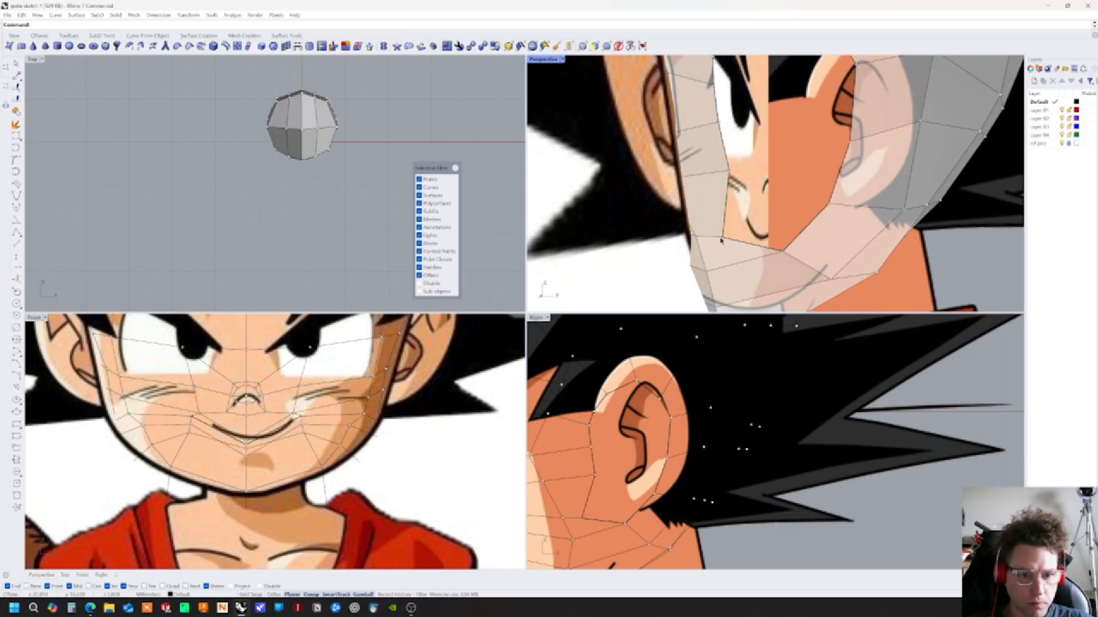
{"action": "left_click", "coordinate": [721, 240]}
{"action": "key", "text": "Return"}
{"action": "left_click_drag", "start_coordinate": [592, 488], "coordinate": [642, 506]}
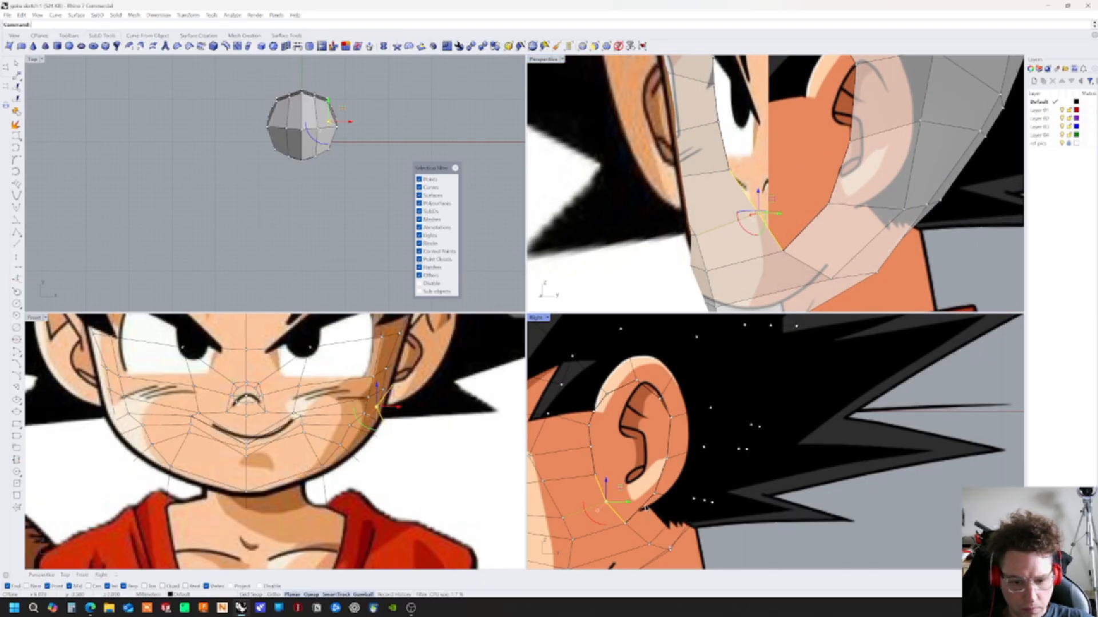
{"action": "left_click", "coordinate": [627, 524]}
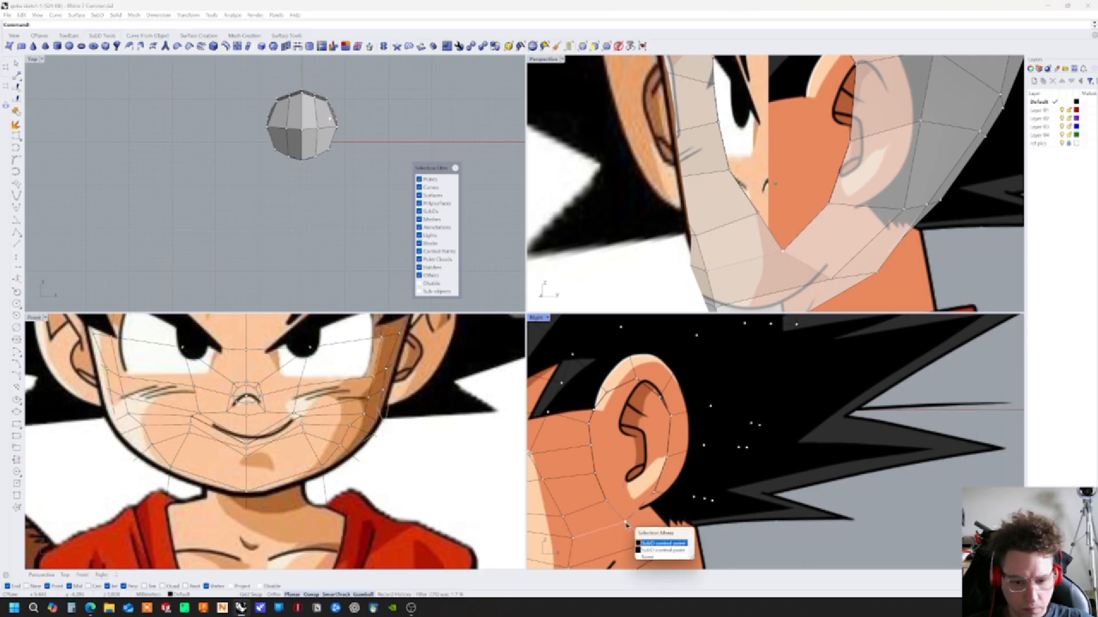
{"action": "key", "text": "Escape"}
In the side view, move the temple vertex in front of the ear forward and select the vertex below it
{"action": "right_click_drag", "start_coordinate": [560, 458], "coordinate": [683, 459]}
{"action": "left_click", "coordinate": [656, 458]}
{"action": "left_click", "coordinate": [672, 461]}
{"action": "left_click_drag", "start_coordinate": [671, 443], "coordinate": [681, 443]}
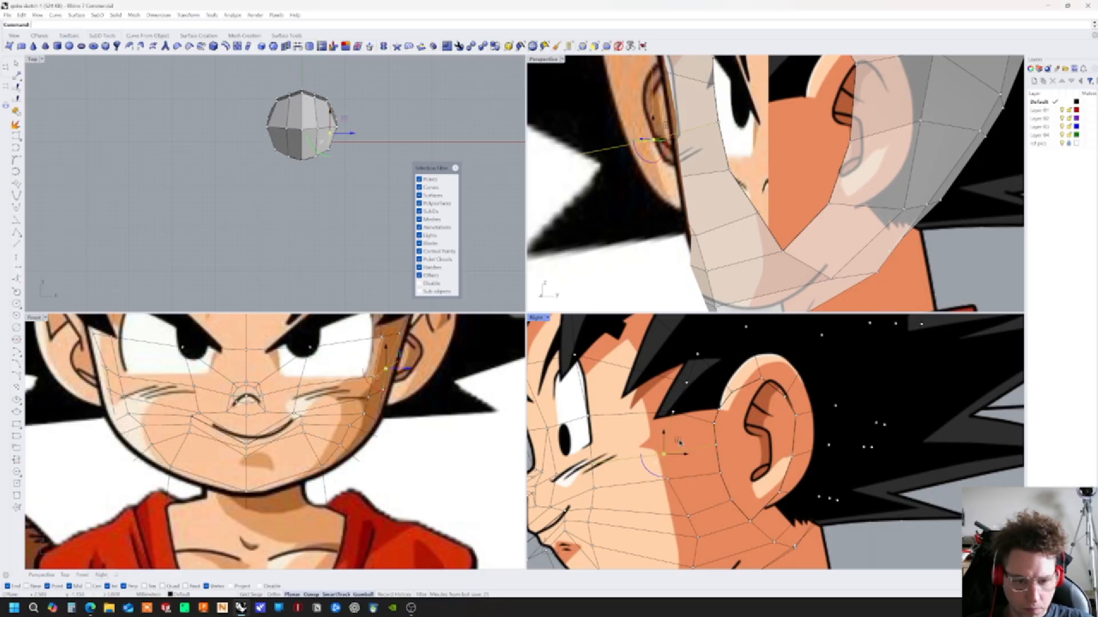
{"action": "left_click", "coordinate": [689, 387]}
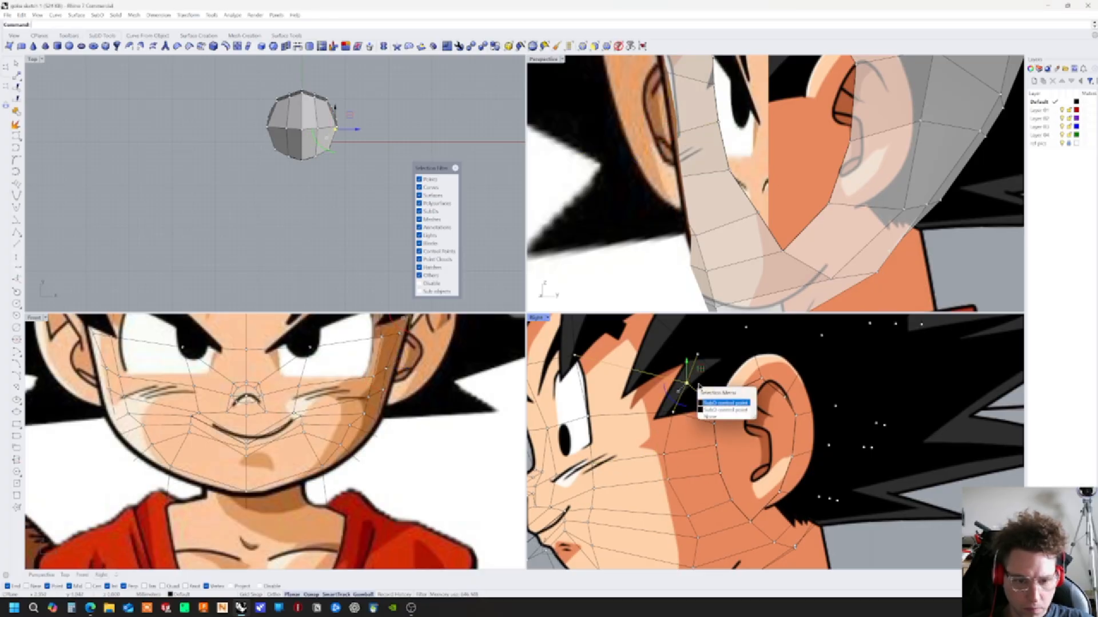
{"action": "left_click", "coordinate": [702, 389]}
{"action": "left_click_drag", "start_coordinate": [685, 370], "coordinate": [676, 367]}
{"action": "left_click", "coordinate": [675, 412]}
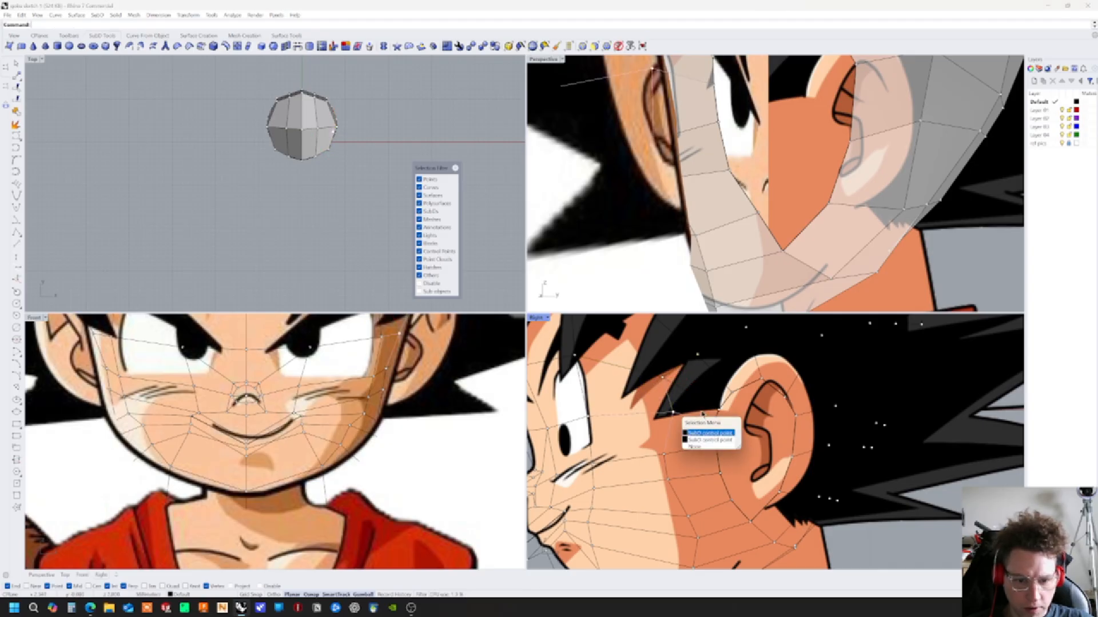
{"action": "left_click", "coordinate": [708, 433]}
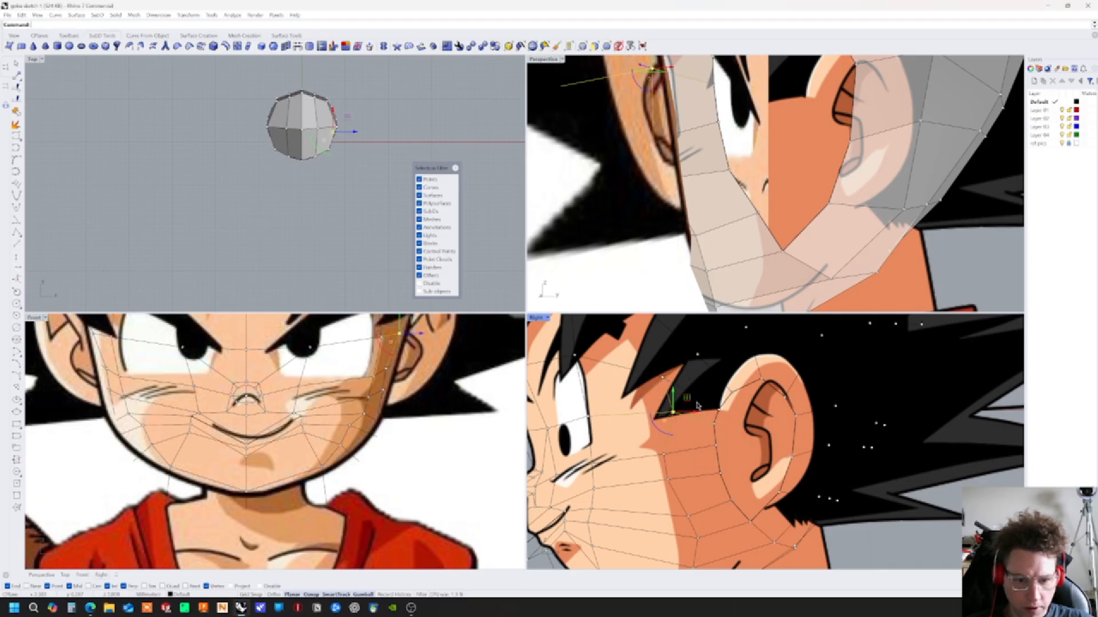
Shift the cheek vertices in front of the ear, working down the column to follow the reference's shading edge
{"action": "left_click", "coordinate": [665, 457]}
{"action": "left_click", "coordinate": [701, 478]}
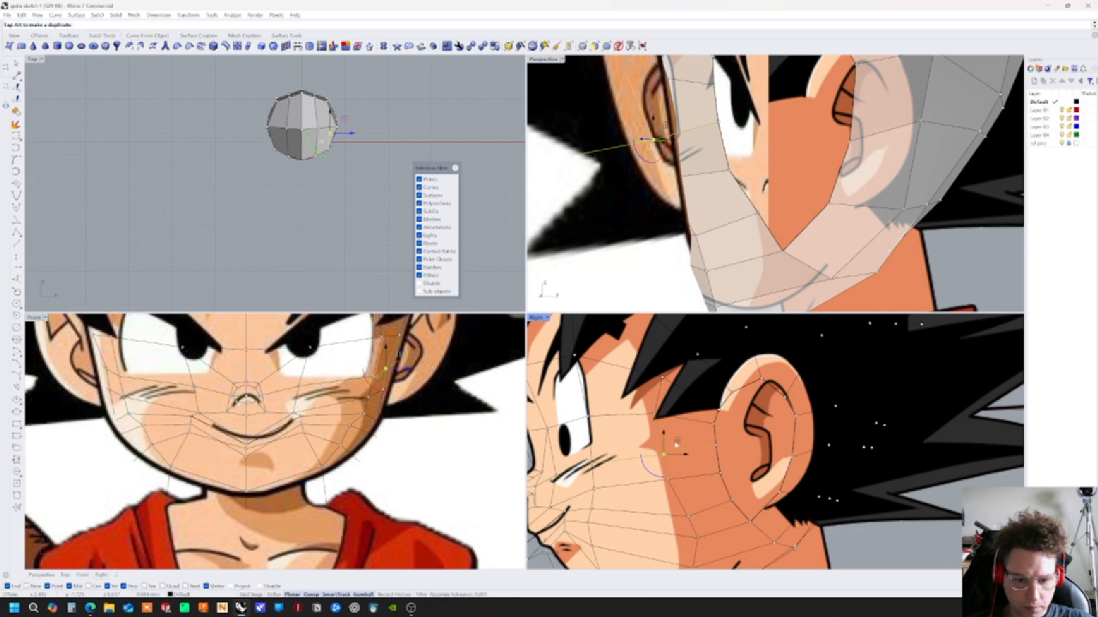
{"action": "left_click", "coordinate": [676, 483]}
{"action": "left_click", "coordinate": [703, 500]}
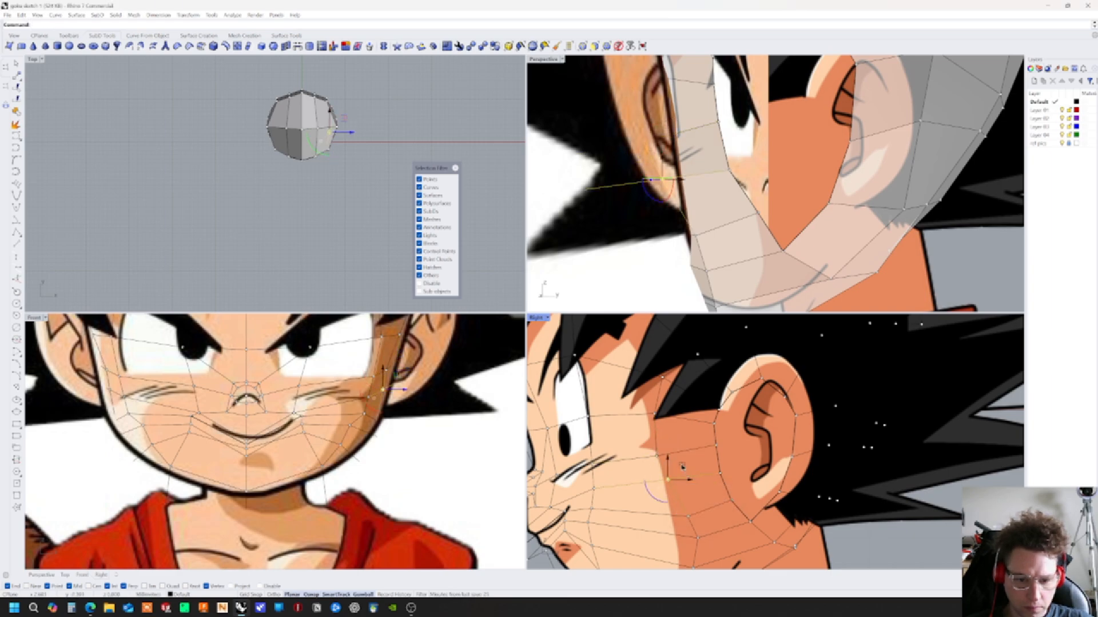
{"action": "left_click", "coordinate": [689, 519]}
{"action": "left_click", "coordinate": [717, 529]}
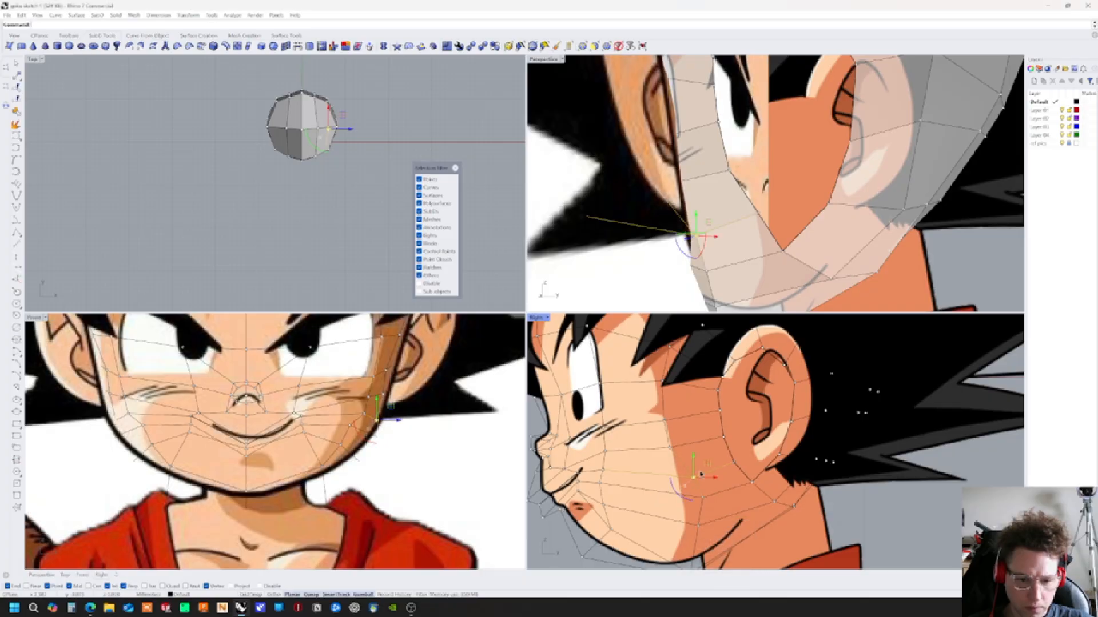
{"action": "mouse_move", "coordinate": [706, 469]}
{"action": "left_mouse_down"}
{"action": "mouse_move", "coordinate": [695, 470]}
{"action": "mouse_move", "coordinate": [699, 489]}
{"action": "left_mouse_up"}
Move the two lowest vertices of the cheek column down and forward along the jaw in the side view
{"action": "left_click", "coordinate": [704, 497]}
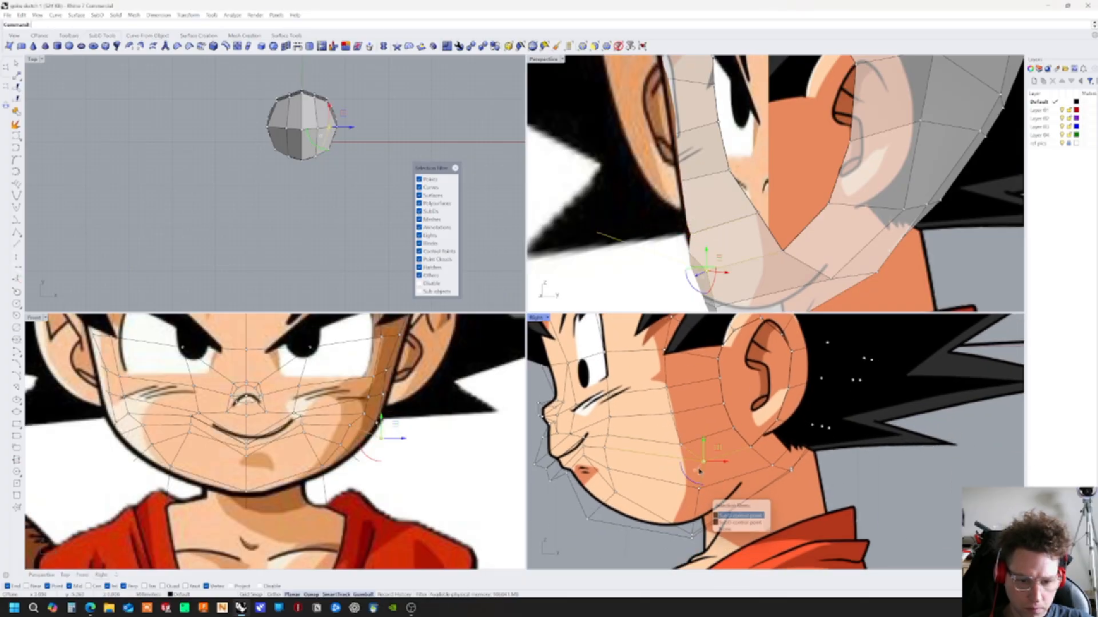
{"action": "left_click", "coordinate": [737, 517]}
{"action": "left_click_drag", "start_coordinate": [715, 459], "coordinate": [707, 495]}
{"action": "left_click", "coordinate": [701, 491]}
{"action": "left_click", "coordinate": [737, 508]}
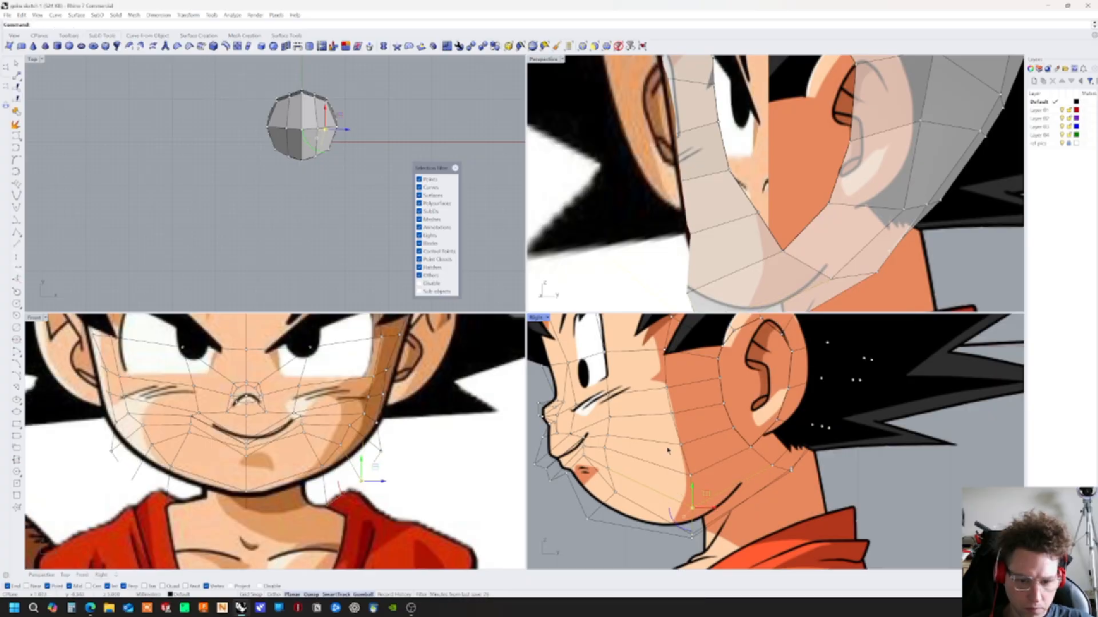
Clear the vertex selection and hide the reference image layer
{"action": "right_click_drag", "start_coordinate": [632, 486], "coordinate": [648, 492]}
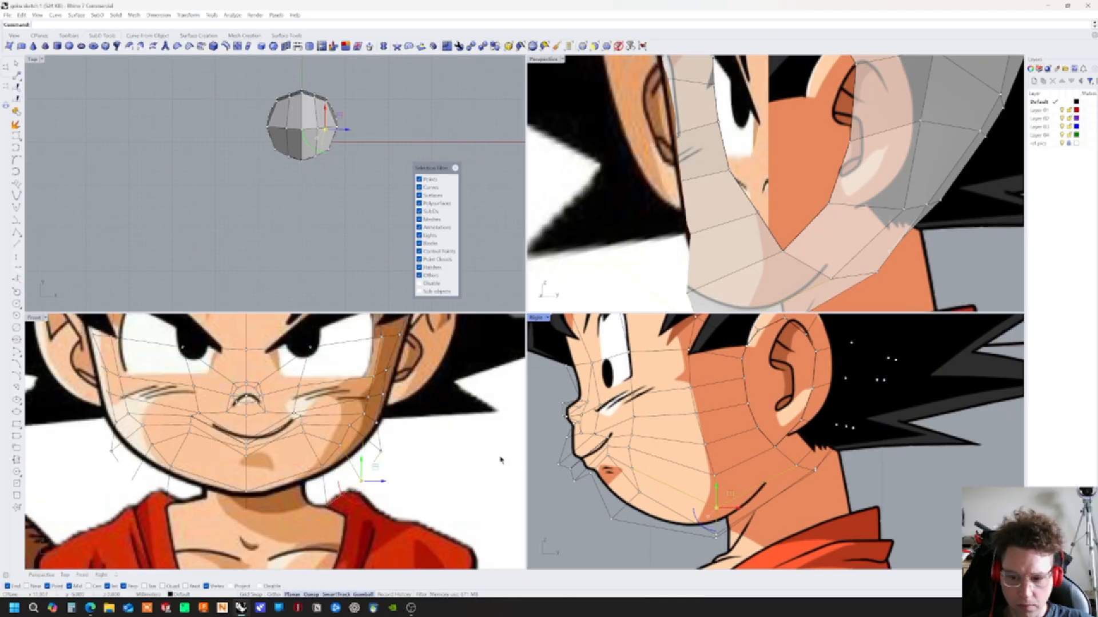
{"action": "left_click", "coordinate": [438, 453]}
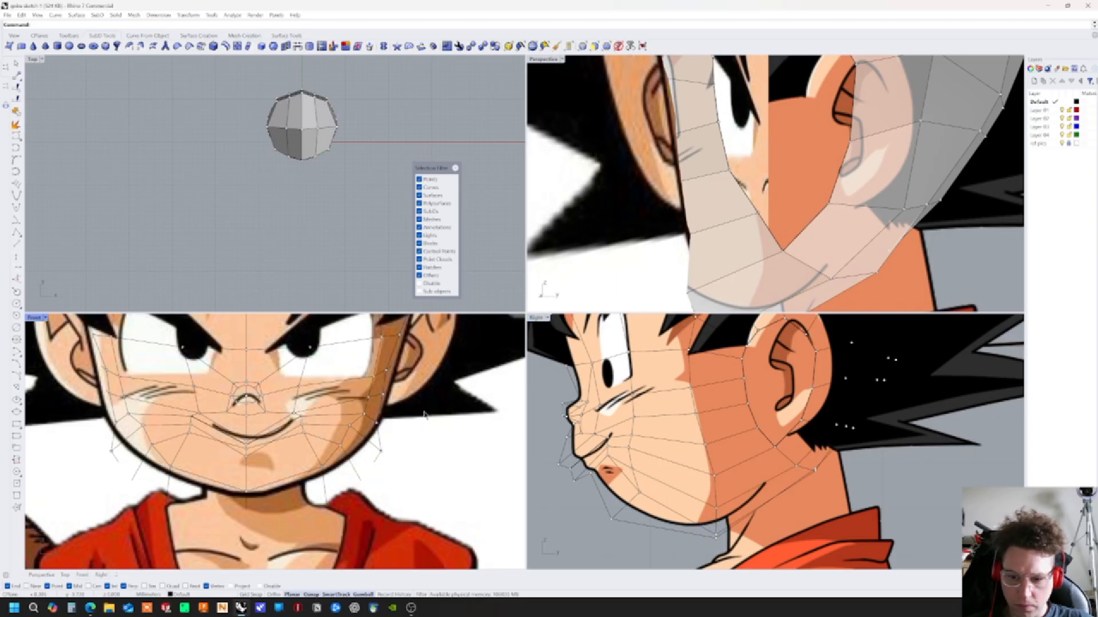
{"action": "scroll", "coordinate": [760, 270], "scroll_direction": "down", "scroll_amount": 4}
{"action": "right_click_drag", "start_coordinate": [760, 269], "coordinate": [906, 241]}
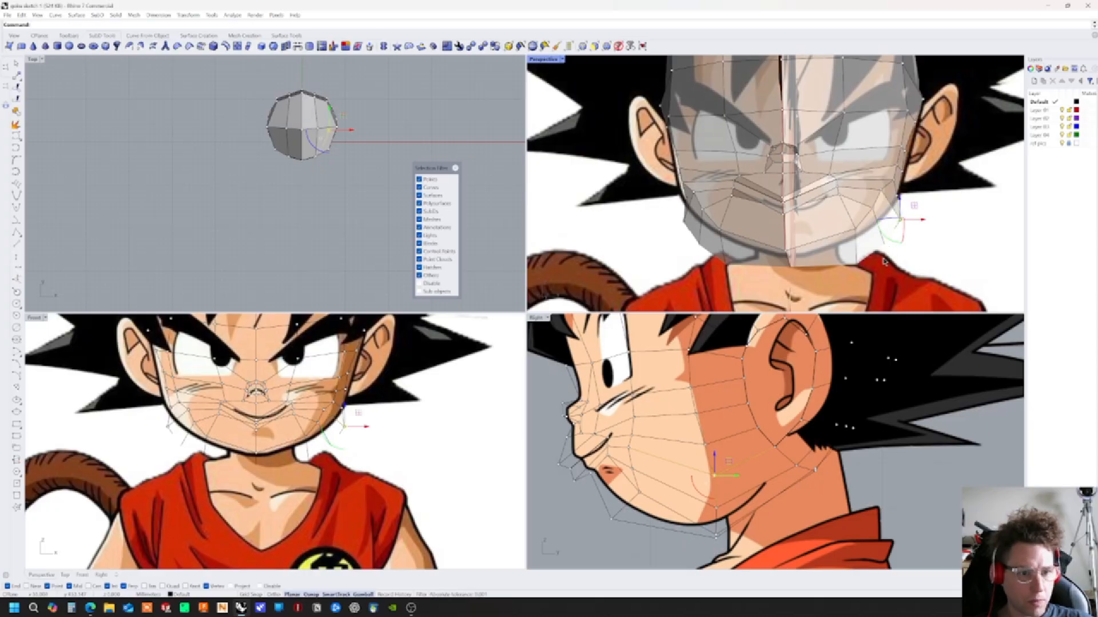
{"action": "scroll", "coordinate": [892, 241], "scroll_direction": "up", "scroll_amount": 2}
{"action": "left_click", "coordinate": [889, 246]}
{"action": "left_click", "coordinate": [934, 261]}
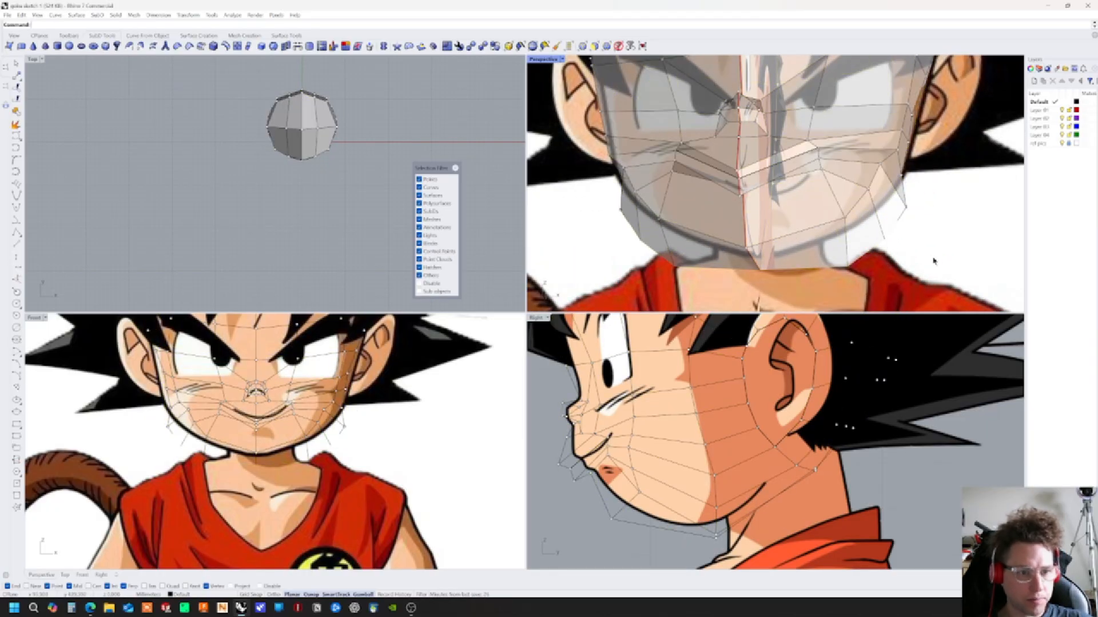
{"action": "left_click", "coordinate": [1061, 144]}
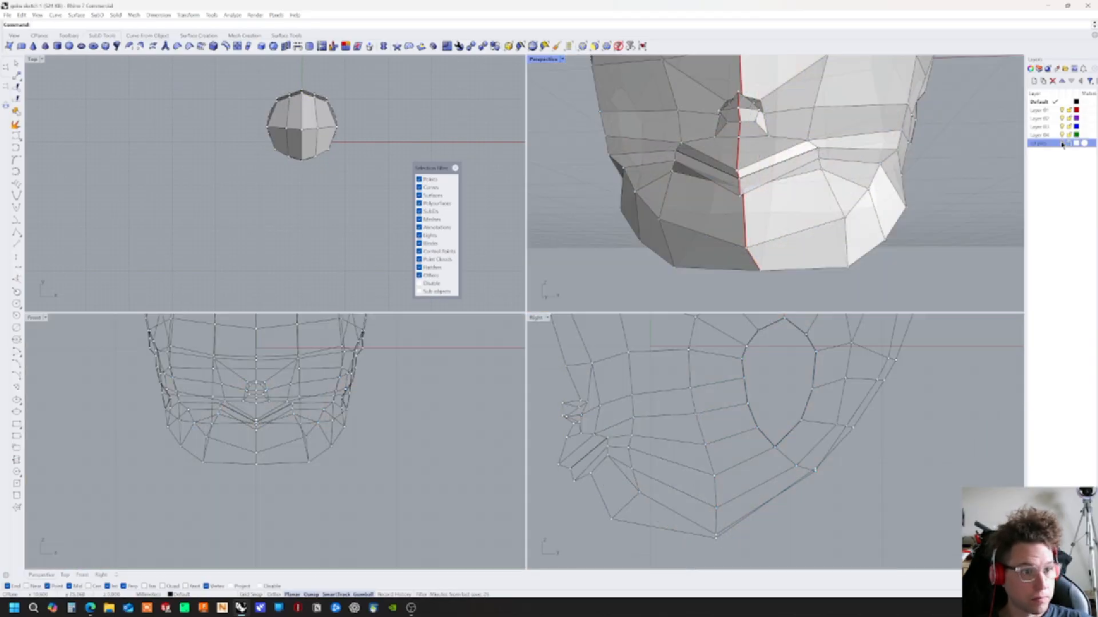
{"action": "left_click_drag", "start_coordinate": [900, 206], "coordinate": [900, 207]}
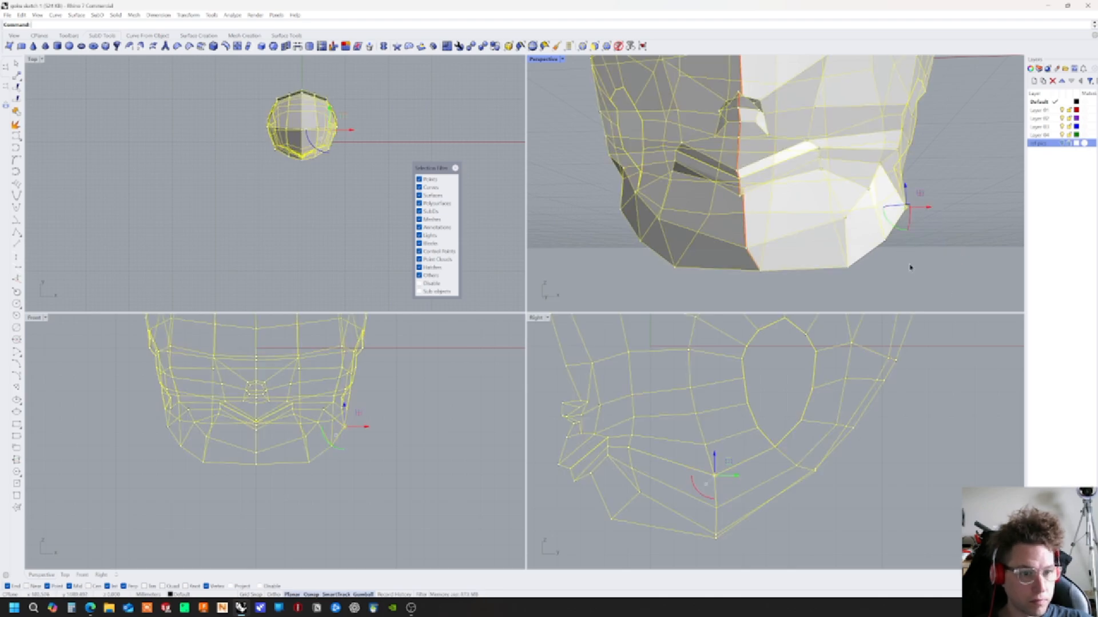
{"action": "left_click", "coordinate": [881, 286]}
{"action": "left_click_drag", "start_coordinate": [894, 250], "coordinate": [955, 208]}
{"action": "left_click", "coordinate": [924, 263]}
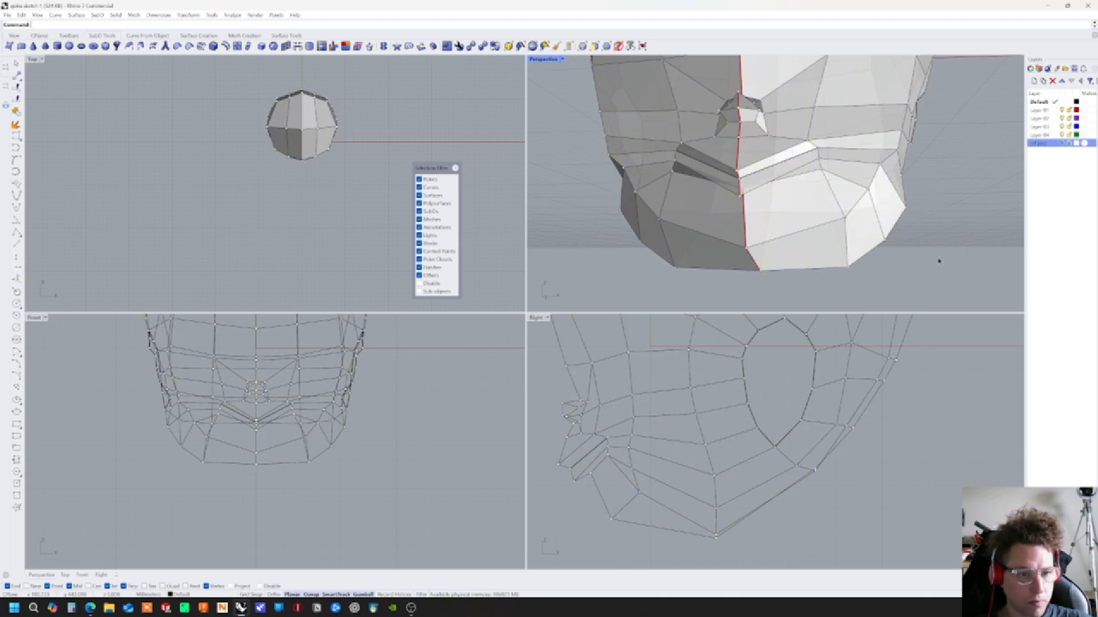
{"action": "right_click_drag", "start_coordinate": [925, 262], "coordinate": [923, 251]}
Restrict selection to vertices, select the lower jaw corner vertices except the one below the ear, and move them up and inward
{"action": "left_click", "coordinate": [607, 47]}
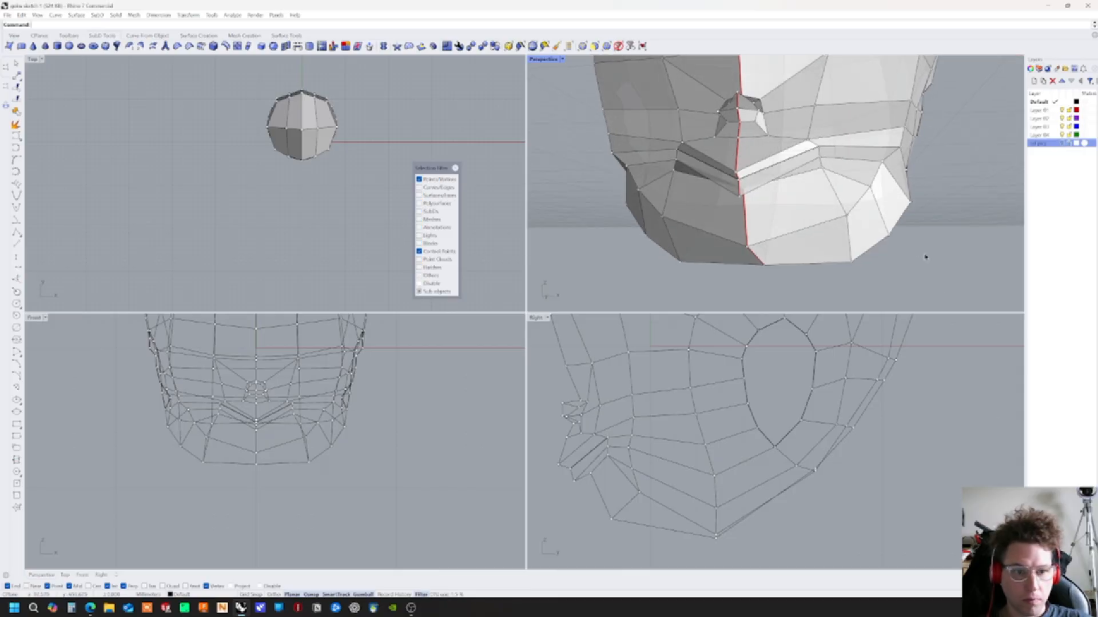
{"action": "left_click_drag", "start_coordinate": [948, 202], "coordinate": [856, 300]}
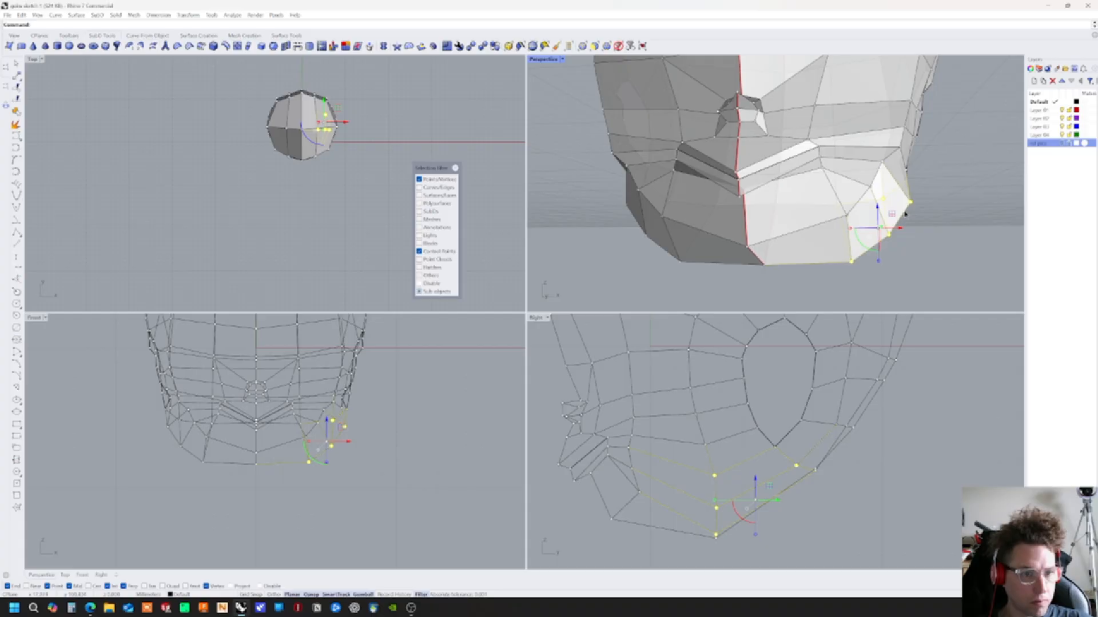
{"action": "mouse_move", "coordinate": [893, 221]}
{"action": "right_mouse_down"}
{"action": "mouse_move", "coordinate": [905, 237]}
{"action": "mouse_move", "coordinate": [886, 229]}
{"action": "mouse_move", "coordinate": [896, 235]}
{"action": "right_mouse_up"}
{"action": "left_click", "coordinate": [878, 175], "text": "ctrl"}
{"action": "right_click_drag", "start_coordinate": [843, 222], "coordinate": [849, 228]}
{"action": "left_click_drag", "start_coordinate": [786, 224], "coordinate": [772, 225]}
{"action": "right_click_drag", "start_coordinate": [772, 225], "coordinate": [745, 216]}
{"action": "left_click_drag", "start_coordinate": [745, 212], "coordinate": [746, 195]}
{"action": "right_click_drag", "start_coordinate": [746, 195], "coordinate": [681, 223]}
{"action": "left_click_drag", "start_coordinate": [744, 240], "coordinate": [750, 242]}
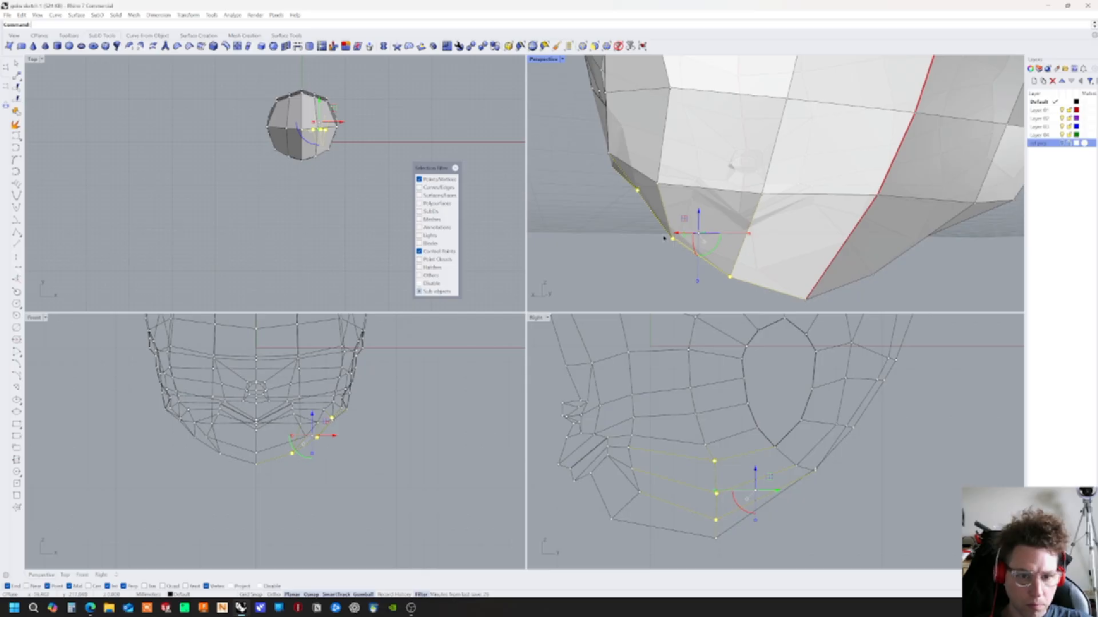
{"action": "left_click_drag", "start_coordinate": [674, 234], "coordinate": [661, 234]}
Nudge a single vertex on the lower jaw and clear the selection
{"action": "right_click_drag", "start_coordinate": [661, 234], "coordinate": [805, 214]}
{"action": "left_click", "coordinate": [814, 214]}
{"action": "left_click_drag", "start_coordinate": [799, 214], "coordinate": [816, 219]}
{"action": "right_click_drag", "start_coordinate": [816, 219], "coordinate": [706, 241]}
{"action": "left_click", "coordinate": [687, 231]}
{"action": "key", "text": "Escape"}
Switch the head to smooth display and adjust the front cheek vertex beside the mouth corner
{"action": "left_click", "coordinate": [495, 46]}
{"action": "right_click_drag", "start_coordinate": [874, 246], "coordinate": [762, 213]}
{"action": "left_click", "coordinate": [765, 207]}
{"action": "left_click_drag", "start_coordinate": [774, 195], "coordinate": [780, 200]}
{"action": "right_click_drag", "start_coordinate": [812, 207], "coordinate": [772, 200]}
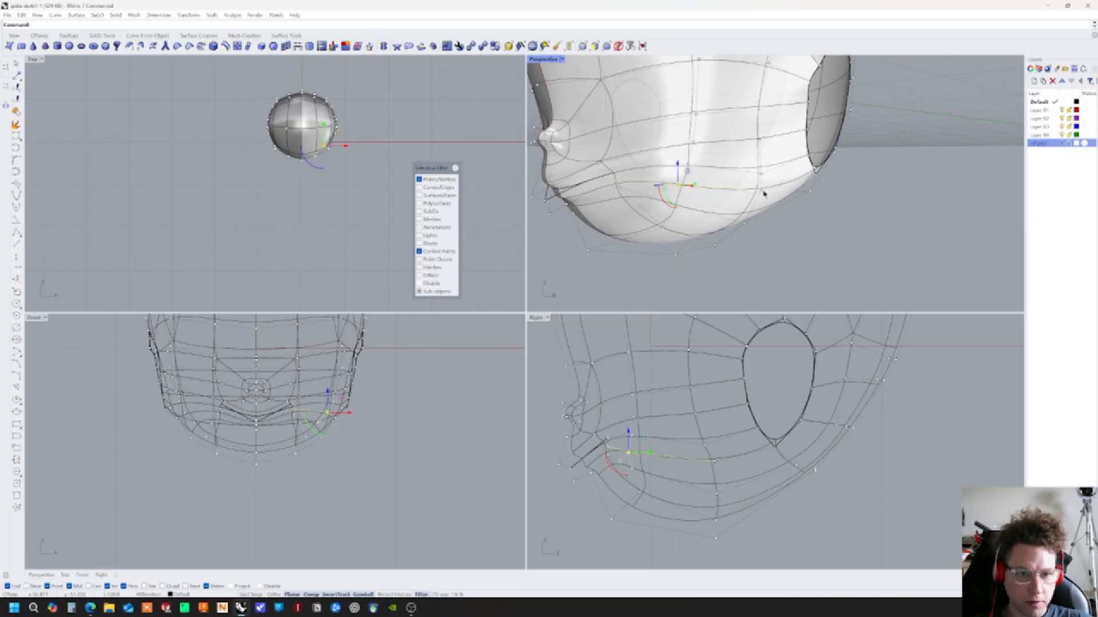
Pull the jaw vertex ahead of and below the ear opening outward and slightly down
{"action": "left_click", "coordinate": [762, 192]}
{"action": "left_click", "coordinate": [714, 199]}
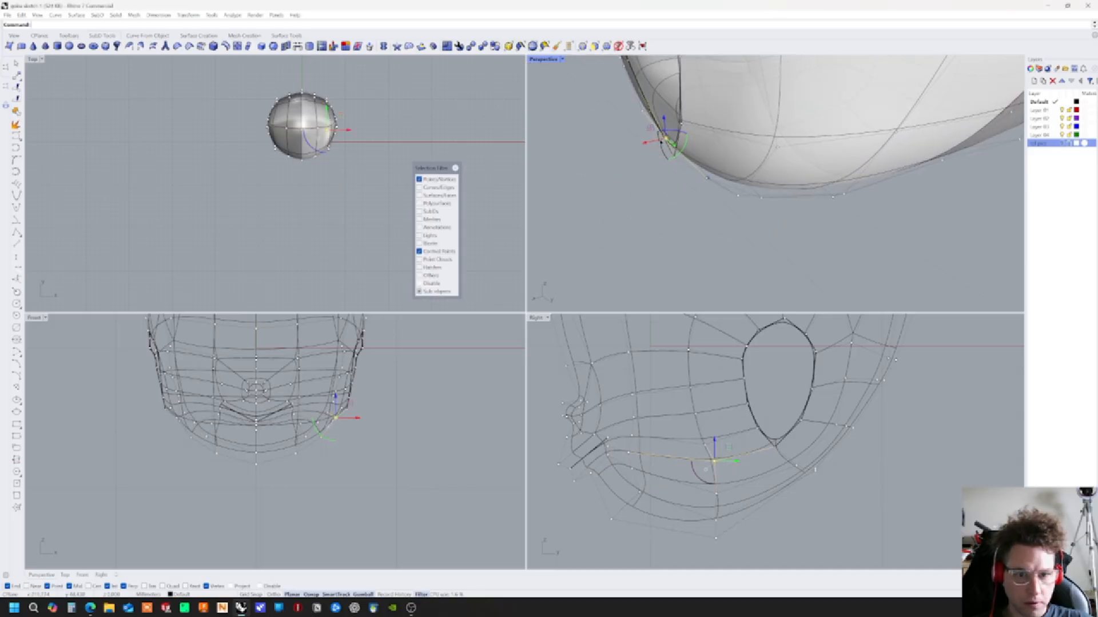
{"action": "left_click_drag", "start_coordinate": [657, 128], "coordinate": [650, 135]}
{"action": "right_click_drag", "start_coordinate": [650, 137], "coordinate": [756, 228]}
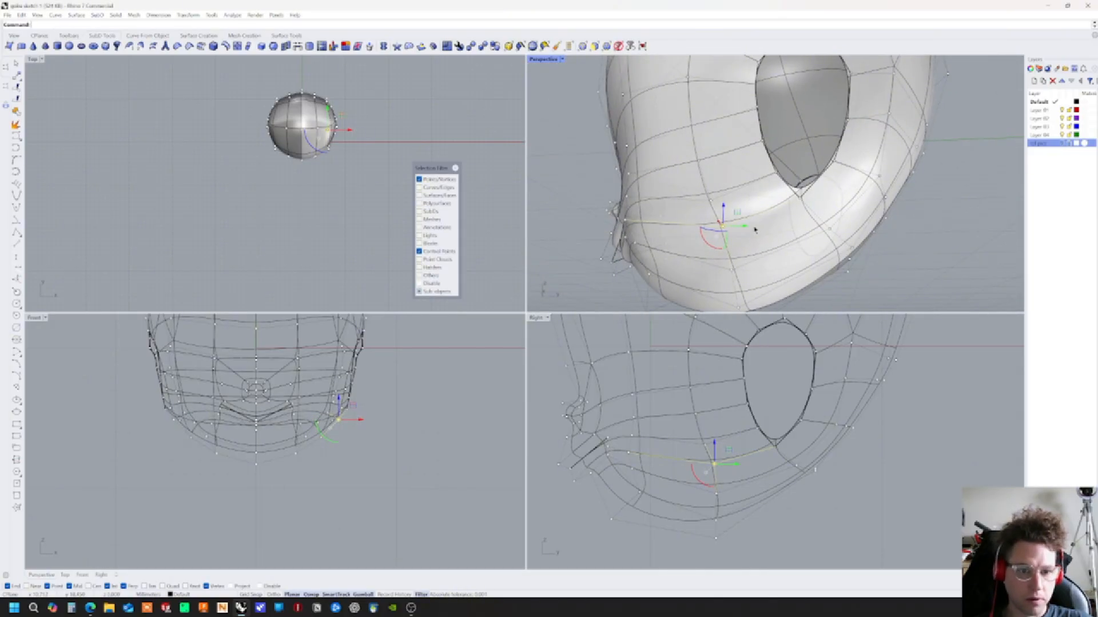
{"action": "left_click_drag", "start_coordinate": [746, 231], "coordinate": [741, 228]}
{"action": "right_click_drag", "start_coordinate": [741, 228], "coordinate": [754, 232]}
Shift a neighbouring cheek vertex in front of the ear slightly and clear the selection
{"action": "left_click", "coordinate": [898, 233]}
{"action": "left_click", "coordinate": [743, 224]}
{"action": "left_click", "coordinate": [743, 206]}
{"action": "left_click_drag", "start_coordinate": [744, 204], "coordinate": [745, 197]}
{"action": "right_click_drag", "start_coordinate": [762, 220], "coordinate": [841, 241]}
{"action": "left_click", "coordinate": [889, 265]}
Pull the upper front rim vertices of the ear opening outward and clear the selection
{"action": "right_click_drag", "start_coordinate": [888, 266], "coordinate": [646, 207]}
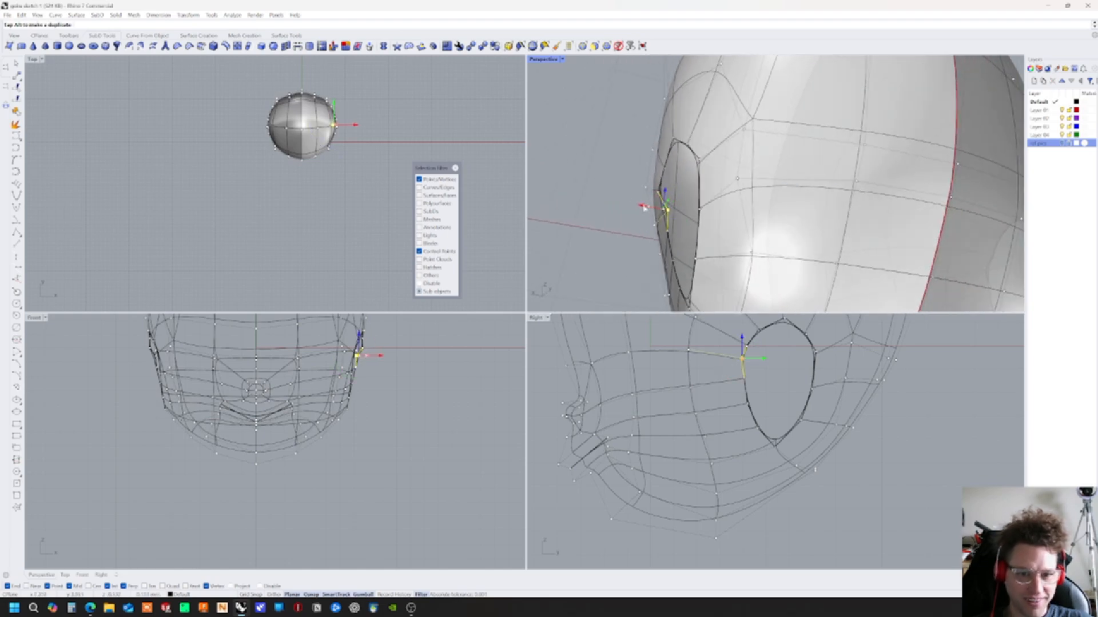
{"action": "left_click", "coordinate": [659, 167]}
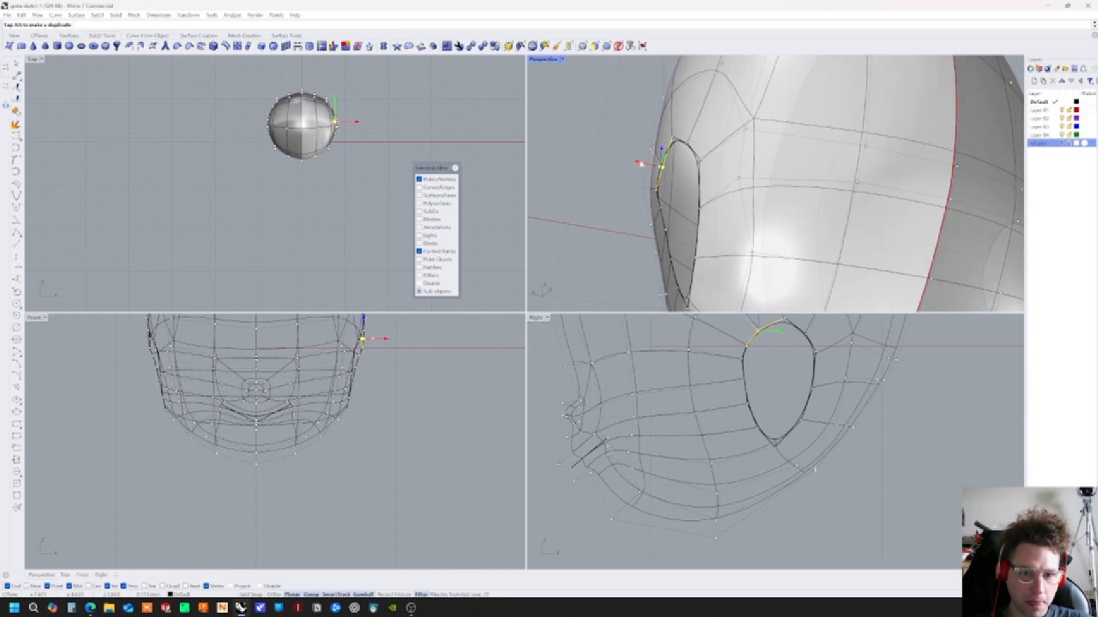
{"action": "right_click_drag", "start_coordinate": [640, 164], "coordinate": [650, 169]}
{"action": "left_click", "coordinate": [919, 252]}
Examine the smoothed head's overall shape from the front, the side and below
{"action": "right_click_drag", "start_coordinate": [919, 252], "coordinate": [914, 252]}
{"action": "scroll", "coordinate": [915, 252], "scroll_direction": "down", "scroll_amount": 6}
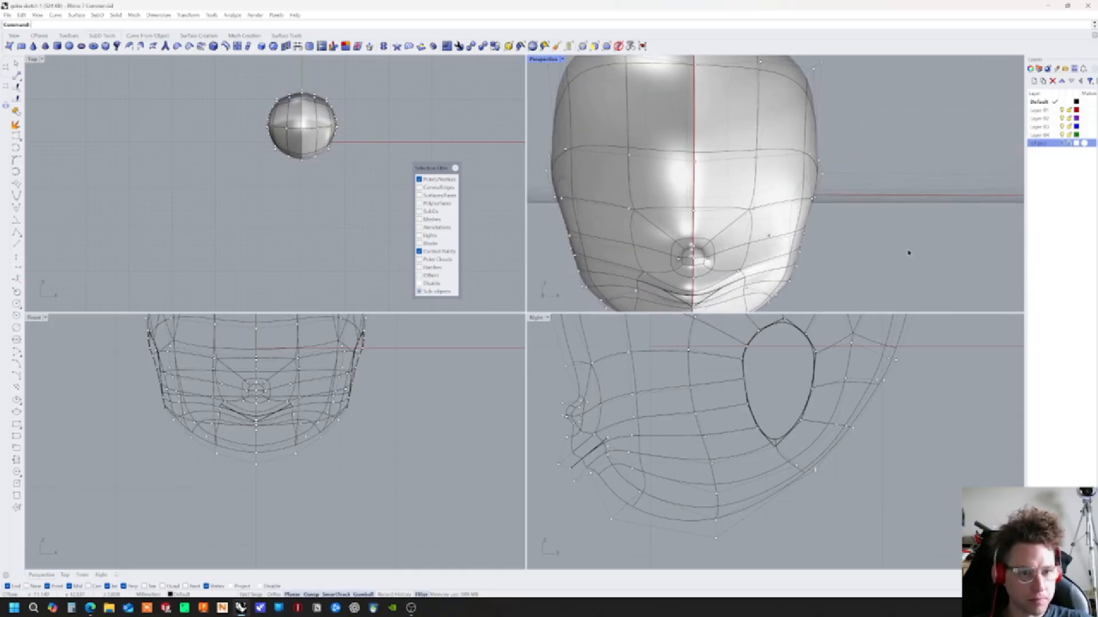
{"action": "right_click_drag", "start_coordinate": [907, 248], "coordinate": [907, 252]}
{"action": "scroll", "coordinate": [806, 271], "scroll_direction": "up", "scroll_amount": 5}
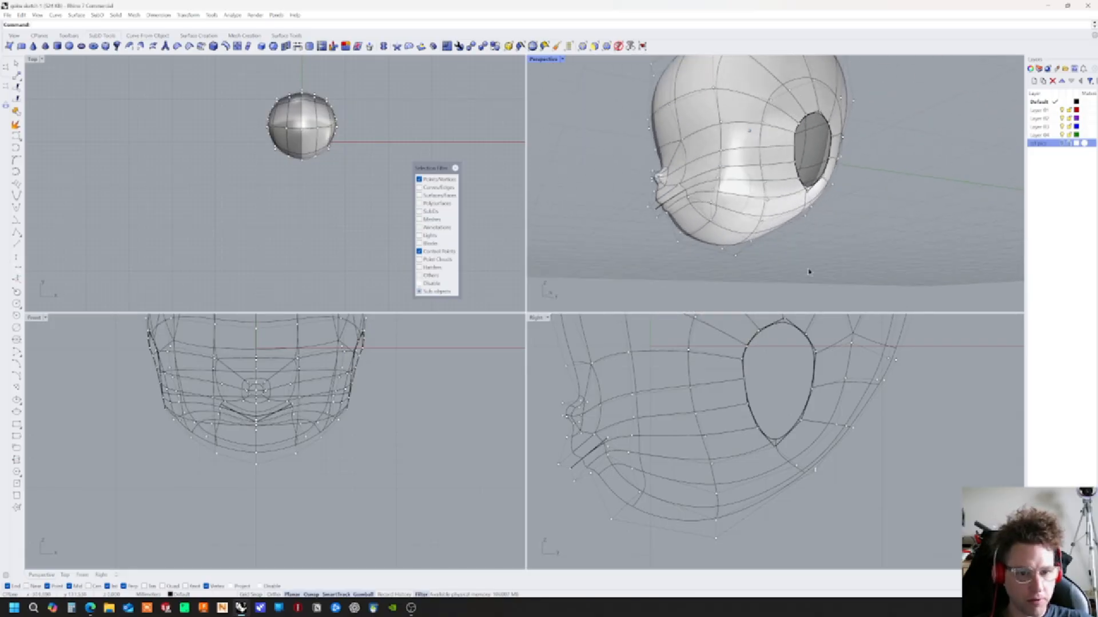
{"action": "right_click_drag", "start_coordinate": [804, 271], "coordinate": [792, 280]}
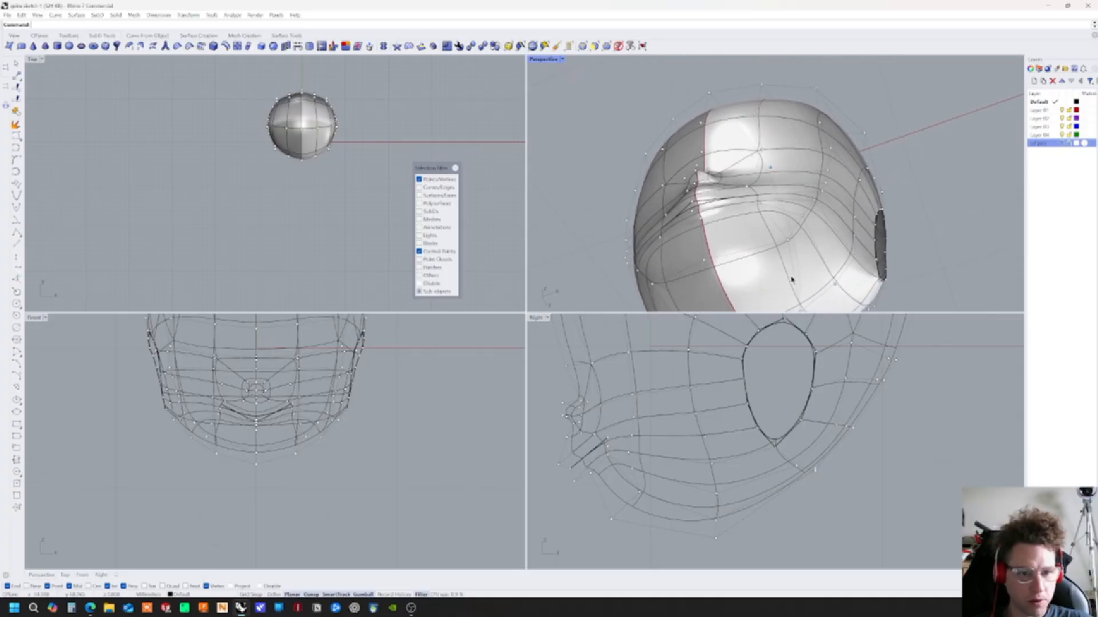
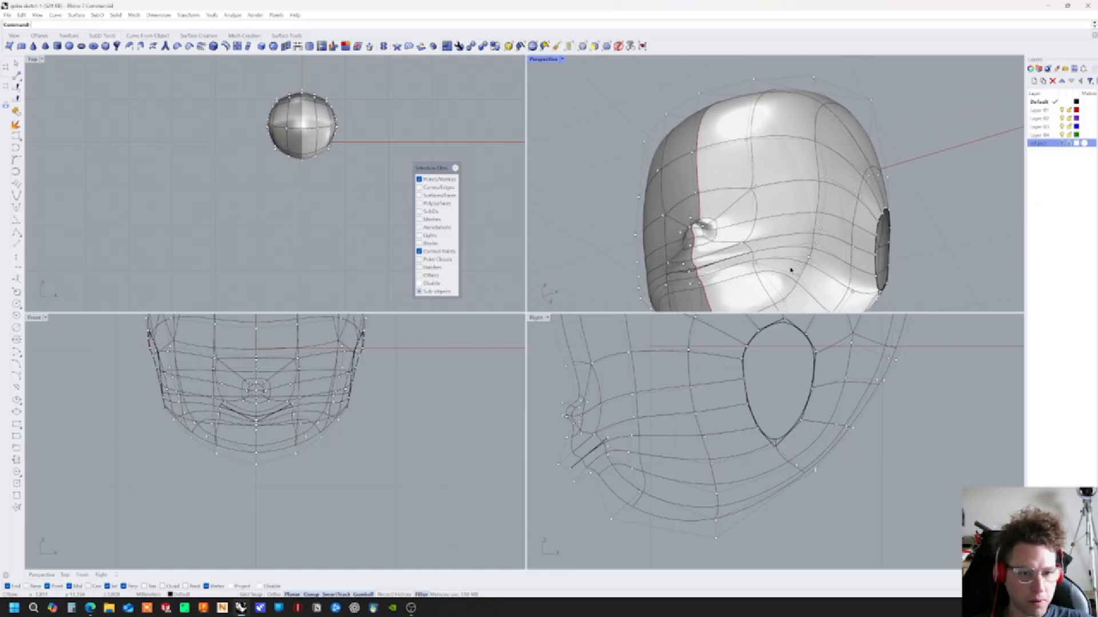
{"action": "right_click_drag", "start_coordinate": [791, 270], "coordinate": [798, 265]}
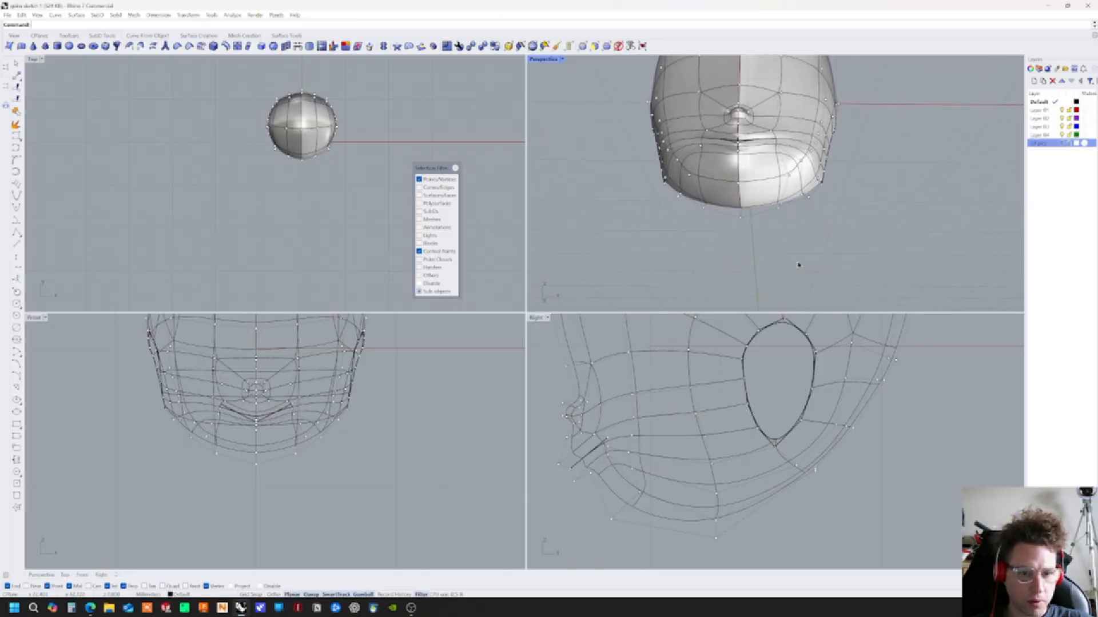
{"action": "right_click_drag", "start_coordinate": [799, 264], "coordinate": [850, 247]}
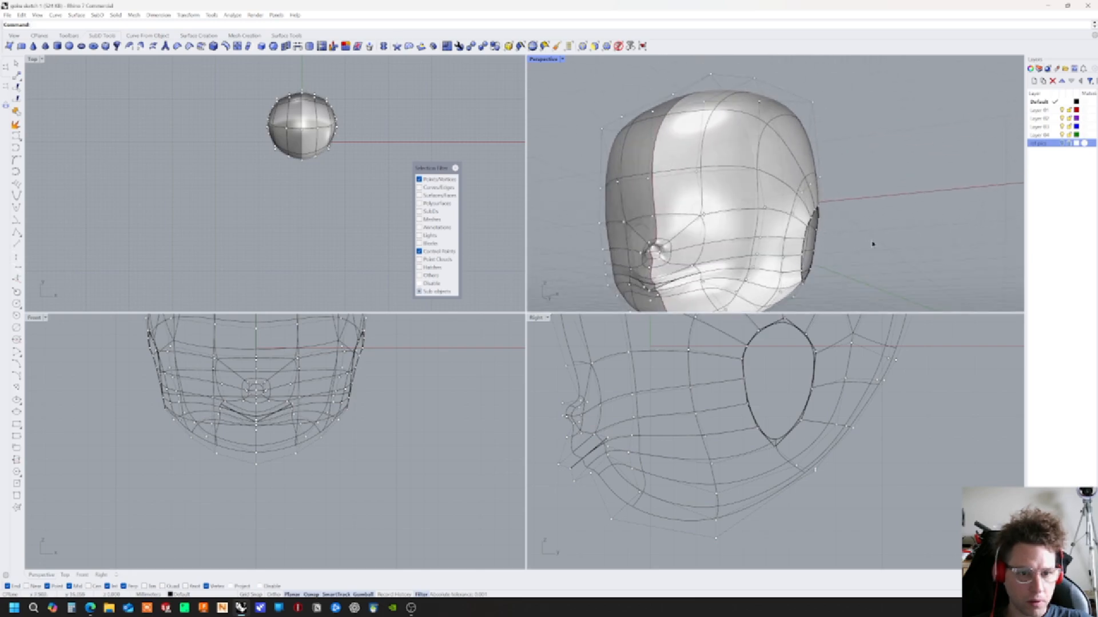
Insert an edge loop around the head, on the face side of the loop running down the cheek
{"action": "left_click", "coordinate": [206, 74]}
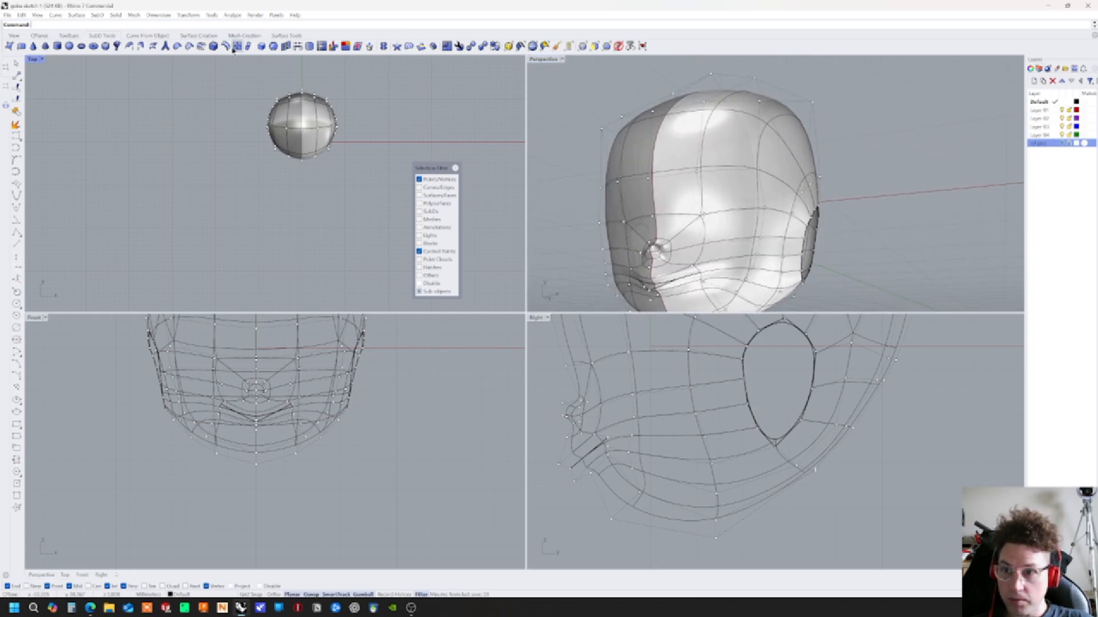
{"action": "left_click", "coordinate": [226, 46]}
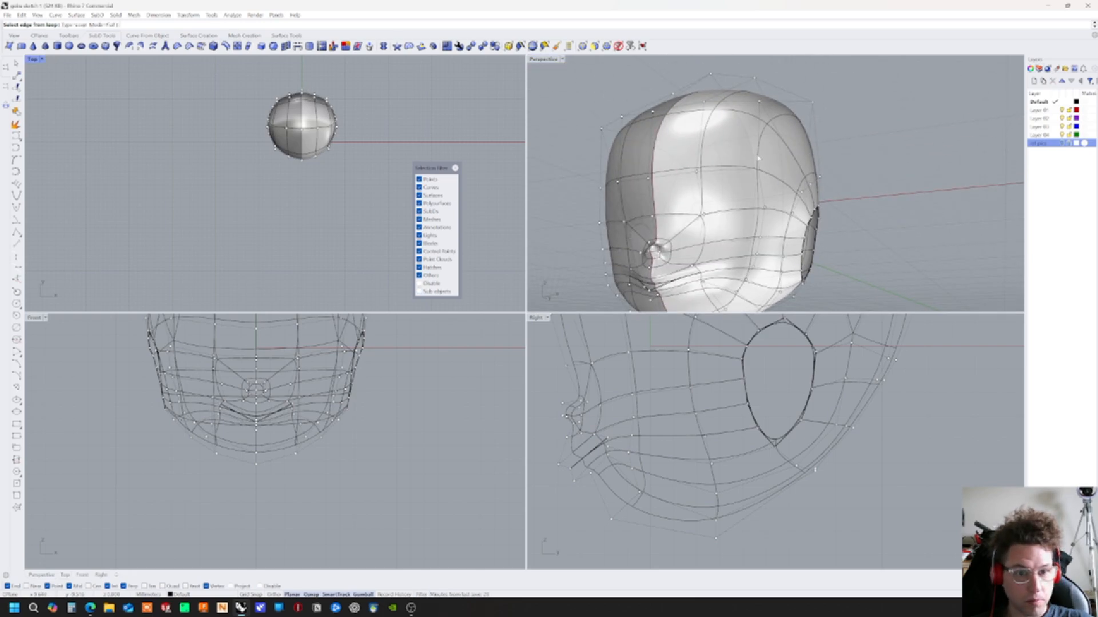
{"action": "left_click", "coordinate": [758, 158]}
{"action": "key", "text": "Return"}
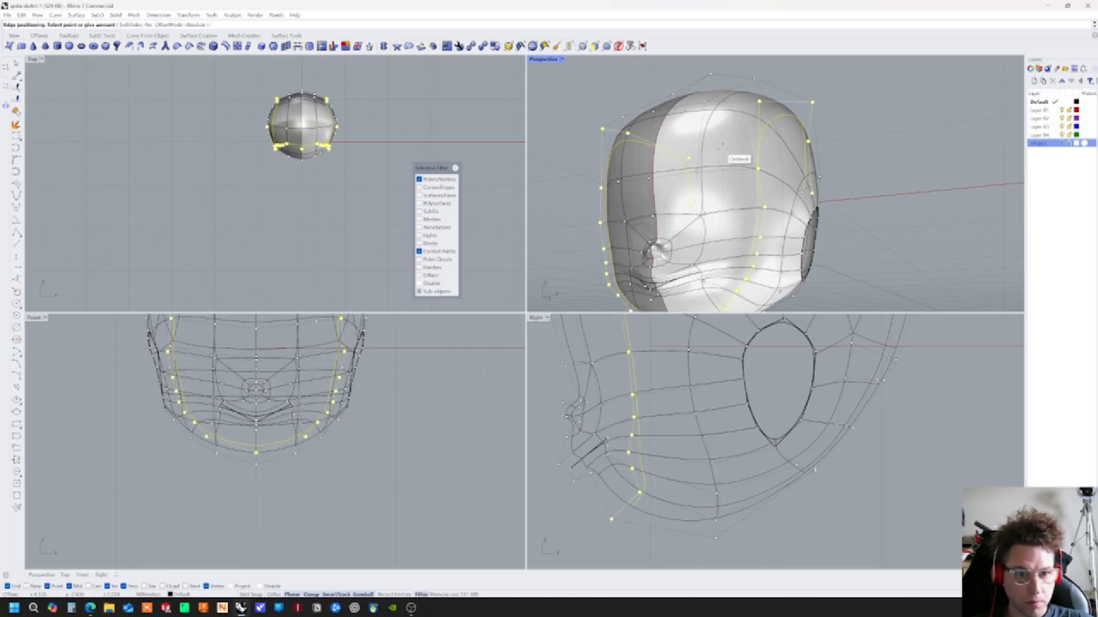
{"action": "left_click", "coordinate": [728, 152]}
Switch the head to flat display, limit selection to faces, and delete the faces beside the mouth corner
{"action": "right_click_drag", "start_coordinate": [728, 154], "coordinate": [715, 281]}
{"action": "scroll", "coordinate": [714, 215], "scroll_direction": "up", "scroll_amount": 5}
{"action": "scroll", "coordinate": [701, 263], "scroll_direction": "up", "scroll_amount": 4}
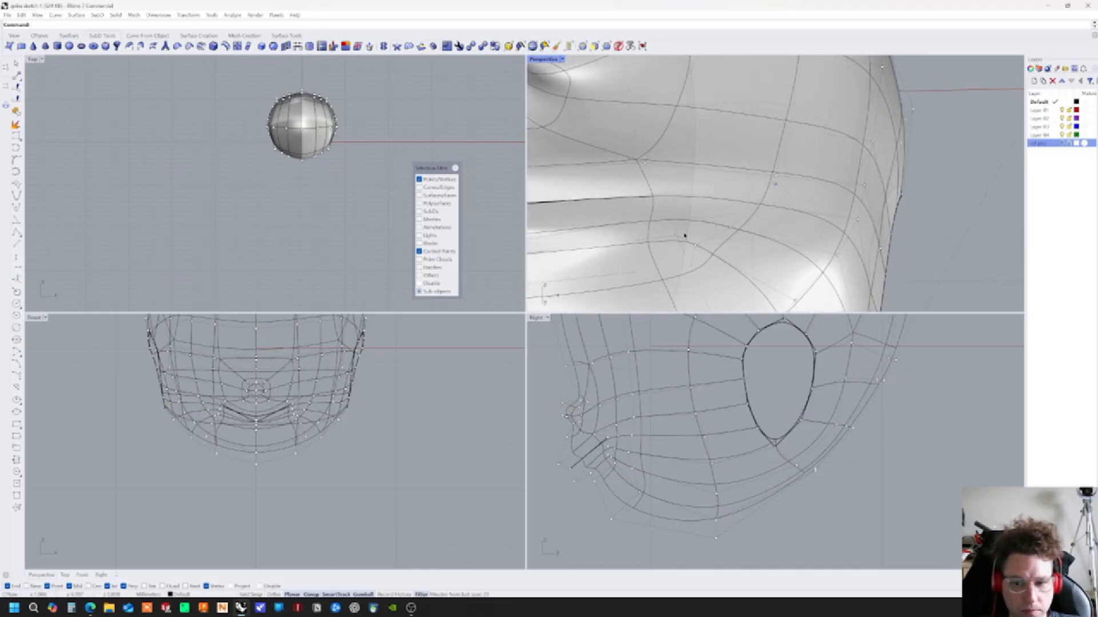
{"action": "right_click_drag", "start_coordinate": [676, 235], "coordinate": [748, 193]}
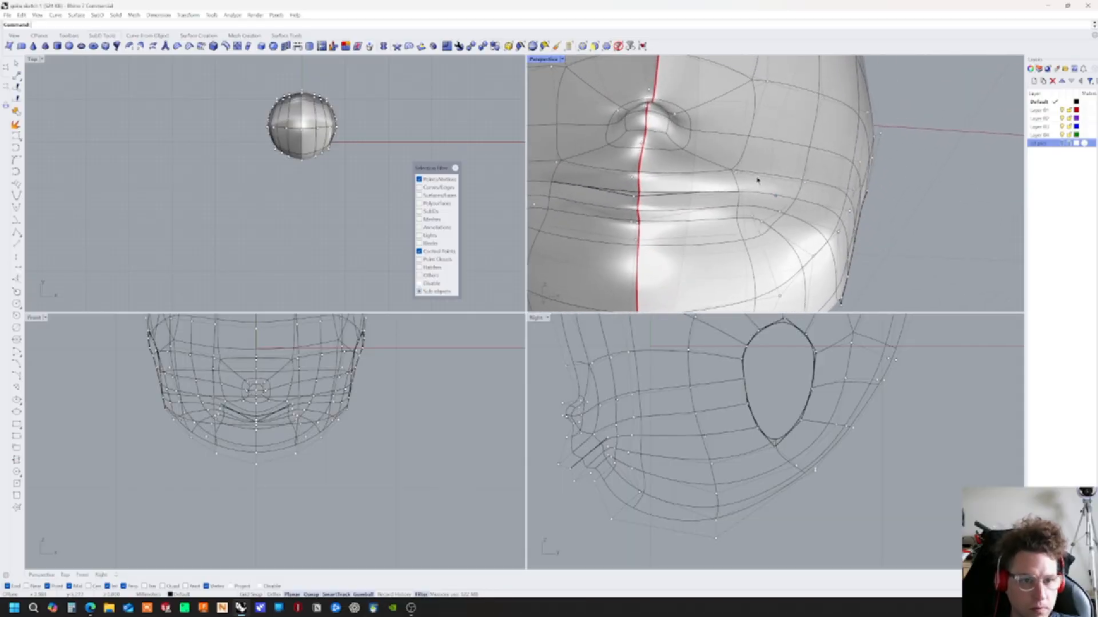
{"action": "scroll", "coordinate": [757, 181], "scroll_direction": "down", "scroll_amount": 5}
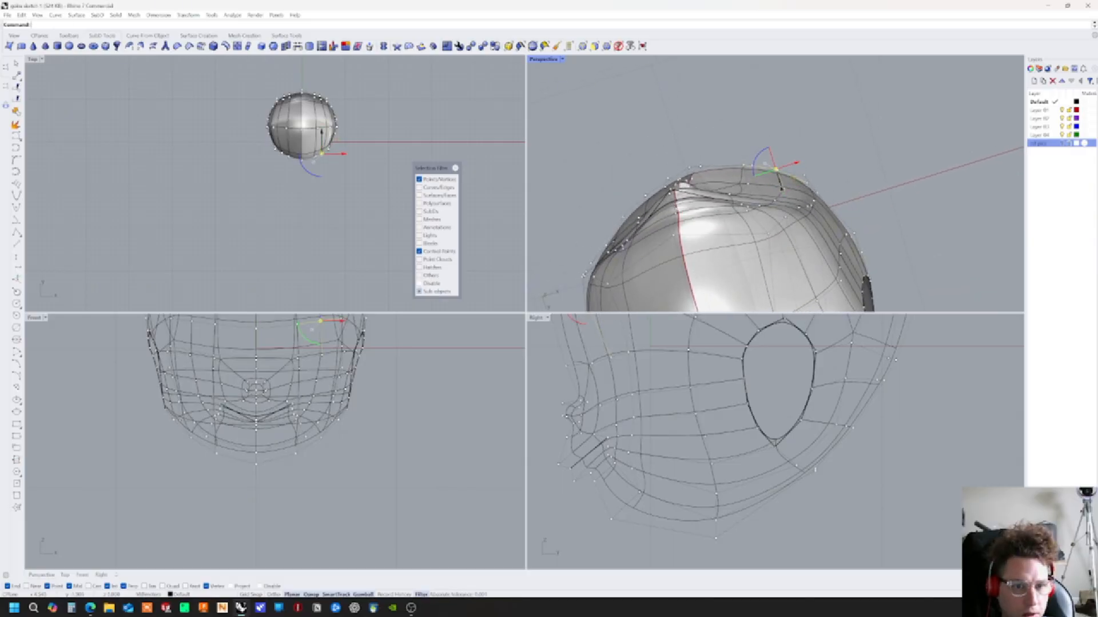
{"action": "right_click_drag", "start_coordinate": [778, 217], "coordinate": [720, 250]}
{"action": "scroll", "coordinate": [722, 243], "scroll_direction": "up", "scroll_amount": 5}
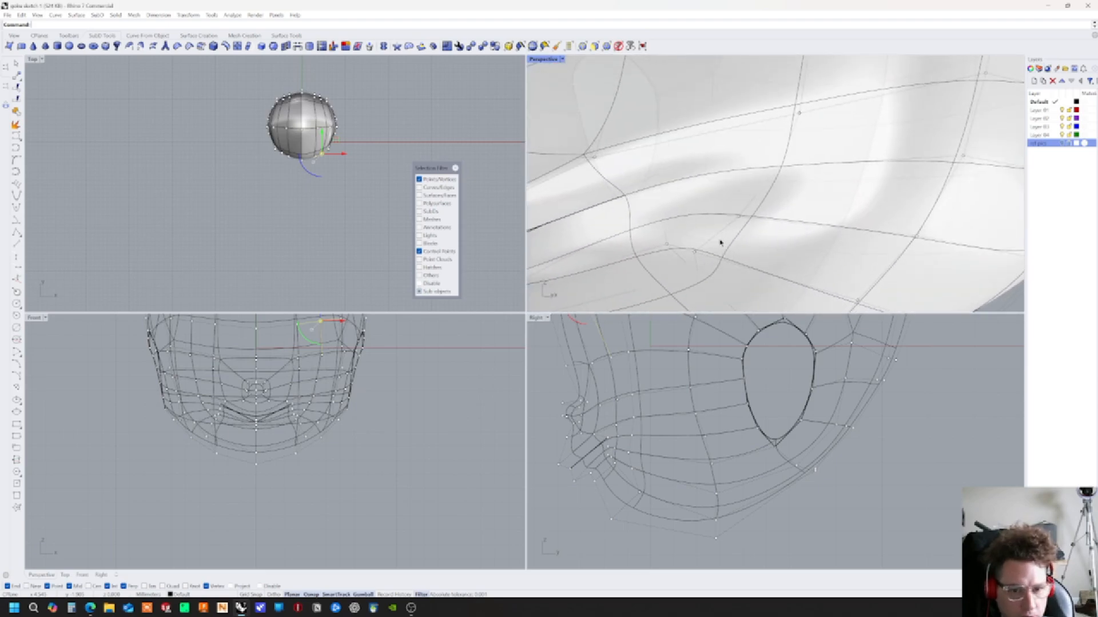
{"action": "left_click", "coordinate": [495, 47]}
{"action": "right_click_drag", "start_coordinate": [781, 243], "coordinate": [829, 216]}
{"action": "right_click_drag", "start_coordinate": [683, 172], "coordinate": [683, 172]}
{"action": "left_click", "coordinate": [594, 46]}
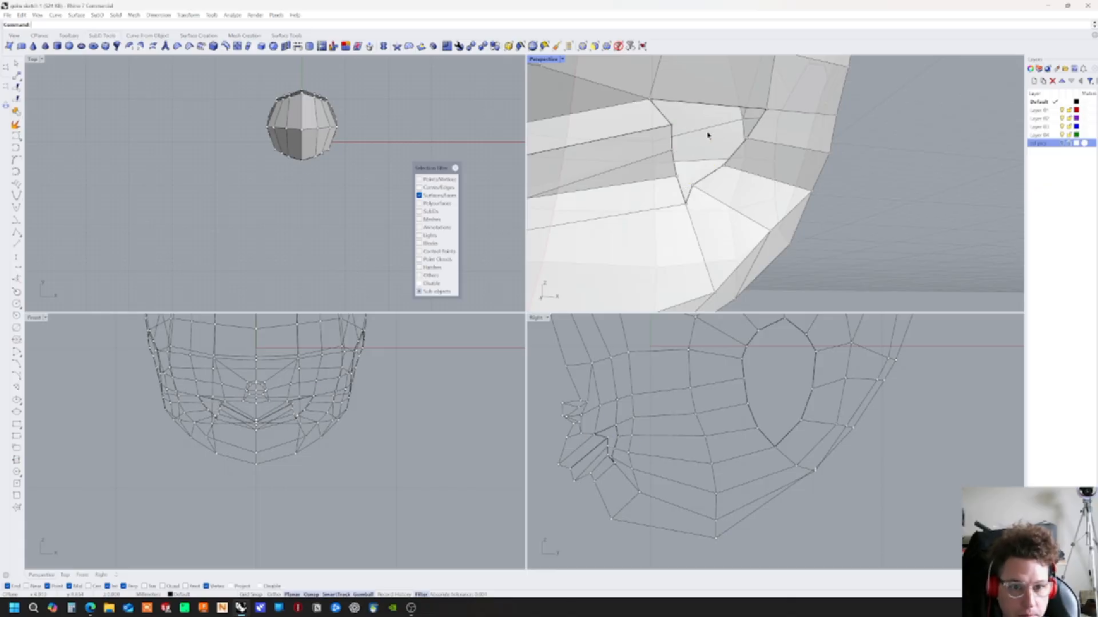
{"action": "right_click_drag", "start_coordinate": [766, 170], "coordinate": [807, 235]}
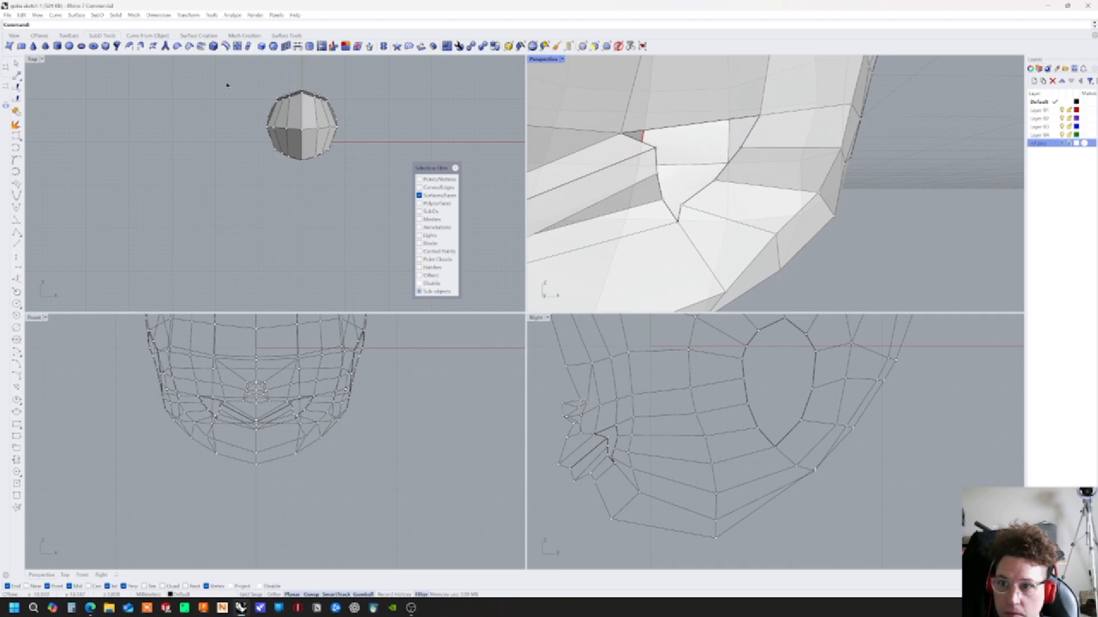
Stitch the two open edges at the lower mouth corner together at their average location
{"action": "left_click", "coordinate": [286, 46]}
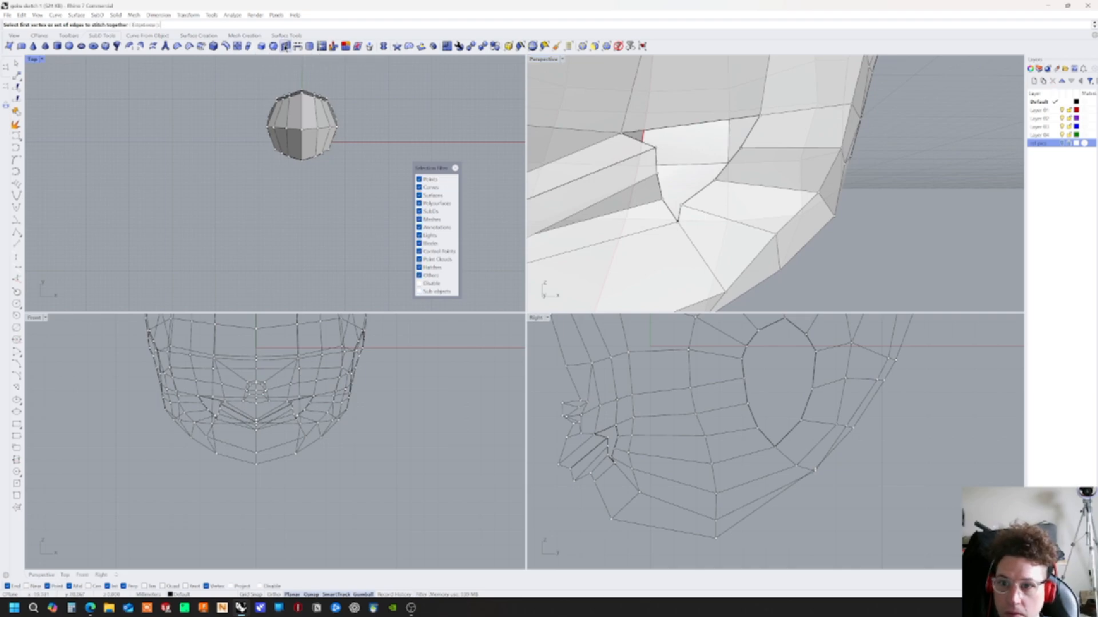
{"action": "left_click", "coordinate": [678, 216]}
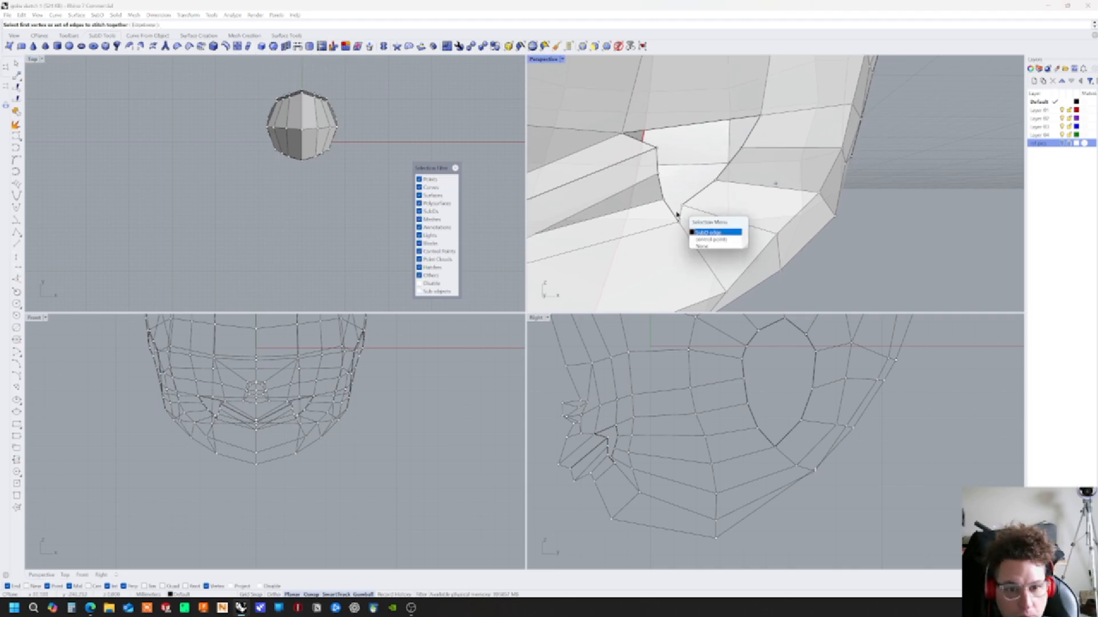
{"action": "left_click", "coordinate": [678, 215]}
{"action": "left_click", "coordinate": [671, 210]}
{"action": "left_click", "coordinate": [670, 210]}
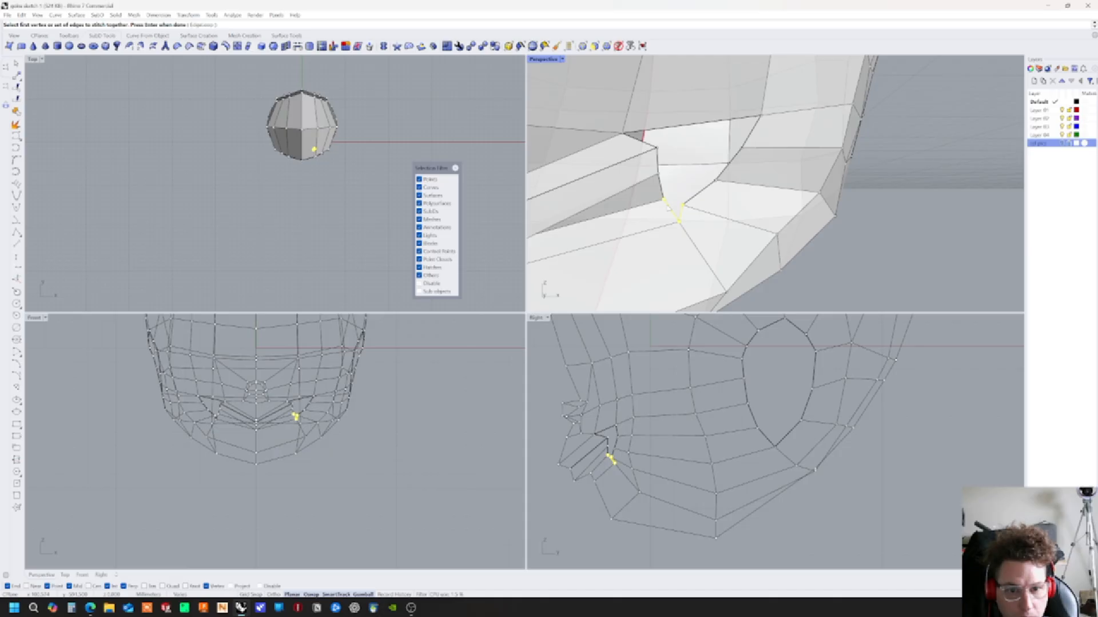
{"action": "left_click", "coordinate": [681, 214]}
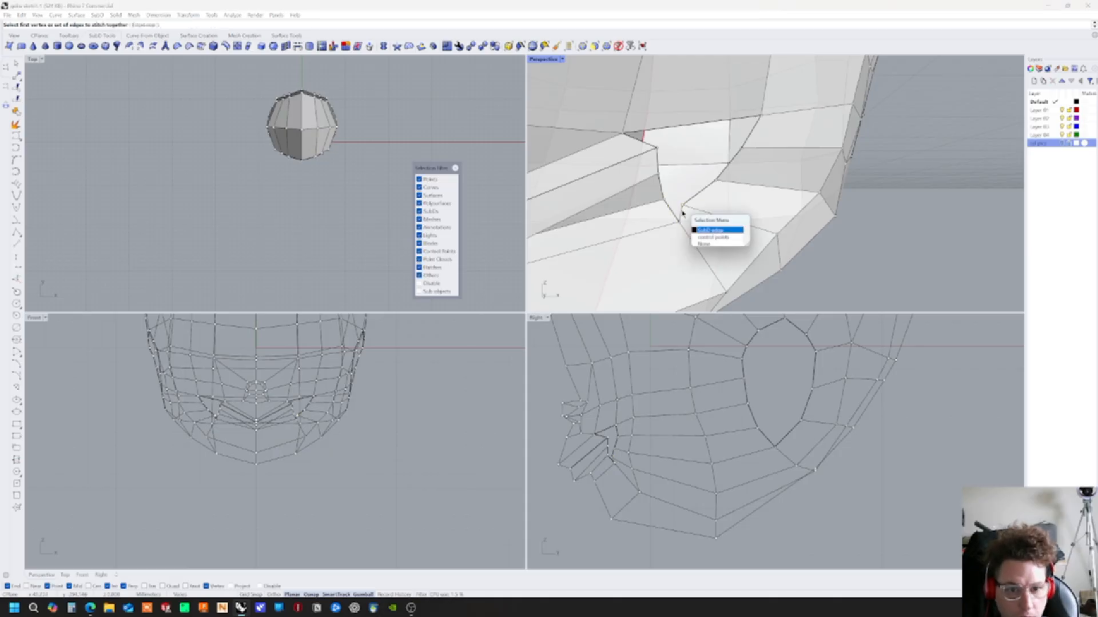
{"action": "key", "text": "Return"}
{"action": "key", "text": "Return"}
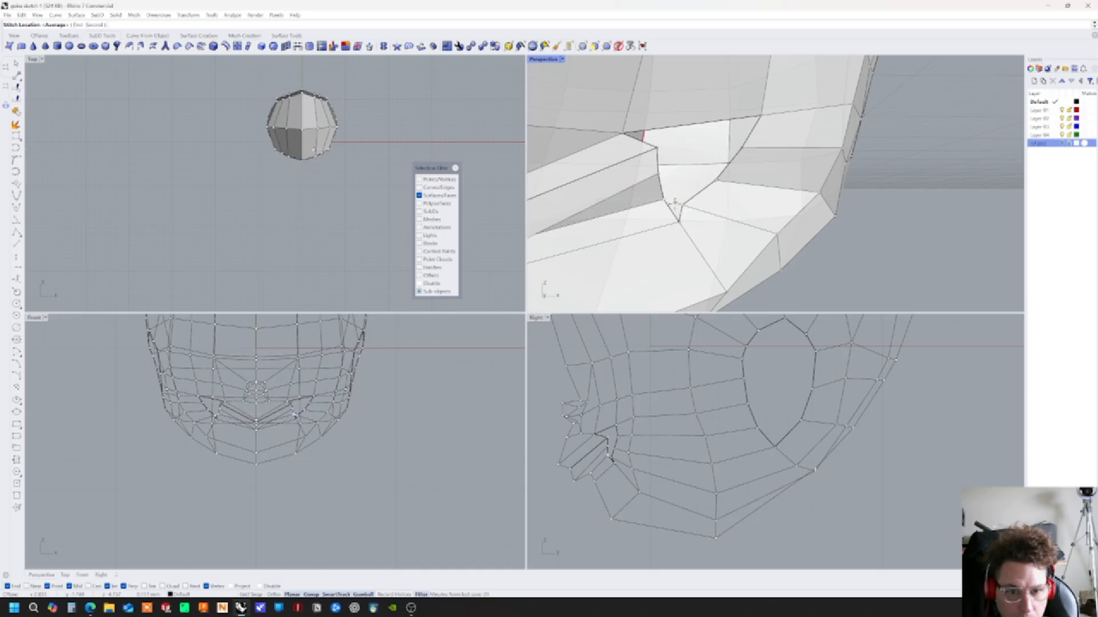
{"action": "key", "text": "Return"}
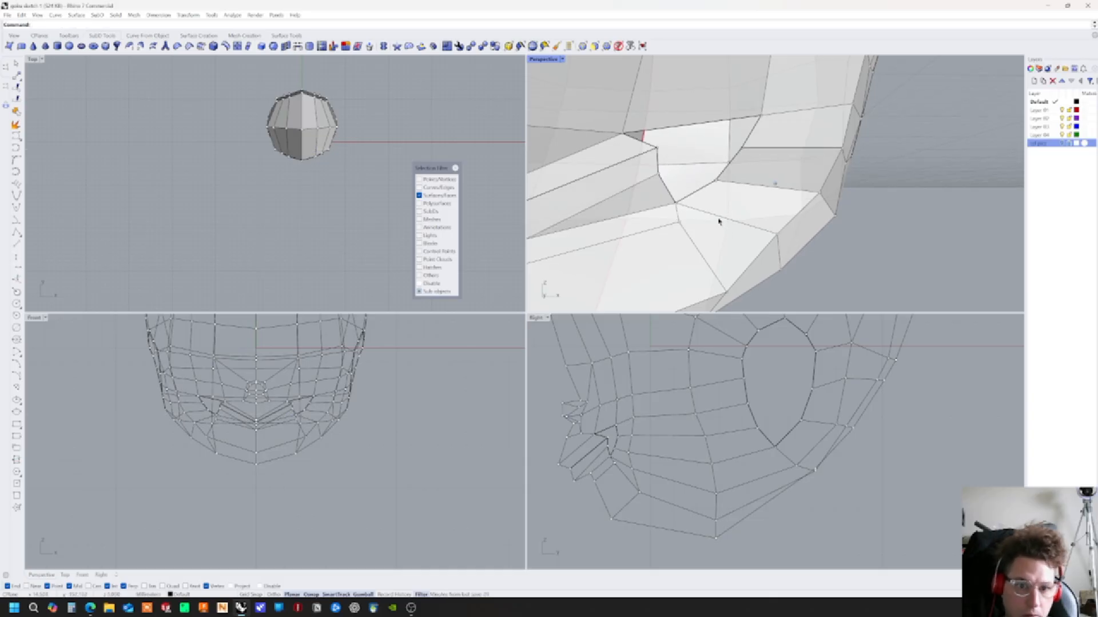
Stitch the next pair of open points in the mouth-corner gap, further toward the cheek, at their average location
{"action": "scroll", "coordinate": [714, 214], "scroll_direction": "up", "scroll_amount": 3}
{"action": "key", "text": "Return"}
{"action": "right_click_drag", "start_coordinate": [710, 195], "coordinate": [711, 184]}
{"action": "left_click", "coordinate": [711, 188]}
{"action": "left_click", "coordinate": [729, 207]}
{"action": "key", "text": "Return"}
{"action": "key", "text": "Return"}
{"action": "key", "text": "Return"}
{"action": "right_click_drag", "start_coordinate": [702, 177], "coordinate": [710, 179]}
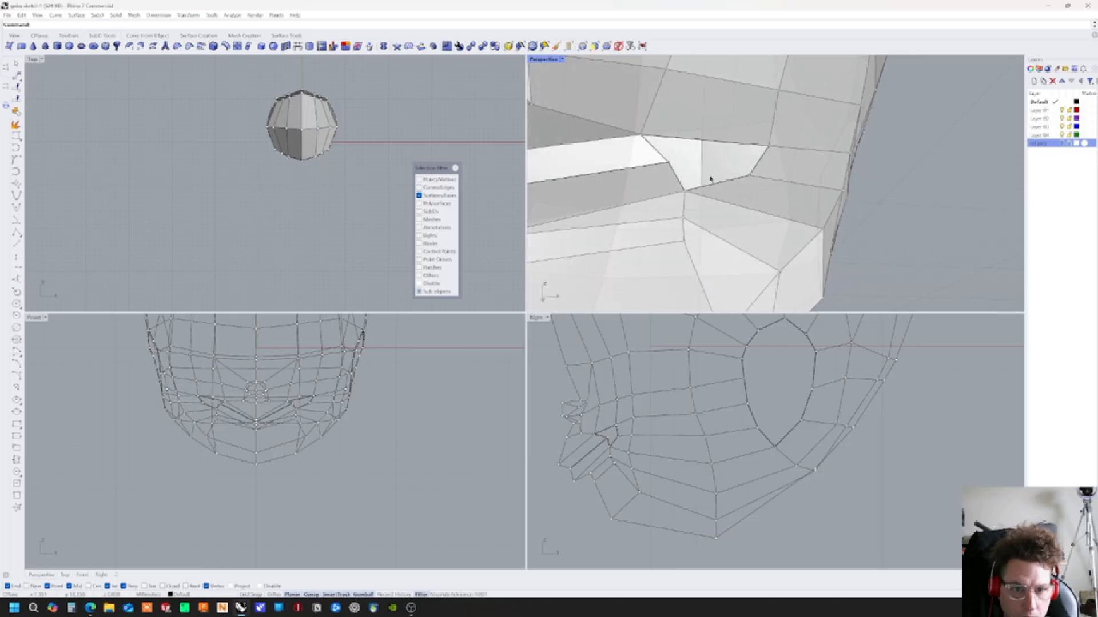
{"action": "scroll", "coordinate": [710, 179], "scroll_direction": "down", "scroll_amount": 8}
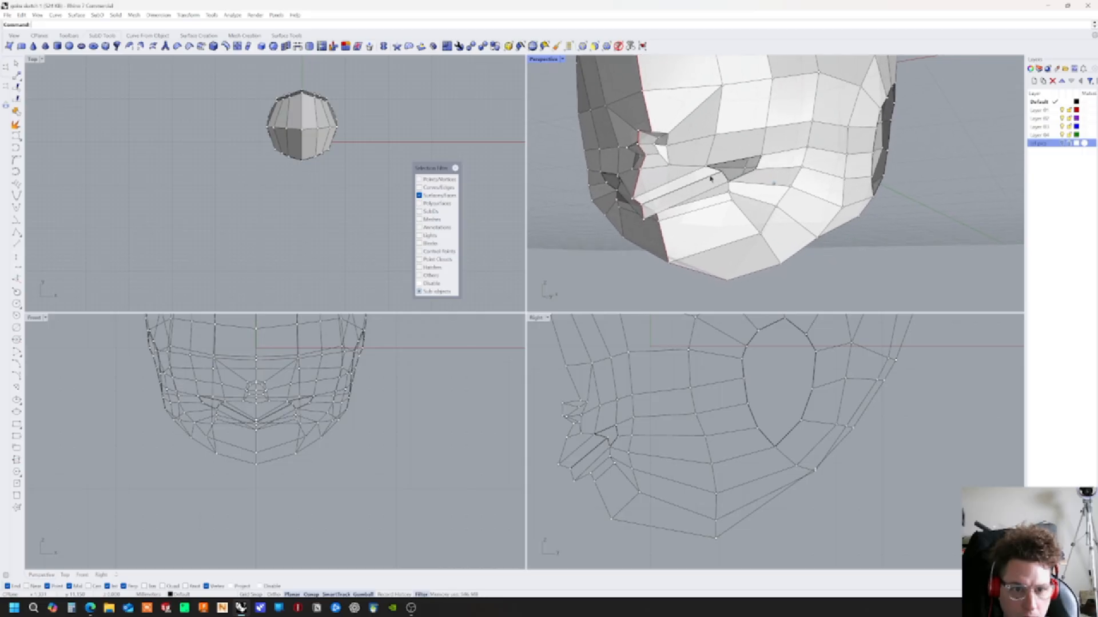
{"action": "scroll", "coordinate": [710, 178], "scroll_direction": "up", "scroll_amount": 6}
{"action": "right_click_drag", "start_coordinate": [710, 178], "coordinate": [766, 111]}
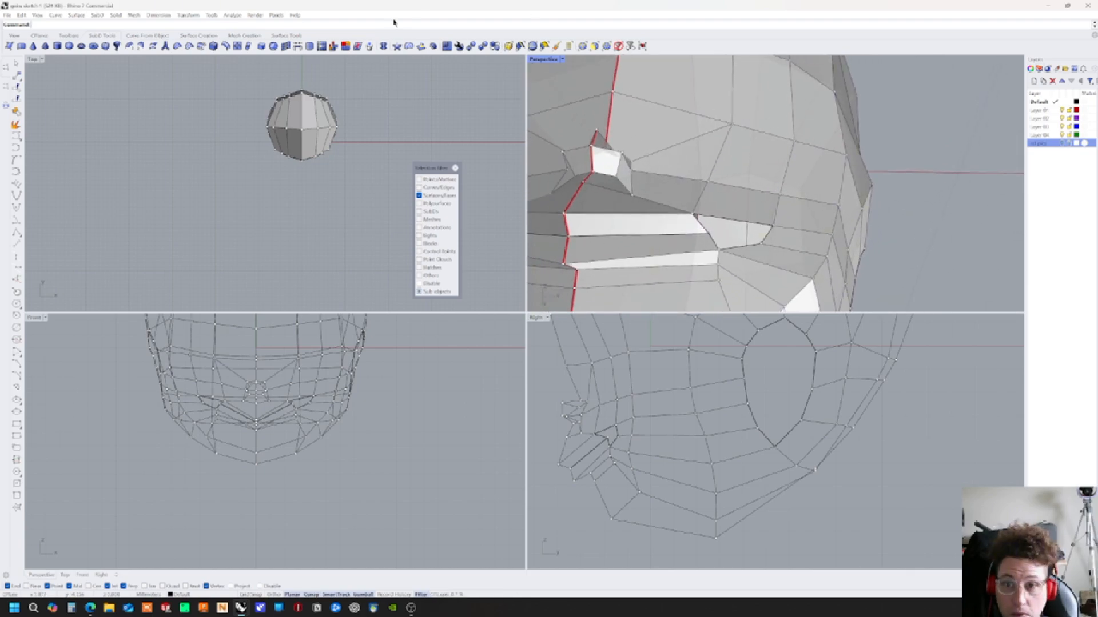
{"action": "left_click", "coordinate": [239, 47]}
{"action": "left_click", "coordinate": [790, 166]}
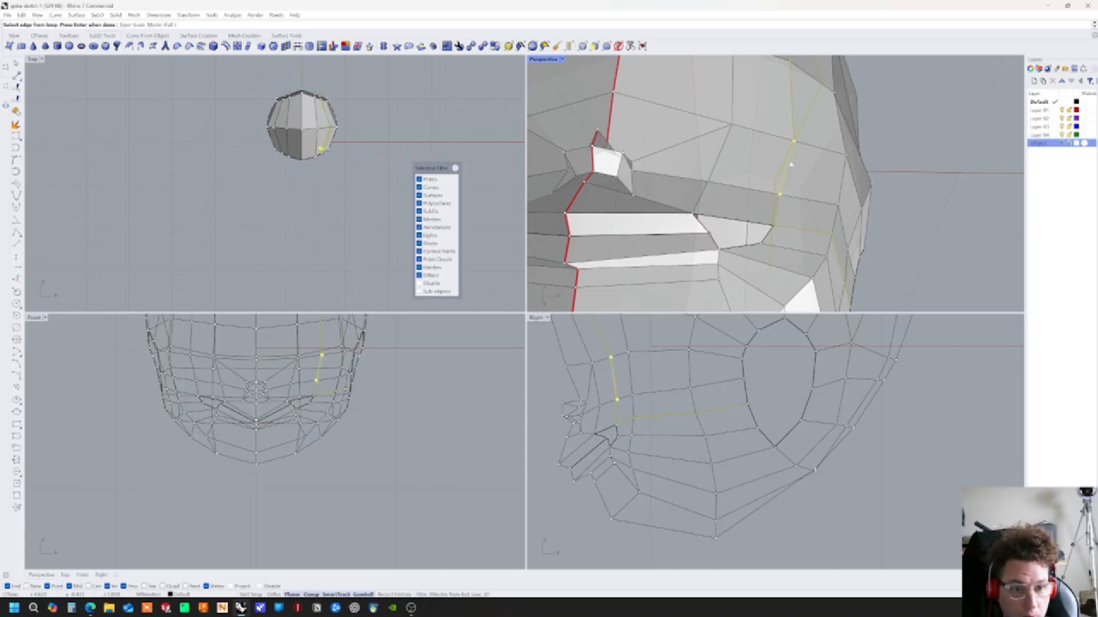
{"action": "scroll", "coordinate": [790, 164], "scroll_direction": "down", "scroll_amount": 4}
{"action": "right_click_drag", "start_coordinate": [790, 164], "coordinate": [810, 170]}
{"action": "key", "text": "Escape"}
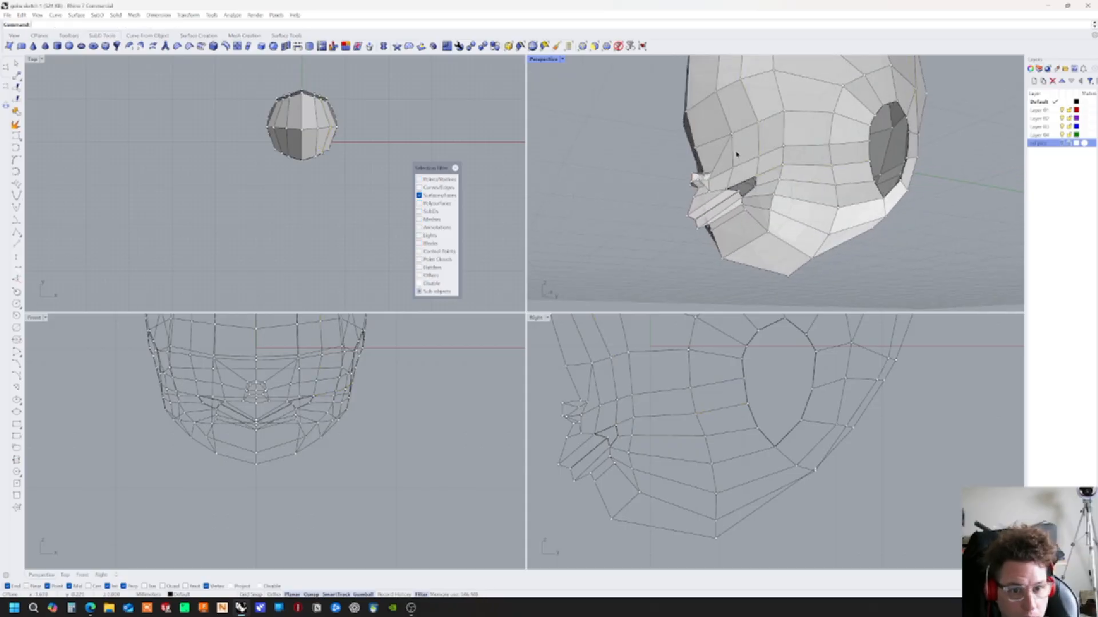
Insert an edge loop on the cheek side of the loop that passes the mouth corner
{"action": "right_click", "coordinate": [735, 154]}
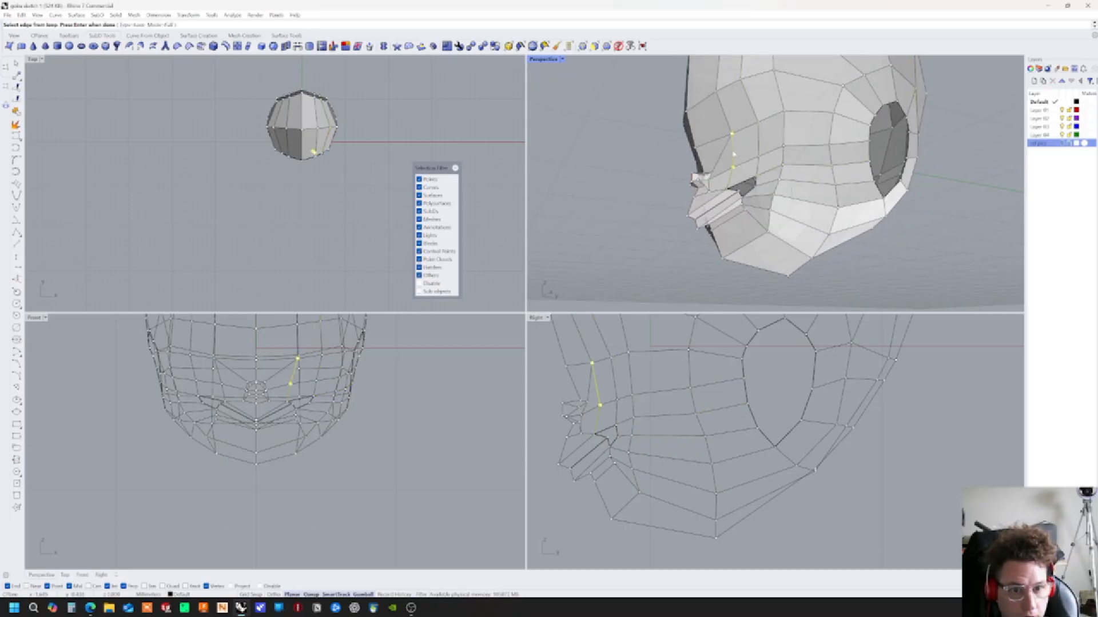
{"action": "left_click", "coordinate": [728, 123]}
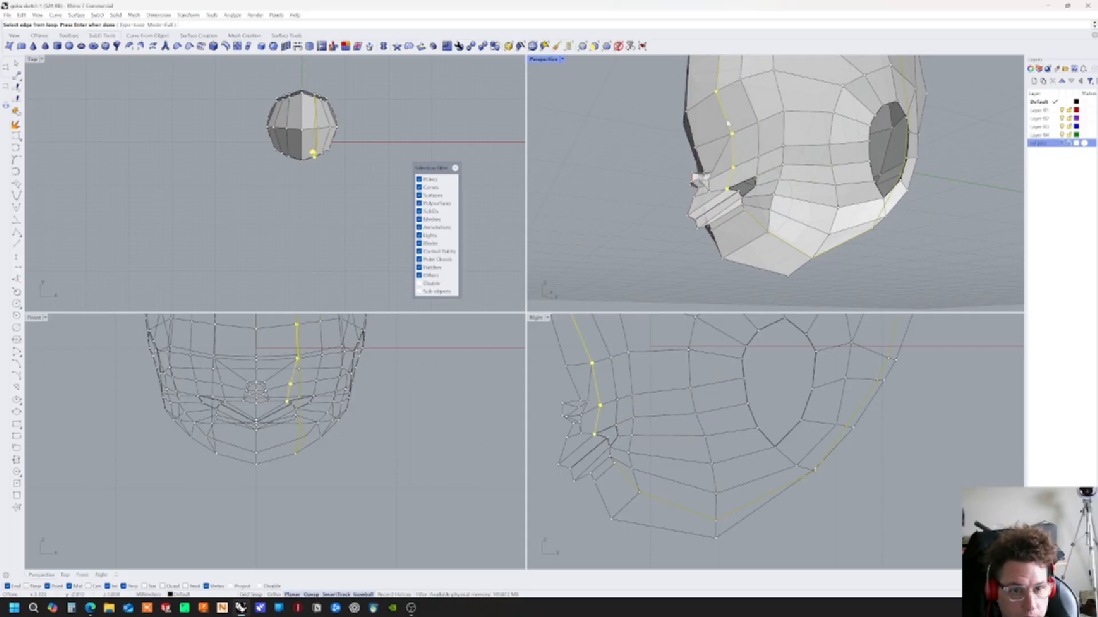
{"action": "right_click", "coordinate": [732, 117]}
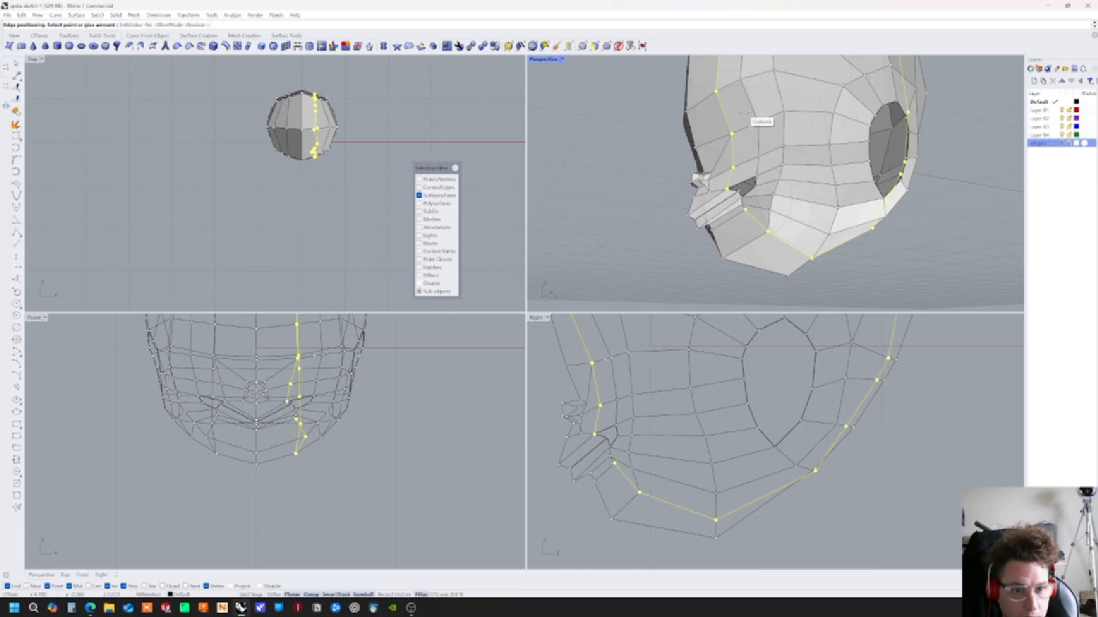
{"action": "left_click", "coordinate": [741, 114]}
{"action": "right_click_drag", "start_coordinate": [740, 115], "coordinate": [669, 140]}
{"action": "scroll", "coordinate": [896, 228], "scroll_direction": "down", "scroll_amount": 8}
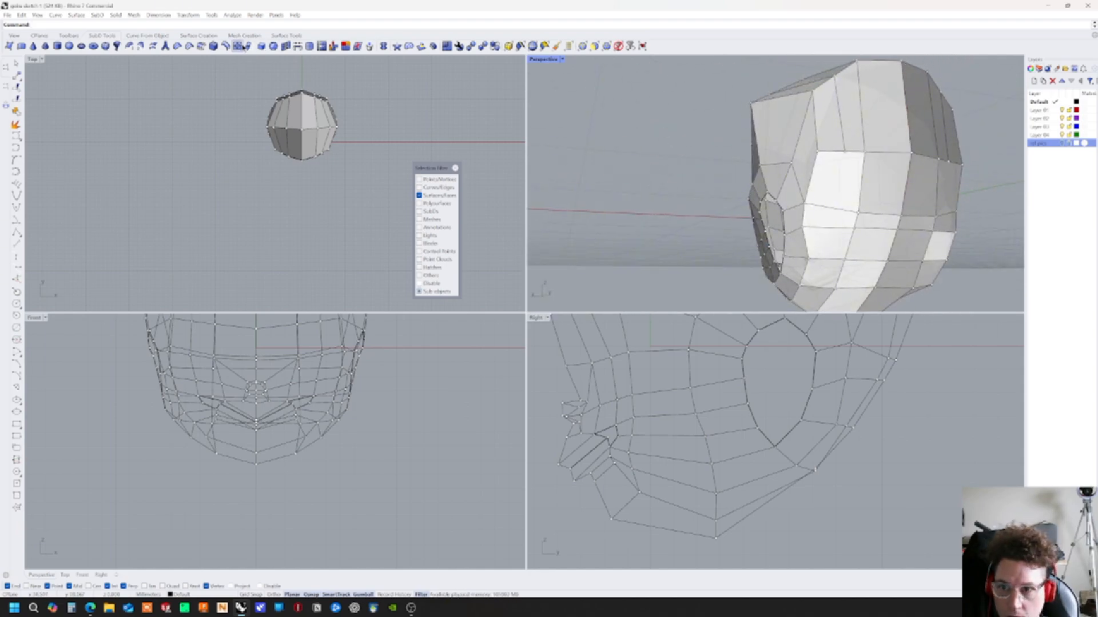
Cut a new edge path around the back of the head and along the jaw toward the mouth corner
{"action": "left_click", "coordinate": [239, 46]}
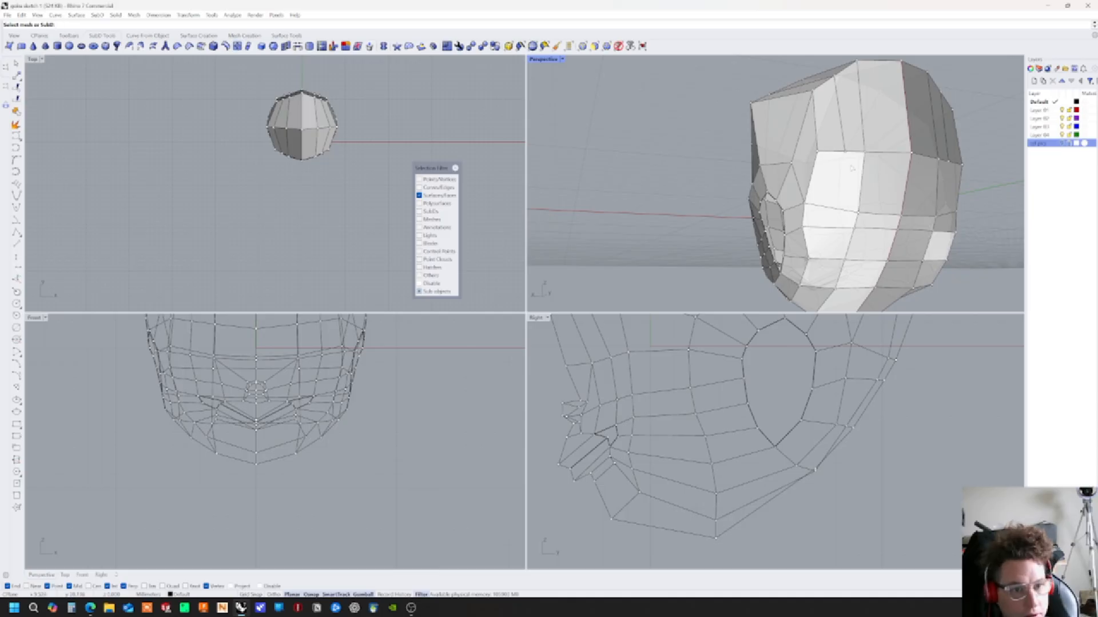
{"action": "right_click_drag", "start_coordinate": [844, 160], "coordinate": [764, 205]}
{"action": "scroll", "coordinate": [746, 198], "scroll_direction": "up", "scroll_amount": 8}
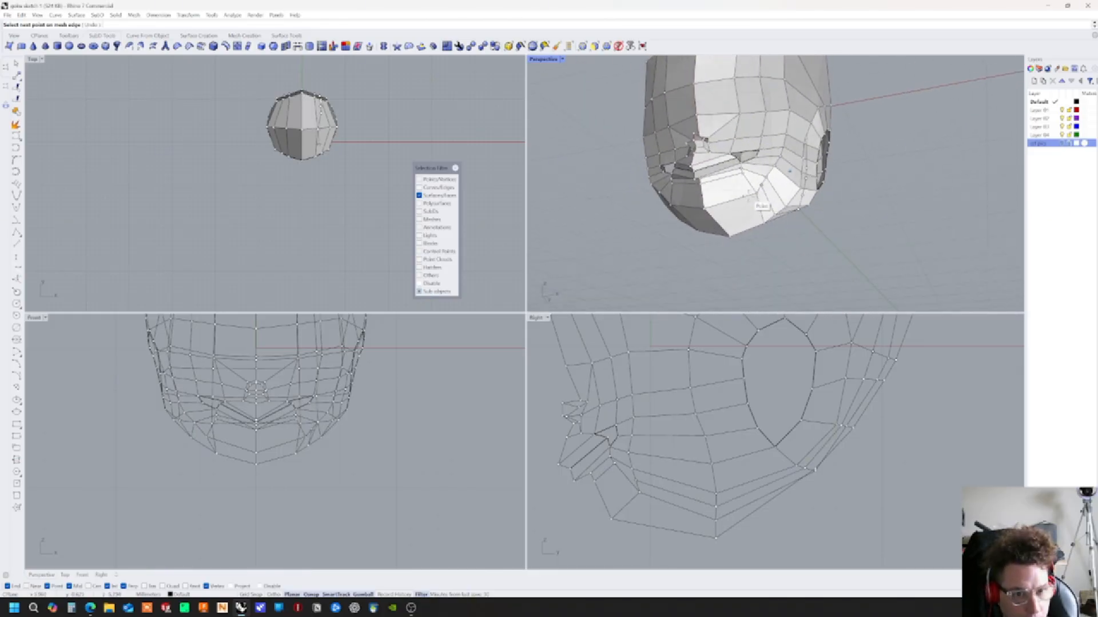
{"action": "right_click_drag", "start_coordinate": [725, 171], "coordinate": [726, 166]}
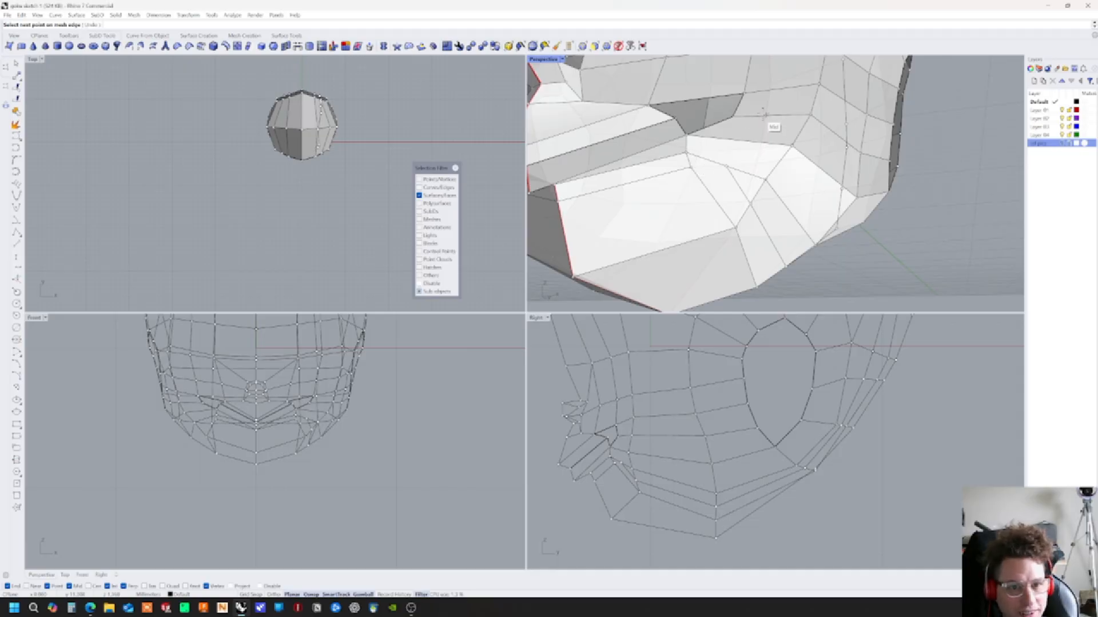
{"action": "right_click_drag", "start_coordinate": [765, 116], "coordinate": [724, 141]}
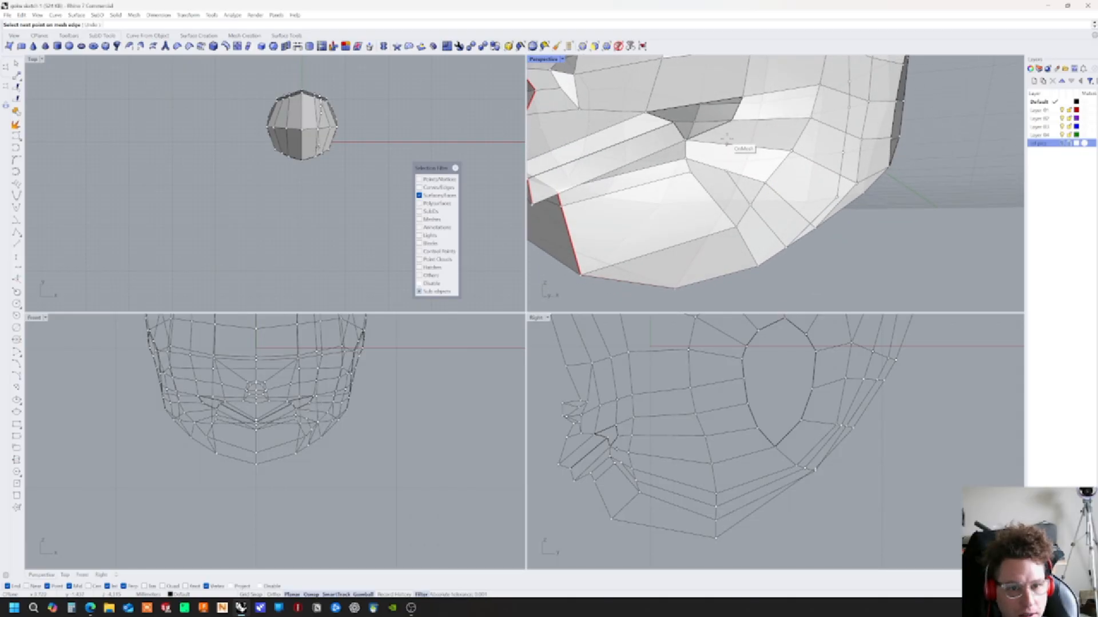
{"action": "key", "text": "Escape"}
{"action": "right_click", "coordinate": [702, 175]}
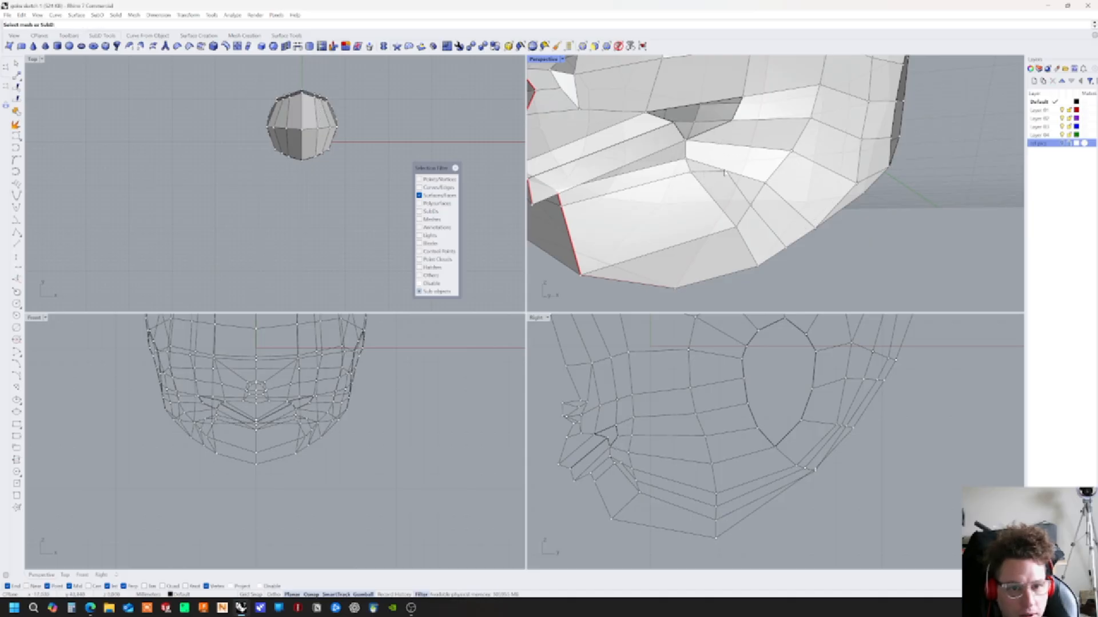
{"action": "left_click", "coordinate": [728, 175]}
{"action": "left_click", "coordinate": [726, 171]}
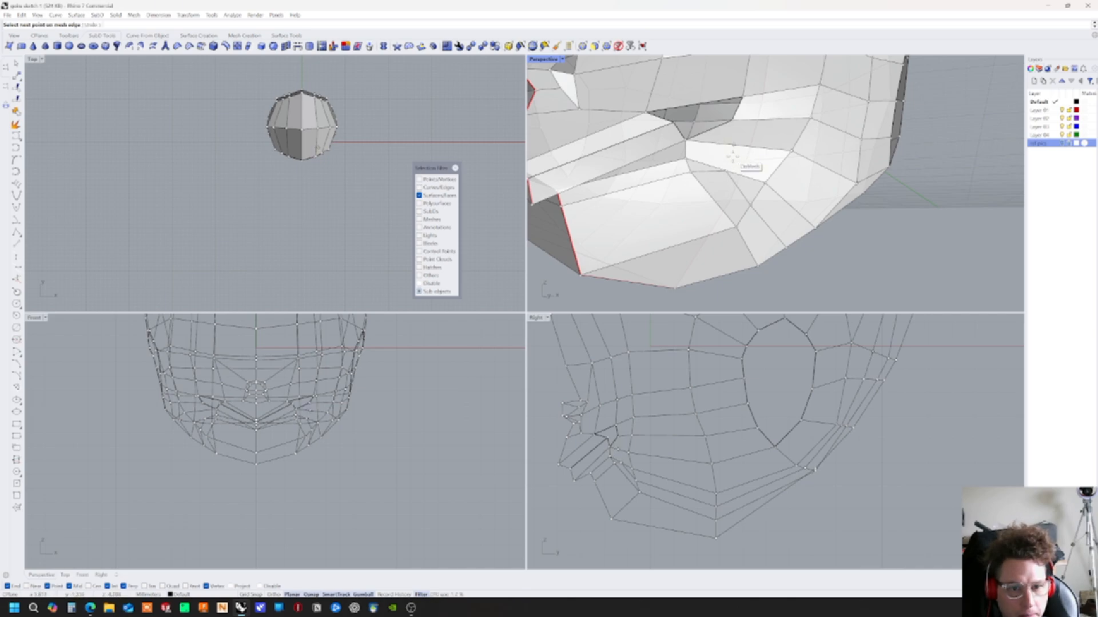
{"action": "right_click_drag", "start_coordinate": [733, 156], "coordinate": [733, 159]}
{"action": "key", "text": "Escape"}
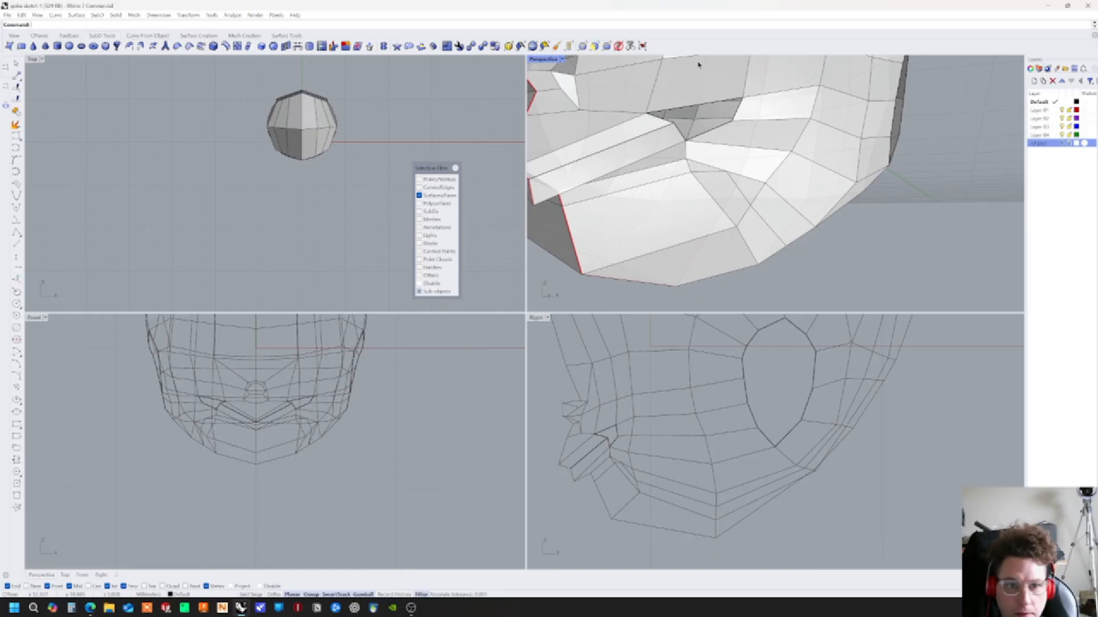
Delete the faces beside and below the mouth corner to open a larger hole in the cheek
{"action": "left_click", "coordinate": [779, 103]}
{"action": "left_click_drag", "start_coordinate": [779, 103], "coordinate": [737, 170]}
{"action": "key", "text": "Delete"}
{"action": "left_click", "coordinate": [744, 185]}
{"action": "key", "text": "Delete"}
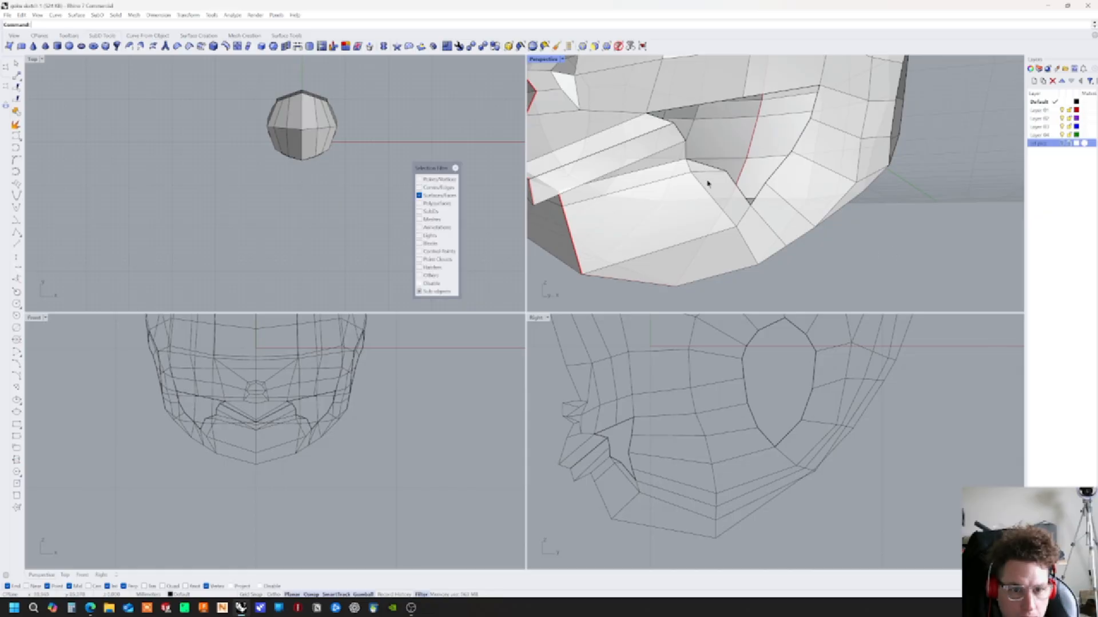
{"action": "left_click", "coordinate": [698, 168]}
{"action": "key", "text": "Delete"}
Limit selection to edges and select all boundary edges around the hole beside the mouth corner
{"action": "right_click_drag", "start_coordinate": [705, 188], "coordinate": [738, 184]}
{"action": "right_click_drag", "start_coordinate": [892, 228], "coordinate": [852, 192]}
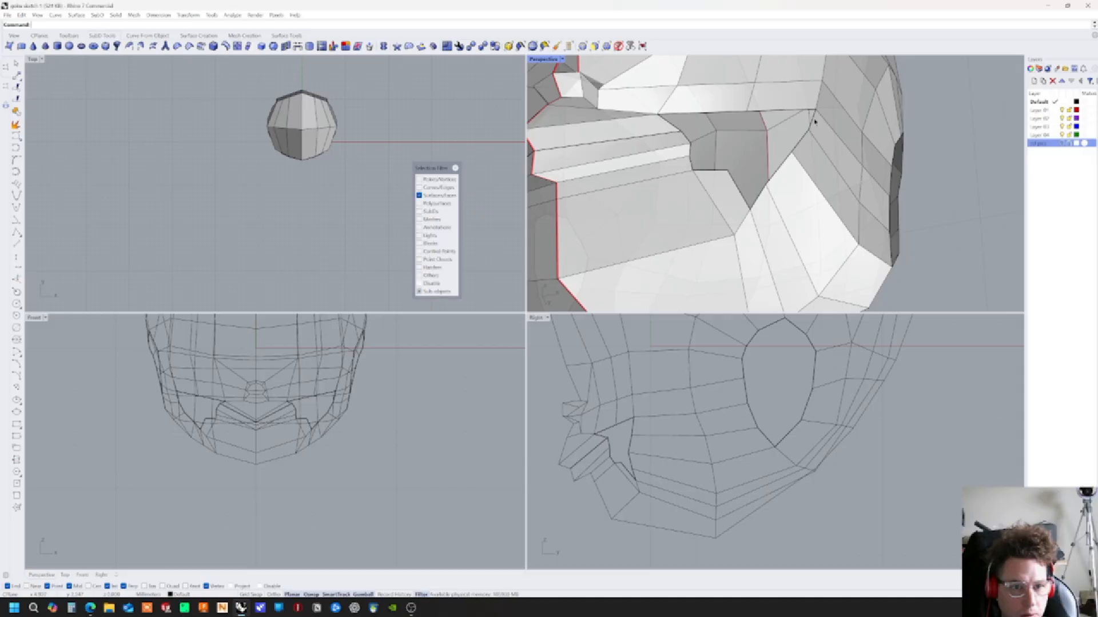
{"action": "left_click", "coordinate": [583, 48]}
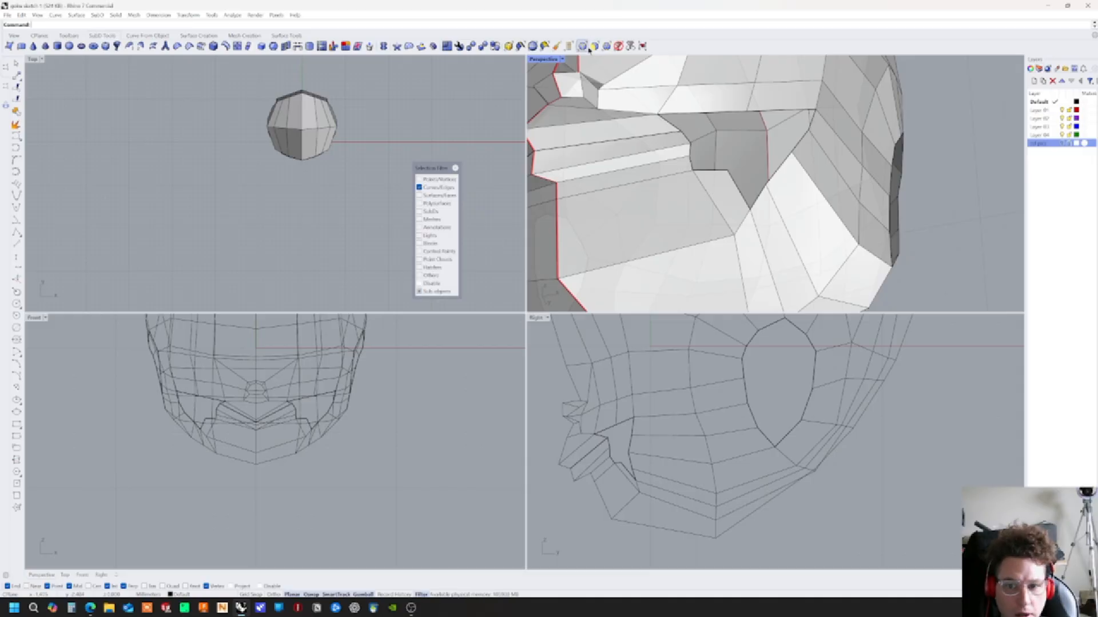
{"action": "left_click", "coordinate": [812, 124]}
{"action": "left_click", "coordinate": [813, 122]}
{"action": "left_click", "coordinate": [798, 146], "text": "shift"}
{"action": "left_click", "coordinate": [789, 162], "text": "shift"}
{"action": "left_click", "coordinate": [764, 186], "text": "shift"}
{"action": "left_click", "coordinate": [675, 129], "text": "shift"}
{"action": "left_click", "coordinate": [689, 153], "text": "shift"}
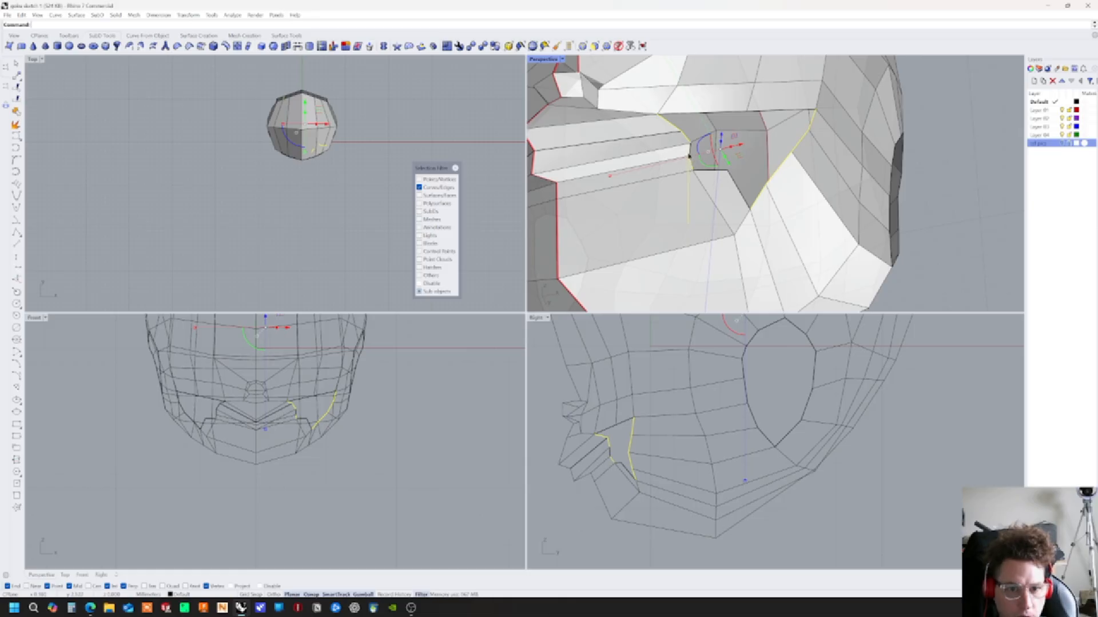
{"action": "left_click", "coordinate": [689, 180], "text": "ctrl"}
{"action": "right_click_drag", "start_coordinate": [894, 203], "coordinate": [893, 221], "text": "shift"}
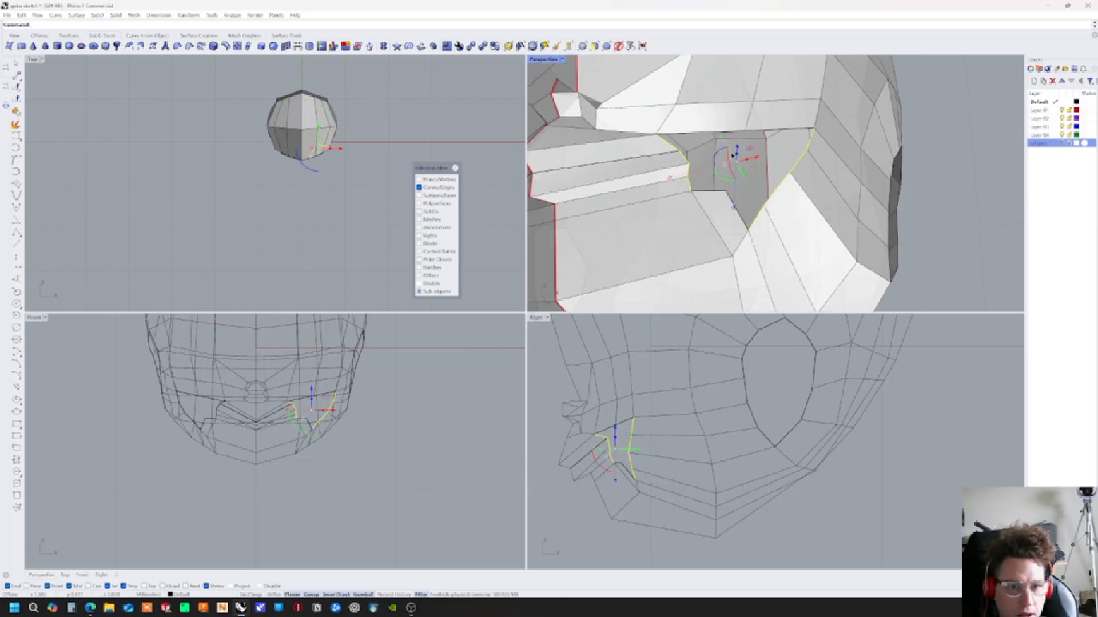
{"action": "left_click", "coordinate": [726, 134], "text": "shift"}
{"action": "left_click", "coordinate": [772, 132], "text": "shift"}
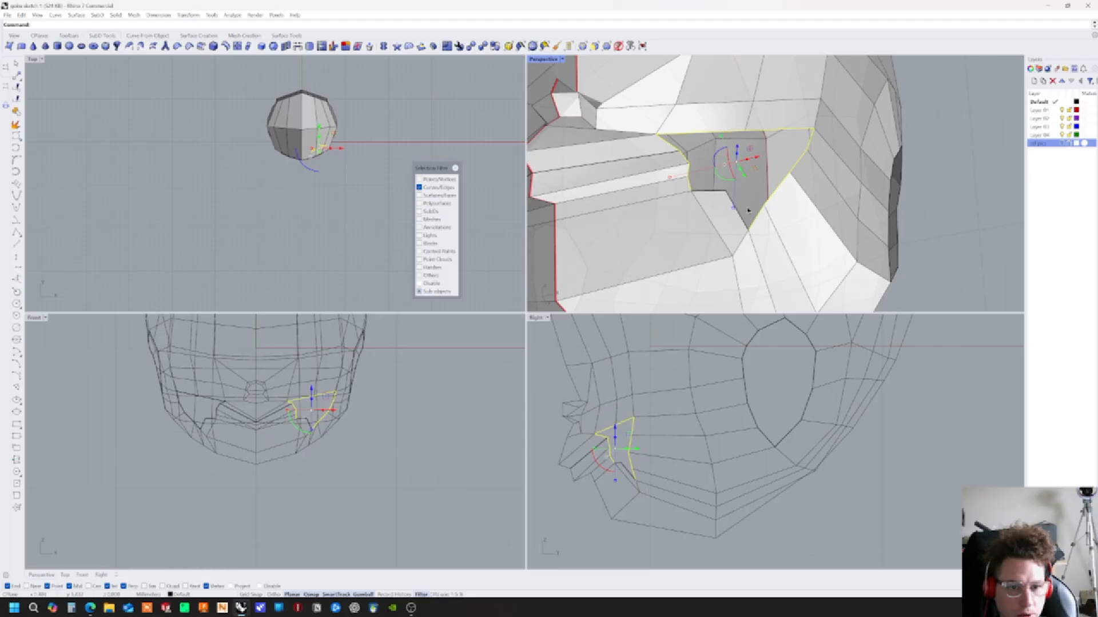
{"action": "left_click", "coordinate": [714, 193], "text": "shift"}
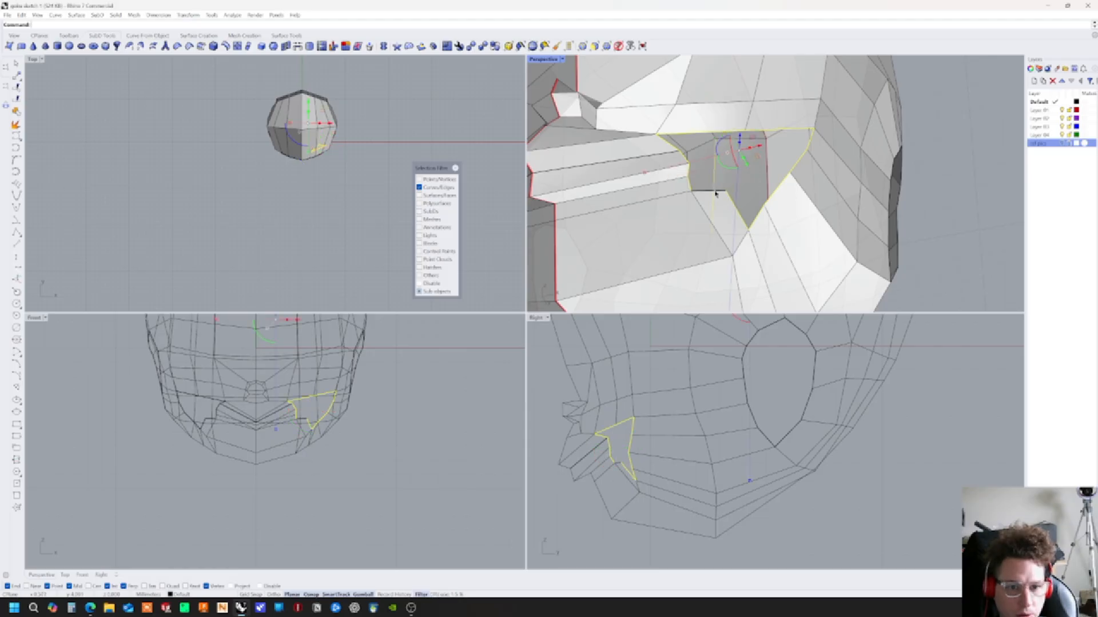
{"action": "left_click", "coordinate": [714, 184], "text": "shift"}
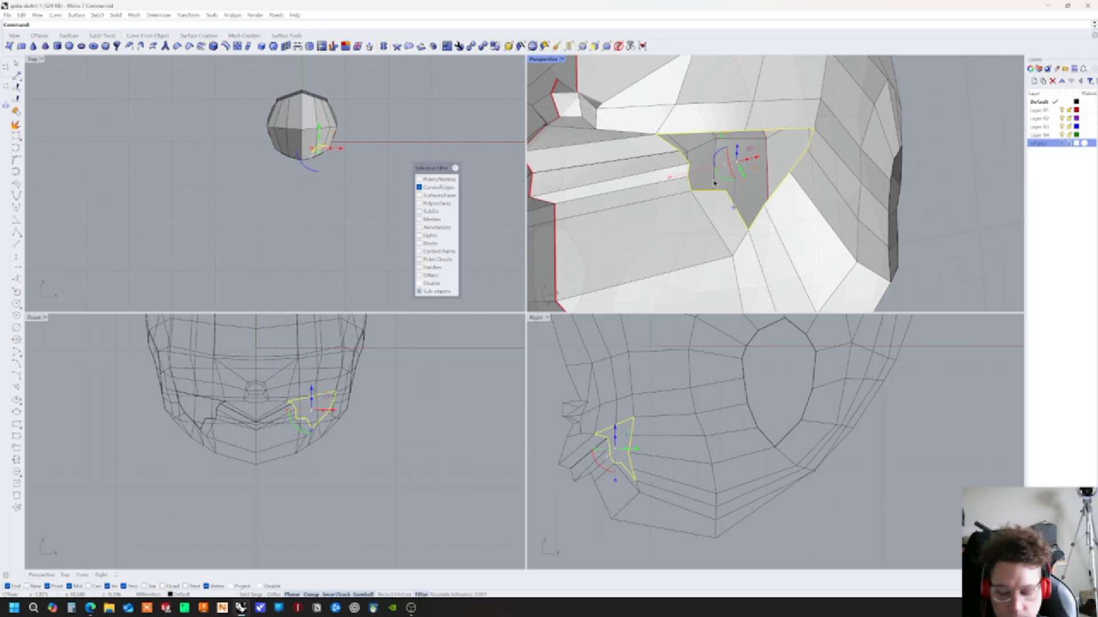
Try to close the hole beside the mouth corner with FillMeshHole, picking an edge on its cheek-side boundary
{"action": "type", "text": "Fil"}
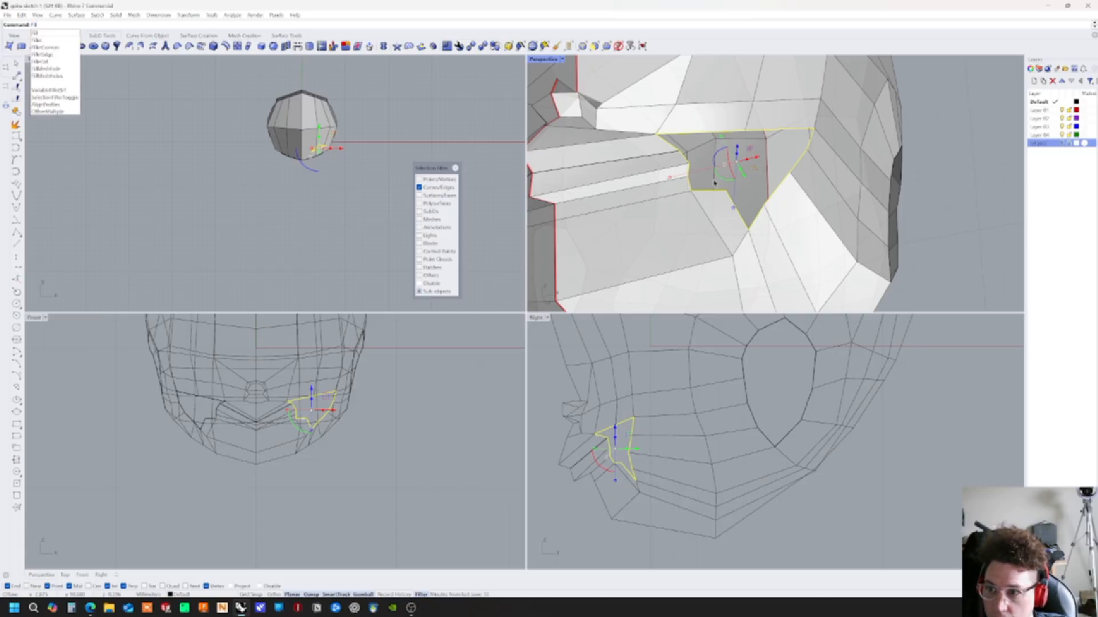
{"action": "key", "text": "Down"}
{"action": "key", "text": "Down"}
{"action": "key", "text": "Down"}
{"action": "key", "text": "Down"}
{"action": "key", "text": "Down"}
{"action": "key", "text": "Down"}
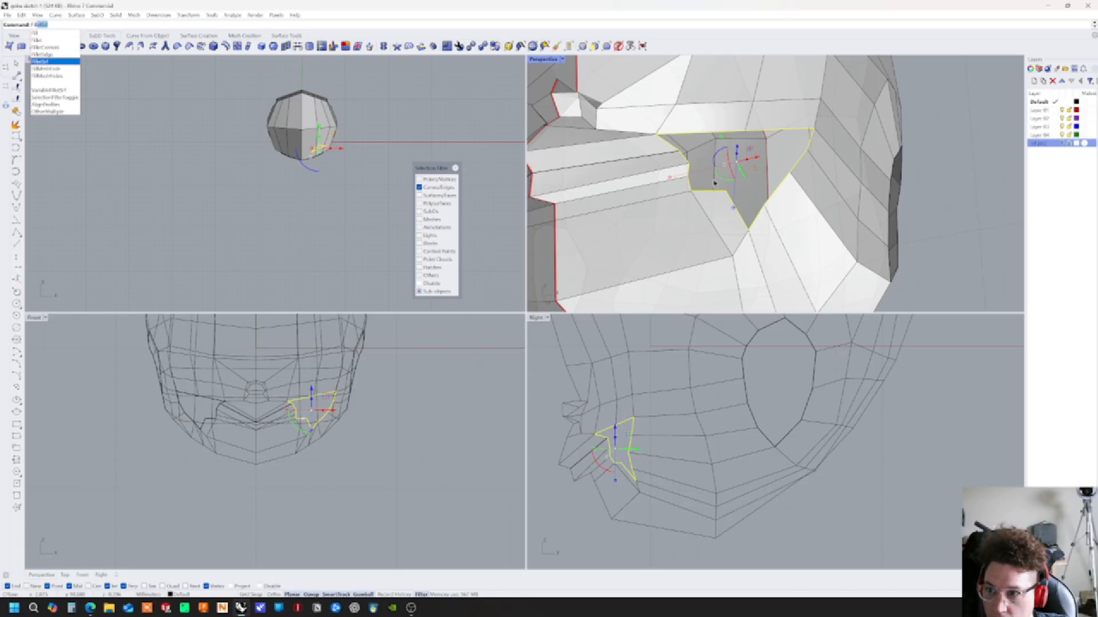
{"action": "key", "text": "Return"}
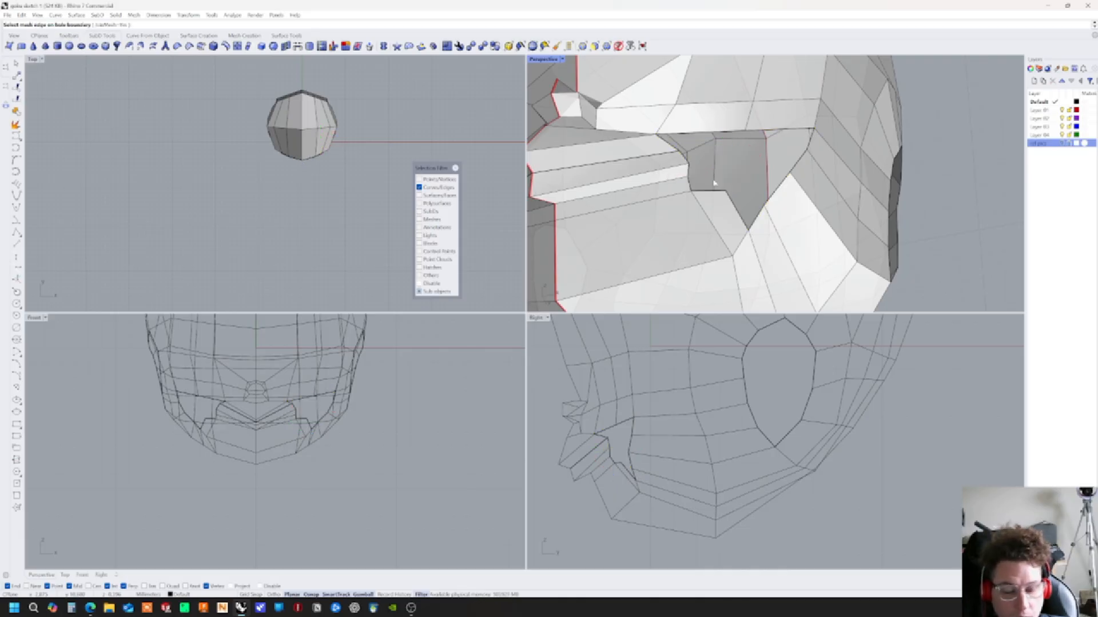
{"action": "left_click", "coordinate": [776, 191]}
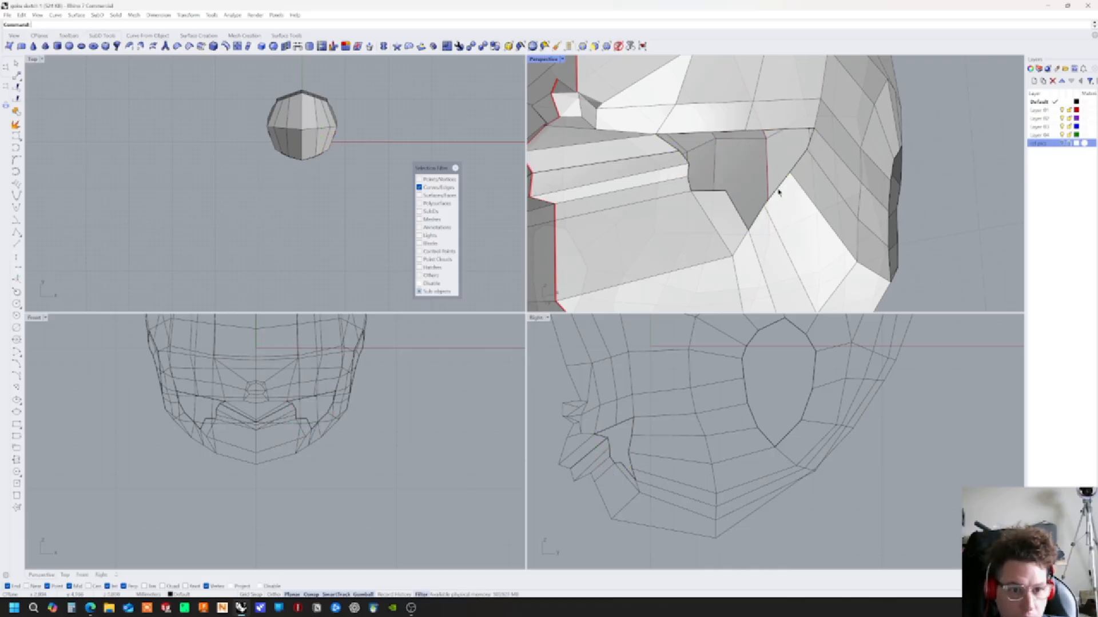
{"action": "mouse_move", "coordinate": [953, 172]}
{"action": "right_mouse_down"}
{"action": "mouse_move", "coordinate": [845, 199]}
{"action": "mouse_move", "coordinate": [785, 266]}
{"action": "mouse_move", "coordinate": [801, 248]}
{"action": "right_mouse_up"}
{"action": "scroll", "coordinate": [783, 264], "scroll_direction": "up", "scroll_amount": 3}
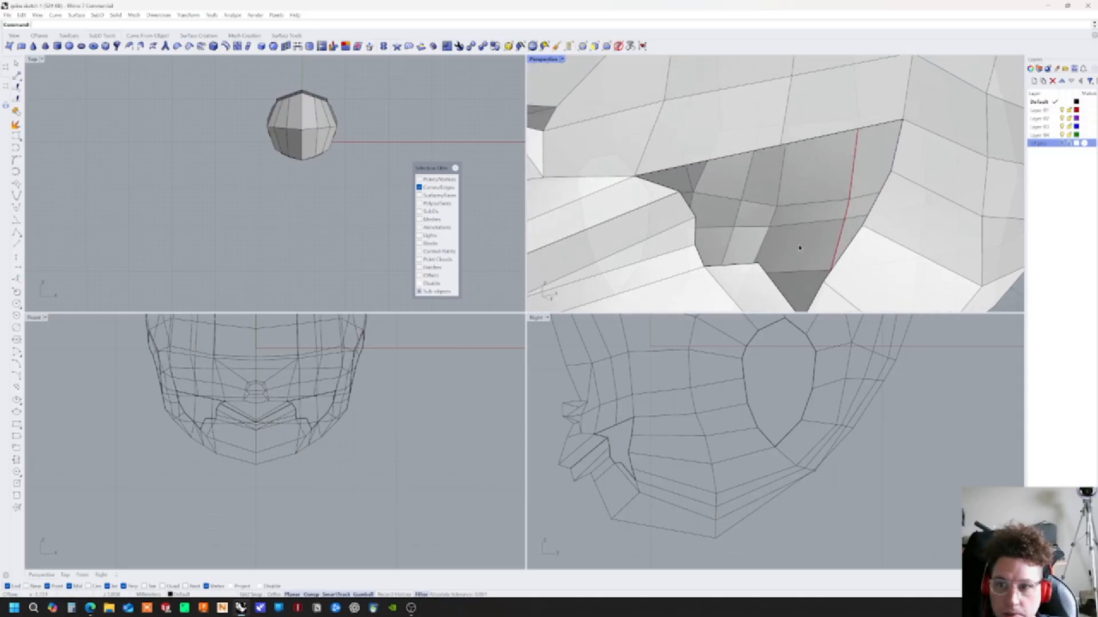
Bridge the two lower edges of the hole beside the mouth corner to the two upper cheek edges opposite them
{"action": "left_click", "coordinate": [236, 112]}
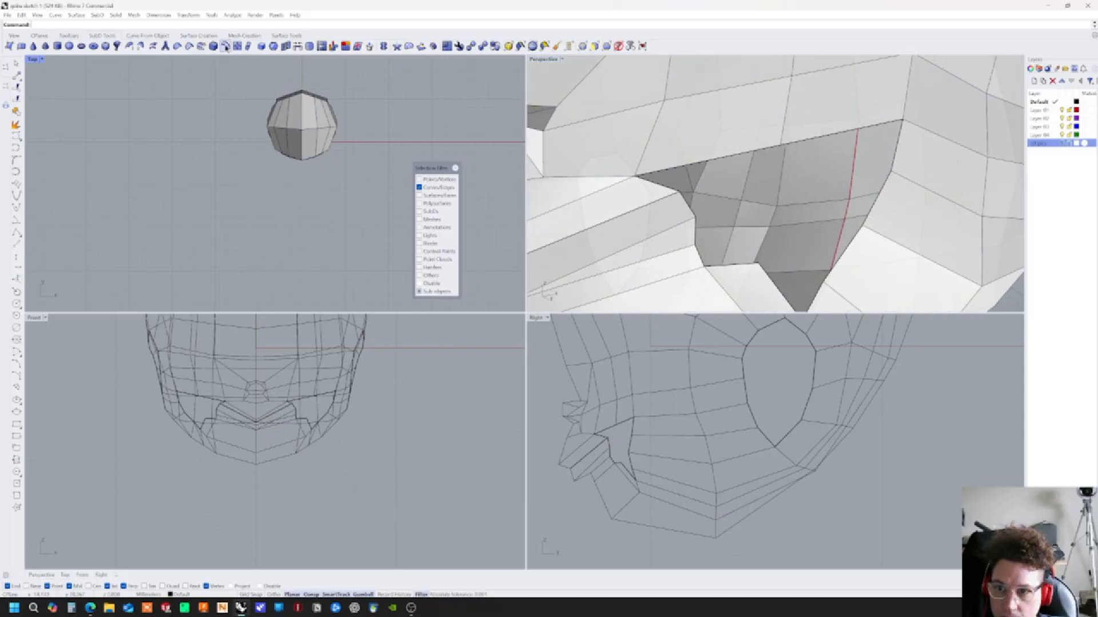
{"action": "left_click", "coordinate": [297, 46]}
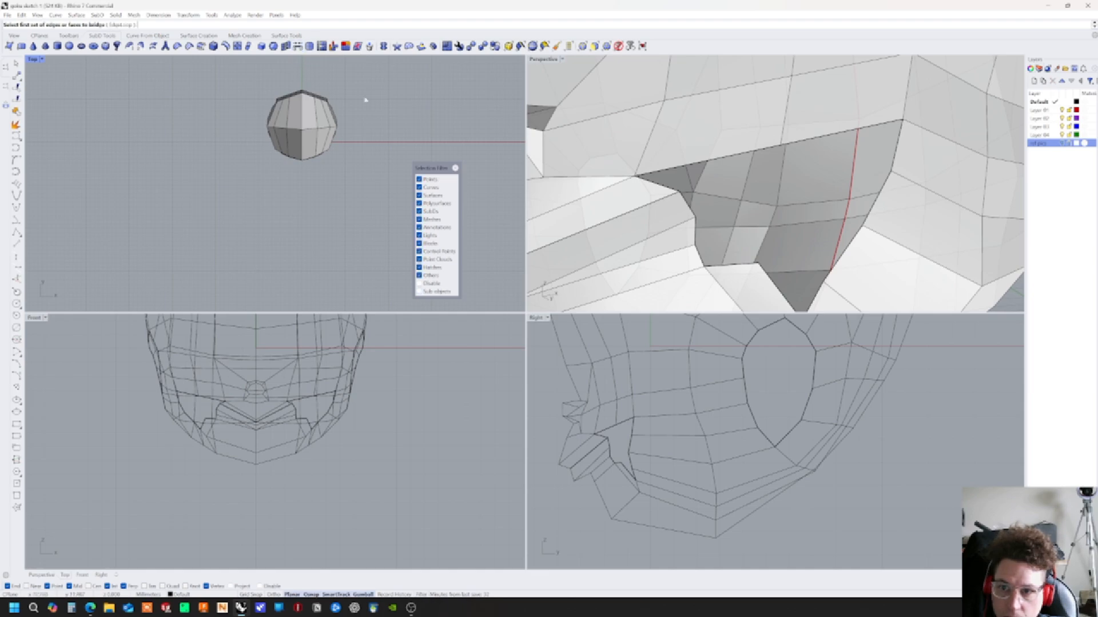
{"action": "left_click", "coordinate": [784, 290]}
{"action": "left_click", "coordinate": [743, 265]}
{"action": "key", "text": "Return"}
{"action": "left_click", "coordinate": [832, 134]}
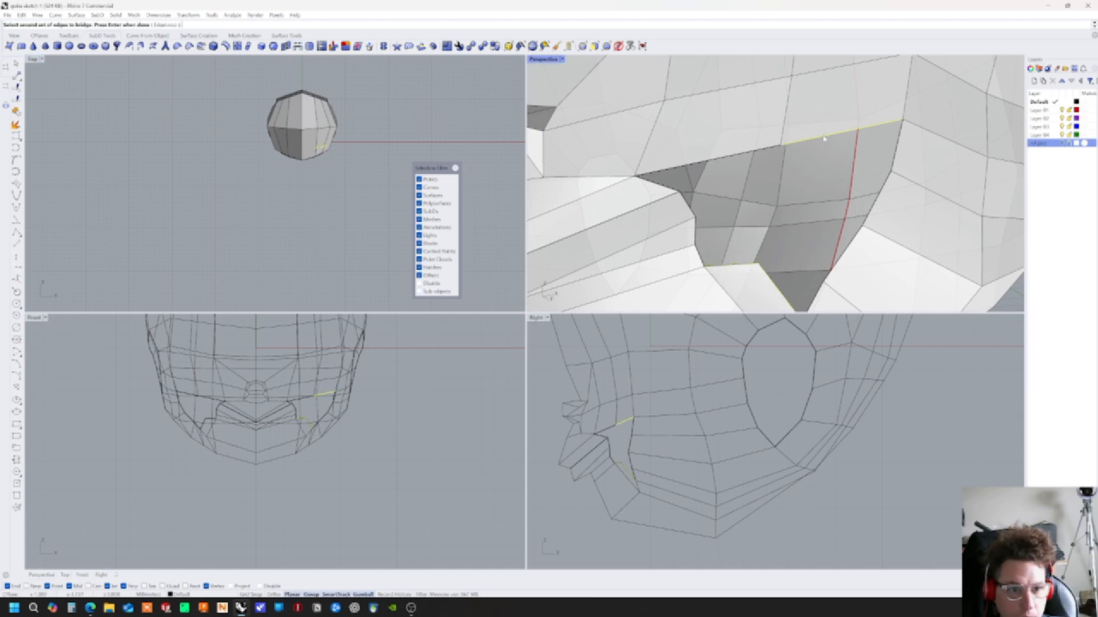
{"action": "left_click", "coordinate": [770, 149]}
{"action": "key", "text": "Return"}
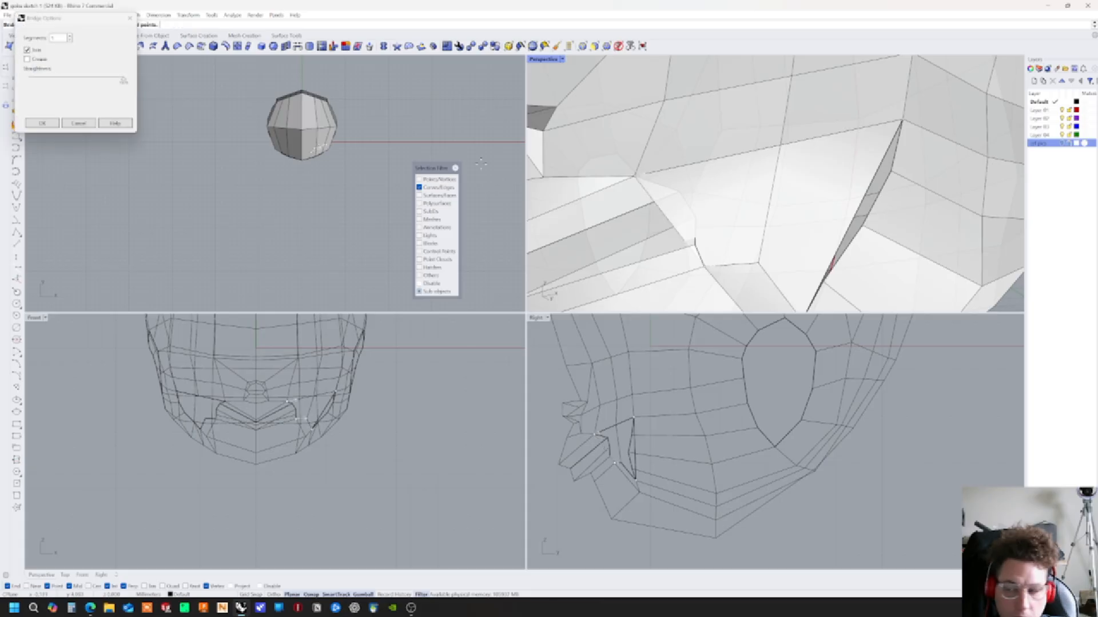
Set the bridge to 4 segments and apply it
{"action": "left_click", "coordinate": [69, 36]}
{"action": "left_click", "coordinate": [68, 36]}
{"action": "left_click", "coordinate": [69, 36]}
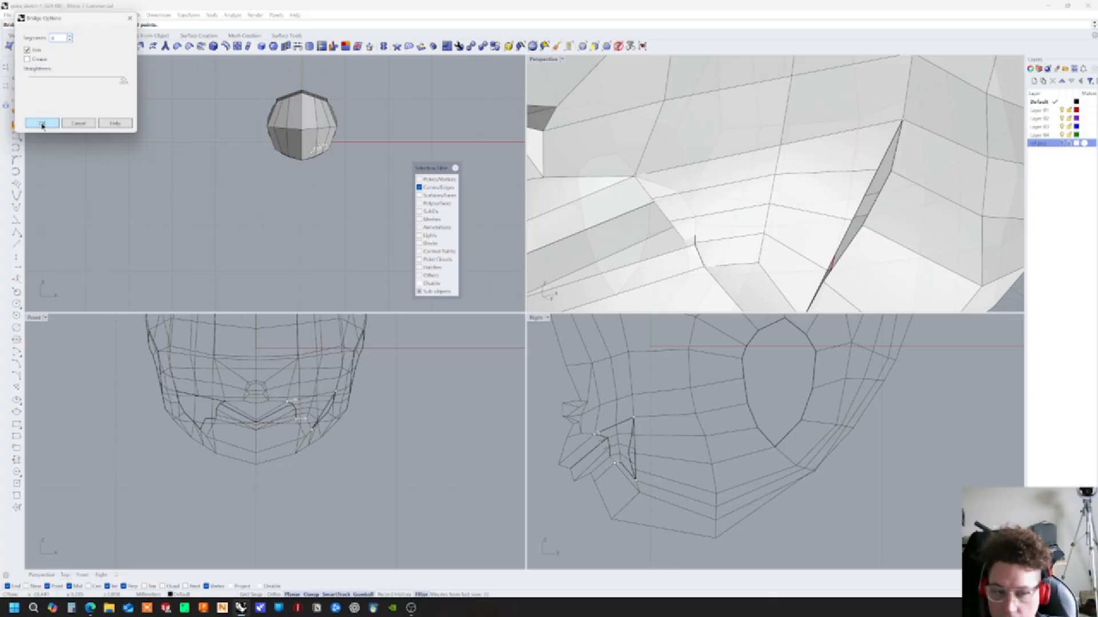
{"action": "left_click", "coordinate": [42, 124]}
Try to stitch the uppermost edges of the narrow gap between the new bridge and the cheek
{"action": "right_click_drag", "start_coordinate": [879, 183], "coordinate": [785, 197]}
{"action": "left_click", "coordinate": [361, 83]}
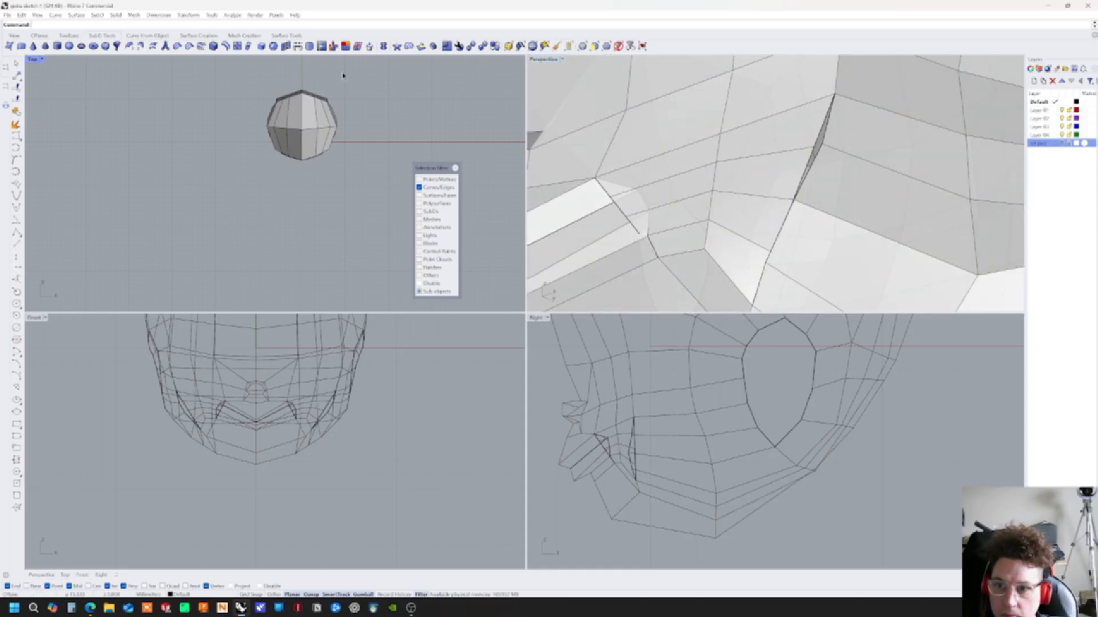
{"action": "left_click", "coordinate": [285, 46]}
{"action": "left_click", "coordinate": [826, 121]}
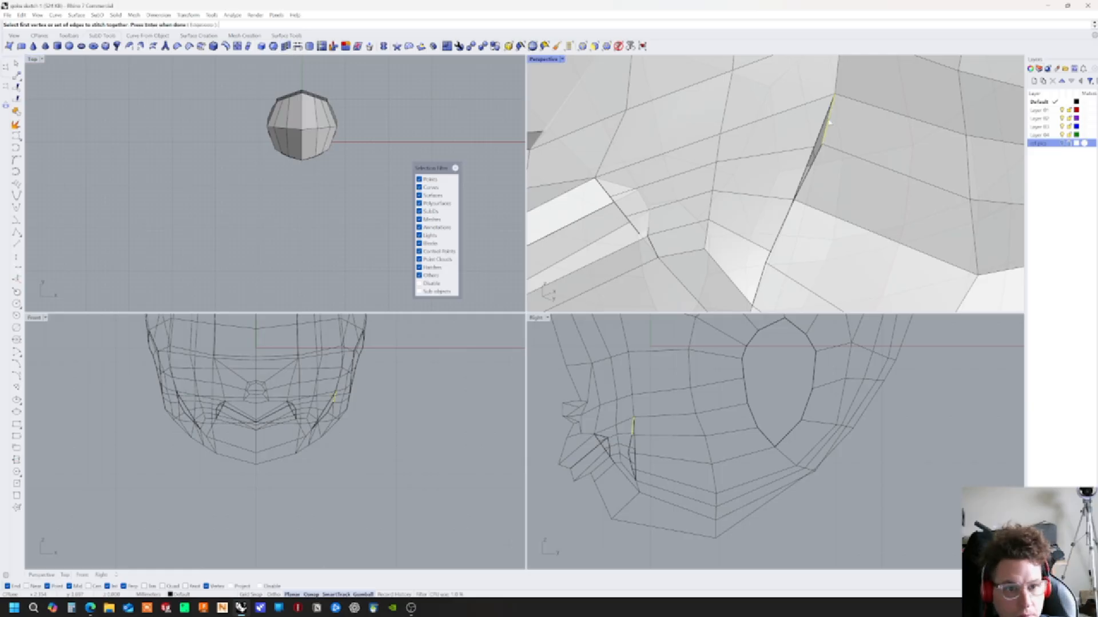
{"action": "key", "text": "Return"}
{"action": "left_click", "coordinate": [825, 124]}
{"action": "key", "text": "Return"}
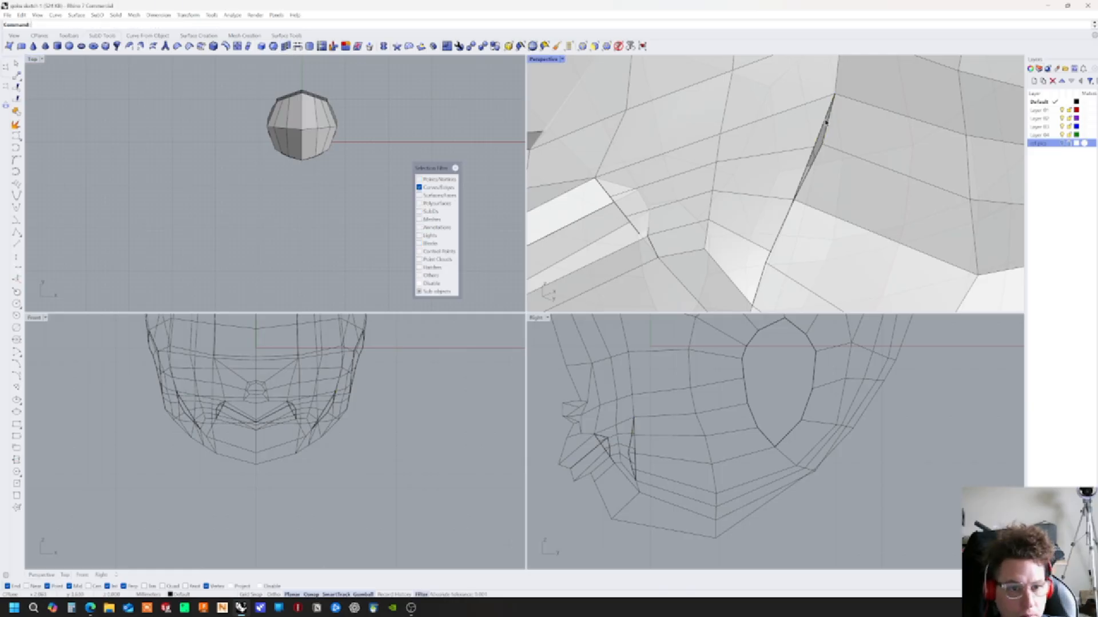
Choose the edges along the outer cheek side of the narrow gap as the first set to stitch
{"action": "left_click", "coordinate": [828, 123]}
{"action": "left_click", "coordinate": [810, 172]}
{"action": "right_click_drag", "start_coordinate": [812, 179], "coordinate": [830, 255]}
{"action": "left_click", "coordinate": [753, 270]}
{"action": "key", "text": "Return"}
Stitch the outer cheek edges to the bridge-side edges of the gap, using the average stitch location
{"action": "left_click", "coordinate": [827, 133]}
{"action": "left_click", "coordinate": [806, 171]}
{"action": "left_click", "coordinate": [816, 167]}
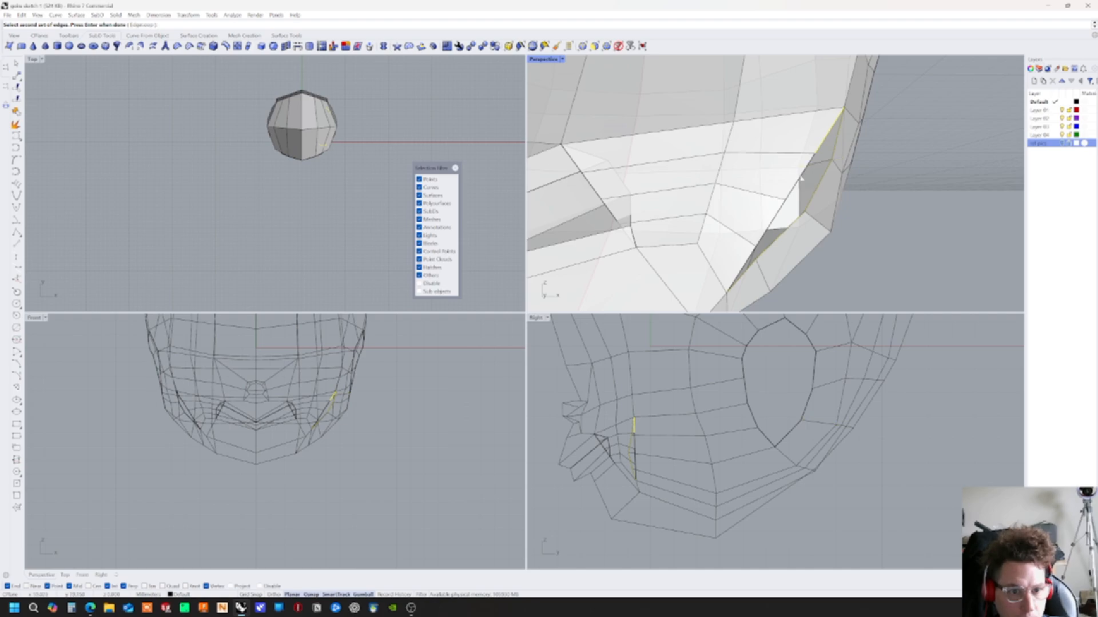
{"action": "left_click", "coordinate": [791, 191]}
{"action": "left_click", "coordinate": [776, 214]}
{"action": "mouse_move", "coordinate": [772, 222]}
{"action": "right_mouse_down"}
{"action": "mouse_move", "coordinate": [771, 247]}
{"action": "mouse_move", "coordinate": [754, 225]}
{"action": "mouse_move", "coordinate": [779, 216]}
{"action": "right_mouse_up"}
{"action": "left_click", "coordinate": [753, 250]}
{"action": "key", "text": "Return"}
{"action": "key", "text": "Return"}
Start another stitch with the bridge-side edges of the gap at the mouth corner as the first set
{"action": "right_click_drag", "start_coordinate": [845, 157], "coordinate": [771, 186]}
{"action": "key", "text": "Return"}
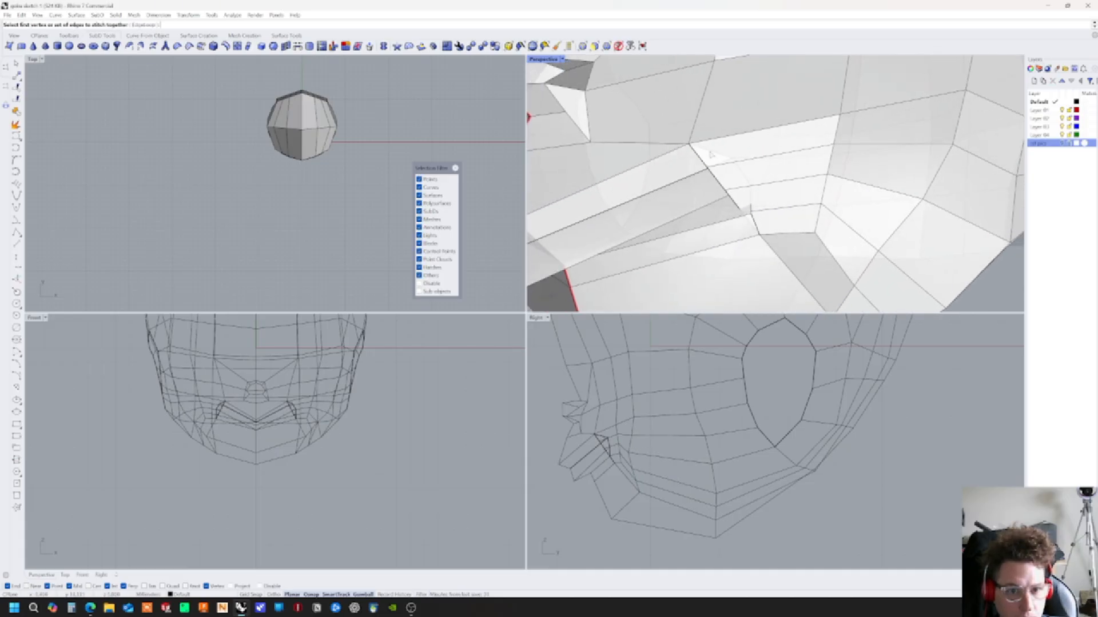
{"action": "left_click", "coordinate": [698, 155]}
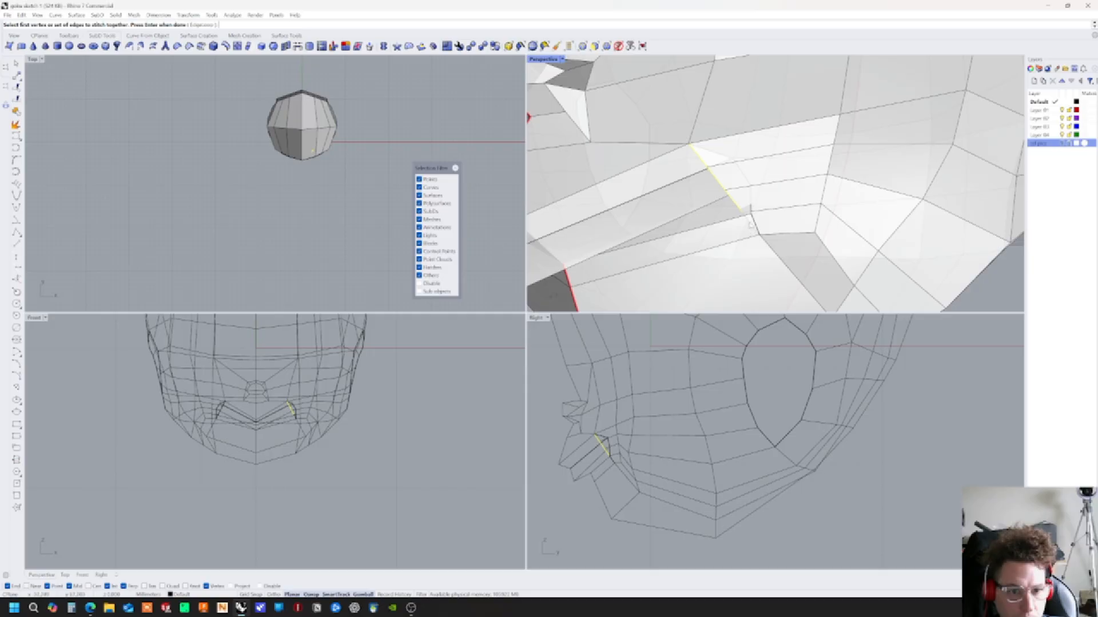
{"action": "scroll", "coordinate": [743, 231], "scroll_direction": "up", "scroll_amount": 5}
{"action": "right_click_drag", "start_coordinate": [721, 251], "coordinate": [811, 231]}
{"action": "left_click", "coordinate": [800, 218]}
Stitch the mouth-corner gap closed against the lip-side edges, using the average stitch location
{"action": "right_click_drag", "start_coordinate": [828, 153], "coordinate": [846, 209]}
{"action": "right_click", "coordinate": [848, 207]}
{"action": "left_click", "coordinate": [850, 206]}
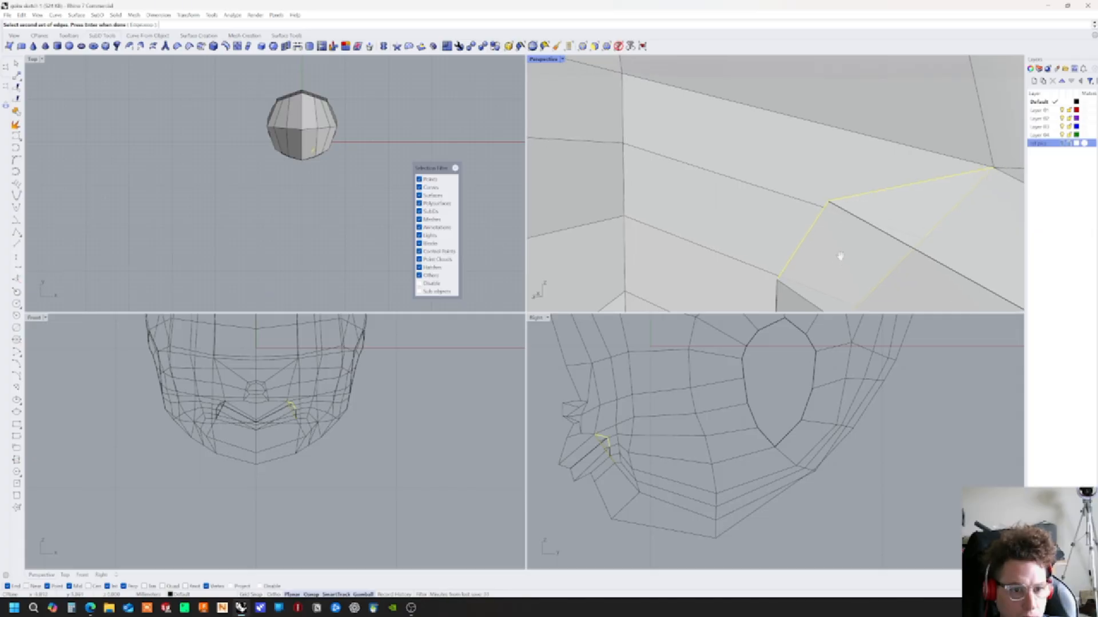
{"action": "right_click_drag", "start_coordinate": [840, 270], "coordinate": [773, 153]}
{"action": "left_click", "coordinate": [771, 169]}
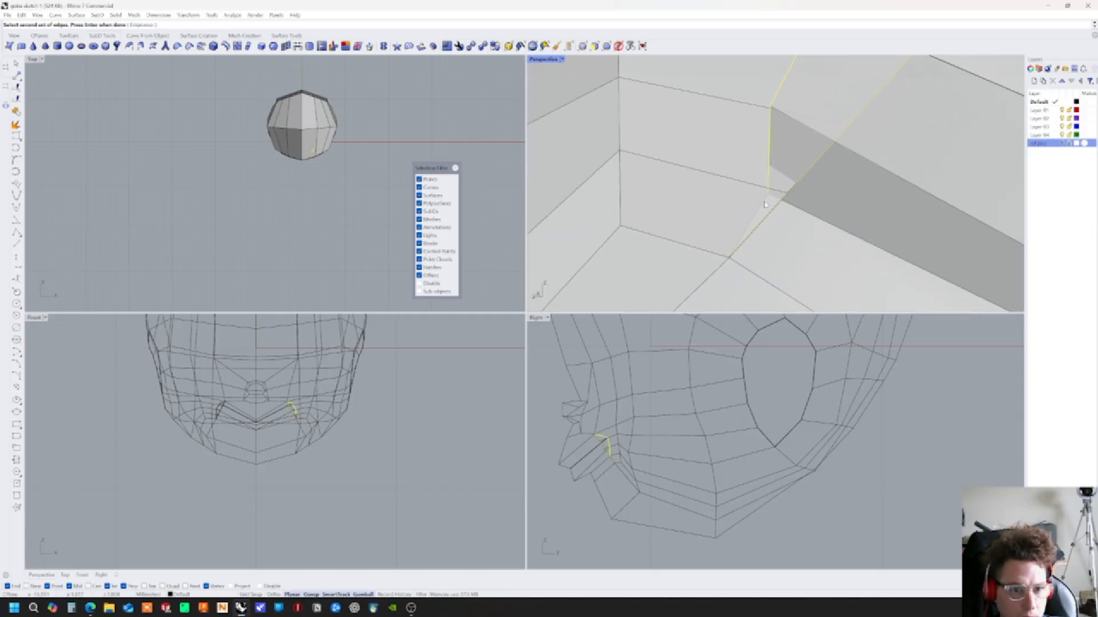
{"action": "right_click_drag", "start_coordinate": [762, 205], "coordinate": [796, 219]}
{"action": "left_click", "coordinate": [793, 225]}
{"action": "scroll", "coordinate": [795, 216], "scroll_direction": "down", "scroll_amount": 7}
{"action": "key", "text": "Return"}
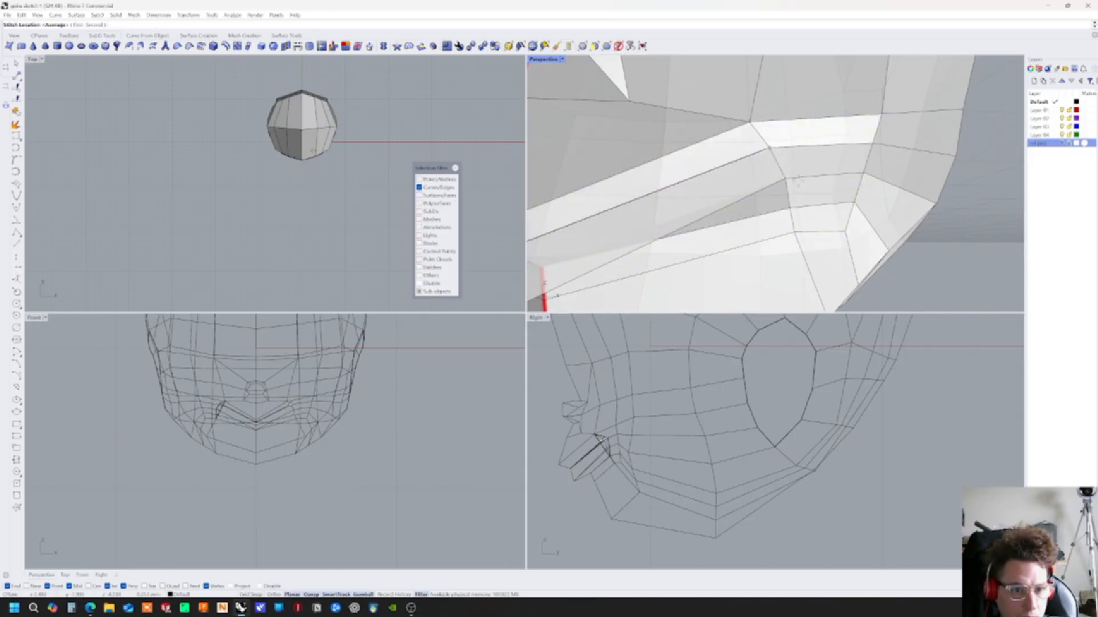
{"action": "key", "text": "Return"}
Switch the head to smooth SubD display and turn on its control points
{"action": "right_click_drag", "start_coordinate": [803, 176], "coordinate": [782, 220]}
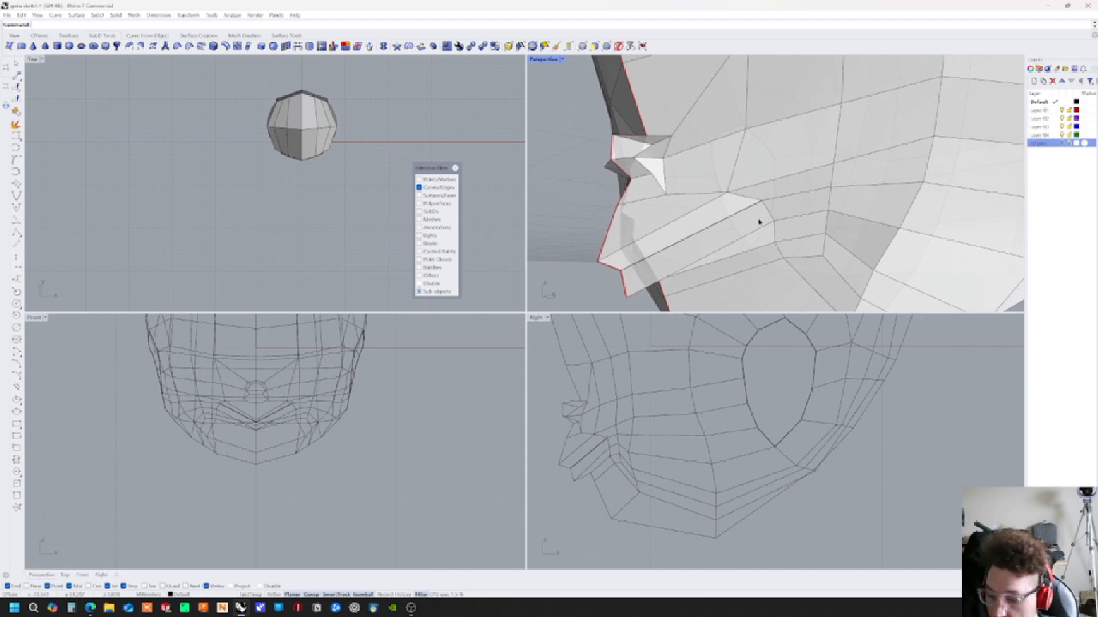
{"action": "scroll", "coordinate": [783, 190], "scroll_direction": "down", "scroll_amount": 5}
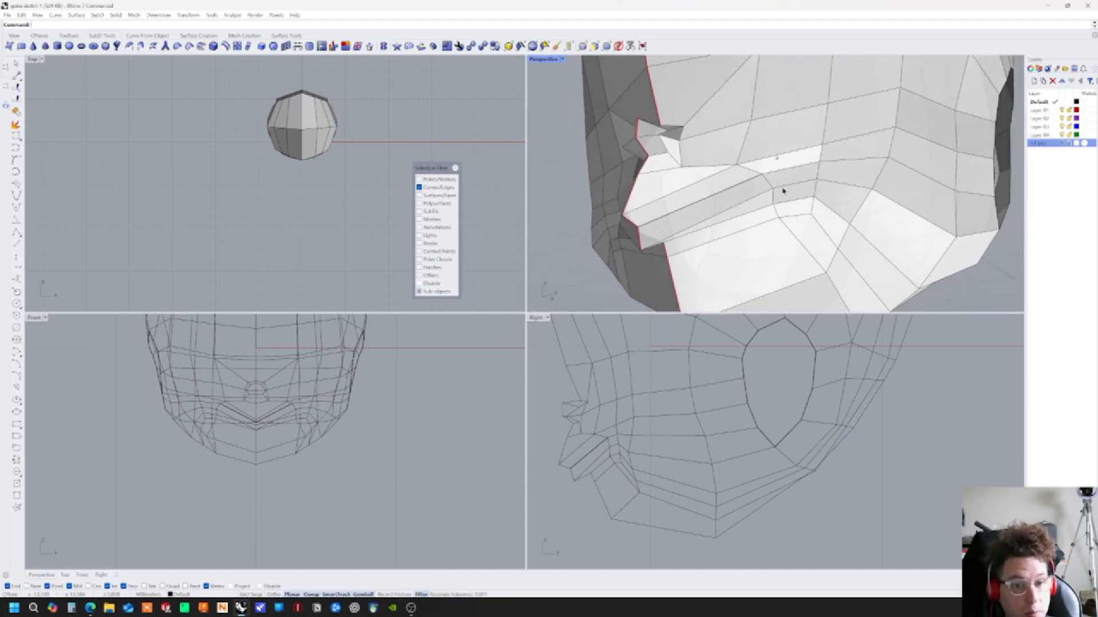
{"action": "left_click", "coordinate": [494, 47]}
{"action": "right_click_drag", "start_coordinate": [828, 181], "coordinate": [830, 246]}
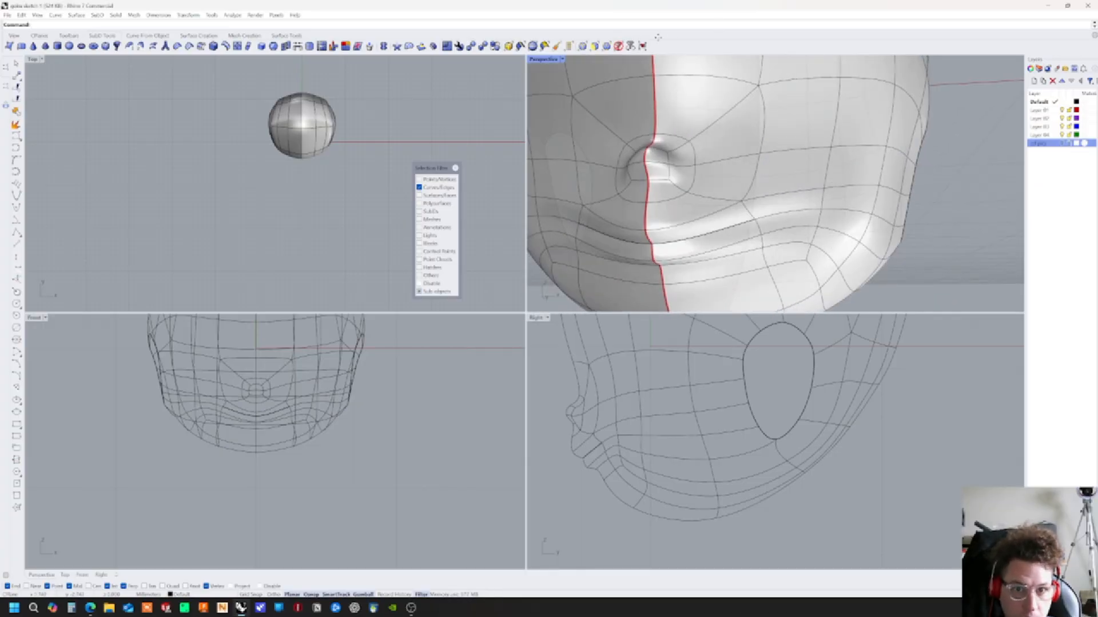
{"action": "left_click", "coordinate": [619, 46]}
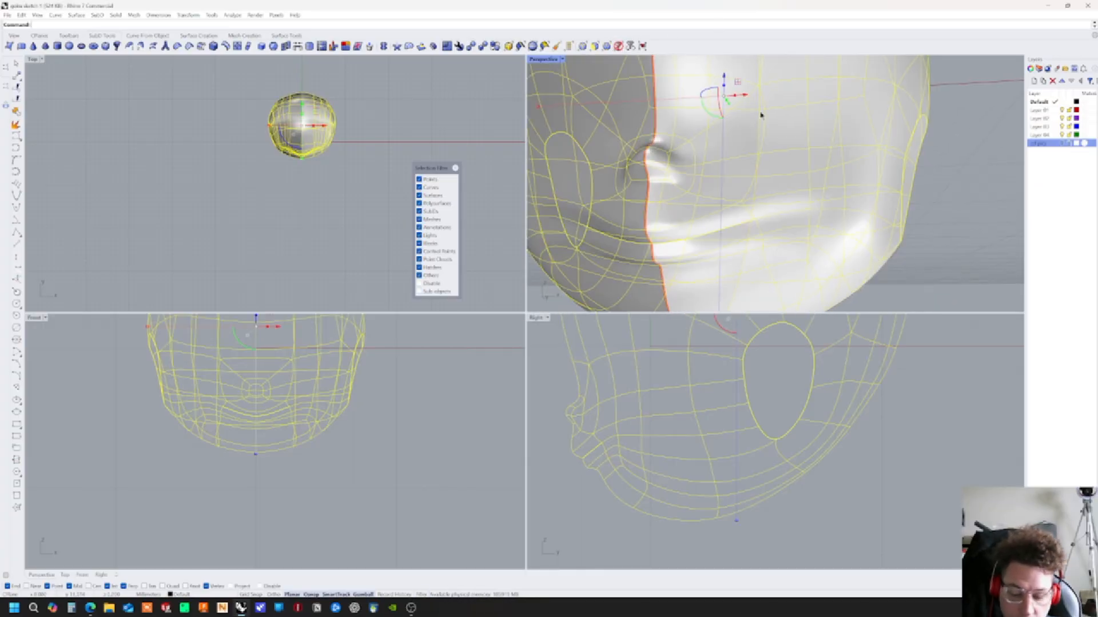
{"action": "key", "text": "F10"}
{"action": "right_click_drag", "start_coordinate": [796, 195], "coordinate": [854, 201]}
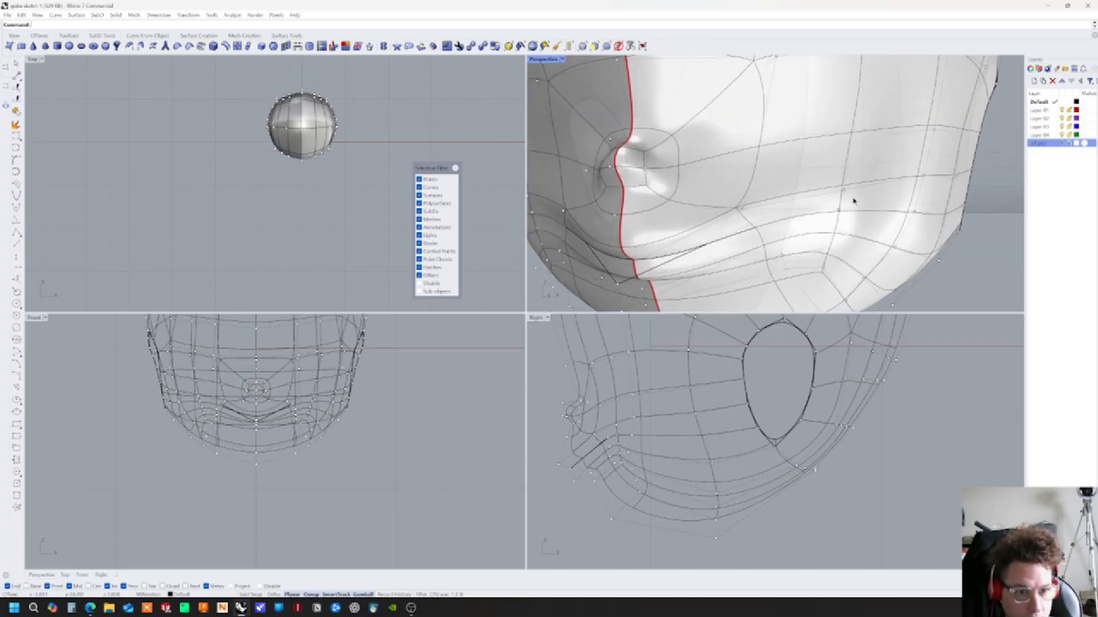
Try to shift two cheek control points above the mouth corner toward the mouth
{"action": "left_click", "coordinate": [844, 194]}
{"action": "left_click_drag", "start_coordinate": [845, 192], "coordinate": [802, 182]}
{"action": "left_click", "coordinate": [839, 211]}
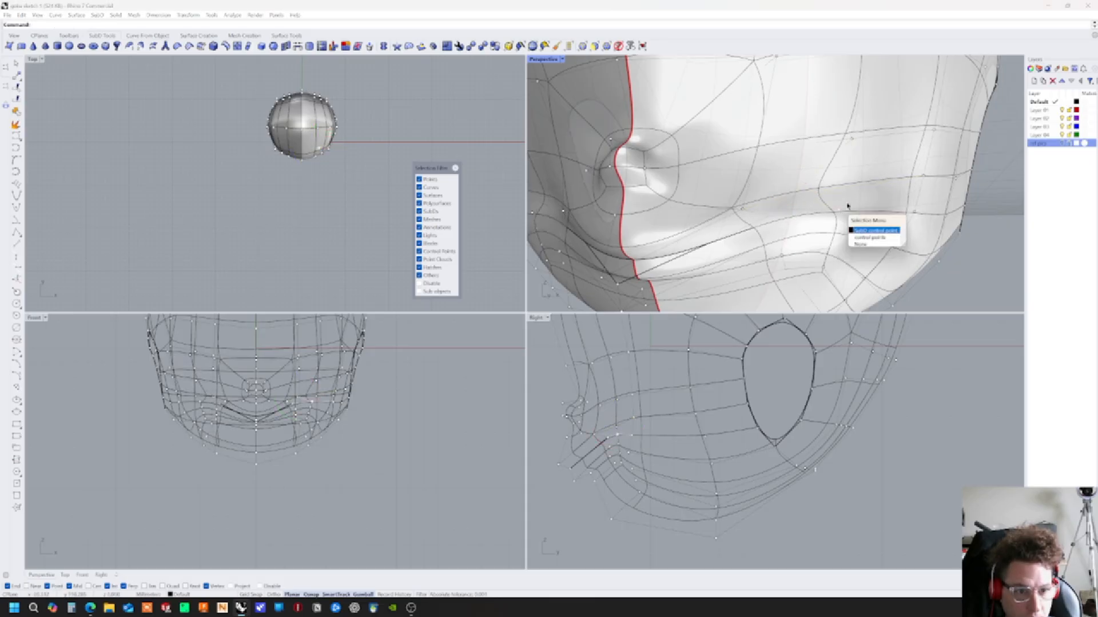
{"action": "left_click", "coordinate": [869, 230]}
{"action": "left_click_drag", "start_coordinate": [852, 201], "coordinate": [813, 203]}
{"action": "mouse_move", "coordinate": [827, 235]}
{"action": "right_mouse_down"}
{"action": "mouse_move", "coordinate": [803, 235]}
{"action": "mouse_move", "coordinate": [833, 234]}
{"action": "right_mouse_up"}
{"action": "key", "text": "ctrl+z"}
{"action": "key", "text": "ctrl+z"}
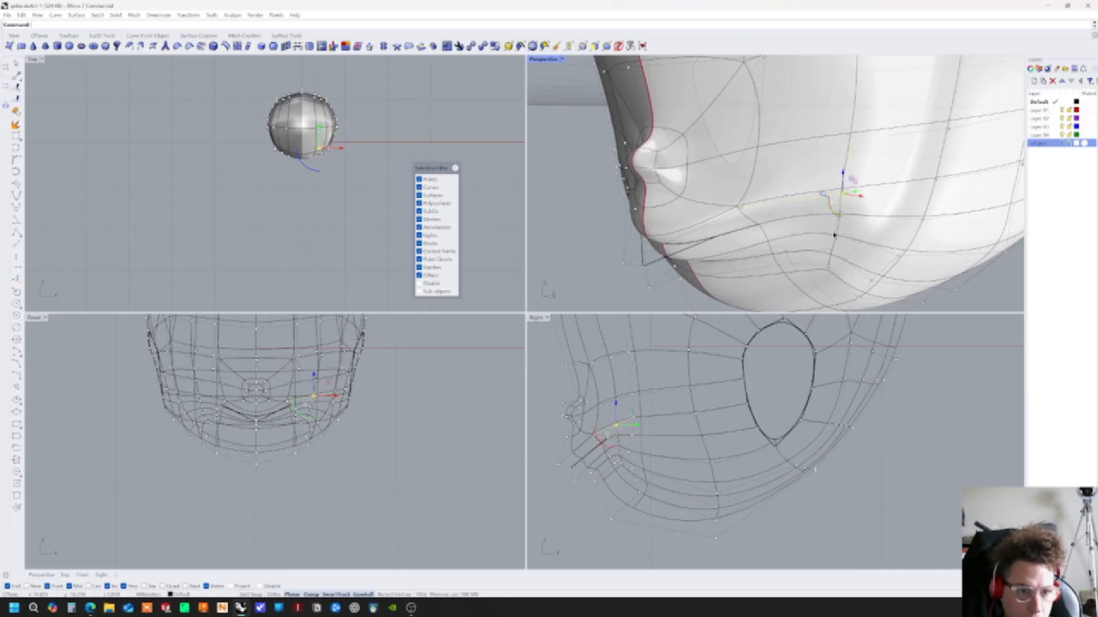
Align the gumball to the view and move the selected cheek control point above the mouth corner toward the mouth
{"action": "right_click_drag", "start_coordinate": [763, 180], "coordinate": [823, 227]}
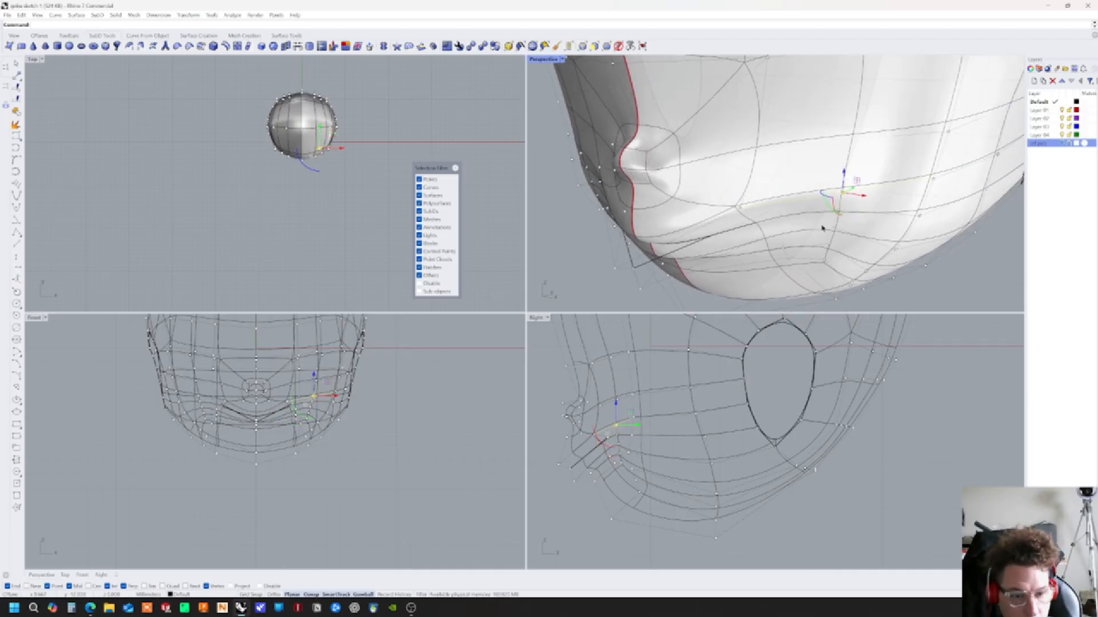
{"action": "right_click", "coordinate": [355, 598]}
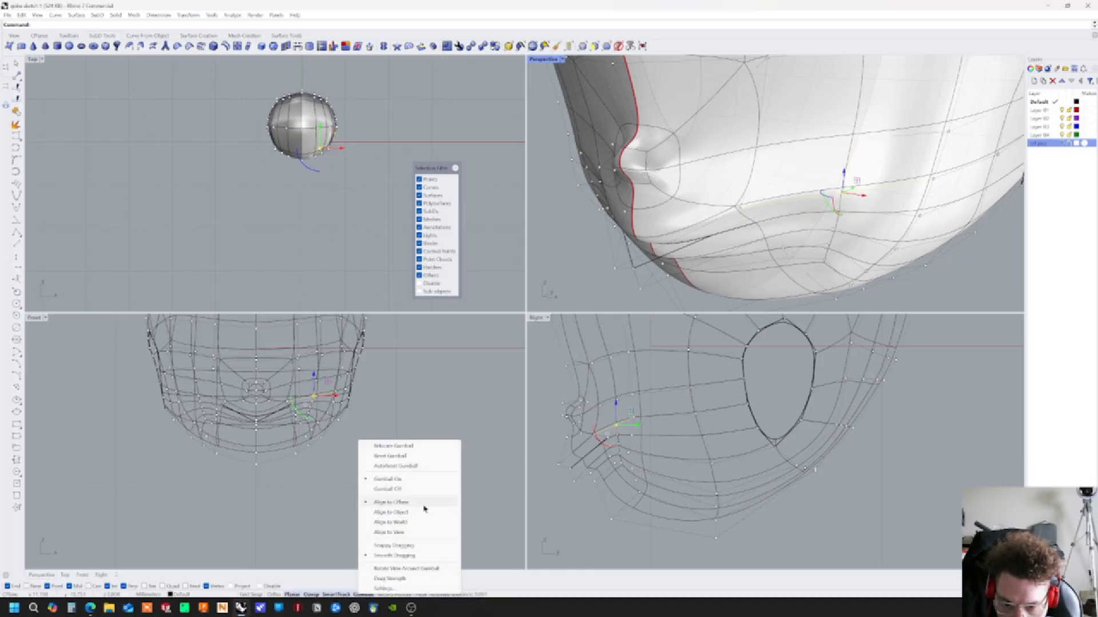
{"action": "left_click", "coordinate": [400, 533]}
{"action": "mouse_move", "coordinate": [821, 187]}
{"action": "right_mouse_down"}
{"action": "mouse_move", "coordinate": [830, 201]}
{"action": "mouse_move", "coordinate": [852, 191]}
{"action": "mouse_move", "coordinate": [846, 209]}
{"action": "mouse_move", "coordinate": [823, 169]}
{"action": "right_mouse_up"}
{"action": "left_click_drag", "start_coordinate": [819, 171], "coordinate": [788, 166]}
Pull the neighbouring control points around the mouth corner slightly toward the mouth
{"action": "left_click", "coordinate": [744, 196]}
{"action": "right_click_drag", "start_coordinate": [755, 197], "coordinate": [941, 272]}
{"action": "right_click_drag", "start_coordinate": [852, 258], "coordinate": [794, 211]}
{"action": "left_click", "coordinate": [797, 192]}
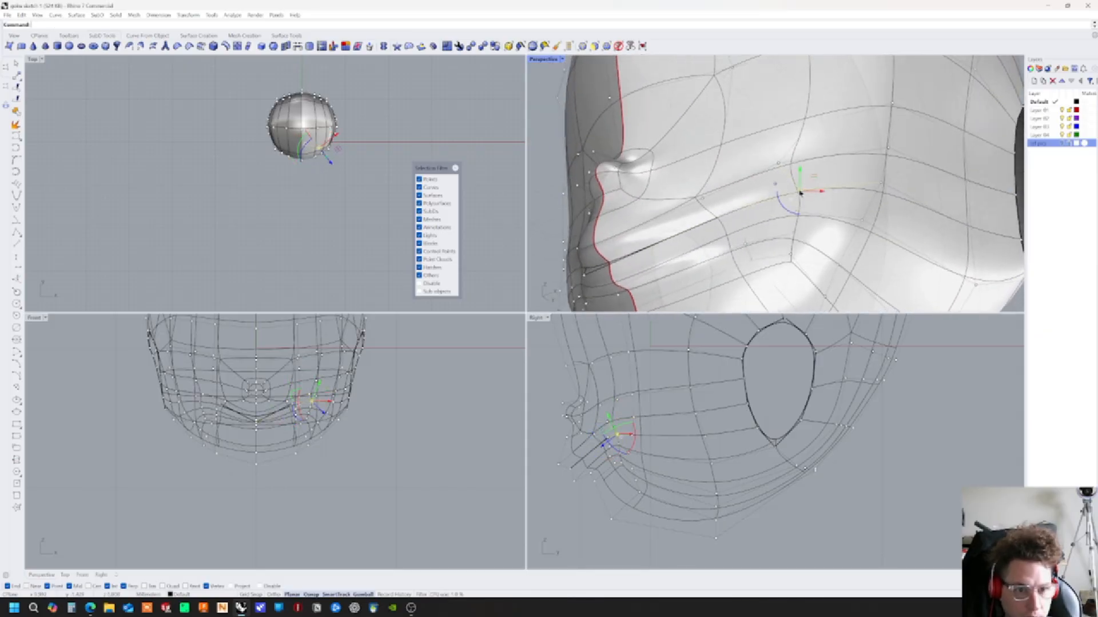
{"action": "scroll", "coordinate": [798, 189], "scroll_direction": "down", "scroll_amount": 4}
{"action": "left_click_drag", "start_coordinate": [799, 183], "coordinate": [777, 185]}
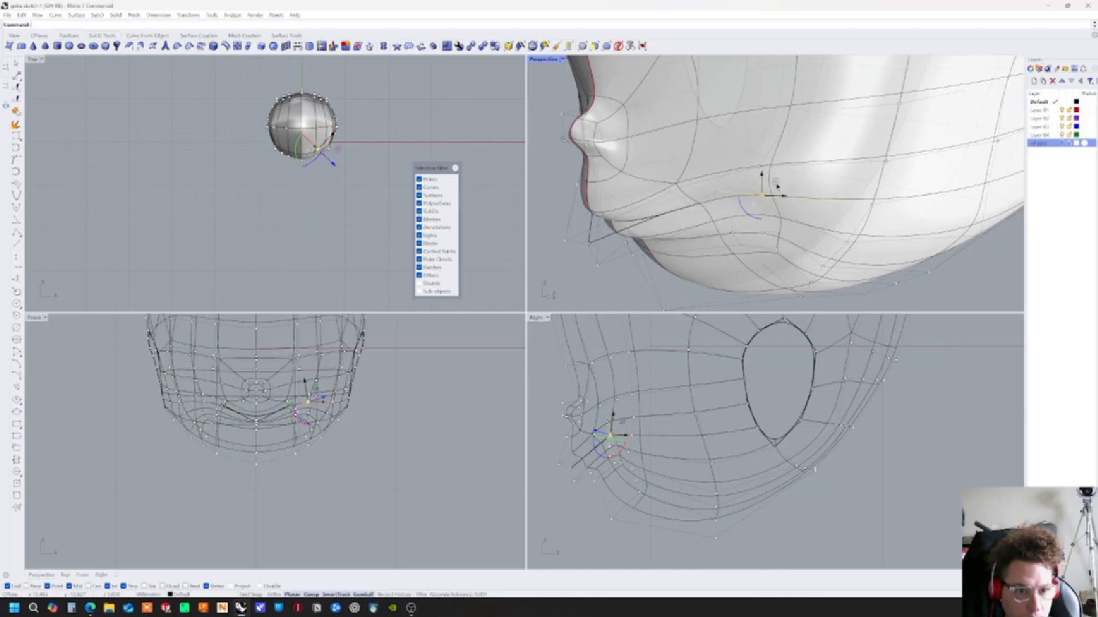
{"action": "left_click", "coordinate": [782, 215]}
{"action": "left_click_drag", "start_coordinate": [795, 199], "coordinate": [787, 200]}
{"action": "right_click_drag", "start_coordinate": [870, 387], "coordinate": [905, 414]}
{"action": "left_click", "coordinate": [772, 444]}
{"action": "left_click", "coordinate": [616, 446]}
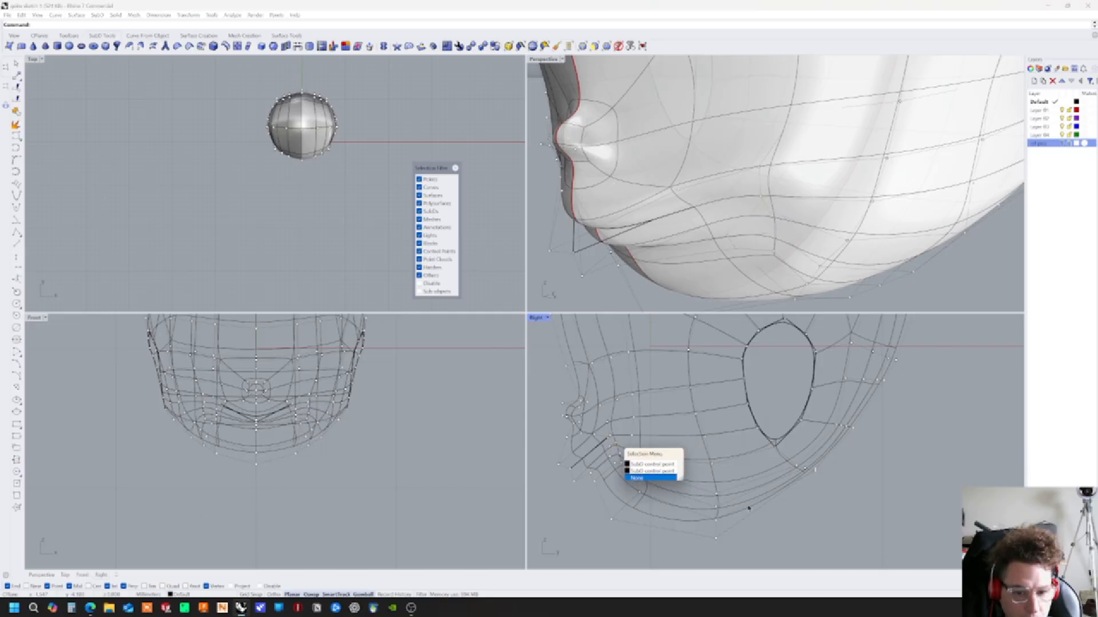
{"action": "left_click", "coordinate": [637, 466]}
{"action": "left_click", "coordinate": [628, 457]}
{"action": "left_click", "coordinate": [663, 474]}
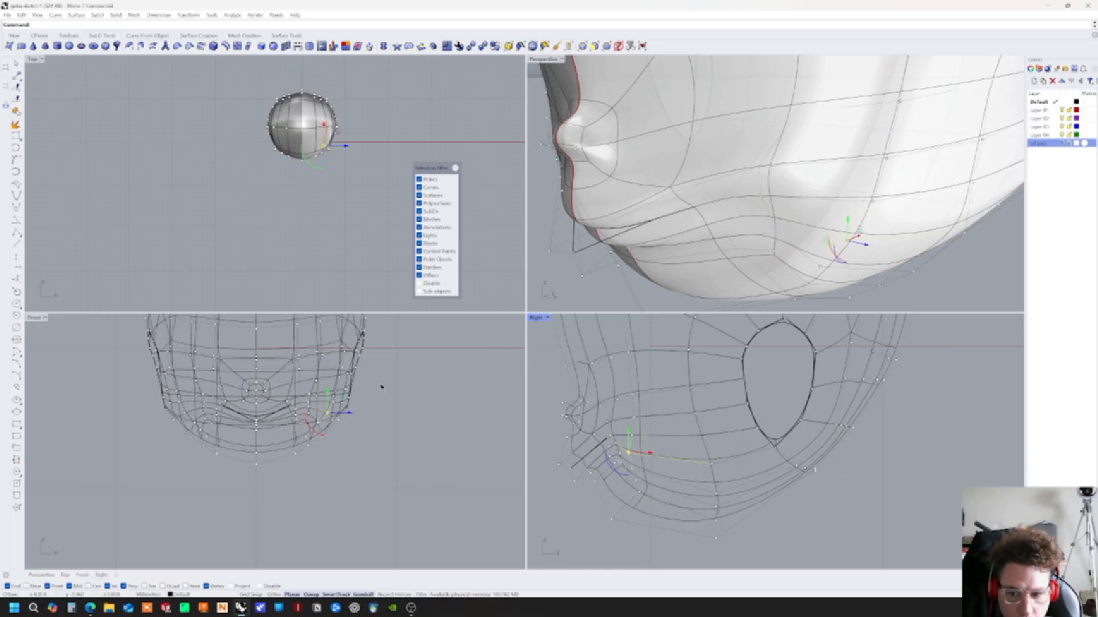
{"action": "left_click", "coordinate": [964, 274]}
Lower the control point just below the mouth corner and nudge the mouth-corner point toward the lips
{"action": "right_click_drag", "start_coordinate": [854, 271], "coordinate": [789, 240]}
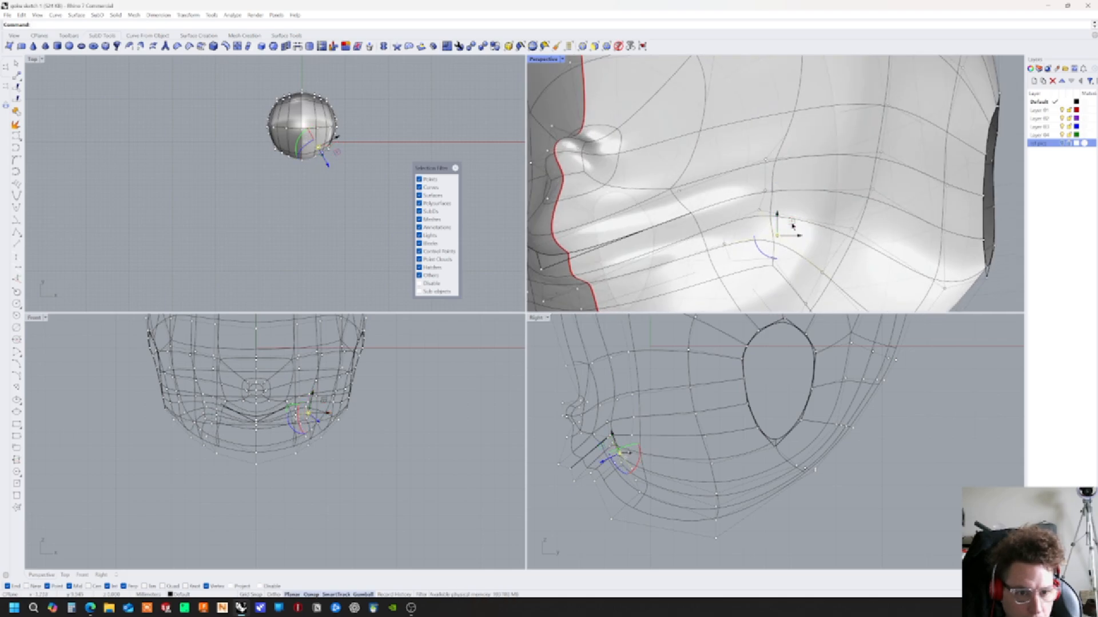
{"action": "left_click_drag", "start_coordinate": [781, 223], "coordinate": [771, 249]}
{"action": "right_click_drag", "start_coordinate": [771, 248], "coordinate": [785, 196]}
{"action": "left_click", "coordinate": [755, 201]}
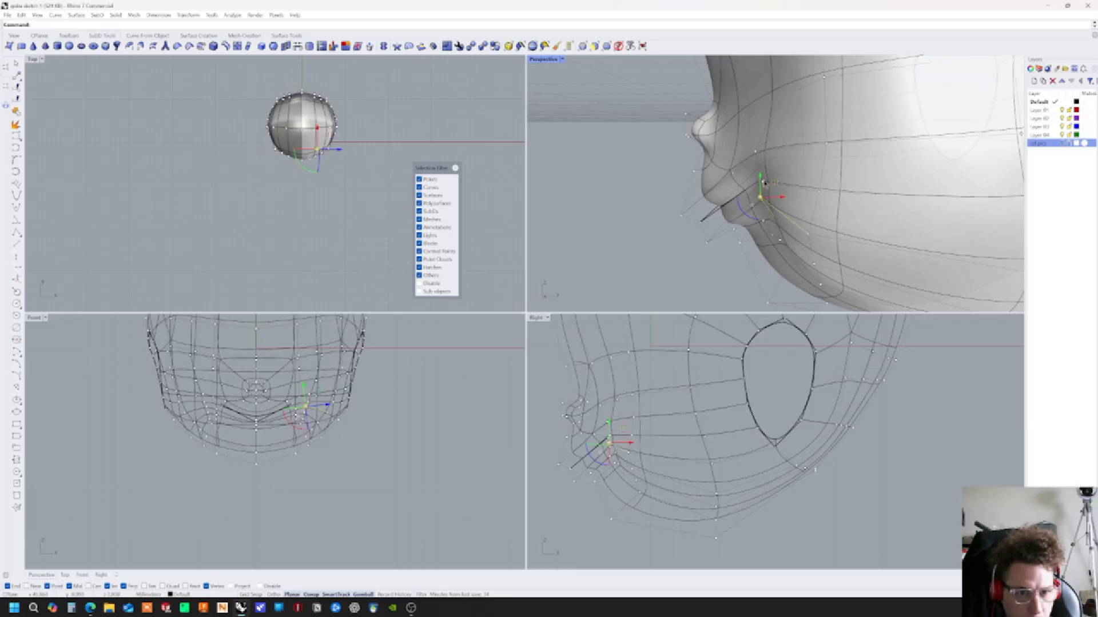
{"action": "left_click_drag", "start_coordinate": [777, 182], "coordinate": [773, 181]}
Nudge the control points beside the mouth corner toward the lips and lower the cheek point above them slightly
{"action": "right_click_drag", "start_coordinate": [777, 182], "coordinate": [800, 219]}
{"action": "left_click", "coordinate": [792, 225], "text": "shift"}
{"action": "left_click_drag", "start_coordinate": [788, 220], "coordinate": [784, 219]}
{"action": "left_click", "coordinate": [807, 178]}
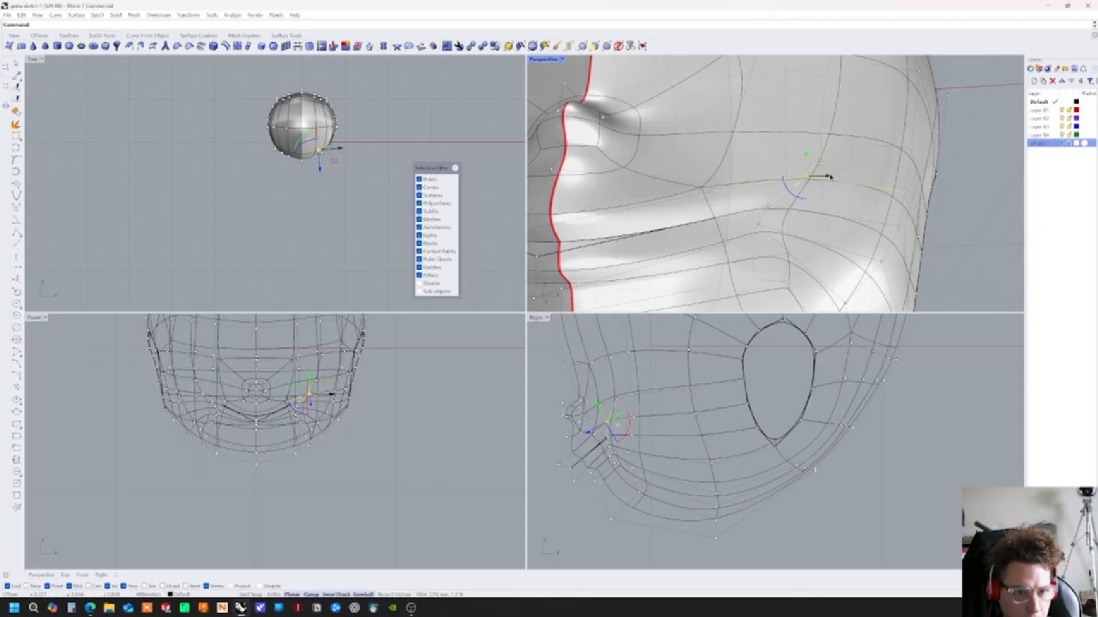
{"action": "left_click_drag", "start_coordinate": [799, 177], "coordinate": [800, 182]}
Select the lower control point at the mouth corner, working from beneath the chin
{"action": "right_click_drag", "start_coordinate": [795, 194], "coordinate": [657, 241]}
{"action": "left_click", "coordinate": [894, 256]}
{"action": "left_click", "coordinate": [651, 235]}
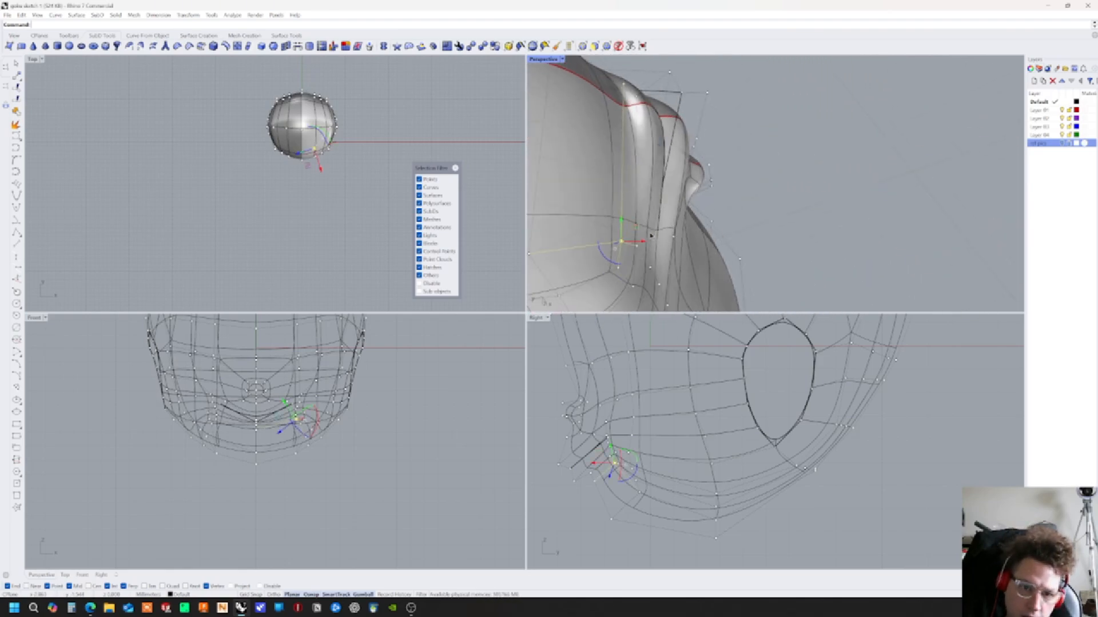
Reposition the SubD control points just outside the mouth corner to soften the crease running into the cheek
{"action": "left_click_drag", "start_coordinate": [642, 164], "coordinate": [642, 165]}
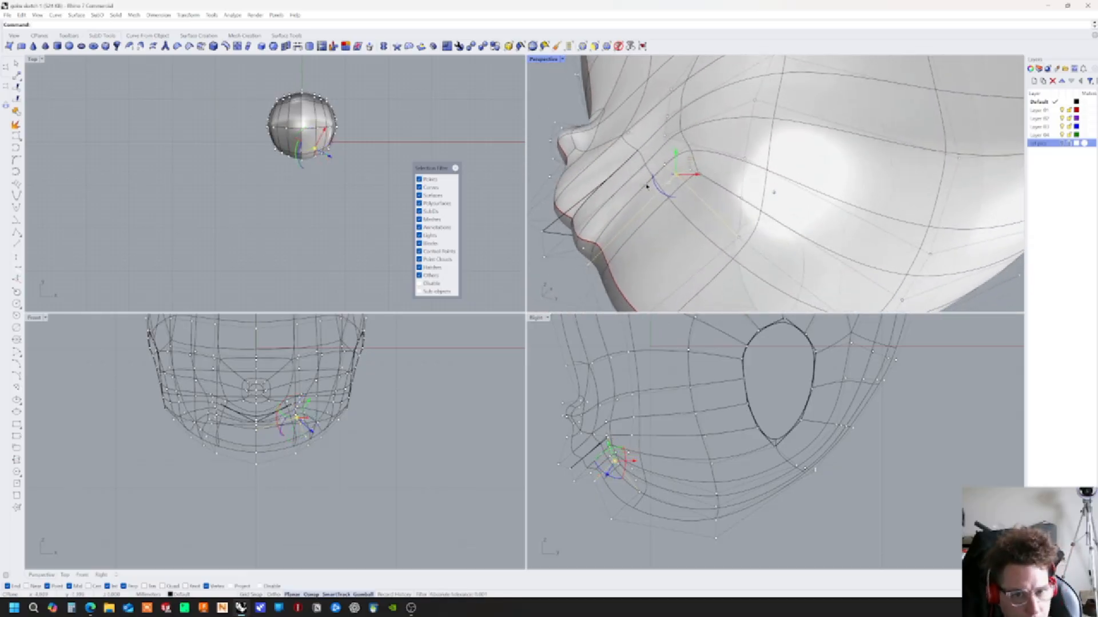
{"action": "right_click_drag", "start_coordinate": [659, 198], "coordinate": [794, 265]}
{"action": "left_click", "coordinate": [794, 264]}
{"action": "left_click", "coordinate": [786, 184]}
{"action": "right_click_drag", "start_coordinate": [801, 177], "coordinate": [776, 165]}
{"action": "left_click_drag", "start_coordinate": [776, 161], "coordinate": [769, 175]}
{"action": "right_click_drag", "start_coordinate": [770, 175], "coordinate": [765, 224]}
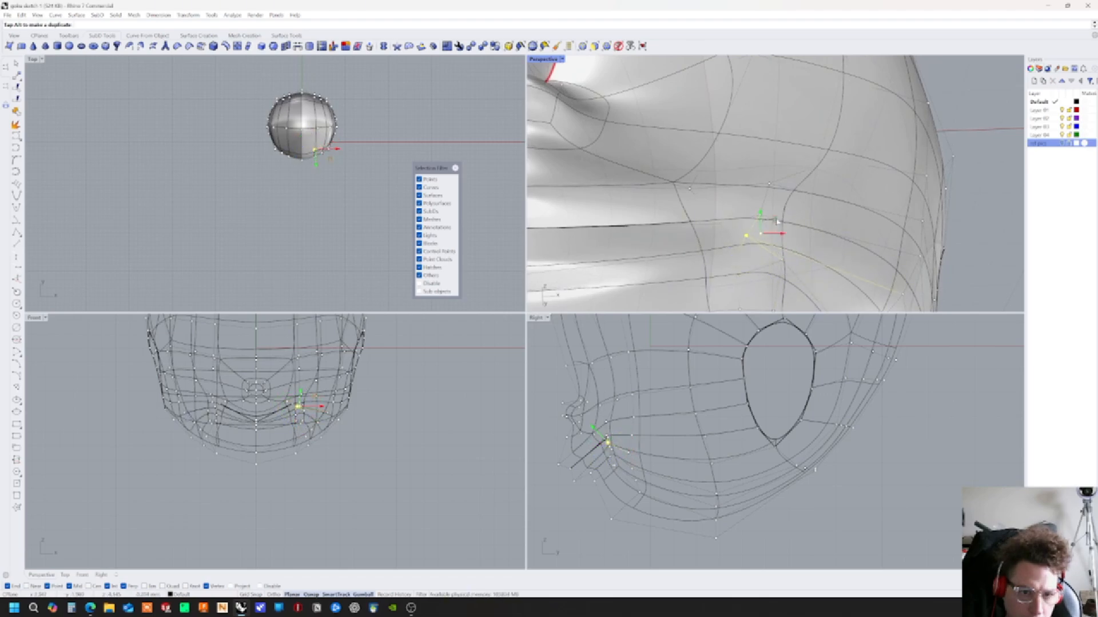
Adjust the control points above and beside the mouth corner so the cheek flows smoothly into the lips
{"action": "right_click_drag", "start_coordinate": [778, 223], "coordinate": [735, 224]}
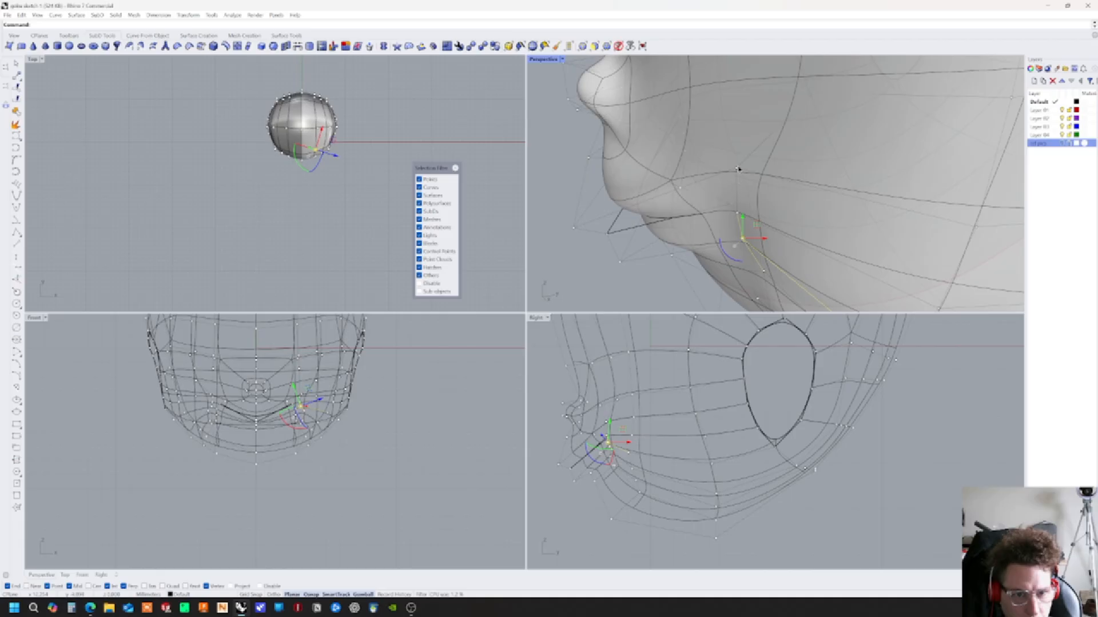
{"action": "left_click_drag", "start_coordinate": [740, 152], "coordinate": [729, 178]}
{"action": "right_click_drag", "start_coordinate": [729, 179], "coordinate": [732, 196]}
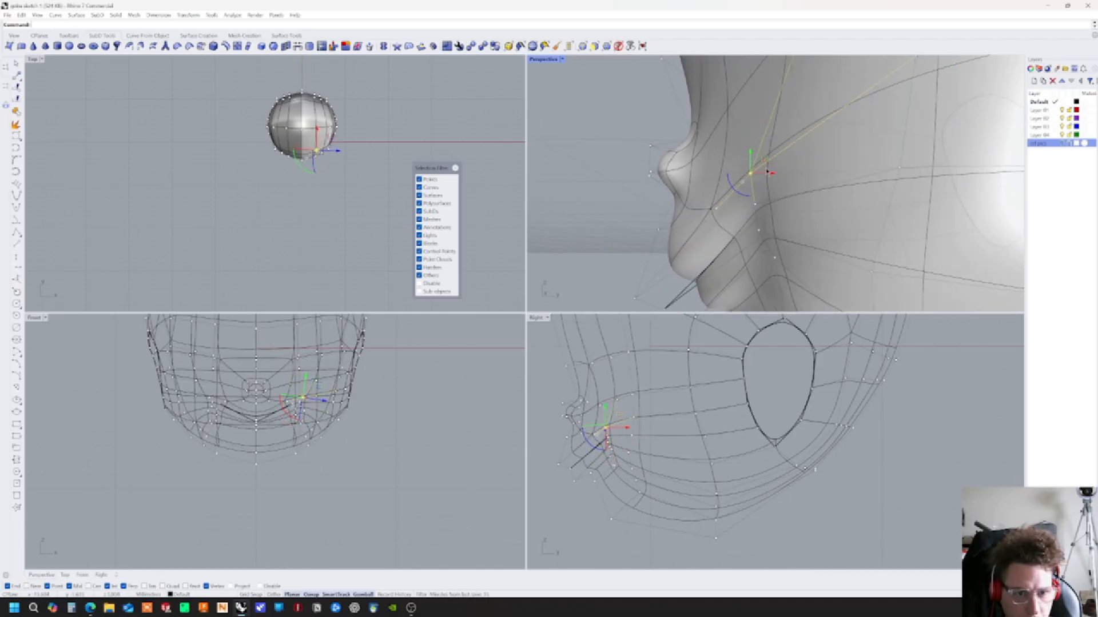
{"action": "left_click_drag", "start_coordinate": [766, 166], "coordinate": [766, 176]}
{"action": "right_click_drag", "start_coordinate": [795, 180], "coordinate": [755, 198]}
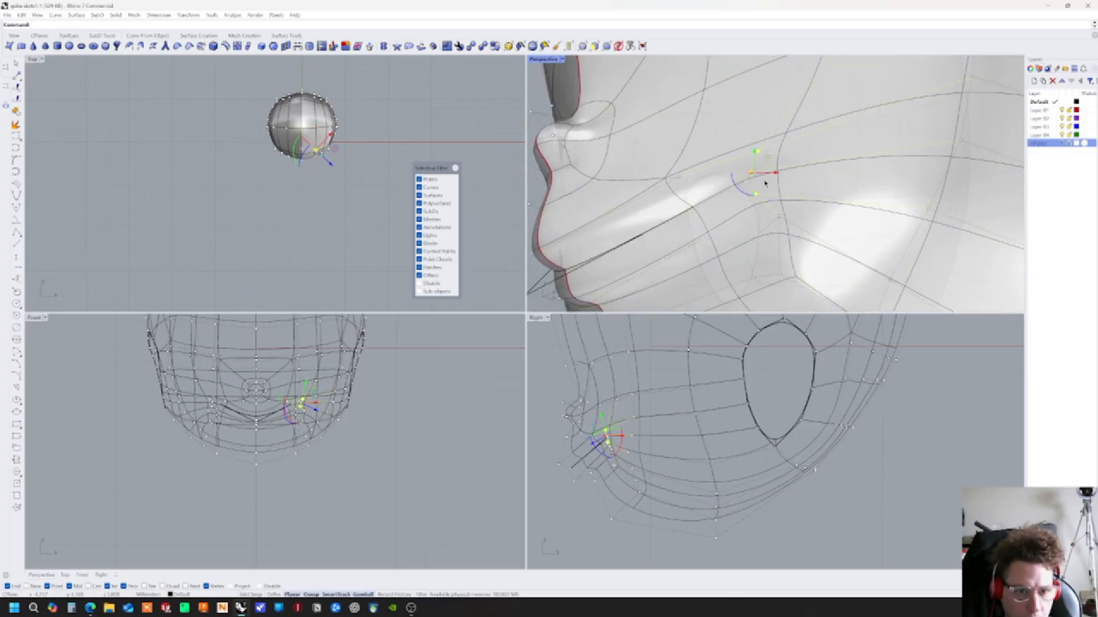
{"action": "right_click_drag", "start_coordinate": [773, 177], "coordinate": [741, 239]}
{"action": "left_click_drag", "start_coordinate": [741, 235], "coordinate": [742, 252]}
{"action": "right_click_drag", "start_coordinate": [742, 252], "coordinate": [953, 257]}
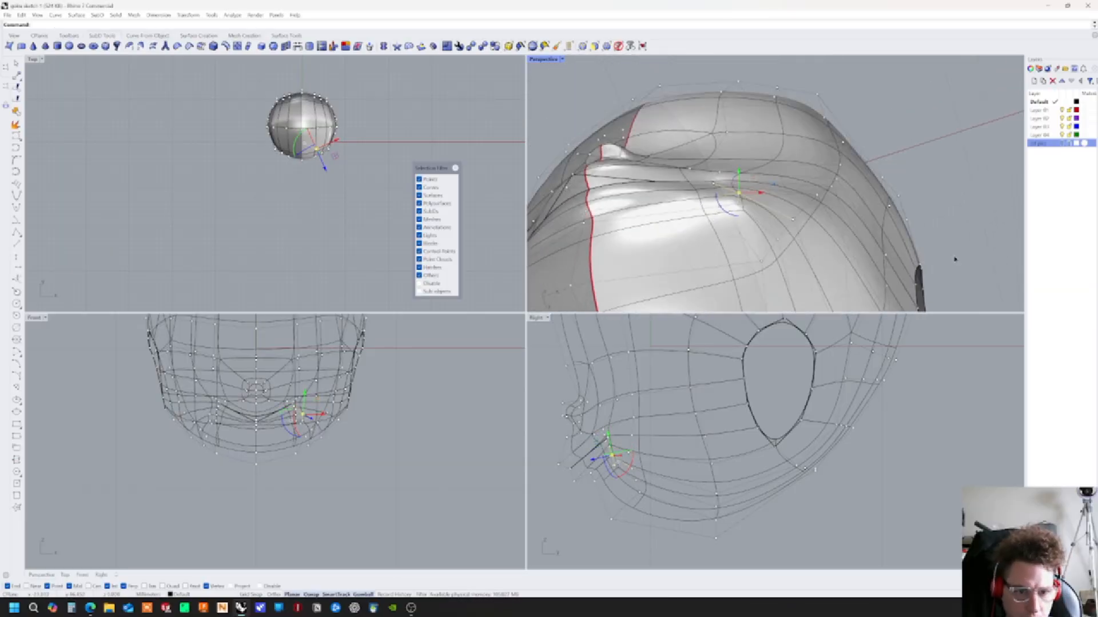
Move the lower-cheek control points beneath the mouth corner to even out the transition to the chin
{"action": "left_click", "coordinate": [942, 202]}
{"action": "mouse_move", "coordinate": [720, 211]}
{"action": "right_mouse_down"}
{"action": "mouse_move", "coordinate": [718, 222]}
{"action": "mouse_move", "coordinate": [721, 211]}
{"action": "right_mouse_up"}
{"action": "left_click_drag", "start_coordinate": [730, 212], "coordinate": [722, 236]}
{"action": "right_click_drag", "start_coordinate": [722, 215], "coordinate": [779, 195]}
{"action": "left_click", "coordinate": [760, 257]}
{"action": "left_click_drag", "start_coordinate": [778, 194], "coordinate": [742, 219]}
{"action": "right_click_drag", "start_coordinate": [742, 219], "coordinate": [755, 241]}
Move the control point beside the centreline on the jaw's underside inward toward the centreline
{"action": "left_click", "coordinate": [753, 242]}
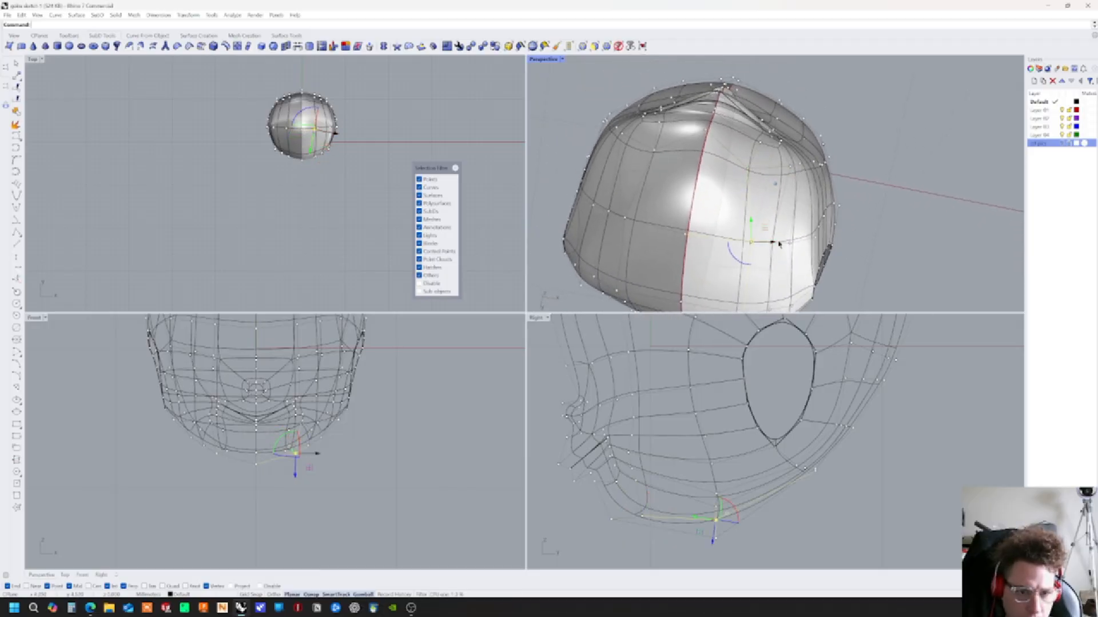
{"action": "left_click_drag", "start_coordinate": [770, 244], "coordinate": [735, 223]}
{"action": "right_click_drag", "start_coordinate": [735, 222], "coordinate": [696, 216]}
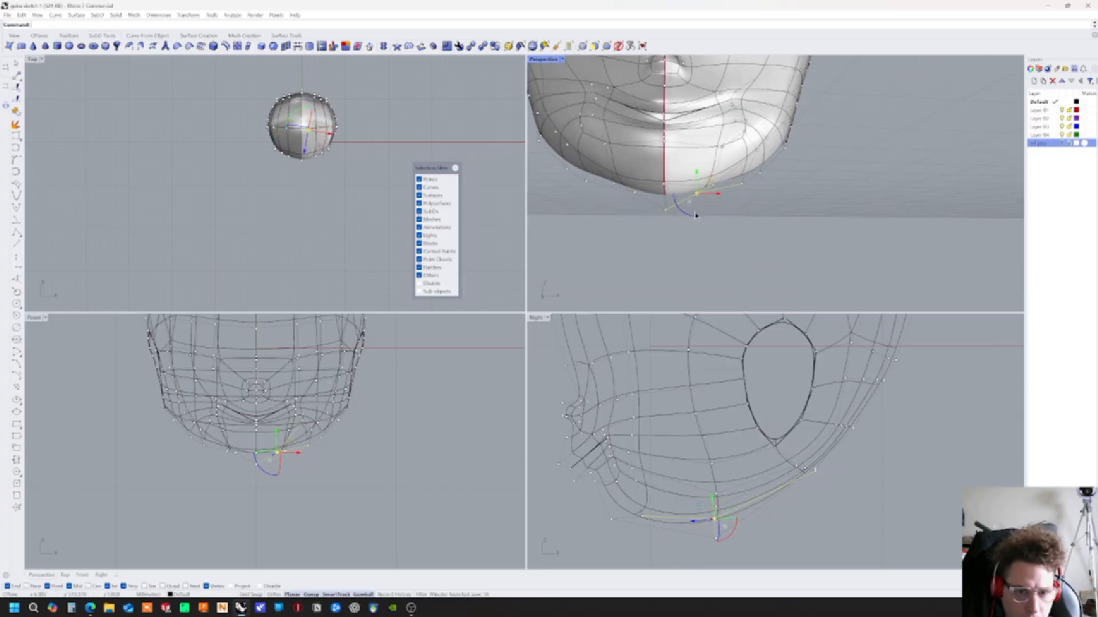
Try to raise the centreline control point beneath the jaw
{"action": "left_click", "coordinate": [667, 212]}
{"action": "left_click_drag", "start_coordinate": [665, 188], "coordinate": [668, 178]}
{"action": "left_click", "coordinate": [725, 211]}
{"action": "key", "text": "ctrl+z"}
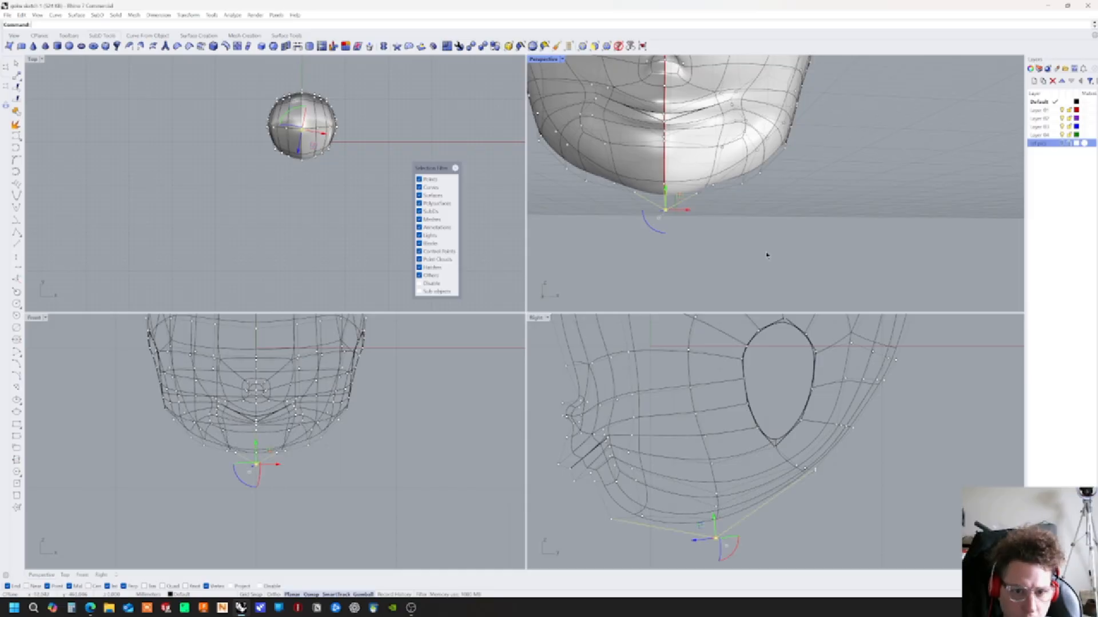
Raise the centreline control point beneath the jaw in the side view and align the chin underside with it
{"action": "left_click", "coordinate": [883, 483]}
{"action": "left_click_drag", "start_coordinate": [692, 558], "coordinate": [718, 502]}
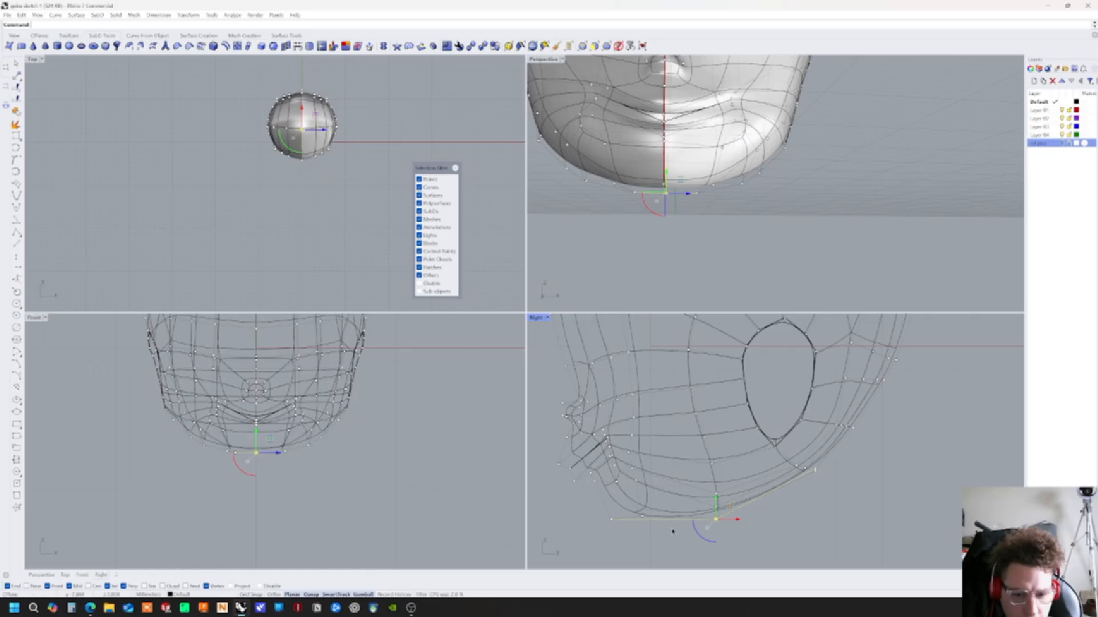
{"action": "left_click_drag", "start_coordinate": [593, 510], "coordinate": [657, 506]}
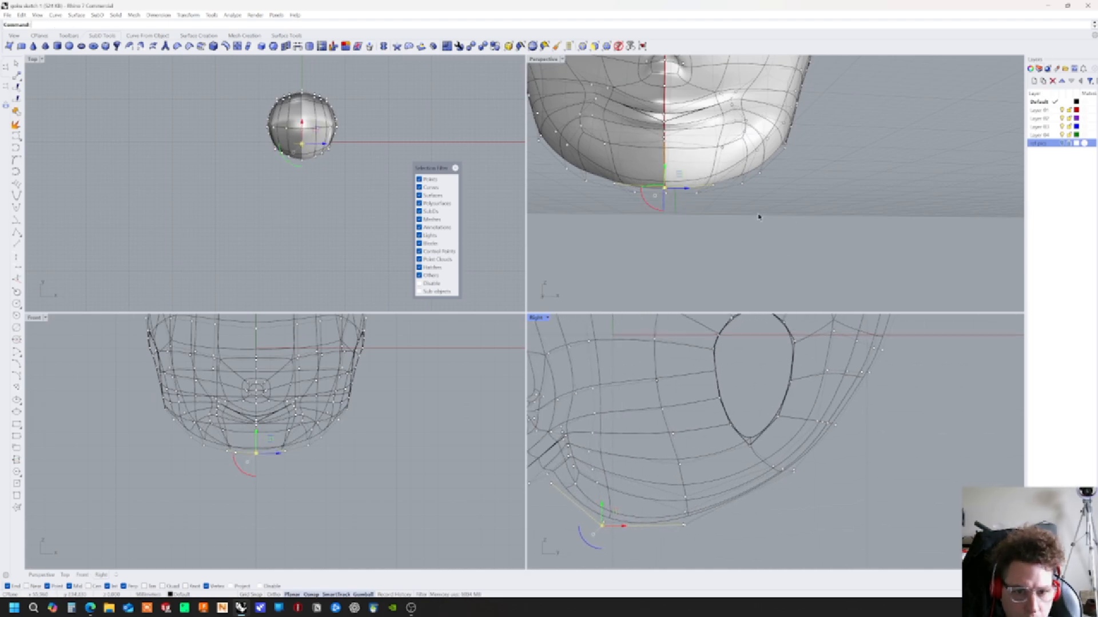
{"action": "left_click", "coordinate": [714, 220]}
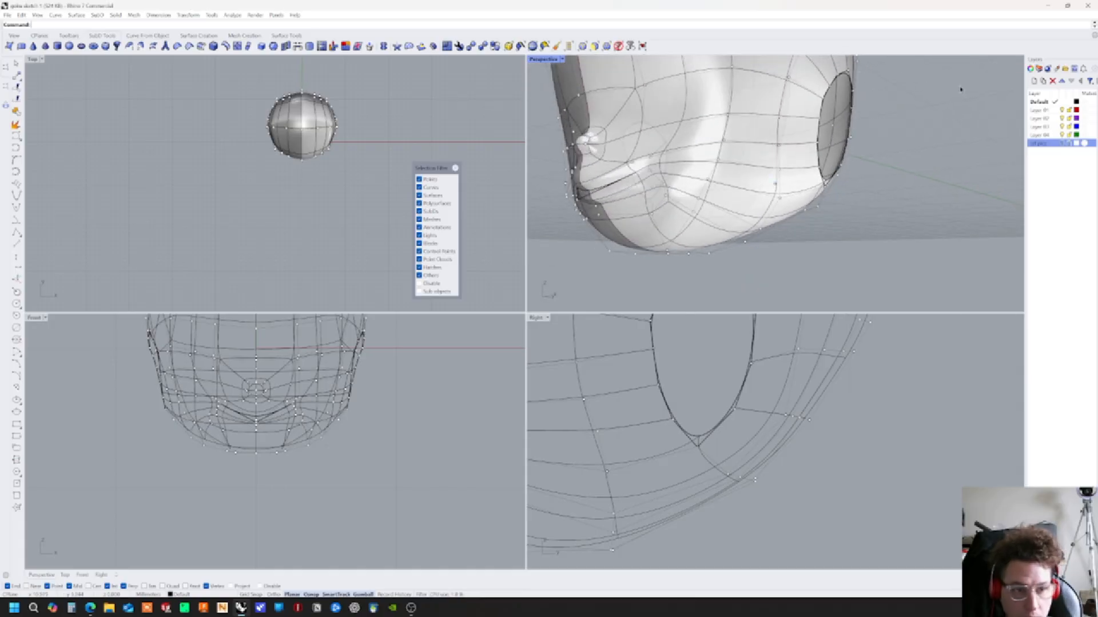
Show the layer with the reference images and adjust the control points under the jaw against the side-view drawing
{"action": "left_click", "coordinate": [1062, 143]}
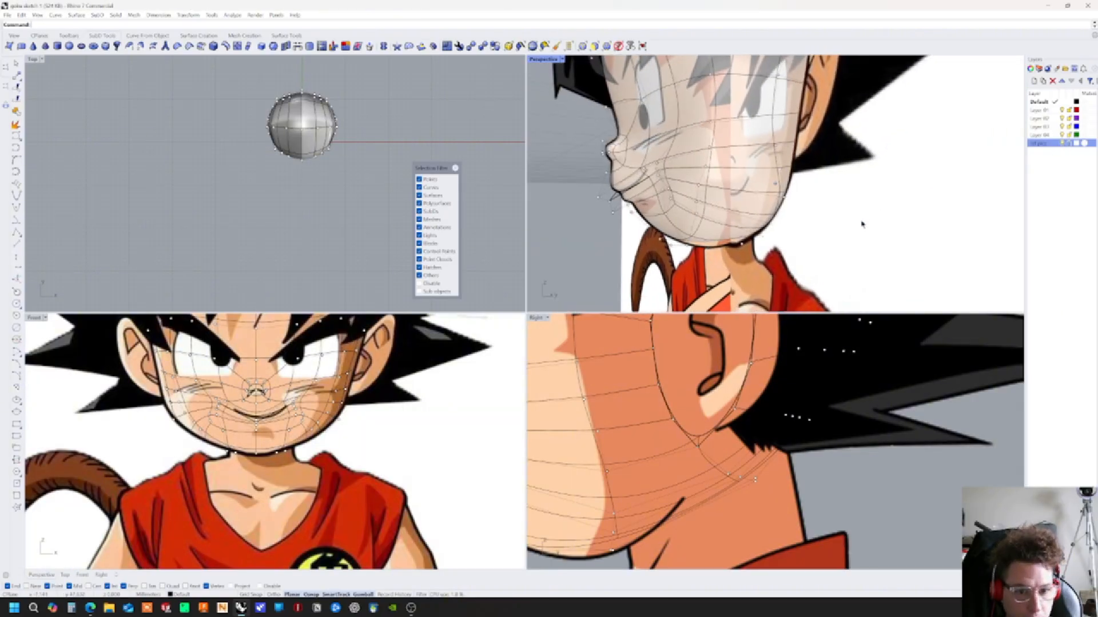
{"action": "left_click", "coordinate": [746, 254]}
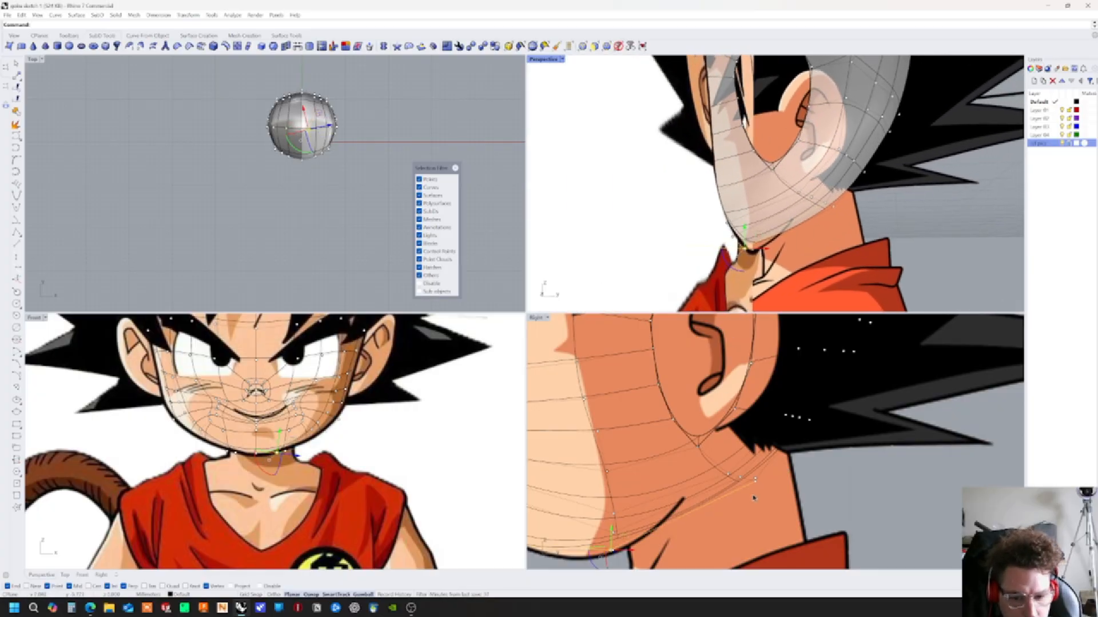
{"action": "scroll", "coordinate": [746, 517], "scroll_direction": "down", "scroll_amount": 2}
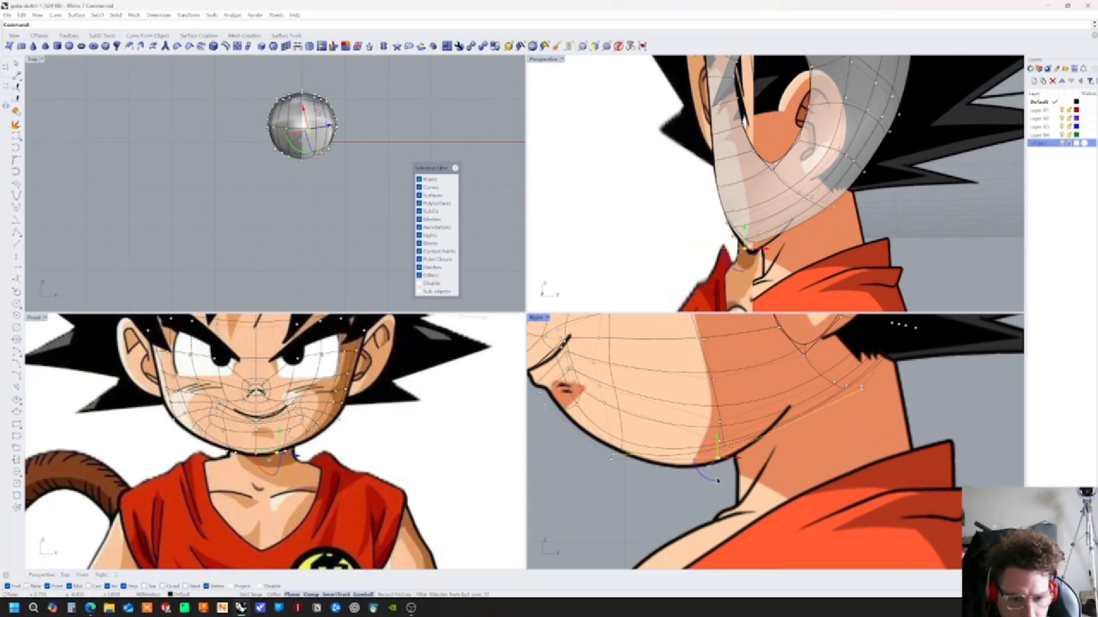
{"action": "mouse_move", "coordinate": [733, 445]}
{"action": "left_mouse_down"}
{"action": "mouse_move", "coordinate": [734, 455]}
{"action": "mouse_move", "coordinate": [719, 441]}
{"action": "mouse_move", "coordinate": [720, 455]}
{"action": "left_mouse_up"}
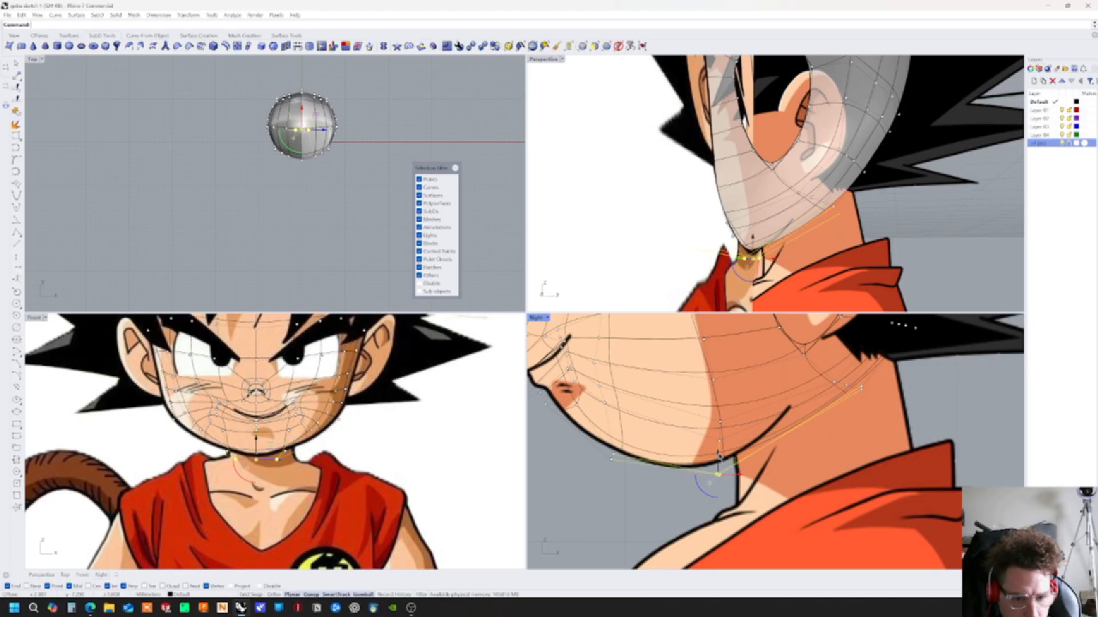
{"action": "left_click", "coordinate": [693, 444]}
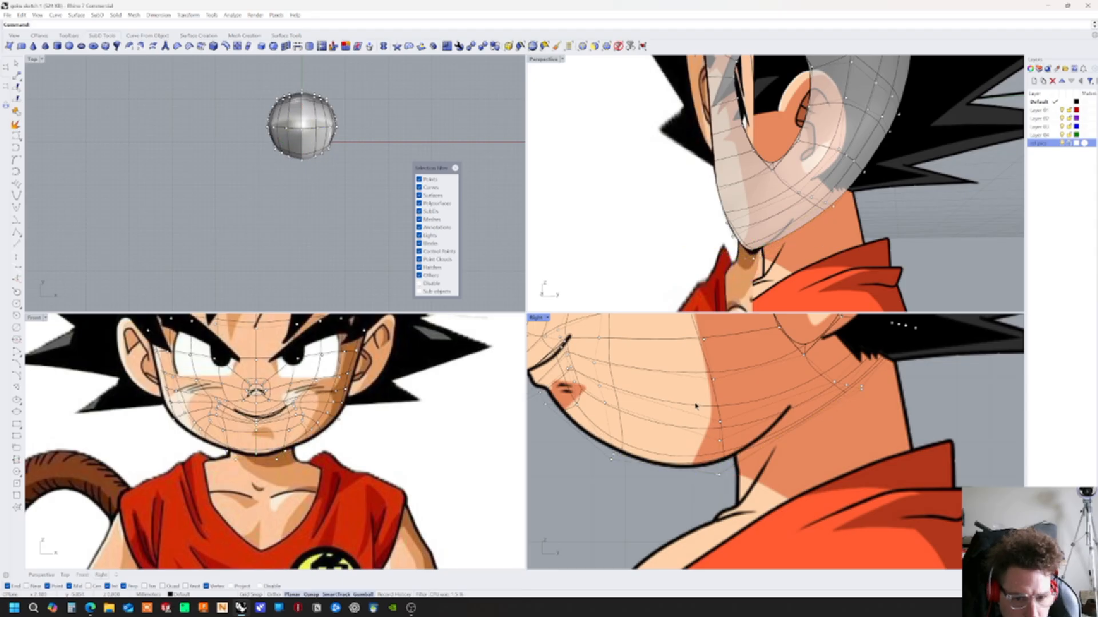
{"action": "left_click_drag", "start_coordinate": [733, 450], "coordinate": [816, 439]}
{"action": "right_click_drag", "start_coordinate": [842, 421], "coordinate": [771, 477]}
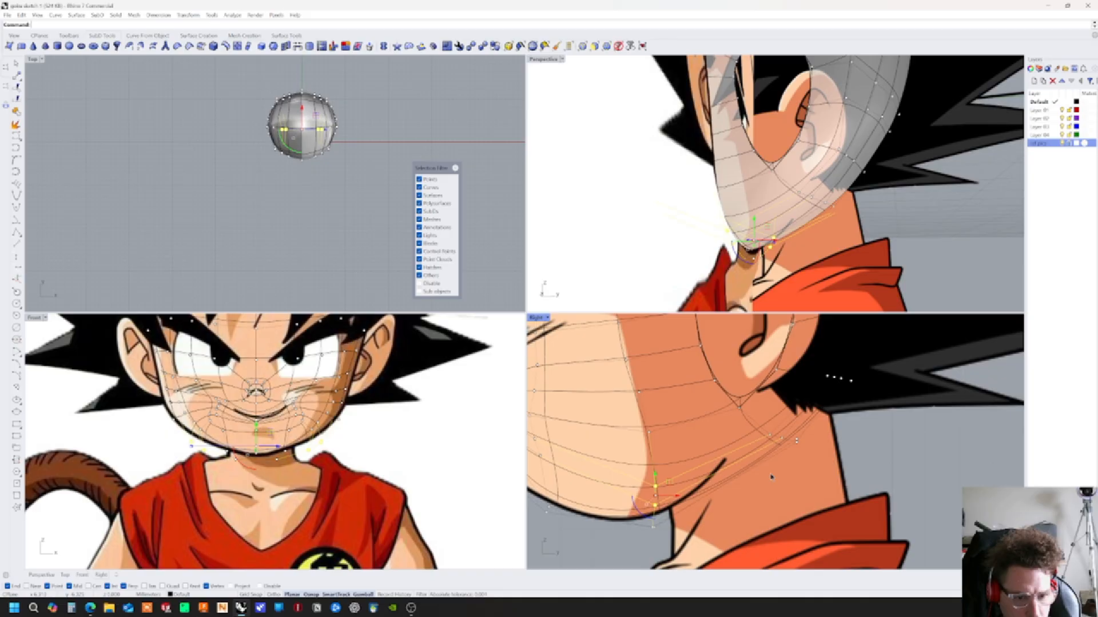
Reposition the cheek control points beside the mouth against the reference face in the perspective view
{"action": "right_click_drag", "start_coordinate": [691, 489], "coordinate": [741, 489]}
{"action": "scroll", "coordinate": [646, 439], "scroll_direction": "up", "scroll_amount": 2}
{"action": "scroll", "coordinate": [649, 438], "scroll_direction": "up", "scroll_amount": 2}
{"action": "right_click_drag", "start_coordinate": [703, 422], "coordinate": [731, 466]}
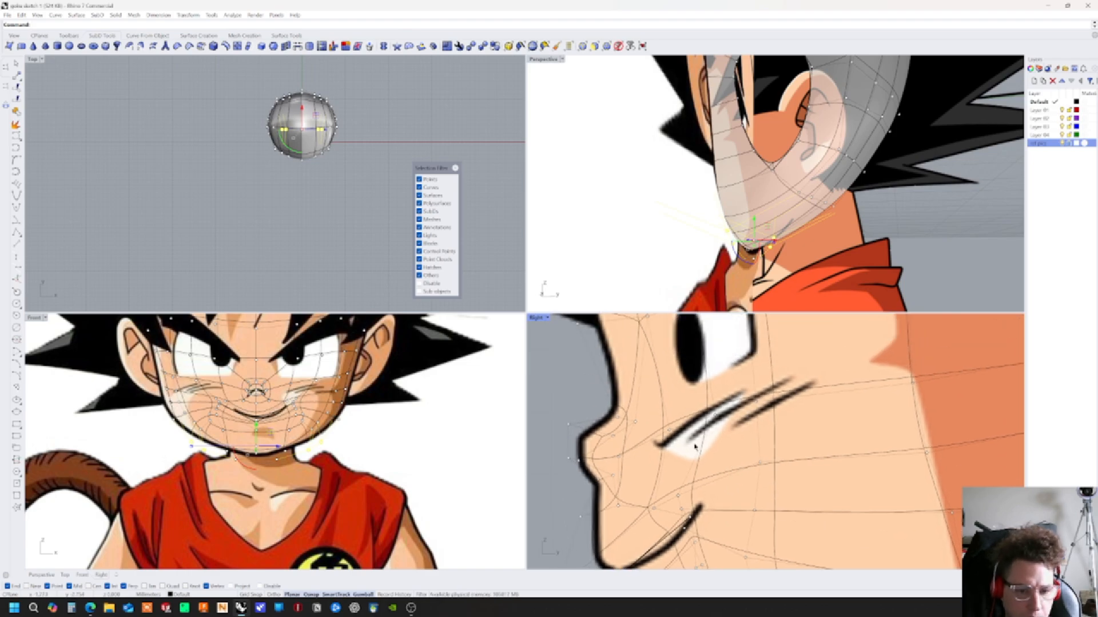
{"action": "right_click_drag", "start_coordinate": [911, 234], "coordinate": [866, 258]}
{"action": "right_click_drag", "start_coordinate": [867, 257], "coordinate": [719, 217]}
{"action": "left_click", "coordinate": [763, 200]}
{"action": "left_click", "coordinate": [743, 258]}
{"action": "left_click", "coordinate": [719, 216]}
{"action": "left_click_drag", "start_coordinate": [741, 214], "coordinate": [730, 213]}
{"action": "left_click", "coordinate": [757, 225]}
Refine the control points on the upper cheek between the nose and the eye
{"action": "right_click_drag", "start_coordinate": [757, 225], "coordinate": [790, 228]}
{"action": "left_click_drag", "start_coordinate": [787, 224], "coordinate": [789, 227]}
{"action": "scroll", "coordinate": [788, 228], "scroll_direction": "down", "scroll_amount": 4}
{"action": "right_click_drag", "start_coordinate": [743, 231], "coordinate": [720, 118]}
{"action": "left_click", "coordinate": [728, 183]}
{"action": "left_click", "coordinate": [738, 187]}
Move the control point at the character's left inner eye down toward the nose bridge, keeping the whole head in place
{"action": "left_click", "coordinate": [706, 123]}
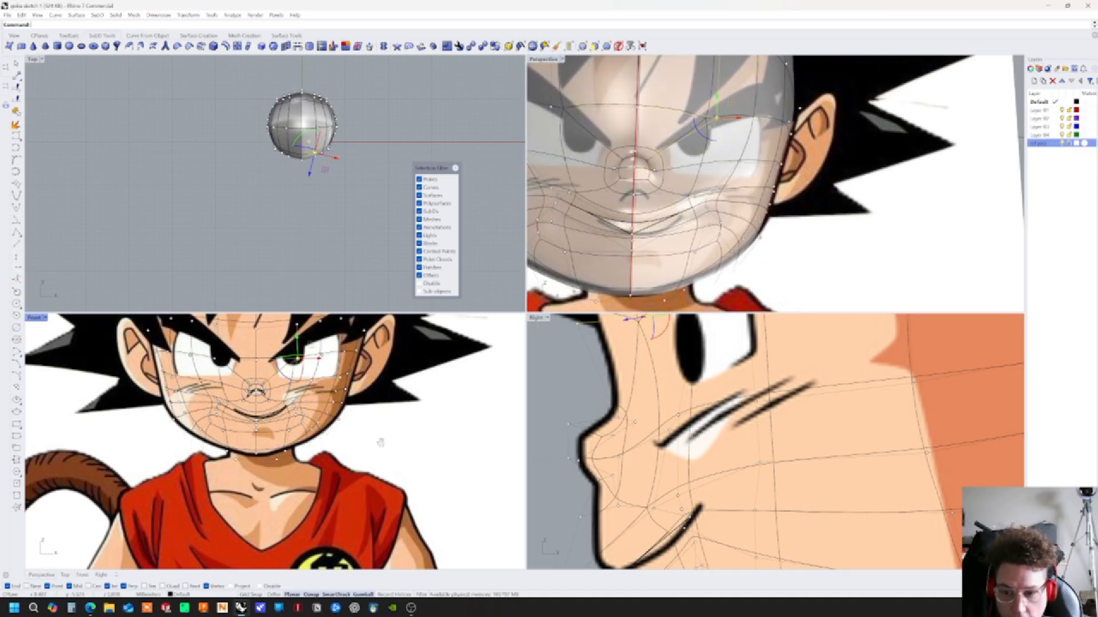
{"action": "scroll", "coordinate": [309, 461], "scroll_direction": "up", "scroll_amount": 3}
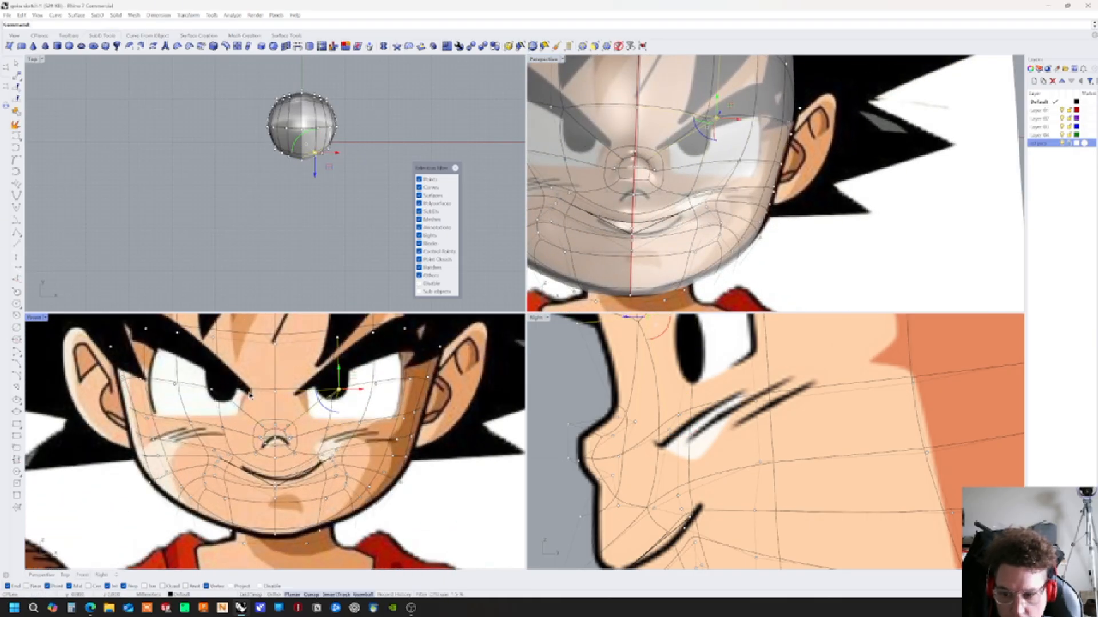
{"action": "left_click_drag", "start_coordinate": [353, 377], "coordinate": [313, 407]}
{"action": "left_click", "coordinate": [293, 404]}
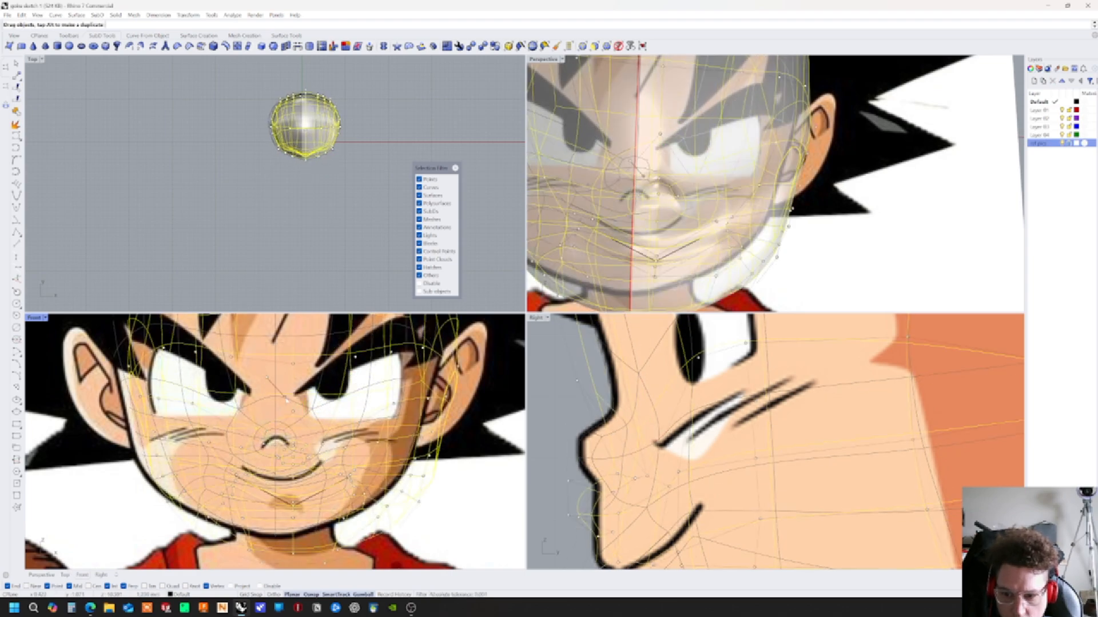
{"action": "key", "text": "ctrl+z"}
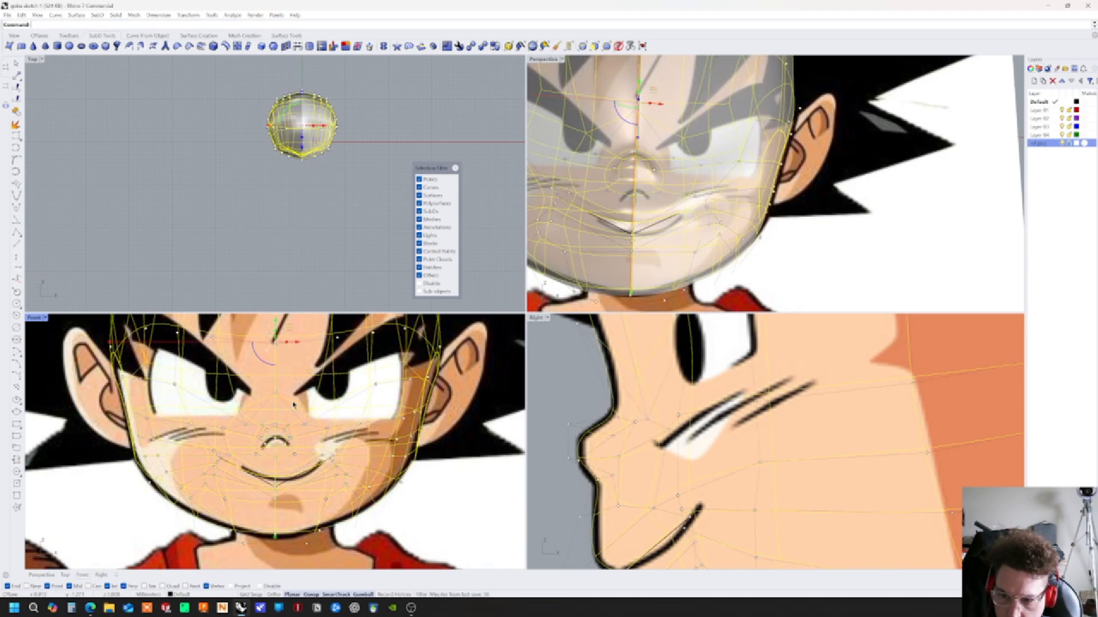
Lower the centreline control point between the eyes toward the top of the nose in the front view
{"action": "left_click", "coordinate": [289, 388], "text": "ctrl+shift"}
{"action": "left_click", "coordinate": [276, 387], "text": "ctrl+shift"}
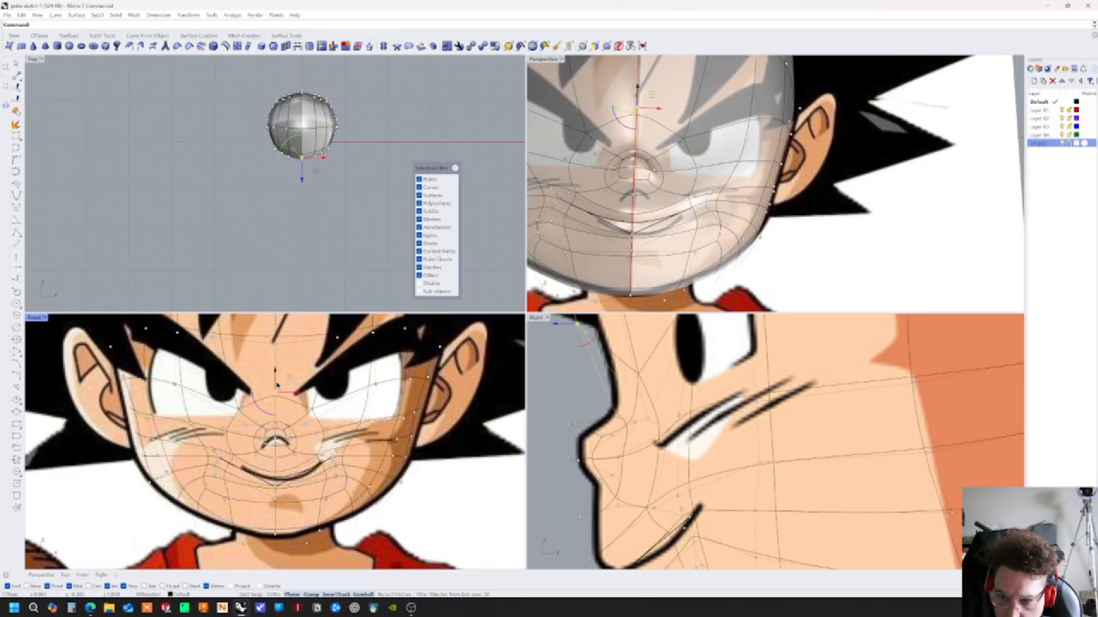
{"action": "mouse_move", "coordinate": [275, 375]}
{"action": "left_mouse_down"}
{"action": "mouse_move", "coordinate": [275, 395]}
{"action": "mouse_move", "coordinate": [287, 394]}
{"action": "left_mouse_up"}
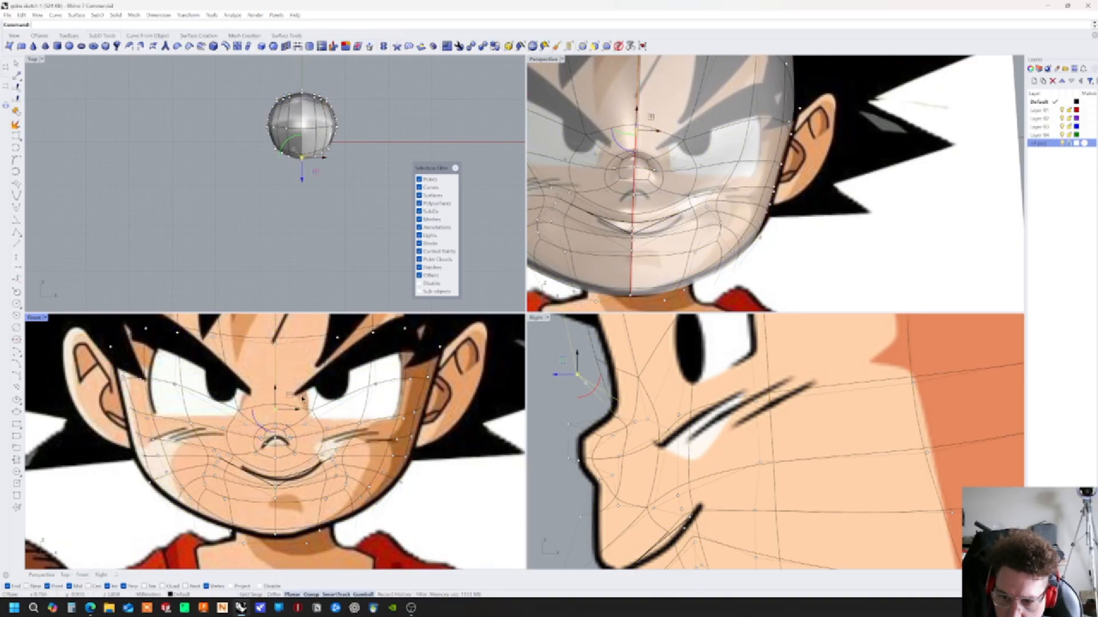
Shift the control points beside the nose and above the mouth corner inward to match the front reference
{"action": "scroll", "coordinate": [308, 435], "scroll_direction": "up", "scroll_amount": 2}
{"action": "left_click", "coordinate": [344, 422]}
{"action": "left_click", "coordinate": [310, 433]}
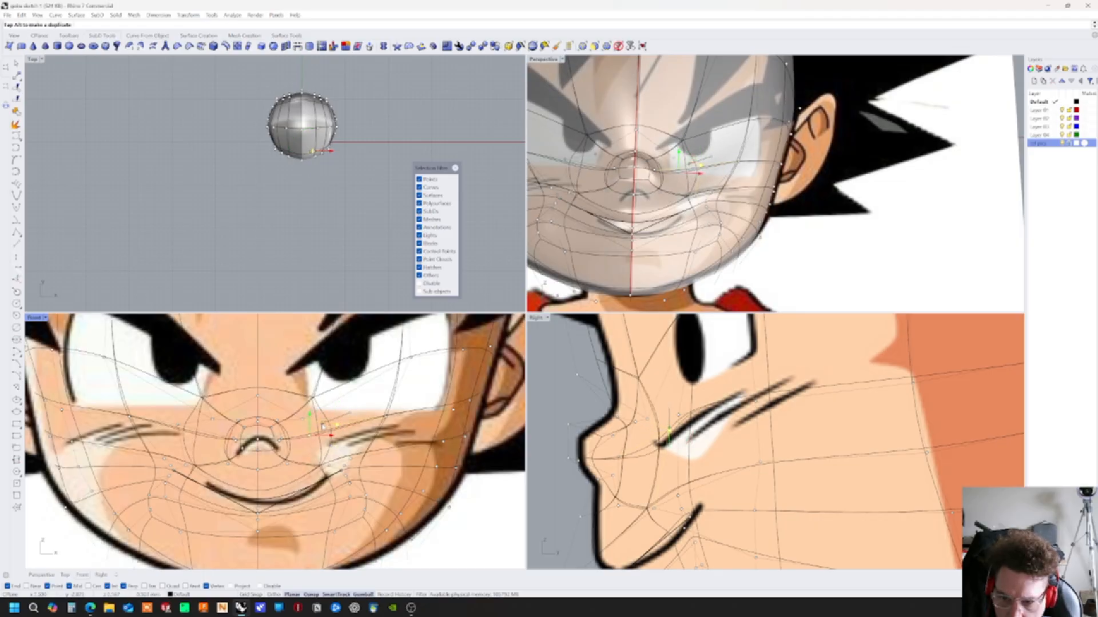
{"action": "left_click", "coordinate": [331, 467]}
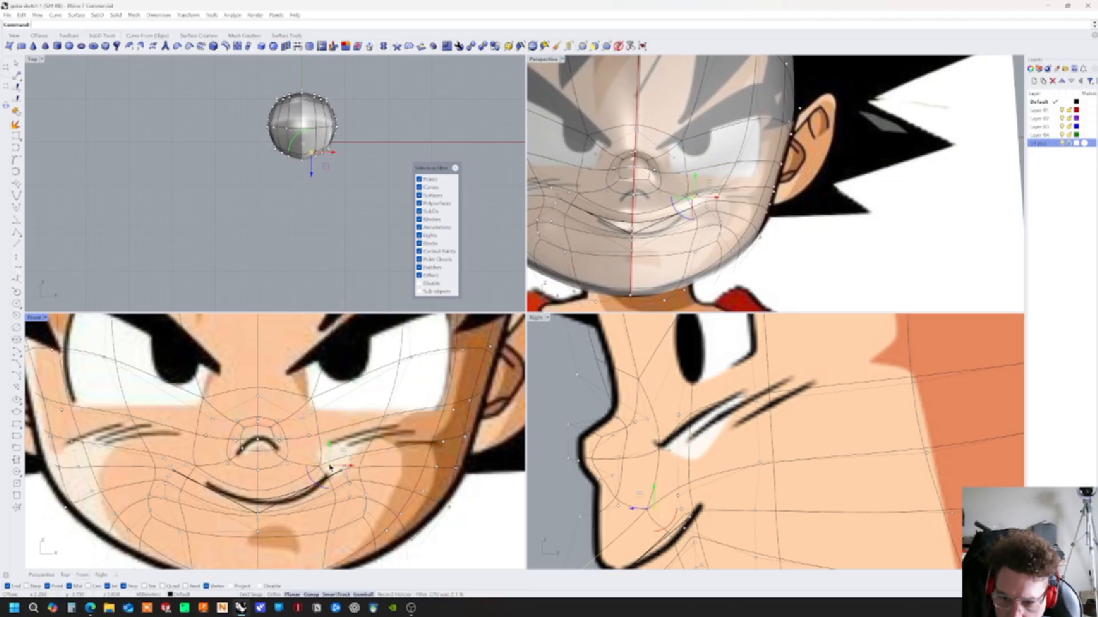
{"action": "left_click_drag", "start_coordinate": [340, 457], "coordinate": [323, 458]}
{"action": "left_click", "coordinate": [311, 402]}
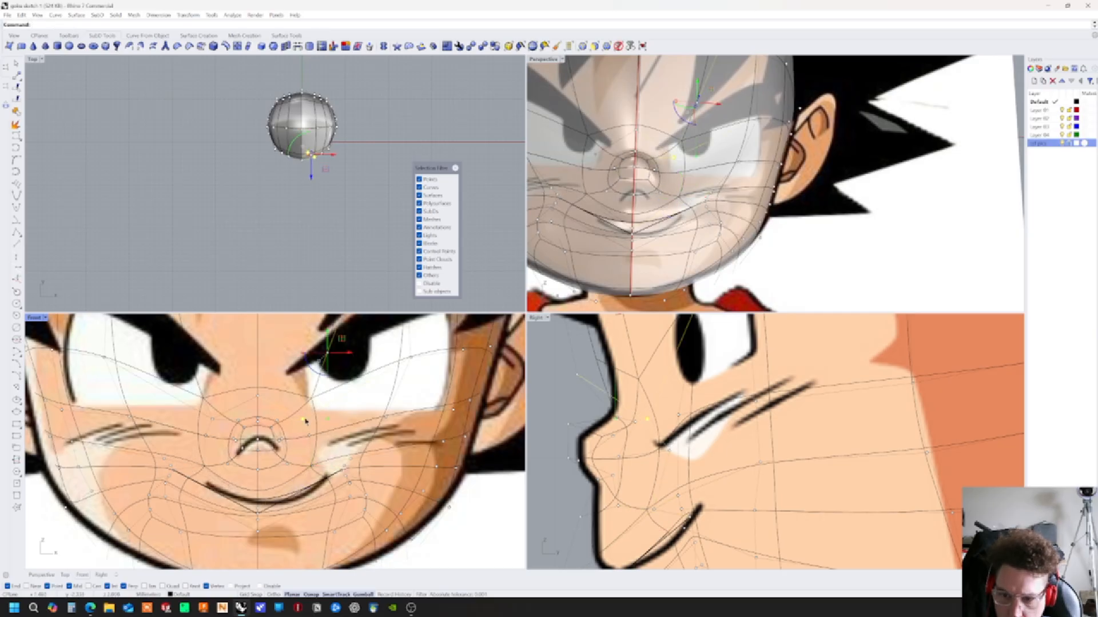
Lower the centreline forehead control point toward brow level in the front view
{"action": "scroll", "coordinate": [320, 423], "scroll_direction": "down", "scroll_amount": 3}
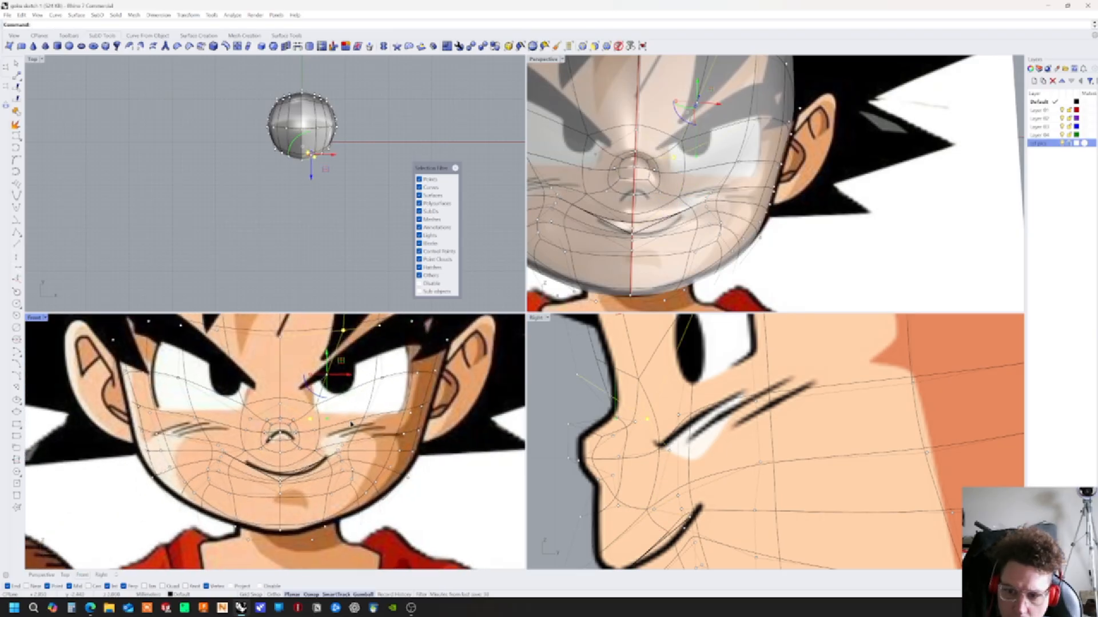
{"action": "right_click_drag", "start_coordinate": [332, 386], "coordinate": [338, 415]}
{"action": "left_click", "coordinate": [285, 367]}
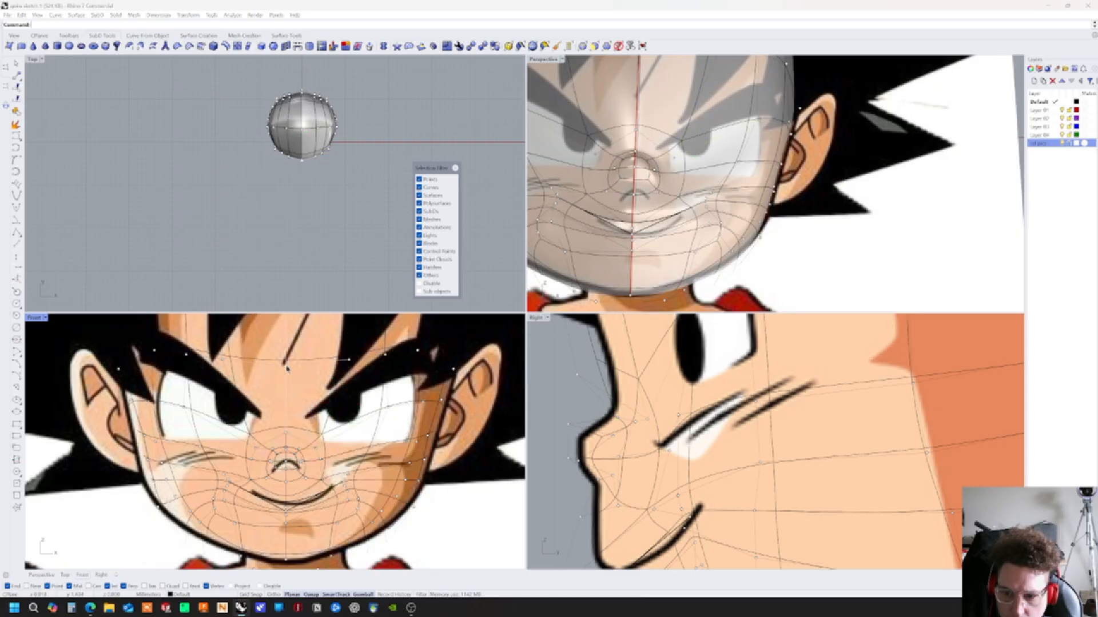
{"action": "left_click", "coordinate": [313, 386]}
{"action": "left_click_drag", "start_coordinate": [285, 345], "coordinate": [287, 374]}
Lower the inner and middle brow control points over the character's right eye to follow the drawn eyebrow
{"action": "left_click", "coordinate": [224, 361]}
{"action": "left_click_drag", "start_coordinate": [223, 359], "coordinate": [250, 372]}
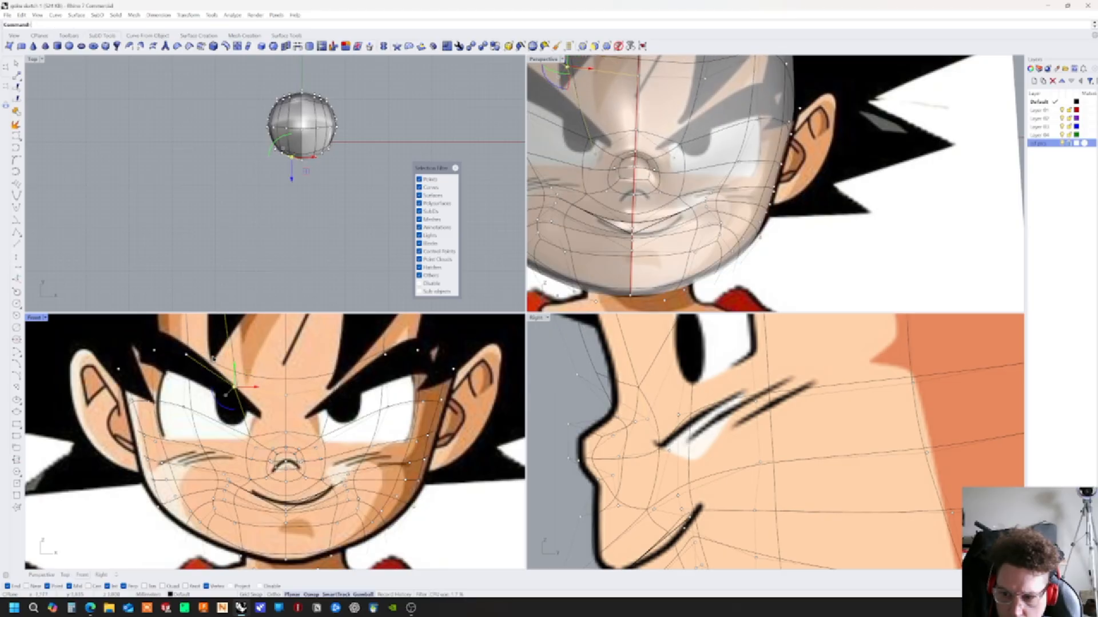
{"action": "left_click", "coordinate": [187, 355]}
{"action": "left_click_drag", "start_coordinate": [199, 343], "coordinate": [194, 362]}
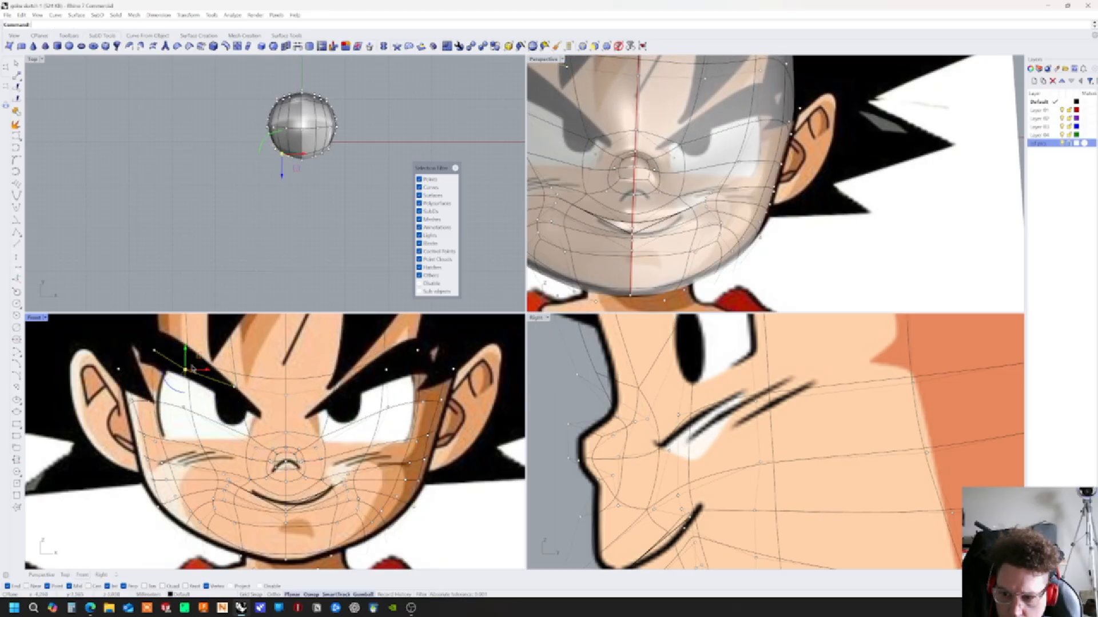
Reposition the control points over the character's right eye and lower the outer brow point toward the temple
{"action": "left_click_drag", "start_coordinate": [185, 409], "coordinate": [207, 394]}
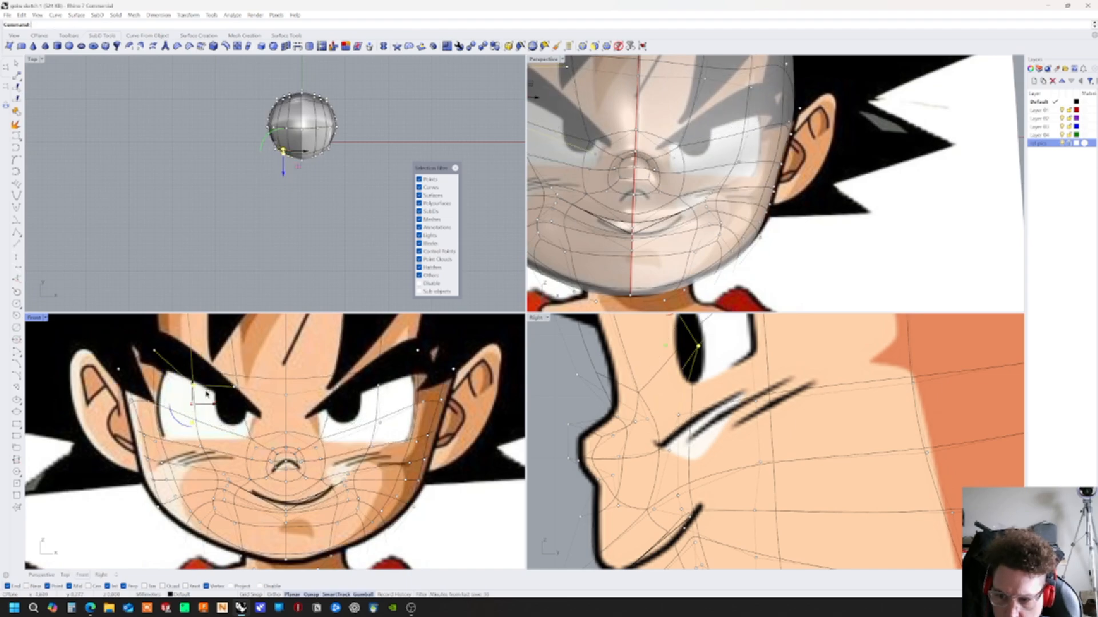
{"action": "left_click", "coordinate": [155, 351]}
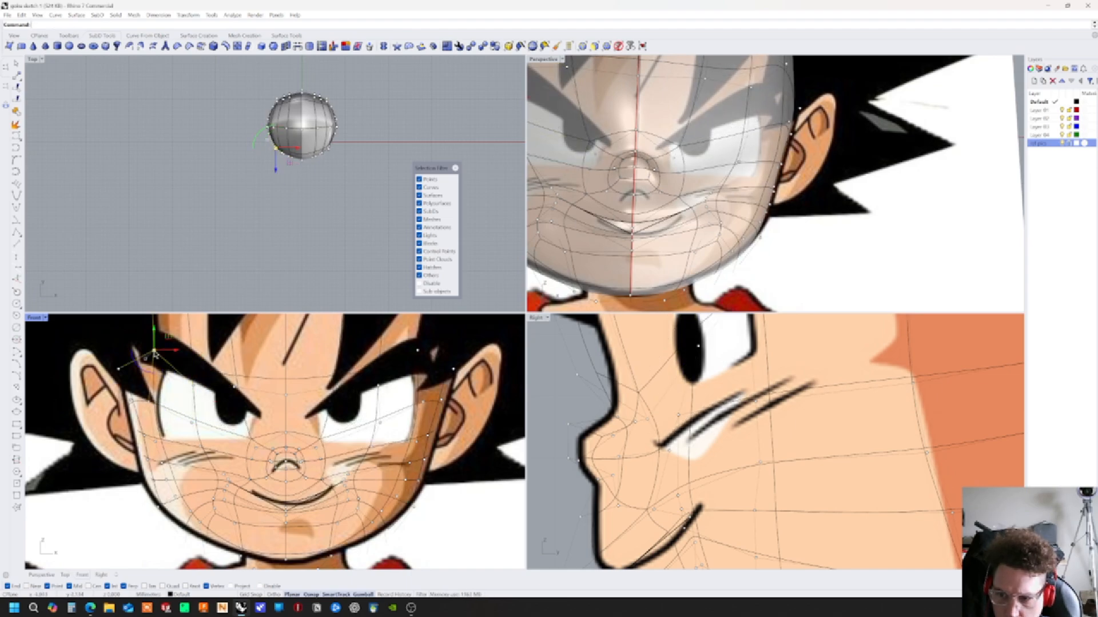
{"action": "left_click_drag", "start_coordinate": [167, 341], "coordinate": [163, 360]}
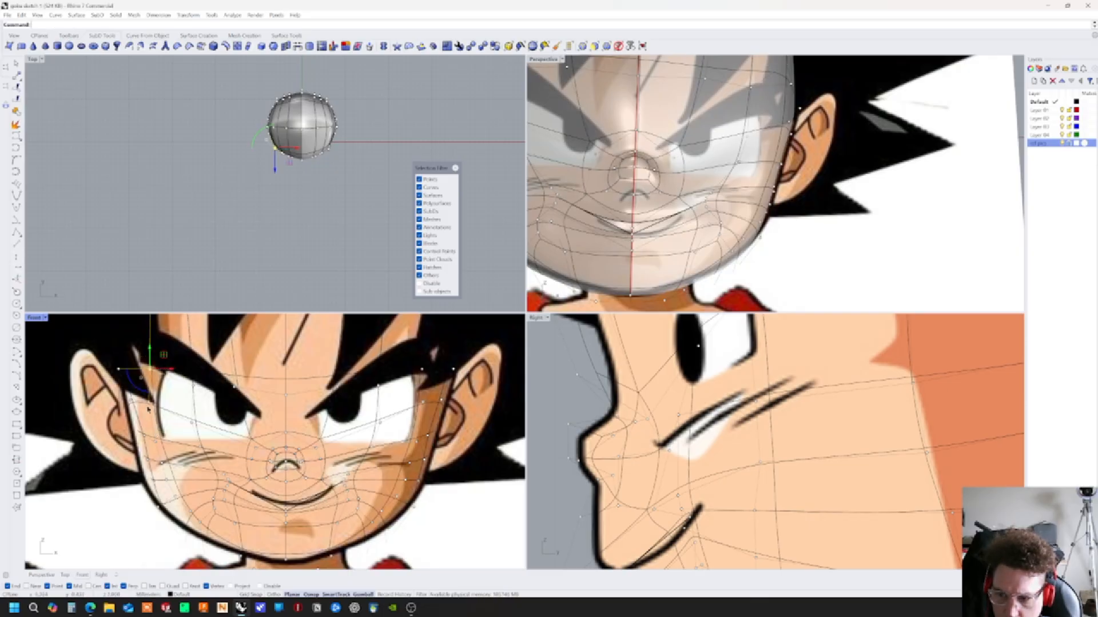
Nudge the outer brow control point over the character's right eye inward and slightly reposition the inner upper-forehead point in the front view
{"action": "left_click_drag", "start_coordinate": [162, 391], "coordinate": [170, 359]}
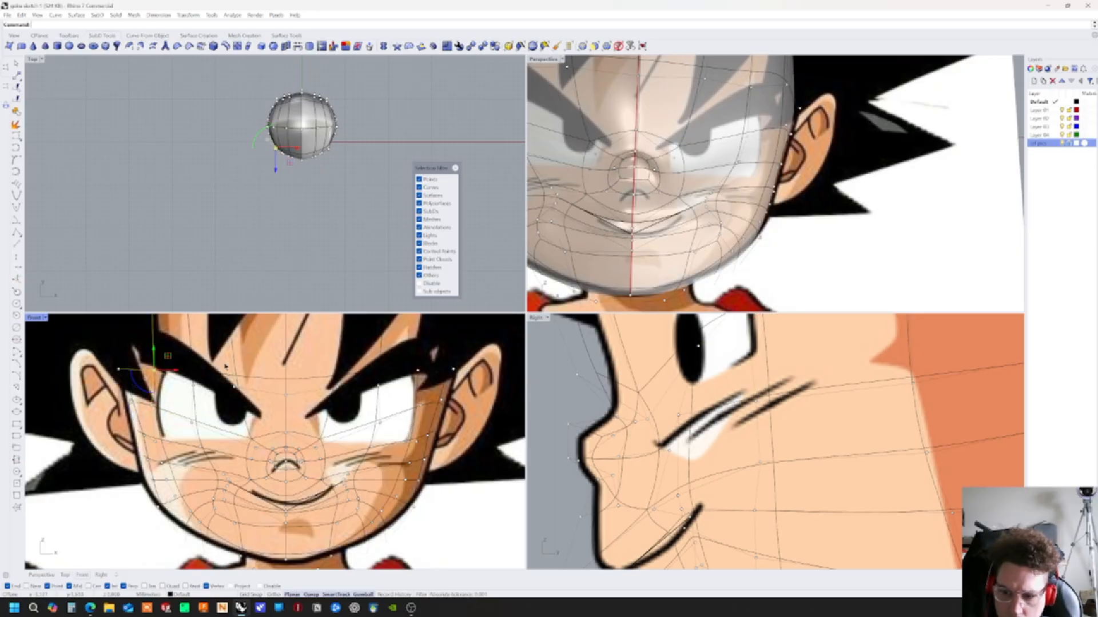
{"action": "left_click", "coordinate": [235, 388]}
{"action": "mouse_move", "coordinate": [249, 376]}
{"action": "left_mouse_down"}
{"action": "mouse_move", "coordinate": [267, 378]}
{"action": "mouse_move", "coordinate": [241, 374]}
{"action": "mouse_move", "coordinate": [252, 374]}
{"action": "left_mouse_up"}
{"action": "scroll", "coordinate": [278, 377], "scroll_direction": "up", "scroll_amount": 4}
{"action": "left_click", "coordinate": [217, 381]}
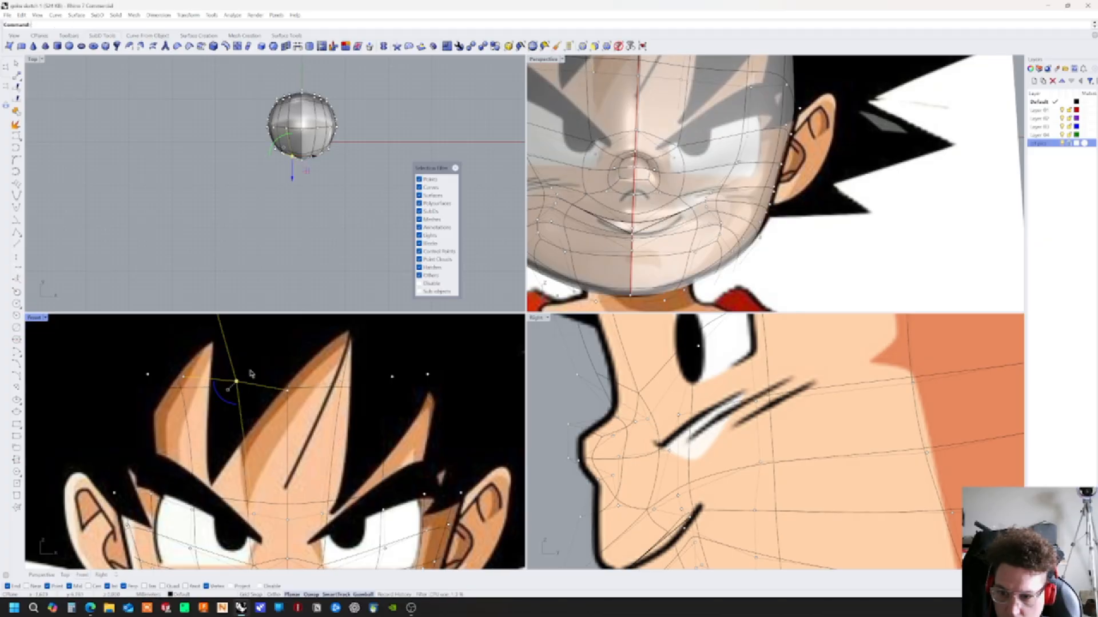
Move the outermost upper-forehead control point down and outward, and slightly lower the upper-forehead point above the character's left eye
{"action": "left_click", "coordinate": [186, 379]}
{"action": "left_click", "coordinate": [148, 377]}
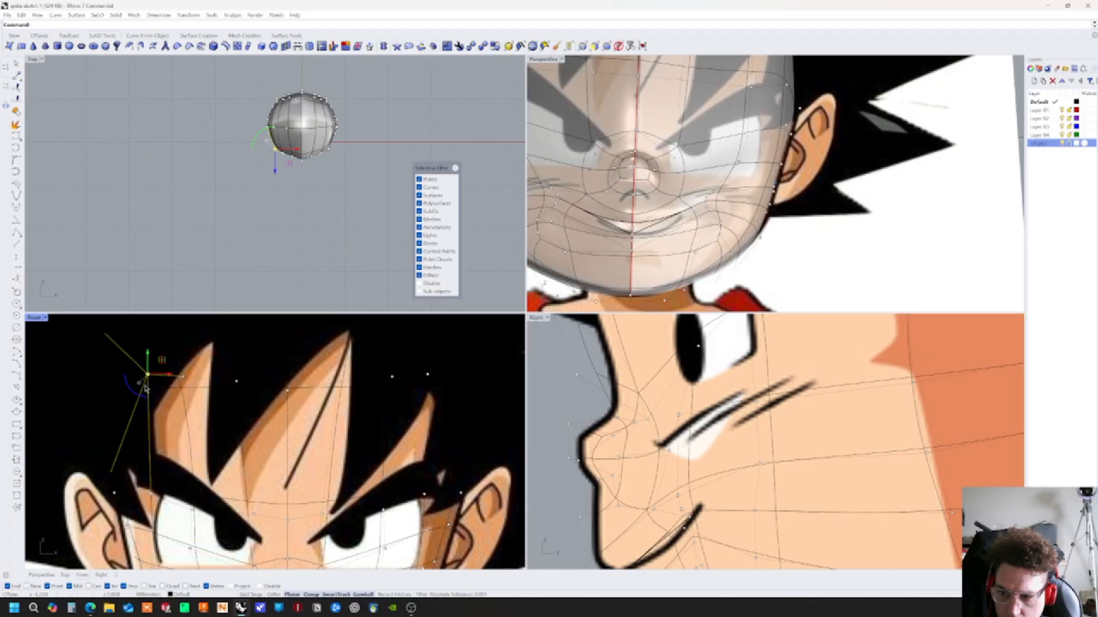
{"action": "left_click_drag", "start_coordinate": [164, 364], "coordinate": [157, 379]}
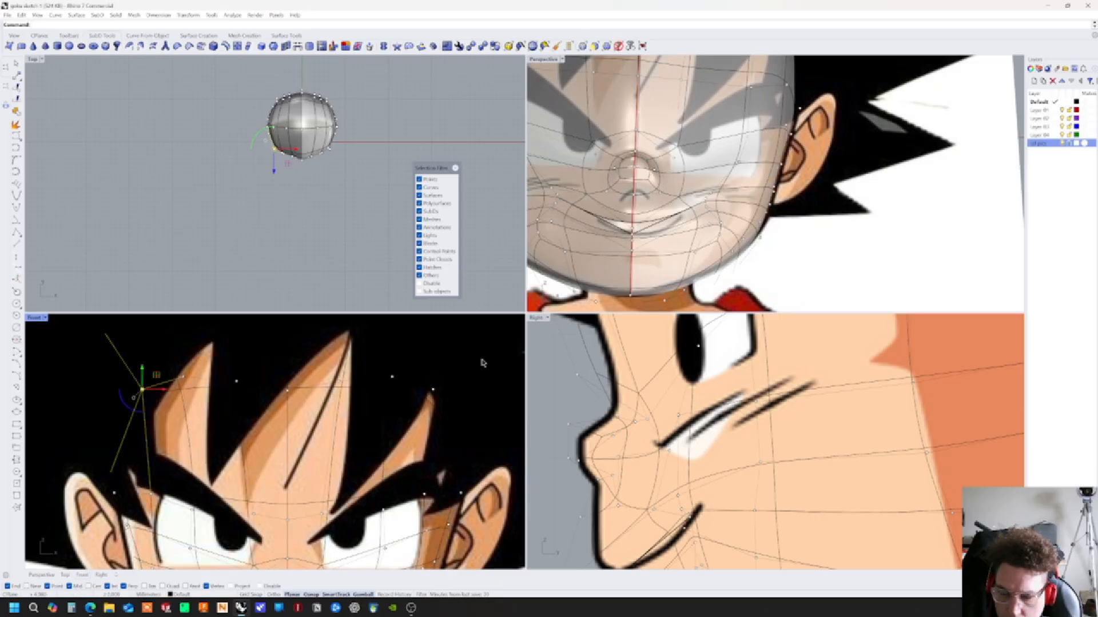
{"action": "left_click", "coordinate": [833, 258]}
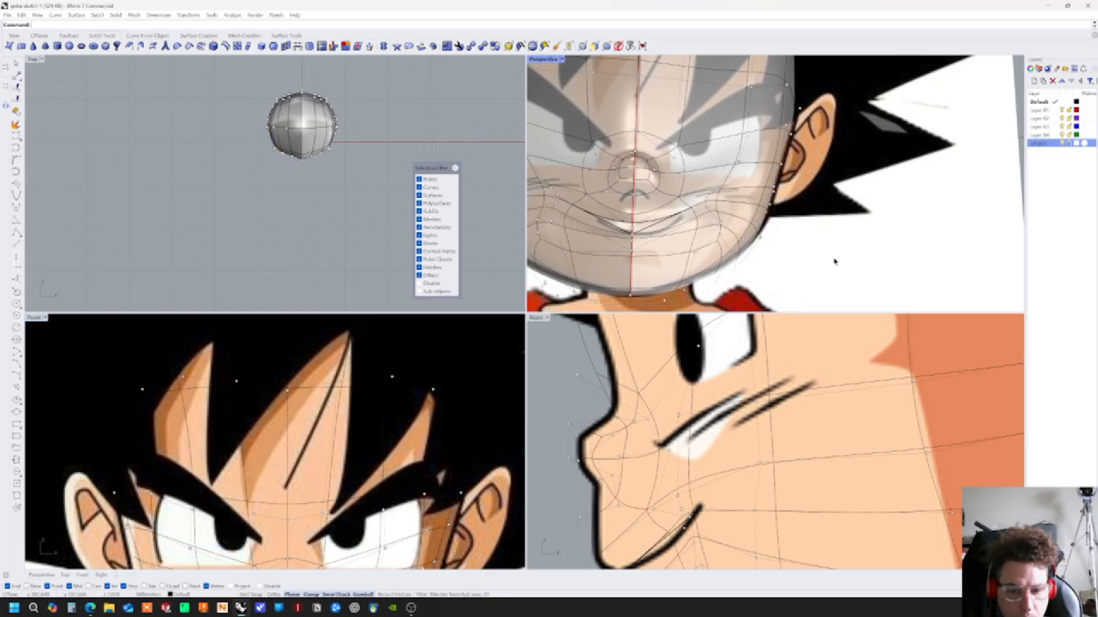
{"action": "left_click", "coordinate": [392, 377]}
{"action": "left_click_drag", "start_coordinate": [407, 368], "coordinate": [409, 377]}
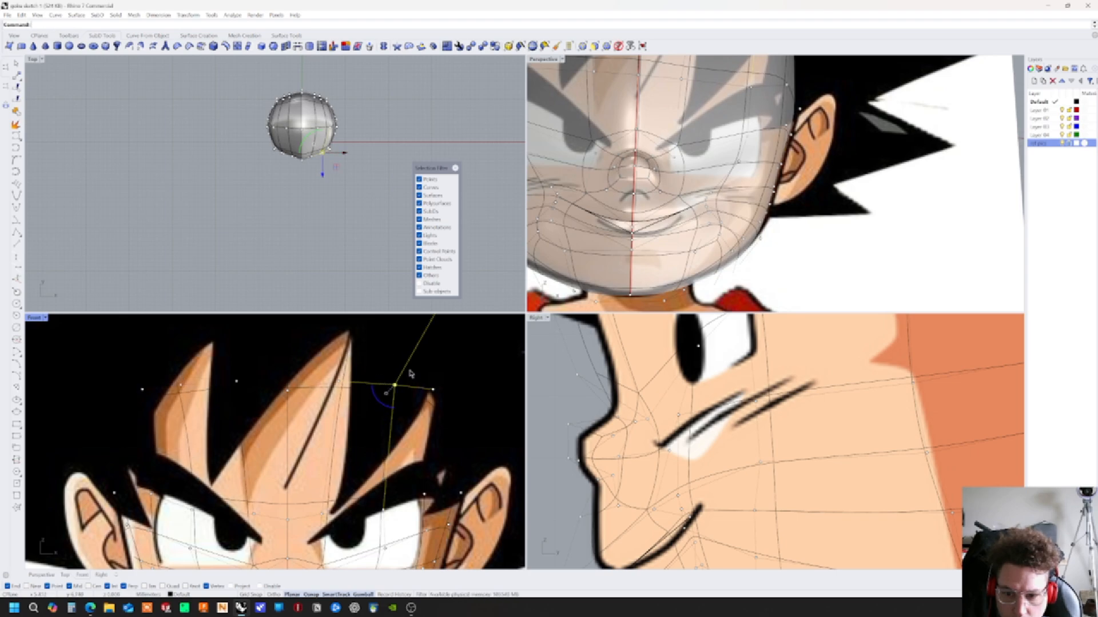
{"action": "left_click", "coordinate": [861, 265]}
Raise the brow control point above the character's left eye slightly in the perspective view
{"action": "right_click_drag", "start_coordinate": [862, 264], "coordinate": [670, 238]}
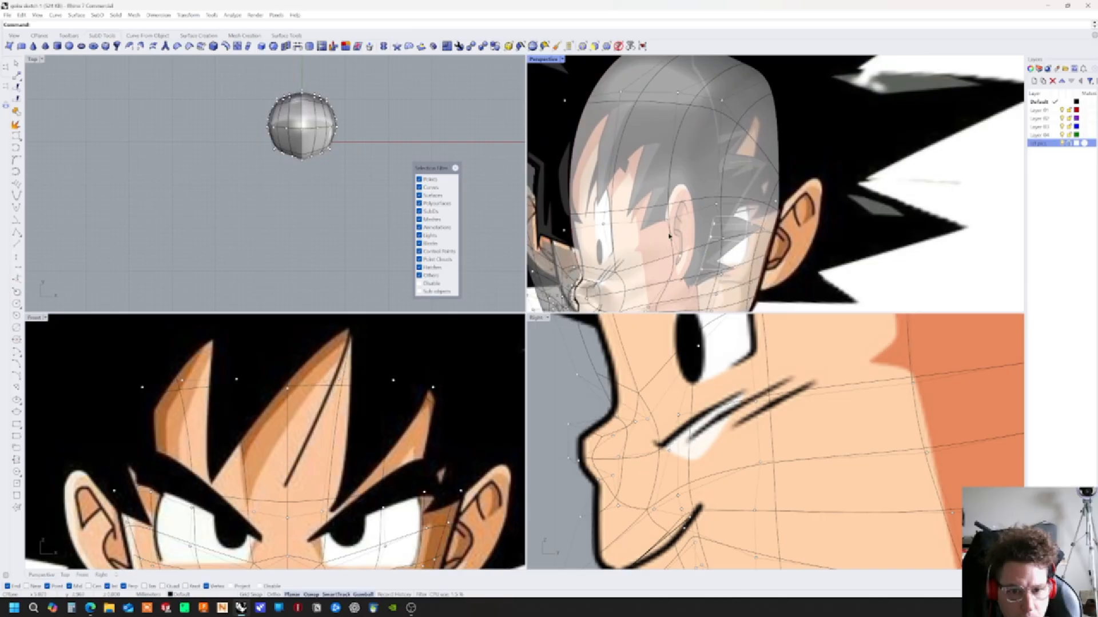
{"action": "left_click", "coordinate": [668, 225]}
{"action": "left_click", "coordinate": [702, 242]}
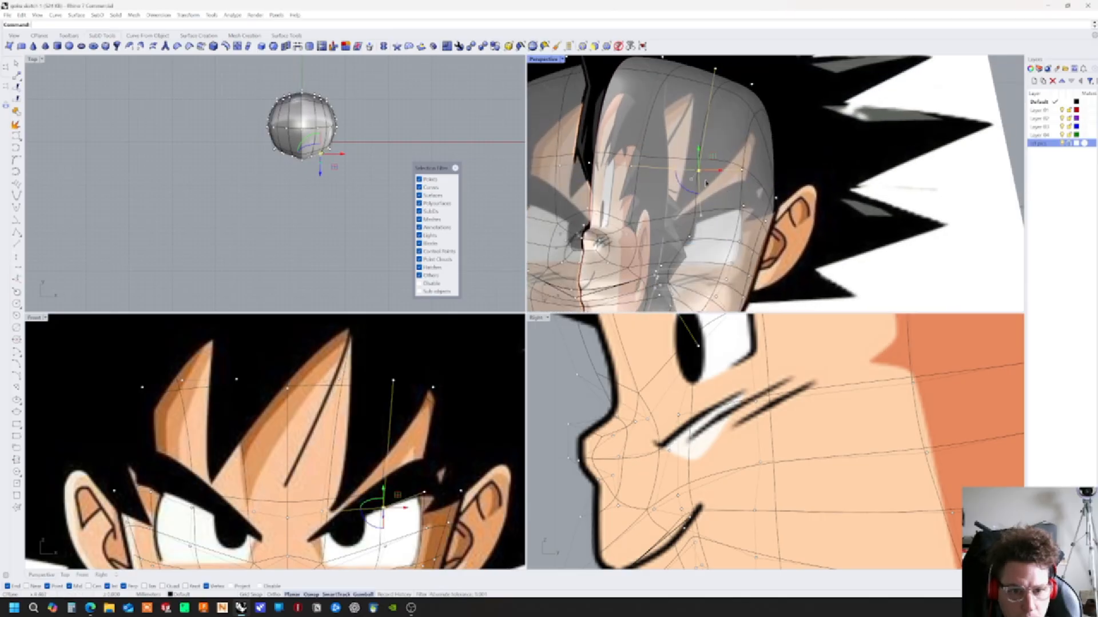
{"action": "left_click_drag", "start_coordinate": [698, 151], "coordinate": [699, 146]}
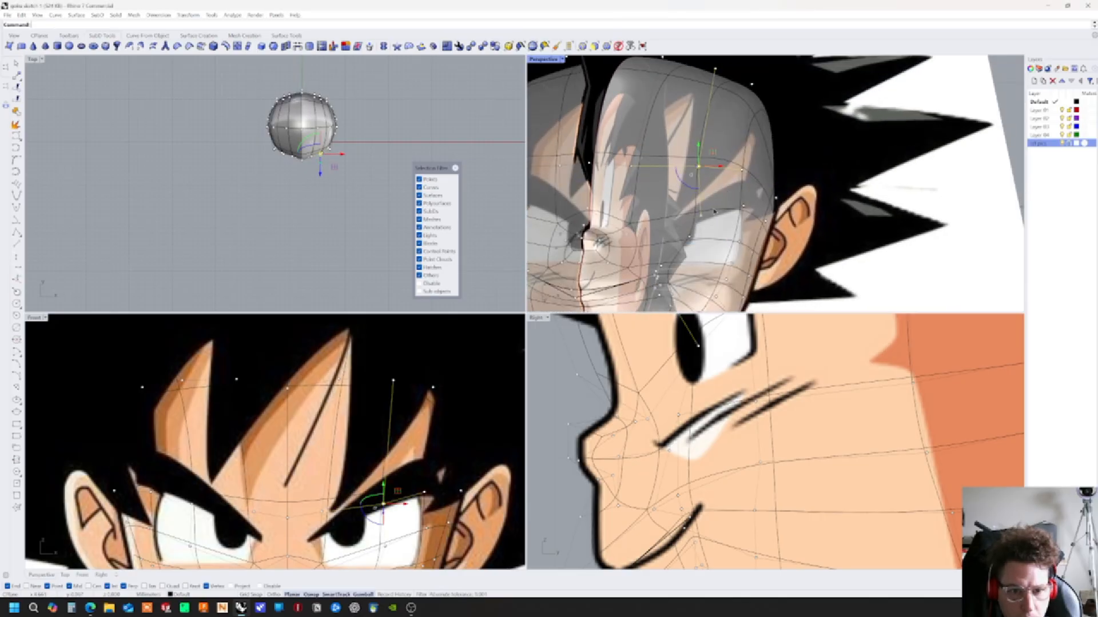
Pull the control point at the character's left eye, just below the brow point, forward and upward
{"action": "left_click", "coordinate": [703, 219]}
{"action": "right_click_drag", "start_coordinate": [703, 219], "coordinate": [710, 157]}
{"action": "left_click_drag", "start_coordinate": [688, 154], "coordinate": [683, 136]}
{"action": "right_click_drag", "start_coordinate": [715, 186], "coordinate": [693, 257]}
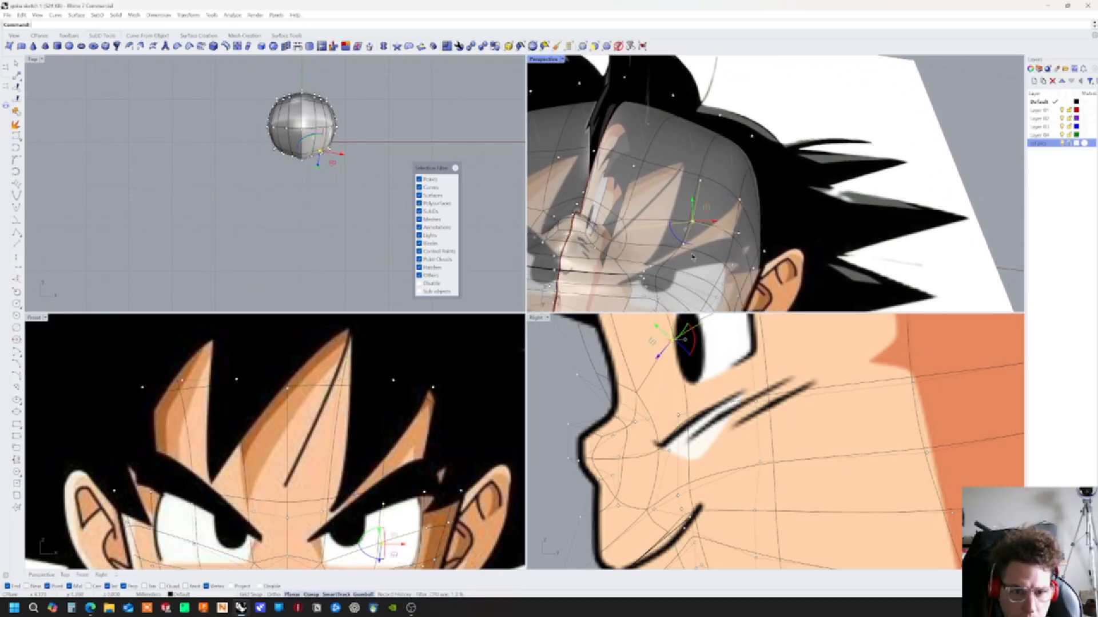
Shift the upper and lower control points at the character's left eye inward toward the nose and rotate the pair to tilt back
{"action": "left_click", "coordinate": [685, 246]}
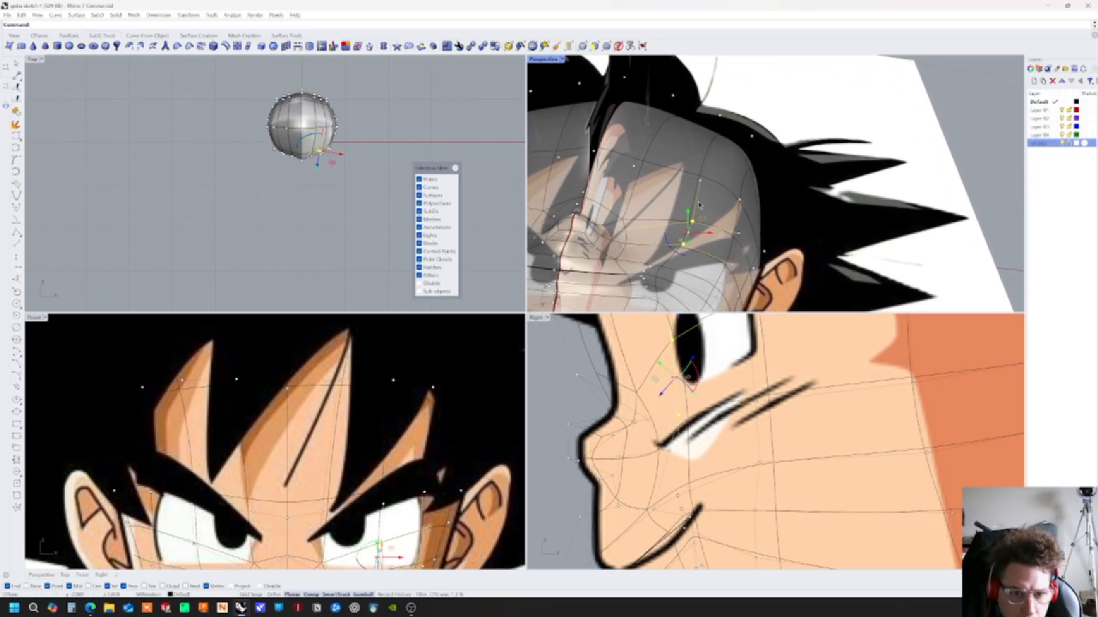
{"action": "left_click_drag", "start_coordinate": [711, 234], "coordinate": [696, 234]}
{"action": "right_click_drag", "start_coordinate": [697, 233], "coordinate": [675, 263]}
{"action": "left_click_drag", "start_coordinate": [677, 398], "coordinate": [666, 394]}
{"action": "left_click_drag", "start_coordinate": [699, 196], "coordinate": [700, 196]}
{"action": "right_click_drag", "start_coordinate": [700, 195], "coordinate": [710, 206]}
{"action": "key", "text": "ctrl+z"}
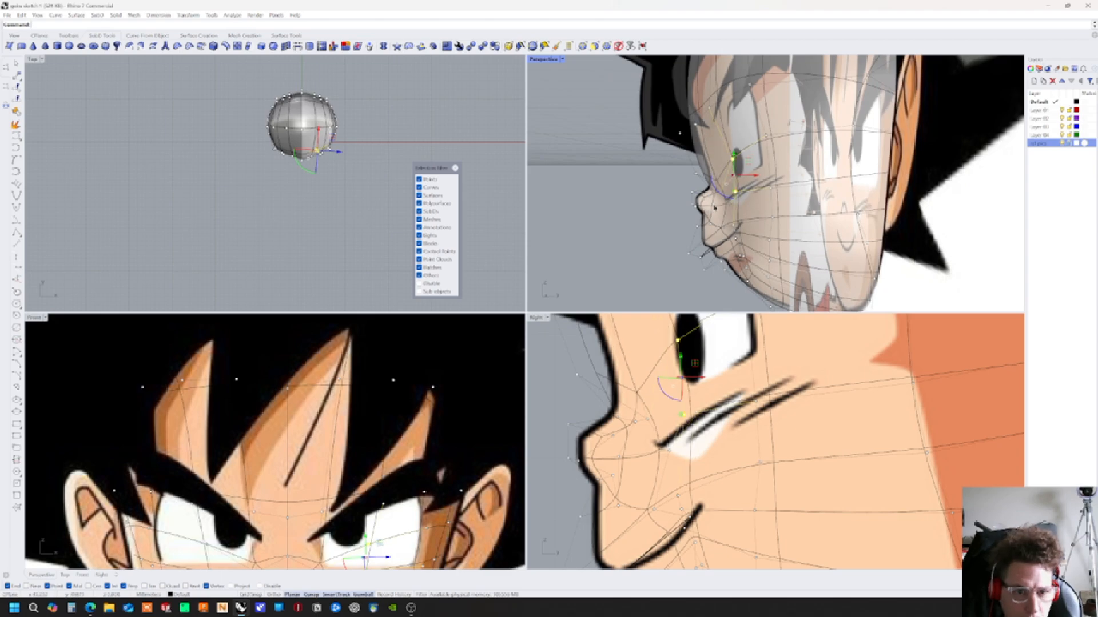
{"action": "left_click_drag", "start_coordinate": [715, 188], "coordinate": [713, 182]}
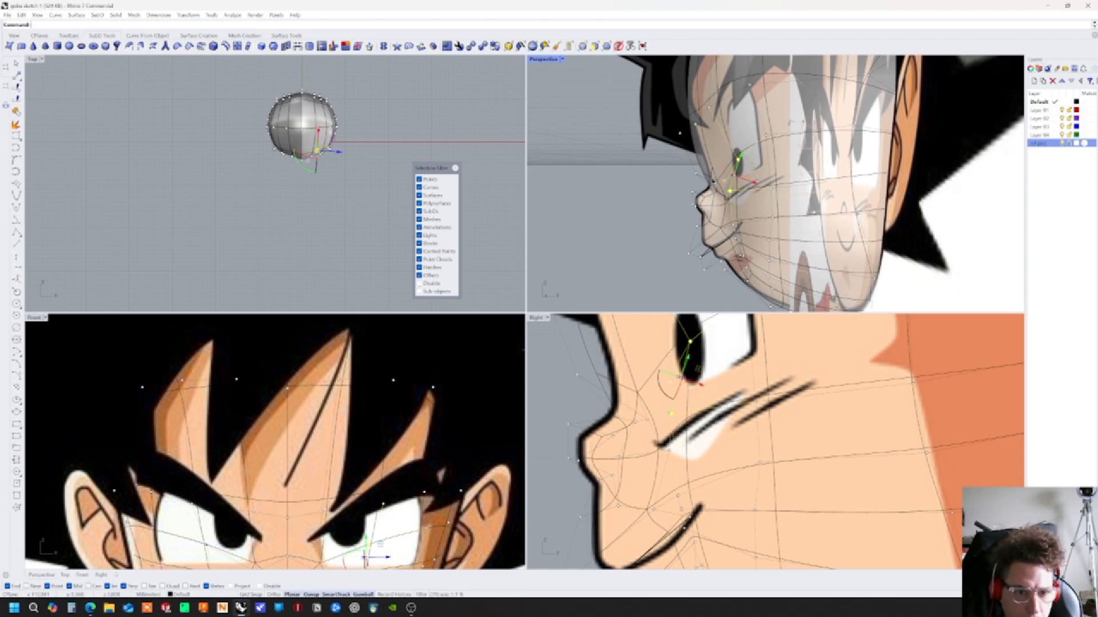
Try pushing the centreline nose-bridge control point back and deleting it
{"action": "right_click_drag", "start_coordinate": [735, 229], "coordinate": [753, 165]}
{"action": "left_click", "coordinate": [742, 179]}
{"action": "left_click", "coordinate": [764, 174]}
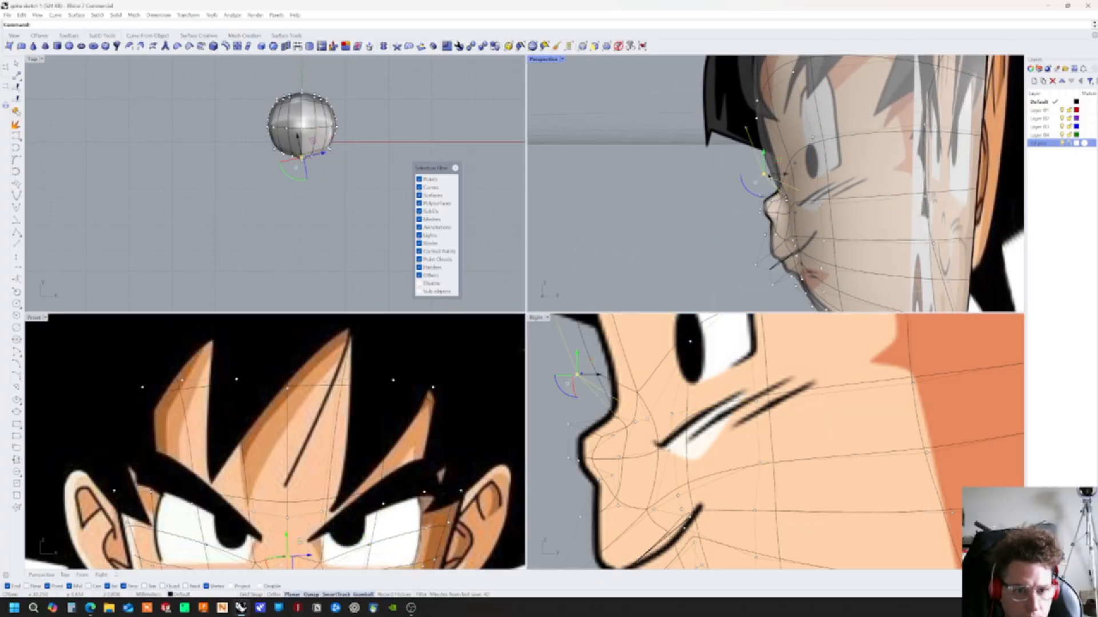
{"action": "left_click_drag", "start_coordinate": [785, 176], "coordinate": [797, 176]}
{"action": "key", "text": "Delete"}
Try moving the centreline brow control point back toward the face profile in the side view
{"action": "right_click_drag", "start_coordinate": [658, 360], "coordinate": [708, 502]}
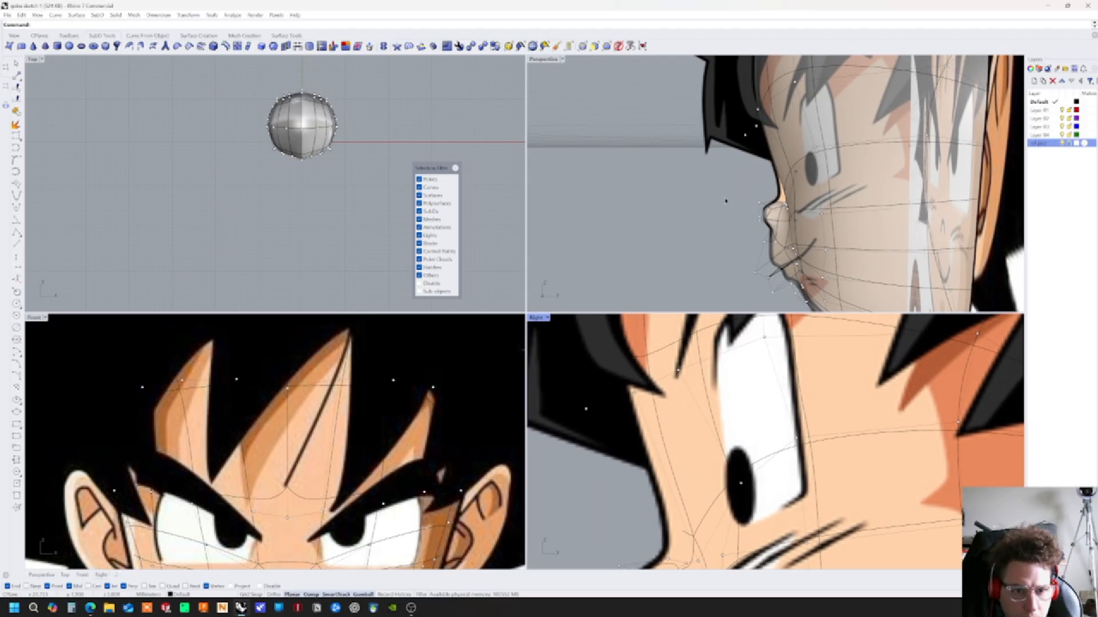
{"action": "left_click", "coordinate": [586, 410]}
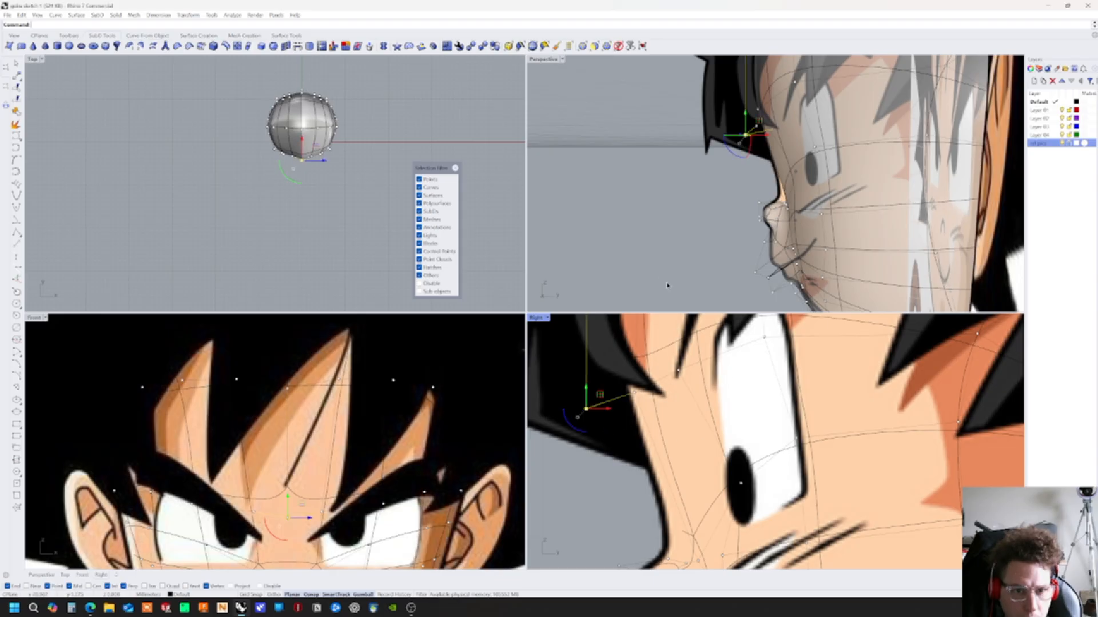
{"action": "left_click_drag", "start_coordinate": [772, 137], "coordinate": [778, 139]}
{"action": "right_click_drag", "start_coordinate": [691, 215], "coordinate": [630, 201]}
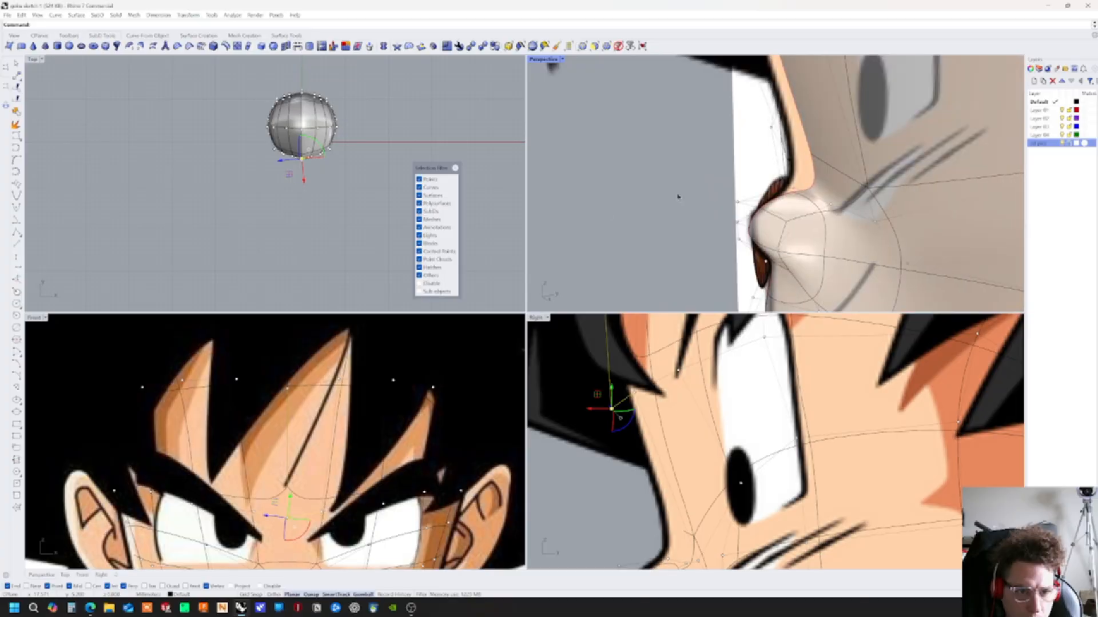
Try repositioning the pair of control points on either side of the nose bridge
{"action": "left_click", "coordinate": [823, 187]}
{"action": "left_click_drag", "start_coordinate": [849, 183], "coordinate": [839, 183]}
{"action": "right_click_drag", "start_coordinate": [846, 215], "coordinate": [381, 242]}
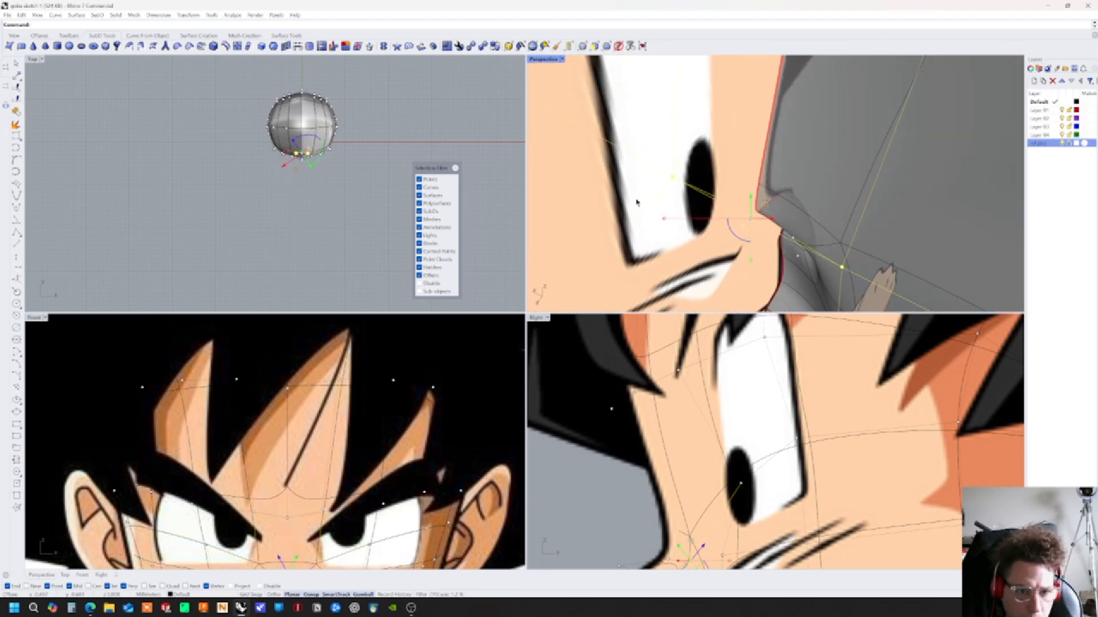
{"action": "right_click_drag", "start_coordinate": [790, 227], "coordinate": [905, 217]}
Restrict the selection filter to points/vertices and control points, with sub-objects enabled
{"action": "left_click", "coordinate": [839, 172]}
{"action": "left_click", "coordinate": [606, 47]}
{"action": "key", "text": "Escape"}
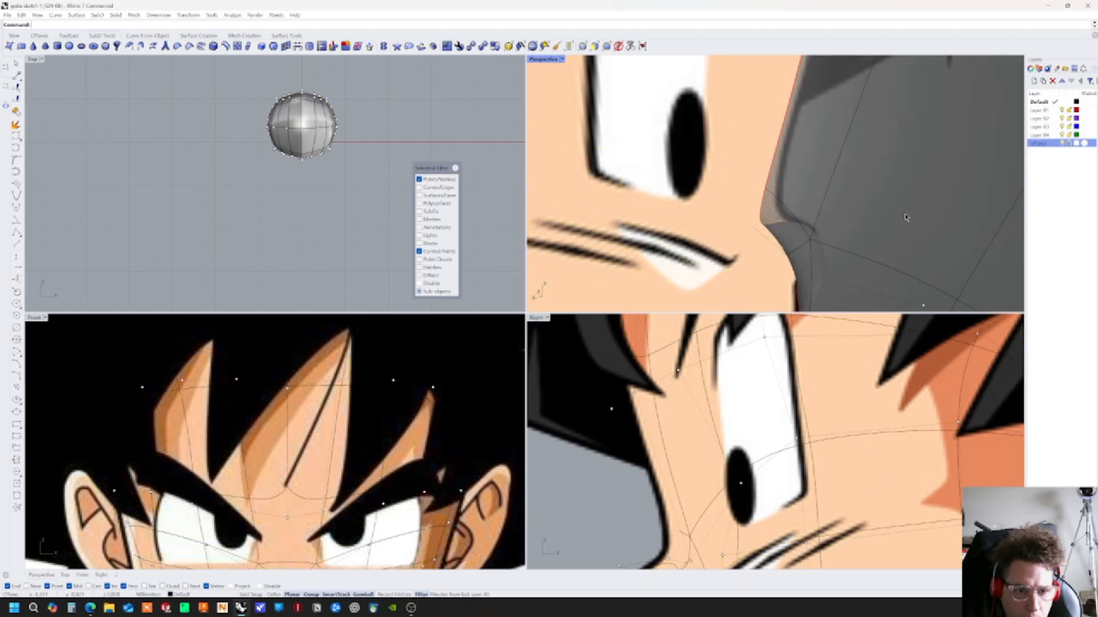
Try raising the two control points flanking the nose bridge and shifting them in depth
{"action": "left_click", "coordinate": [751, 228]}
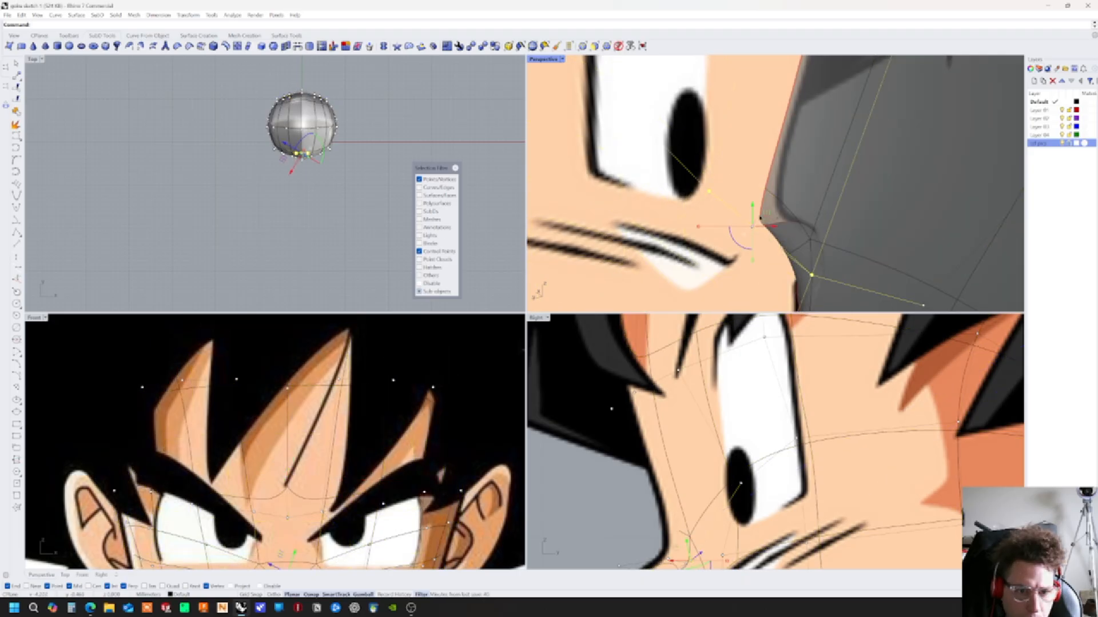
{"action": "left_click_drag", "start_coordinate": [752, 210], "coordinate": [753, 194]}
{"action": "right_click_drag", "start_coordinate": [818, 212], "coordinate": [741, 203]}
{"action": "left_click_drag", "start_coordinate": [787, 216], "coordinate": [796, 215]}
{"action": "right_click_drag", "start_coordinate": [769, 235], "coordinate": [915, 252]}
Undo the recent edits around the nose bridge back to before its centreline control point was deleted
{"action": "key", "text": "Escape"}
{"action": "left_click", "coordinate": [938, 217]}
{"action": "key", "text": "ctrl+z"}
{"action": "key", "text": "ctrl+z"}
{"action": "key", "text": "ctrl+z"}
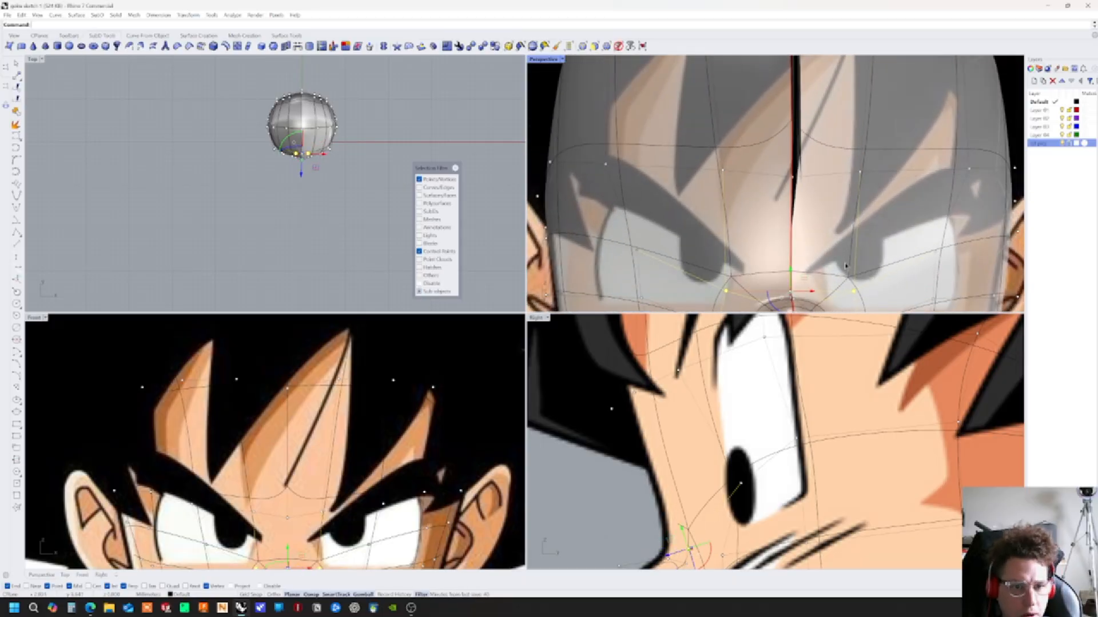
Move the centreline nose-bridge control point back toward the drawn profile and slightly up in the side view
{"action": "left_click", "coordinate": [794, 175]}
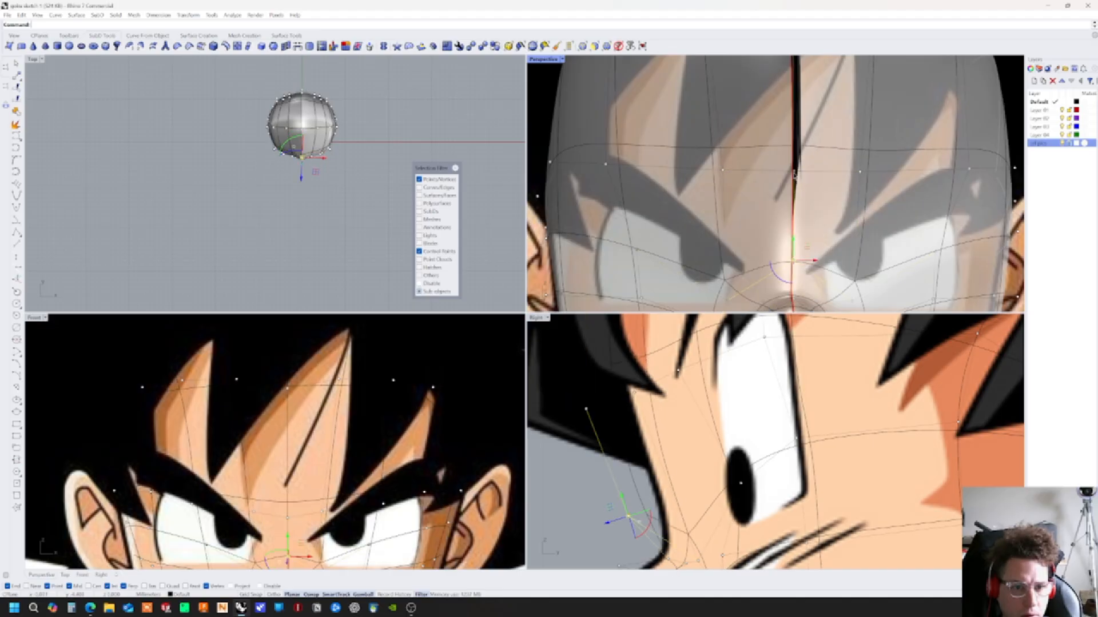
{"action": "scroll", "coordinate": [801, 242], "scroll_direction": "down", "scroll_amount": 3}
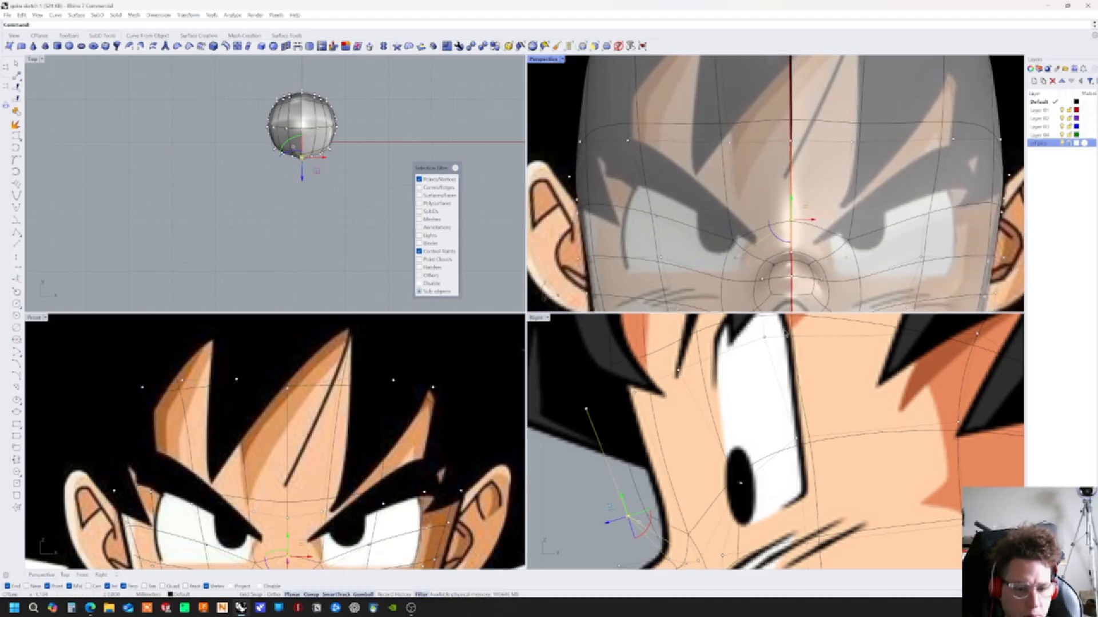
{"action": "right_click_drag", "start_coordinate": [836, 441], "coordinate": [848, 411]}
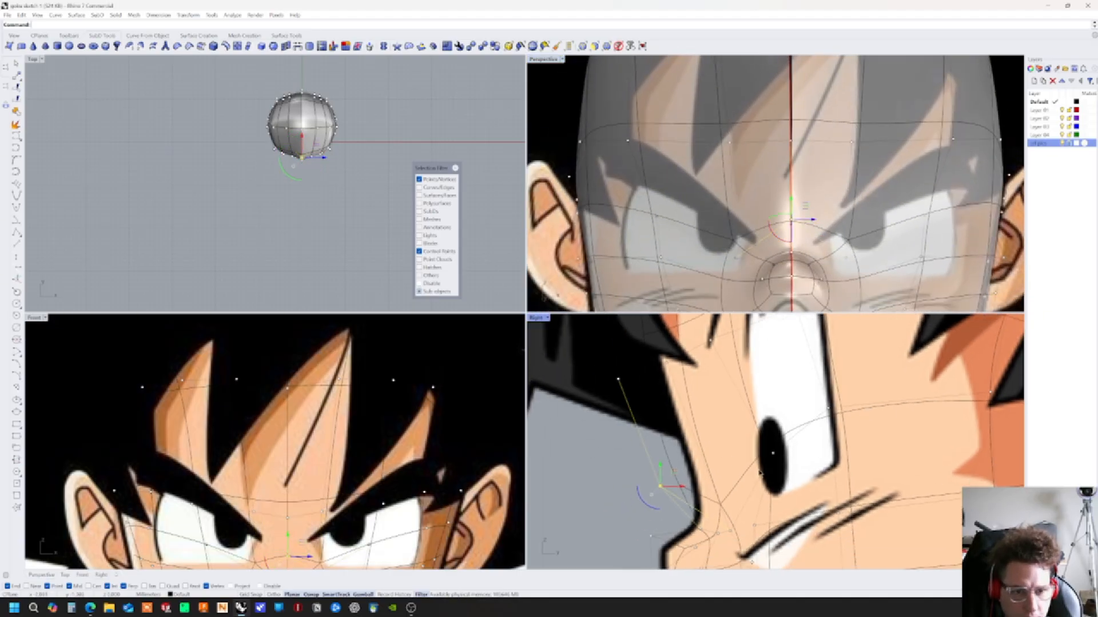
{"action": "right_click_drag", "start_coordinate": [667, 462], "coordinate": [692, 440]}
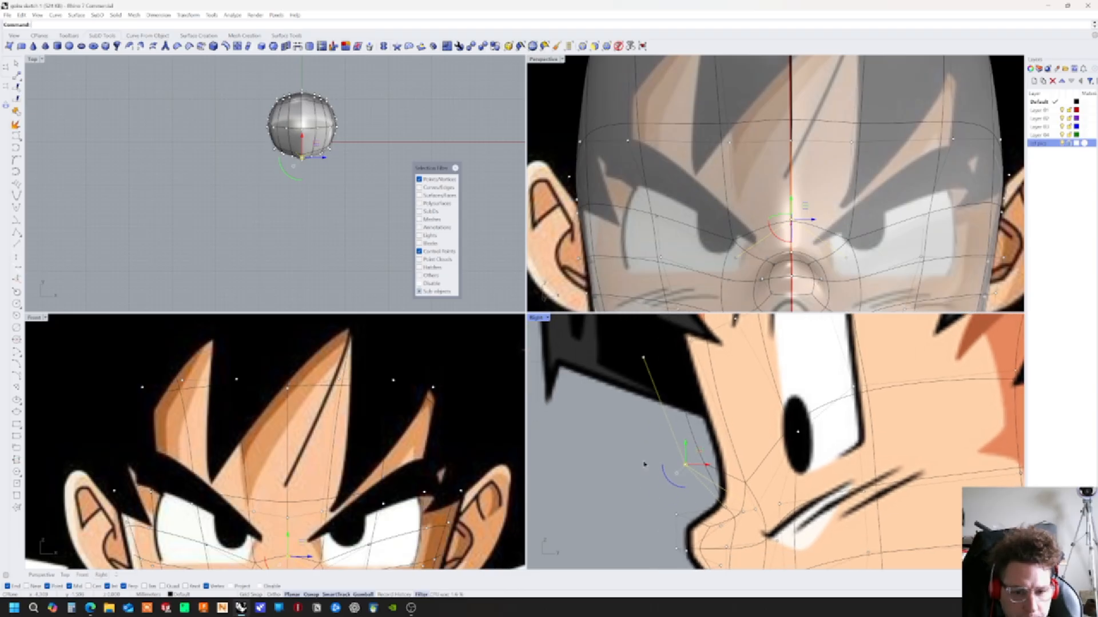
{"action": "left_click_drag", "start_coordinate": [699, 449], "coordinate": [707, 454]}
{"action": "left_click_drag", "start_coordinate": [719, 444], "coordinate": [719, 442]}
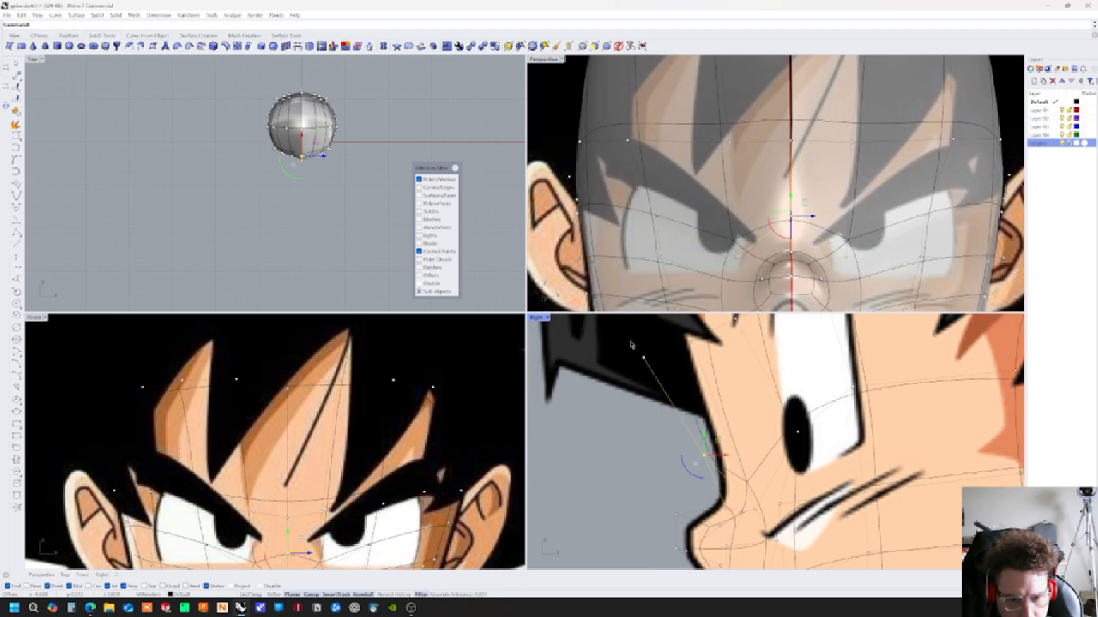
Push the centreline brow control point back toward the drawn forehead profile in the side view
{"action": "left_click", "coordinate": [643, 358]}
{"action": "left_click_drag", "start_coordinate": [659, 347], "coordinate": [687, 350]}
{"action": "right_click_drag", "start_coordinate": [798, 501], "coordinate": [798, 494]}
{"action": "left_click_drag", "start_coordinate": [712, 490], "coordinate": [689, 497]}
{"action": "left_click", "coordinate": [676, 508]}
{"action": "right_click_drag", "start_coordinate": [844, 268], "coordinate": [928, 275]}
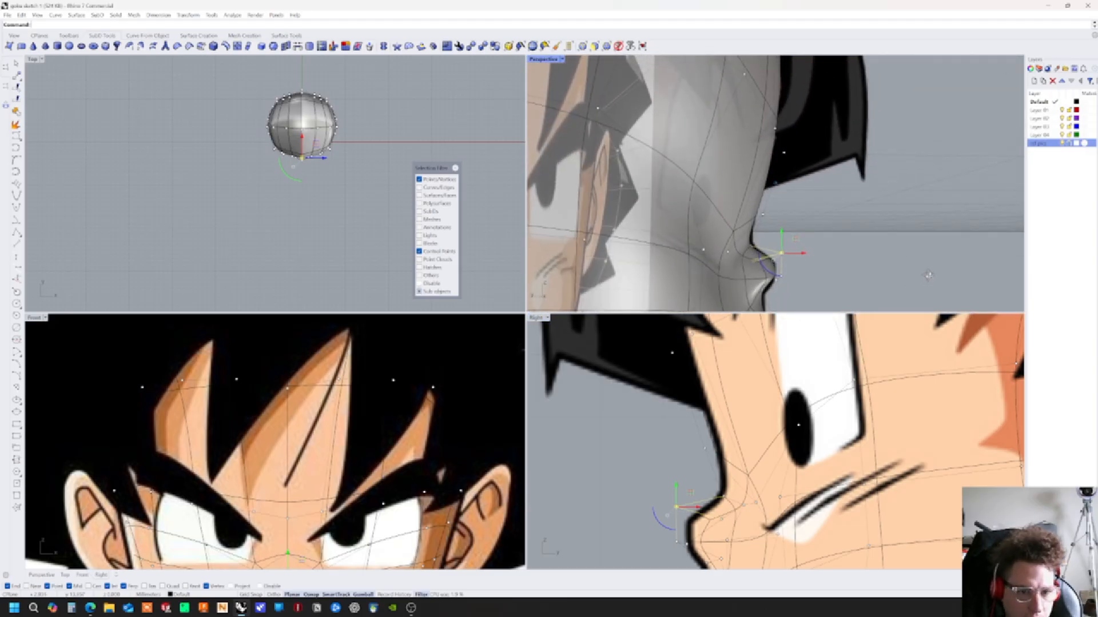
Lower the centreline nose-bridge control point and nudge it slightly back to follow the drawn profile
{"action": "left_click", "coordinate": [764, 213]}
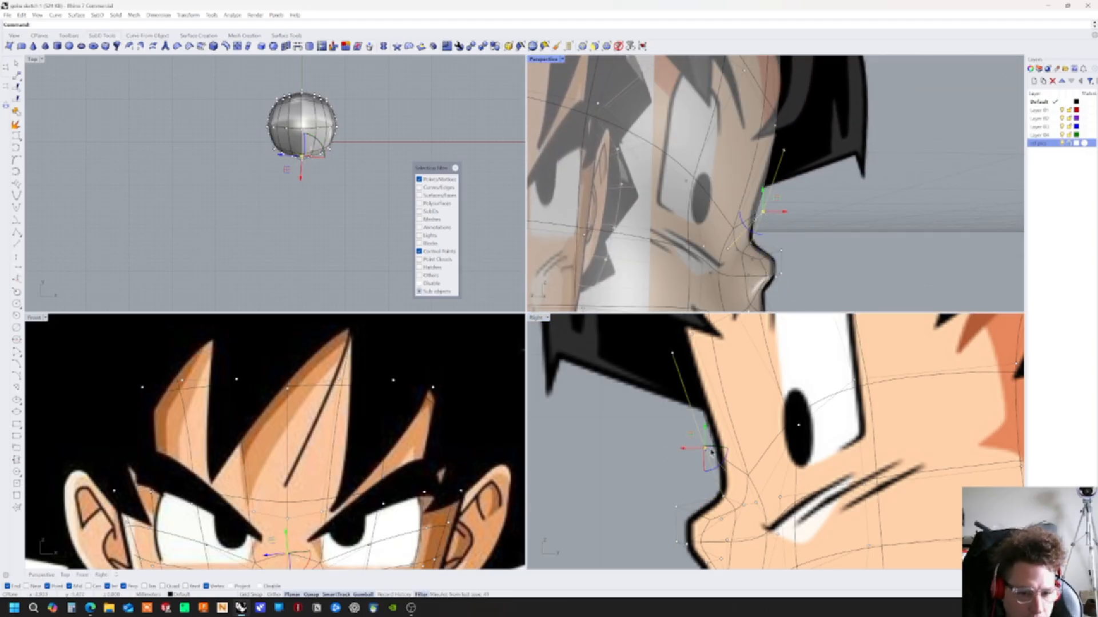
{"action": "left_click", "coordinate": [672, 436]}
{"action": "left_click_drag", "start_coordinate": [713, 459], "coordinate": [704, 444]}
{"action": "right_click_drag", "start_coordinate": [707, 440], "coordinate": [672, 433]}
{"action": "right_click_drag", "start_coordinate": [808, 218], "coordinate": [670, 220]}
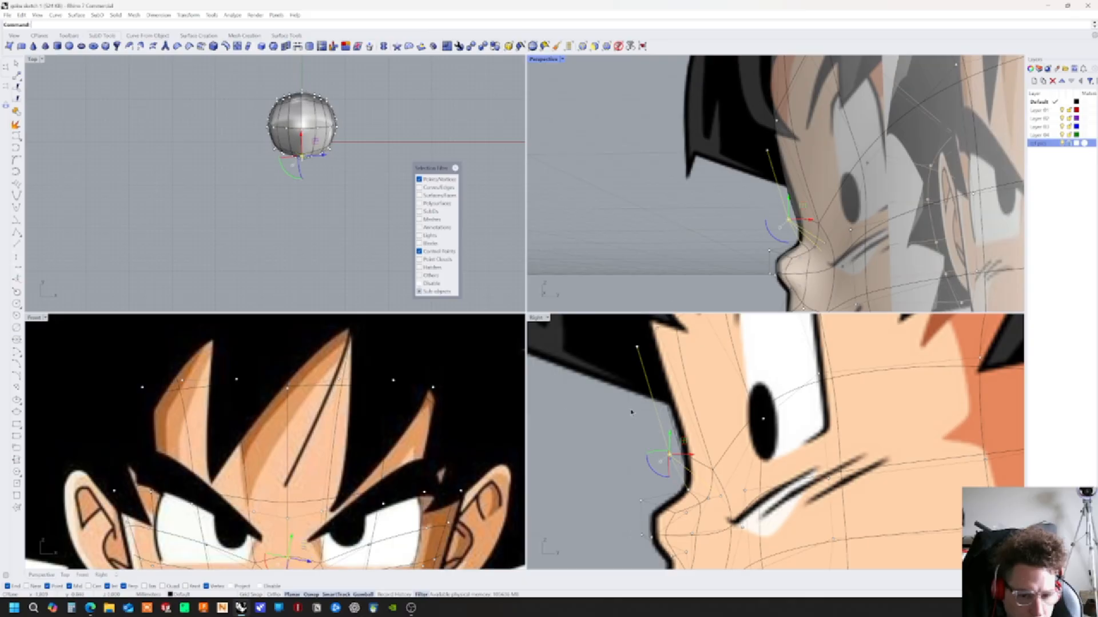
{"action": "right_click_drag", "start_coordinate": [610, 439], "coordinate": [625, 426]}
{"action": "left_click_drag", "start_coordinate": [706, 445], "coordinate": [709, 446]}
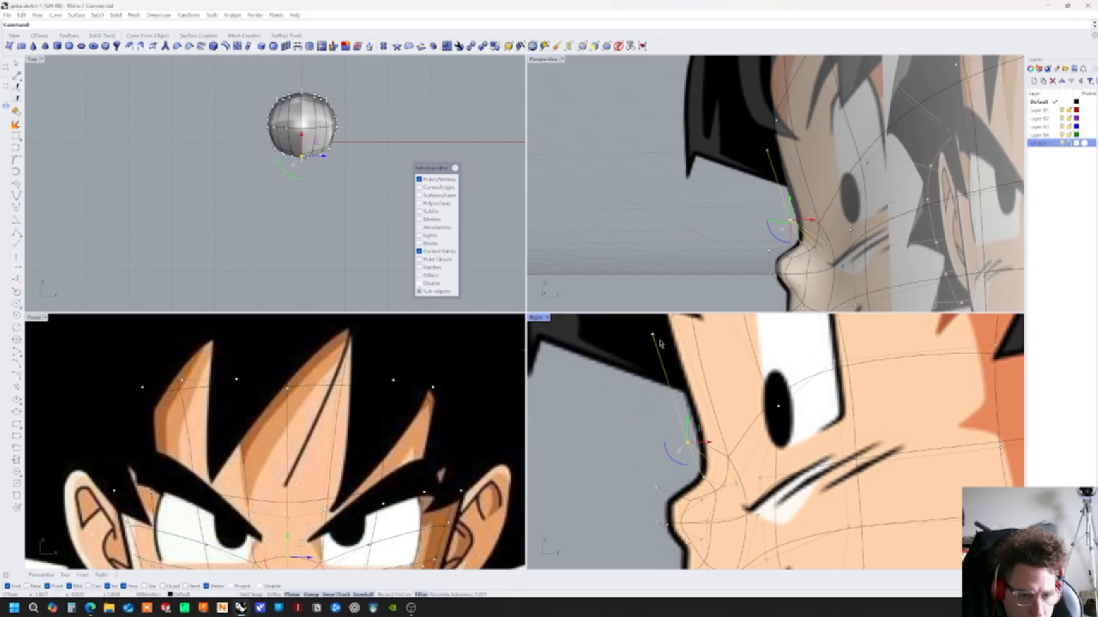
Raise the centreline brow control point slightly in the side view
{"action": "right_click_drag", "start_coordinate": [715, 240], "coordinate": [737, 202]}
{"action": "left_click", "coordinate": [767, 149]}
{"action": "left_click", "coordinate": [629, 400]}
{"action": "left_click", "coordinate": [633, 401]}
{"action": "left_click", "coordinate": [655, 338]}
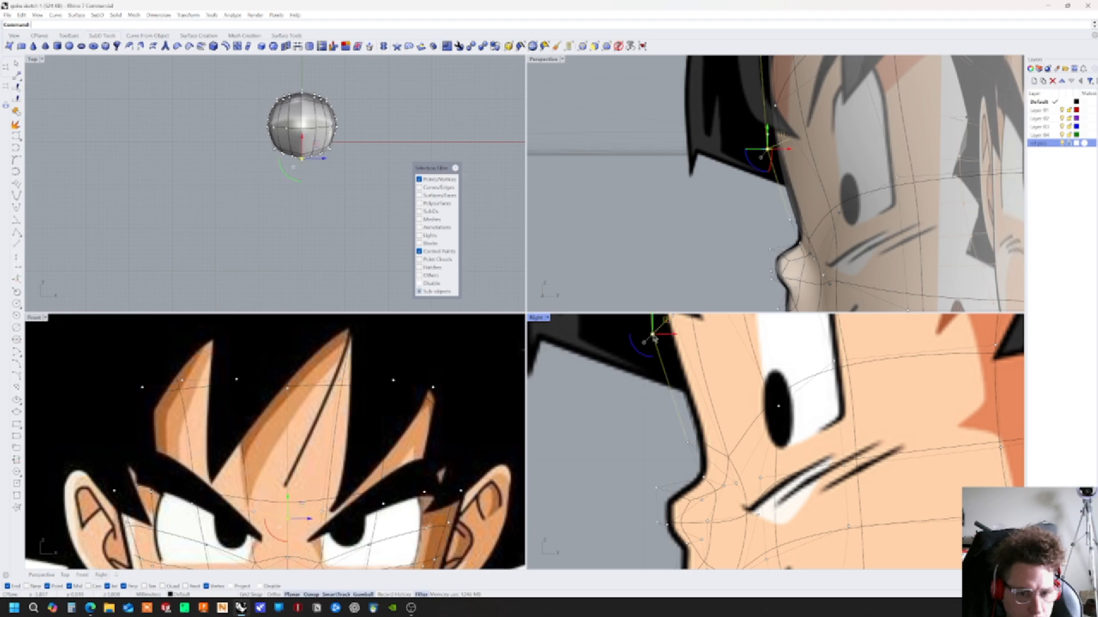
{"action": "right_click_drag", "start_coordinate": [649, 404], "coordinate": [667, 462]}
{"action": "left_click_drag", "start_coordinate": [687, 377], "coordinate": [688, 371]}
{"action": "mouse_move", "coordinate": [764, 222]}
{"action": "right_mouse_down"}
{"action": "mouse_move", "coordinate": [823, 217]}
{"action": "mouse_move", "coordinate": [828, 228]}
{"action": "mouse_move", "coordinate": [763, 223]}
{"action": "right_mouse_up"}
{"action": "right_click_drag", "start_coordinate": [639, 440], "coordinate": [625, 459]}
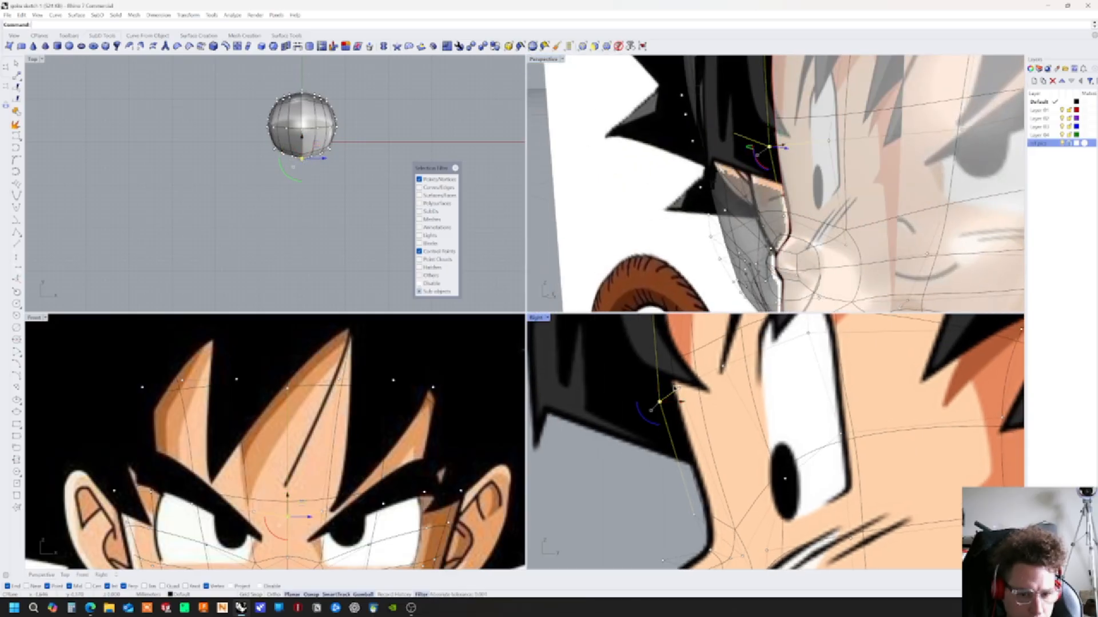
Move the centreline control point below the nose tip up and back toward the drawn upper-lip profile
{"action": "right_click_drag", "start_coordinate": [785, 478], "coordinate": [802, 338]}
{"action": "right_click_drag", "start_coordinate": [704, 238], "coordinate": [758, 205]}
{"action": "left_click", "coordinate": [757, 198]}
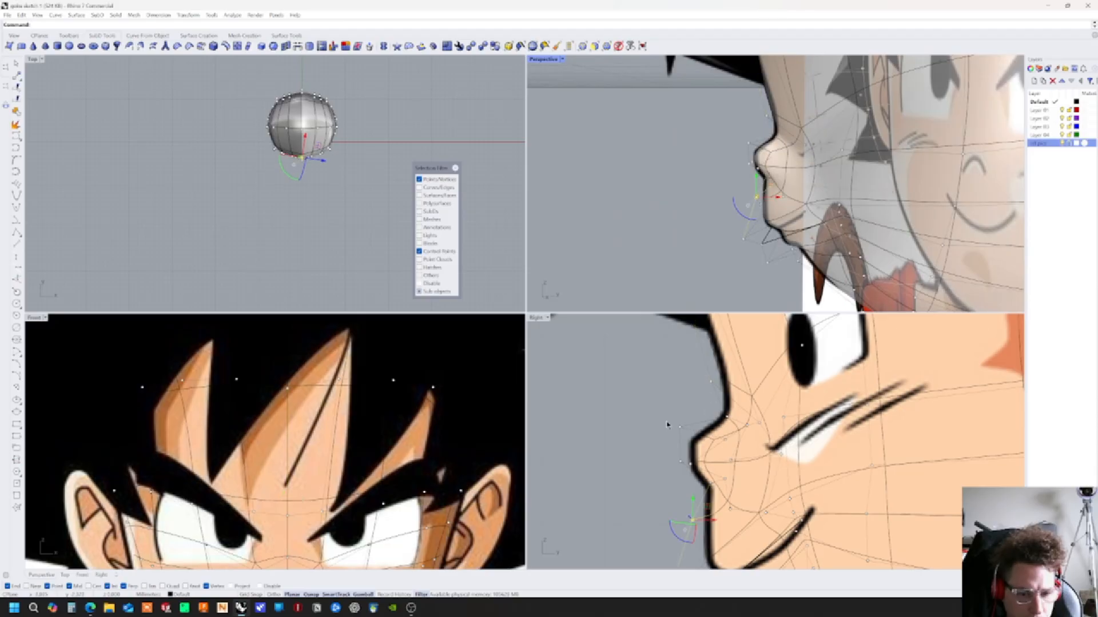
{"action": "right_click_drag", "start_coordinate": [680, 423], "coordinate": [680, 371]}
{"action": "left_click_drag", "start_coordinate": [719, 461], "coordinate": [725, 443]}
{"action": "right_click_drag", "start_coordinate": [729, 220], "coordinate": [942, 213]}
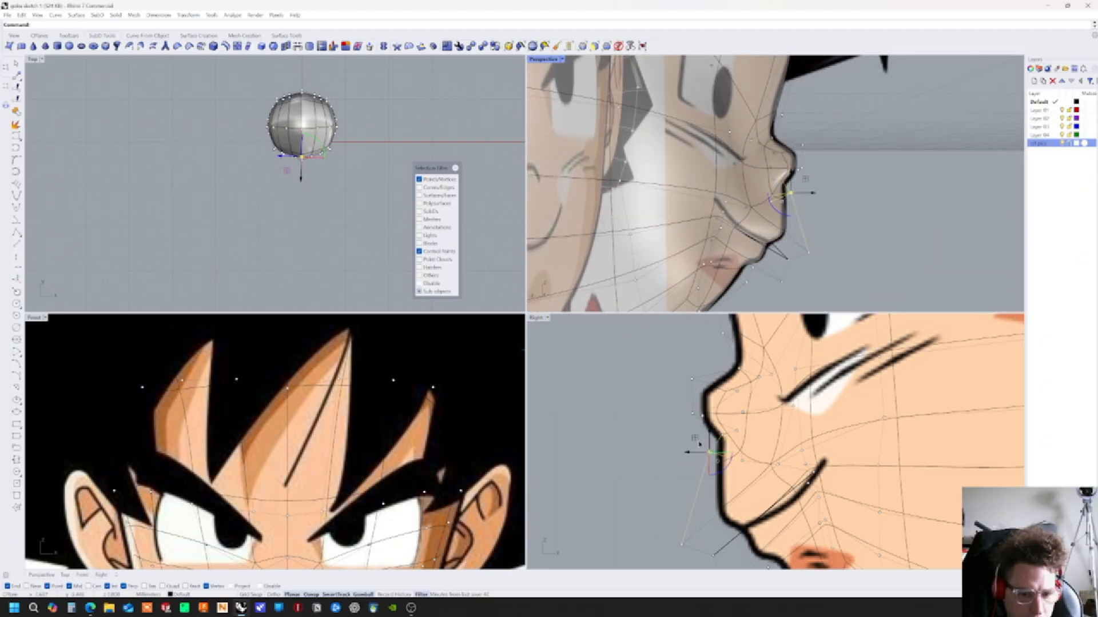
{"action": "right_click_drag", "start_coordinate": [696, 441], "coordinate": [690, 447]}
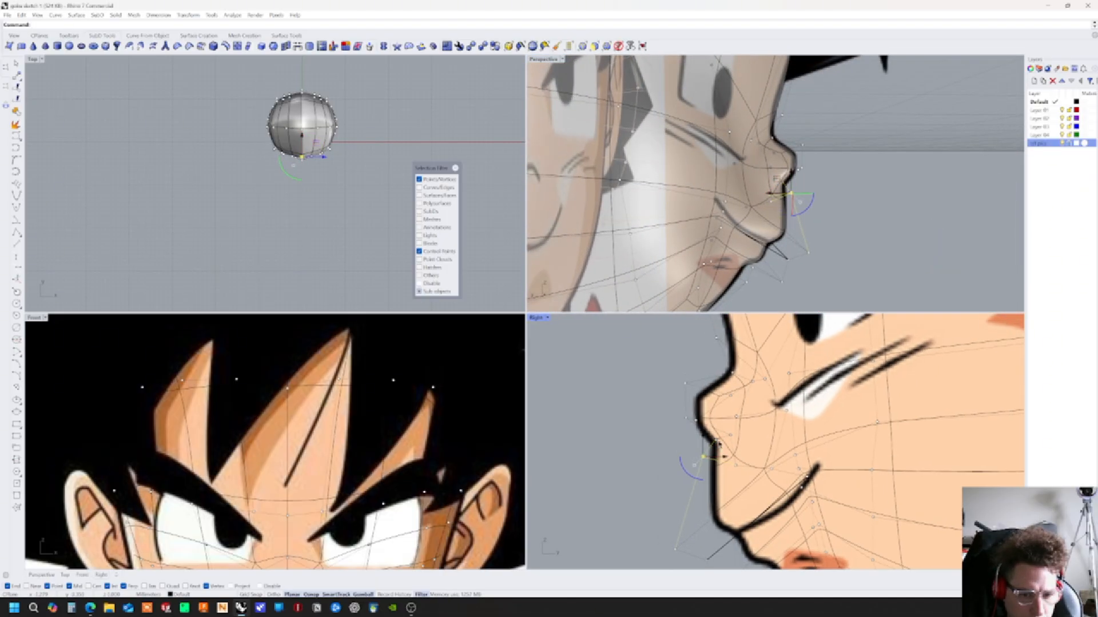
Allow every object type in the selection filter, select the SubD head and examine its full outline against the side reference
{"action": "right_click_drag", "start_coordinate": [685, 510], "coordinate": [677, 483]}
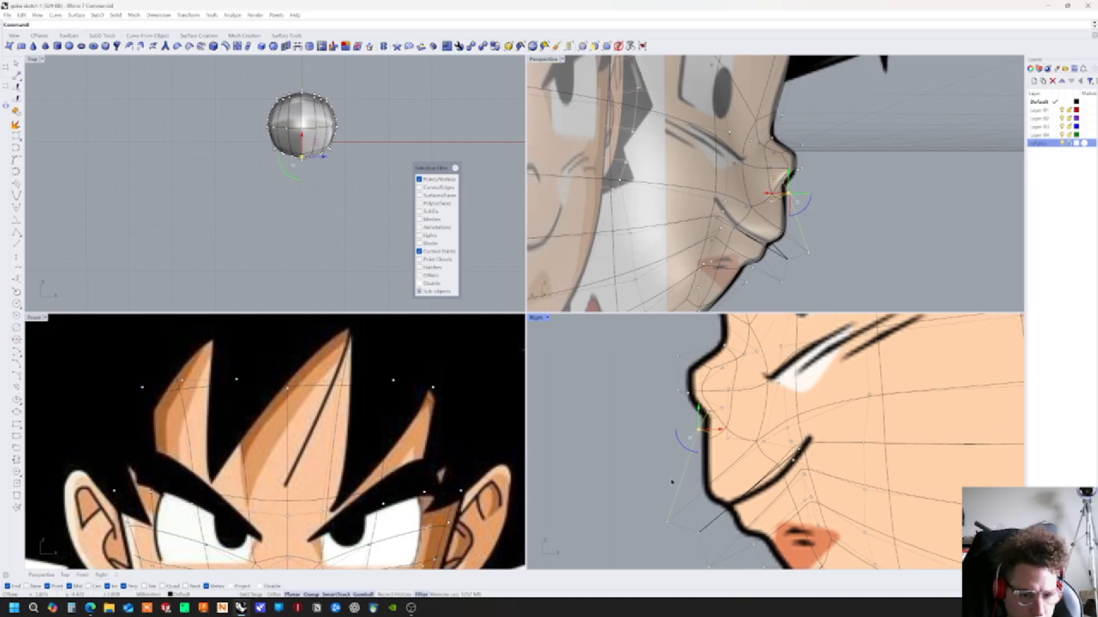
{"action": "left_click_drag", "start_coordinate": [606, 343], "coordinate": [663, 454]}
{"action": "left_click", "coordinate": [749, 405]}
{"action": "left_click", "coordinate": [618, 46]}
{"action": "left_click", "coordinate": [828, 407]}
{"action": "right_click_drag", "start_coordinate": [766, 396], "coordinate": [765, 569]}
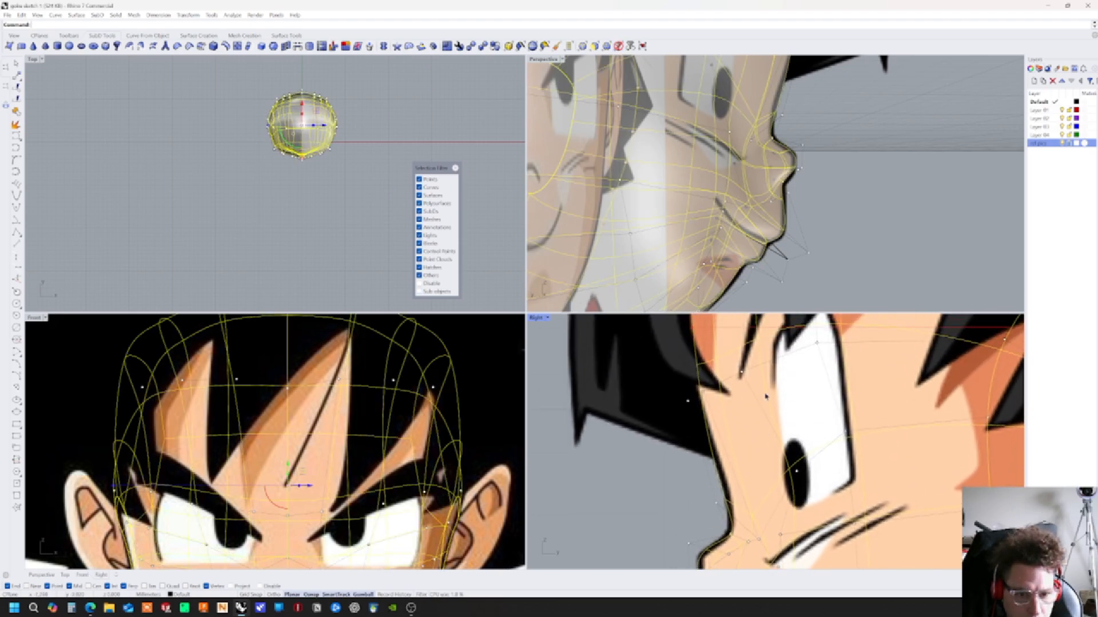
{"action": "scroll", "coordinate": [765, 395], "scroll_direction": "down", "scroll_amount": 10}
{"action": "scroll", "coordinate": [766, 396], "scroll_direction": "down", "scroll_amount": 4}
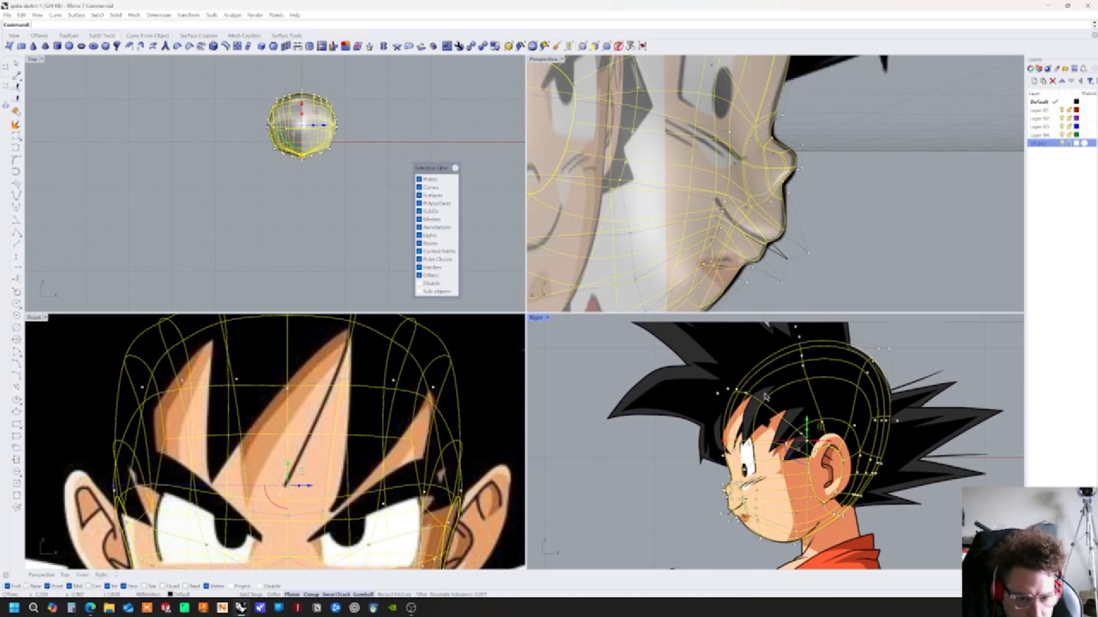
{"action": "right_click_drag", "start_coordinate": [765, 396], "coordinate": [772, 452]}
{"action": "scroll", "coordinate": [766, 395], "scroll_direction": "up", "scroll_amount": 8}
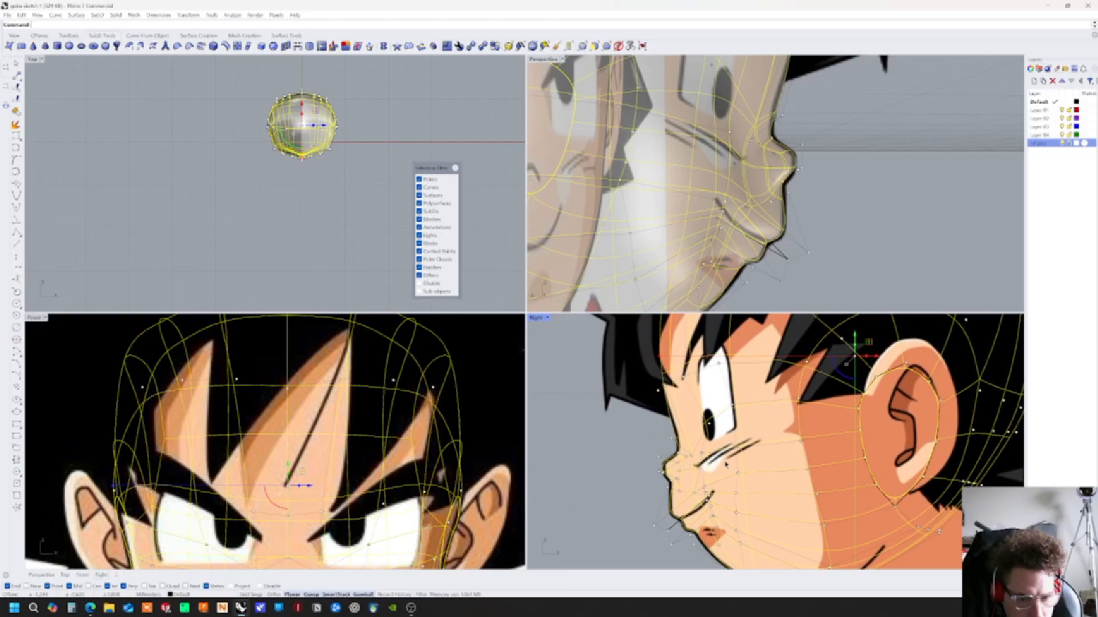
Move the two cheek control points just below the eye slightly forward toward the face profile in the side view
{"action": "left_click", "coordinate": [743, 454]}
{"action": "left_click", "coordinate": [755, 463]}
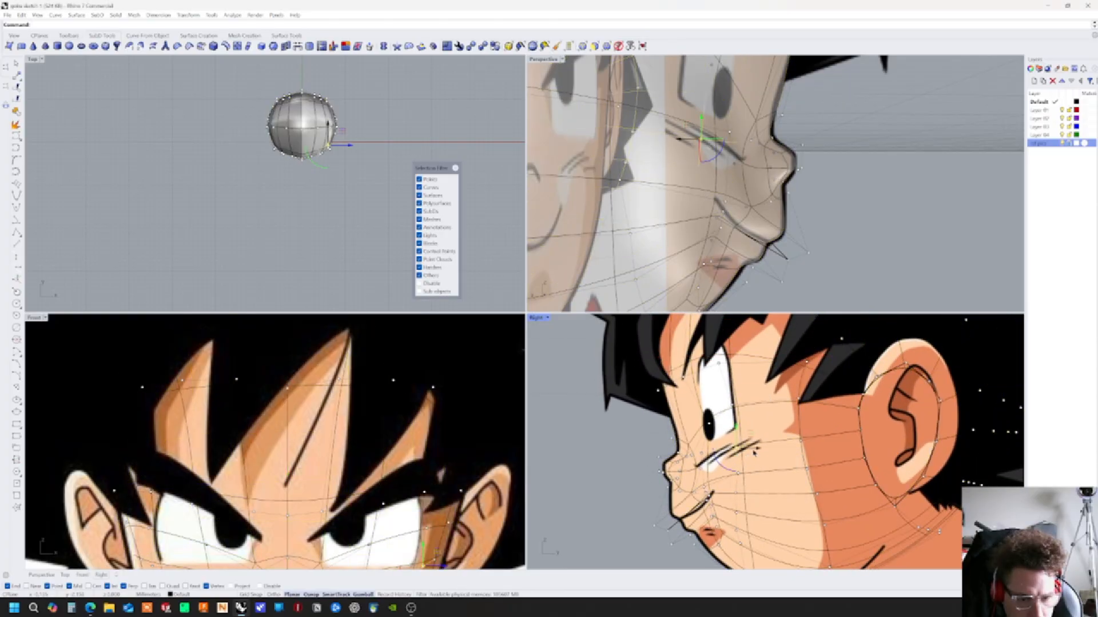
{"action": "left_click_drag", "start_coordinate": [755, 451], "coordinate": [745, 452]}
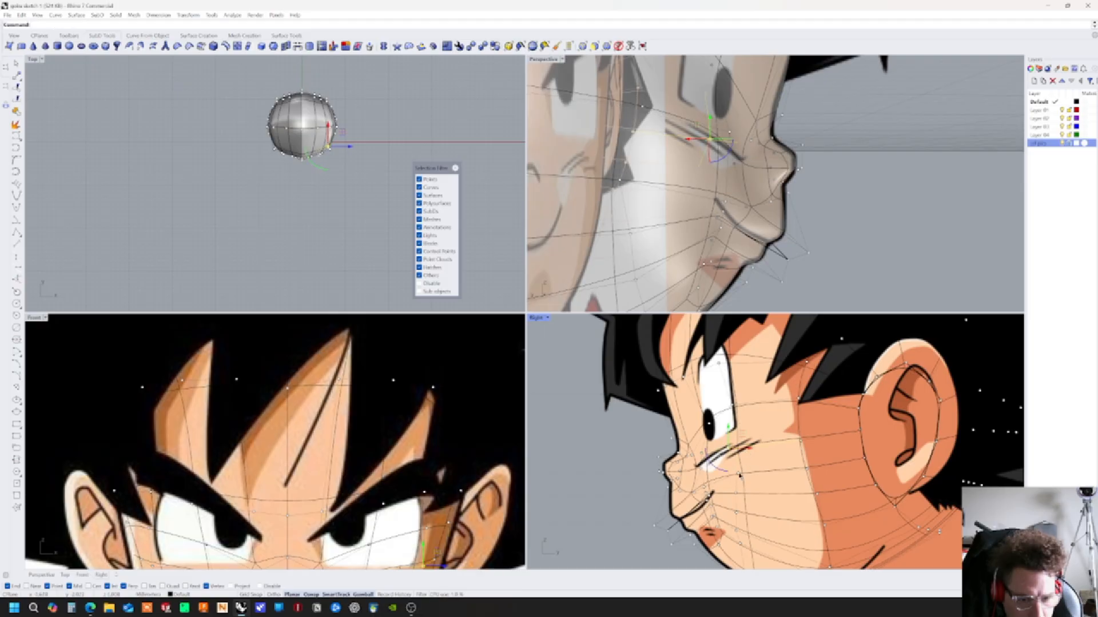
{"action": "left_click", "coordinate": [739, 475]}
{"action": "left_click", "coordinate": [753, 467]}
{"action": "left_click_drag", "start_coordinate": [765, 470], "coordinate": [757, 468]}
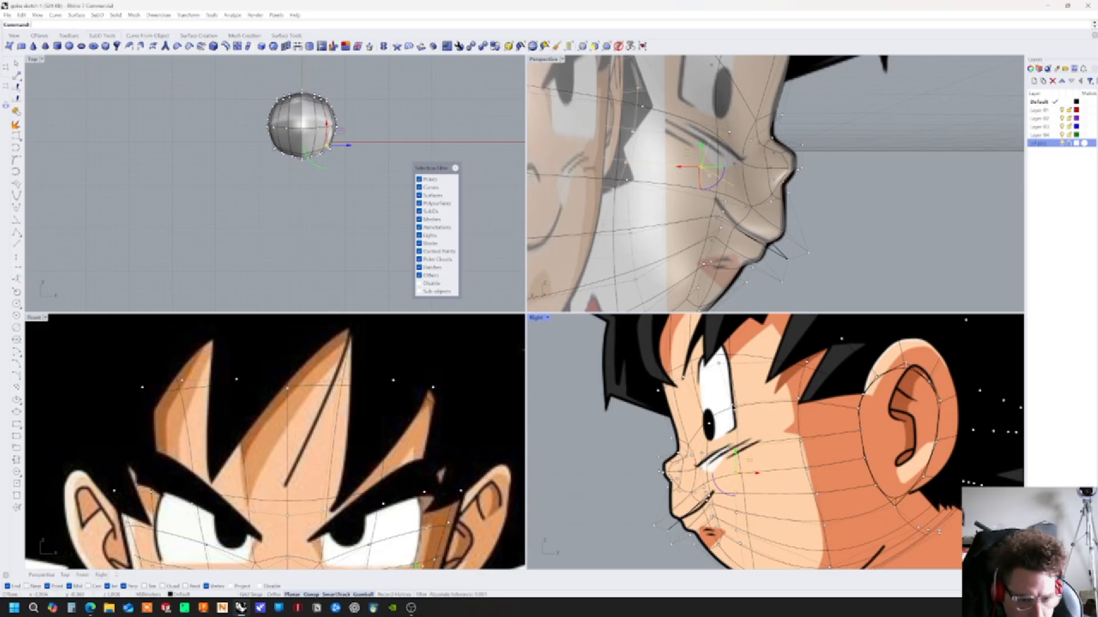
Lower the two control points on the eye in the side view to follow the drawn eye's lower edge
{"action": "left_click", "coordinate": [734, 405]}
{"action": "left_click", "coordinate": [754, 416]}
{"action": "left_click_drag", "start_coordinate": [735, 386], "coordinate": [734, 410]}
{"action": "left_click", "coordinate": [708, 426]}
{"action": "left_click", "coordinate": [732, 439]}
{"action": "left_click_drag", "start_coordinate": [709, 403], "coordinate": [709, 426]}
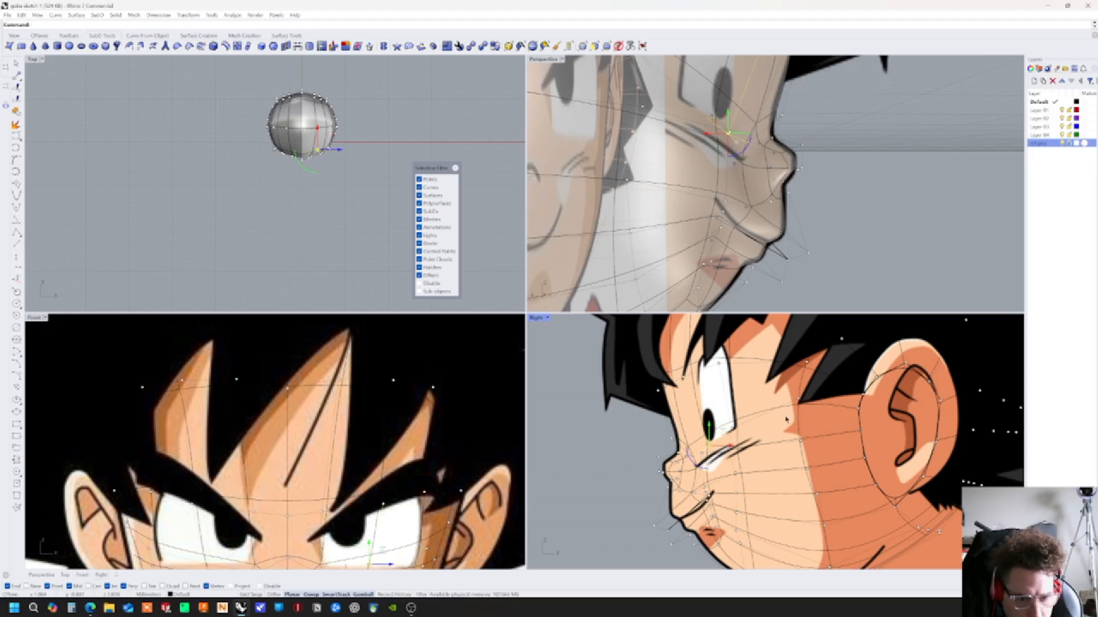
Lower the temple control point between the eye and the ear slightly in the side view
{"action": "left_click", "coordinate": [800, 400]}
{"action": "left_click", "coordinate": [817, 410]}
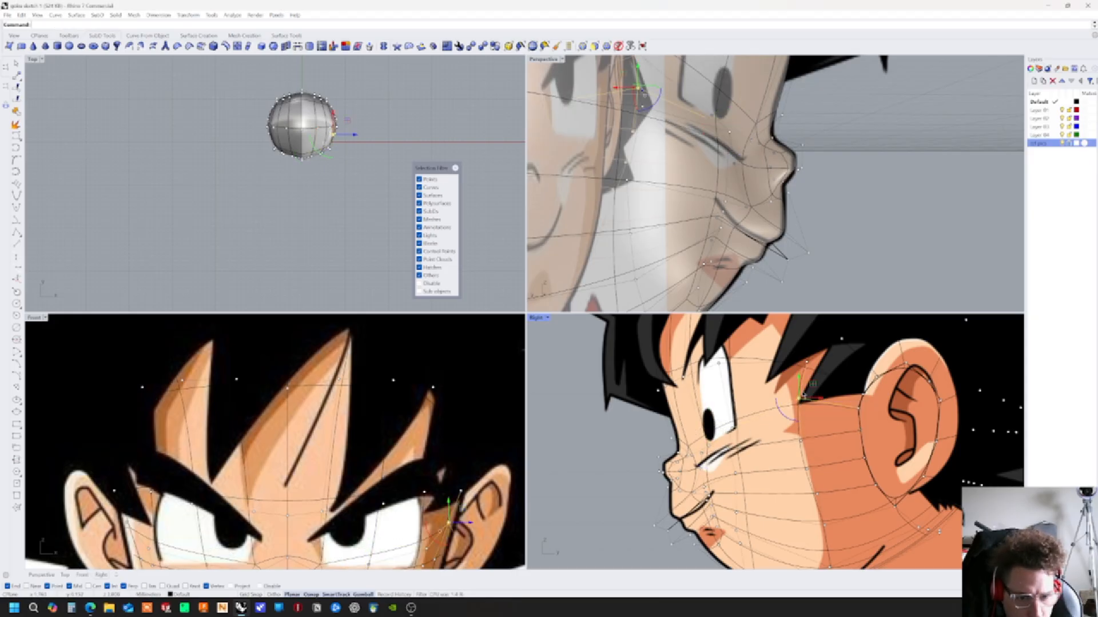
{"action": "left_click_drag", "start_coordinate": [800, 375], "coordinate": [802, 390]}
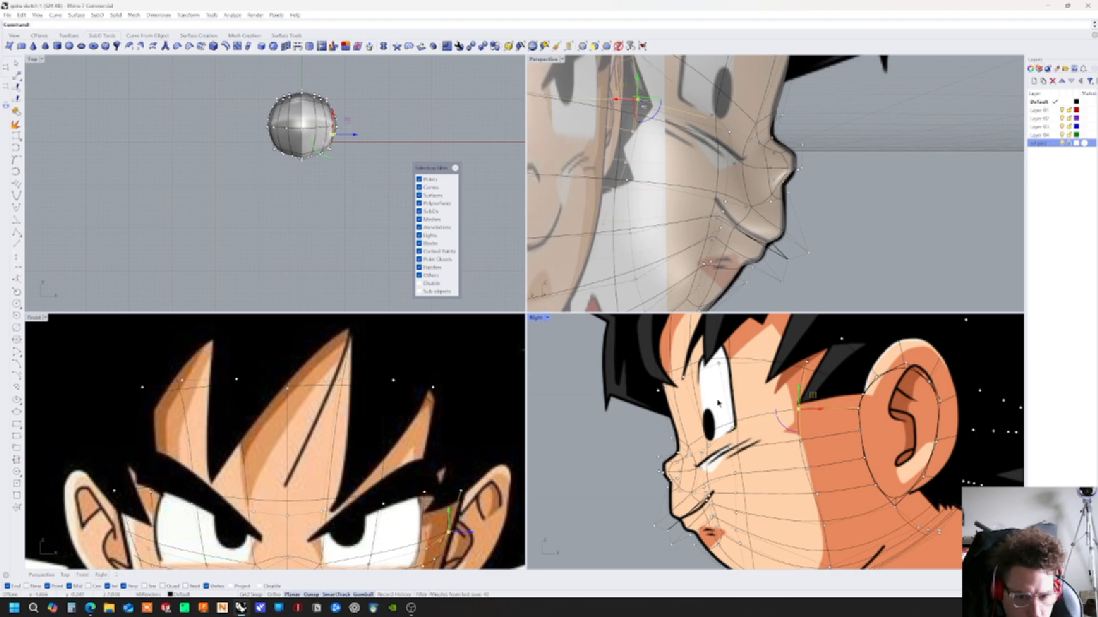
{"action": "right_click_drag", "start_coordinate": [718, 367], "coordinate": [730, 417]}
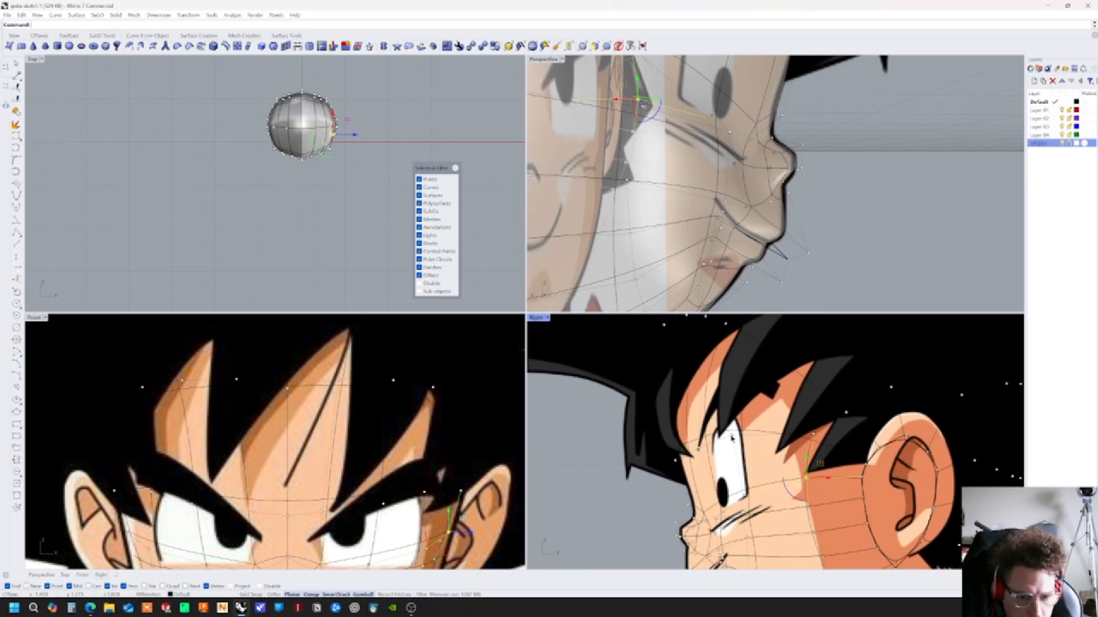
Raise the two control points above the eye so the brow row sits over the drawn eye in the side view
{"action": "left_click", "coordinate": [732, 437]}
{"action": "left_click", "coordinate": [763, 456]}
{"action": "left_click_drag", "start_coordinate": [733, 420], "coordinate": [745, 394]}
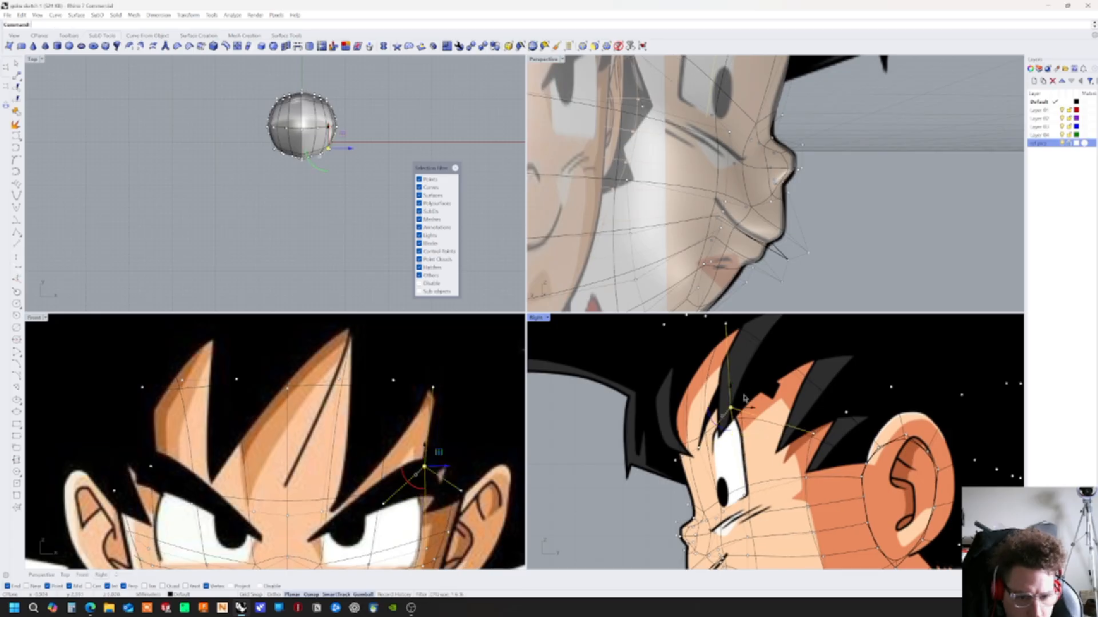
{"action": "left_click", "coordinate": [705, 450]}
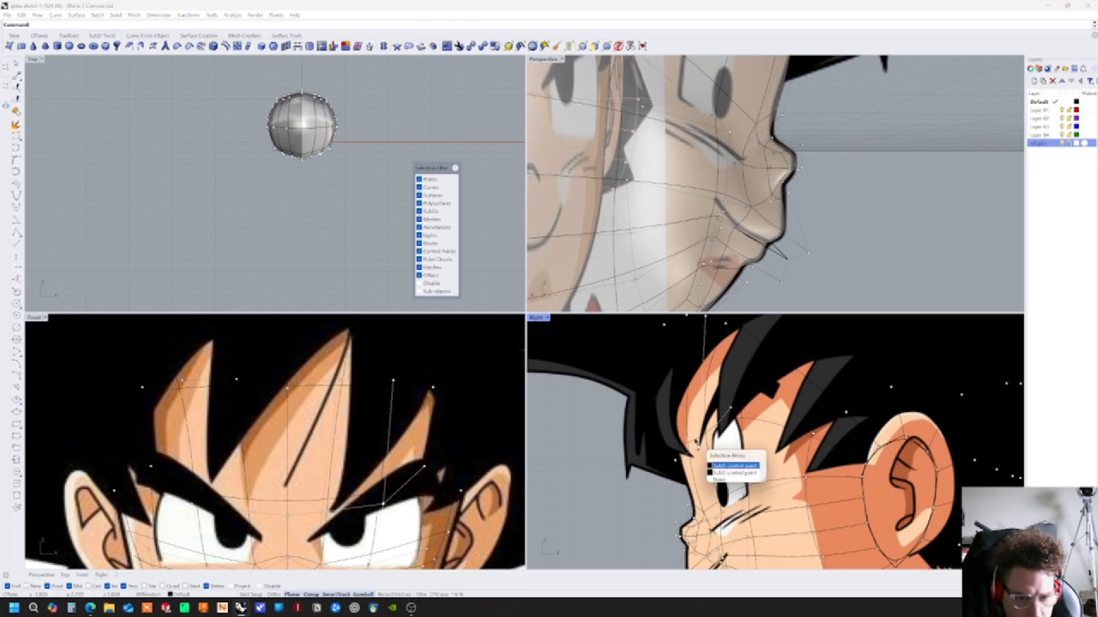
{"action": "left_click", "coordinate": [731, 466]}
{"action": "left_click_drag", "start_coordinate": [711, 432], "coordinate": [711, 407]}
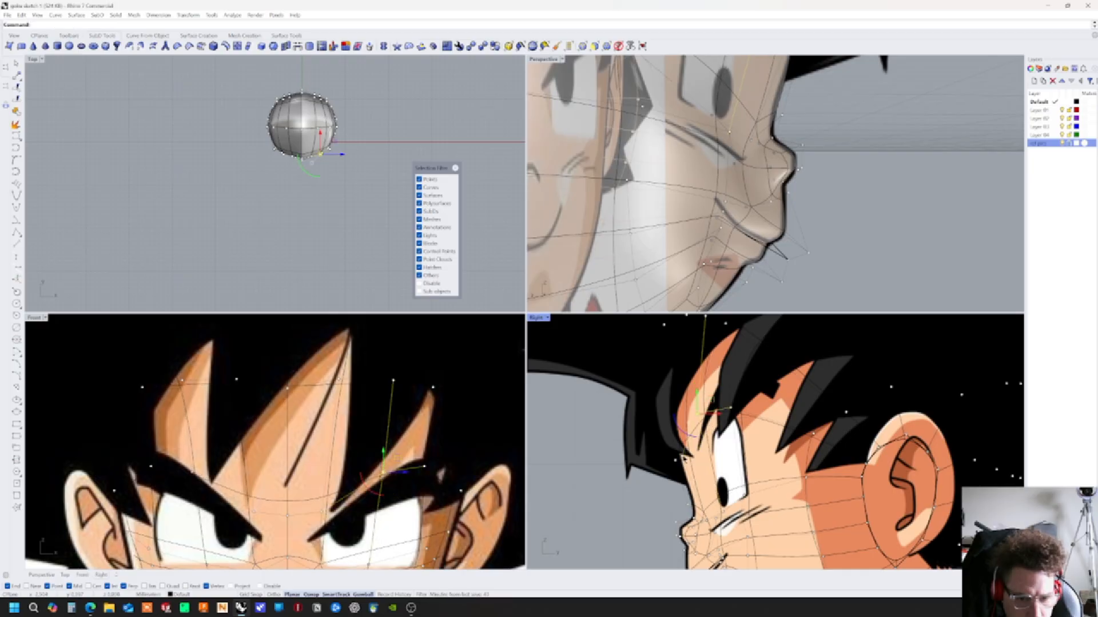
Raise the innermost brow control point near the centreline to follow the drawn forehead profile in the side view
{"action": "left_click", "coordinate": [684, 458]}
{"action": "left_click", "coordinate": [714, 470]}
{"action": "left_click_drag", "start_coordinate": [697, 445], "coordinate": [681, 412]}
{"action": "left_click", "coordinate": [676, 464]}
{"action": "left_click_drag", "start_coordinate": [690, 457], "coordinate": [687, 425]}
{"action": "left_click", "coordinate": [592, 453]}
{"action": "left_click", "coordinate": [713, 468]}
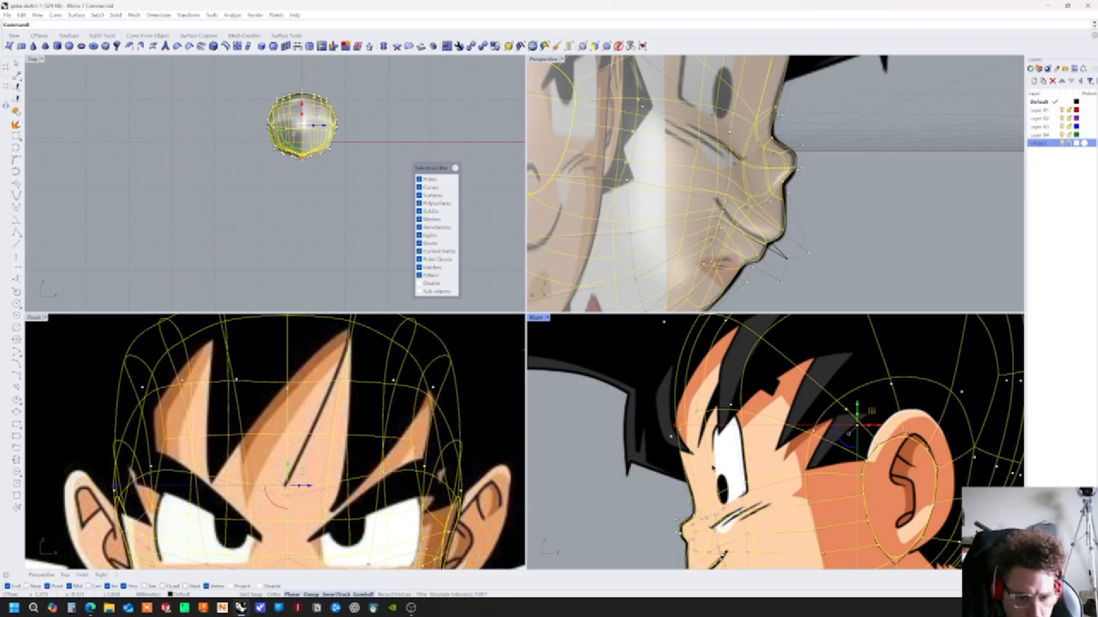
{"action": "left_click", "coordinate": [585, 505]}
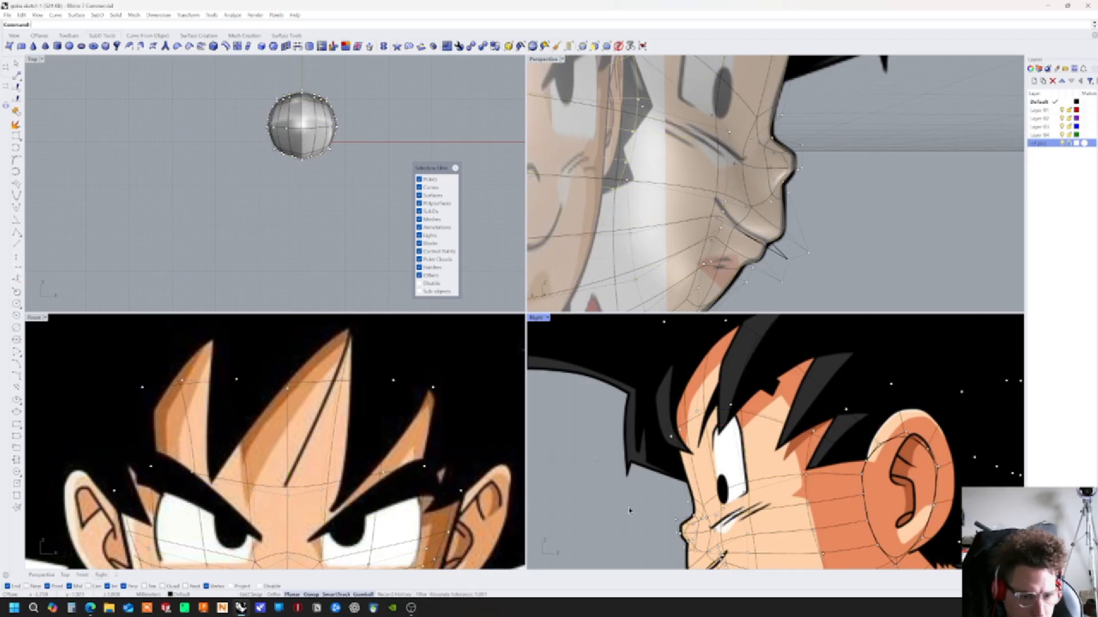
Lower the temple control point at the hairline a little further in the side view and deselect it
{"action": "right_click_drag", "start_coordinate": [785, 492], "coordinate": [782, 460]}
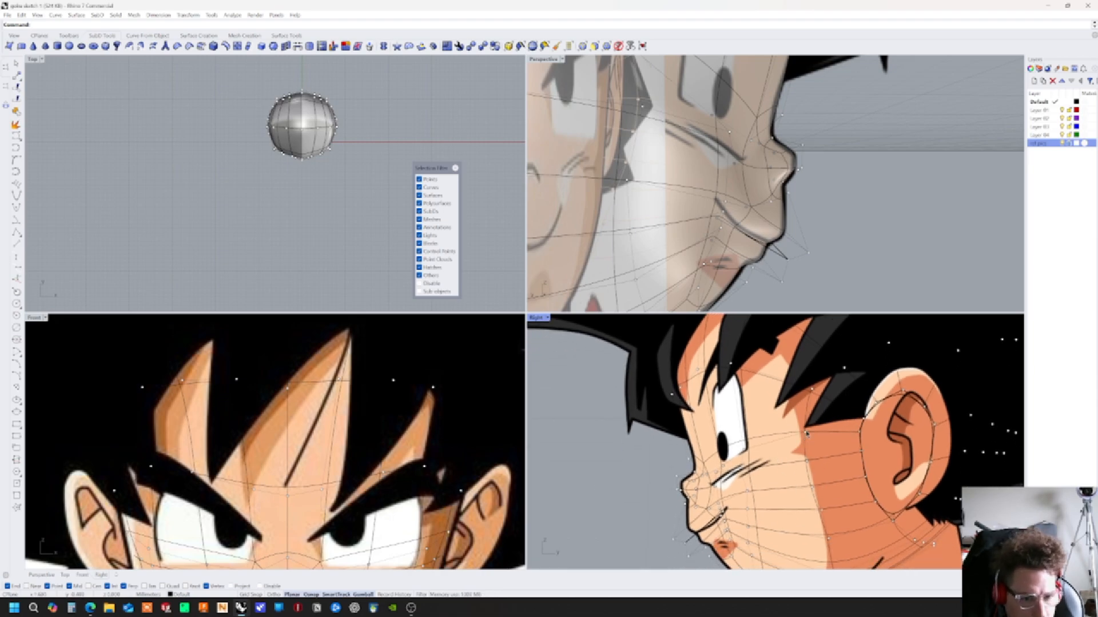
{"action": "left_click", "coordinate": [806, 434]}
{"action": "left_click", "coordinate": [823, 446]}
{"action": "left_click_drag", "start_coordinate": [818, 419], "coordinate": [818, 427]}
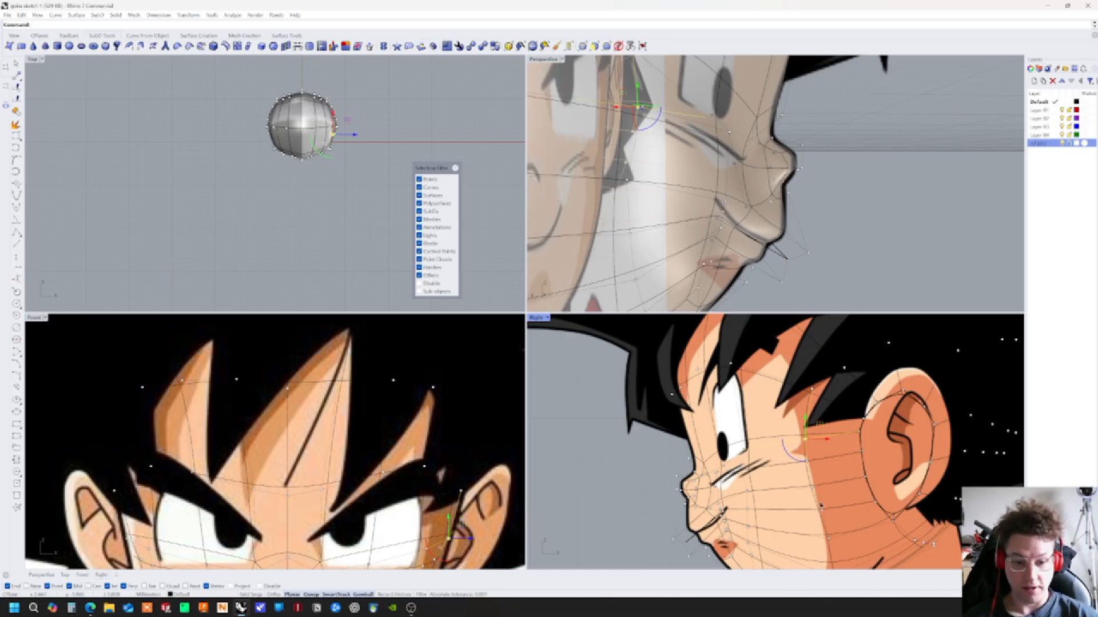
{"action": "key", "text": "Escape"}
Examine the reshaped face against the references in the side, perspective and front views
{"action": "scroll", "coordinate": [686, 476], "scroll_direction": "up", "scroll_amount": 6}
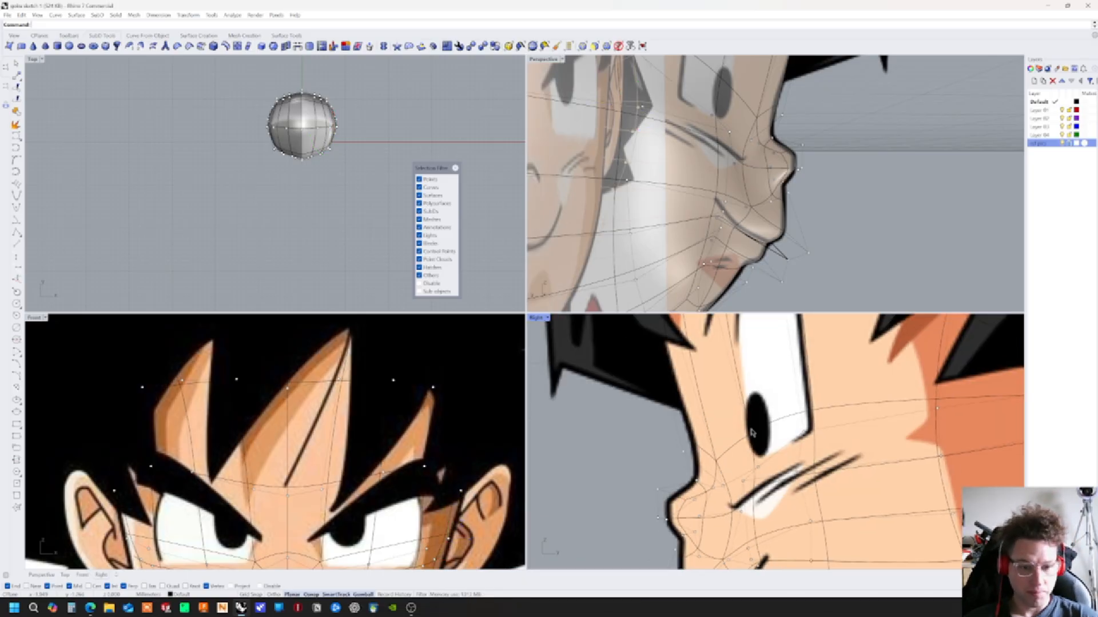
{"action": "scroll", "coordinate": [786, 451], "scroll_direction": "down", "scroll_amount": 5}
{"action": "right_click_drag", "start_coordinate": [792, 214], "coordinate": [822, 114]}
{"action": "scroll", "coordinate": [828, 99], "scroll_direction": "up", "scroll_amount": 3}
{"action": "scroll", "coordinate": [829, 115], "scroll_direction": "up", "scroll_amount": 6}
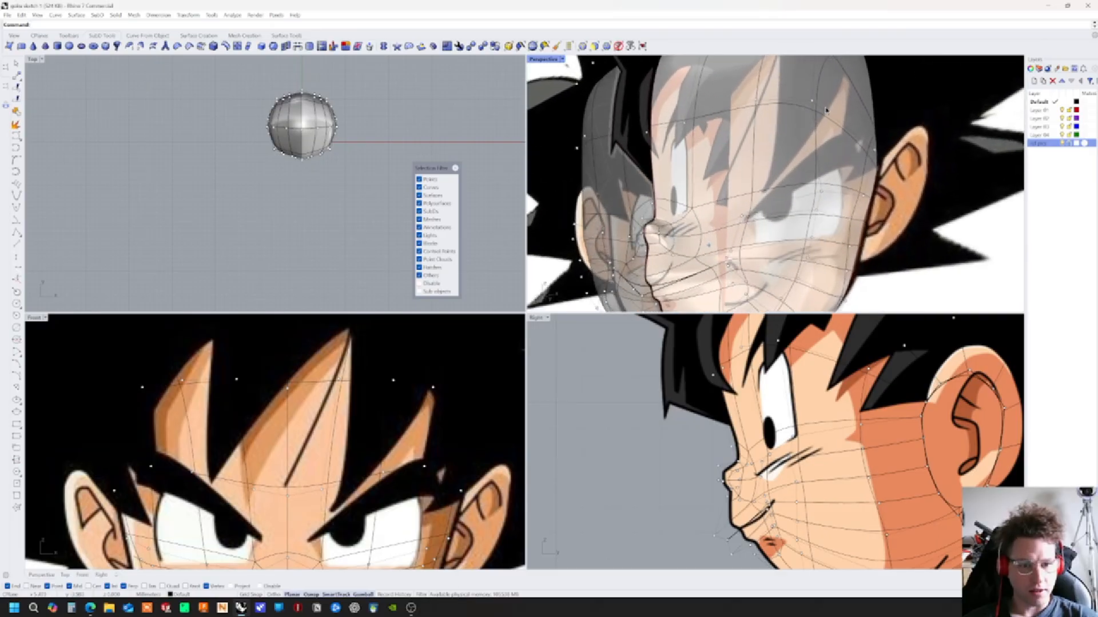
{"action": "right_click_drag", "start_coordinate": [832, 138], "coordinate": [464, 449]}
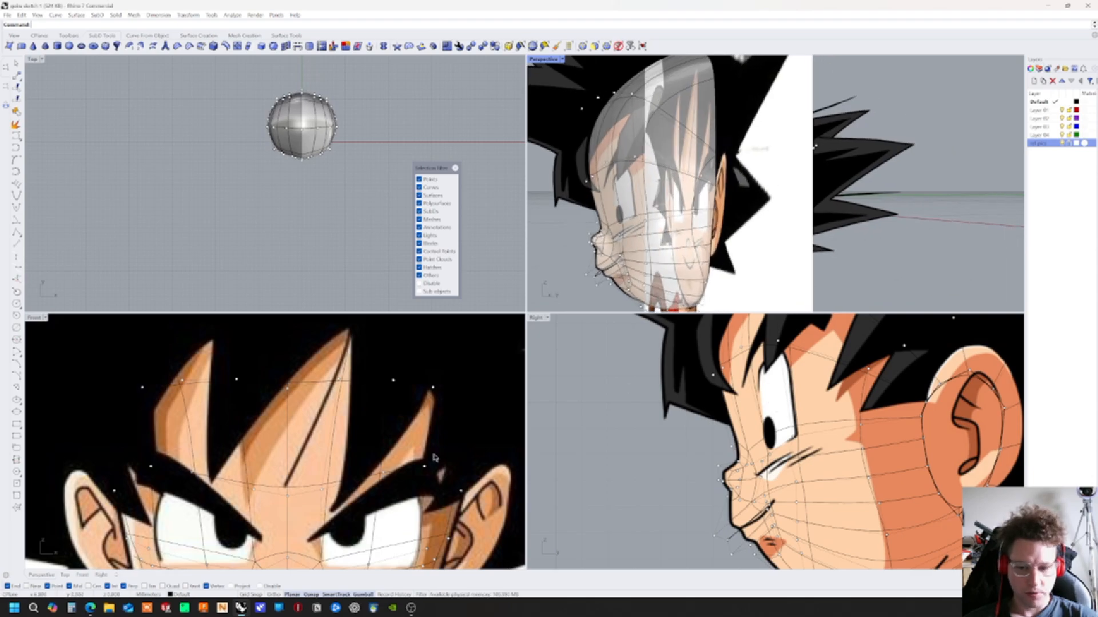
{"action": "right_click_drag", "start_coordinate": [422, 497], "coordinate": [412, 400]}
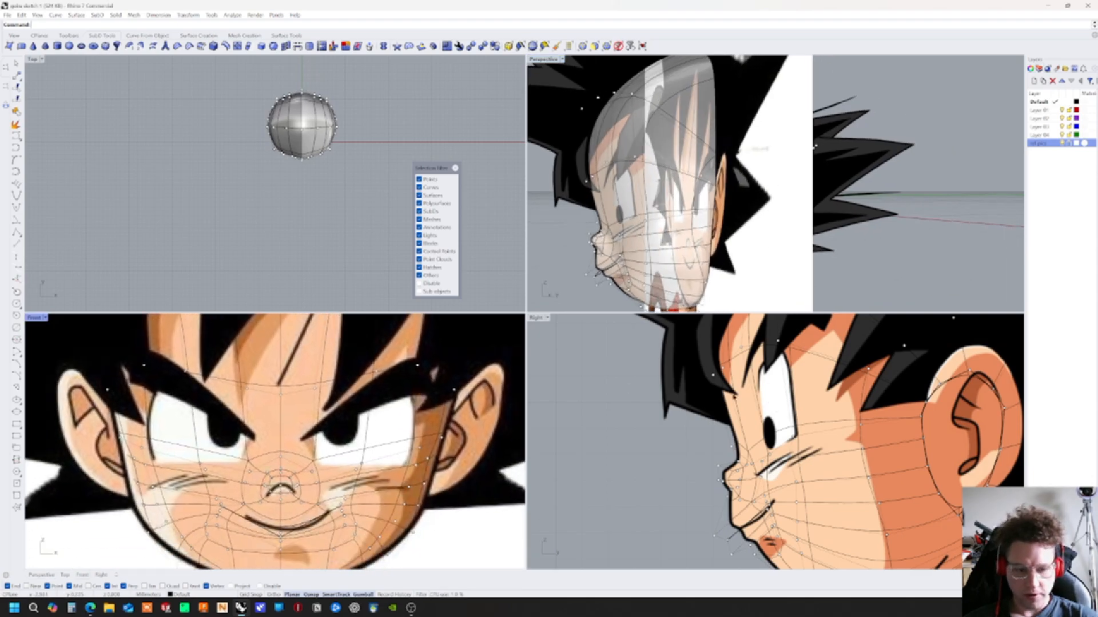
{"action": "right_click_drag", "start_coordinate": [405, 448], "coordinate": [379, 438]}
{"action": "right_click_drag", "start_coordinate": [292, 409], "coordinate": [368, 494]}
Select the inner brow control points on both sides of the centreline and fine-tune their height in the front view
{"action": "left_click", "coordinate": [251, 468]}
{"action": "left_click", "coordinate": [283, 486]}
{"action": "left_click_drag", "start_coordinate": [251, 448], "coordinate": [295, 485]}
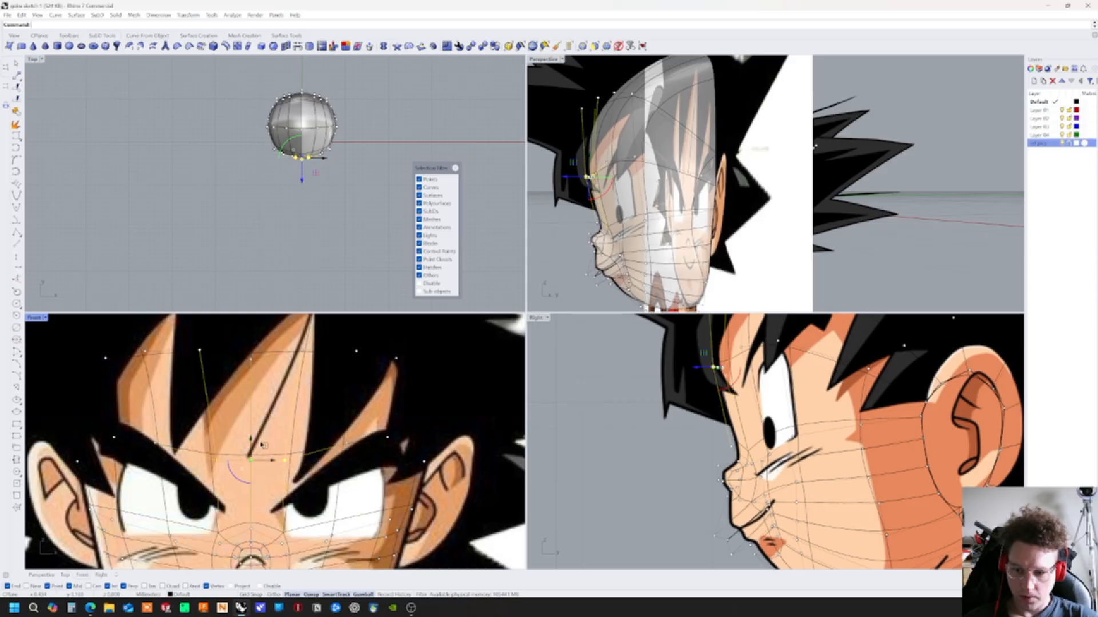
{"action": "left_click_drag", "start_coordinate": [250, 433], "coordinate": [253, 436]}
{"action": "right_click_drag", "start_coordinate": [431, 470], "coordinate": [424, 437]}
{"action": "left_click_drag", "start_coordinate": [245, 400], "coordinate": [245, 393]}
Select the control point below the character's left eye and examine its position in the front, perspective and side views
{"action": "right_click_drag", "start_coordinate": [414, 431], "coordinate": [416, 426]}
{"action": "right_click_drag", "start_coordinate": [419, 421], "coordinate": [370, 439]}
{"action": "scroll", "coordinate": [286, 502], "scroll_direction": "up", "scroll_amount": 5}
{"action": "left_click", "coordinate": [275, 488]}
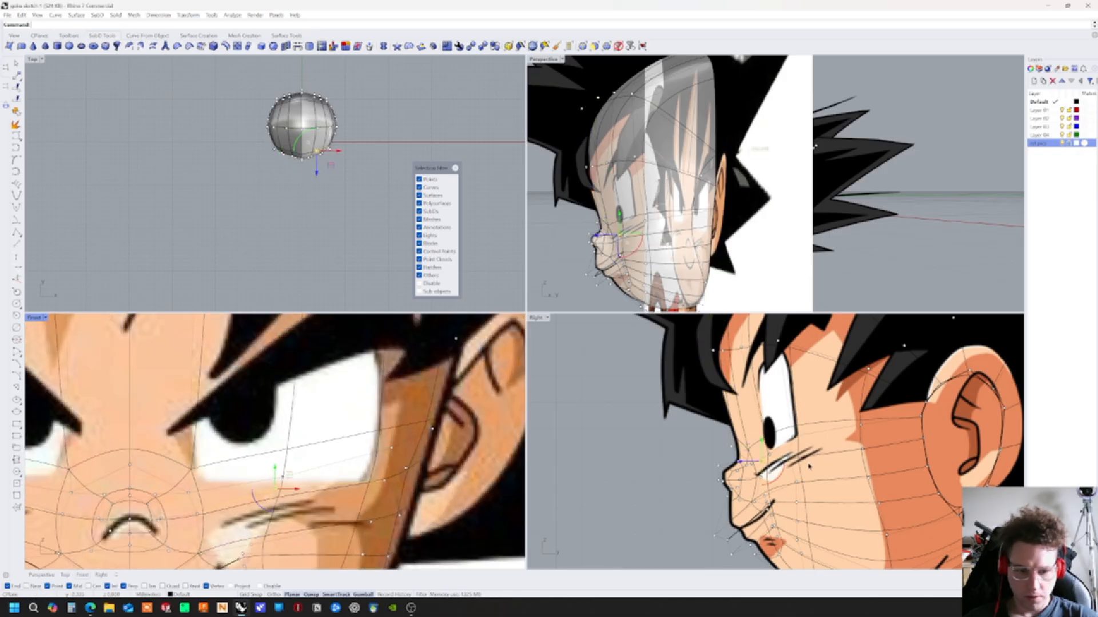
{"action": "right_click_drag", "start_coordinate": [682, 242], "coordinate": [700, 258]}
{"action": "scroll", "coordinate": [671, 223], "scroll_direction": "up", "scroll_amount": 3}
{"action": "right_click_drag", "start_coordinate": [671, 222], "coordinate": [743, 269]}
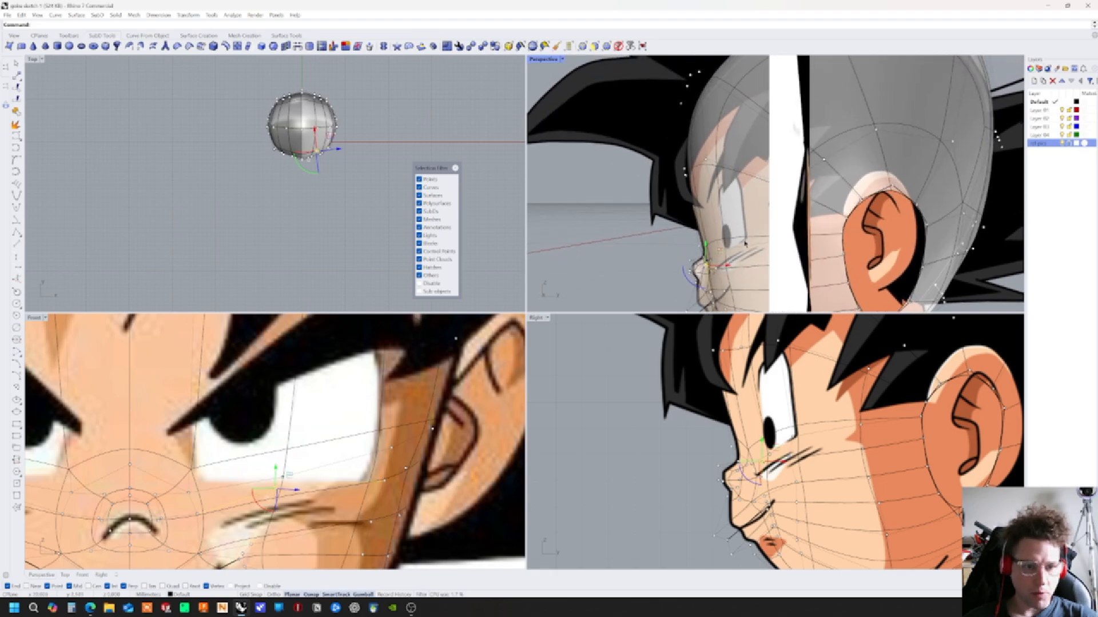
{"action": "right_click_drag", "start_coordinate": [870, 446], "coordinate": [769, 412]}
{"action": "right_click_drag", "start_coordinate": [703, 417], "coordinate": [749, 441]}
{"action": "right_click_drag", "start_coordinate": [678, 215], "coordinate": [765, 233]}
{"action": "right_click_drag", "start_coordinate": [336, 418], "coordinate": [370, 475]}
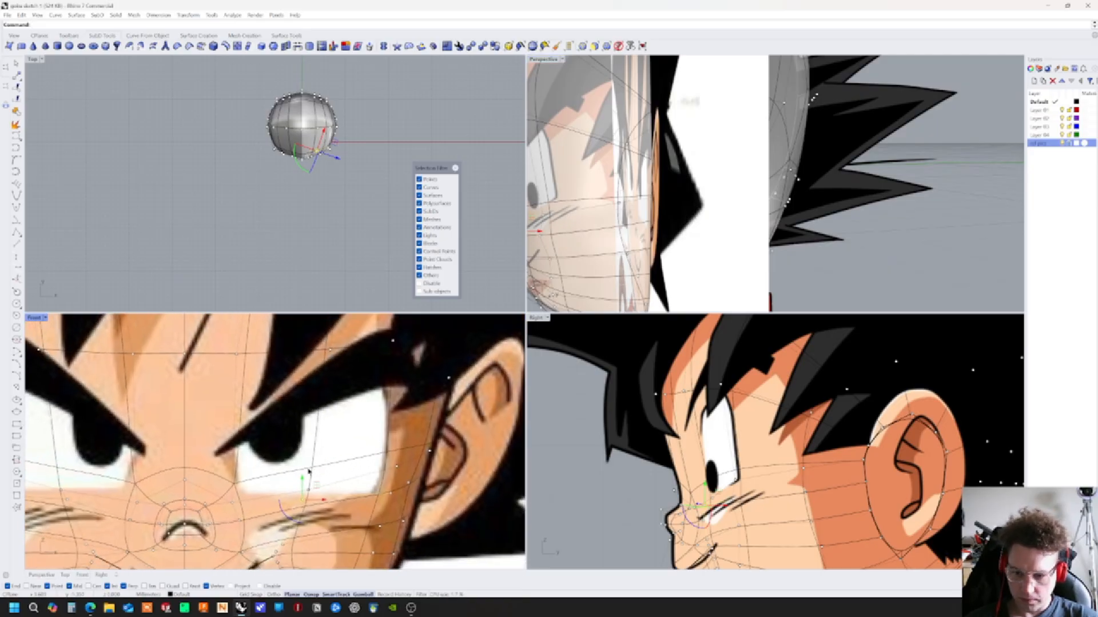
Limit selection to edges and crease the edge loop around the character's left eye
{"action": "left_click", "coordinate": [455, 94]}
{"action": "left_click", "coordinate": [582, 47]}
{"action": "left_click", "coordinate": [353, 463]}
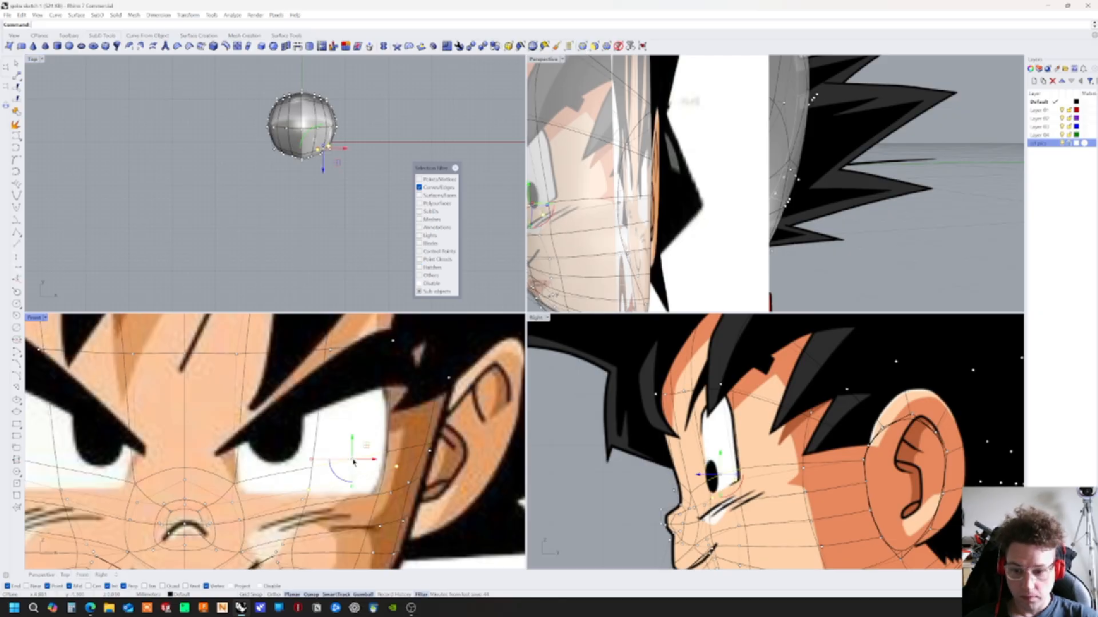
{"action": "left_click", "coordinate": [389, 437]}
{"action": "left_click", "coordinate": [350, 346], "text": "shift"}
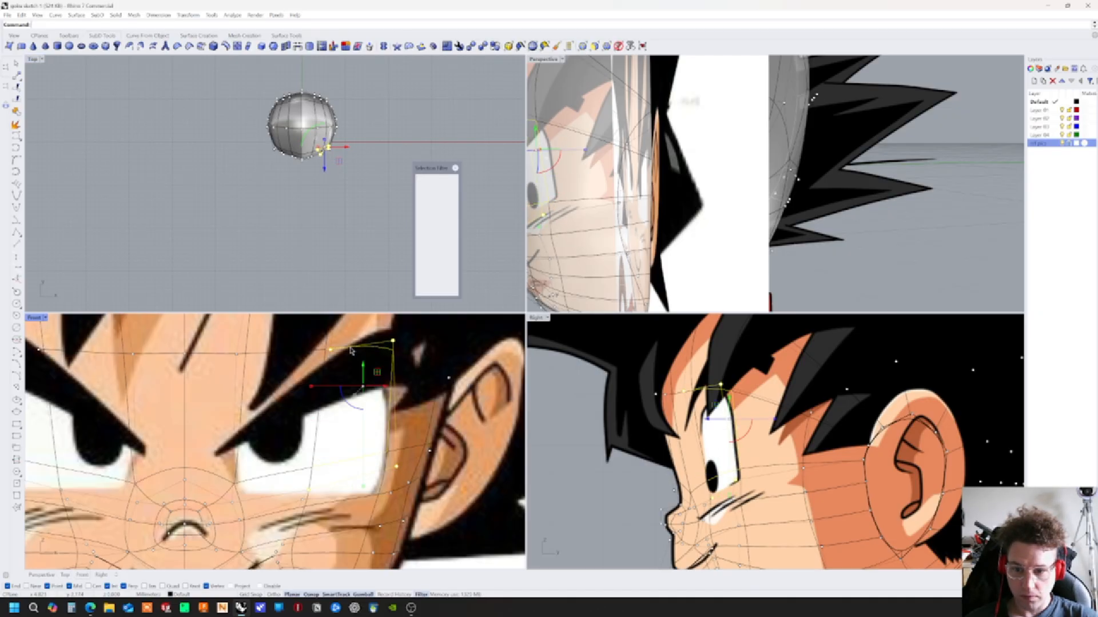
{"action": "left_click", "coordinate": [291, 353], "text": "shift"}
{"action": "left_click", "coordinate": [241, 447], "text": "shift"}
{"action": "left_click", "coordinate": [280, 475], "text": "shift"}
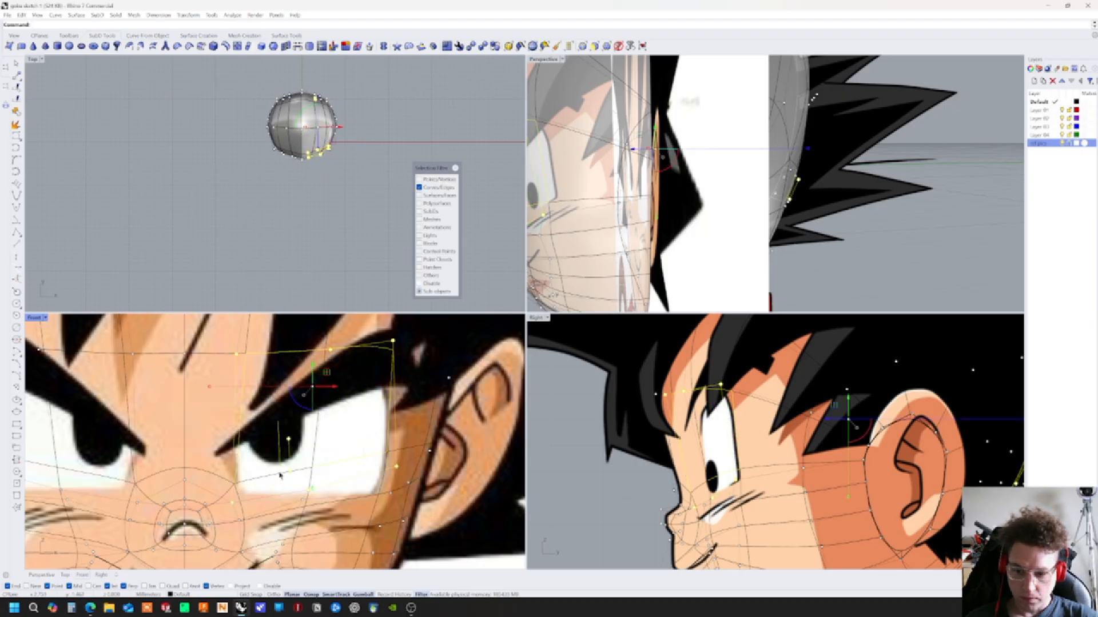
{"action": "left_click", "coordinate": [279, 472], "text": "ctrl"}
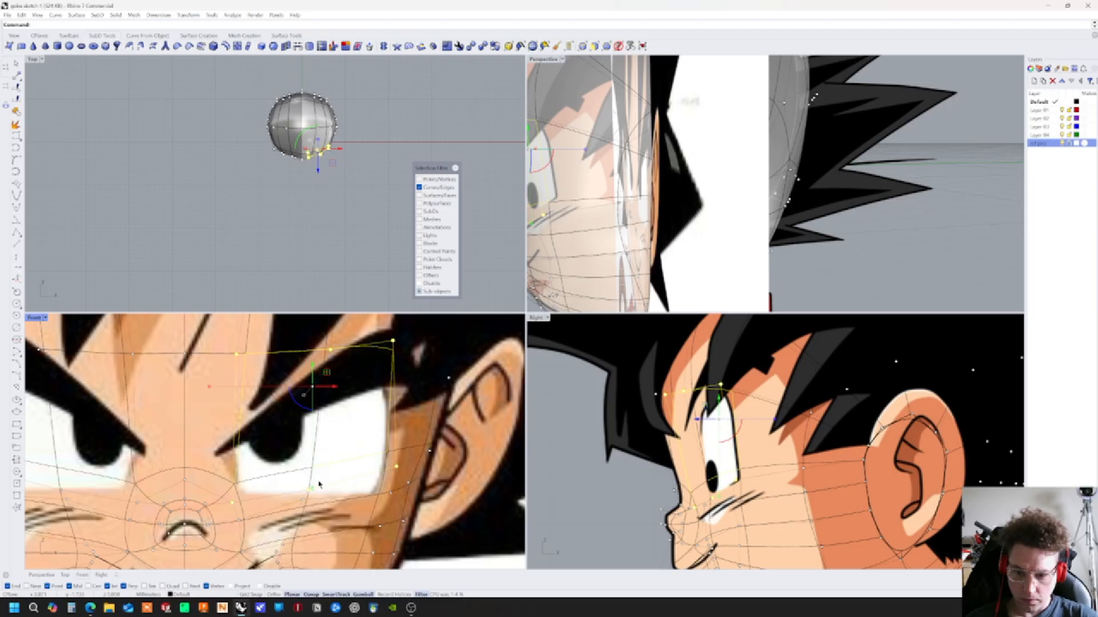
{"action": "left_click", "coordinate": [298, 474], "text": "shift"}
{"action": "right_click_drag", "start_coordinate": [340, 475], "coordinate": [331, 476]}
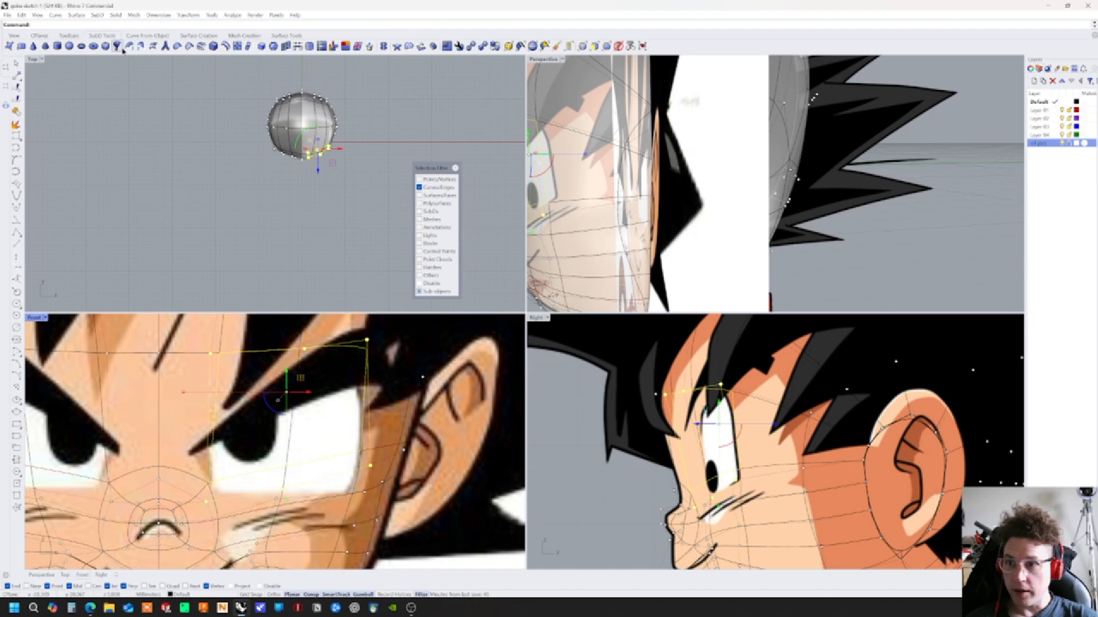
{"action": "left_click", "coordinate": [178, 46]}
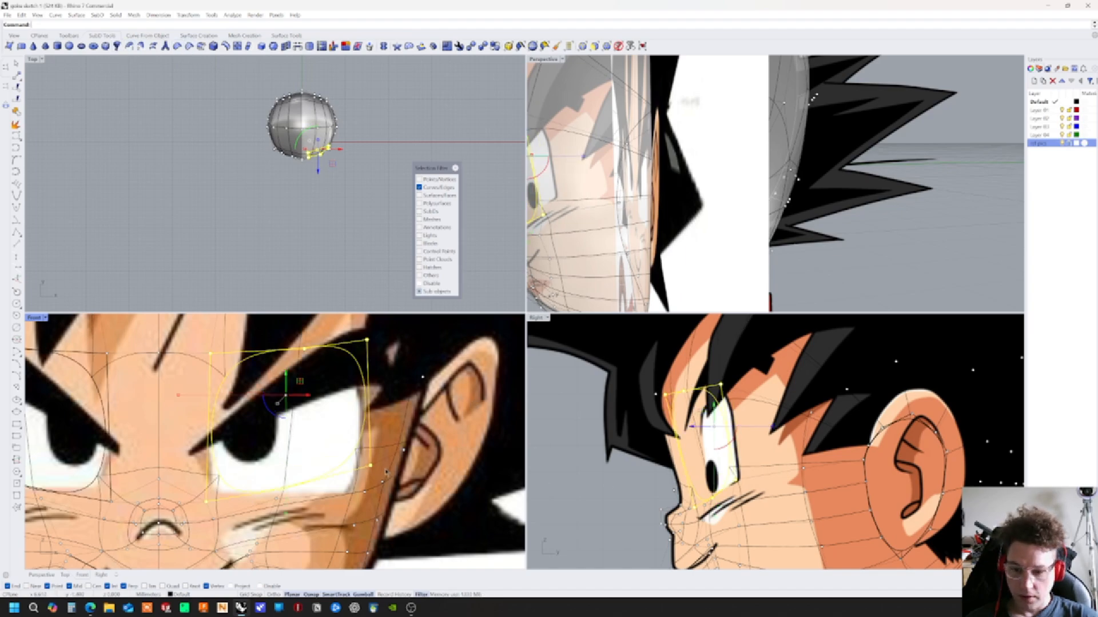
{"action": "left_click", "coordinate": [375, 470]}
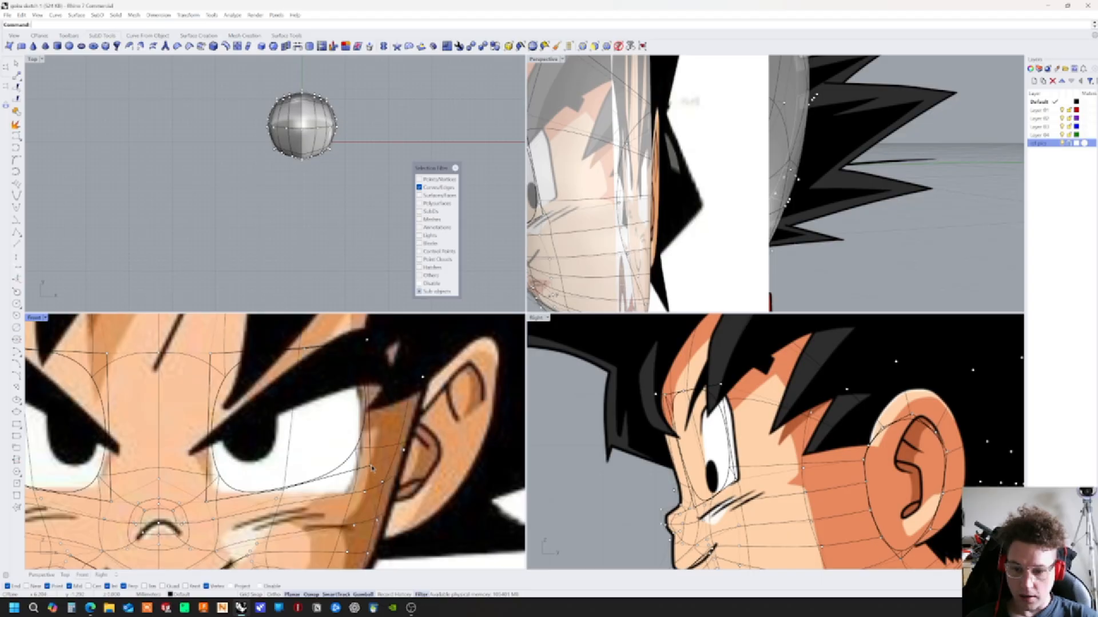
Limit selection to control points and crease the inner and outer lower corner points of the character's left eye outline
{"action": "left_click", "coordinate": [606, 47]}
{"action": "left_click", "coordinate": [371, 468]}
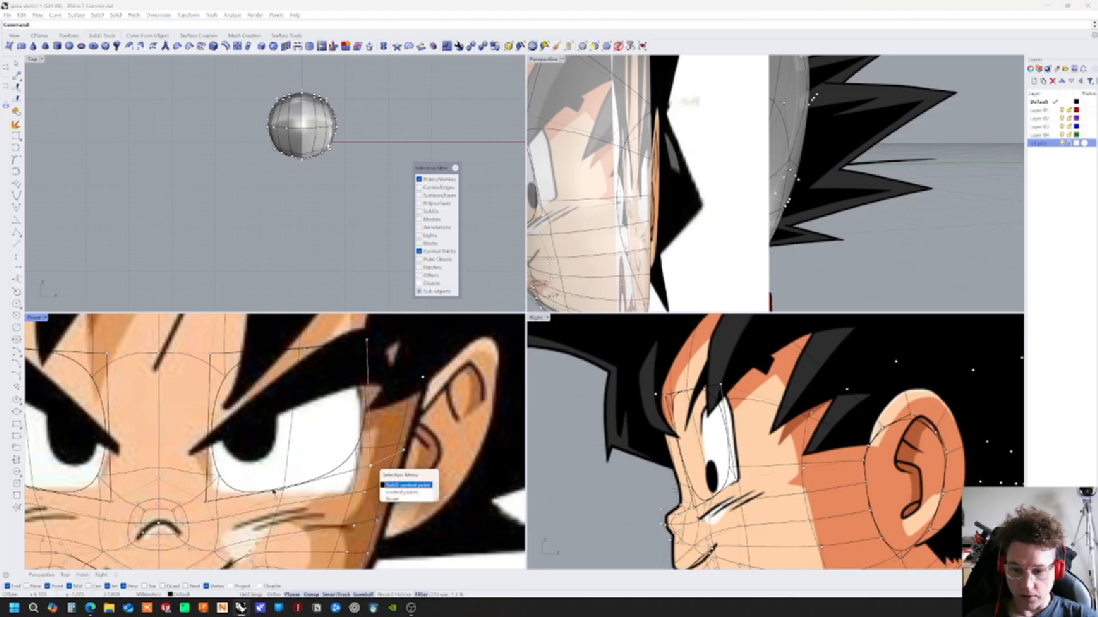
{"action": "left_click", "coordinate": [232, 501]}
{"action": "left_click", "coordinate": [206, 503], "text": "shift"}
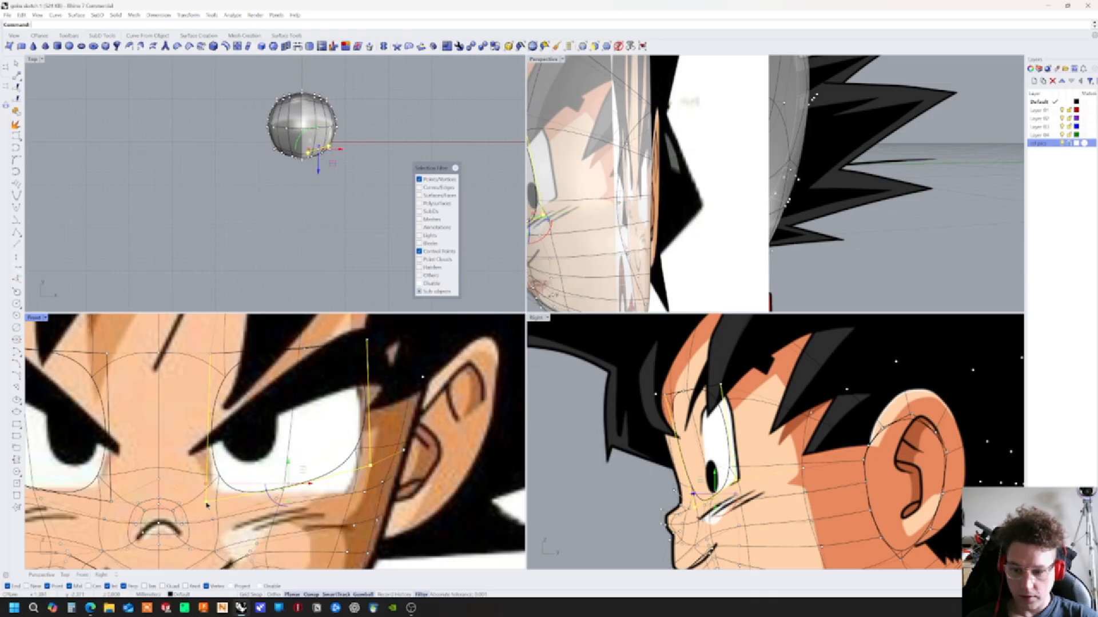
{"action": "left_click", "coordinate": [189, 46]}
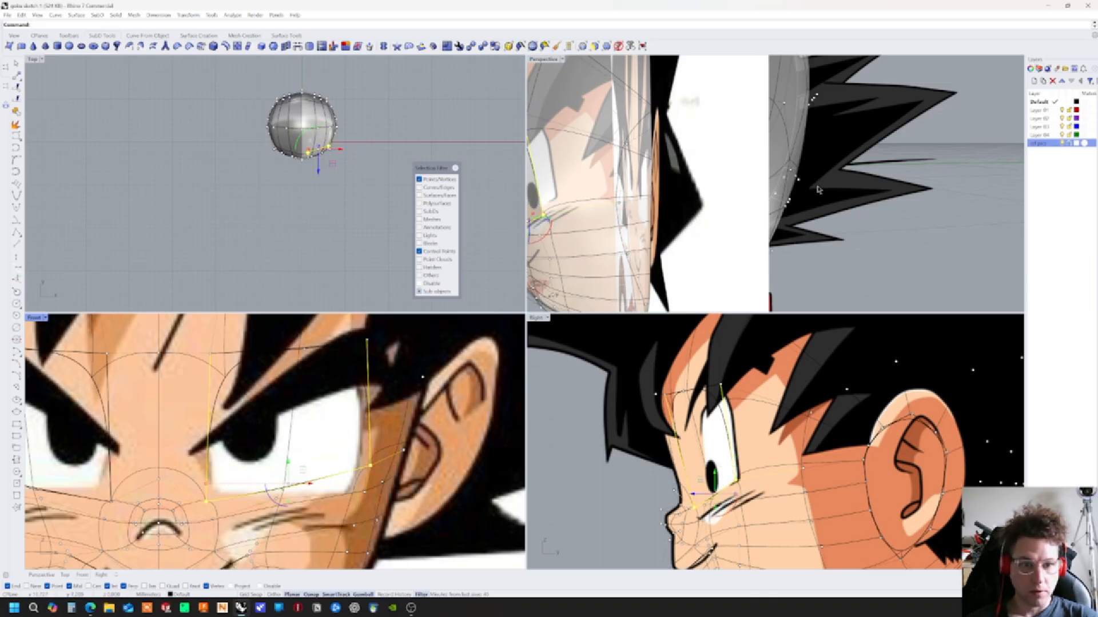
Check the creased eye corners in the perspective view and undo the crease on the two lower corner points
{"action": "left_click", "coordinate": [915, 224]}
{"action": "right_click_drag", "start_coordinate": [820, 258], "coordinate": [794, 259]}
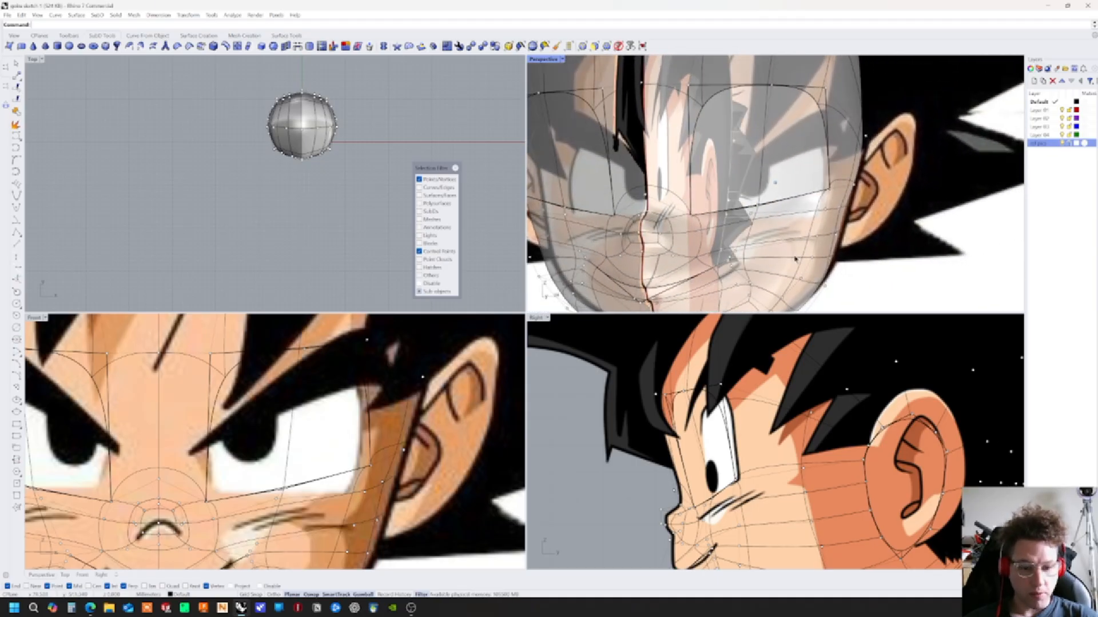
{"action": "scroll", "coordinate": [706, 217], "scroll_direction": "up", "scroll_amount": 5}
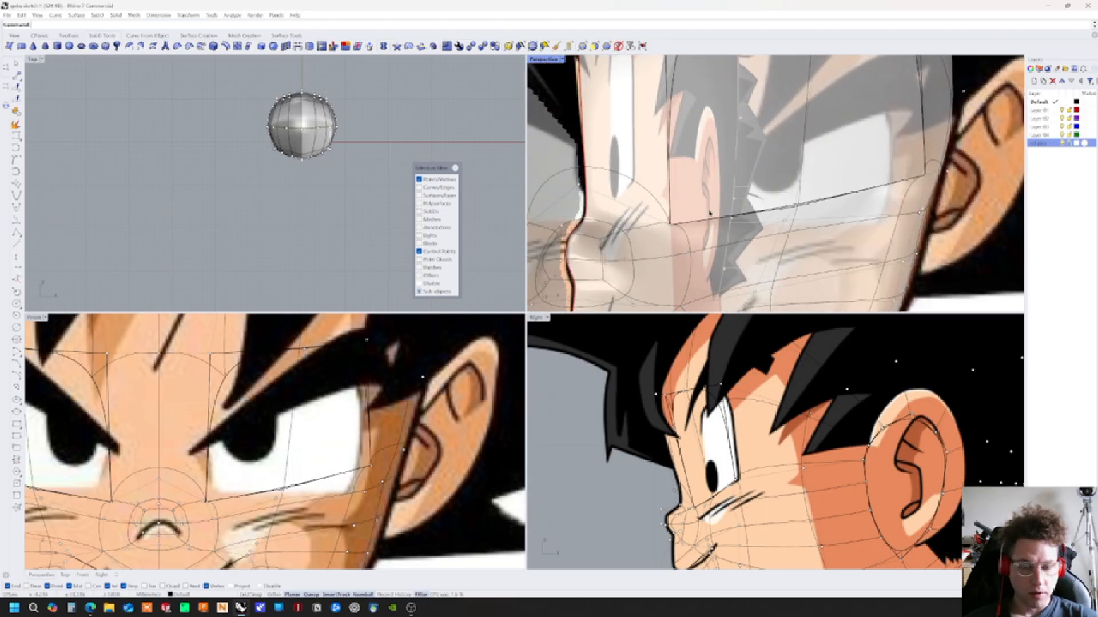
{"action": "right_click_drag", "start_coordinate": [705, 217], "coordinate": [851, 141]}
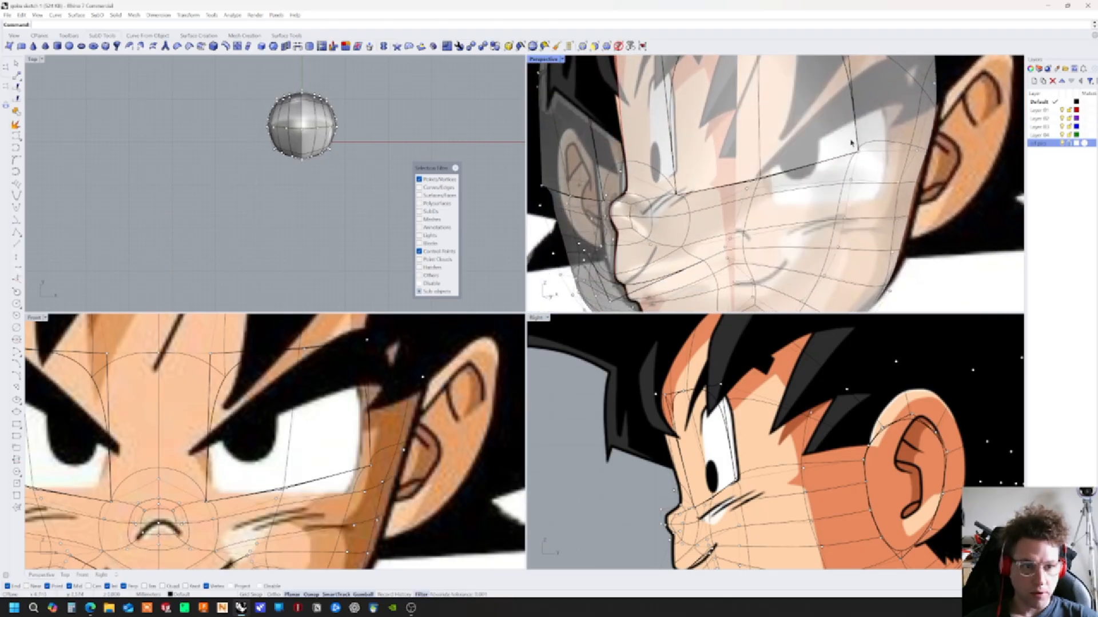
{"action": "left_click", "coordinate": [861, 189]}
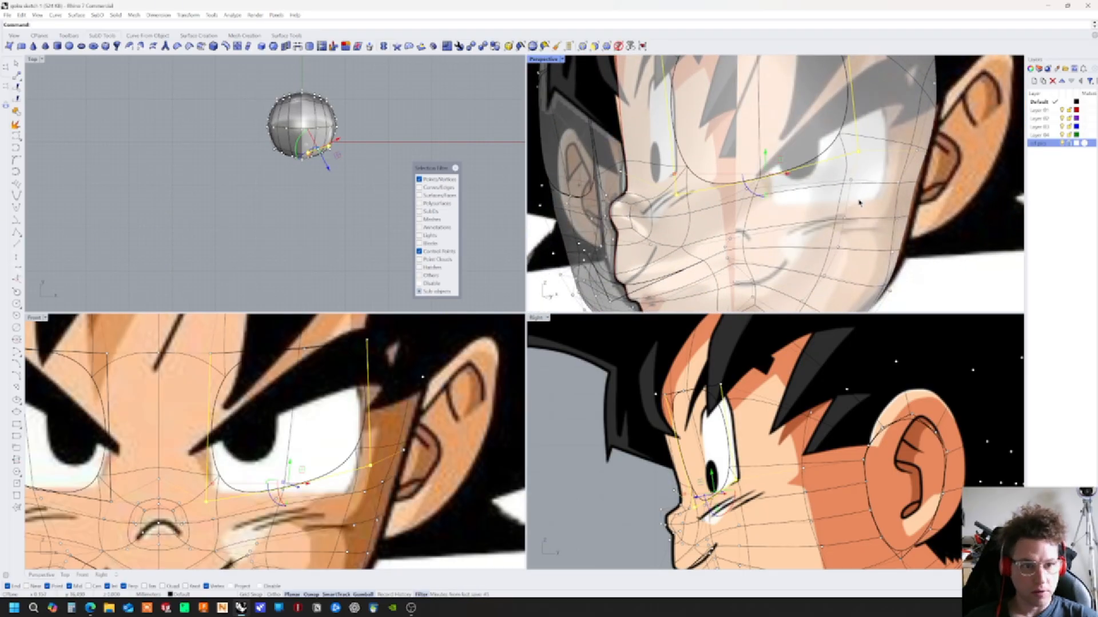
{"action": "left_click", "coordinate": [964, 277]}
{"action": "scroll", "coordinate": [874, 233], "scroll_direction": "down", "scroll_amount": 5}
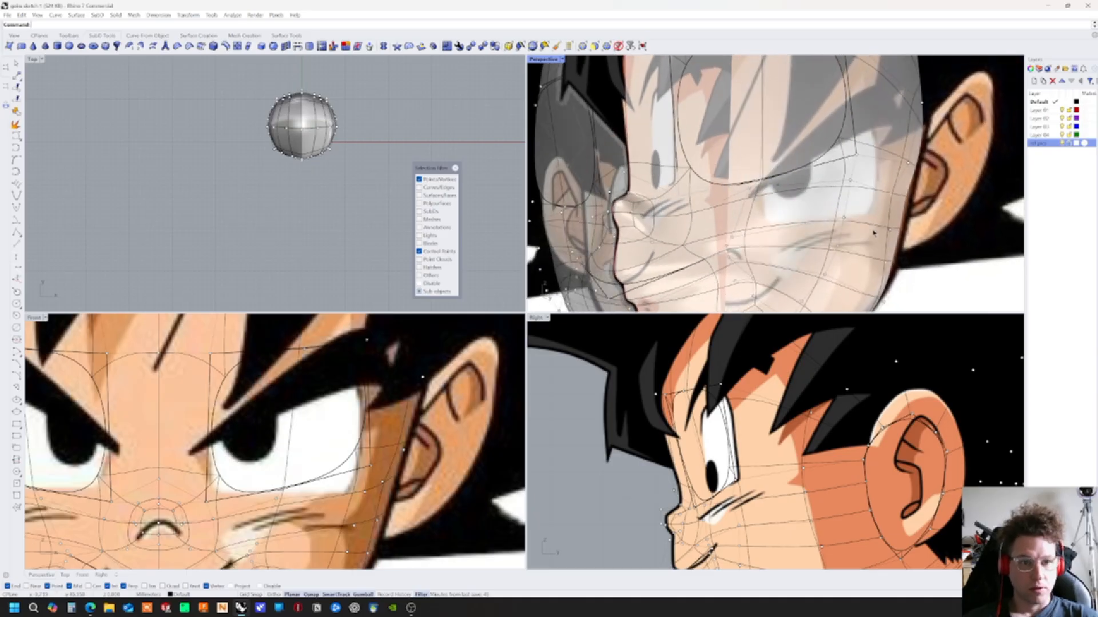
{"action": "right_click_drag", "start_coordinate": [874, 233], "coordinate": [829, 214]}
{"action": "right_click_drag", "start_coordinate": [812, 131], "coordinate": [792, 225]}
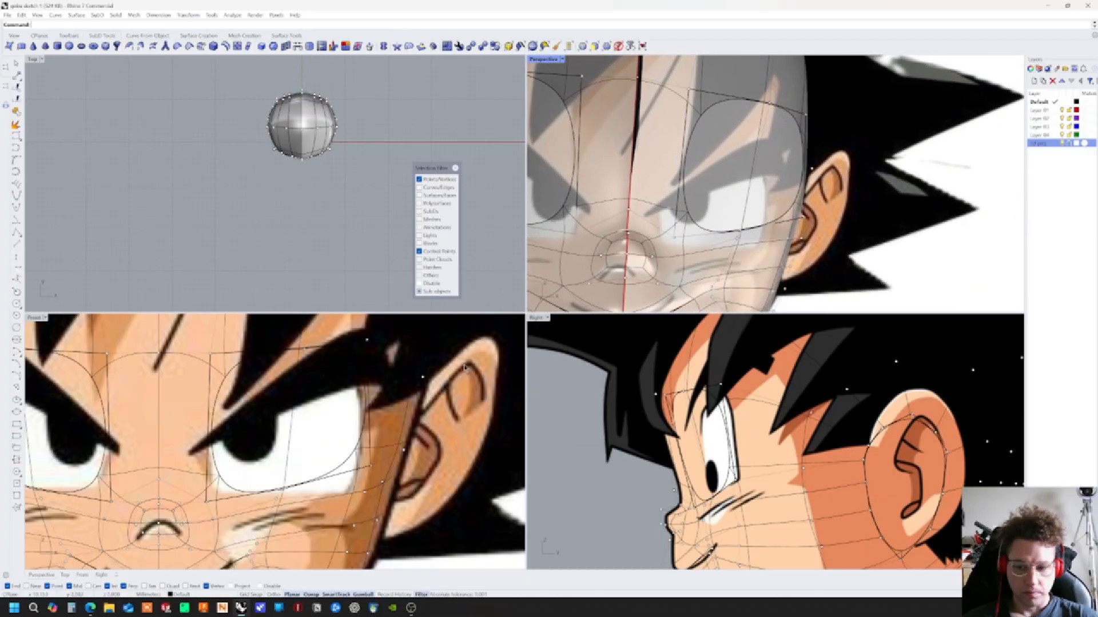
Lower the outer corner control point and adjust the bottom middle control point of the left eye outline in the front view
{"action": "left_click", "coordinate": [350, 501]}
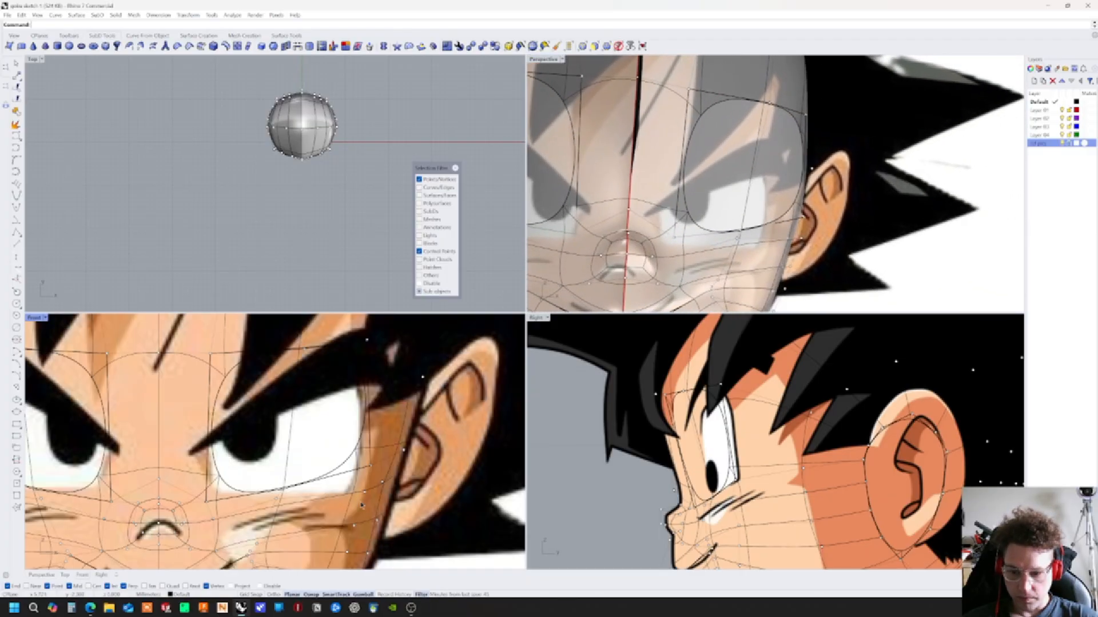
{"action": "left_click", "coordinate": [377, 456]}
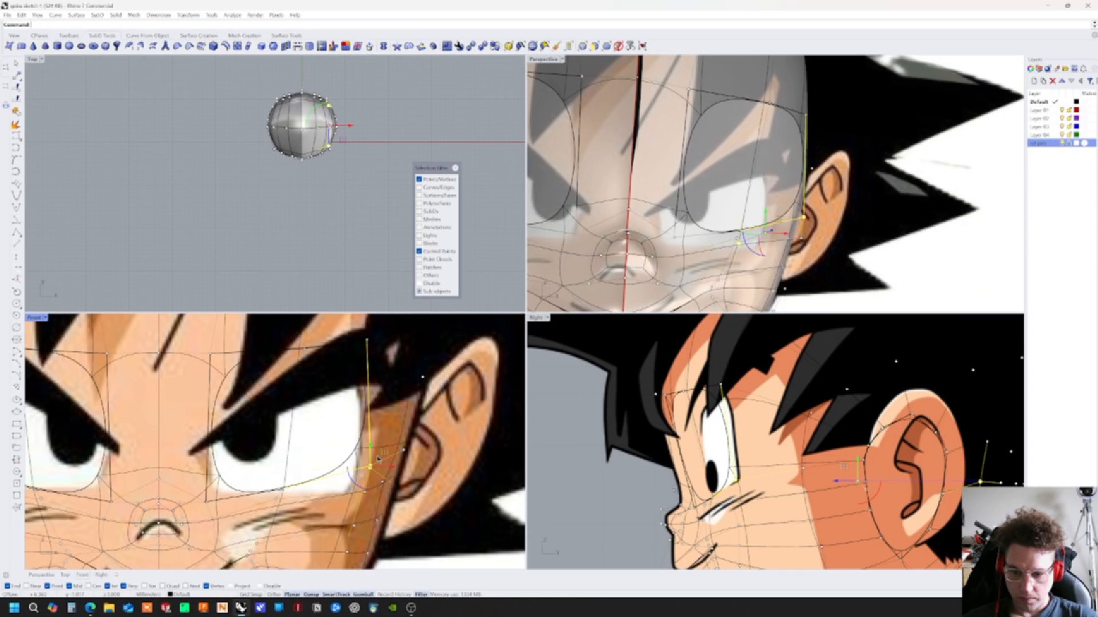
{"action": "left_click", "coordinate": [386, 431]}
{"action": "left_click_drag", "start_coordinate": [379, 458], "coordinate": [375, 498]}
{"action": "left_click", "coordinate": [279, 498]}
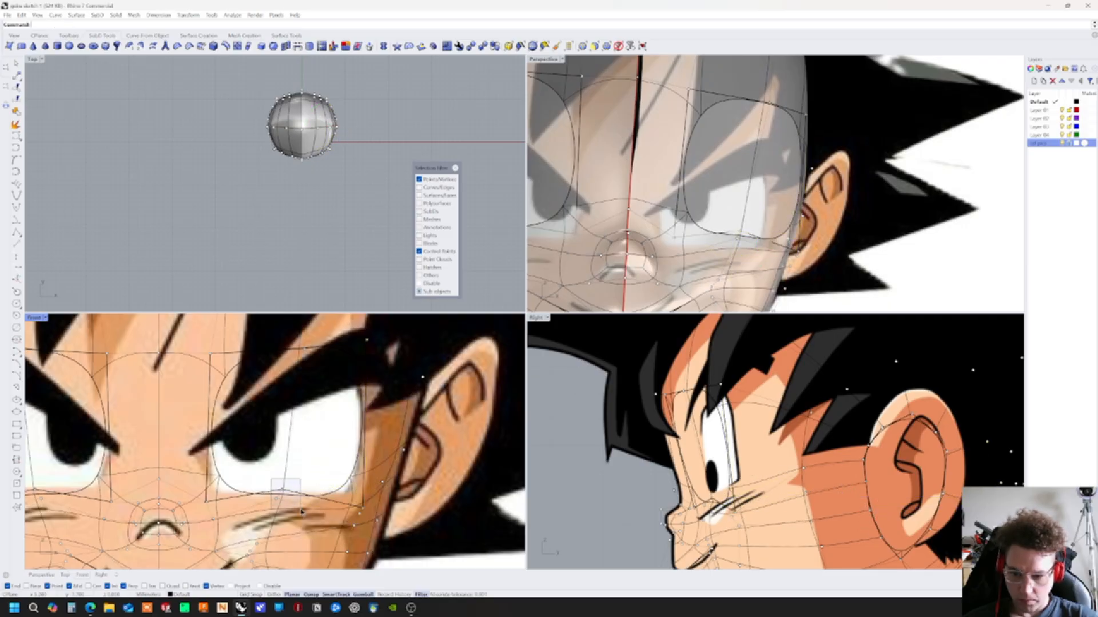
{"action": "left_click_drag", "start_coordinate": [294, 484], "coordinate": [292, 489]}
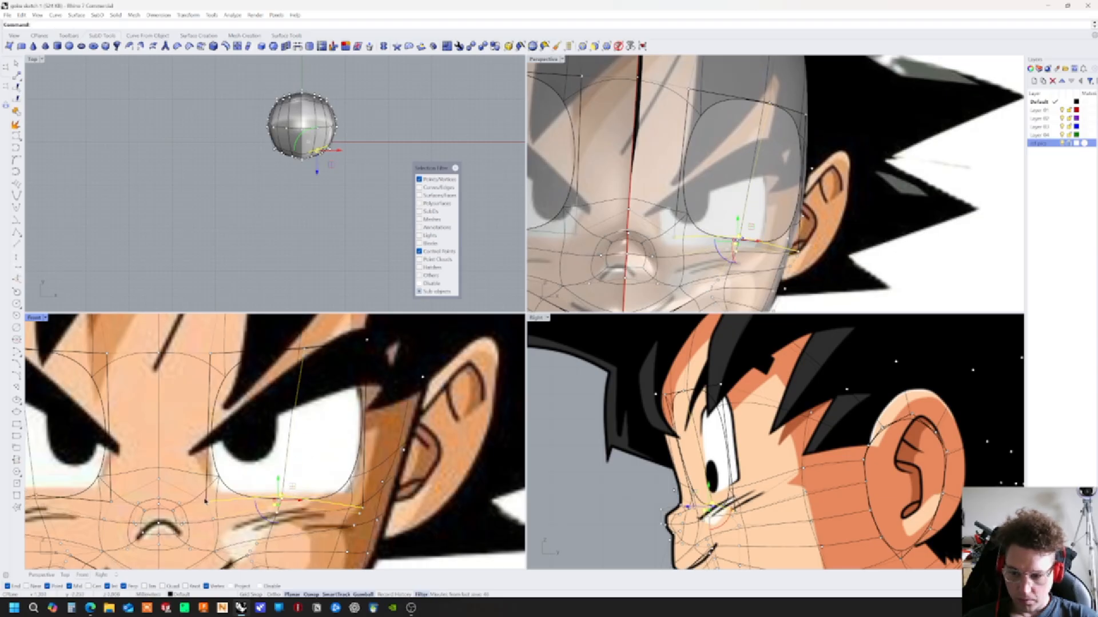
Examine how the adjusted eye outlines fit the references in the front, side and perspective views
{"action": "right_click_drag", "start_coordinate": [207, 391], "coordinate": [251, 413]}
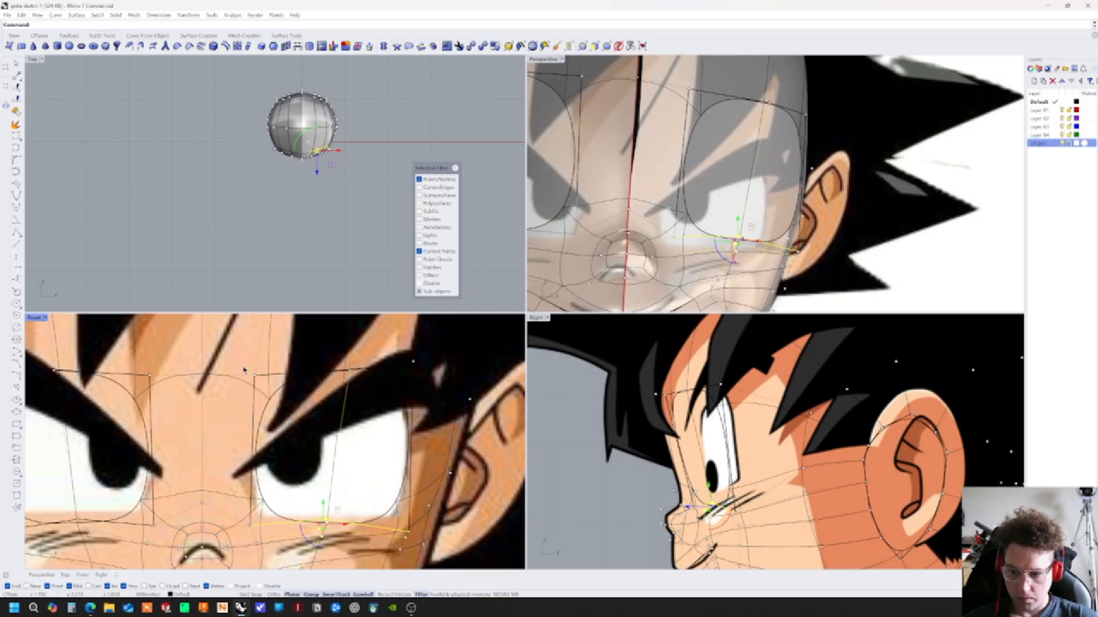
{"action": "scroll", "coordinate": [332, 468], "scroll_direction": "down", "scroll_amount": 3}
{"action": "scroll", "coordinate": [332, 467], "scroll_direction": "down", "scroll_amount": 4}
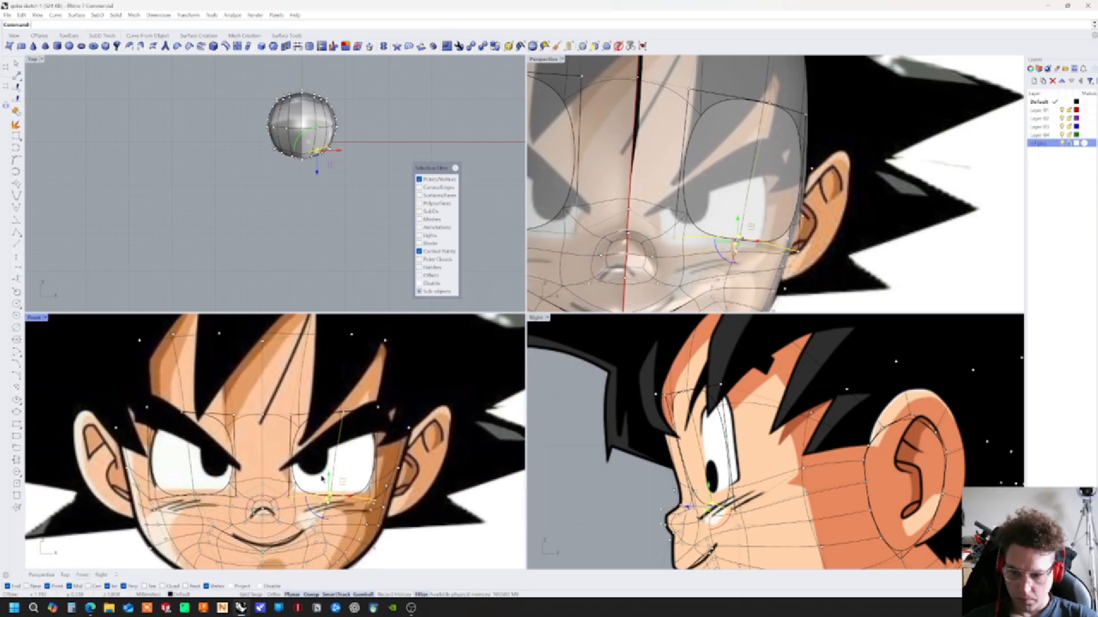
{"action": "scroll", "coordinate": [323, 479], "scroll_direction": "up", "scroll_amount": 2}
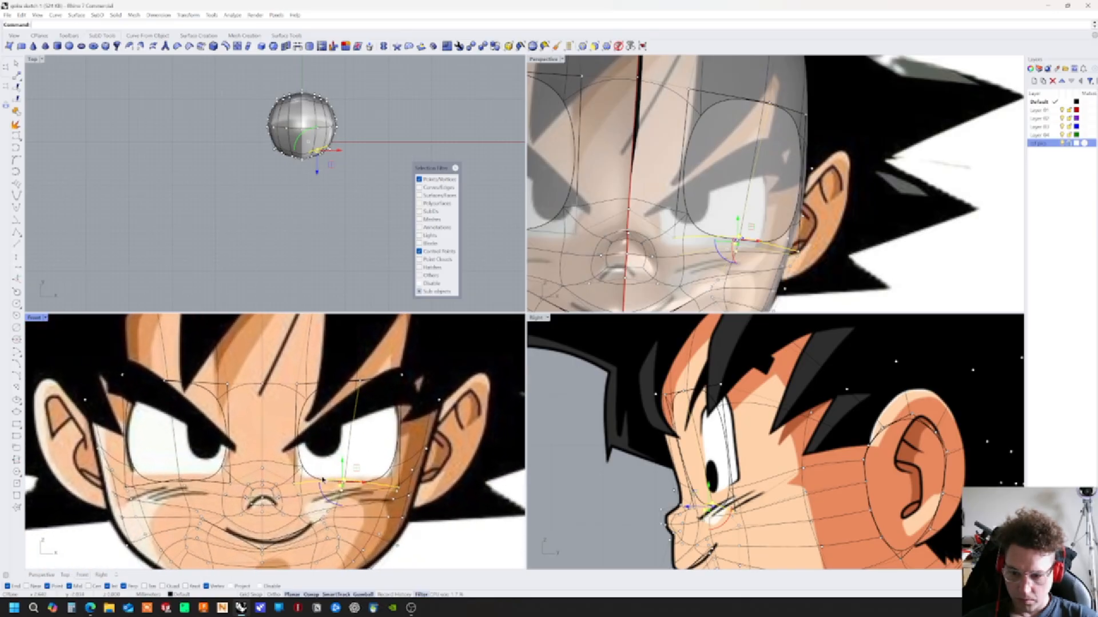
{"action": "scroll", "coordinate": [290, 494], "scroll_direction": "up", "scroll_amount": 2}
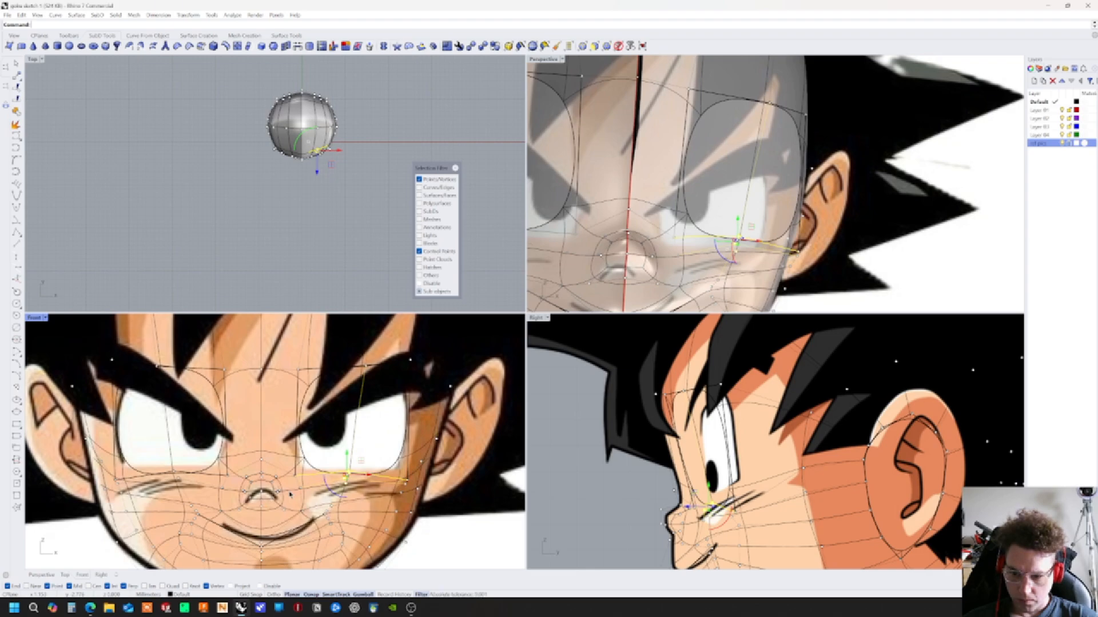
{"action": "scroll", "coordinate": [290, 495], "scroll_direction": "up", "scroll_amount": 3}
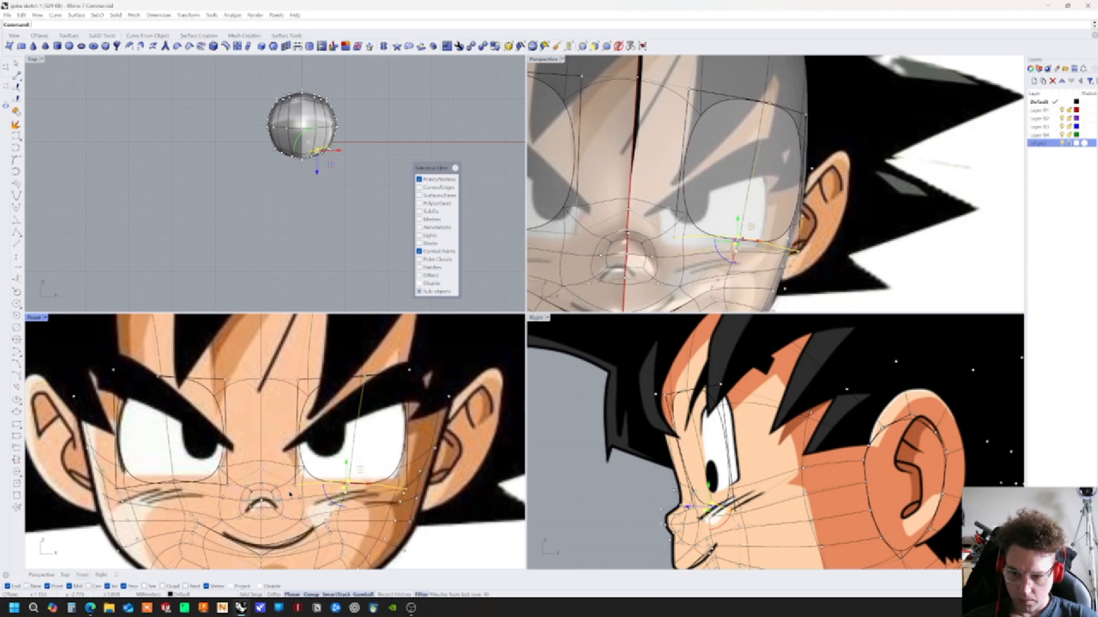
{"action": "left_click", "coordinate": [577, 435]}
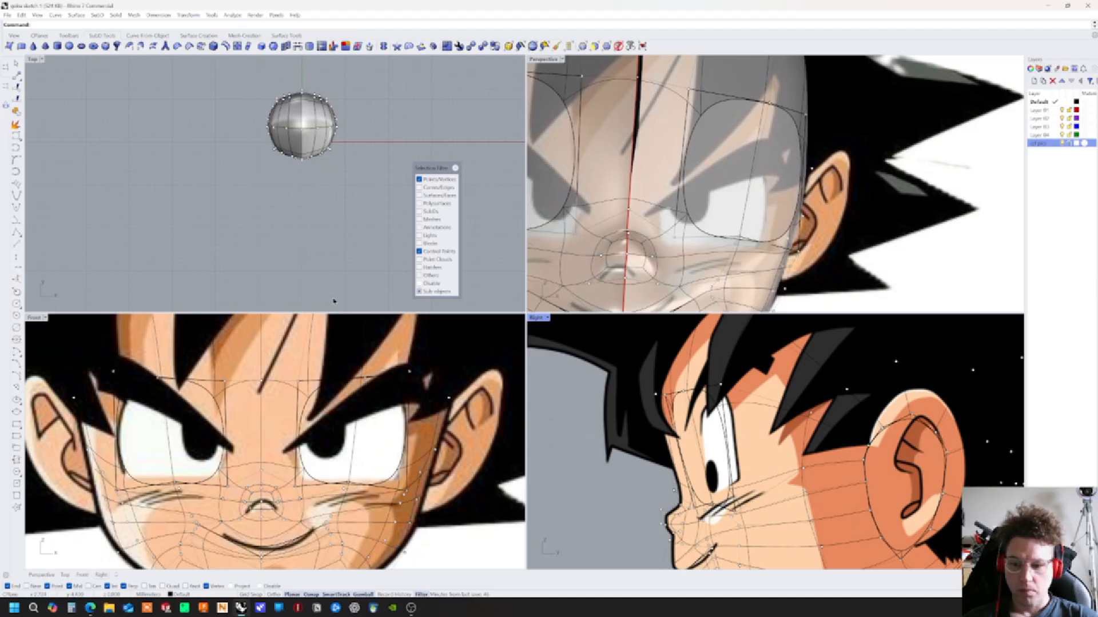
{"action": "scroll", "coordinate": [753, 494], "scroll_direction": "down", "scroll_amount": 2}
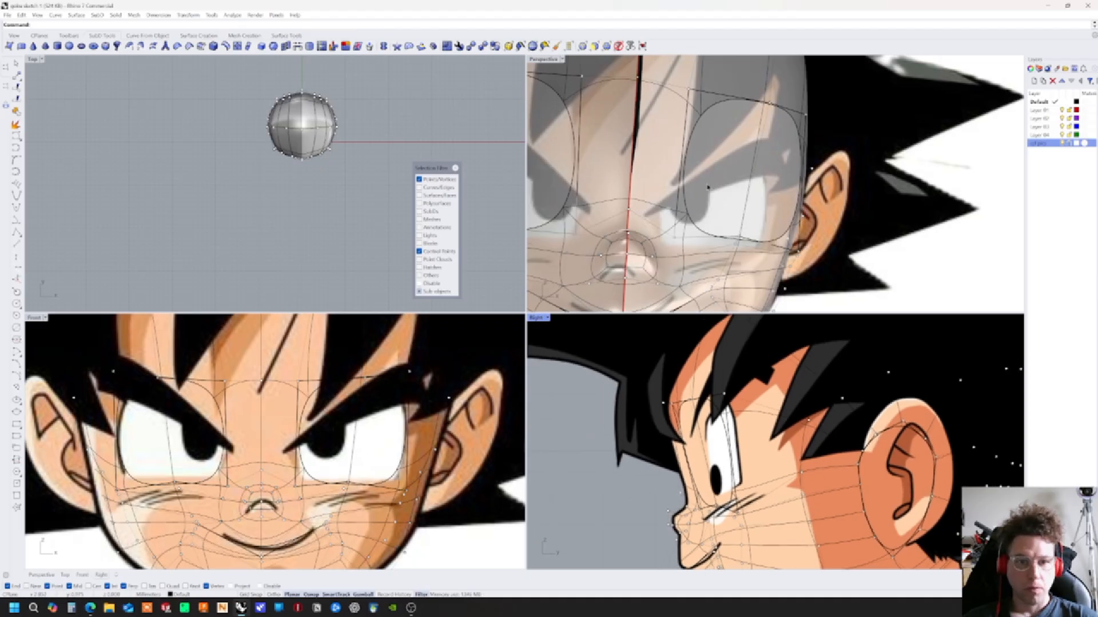
{"action": "right_click_drag", "start_coordinate": [943, 211], "coordinate": [847, 243]}
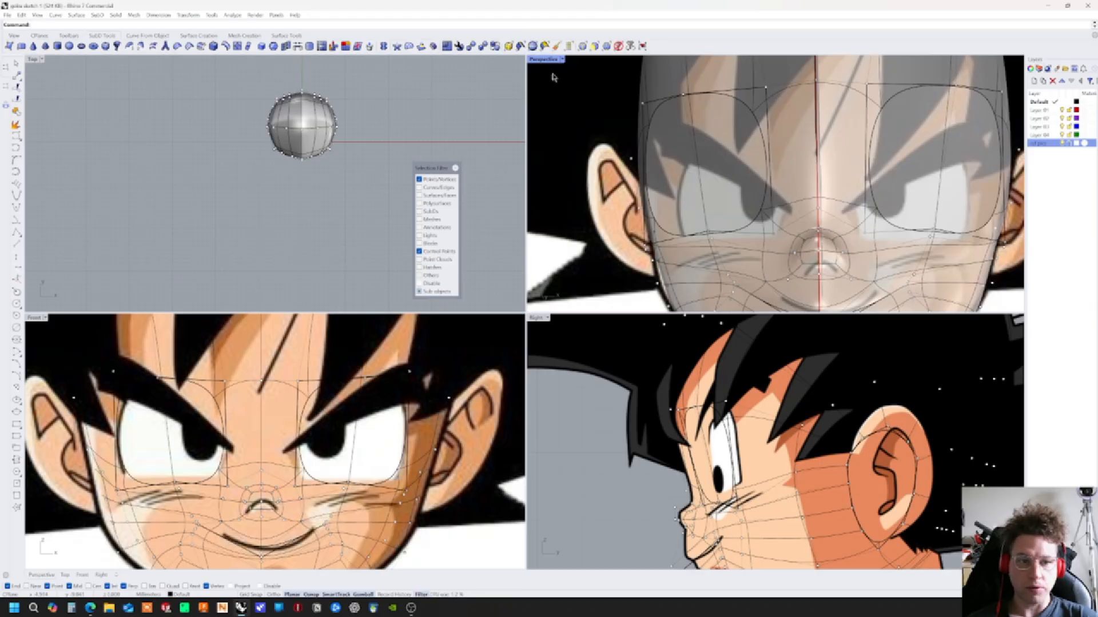
{"action": "right_click_drag", "start_coordinate": [822, 211], "coordinate": [799, 215]}
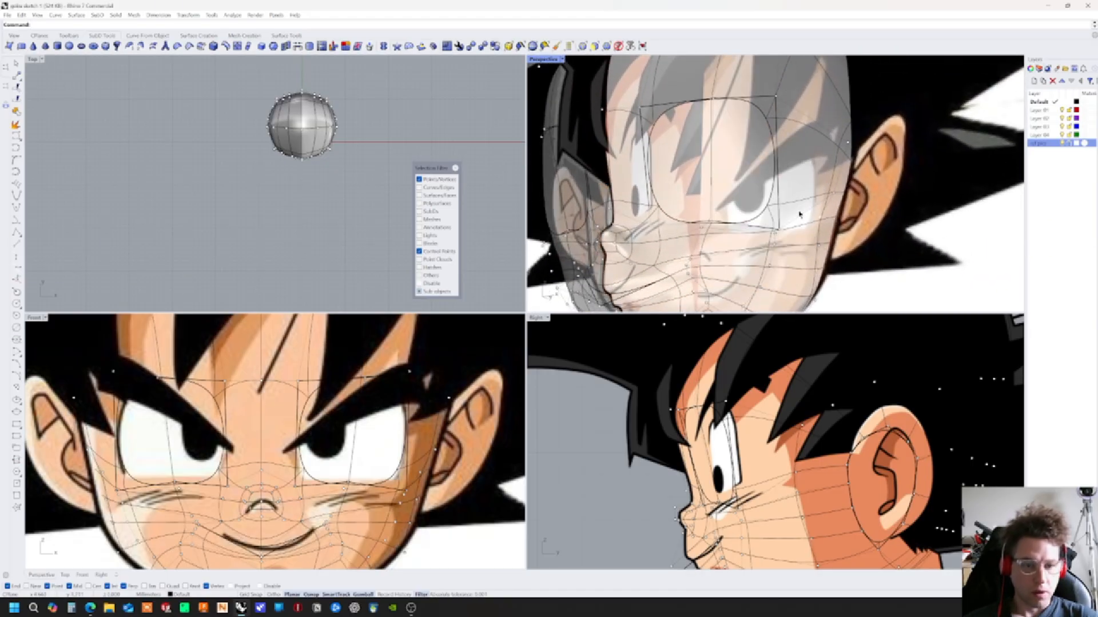
Undo the control point moves and the crease around the eye outlines, and clear the selection
{"action": "key", "text": "ctrl+z"}
{"action": "key", "text": "ctrl+z"}
{"action": "key", "text": "ctrl+z"}
{"action": "key", "text": "ctrl+z"}
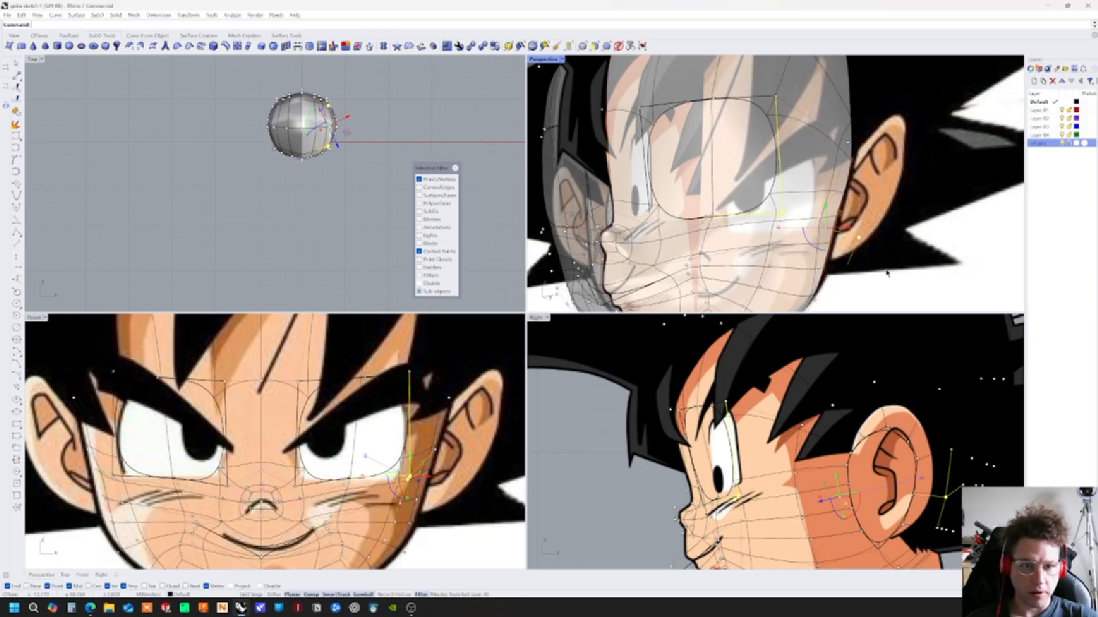
{"action": "left_click", "coordinate": [356, 130]}
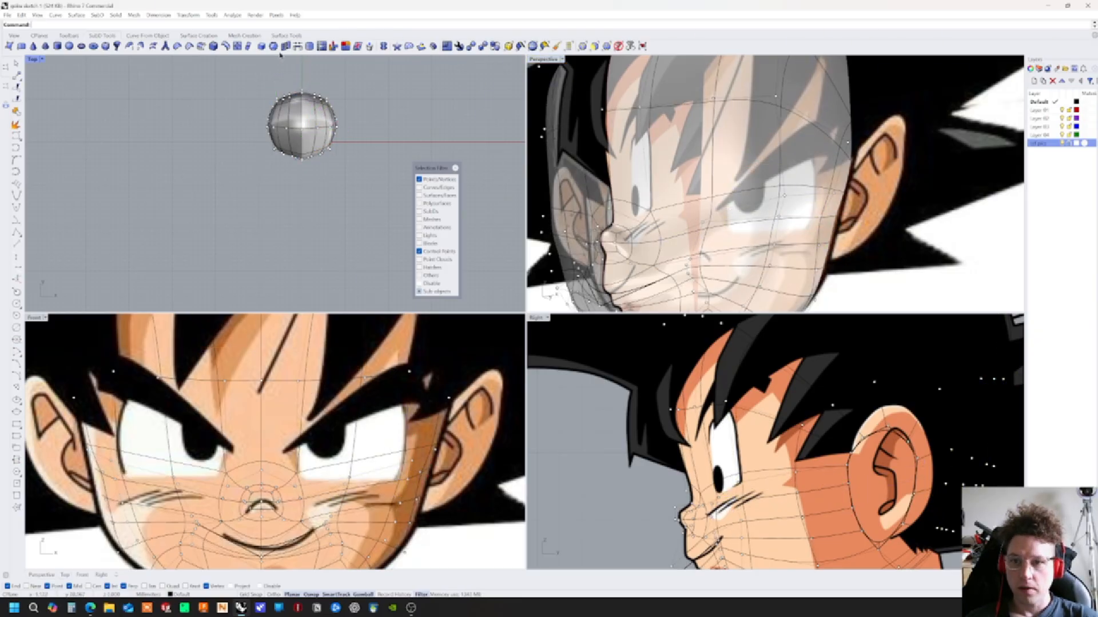
Limit selection to faces, select the two faces covering the character's left eye and inset them by the default distance
{"action": "left_click", "coordinate": [594, 46]}
{"action": "left_click", "coordinate": [729, 156]}
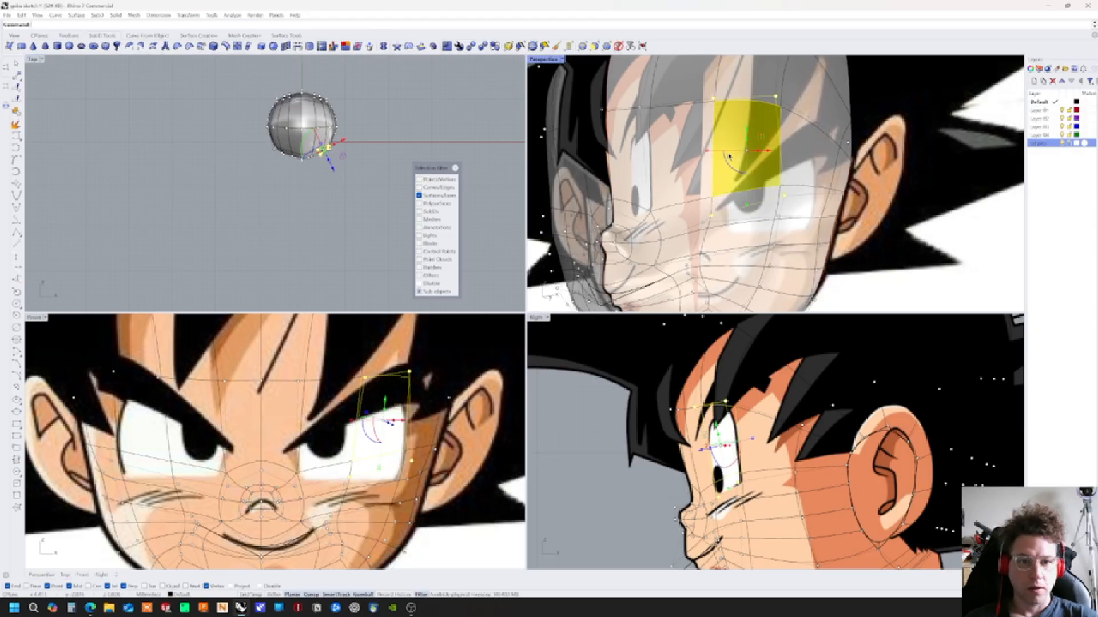
{"action": "left_click", "coordinate": [691, 174], "text": "shift"}
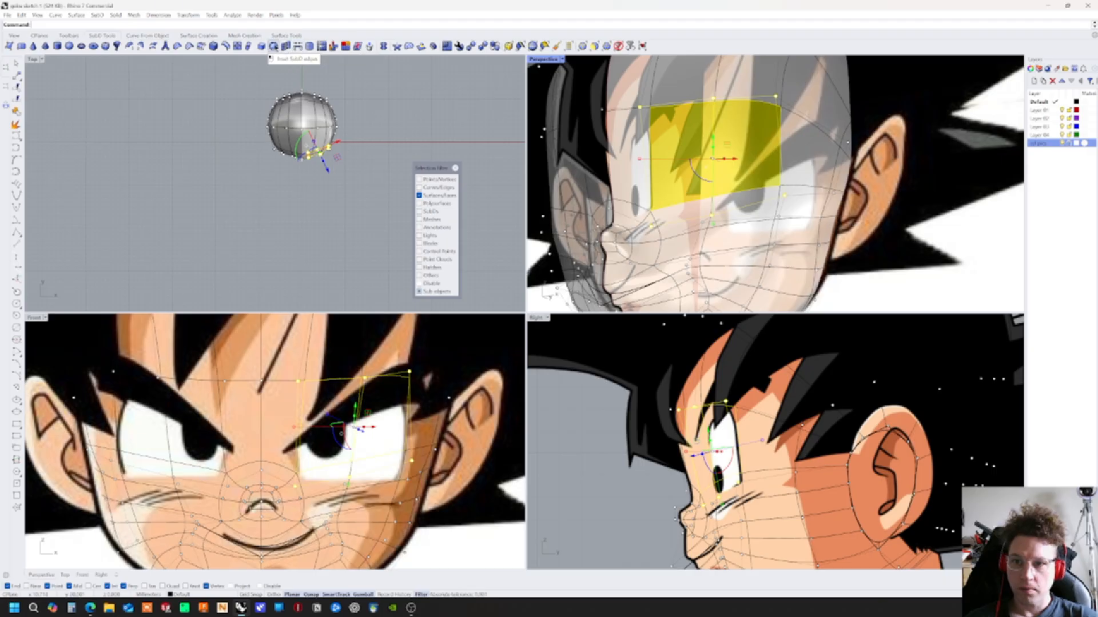
{"action": "left_click", "coordinate": [273, 47]}
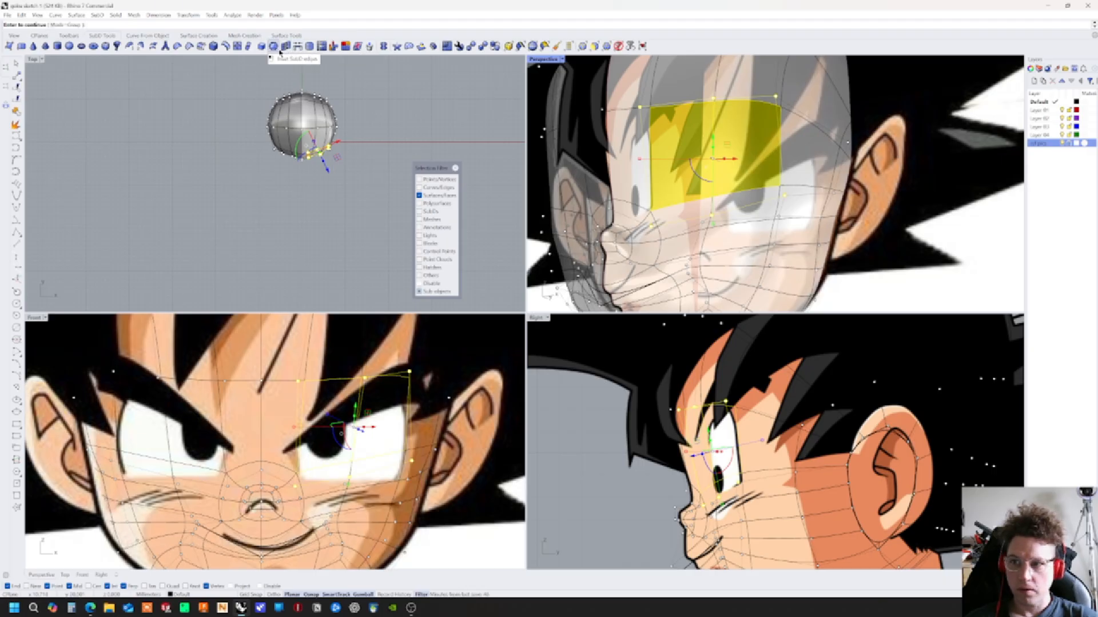
{"action": "key", "text": "Return"}
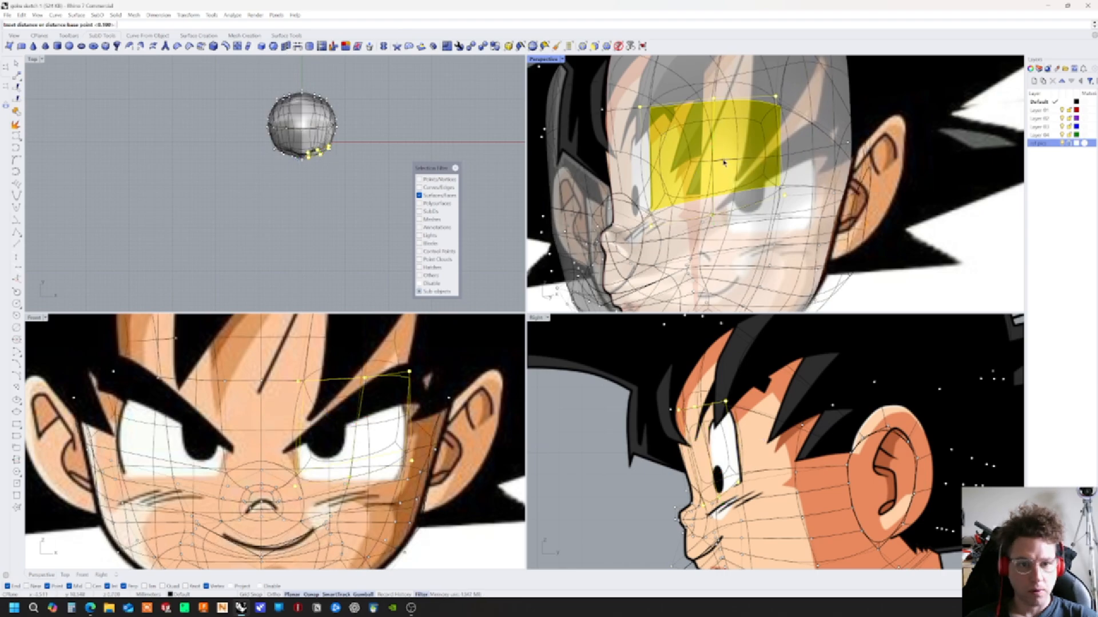
{"action": "key", "text": "Return"}
Crease the closed loop of edges around the inset faces of the character's left eye
{"action": "right_click_drag", "start_coordinate": [731, 184], "coordinate": [781, 178]}
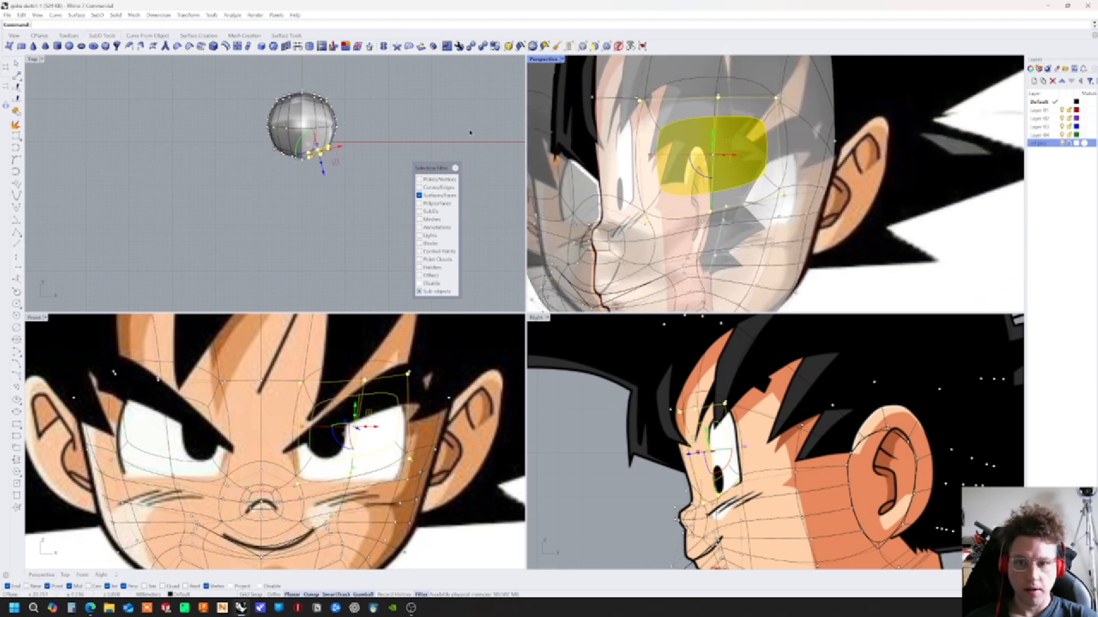
{"action": "left_click", "coordinate": [190, 47]}
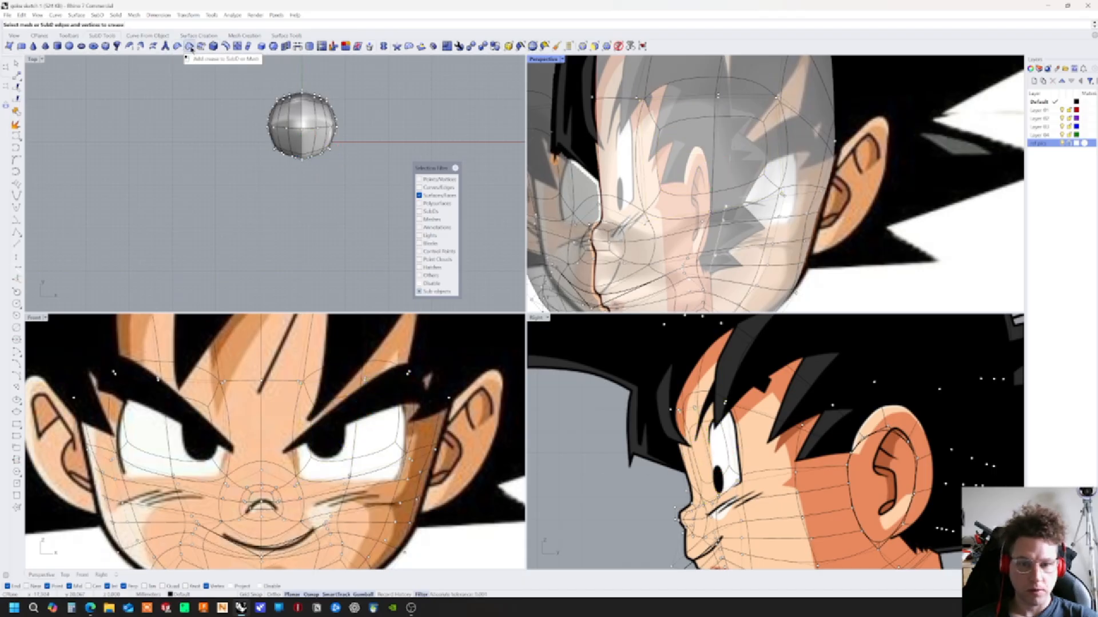
{"action": "left_click", "coordinate": [751, 119]}
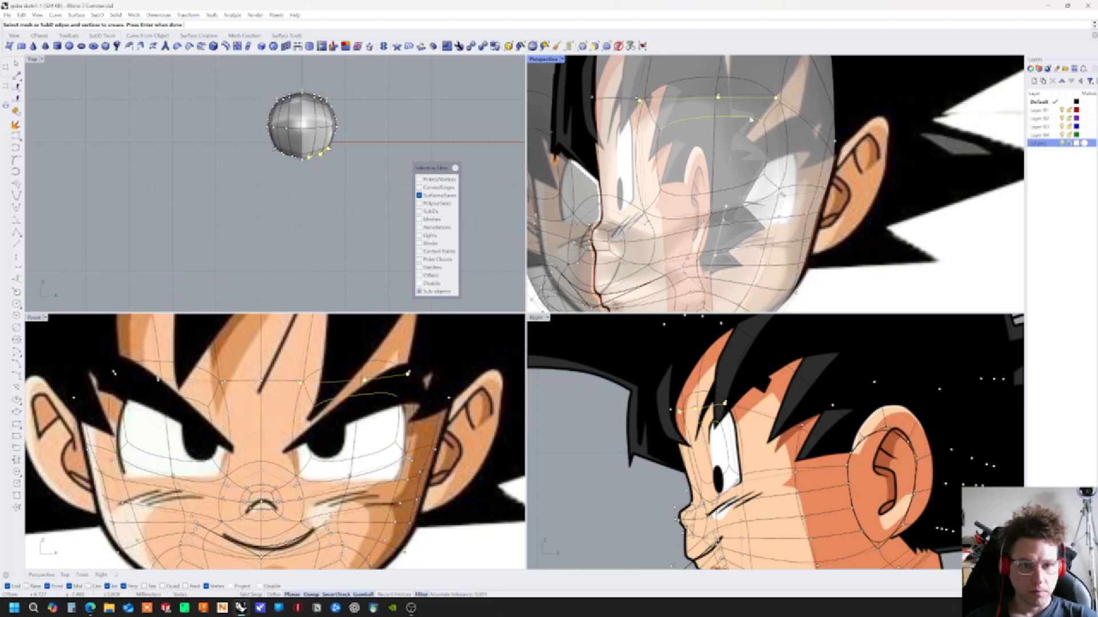
{"action": "left_click", "coordinate": [767, 141]}
{"action": "left_click", "coordinate": [739, 184]}
{"action": "left_click", "coordinate": [662, 147]}
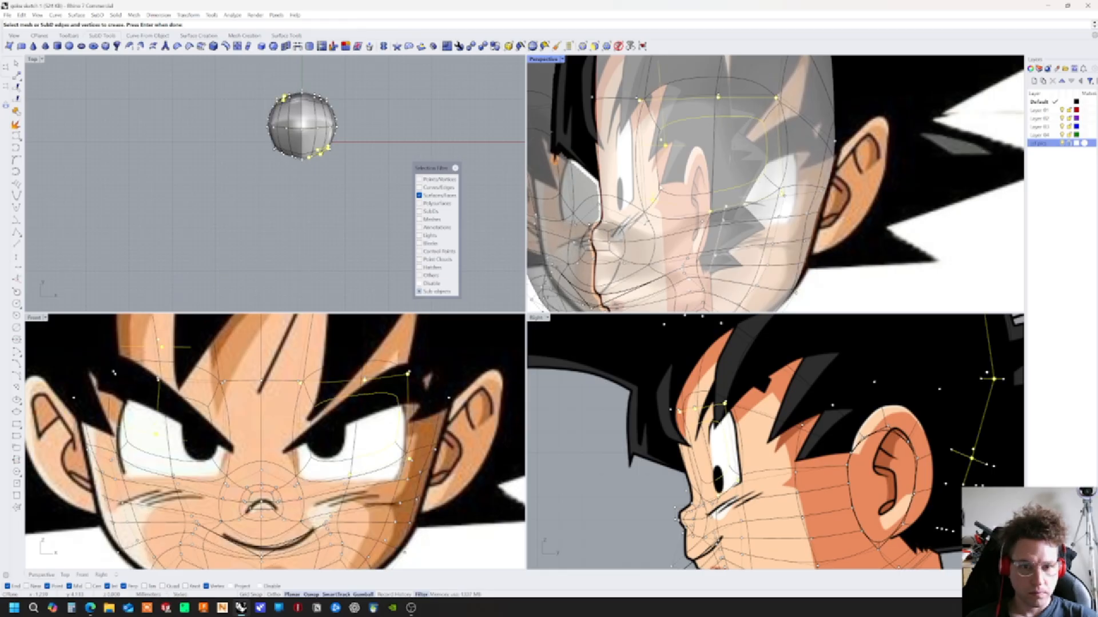
{"action": "left_click", "coordinate": [656, 184], "text": "ctrl"}
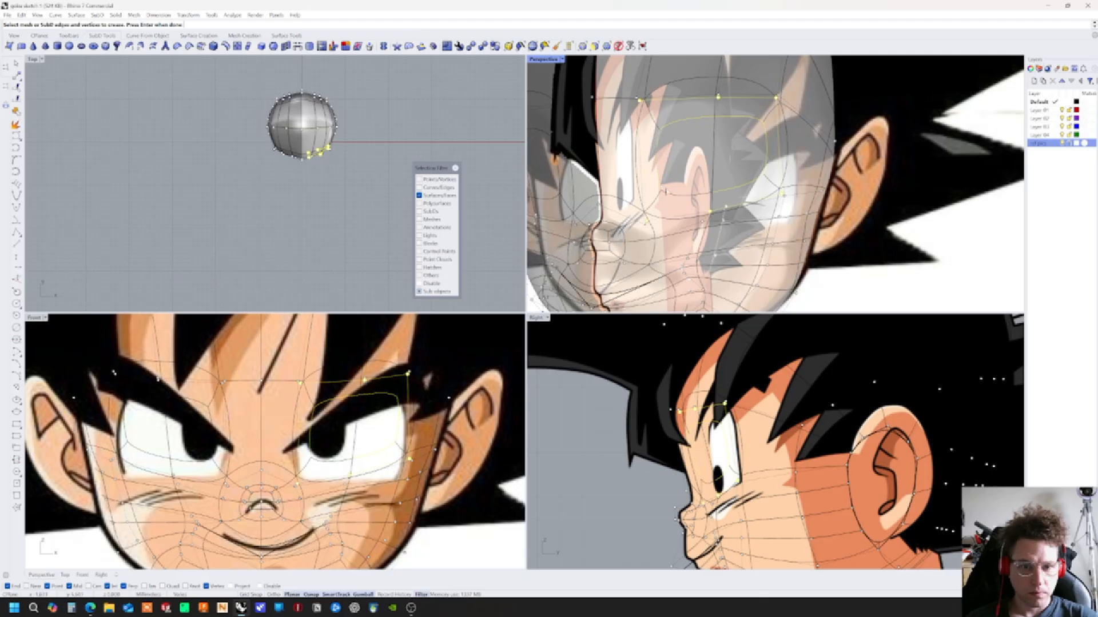
{"action": "key", "text": "Return"}
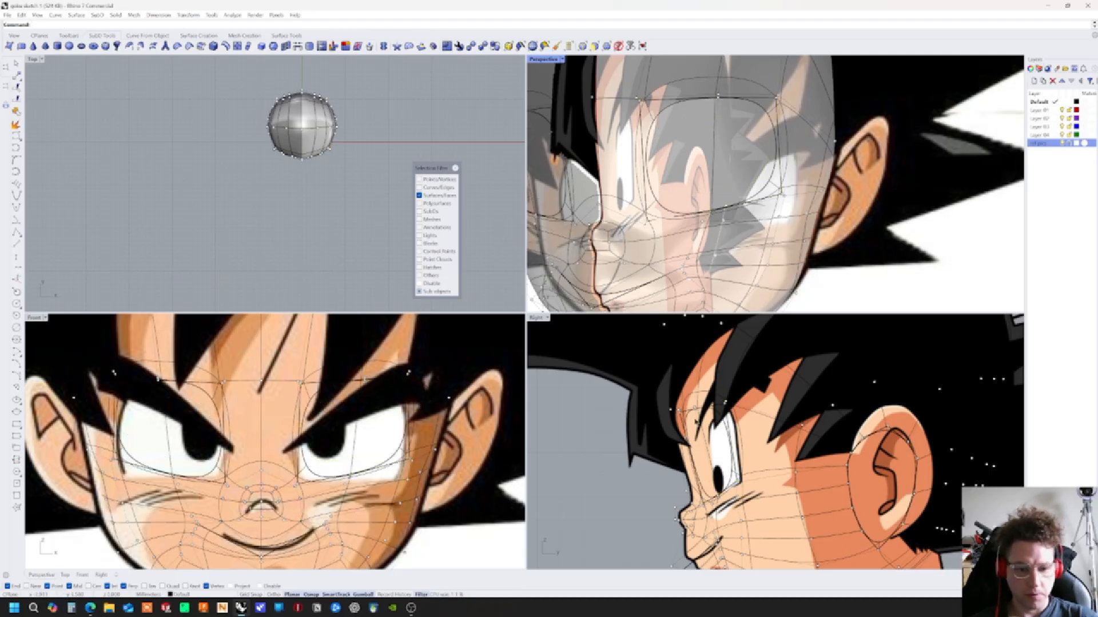
{"action": "right_click_drag", "start_coordinate": [762, 241], "coordinate": [919, 292]}
{"action": "scroll", "coordinate": [365, 455], "scroll_direction": "up", "scroll_amount": 3}
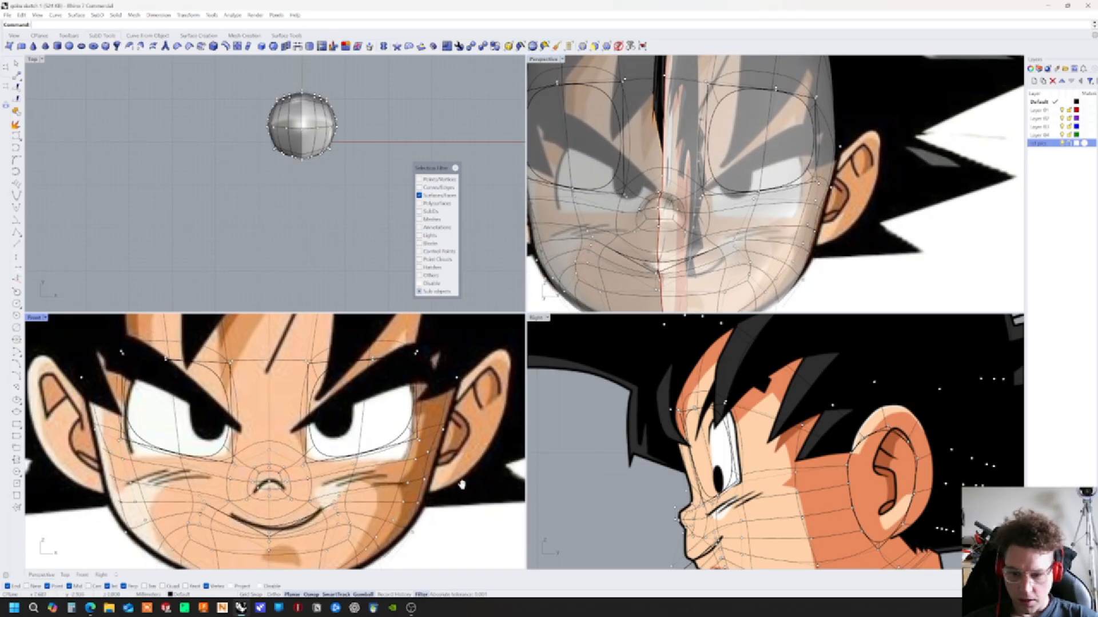
Delete the two inset faces covering the character's left eye and turn off the head's control points
{"action": "right_click_drag", "start_coordinate": [316, 448], "coordinate": [342, 486]}
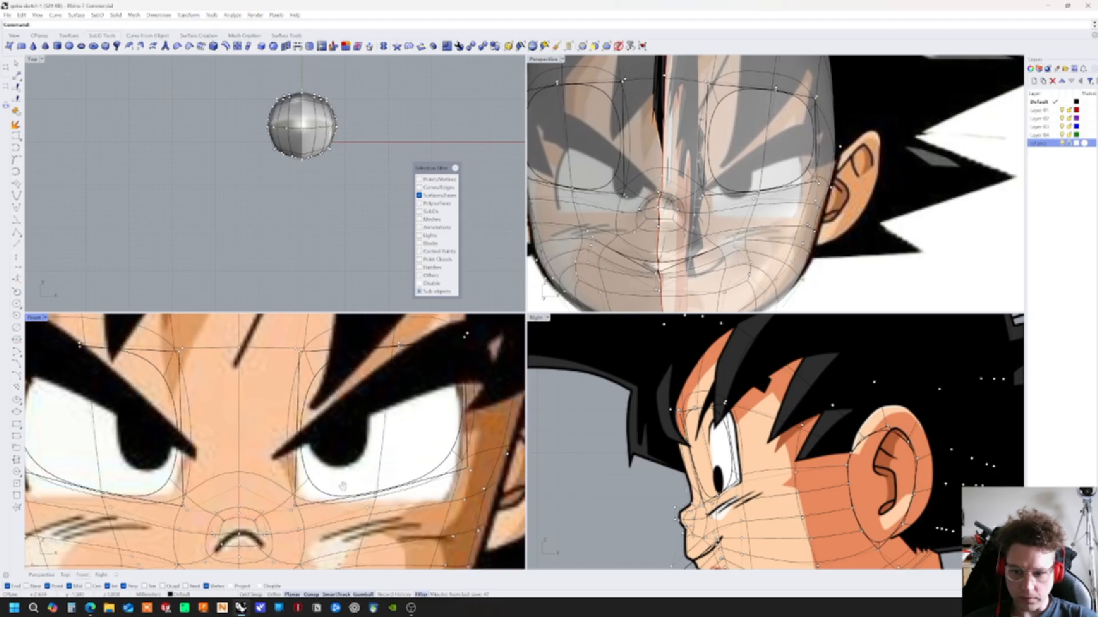
{"action": "scroll", "coordinate": [303, 521], "scroll_direction": "up", "scroll_amount": 7}
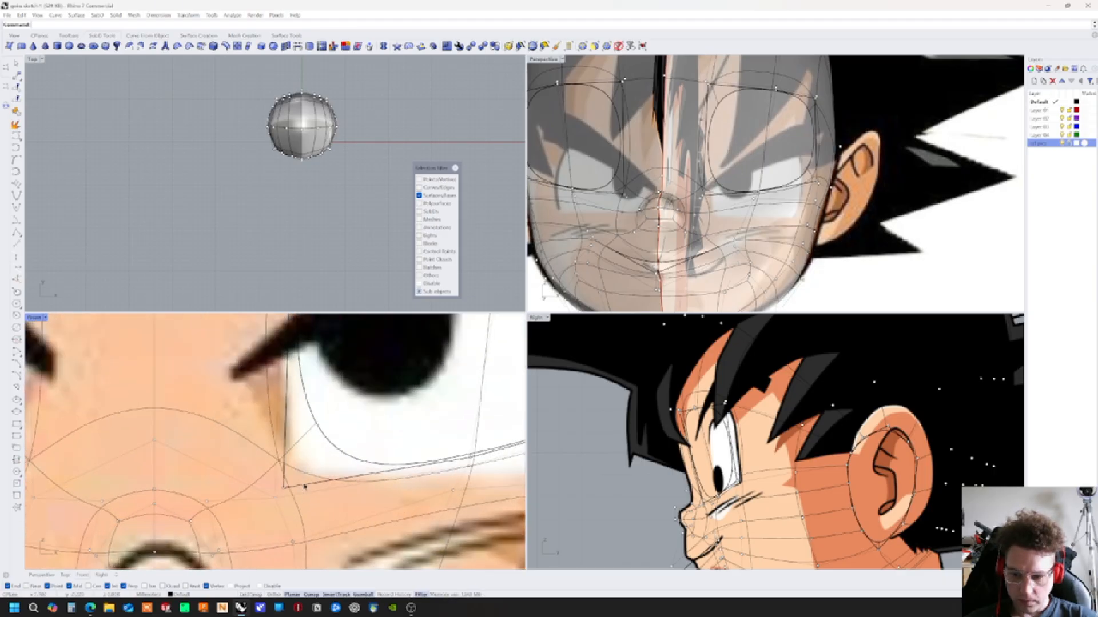
{"action": "scroll", "coordinate": [302, 482], "scroll_direction": "down", "scroll_amount": 3}
{"action": "right_click_drag", "start_coordinate": [328, 452], "coordinate": [311, 513]}
{"action": "right_click_drag", "start_coordinate": [762, 210], "coordinate": [906, 277]}
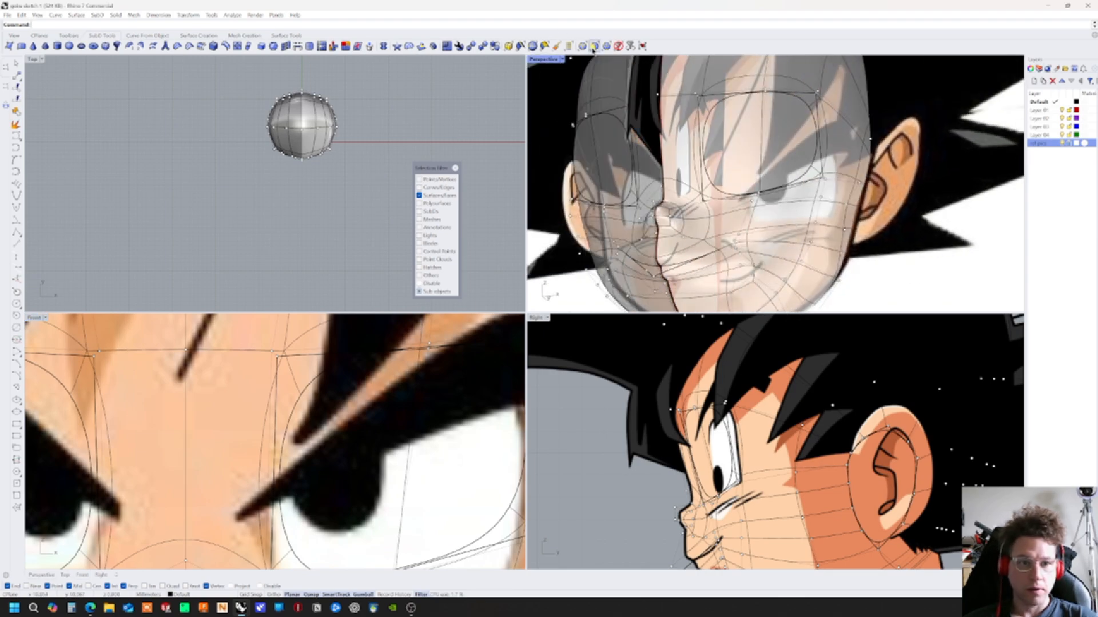
{"action": "left_click", "coordinate": [773, 124]}
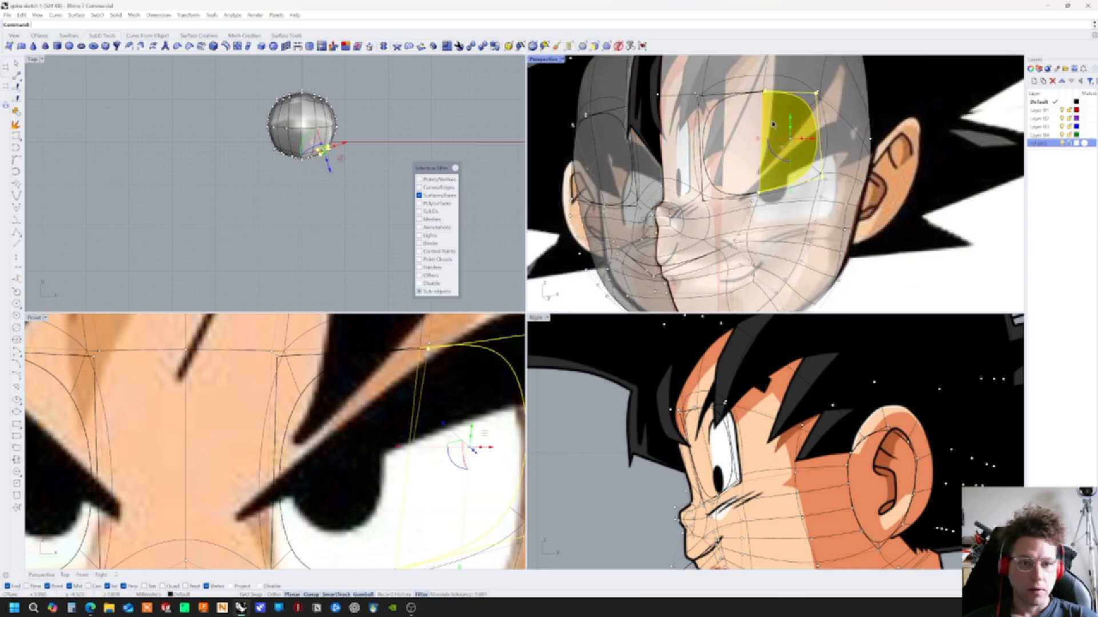
{"action": "left_click", "coordinate": [743, 121], "text": "shift"}
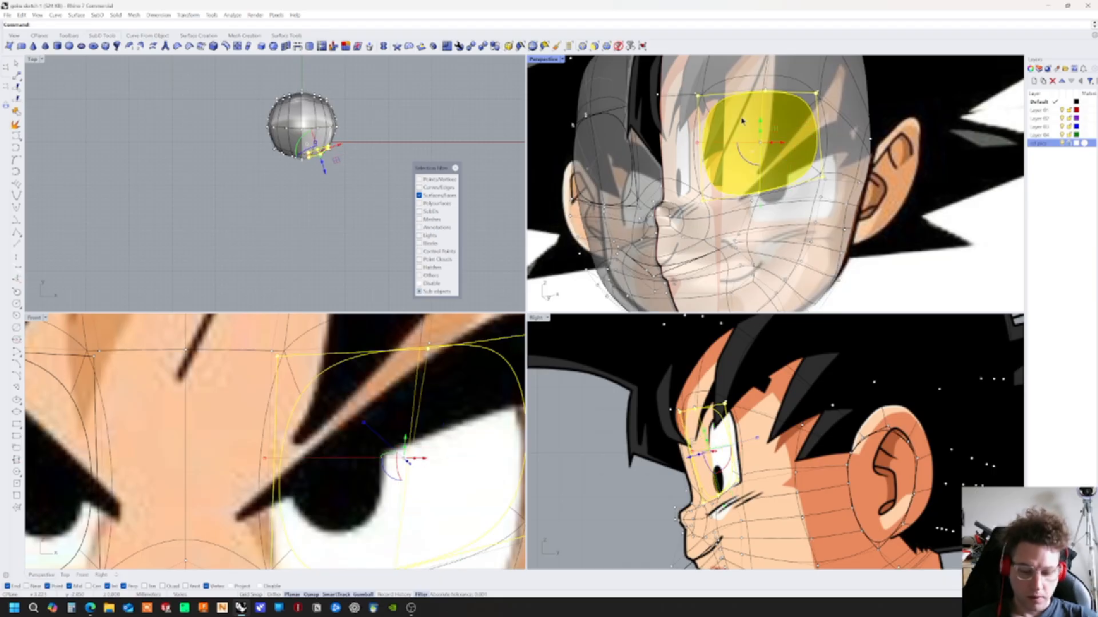
{"action": "key", "text": "Delete"}
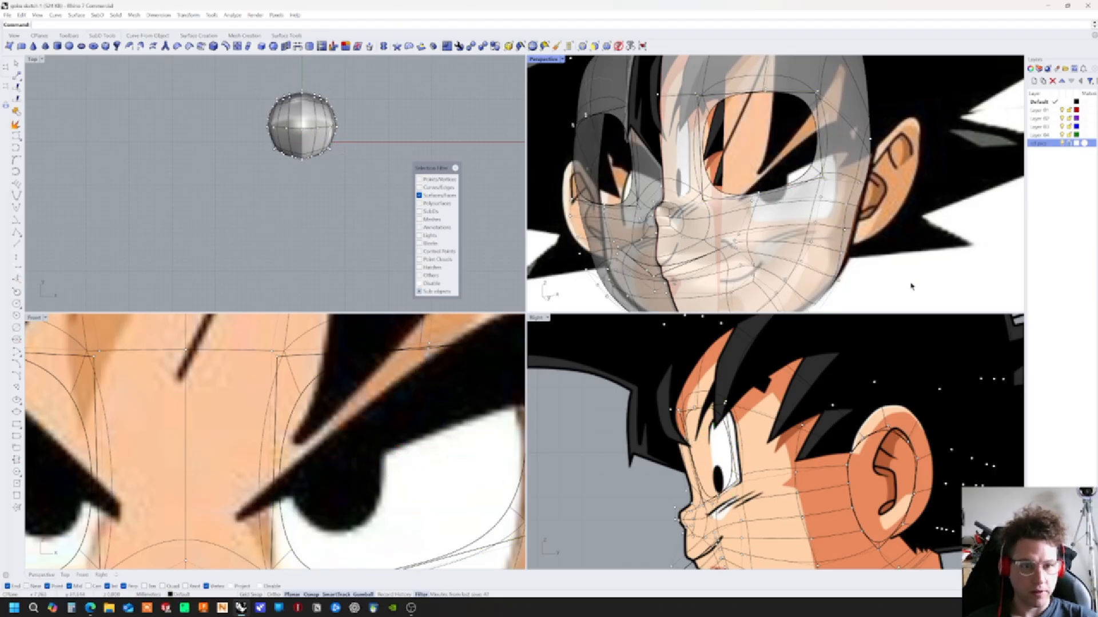
{"action": "scroll", "coordinate": [888, 275], "scroll_direction": "up", "scroll_amount": 5}
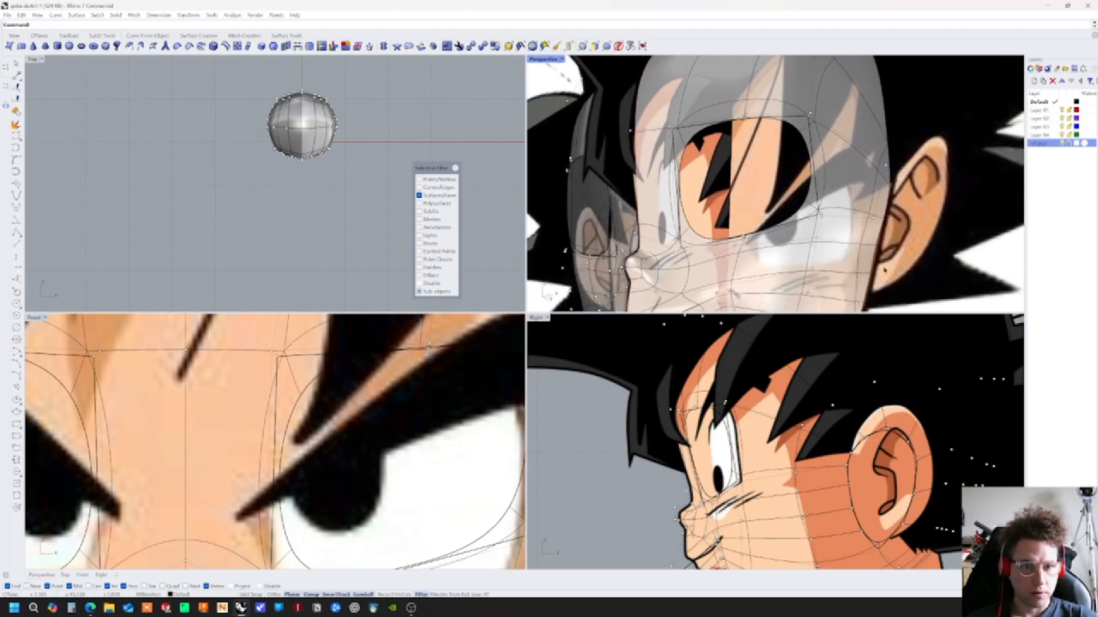
{"action": "right_click_drag", "start_coordinate": [883, 270], "coordinate": [877, 266]}
{"action": "key", "text": "Escape"}
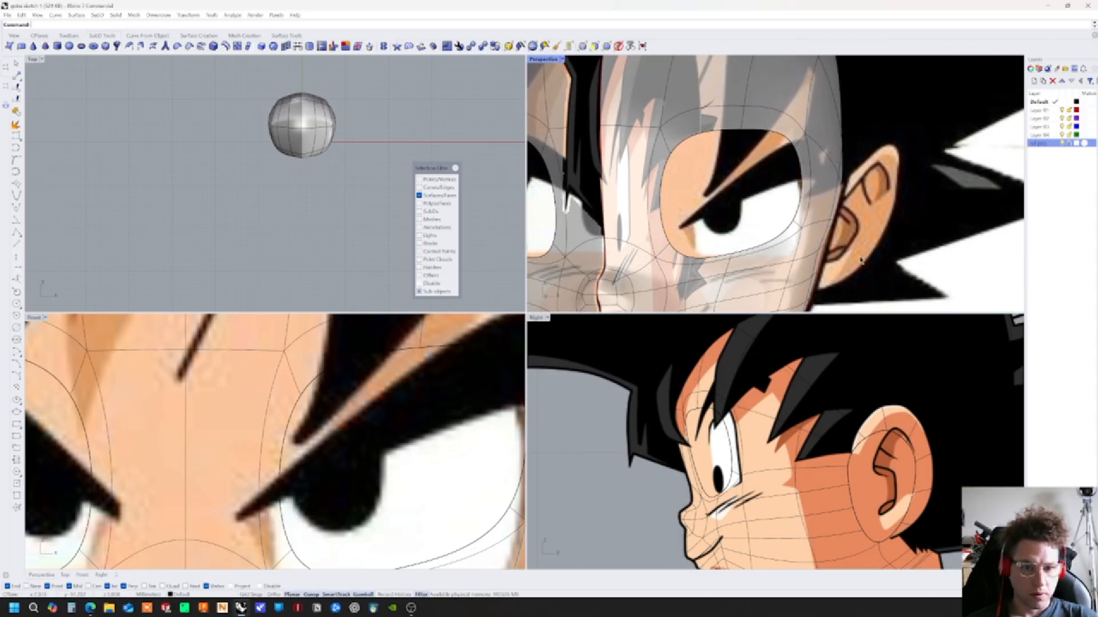
{"action": "mouse_move", "coordinate": [728, 277]}
{"action": "right_mouse_down"}
{"action": "mouse_move", "coordinate": [744, 264]}
{"action": "mouse_move", "coordinate": [723, 264]}
{"action": "mouse_move", "coordinate": [736, 264]}
{"action": "right_mouse_up"}
{"action": "right_click_drag", "start_coordinate": [825, 217], "coordinate": [759, 239]}
{"action": "left_click", "coordinate": [410, 106]}
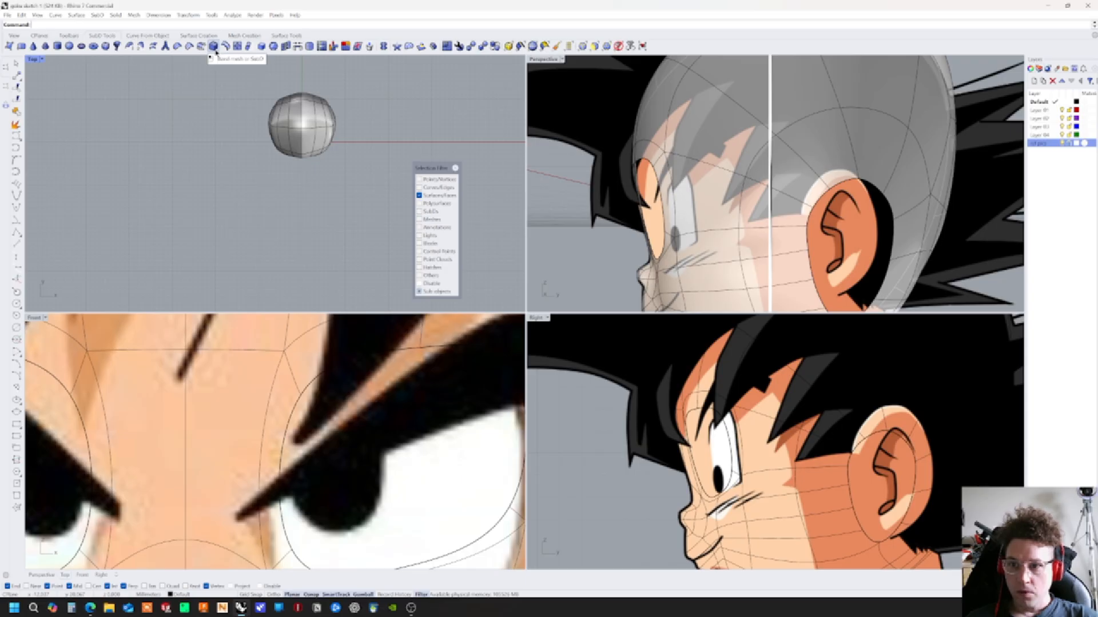
{"action": "left_click", "coordinate": [237, 47]}
{"action": "right_click_drag", "start_coordinate": [628, 213], "coordinate": [690, 207]}
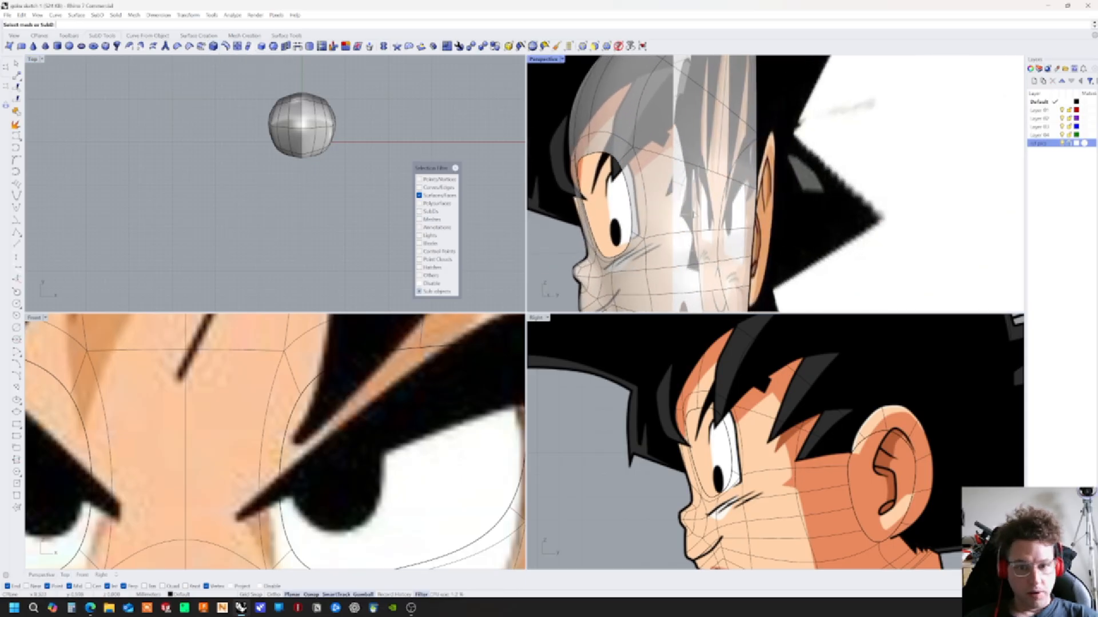
{"action": "left_click", "coordinate": [664, 211]}
{"action": "scroll", "coordinate": [643, 212], "scroll_direction": "up", "scroll_amount": 5}
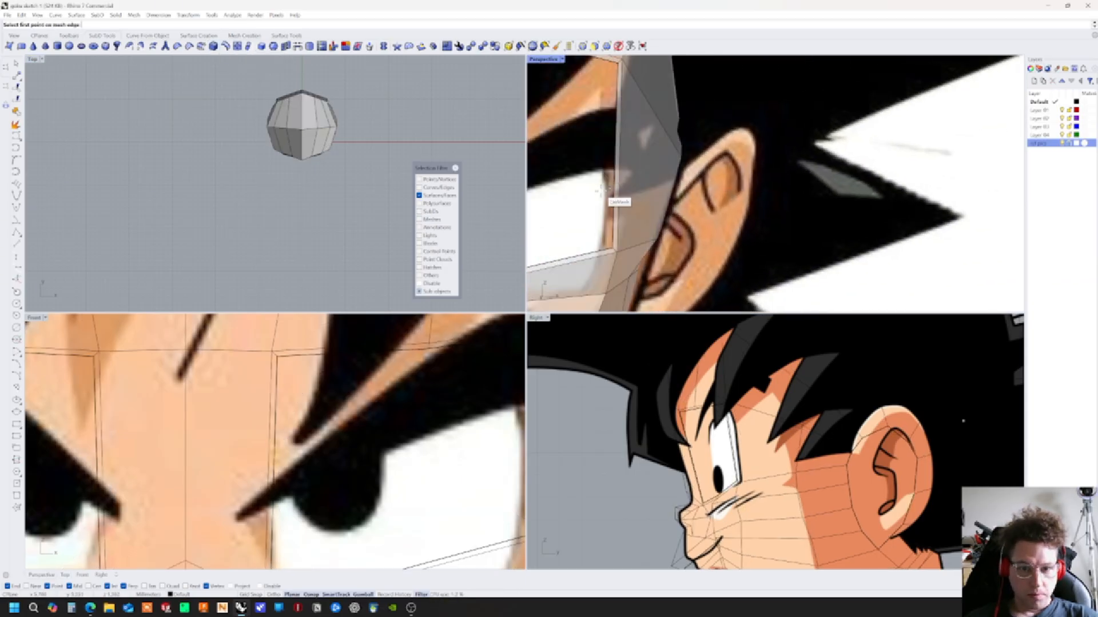
{"action": "left_click", "coordinate": [628, 164]}
{"action": "right_click_drag", "start_coordinate": [675, 171], "coordinate": [561, 167]}
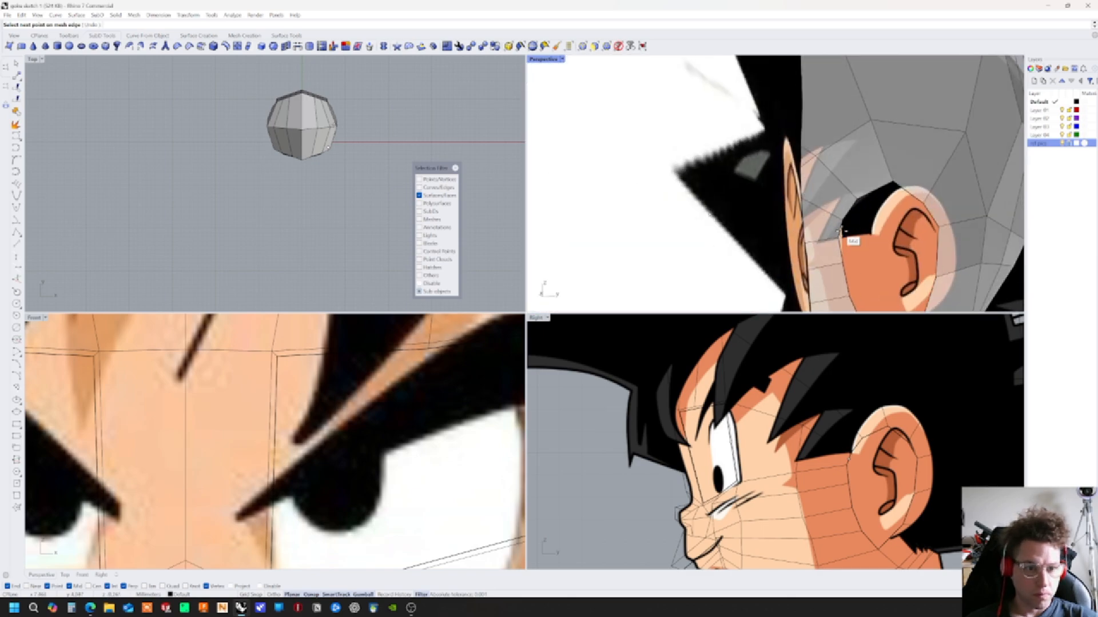
{"action": "right_click", "coordinate": [841, 230]}
{"action": "right_click_drag", "start_coordinate": [841, 230], "coordinate": [800, 231]}
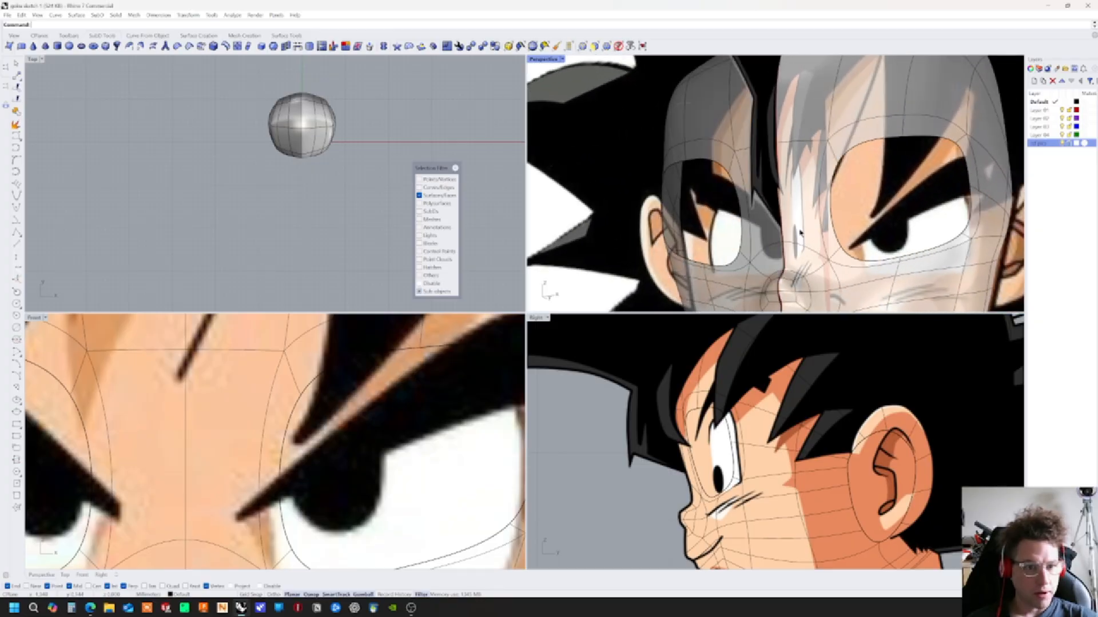
Insert a new edge across the nose bridge from the inner edge of the left eye opening
{"action": "left_click", "coordinate": [820, 206]}
{"action": "left_click", "coordinate": [827, 207]}
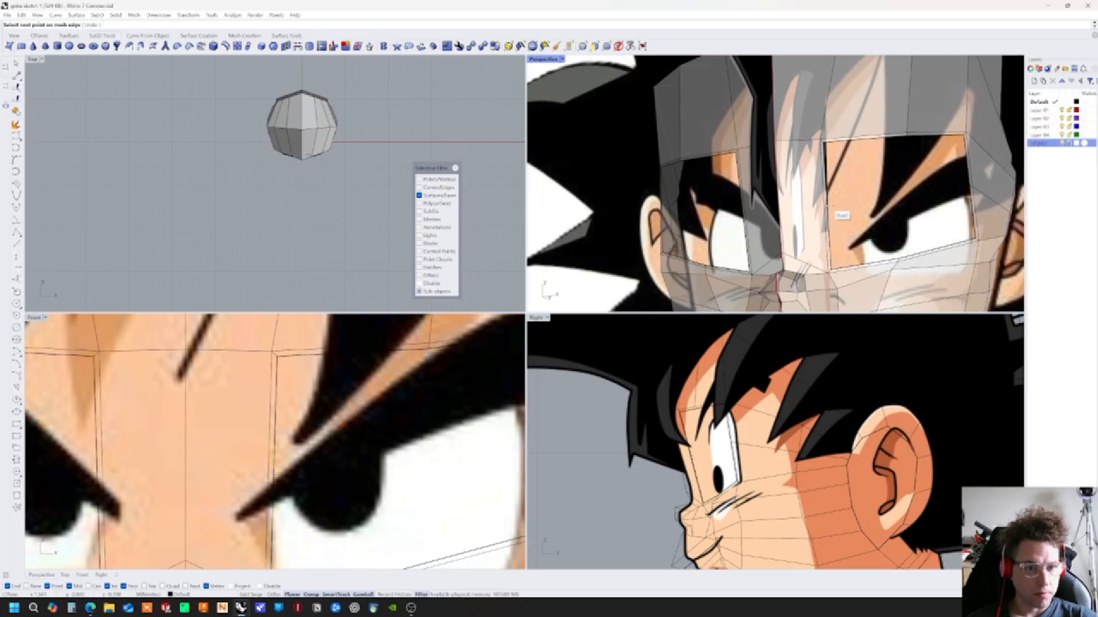
{"action": "left_click", "coordinate": [777, 196]}
{"action": "key", "text": "Return"}
{"action": "right_click_drag", "start_coordinate": [842, 243], "coordinate": [824, 276]}
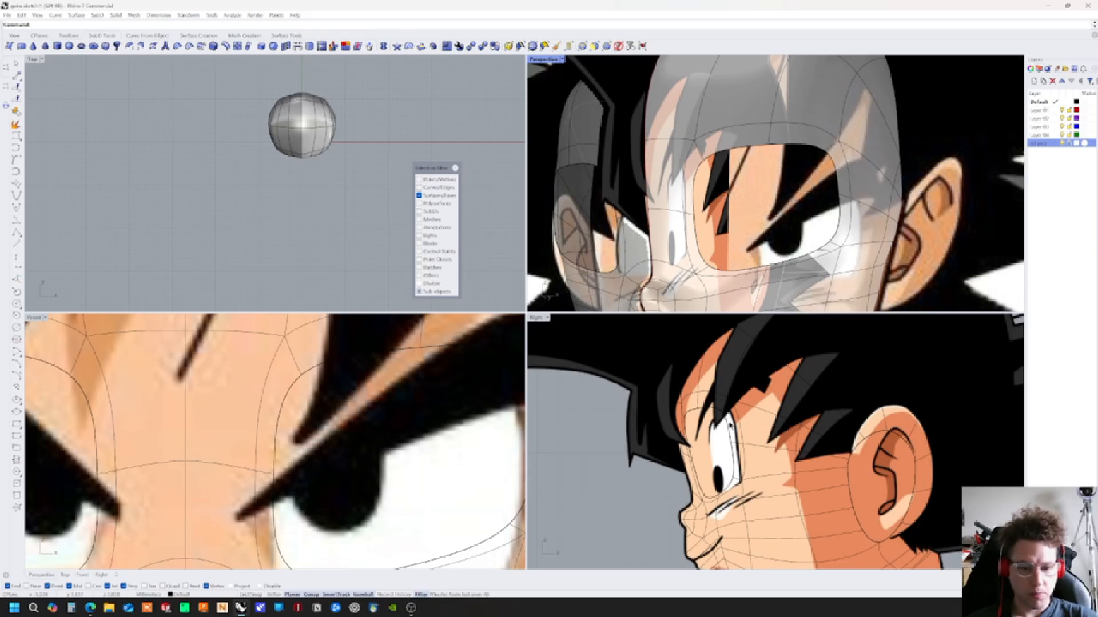
{"action": "scroll", "coordinate": [439, 436], "scroll_direction": "down", "scroll_amount": 5}
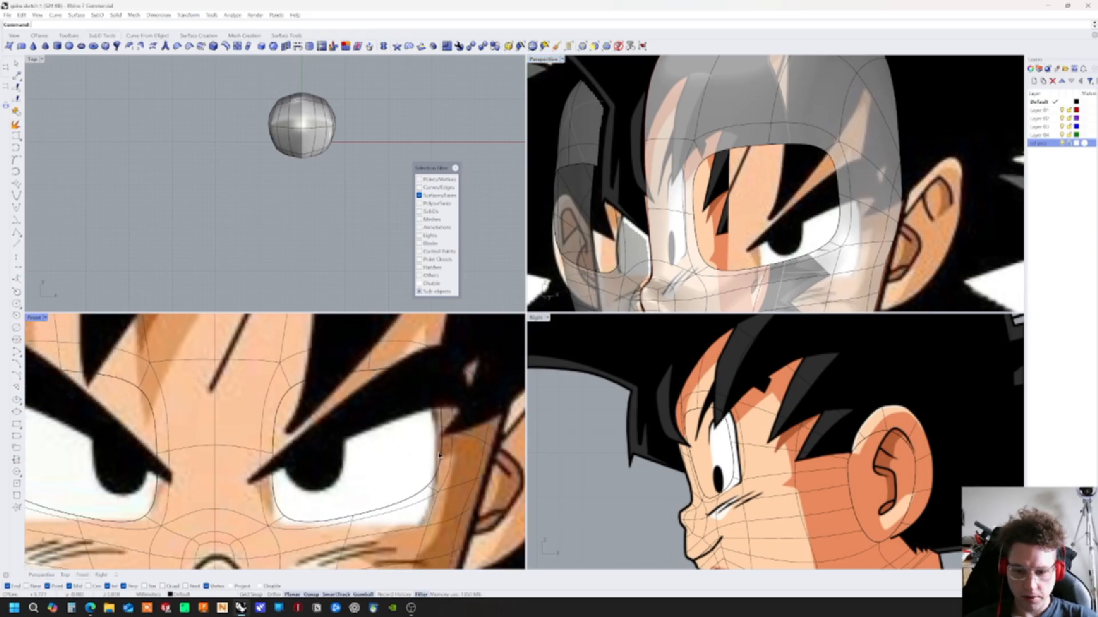
{"action": "left_click", "coordinate": [365, 385]}
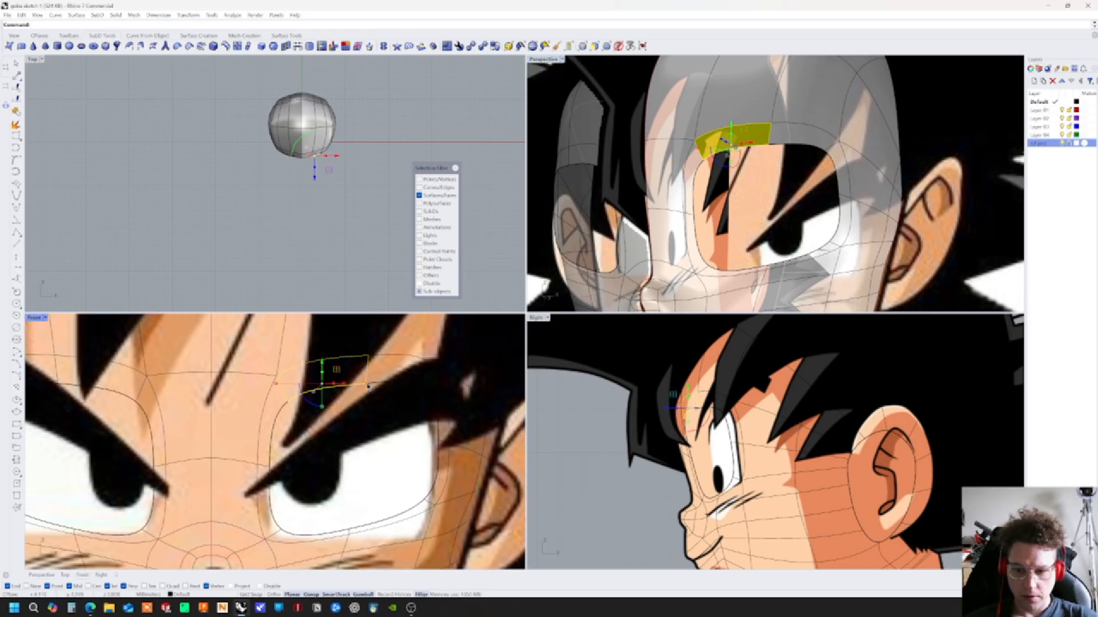
{"action": "left_click", "coordinate": [606, 47]}
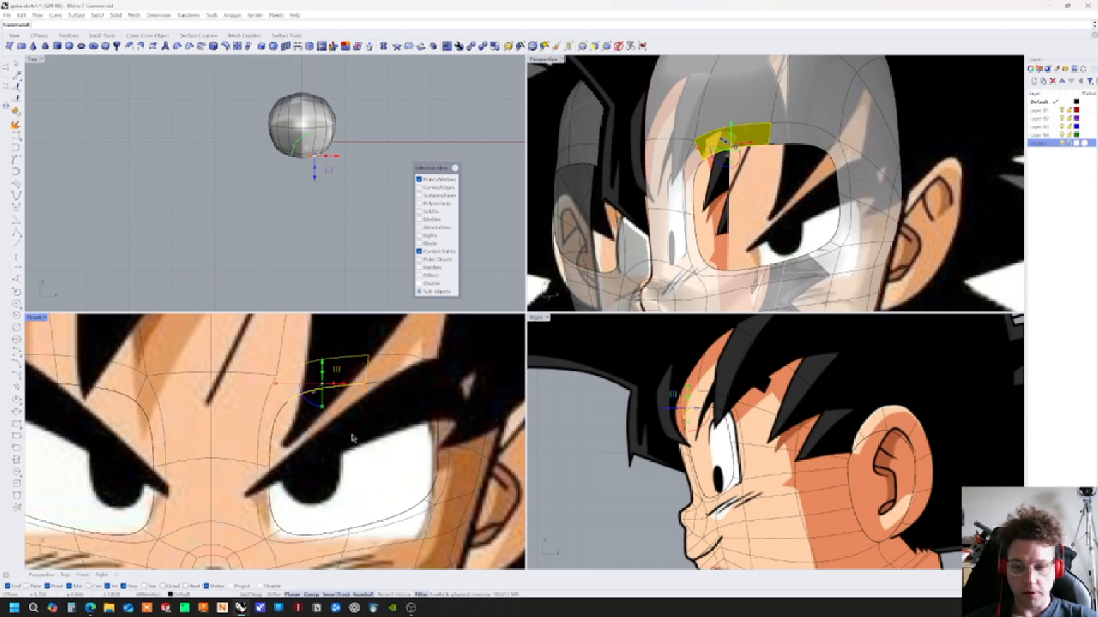
{"action": "key", "text": "Escape"}
{"action": "left_click", "coordinate": [366, 383]}
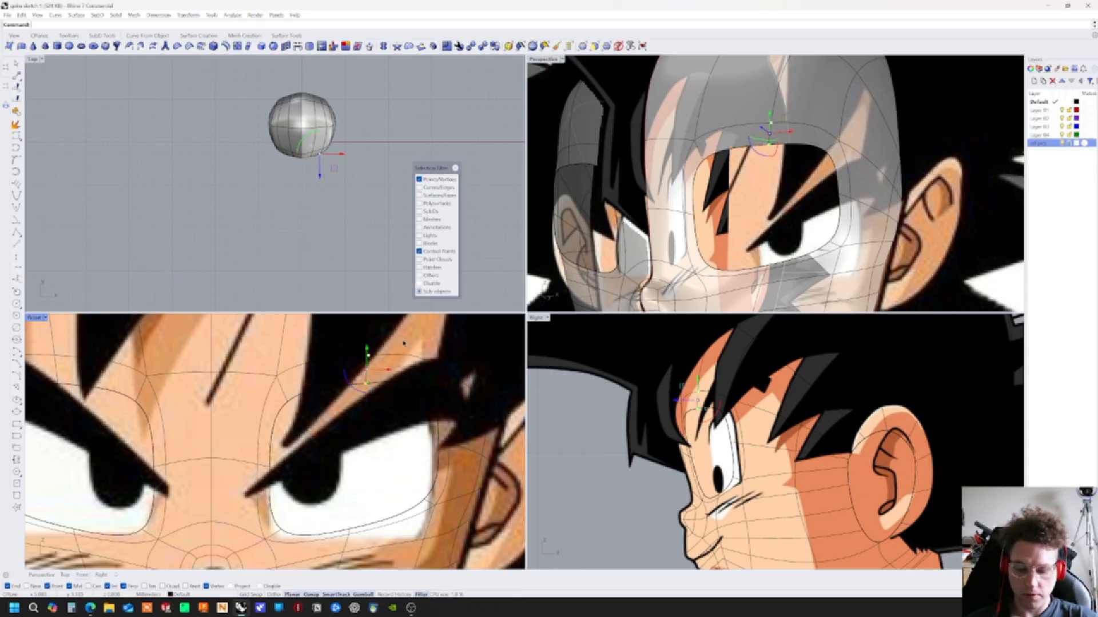
{"action": "key", "text": "Escape"}
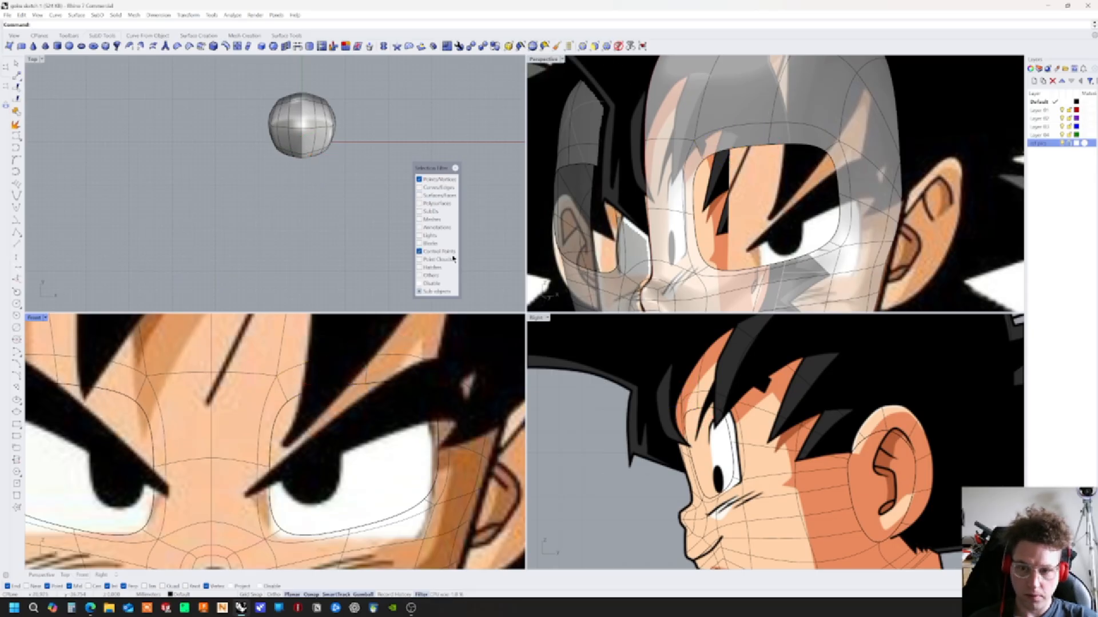
Reset the selection filter, select the SubD head and show its control points
{"action": "left_click", "coordinate": [618, 46]}
{"action": "left_click", "coordinate": [721, 123]}
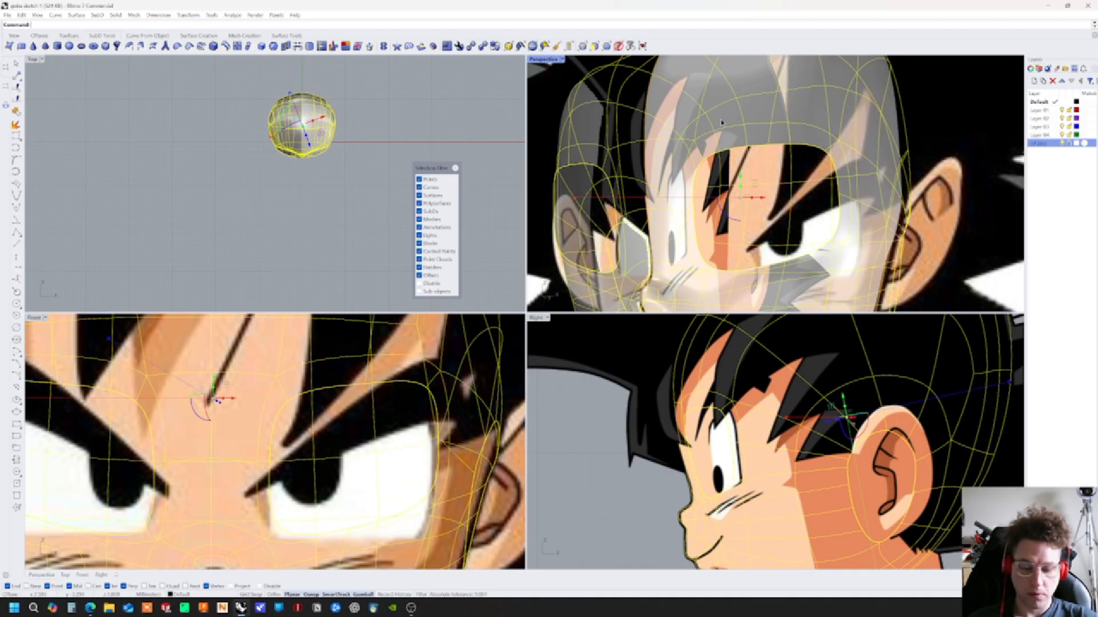
{"action": "key", "text": "F10"}
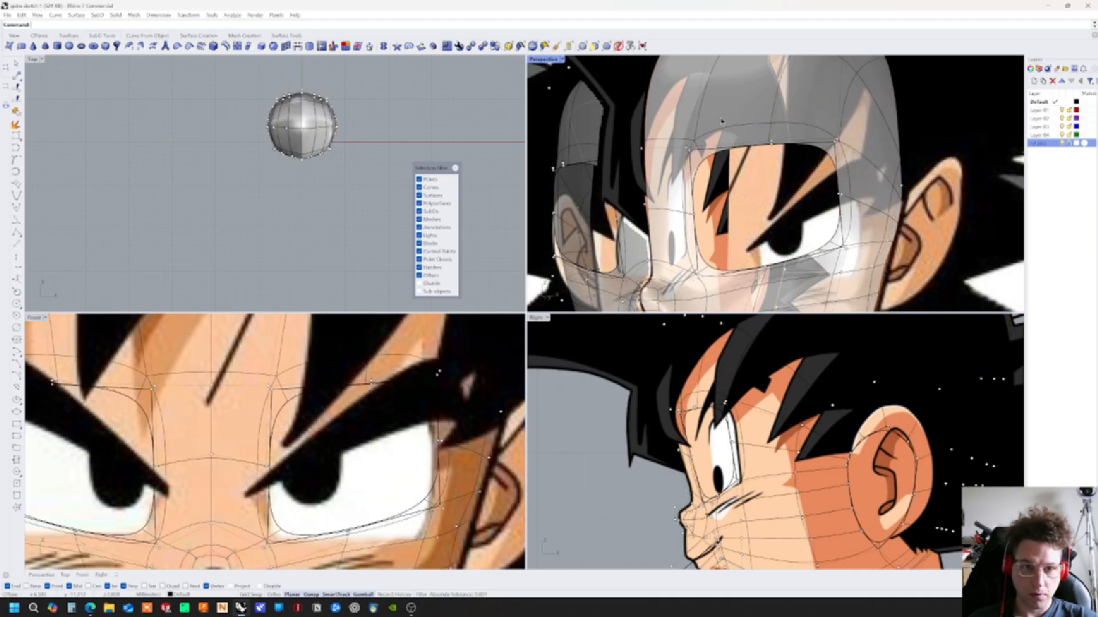
{"action": "left_click", "coordinate": [341, 333]}
{"action": "left_click", "coordinate": [376, 138]}
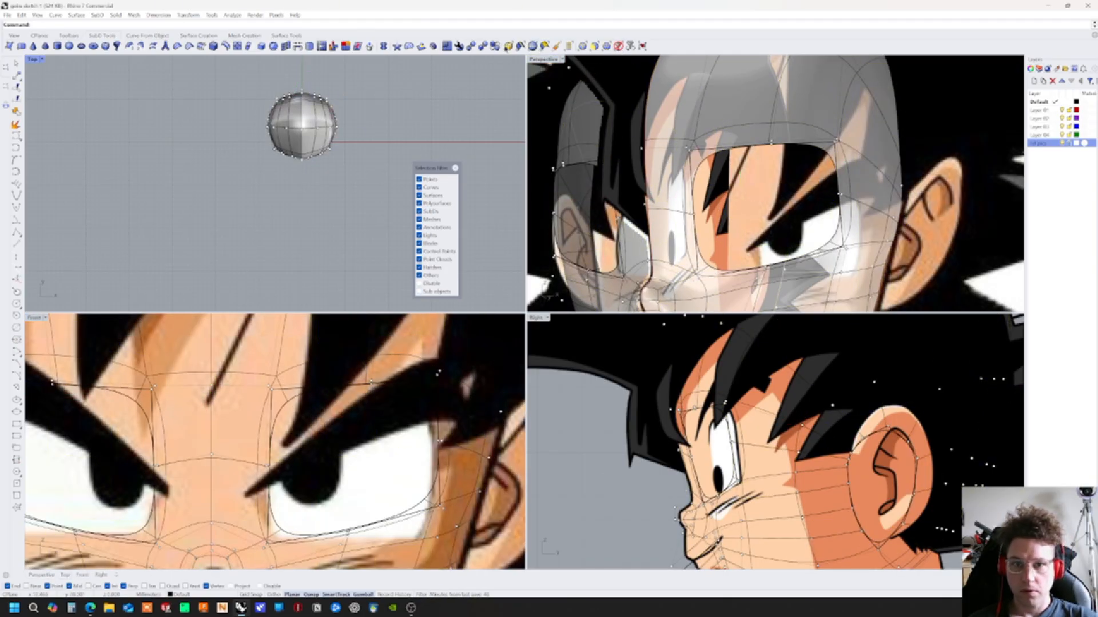
{"action": "right_click", "coordinate": [428, 180]}
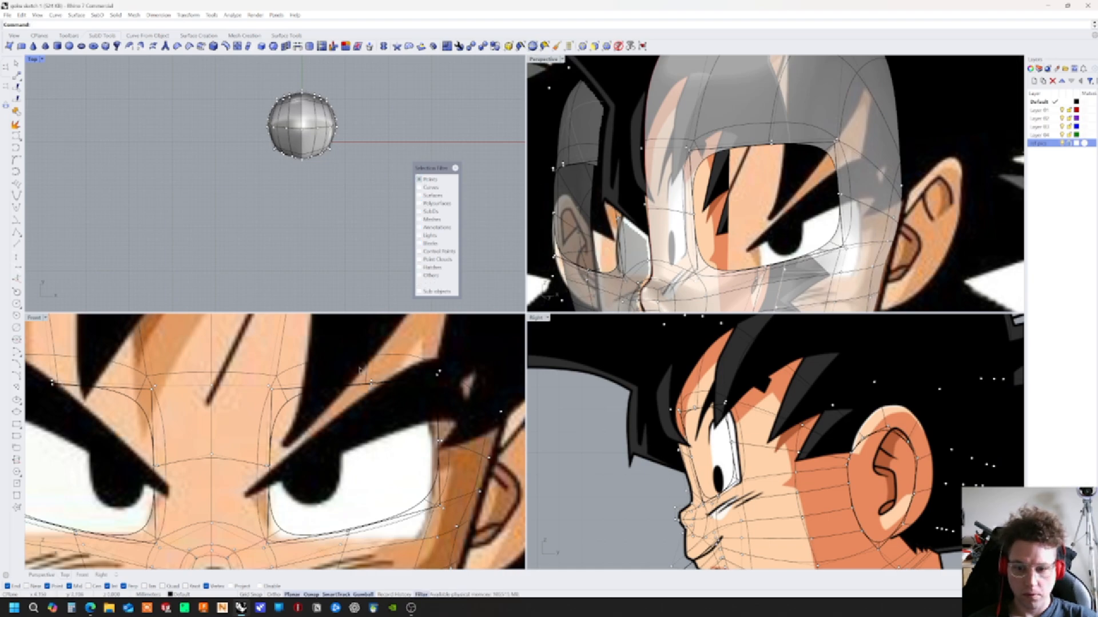
{"action": "left_click_drag", "start_coordinate": [357, 376], "coordinate": [402, 415]}
{"action": "right_click", "coordinate": [430, 181]}
{"action": "right_click", "coordinate": [430, 181]}
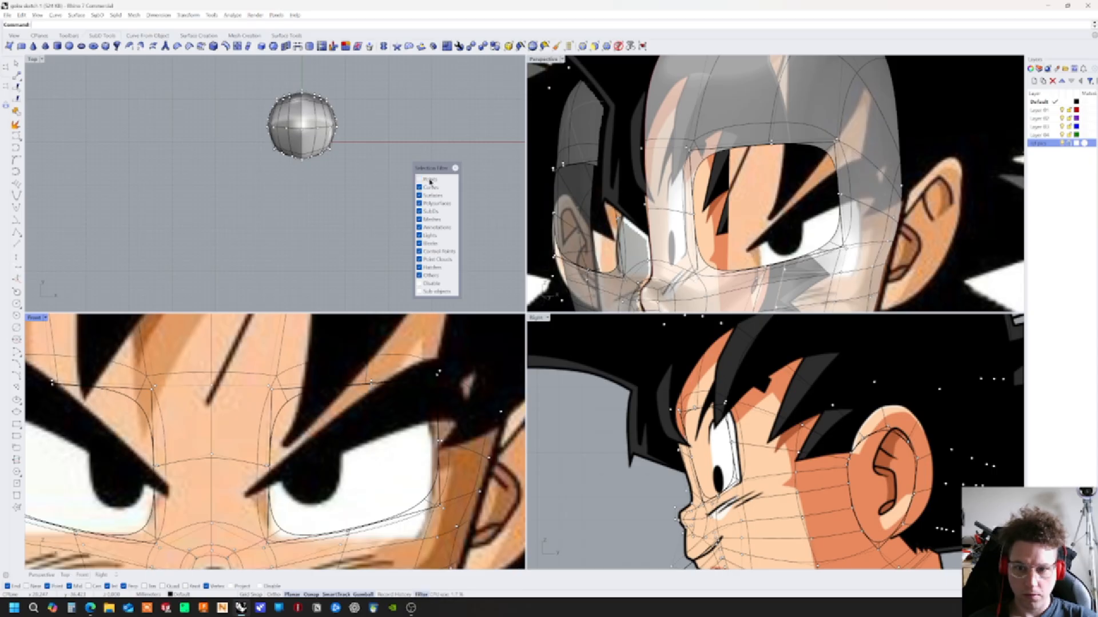
{"action": "right_click", "coordinate": [429, 180]}
{"action": "right_click", "coordinate": [419, 181]}
{"action": "left_click", "coordinate": [456, 141]}
Limit selection to vertices and control points, and raise the middle control point on the left eye opening's upper edge
{"action": "left_click", "coordinate": [605, 47]}
{"action": "left_click", "coordinate": [389, 379]}
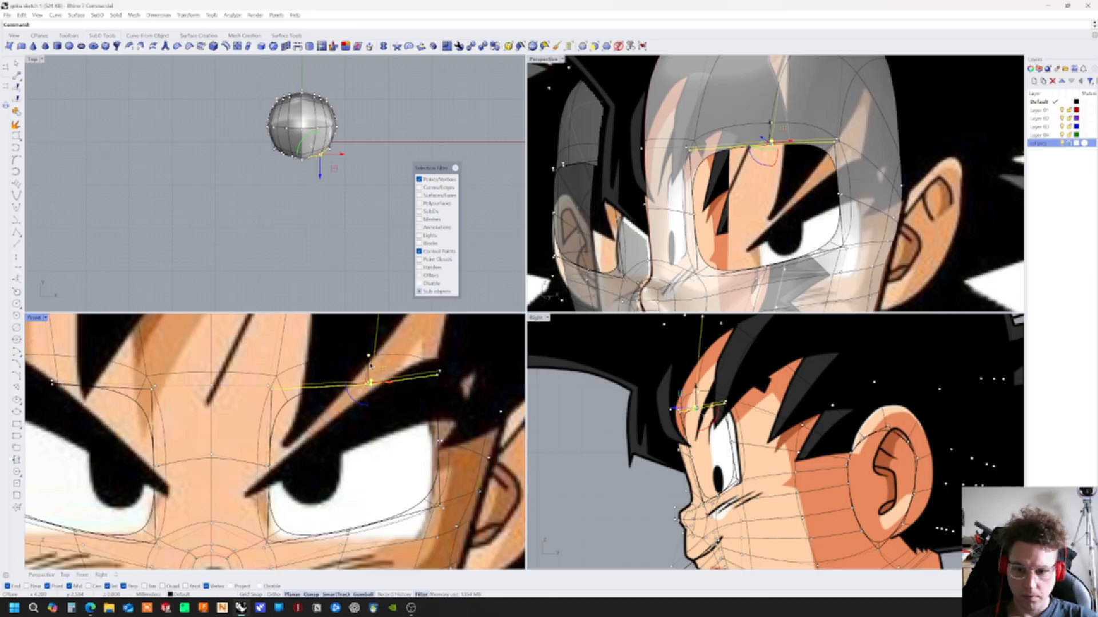
{"action": "left_click_drag", "start_coordinate": [369, 366], "coordinate": [368, 329]}
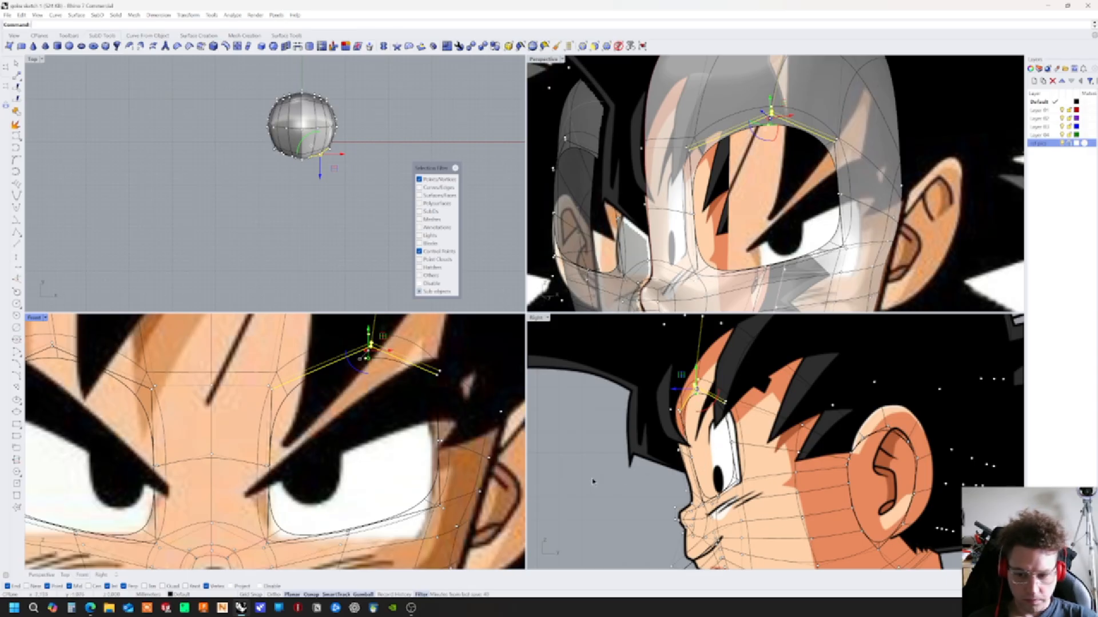
Select the control points midway along both eye openings' inner edges and move them back in the side view
{"action": "left_click", "coordinate": [690, 462]}
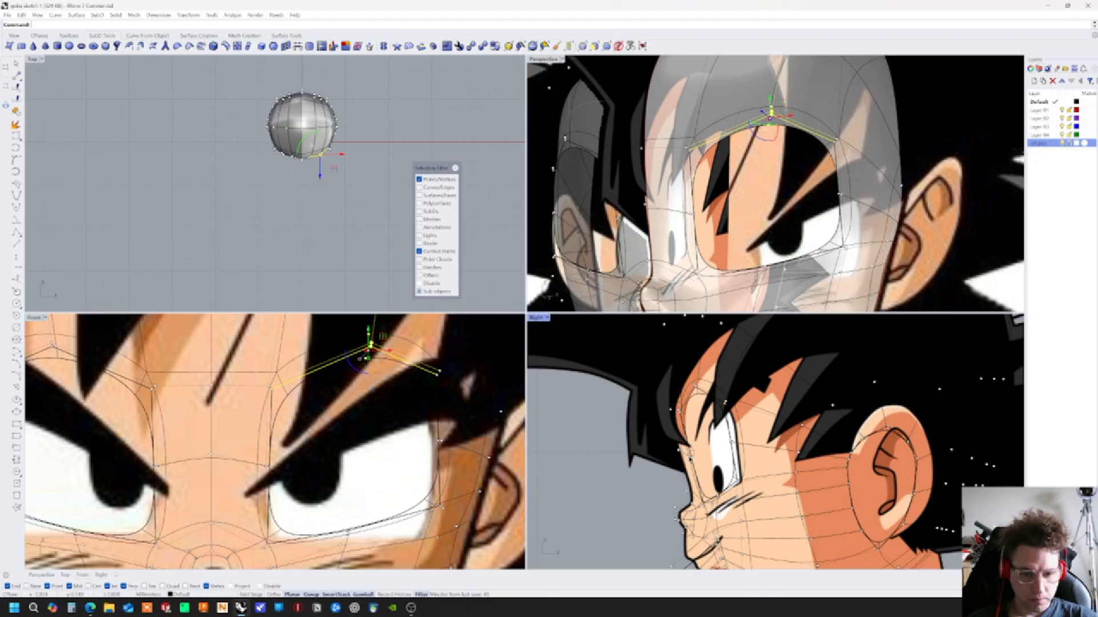
{"action": "left_click", "coordinate": [690, 463]}
{"action": "left_click_drag", "start_coordinate": [709, 459], "coordinate": [726, 457]}
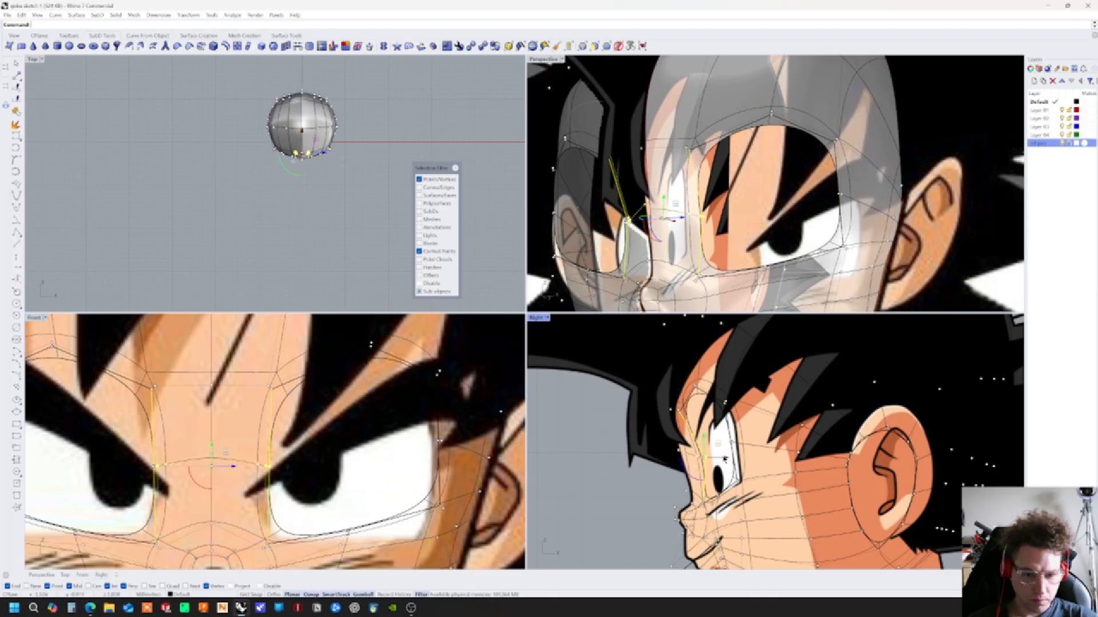
{"action": "scroll", "coordinate": [708, 508], "scroll_direction": "up", "scroll_amount": 5}
{"action": "left_click_drag", "start_coordinate": [692, 490], "coordinate": [730, 482]}
Move the upper inner corner and upper middle control points of both eye openings back to follow the side reference
{"action": "right_click_drag", "start_coordinate": [715, 430], "coordinate": [690, 459]}
{"action": "left_click", "coordinate": [656, 413]}
{"action": "left_click_drag", "start_coordinate": [675, 435], "coordinate": [748, 430]}
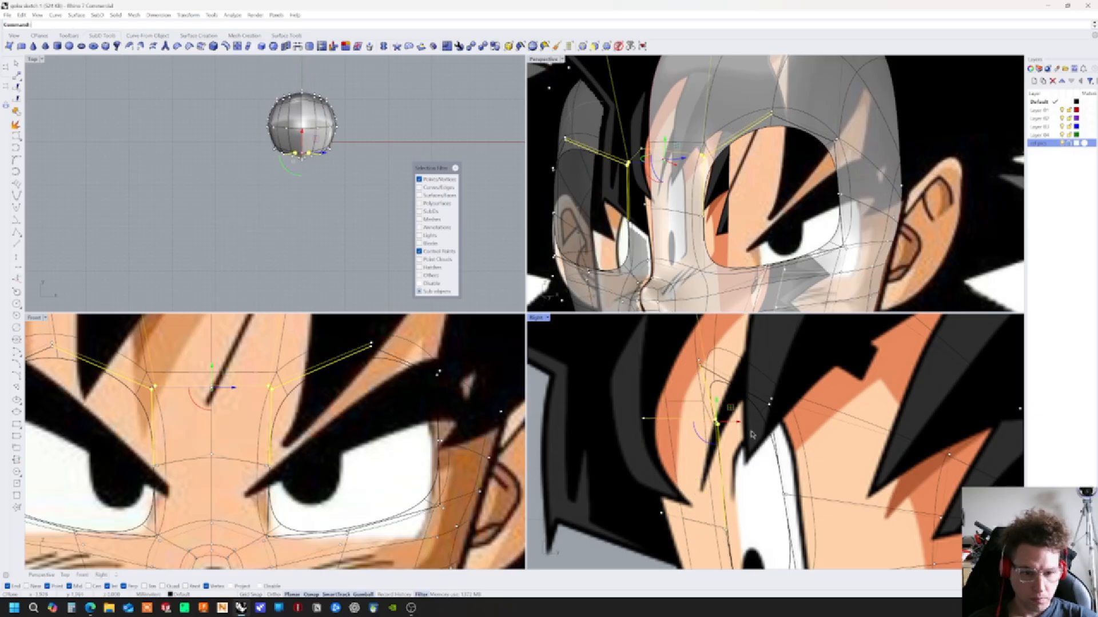
{"action": "right_click_drag", "start_coordinate": [749, 429], "coordinate": [748, 440]}
{"action": "left_click_drag", "start_coordinate": [695, 361], "coordinate": [767, 383]}
{"action": "right_click_drag", "start_coordinate": [767, 383], "coordinate": [727, 338]}
Adjust the upper, middle and lower control points on both eye openings' outer edges to match the eye outline in the side view
{"action": "left_click", "coordinate": [730, 378]}
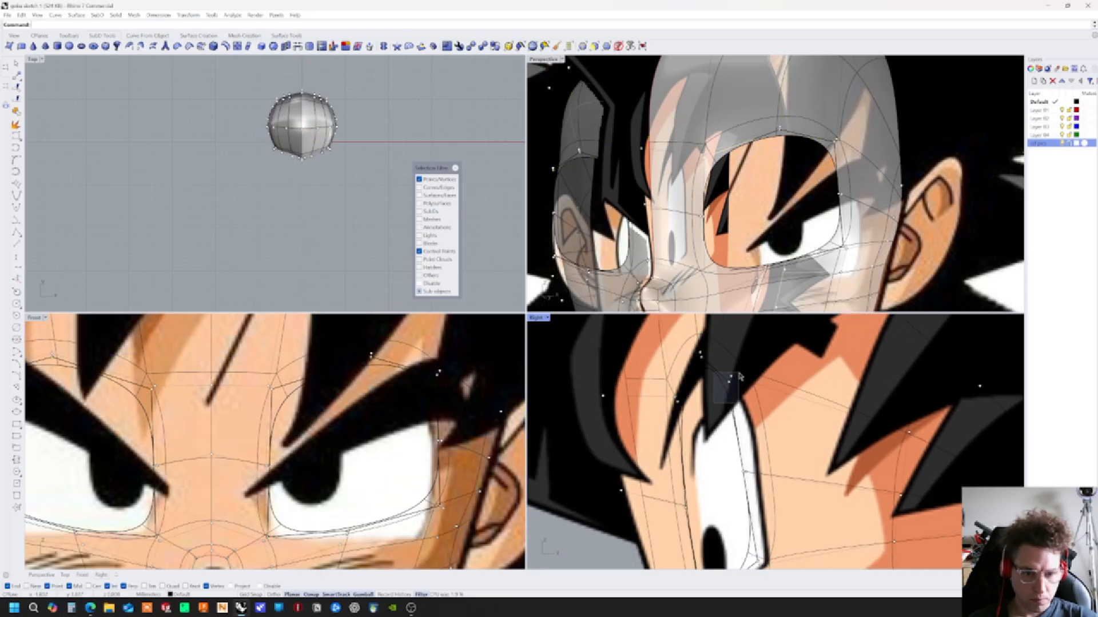
{"action": "left_click_drag", "start_coordinate": [753, 375], "coordinate": [755, 378]}
{"action": "right_click_drag", "start_coordinate": [724, 457], "coordinate": [697, 407]}
{"action": "left_click_drag", "start_coordinate": [698, 406], "coordinate": [732, 433]}
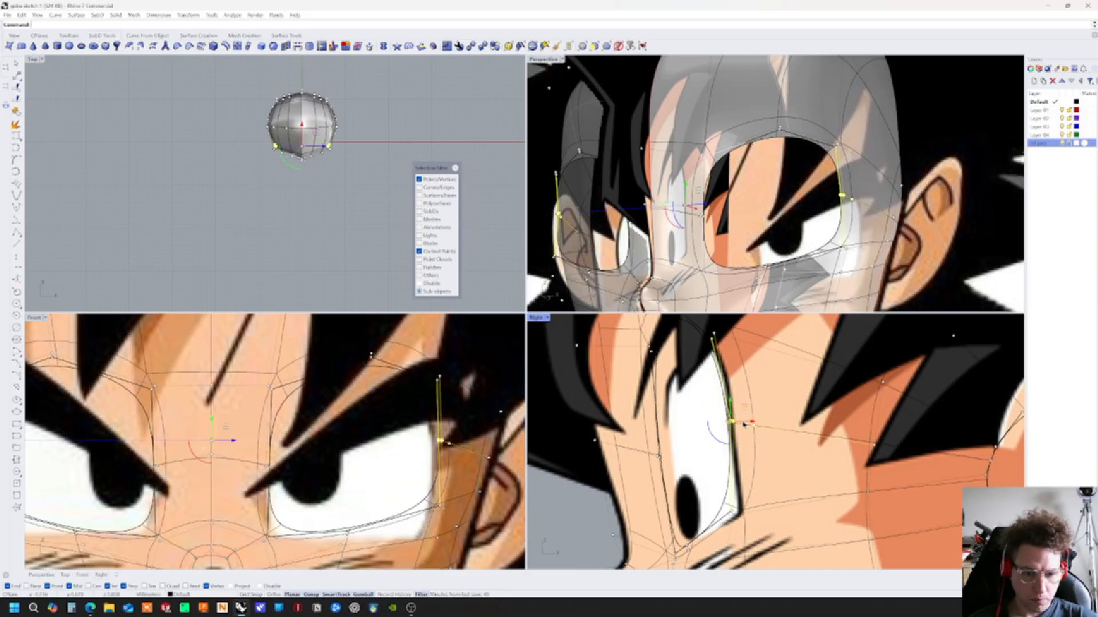
{"action": "left_click_drag", "start_coordinate": [715, 492], "coordinate": [762, 505]}
{"action": "right_click_drag", "start_coordinate": [684, 561], "coordinate": [699, 481]}
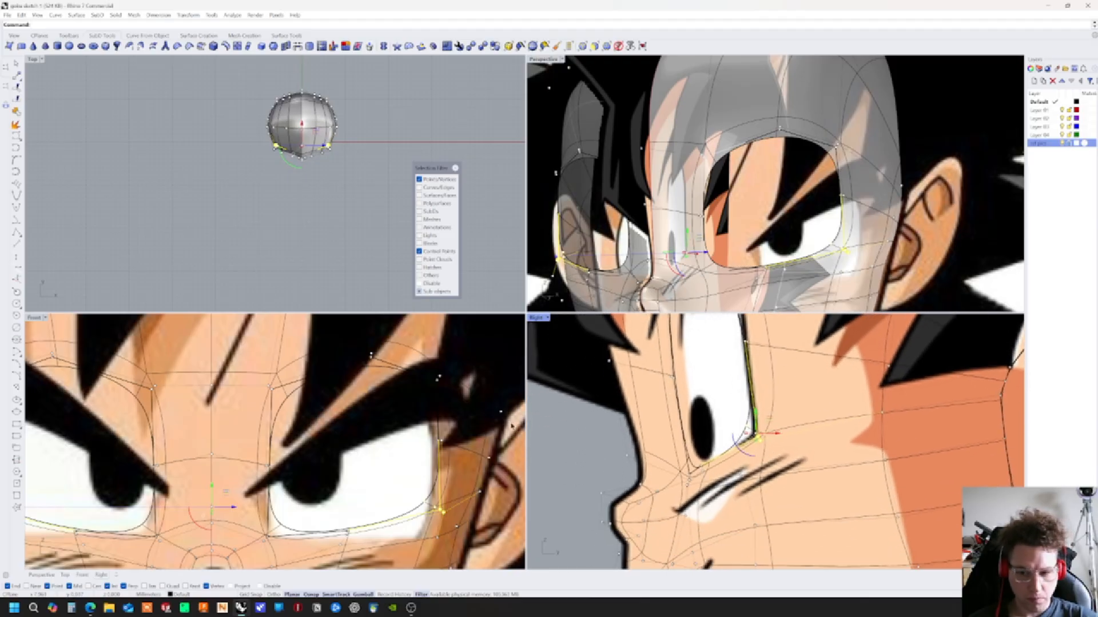
{"action": "right_click_drag", "start_coordinate": [467, 492], "coordinate": [414, 470]}
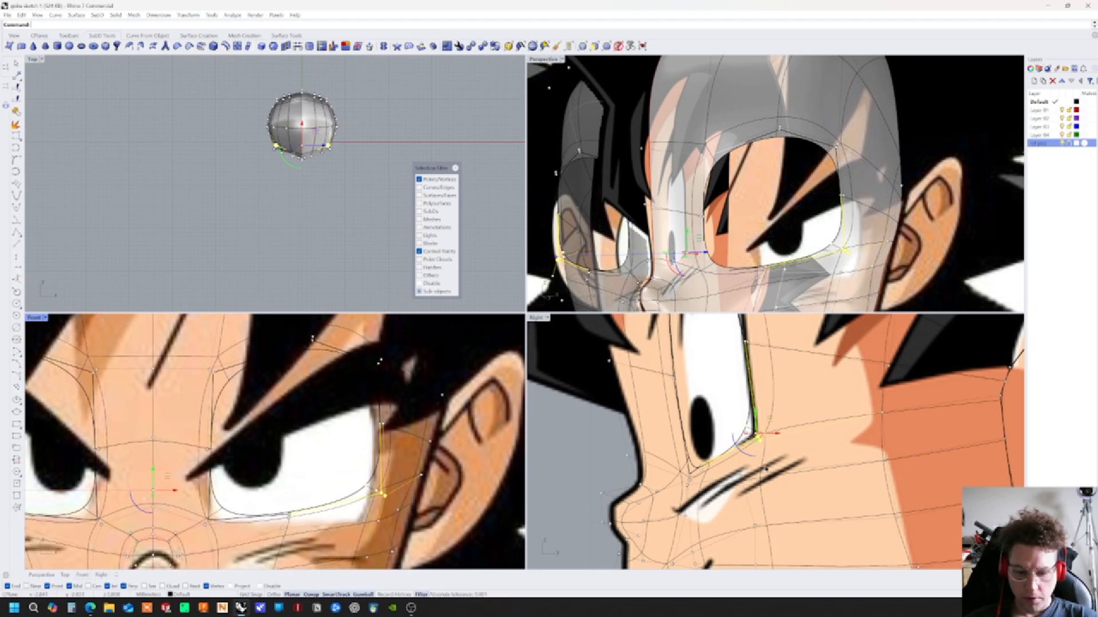
{"action": "right_click_drag", "start_coordinate": [757, 402], "coordinate": [751, 520]}
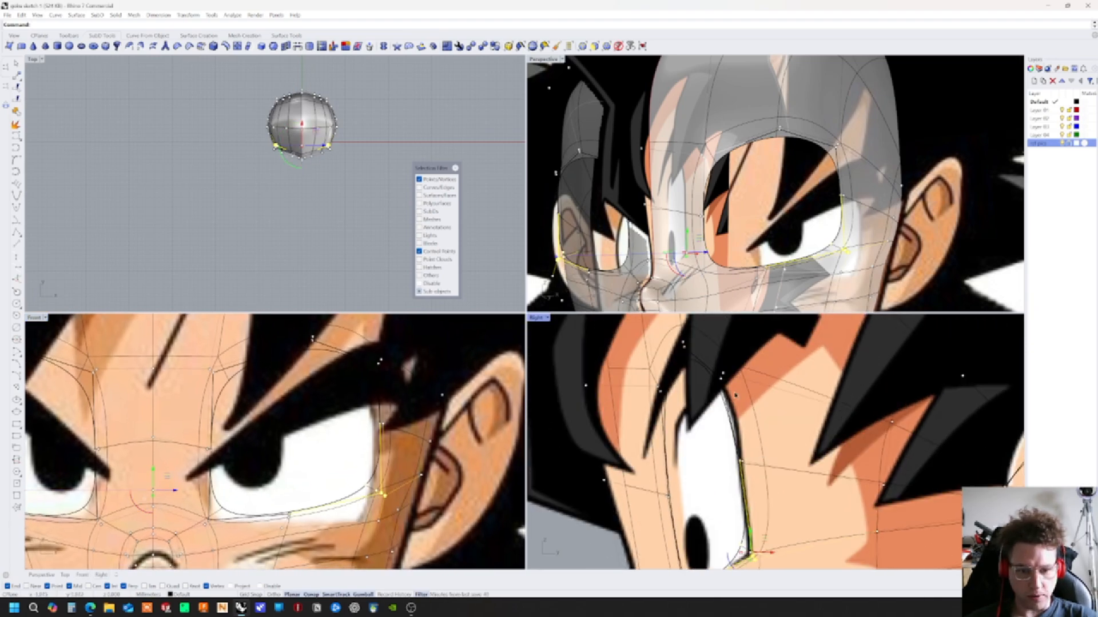
Move the upper inner and upper outer corner control points of the left eye opening towards its middle in the front view
{"action": "right_click_drag", "start_coordinate": [335, 373], "coordinate": [348, 442]}
{"action": "left_click", "coordinate": [326, 407]}
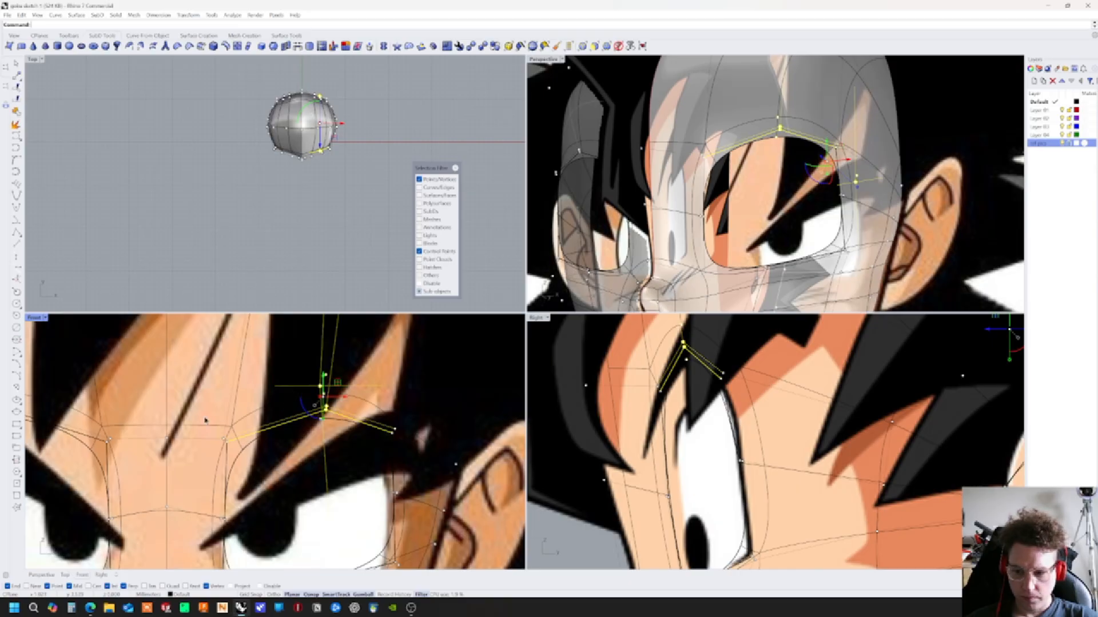
{"action": "left_click", "coordinate": [225, 441]}
{"action": "left_click_drag", "start_coordinate": [271, 439], "coordinate": [275, 440]}
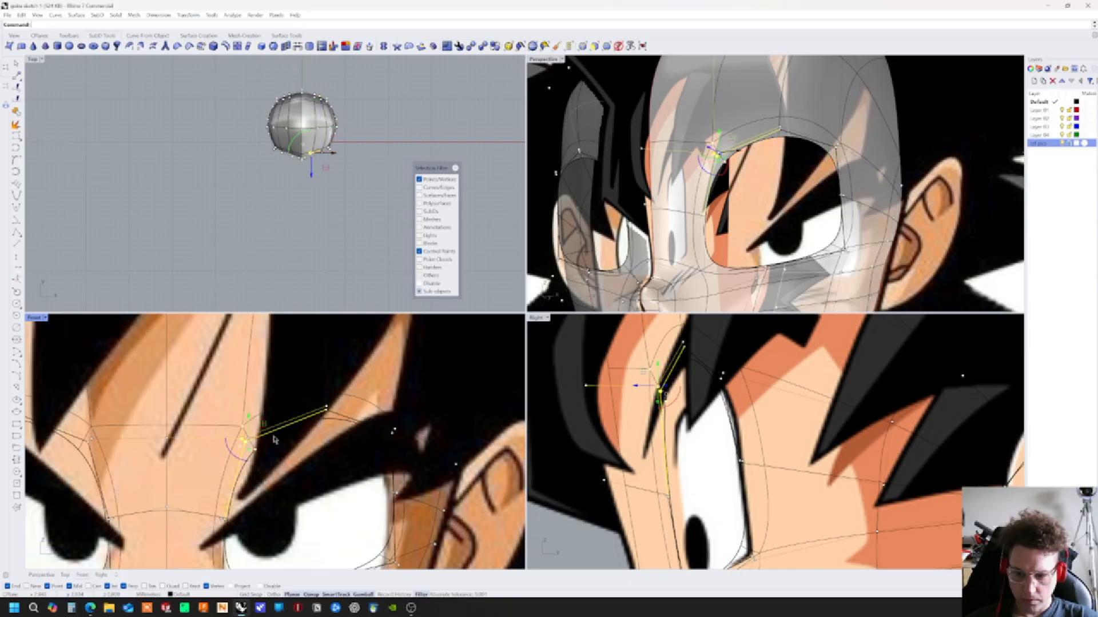
{"action": "left_click", "coordinate": [393, 429]}
{"action": "scroll", "coordinate": [415, 434], "scroll_direction": "down", "scroll_amount": 2}
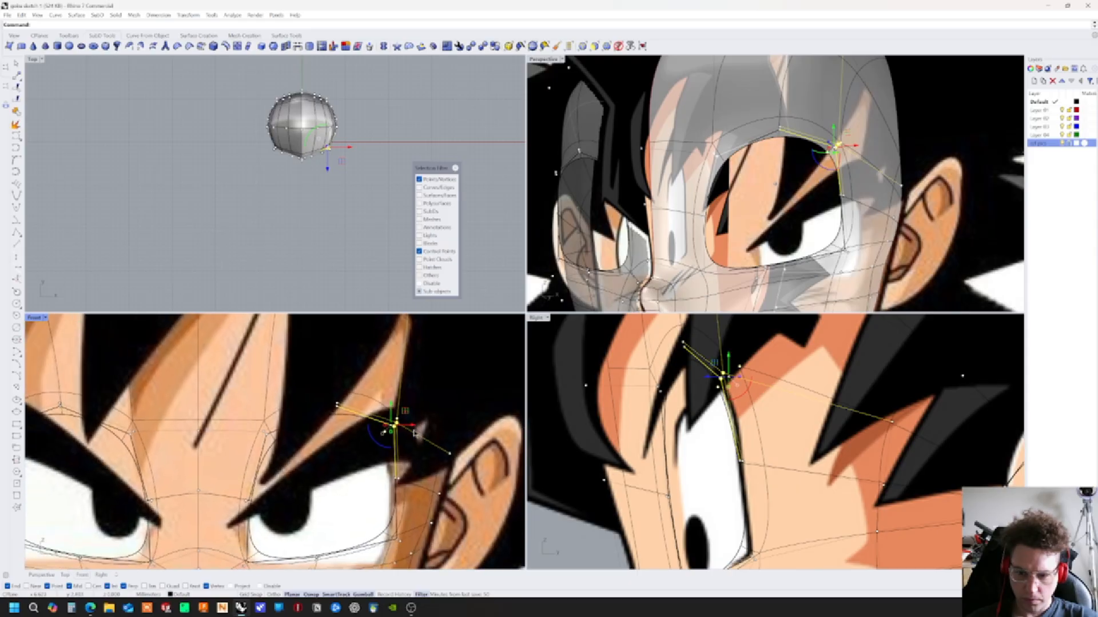
{"action": "left_click_drag", "start_coordinate": [413, 430], "coordinate": [388, 434]}
{"action": "right_click_drag", "start_coordinate": [406, 471], "coordinate": [383, 423]}
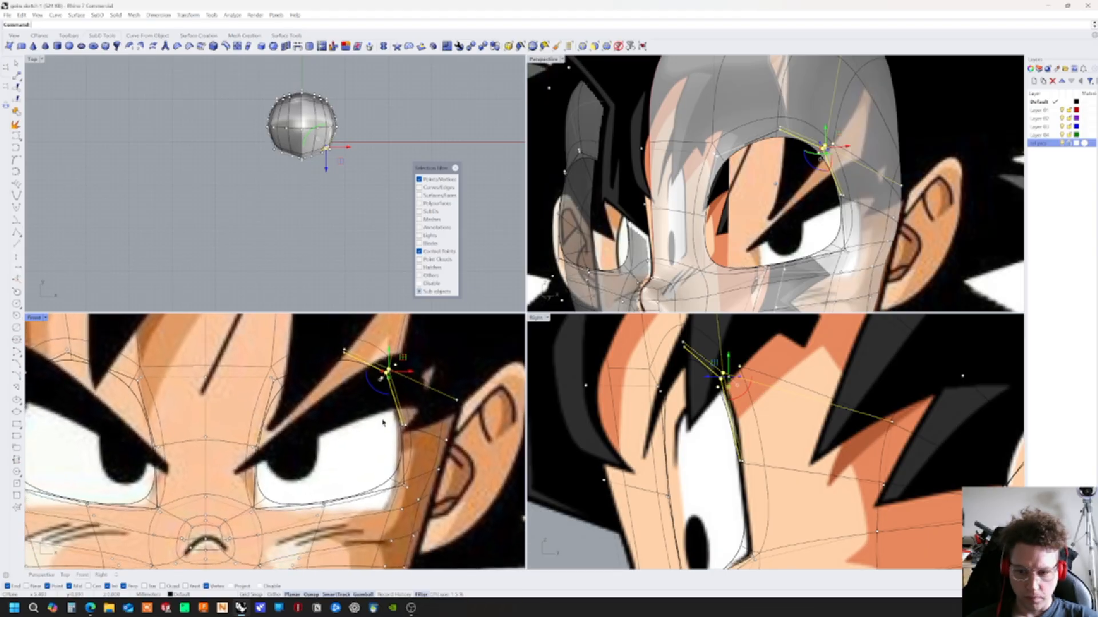
Deselect the eye control points and hide the front and side reference images so only the head model shows
{"action": "scroll", "coordinate": [383, 423], "scroll_direction": "down", "scroll_amount": 5}
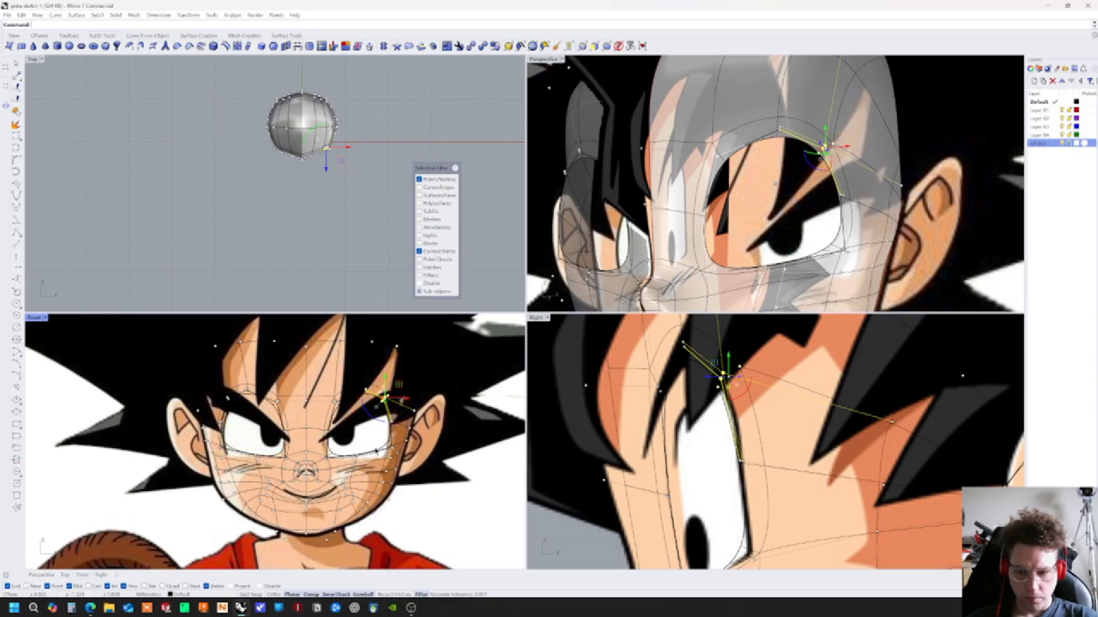
{"action": "scroll", "coordinate": [389, 456], "scroll_direction": "up", "scroll_amount": 4}
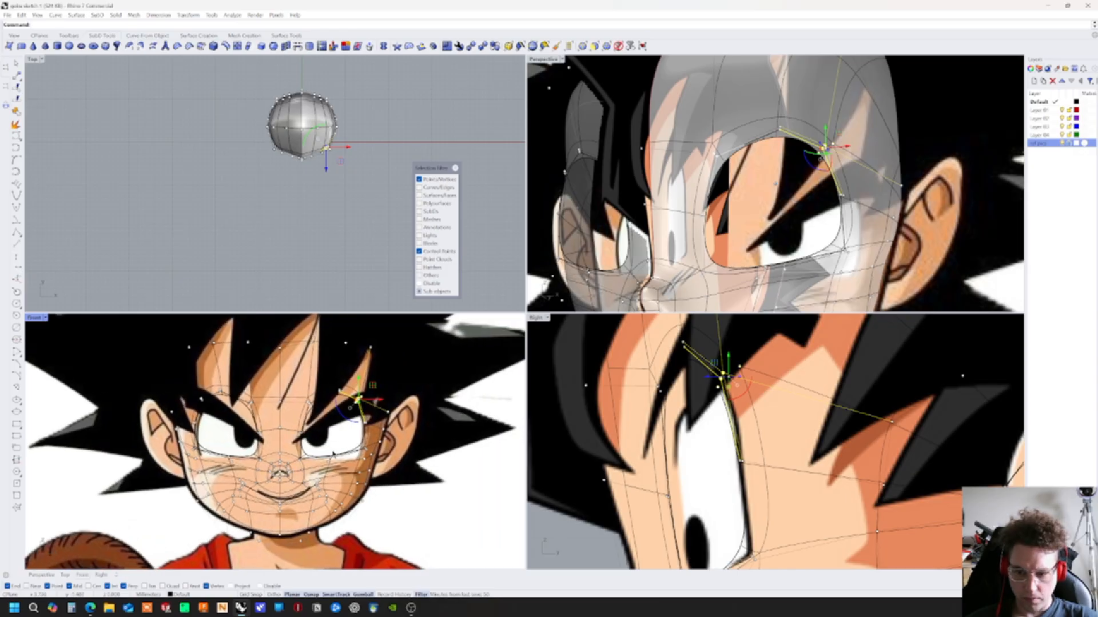
{"action": "scroll", "coordinate": [390, 457], "scroll_direction": "up", "scroll_amount": 3}
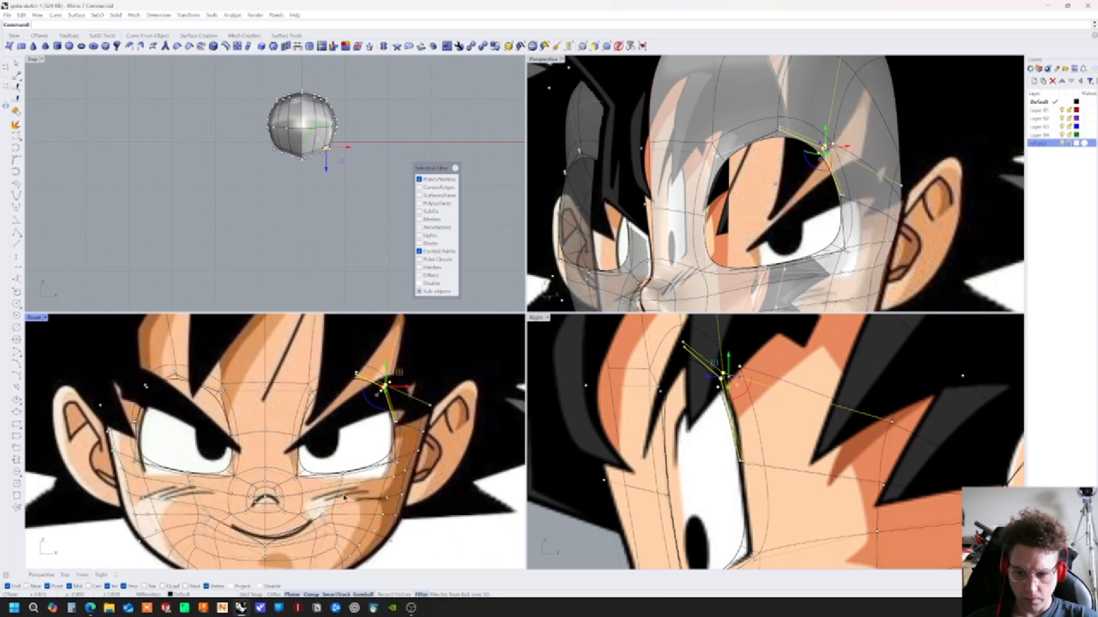
{"action": "right_click_drag", "start_coordinate": [252, 495], "coordinate": [230, 469]}
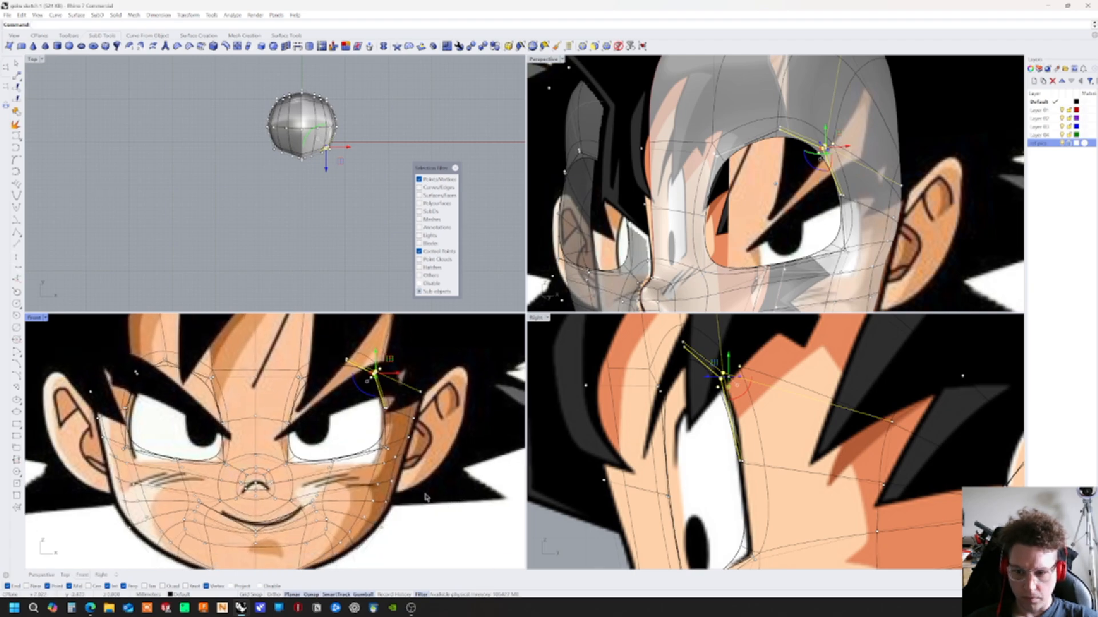
{"action": "scroll", "coordinate": [384, 497], "scroll_direction": "up", "scroll_amount": 3}
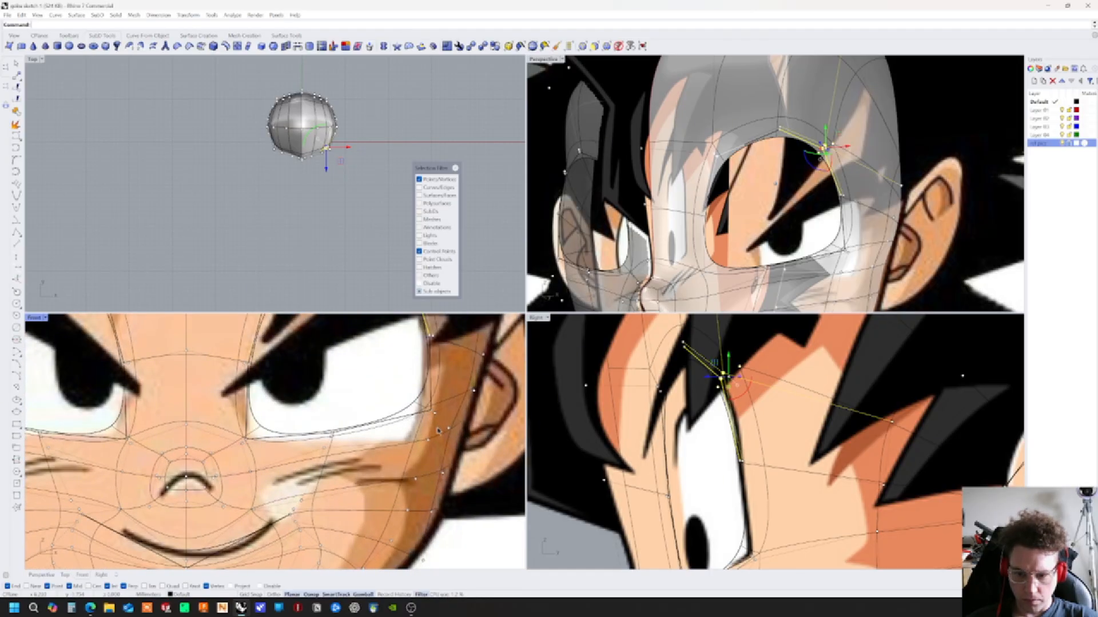
{"action": "right_click_drag", "start_coordinate": [410, 458], "coordinate": [393, 470]}
{"action": "left_click", "coordinate": [965, 245]}
{"action": "scroll", "coordinate": [963, 244], "scroll_direction": "down", "scroll_amount": 8}
{"action": "scroll", "coordinate": [963, 244], "scroll_direction": "down", "scroll_amount": 3}
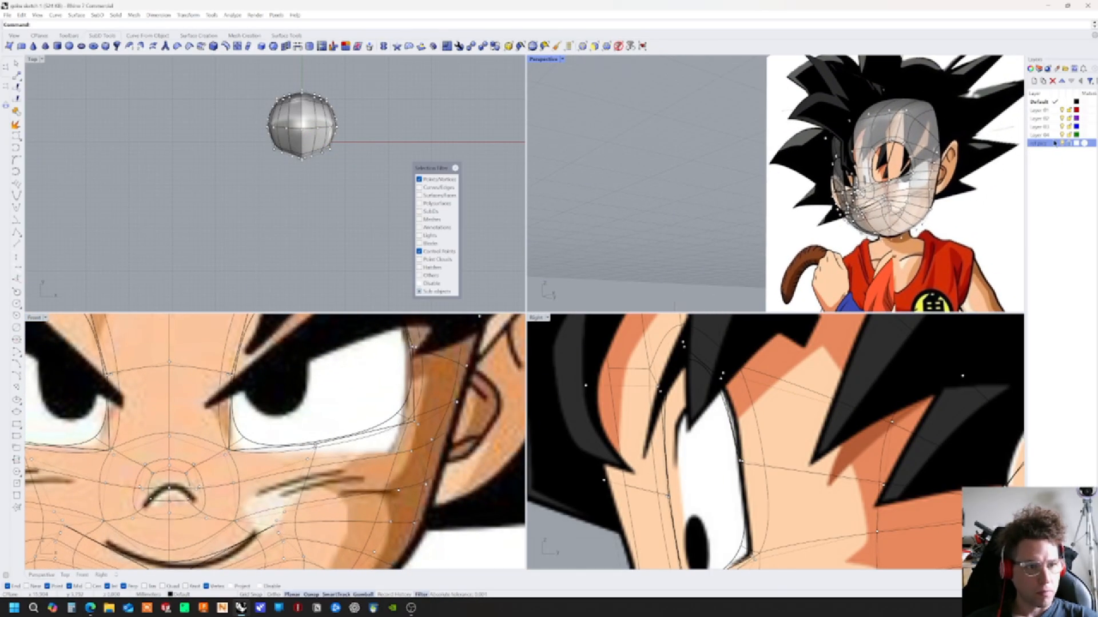
{"action": "left_click", "coordinate": [1062, 144]}
{"action": "scroll", "coordinate": [915, 223], "scroll_direction": "up", "scroll_amount": 10}
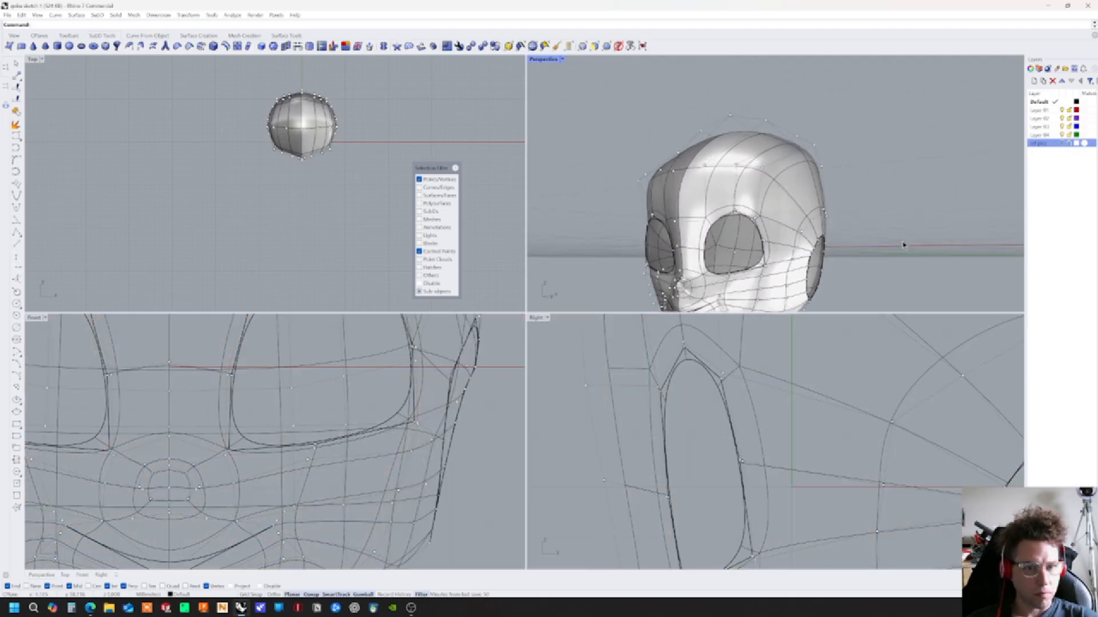
Select the forehead control point beside the centre line in the side view and raise it slightly
{"action": "right_click_drag", "start_coordinate": [888, 243], "coordinate": [608, 200]}
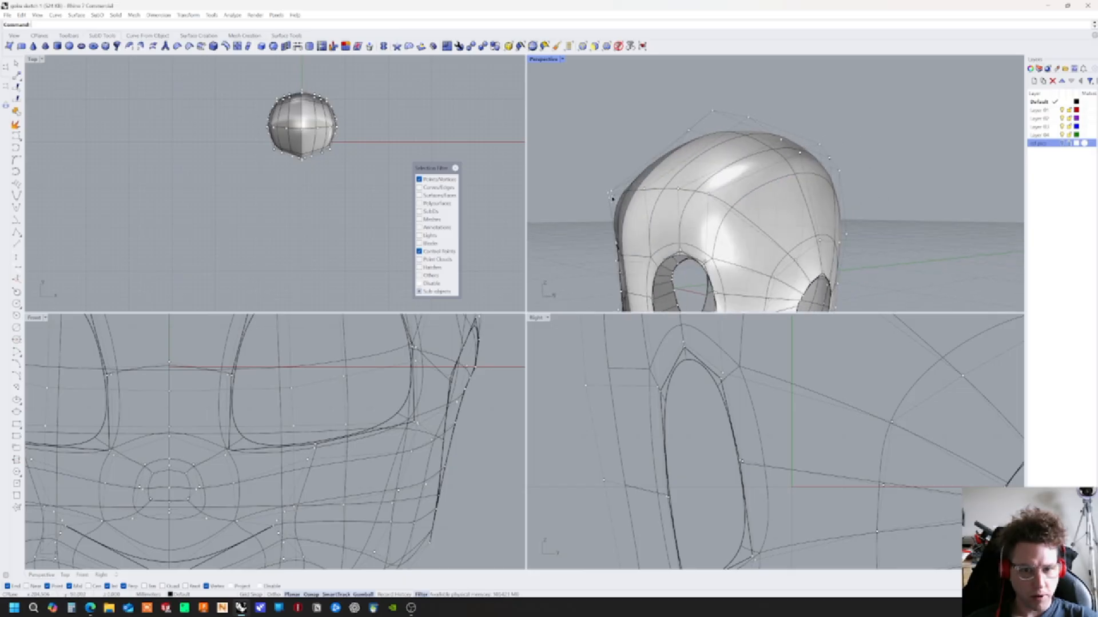
{"action": "left_click", "coordinate": [612, 198]}
{"action": "left_click", "coordinate": [559, 427]}
{"action": "scroll", "coordinate": [682, 459], "scroll_direction": "down", "scroll_amount": 5}
{"action": "right_click_drag", "start_coordinate": [718, 374], "coordinate": [725, 455]}
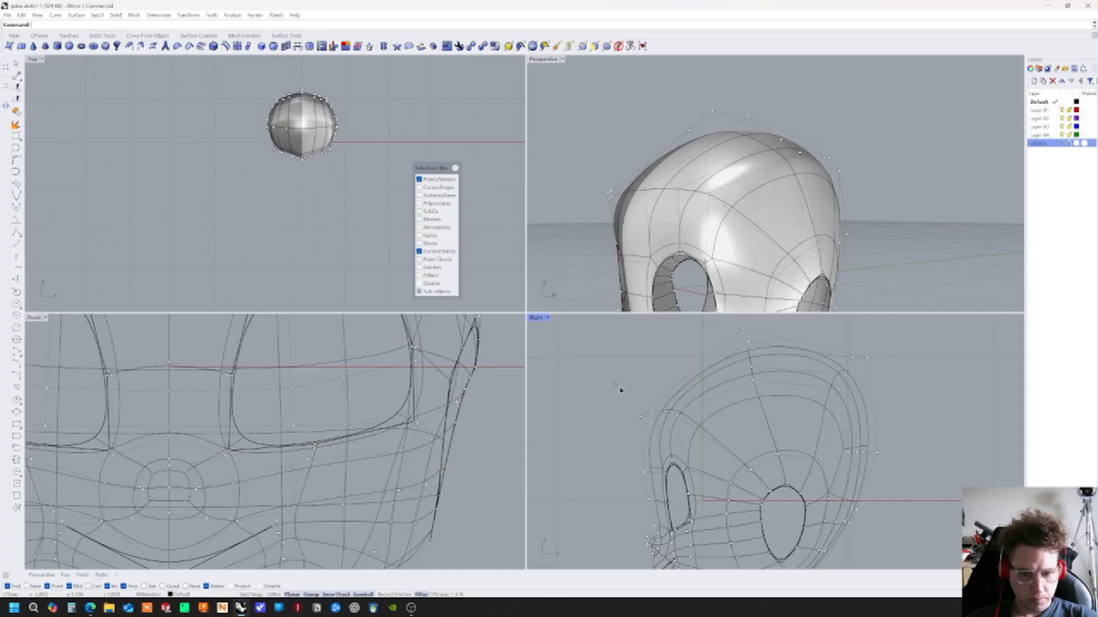
{"action": "left_click_drag", "start_coordinate": [643, 428], "coordinate": [656, 391]}
{"action": "scroll", "coordinate": [657, 425], "scroll_direction": "up", "scroll_amount": 4}
{"action": "left_click", "coordinate": [601, 437]}
{"action": "left_click", "coordinate": [655, 405]}
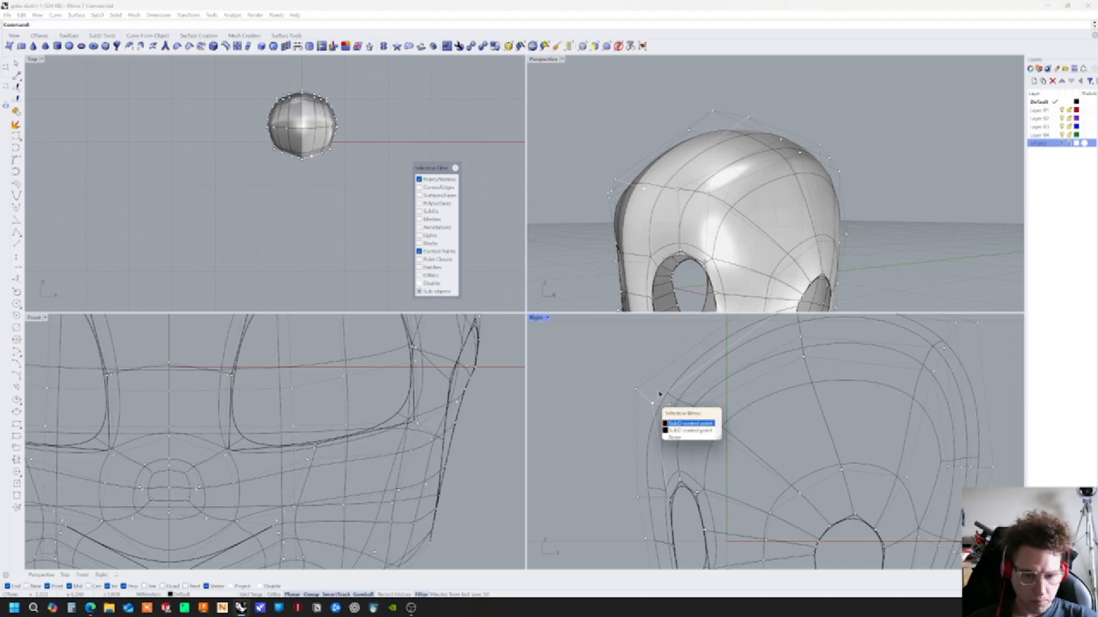
{"action": "left_click", "coordinate": [672, 423]}
{"action": "left_click_drag", "start_coordinate": [672, 377], "coordinate": [668, 377]}
Raise the forehead control point above the left eye and the forehead control point on the centre line
{"action": "left_click", "coordinate": [672, 406]}
{"action": "left_click", "coordinate": [688, 424]}
{"action": "left_click_drag", "start_coordinate": [683, 394], "coordinate": [682, 388]}
{"action": "scroll", "coordinate": [471, 494], "scroll_direction": "down", "scroll_amount": 5}
{"action": "scroll", "coordinate": [471, 495], "scroll_direction": "up", "scroll_amount": 5}
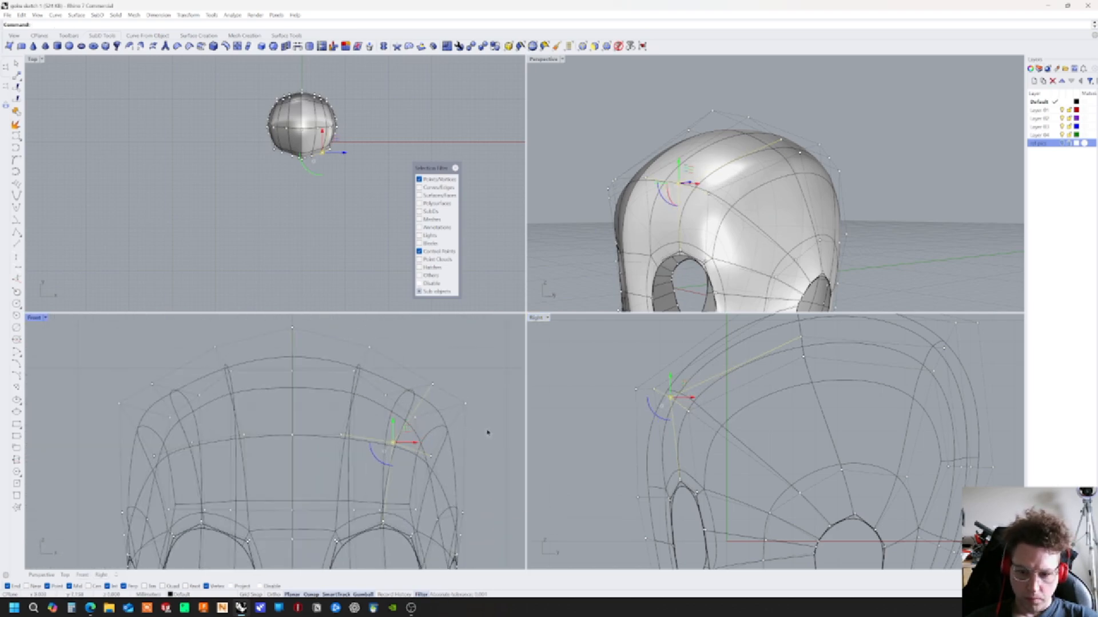
{"action": "left_click", "coordinate": [295, 437]}
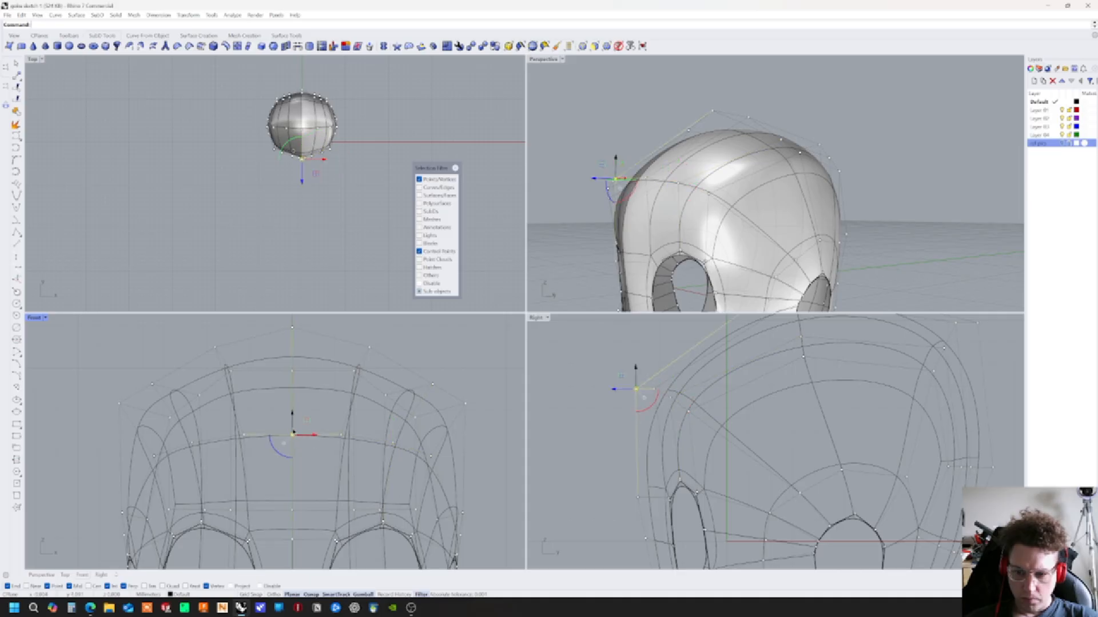
{"action": "left_click_drag", "start_coordinate": [292, 416], "coordinate": [311, 413]}
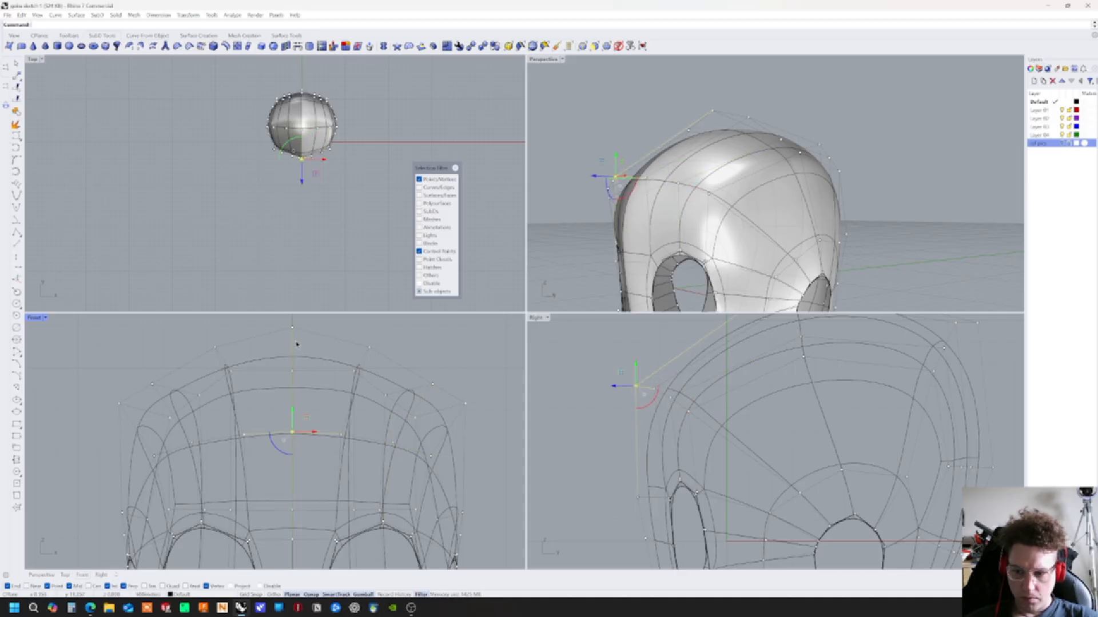
Move both upper side control points of the skull up and outward, and lower the middle and rear control points below them
{"action": "left_click", "coordinate": [152, 385]}
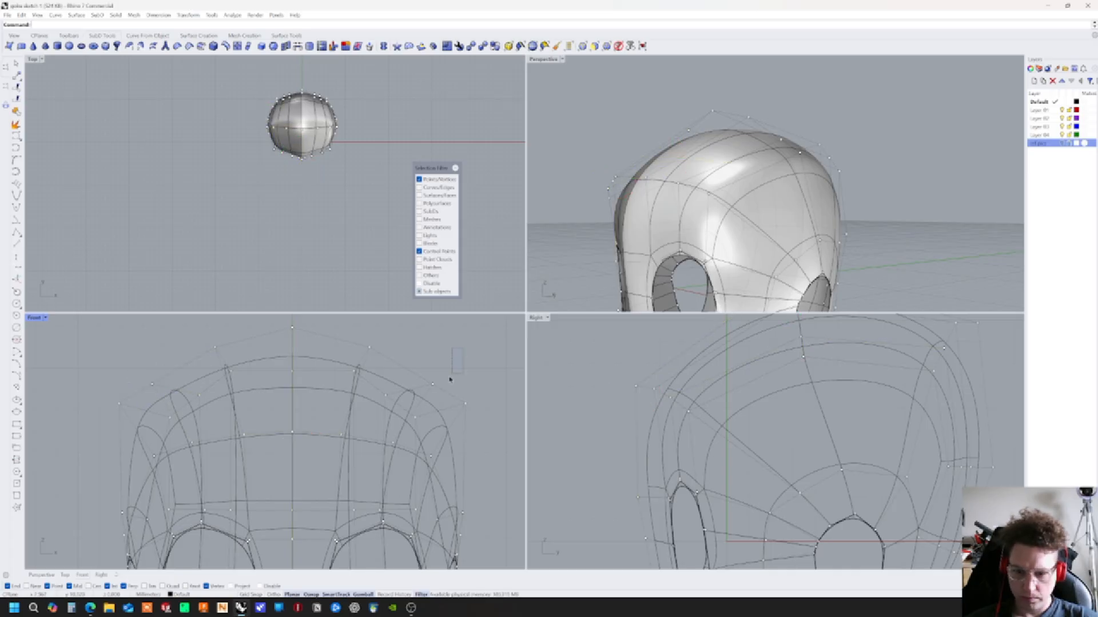
{"action": "left_click", "coordinate": [433, 384]}
{"action": "left_click_drag", "start_coordinate": [453, 365], "coordinate": [457, 363]}
{"action": "left_click_drag", "start_coordinate": [499, 387], "coordinate": [466, 426]}
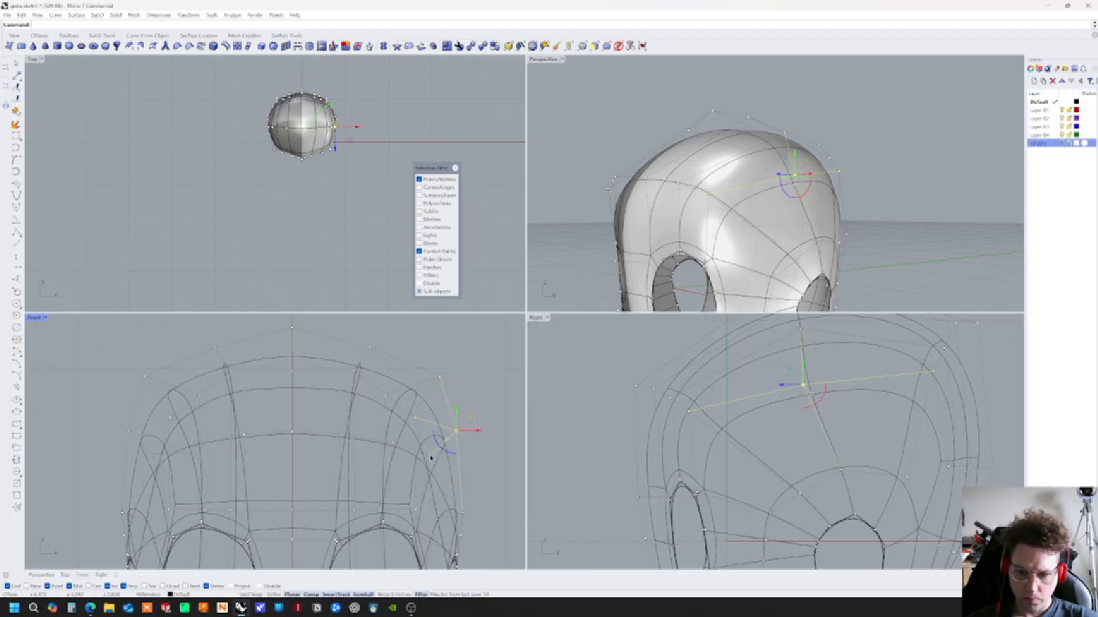
{"action": "left_click", "coordinate": [417, 419]}
{"action": "left_click_drag", "start_coordinate": [431, 407], "coordinate": [438, 419]}
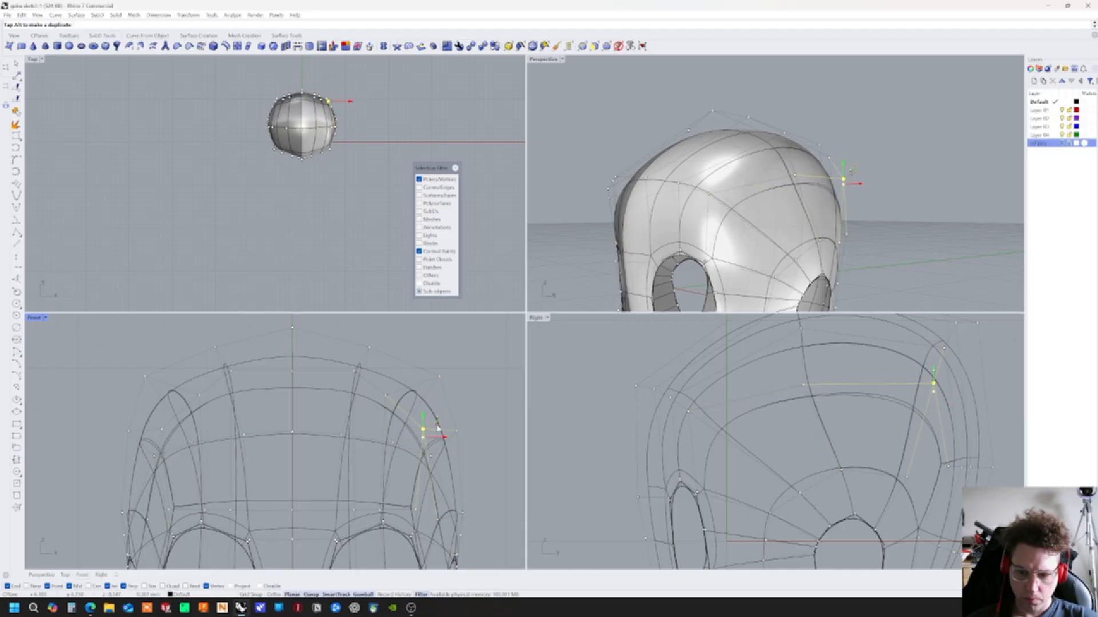
Select the left temple control point beside the forehead and move it slightly outward and down to round the temple
{"action": "left_click", "coordinate": [431, 457]}
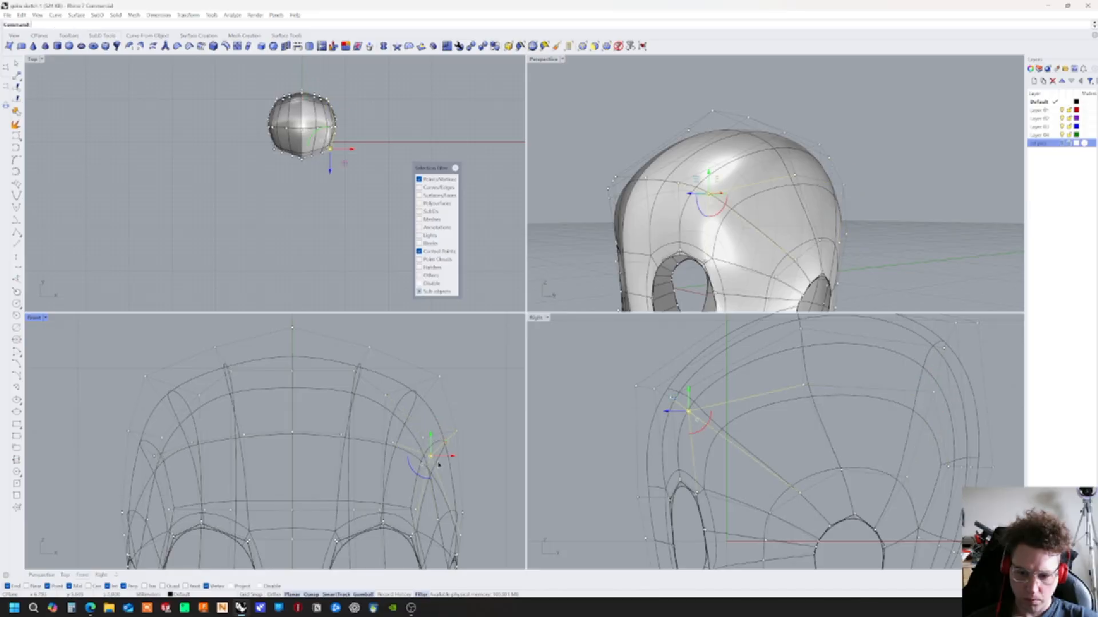
{"action": "left_click", "coordinate": [463, 438]}
{"action": "left_click", "coordinate": [424, 438]}
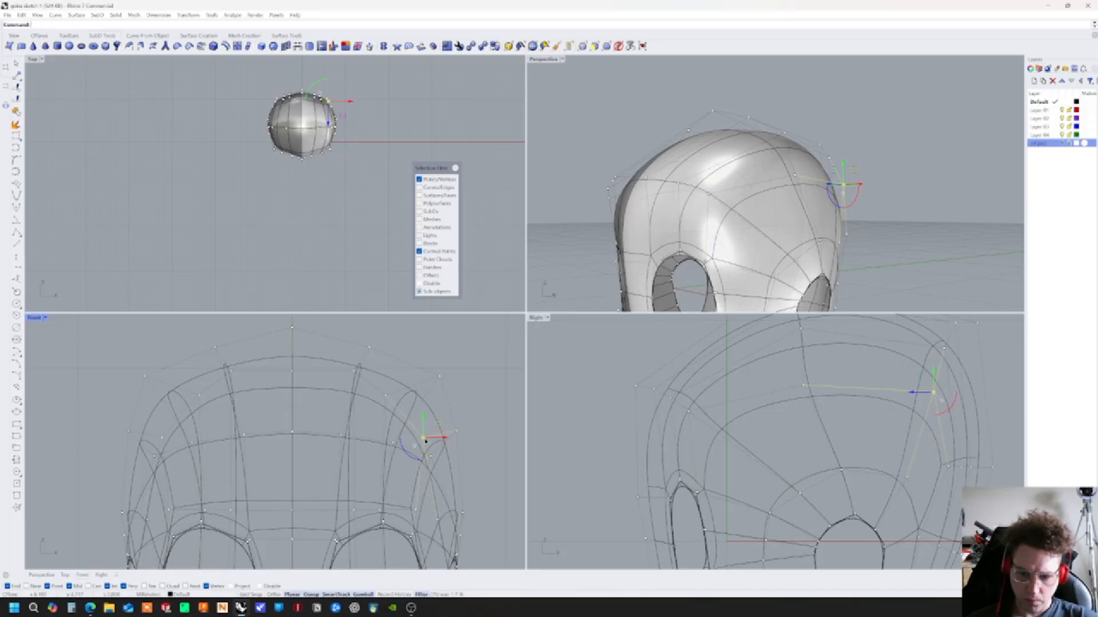
{"action": "right_click_drag", "start_coordinate": [789, 242], "coordinate": [778, 217]}
{"action": "left_click", "coordinate": [756, 191]}
{"action": "right_click_drag", "start_coordinate": [479, 442], "coordinate": [470, 413]}
{"action": "left_click_drag", "start_coordinate": [437, 417], "coordinate": [449, 424]}
{"action": "right_click_drag", "start_coordinate": [738, 267], "coordinate": [646, 260]}
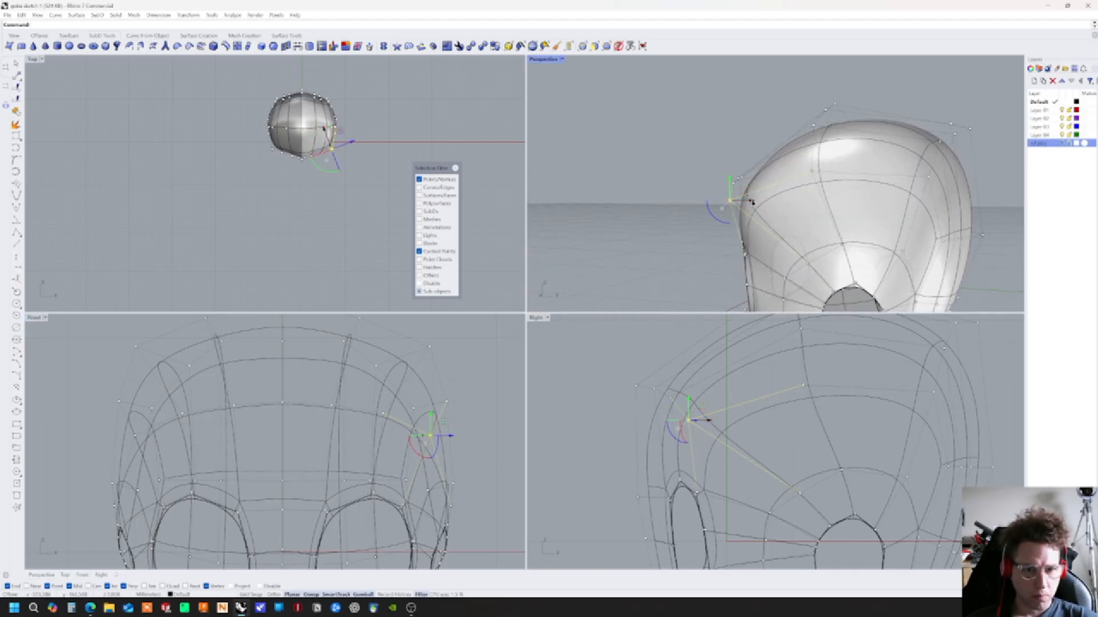
Pull the control point on the left side of the head above the ear outward to widen the skull
{"action": "right_click_drag", "start_coordinate": [751, 202], "coordinate": [808, 265]}
{"action": "left_click", "coordinate": [811, 175]}
{"action": "right_click_drag", "start_coordinate": [811, 175], "coordinate": [818, 201]}
{"action": "left_click_drag", "start_coordinate": [810, 176], "coordinate": [812, 179]}
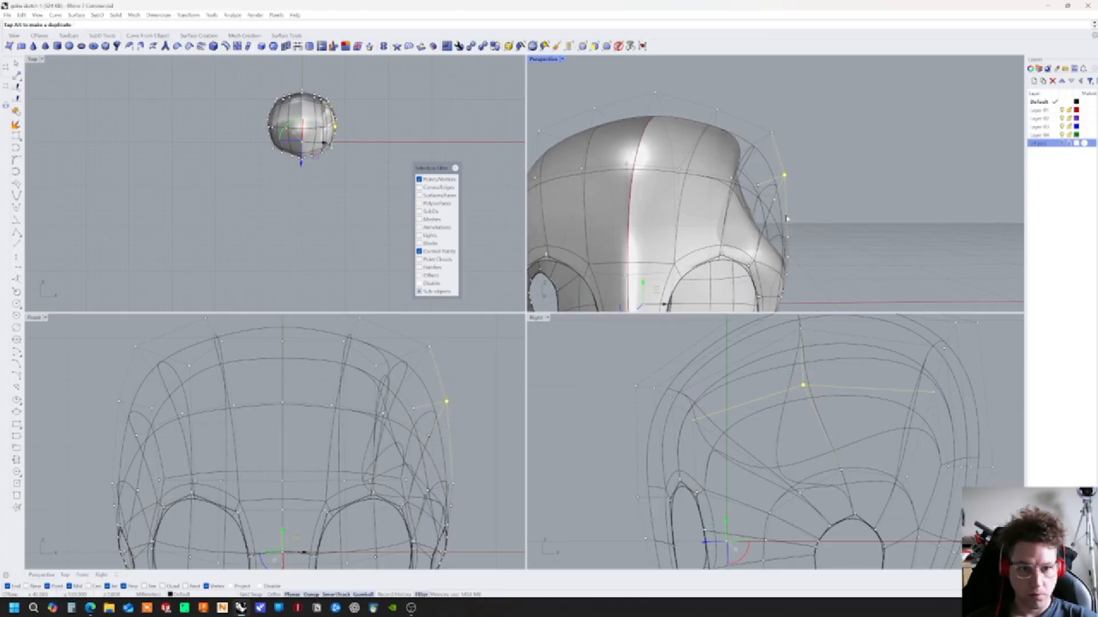
{"action": "right_click_drag", "start_coordinate": [825, 196], "coordinate": [865, 192]}
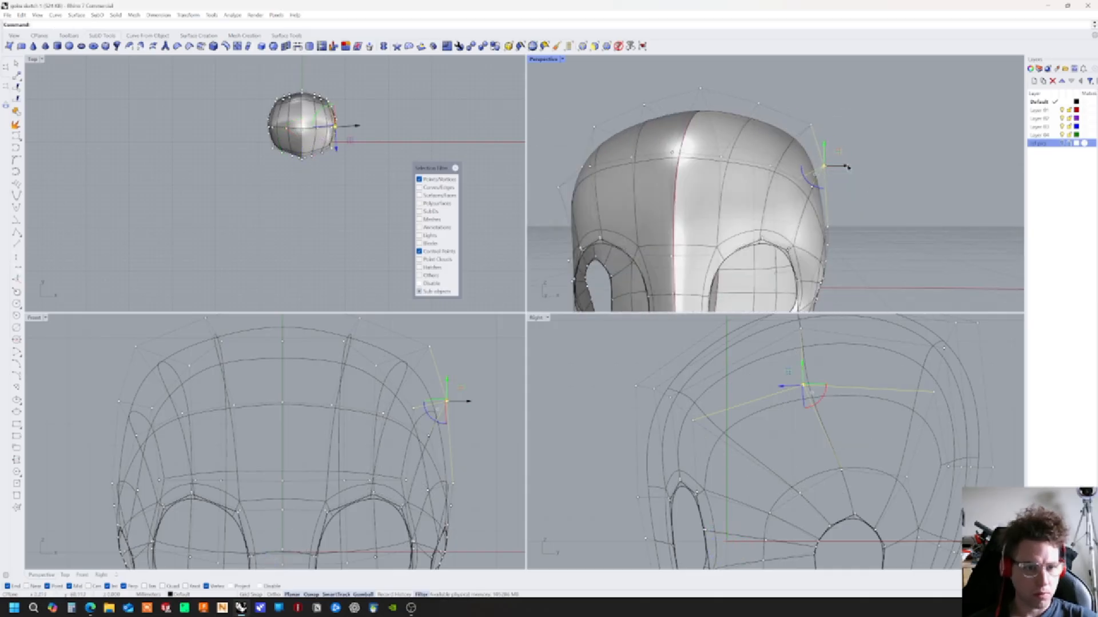
{"action": "left_click_drag", "start_coordinate": [846, 167], "coordinate": [855, 169]}
Move the left temple control point back along the side of the head to smooth the brow's transition
{"action": "right_click_drag", "start_coordinate": [882, 218], "coordinate": [863, 261]}
{"action": "left_click", "coordinate": [762, 116]}
{"action": "right_click_drag", "start_coordinate": [761, 116], "coordinate": [722, 131]}
{"action": "left_click_drag", "start_coordinate": [742, 130], "coordinate": [758, 135], "text": "ctrl"}
Try to raise the upper middle control point of the left eye opening on its own
{"action": "right_click_drag", "start_coordinate": [761, 136], "coordinate": [710, 146]}
{"action": "left_click", "coordinate": [705, 142]}
{"action": "scroll", "coordinate": [706, 142], "scroll_direction": "up", "scroll_amount": 3}
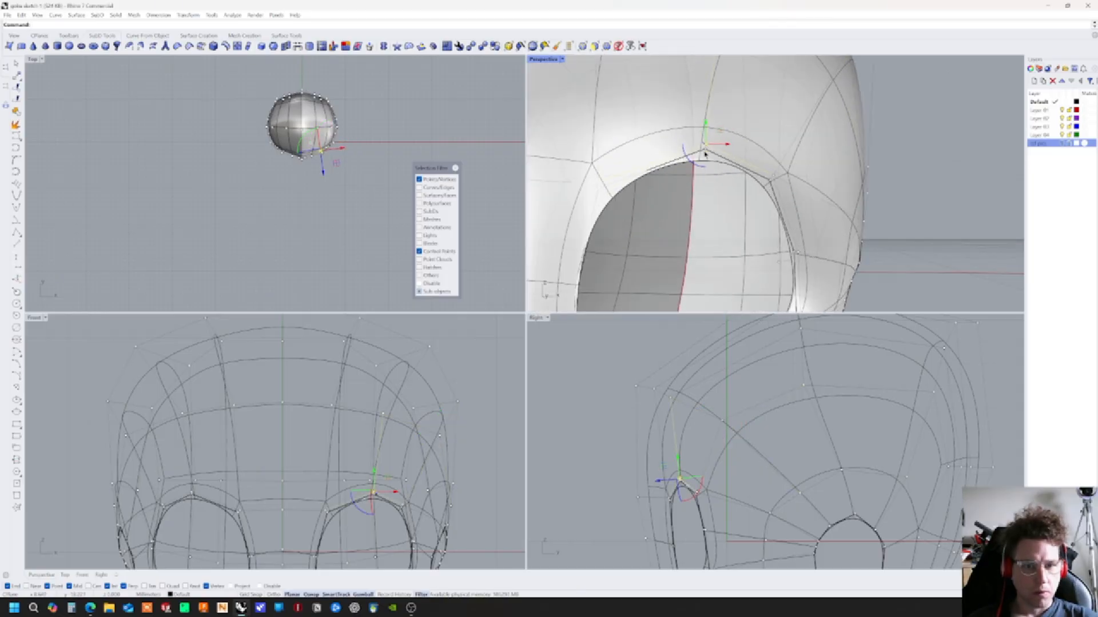
{"action": "scroll", "coordinate": [707, 150], "scroll_direction": "down", "scroll_amount": 4}
{"action": "left_click_drag", "start_coordinate": [706, 124], "coordinate": [705, 107]}
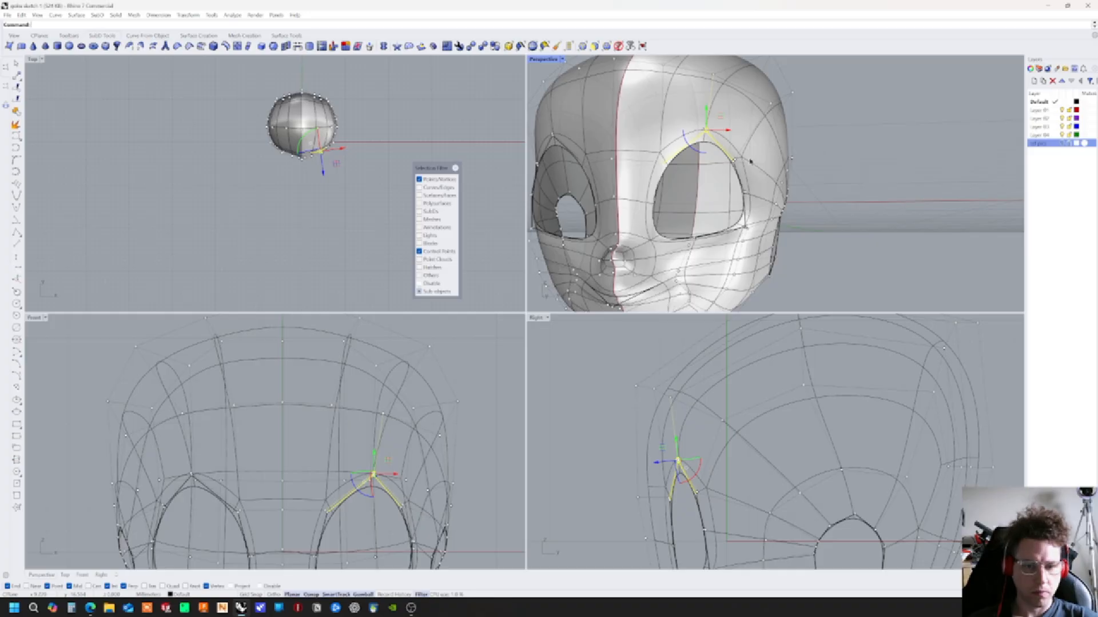
{"action": "key", "text": "ctrl+z"}
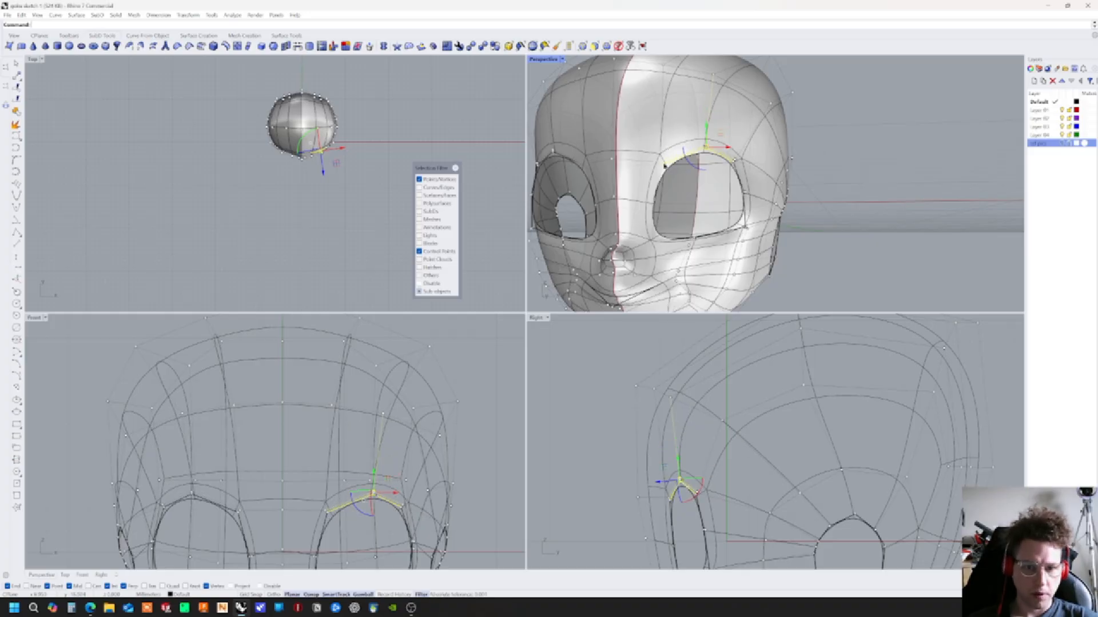
Select the control points along the left eye opening's upper edge and raise them together to heighten the opening
{"action": "left_click", "coordinate": [700, 185]}
{"action": "right_click_drag", "start_coordinate": [707, 200], "coordinate": [795, 185]}
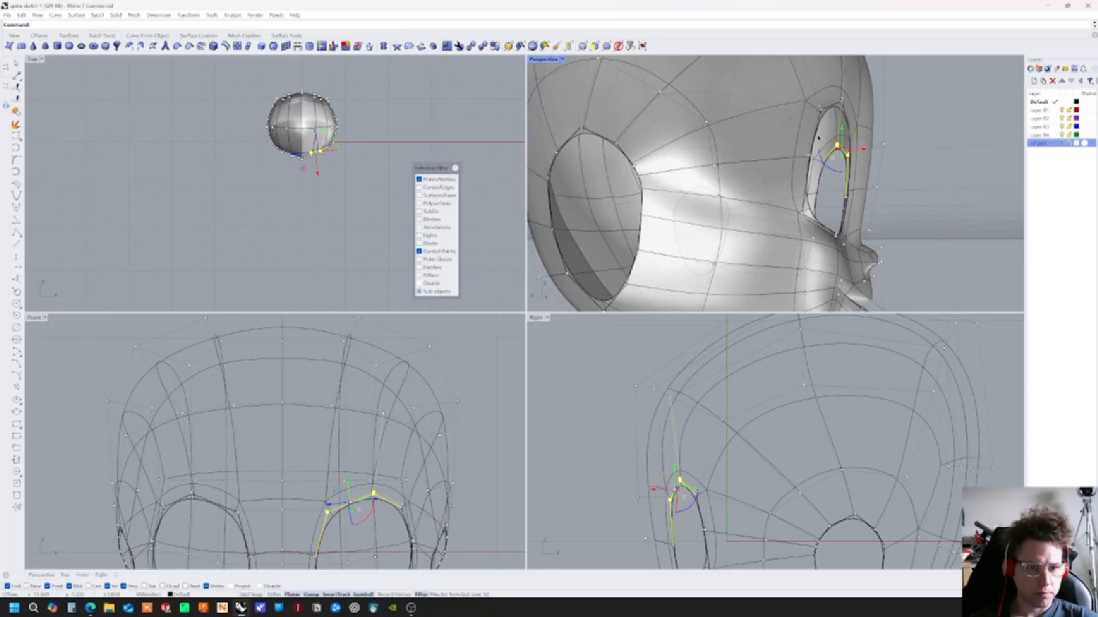
{"action": "key", "text": "Escape"}
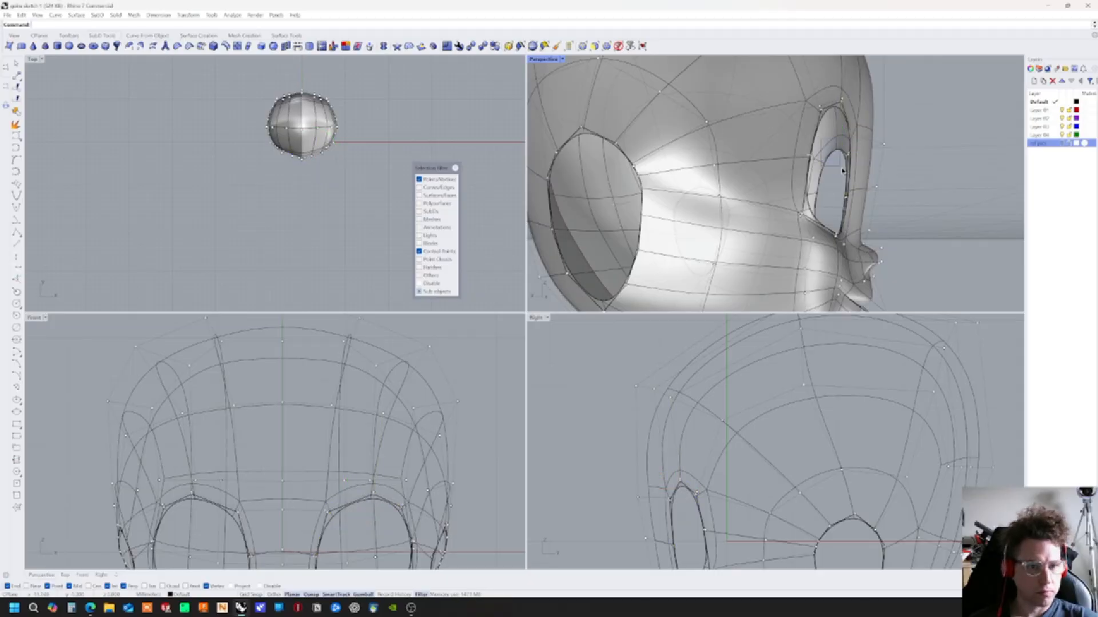
{"action": "key", "text": "ctrl+z"}
{"action": "right_click_drag", "start_coordinate": [800, 189], "coordinate": [721, 269]}
{"action": "right_click_drag", "start_coordinate": [855, 205], "coordinate": [704, 173]}
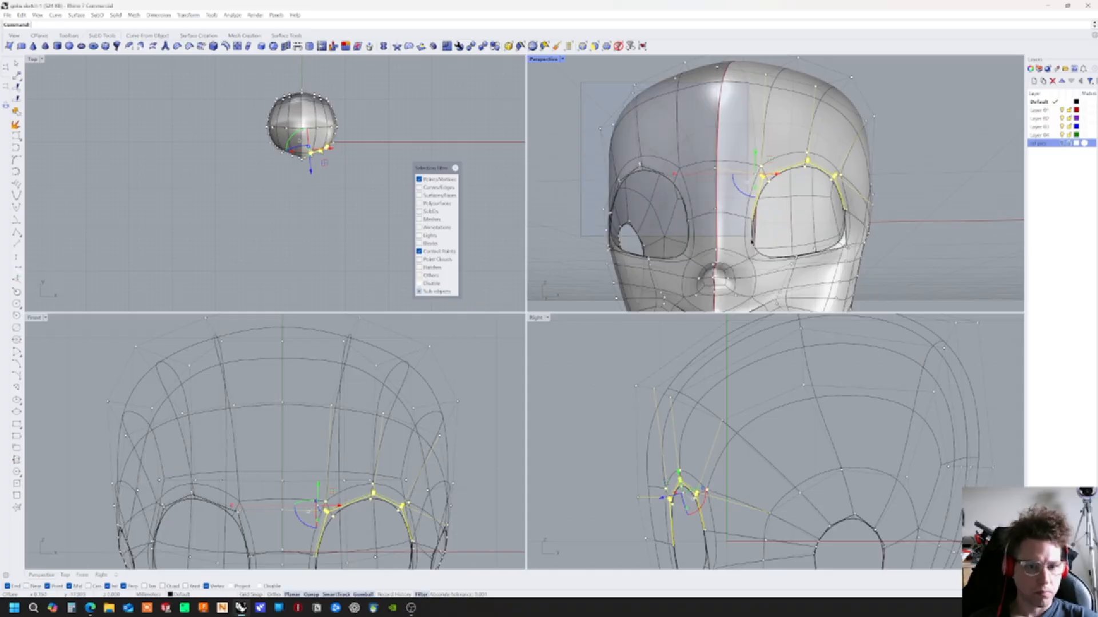
{"action": "left_click_drag", "start_coordinate": [753, 257], "coordinate": [753, 260], "text": "ctrl"}
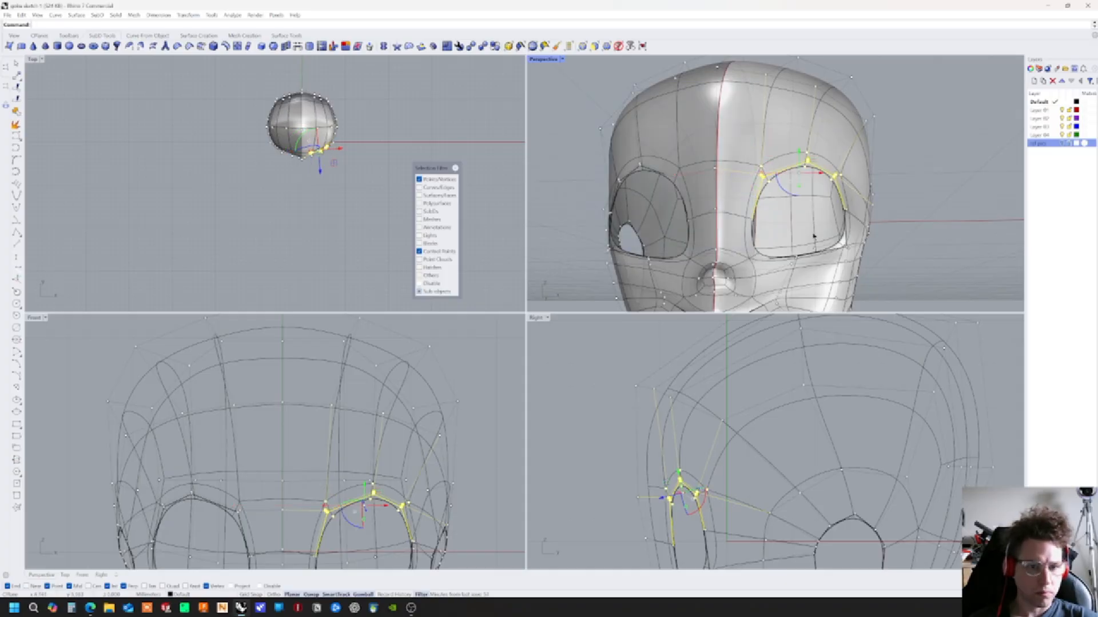
{"action": "right_click_drag", "start_coordinate": [823, 212], "coordinate": [729, 219]}
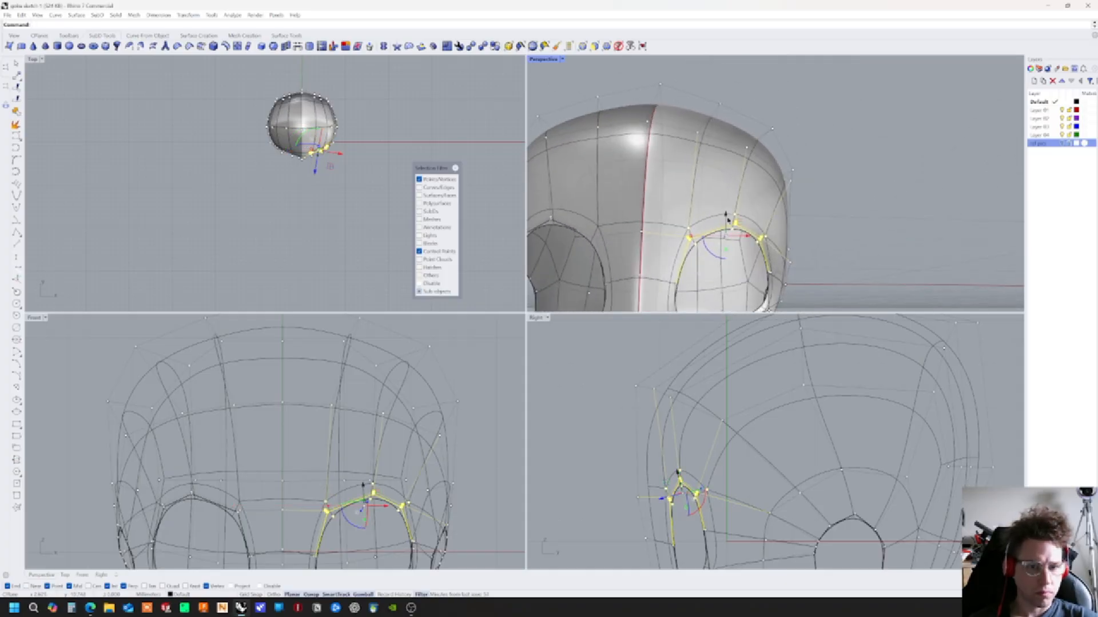
{"action": "left_click_drag", "start_coordinate": [727, 219], "coordinate": [727, 206]}
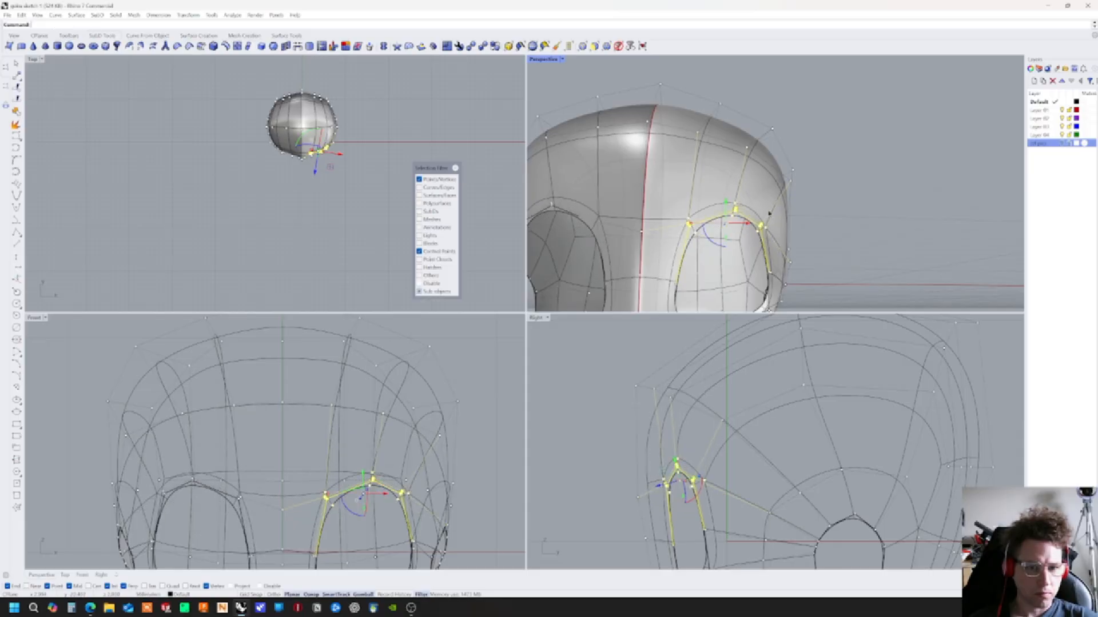
{"action": "right_click_drag", "start_coordinate": [794, 219], "coordinate": [736, 165], "text": "shift"}
{"action": "scroll", "coordinate": [735, 166], "scroll_direction": "down", "scroll_amount": 5}
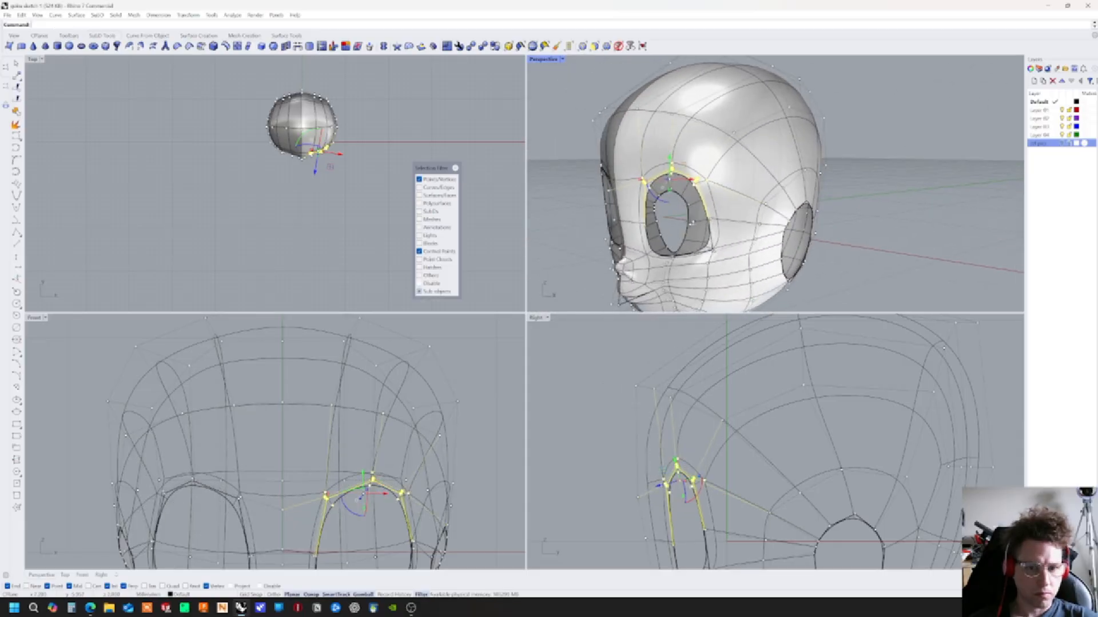
Undo the last raise of the left eye opening's upper control points and clear the selection
{"action": "right_click_drag", "start_coordinate": [689, 217], "coordinate": [765, 162]}
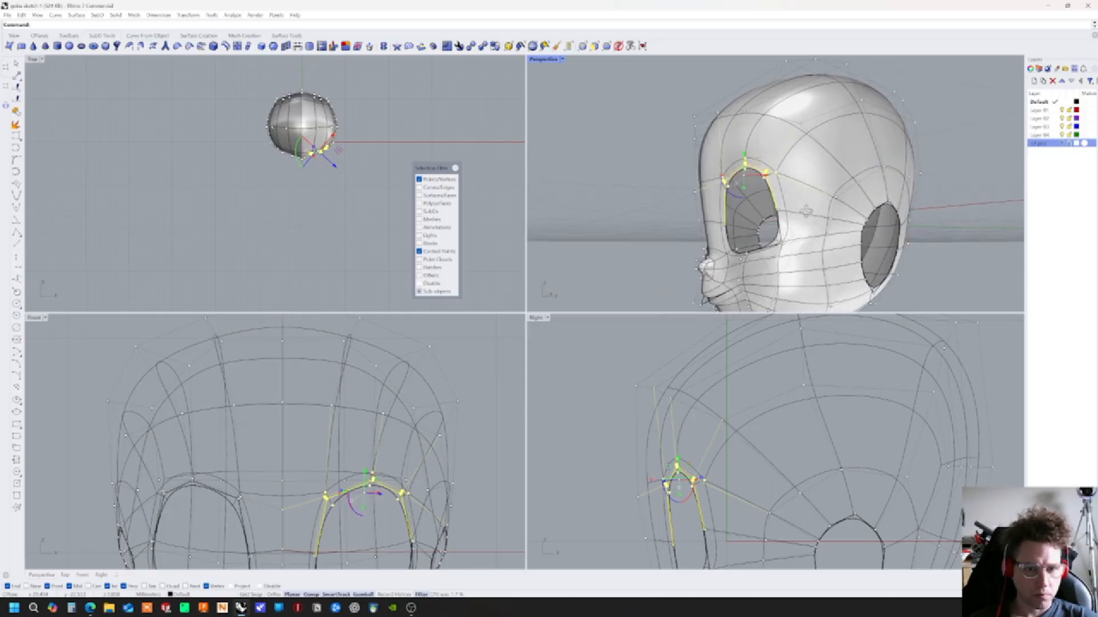
{"action": "key", "text": "ctrl+z"}
{"action": "right_click_drag", "start_coordinate": [780, 206], "coordinate": [772, 230]}
{"action": "key", "text": "Escape"}
Pull the left cheek control point between the eye and the ear outward and refine its position
{"action": "scroll", "coordinate": [856, 251], "scroll_direction": "up", "scroll_amount": 5}
{"action": "scroll", "coordinate": [770, 255], "scroll_direction": "down", "scroll_amount": 4}
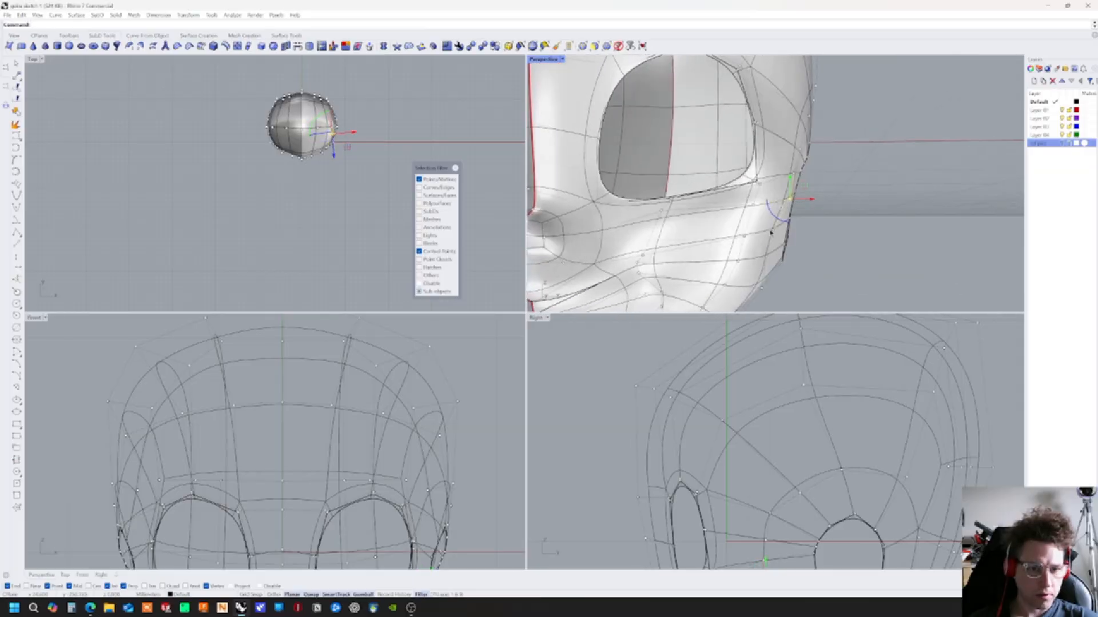
{"action": "left_click_drag", "start_coordinate": [795, 233], "coordinate": [809, 235]}
{"action": "right_click_drag", "start_coordinate": [718, 253], "coordinate": [813, 247]}
{"action": "left_click_drag", "start_coordinate": [832, 247], "coordinate": [815, 255]}
{"action": "right_click_drag", "start_coordinate": [816, 255], "coordinate": [752, 246]}
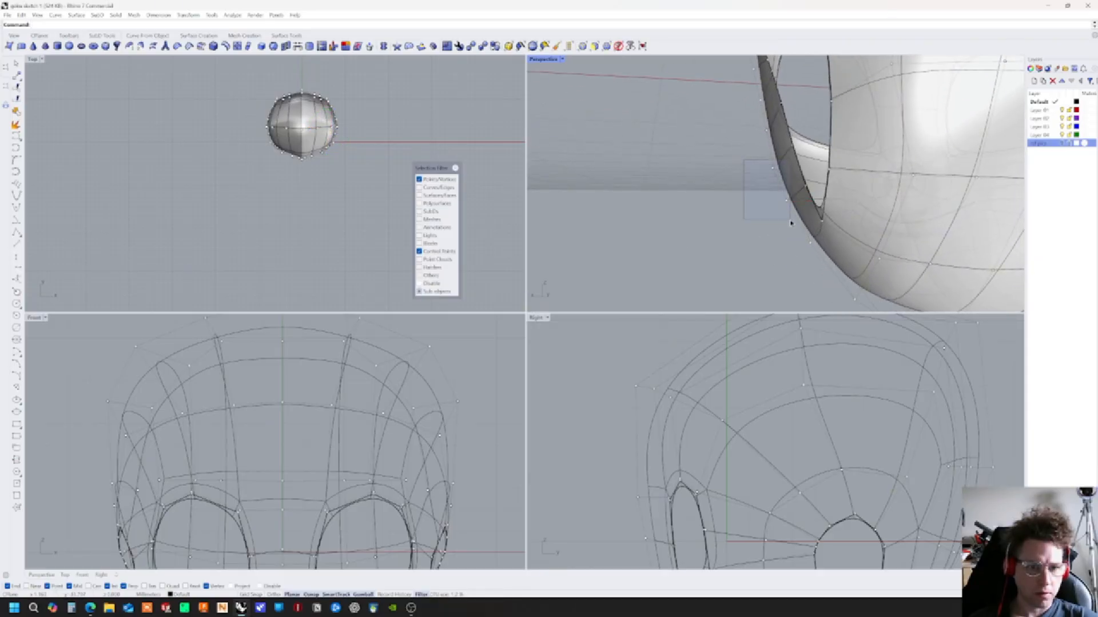
Select the cluster of control points on the outer left cheek and shift them together to reshape its contour
{"action": "right_click_drag", "start_coordinate": [808, 225], "coordinate": [618, 144]}
{"action": "left_click_drag", "start_coordinate": [617, 99], "coordinate": [685, 196], "text": "ctrl"}
{"action": "right_click_drag", "start_coordinate": [688, 216], "coordinate": [792, 206]}
{"action": "left_click_drag", "start_coordinate": [799, 183], "coordinate": [810, 189]}
{"action": "right_click_drag", "start_coordinate": [809, 191], "coordinate": [640, 143]}
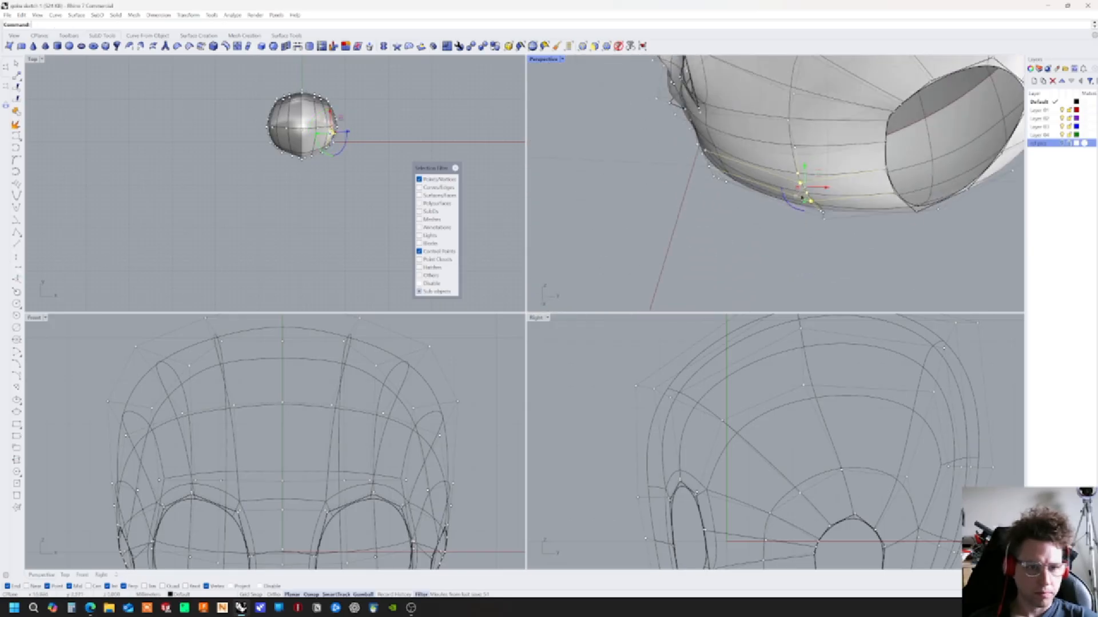
Pick the single control point on the cheek below the left eye's outer corner and adjust its position
{"action": "right_click_drag", "start_coordinate": [763, 204], "coordinate": [655, 196]}
{"action": "left_click", "coordinate": [792, 133]}
{"action": "left_click", "coordinate": [817, 150]}
{"action": "left_click", "coordinate": [765, 181]}
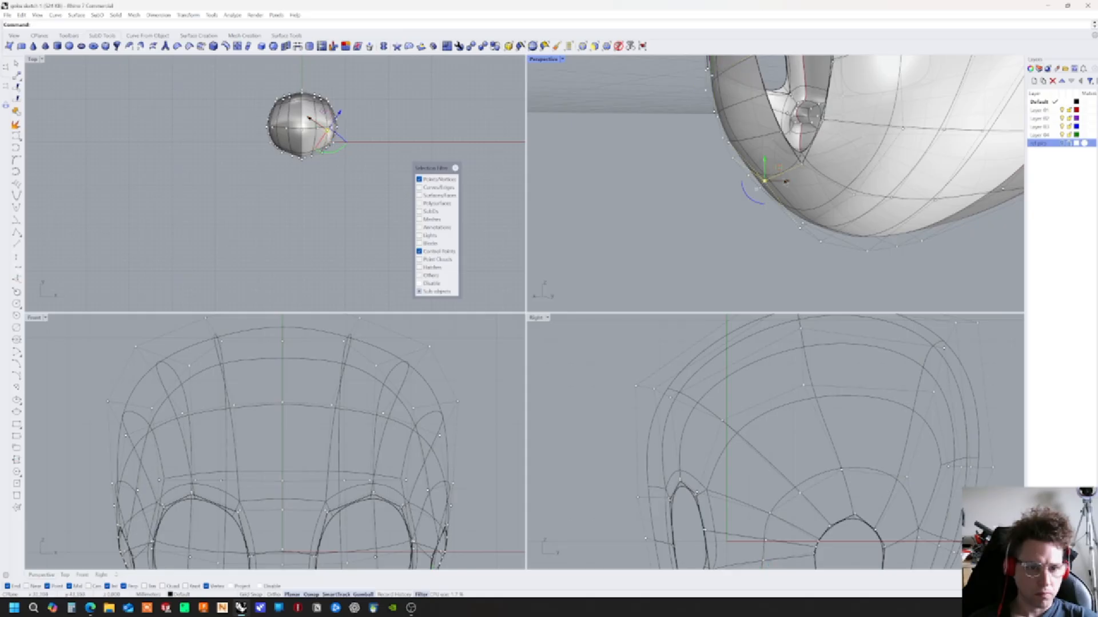
{"action": "right_click_drag", "start_coordinate": [775, 184], "coordinate": [715, 194]}
{"action": "right_click_drag", "start_coordinate": [693, 232], "coordinate": [757, 179]}
Move the control points along the left jawline and under the chin to round the lower face
{"action": "scroll", "coordinate": [725, 221], "scroll_direction": "up", "scroll_amount": 4}
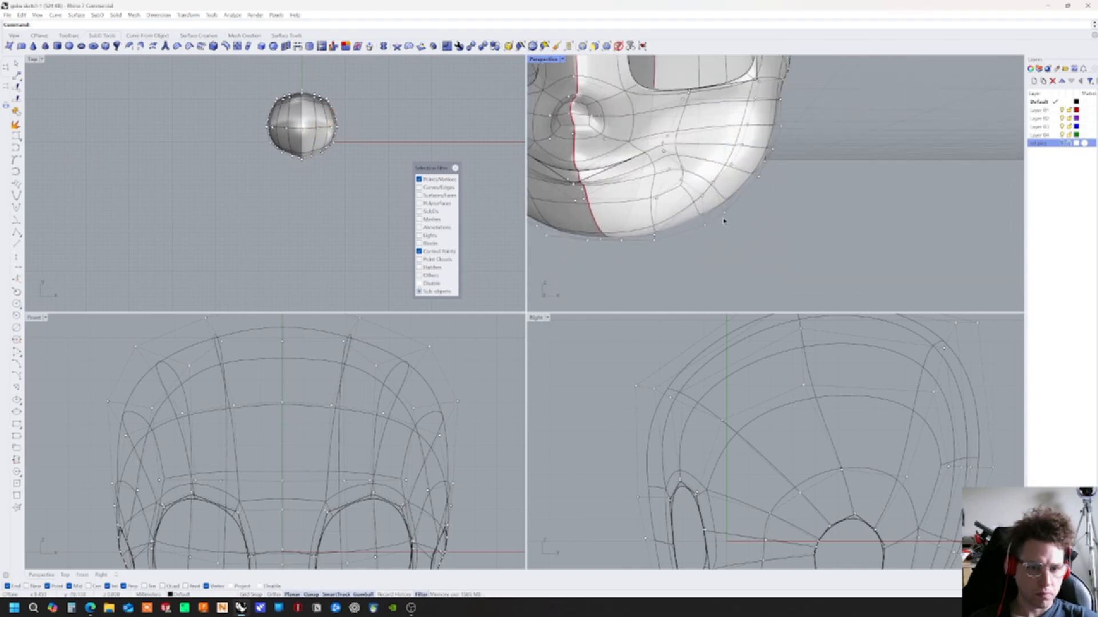
{"action": "right_click_drag", "start_coordinate": [725, 220], "coordinate": [731, 221]}
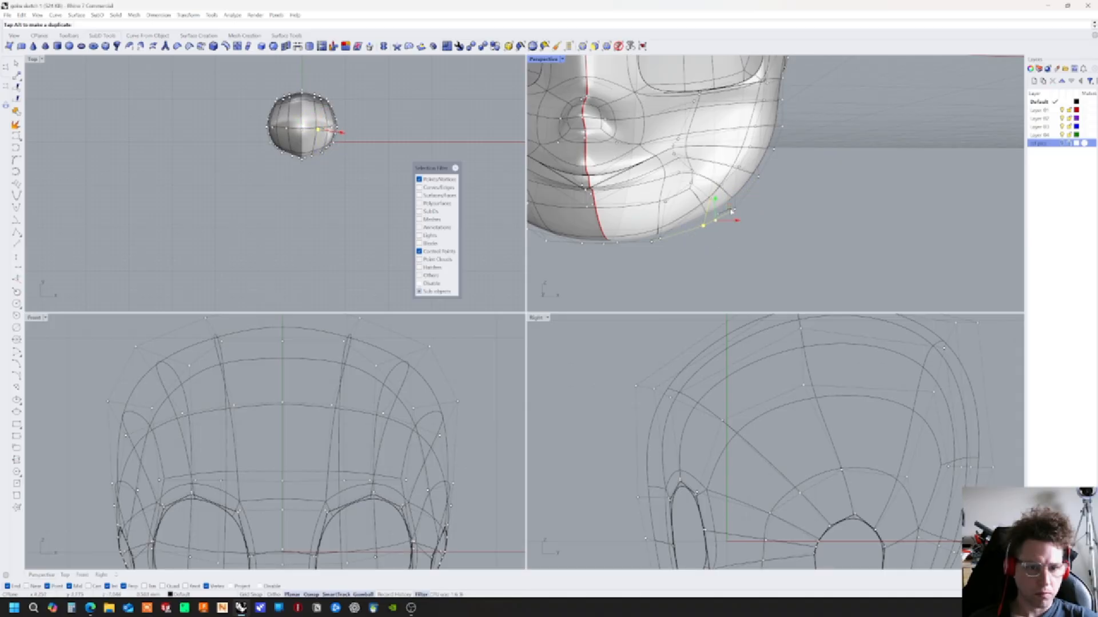
{"action": "right_click_drag", "start_coordinate": [705, 241], "coordinate": [671, 255]}
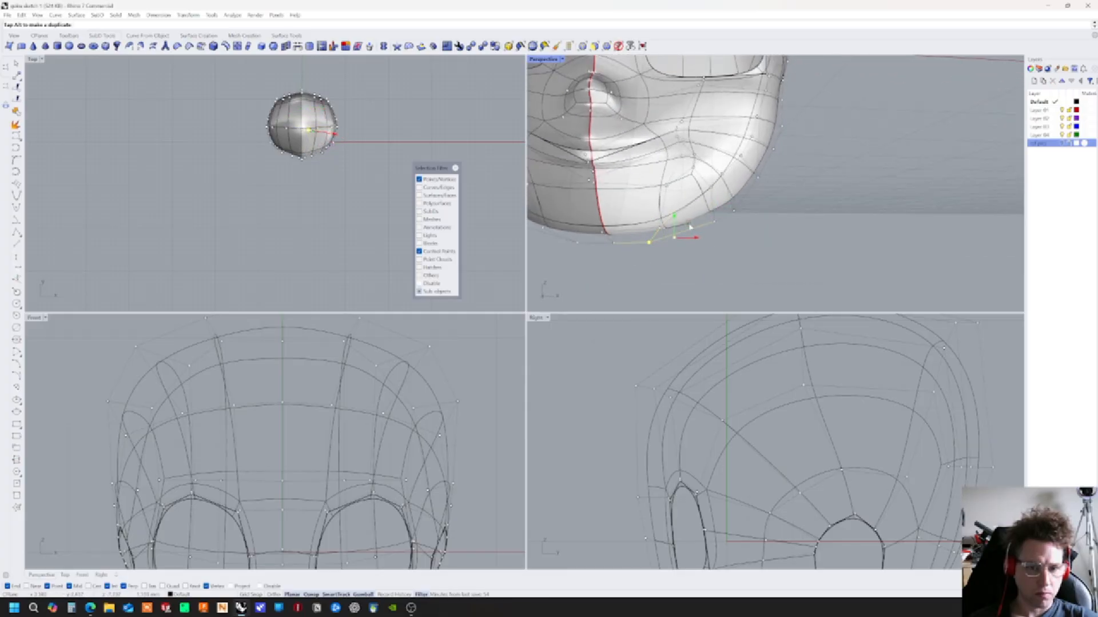
{"action": "right_click_drag", "start_coordinate": [715, 246], "coordinate": [745, 243]}
{"action": "scroll", "coordinate": [696, 201], "scroll_direction": "up", "scroll_amount": 4}
{"action": "left_click", "coordinate": [877, 276]}
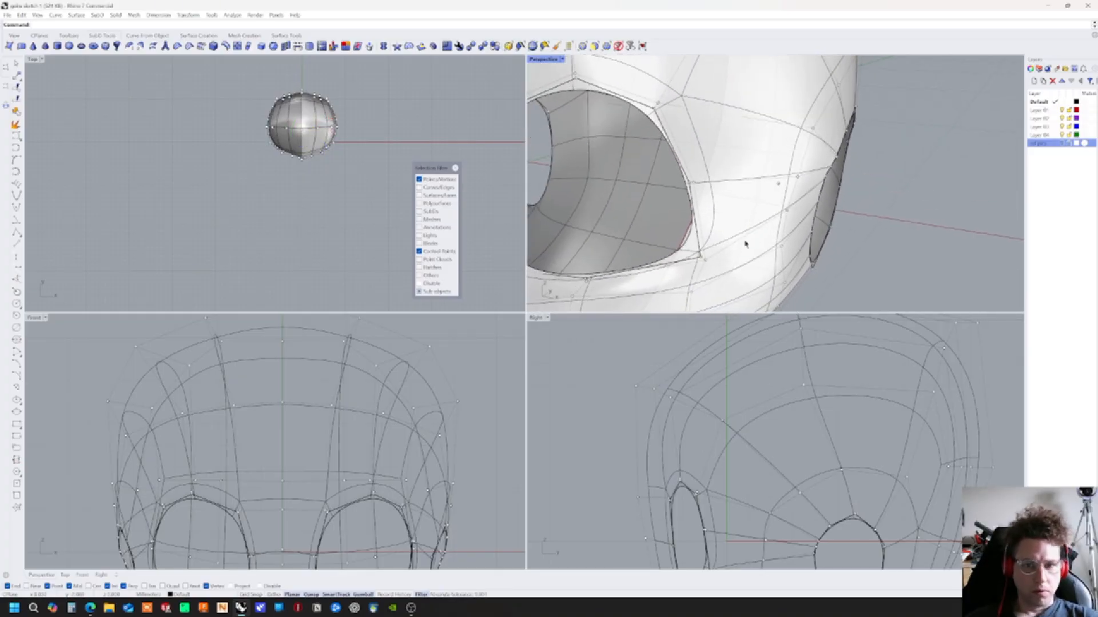
{"action": "key", "text": "Home"}
{"action": "key", "text": "Home"}
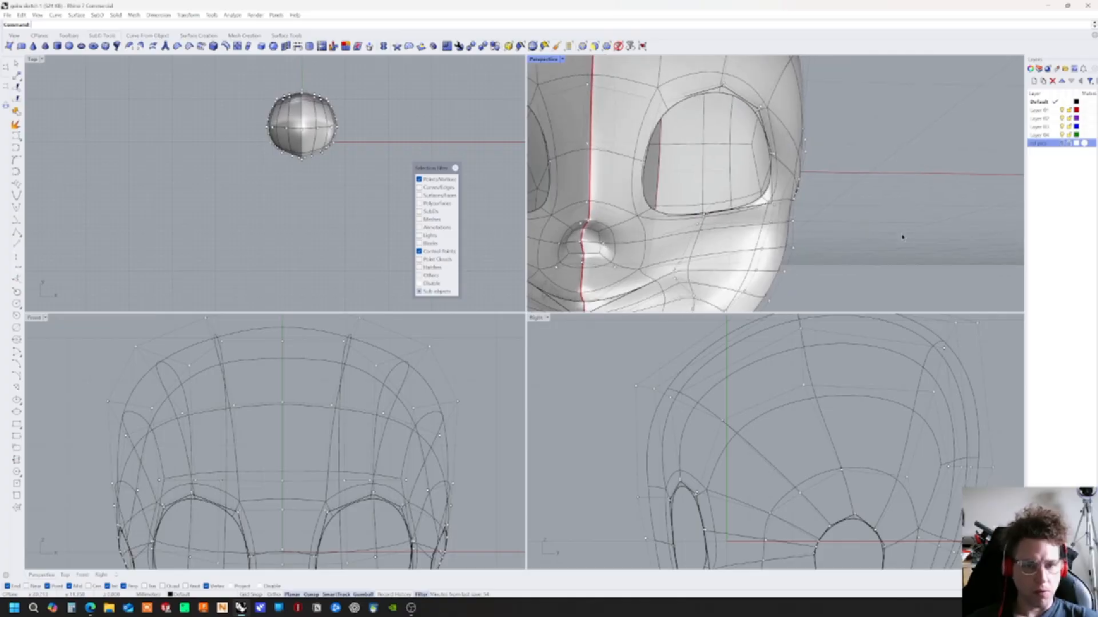
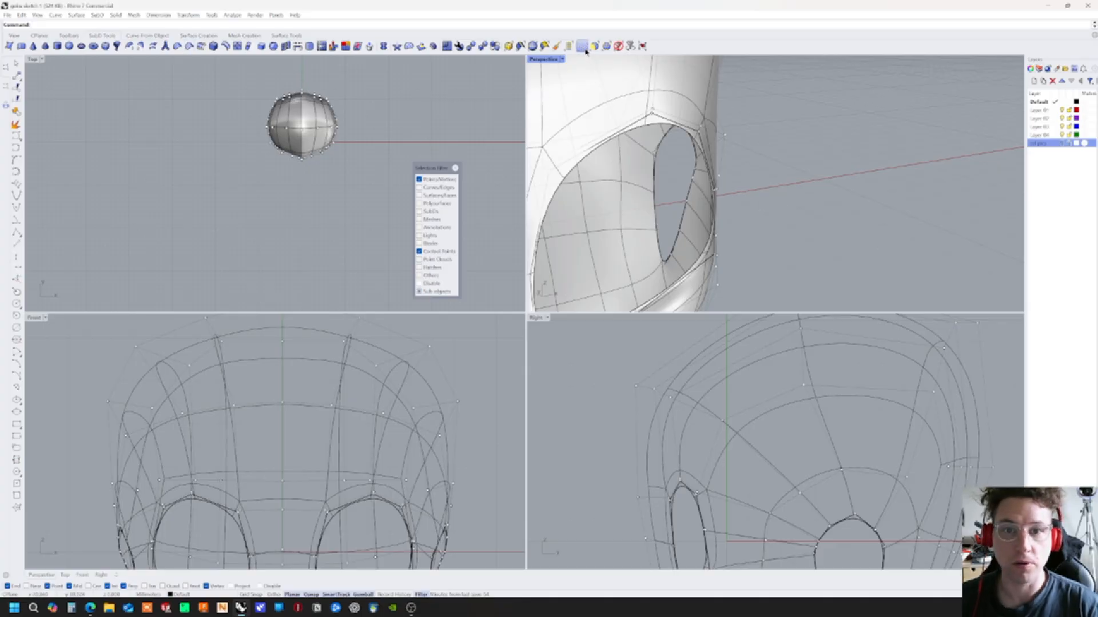
Limit selection to curves and edges, select the left eye opening's whole edge loop and scale it inward to shrink the opening
{"action": "left_click", "coordinate": [670, 127]}
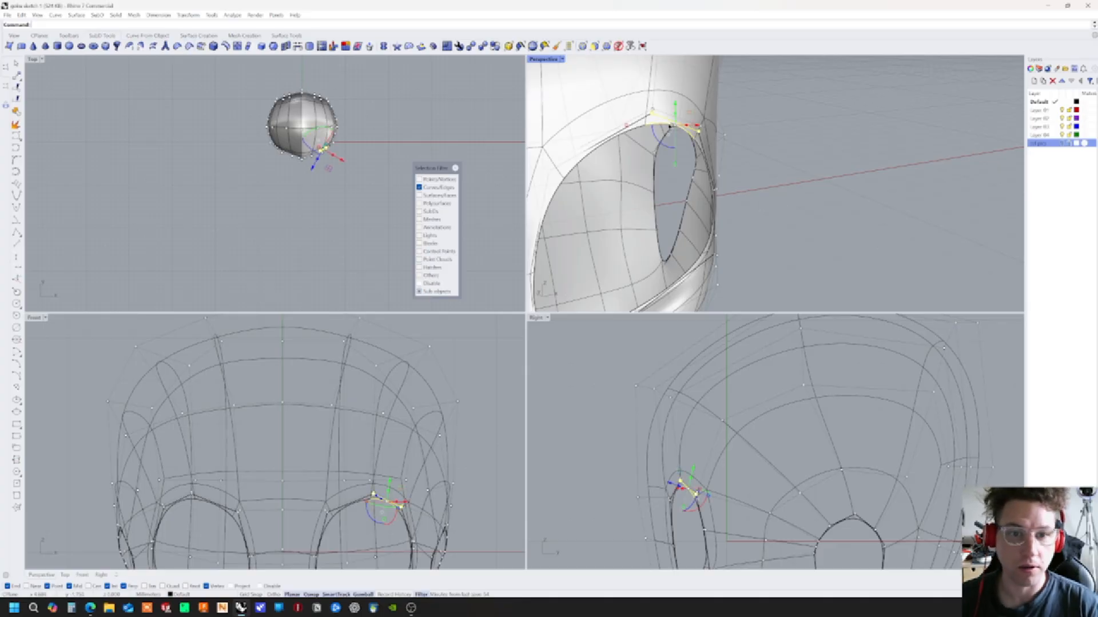
{"action": "double_click", "coordinate": [669, 127]}
{"action": "right_click_drag", "start_coordinate": [700, 192], "coordinate": [660, 179]}
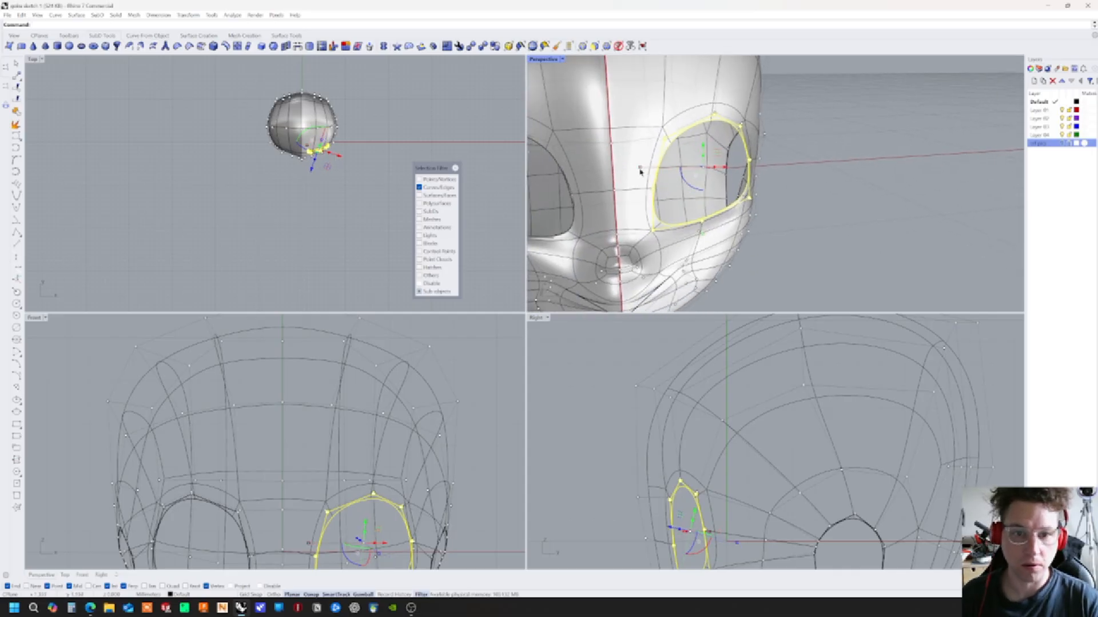
{"action": "left_click_drag", "start_coordinate": [716, 171], "coordinate": [703, 175]}
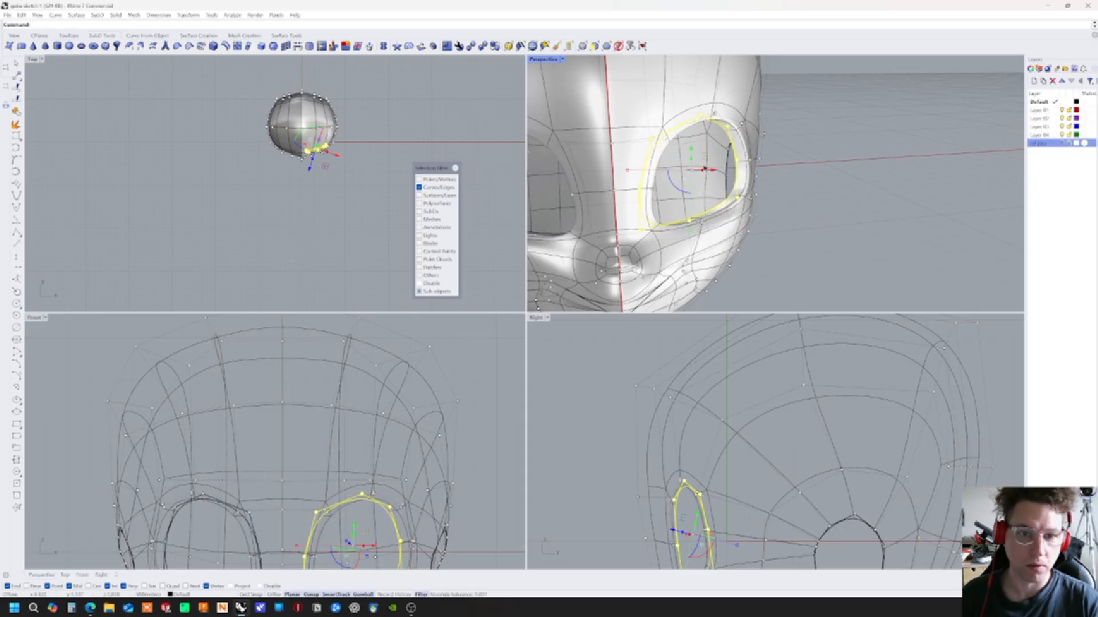
{"action": "key", "text": "ctrl+z"}
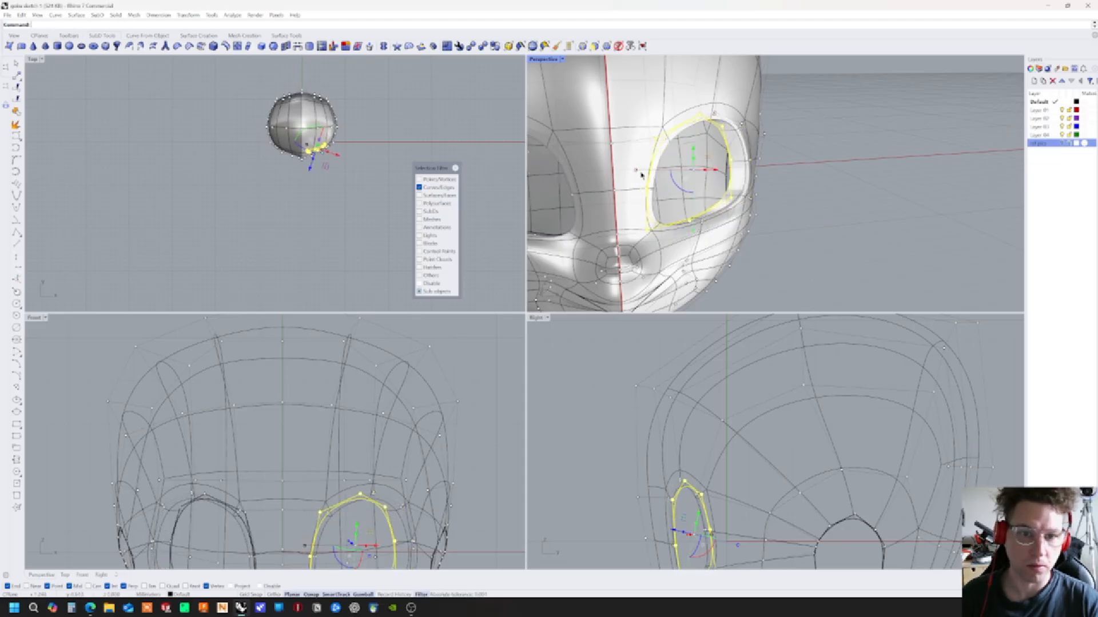
{"action": "left_click_drag", "start_coordinate": [714, 172], "coordinate": [727, 173]}
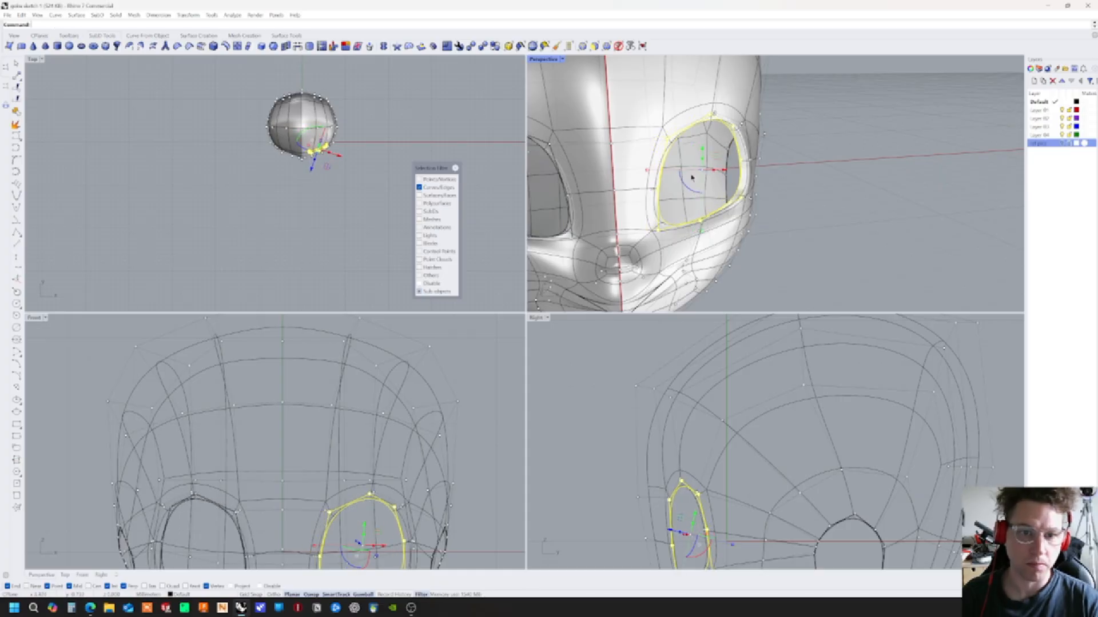
{"action": "left_click_drag", "start_coordinate": [704, 232], "coordinate": [702, 224]}
{"action": "right_click_drag", "start_coordinate": [705, 225], "coordinate": [684, 216]}
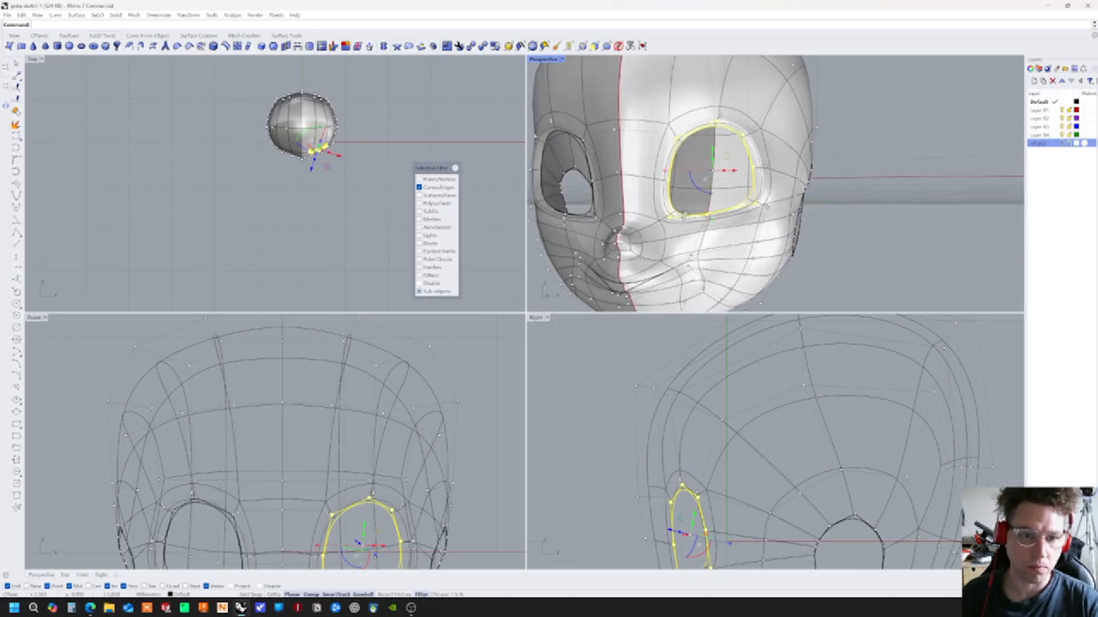
Fine-tune the size and height of the left eye opening's edge loop, and deselect it
{"action": "scroll", "coordinate": [686, 215], "scroll_direction": "up", "scroll_amount": 4}
{"action": "right_click_drag", "start_coordinate": [753, 160], "coordinate": [706, 218], "text": "shift"}
{"action": "left_click_drag", "start_coordinate": [700, 209], "coordinate": [700, 207]}
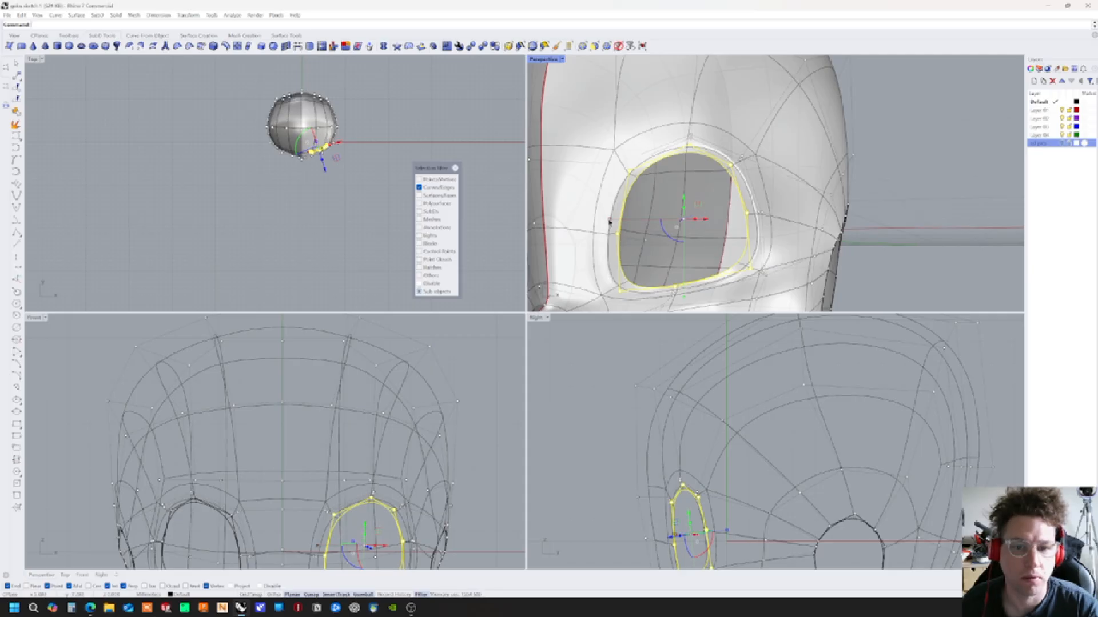
{"action": "left_click_drag", "start_coordinate": [606, 220], "coordinate": [607, 222]}
{"action": "right_click_drag", "start_coordinate": [606, 221], "coordinate": [689, 209]}
{"action": "left_click_drag", "start_coordinate": [682, 203], "coordinate": [681, 195]}
{"action": "key", "text": "Escape"}
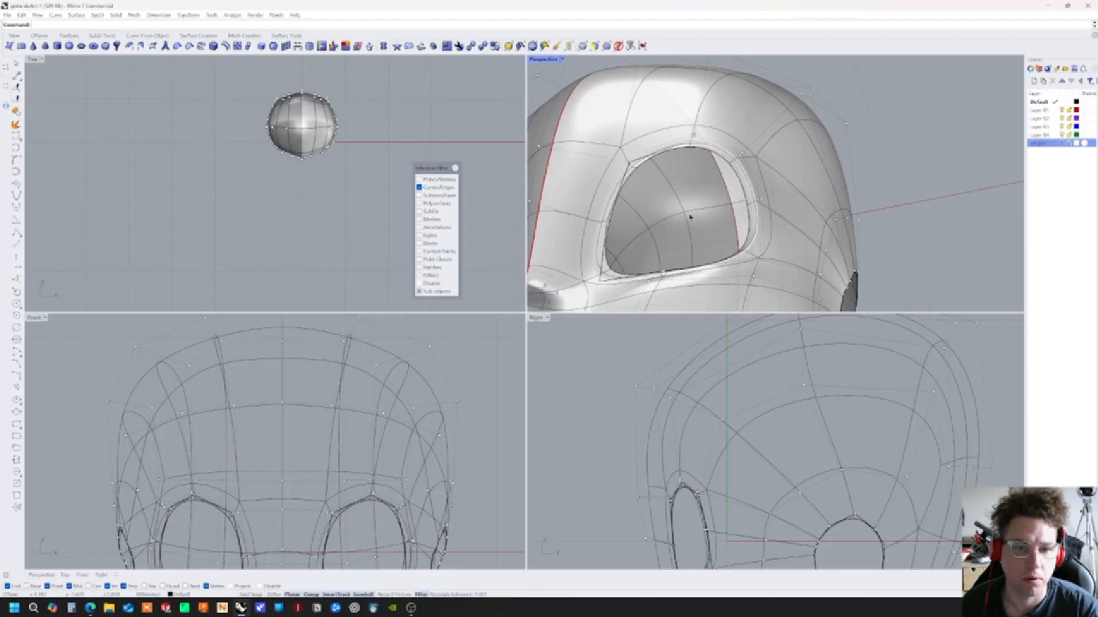
Reselect the left eye opening's edge loop, extrude it and scale it wider to form a rim around the opening
{"action": "right_click_drag", "start_coordinate": [691, 220], "coordinate": [732, 219]}
{"action": "left_click", "coordinate": [749, 199]}
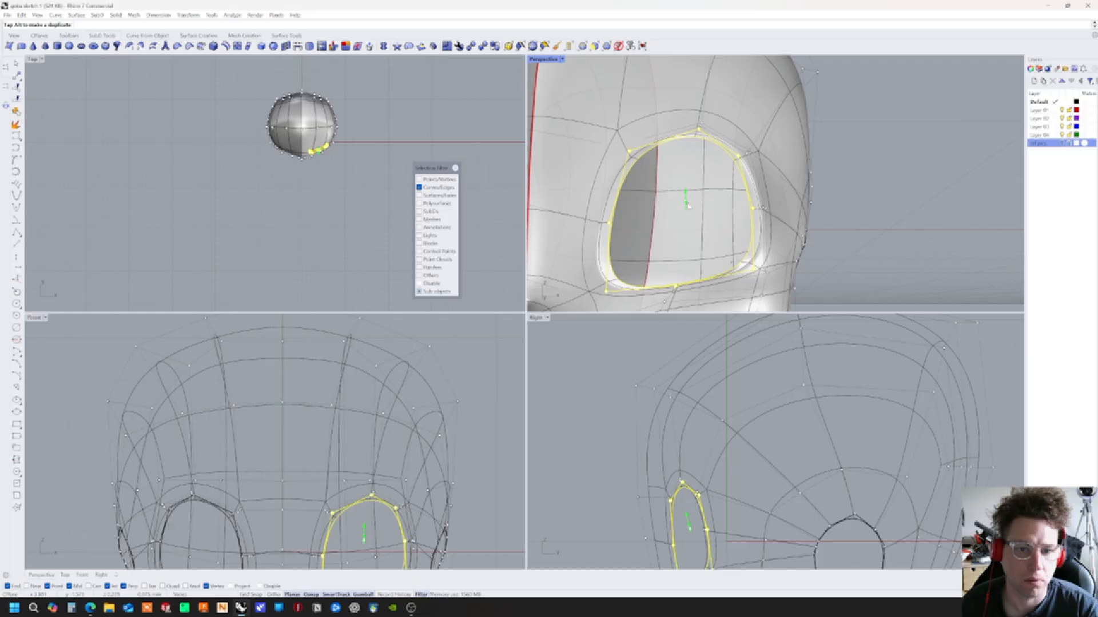
{"action": "left_click_drag", "start_coordinate": [688, 207], "coordinate": [698, 200]}
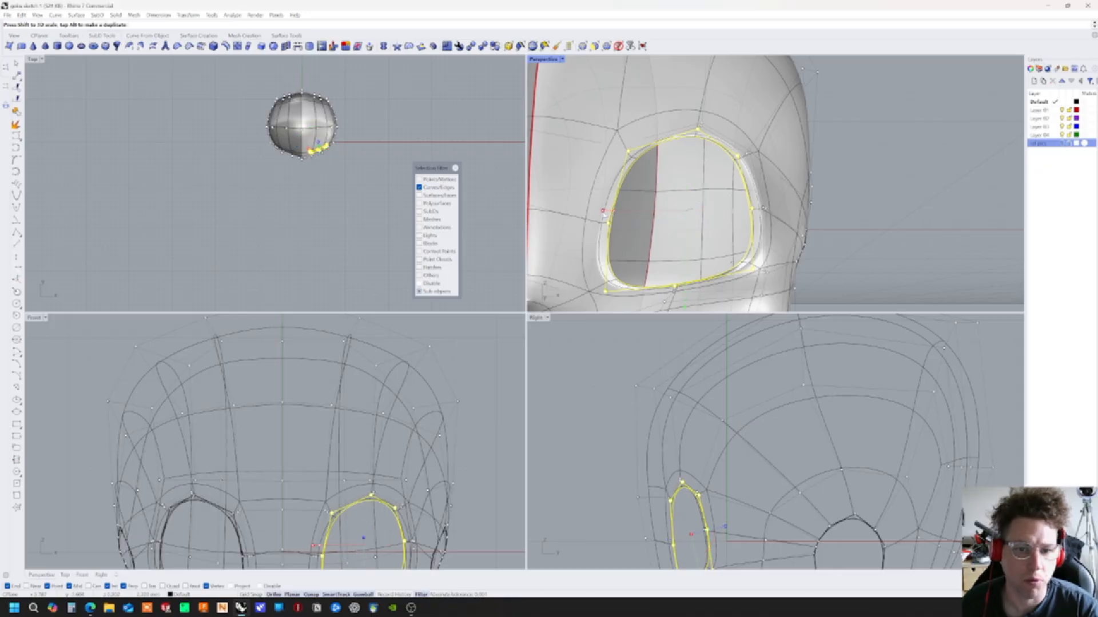
{"action": "left_click_drag", "start_coordinate": [605, 215], "coordinate": [635, 223]}
{"action": "right_click_drag", "start_coordinate": [635, 223], "coordinate": [835, 272]}
{"action": "scroll", "coordinate": [834, 273], "scroll_direction": "up", "scroll_amount": 2}
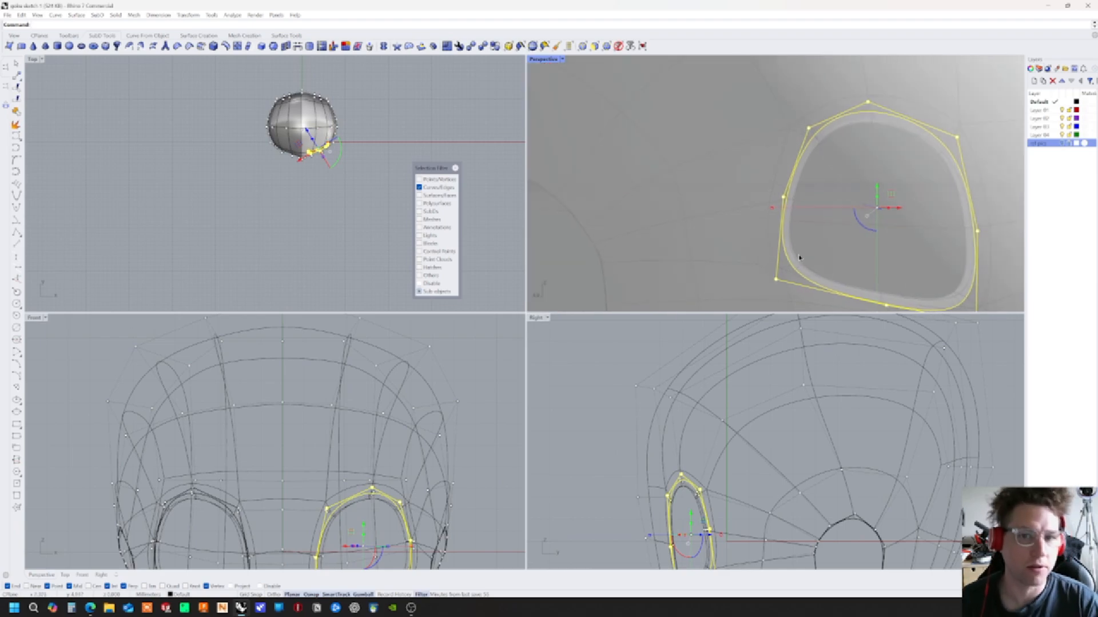
Push the left eye rim's extruded edge loop slightly back into the head
{"action": "scroll", "coordinate": [799, 258], "scroll_direction": "down", "scroll_amount": 10}
{"action": "scroll", "coordinate": [796, 261], "scroll_direction": "up", "scroll_amount": 8}
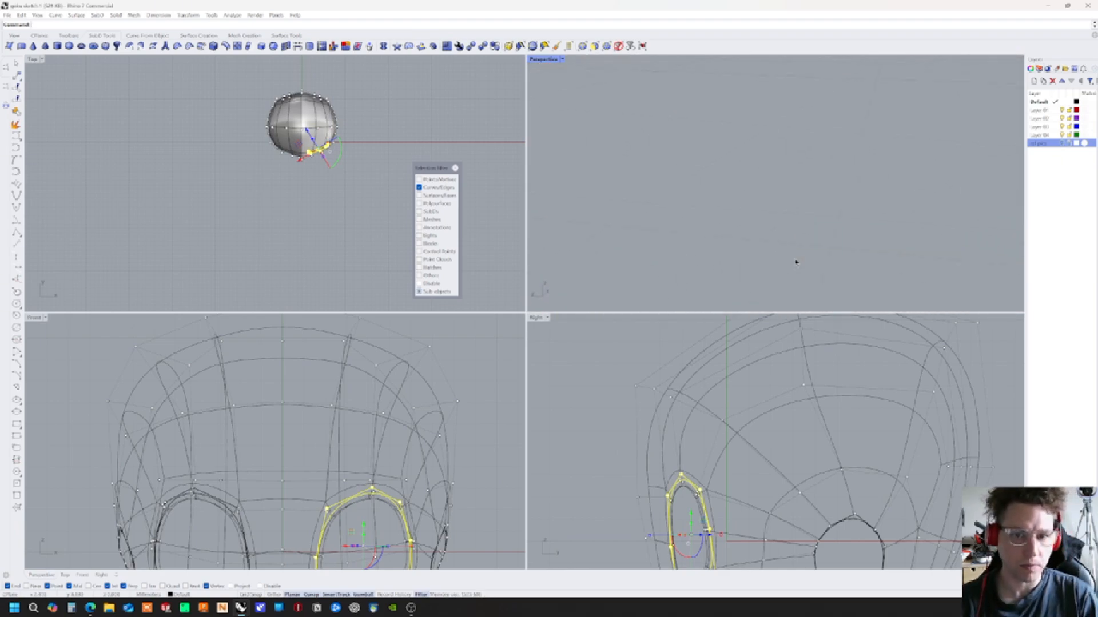
{"action": "scroll", "coordinate": [795, 261], "scroll_direction": "up", "scroll_amount": 8}
{"action": "scroll", "coordinate": [796, 261], "scroll_direction": "down", "scroll_amount": 5}
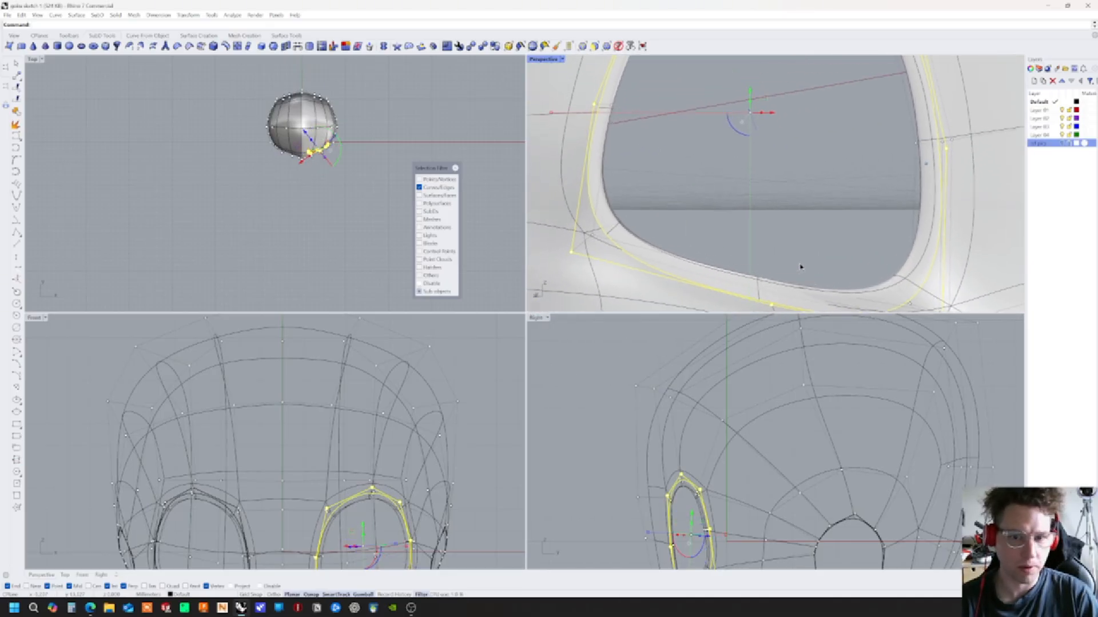
{"action": "right_click_drag", "start_coordinate": [800, 267], "coordinate": [802, 267], "text": "shift"}
{"action": "left_click", "coordinate": [786, 191]}
{"action": "right_click_drag", "start_coordinate": [789, 171], "coordinate": [857, 223]}
{"action": "left_click", "coordinate": [710, 84]}
{"action": "scroll", "coordinate": [735, 194], "scroll_direction": "down", "scroll_amount": 8}
{"action": "left_click", "coordinate": [890, 235]}
{"action": "scroll", "coordinate": [889, 234], "scroll_direction": "up", "scroll_amount": 6}
{"action": "left_click", "coordinate": [666, 227]}
{"action": "right_click_drag", "start_coordinate": [697, 206], "coordinate": [728, 149]}
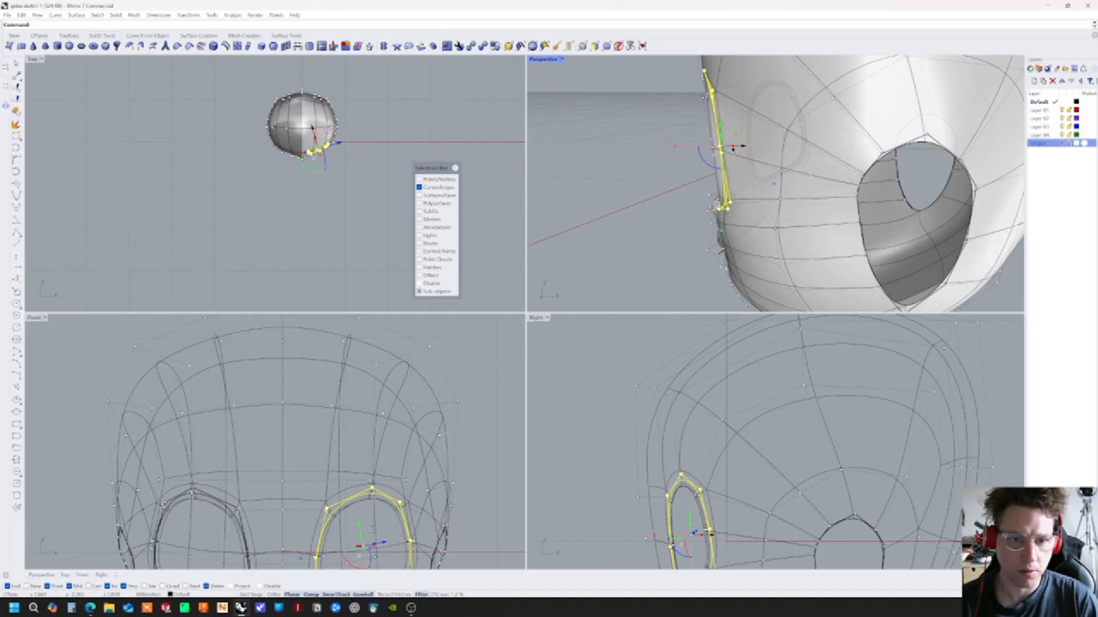
{"action": "left_click_drag", "start_coordinate": [746, 149], "coordinate": [749, 149]}
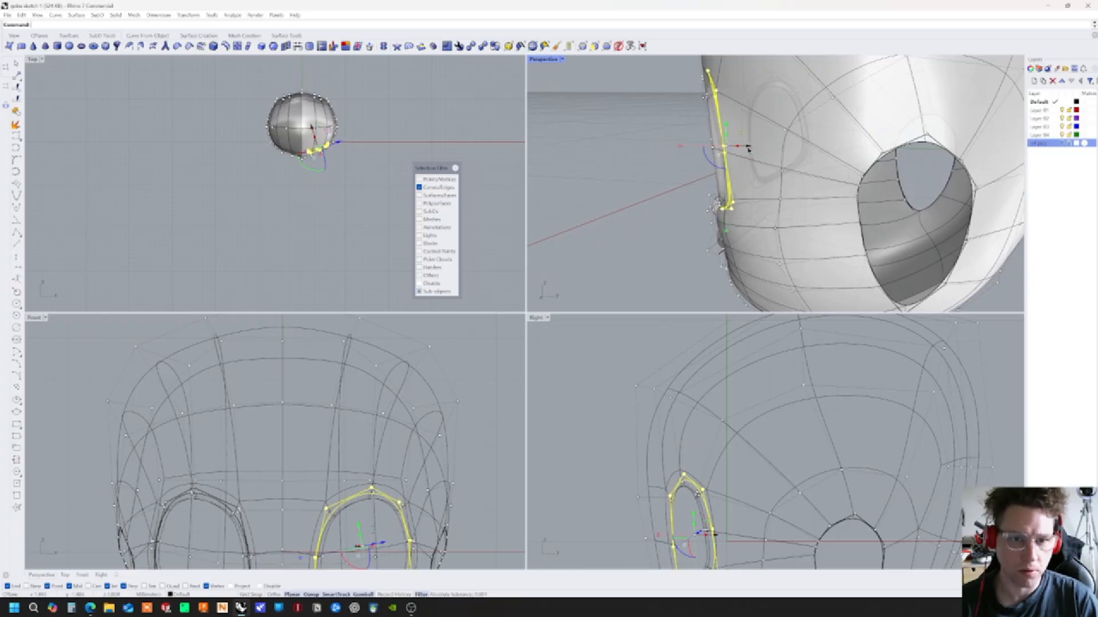
Deselect the edge loop and examine the left eye opening's rim from inside and outside the head
{"action": "right_click_drag", "start_coordinate": [749, 148], "coordinate": [923, 217]}
{"action": "key", "text": "Escape"}
{"action": "scroll", "coordinate": [923, 217], "scroll_direction": "up", "scroll_amount": 10}
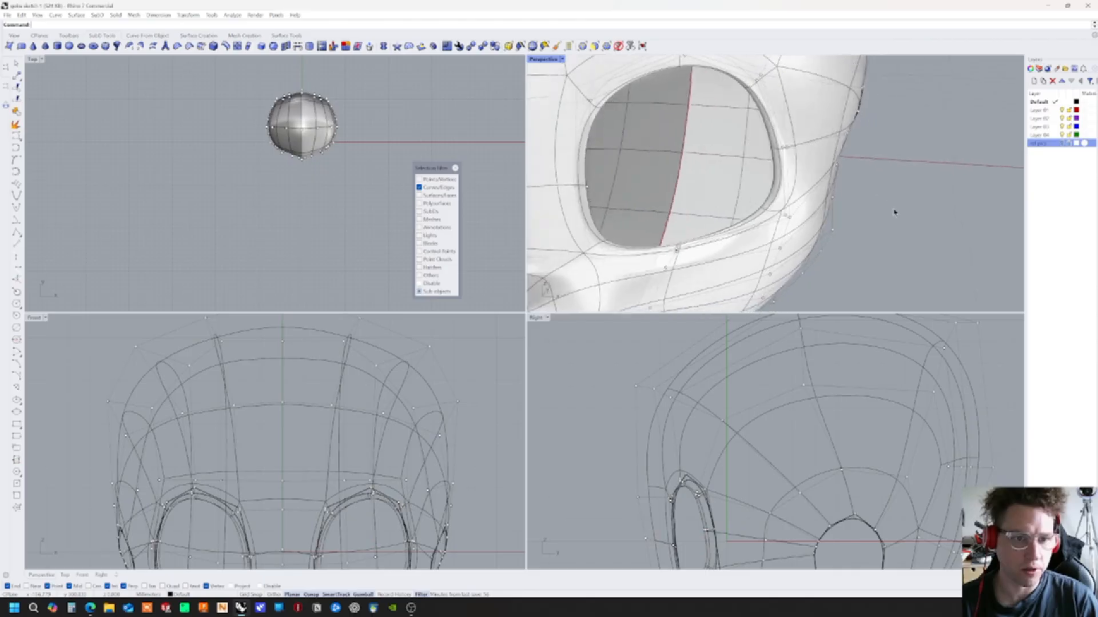
{"action": "scroll", "coordinate": [840, 214], "scroll_direction": "up", "scroll_amount": 8}
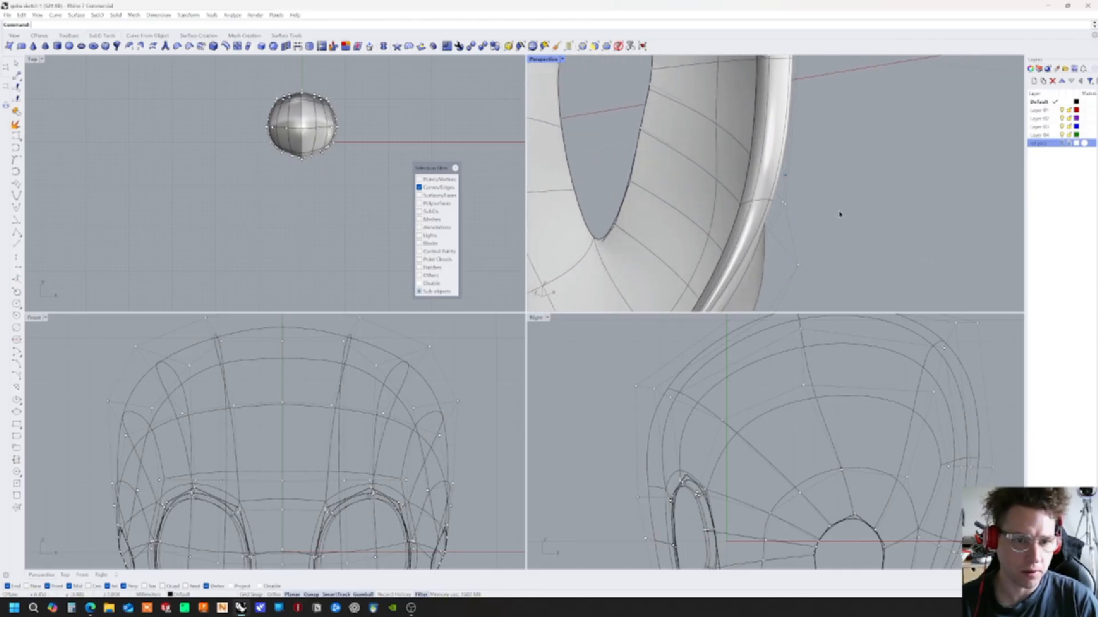
{"action": "scroll", "coordinate": [840, 214], "scroll_direction": "down", "scroll_amount": 8}
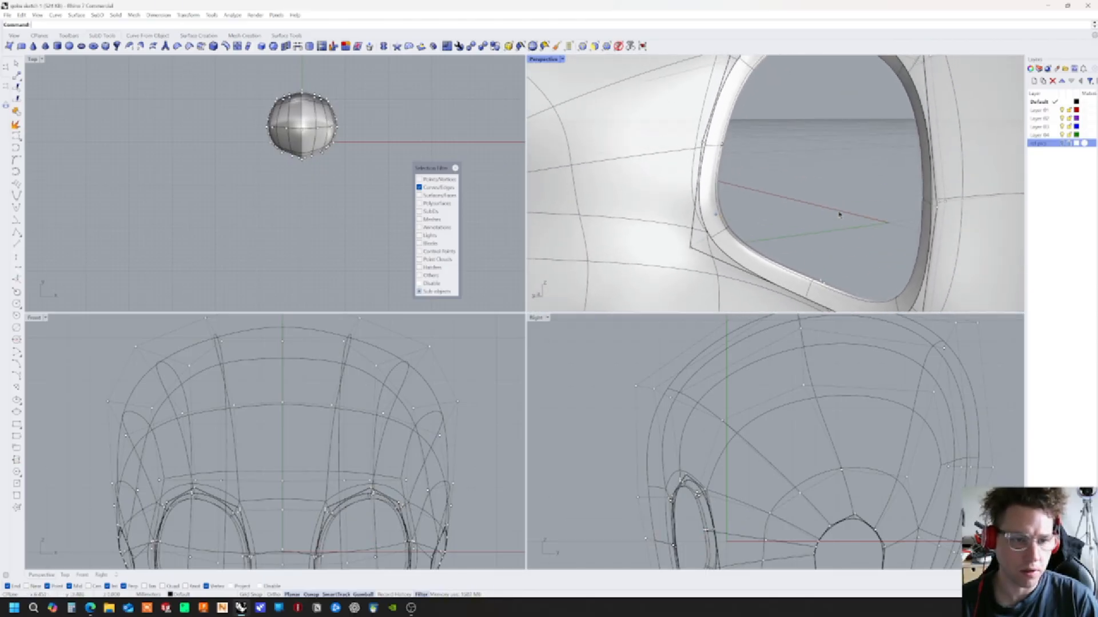
{"action": "scroll", "coordinate": [839, 214], "scroll_direction": "down", "scroll_amount": 10}
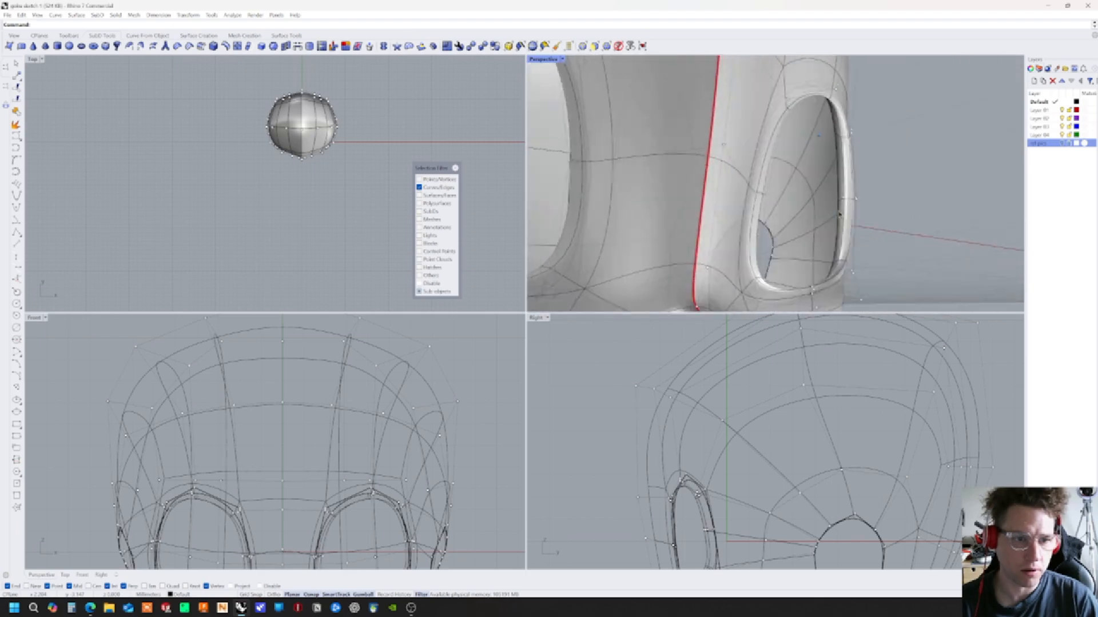
{"action": "right_click_drag", "start_coordinate": [840, 215], "coordinate": [938, 234]}
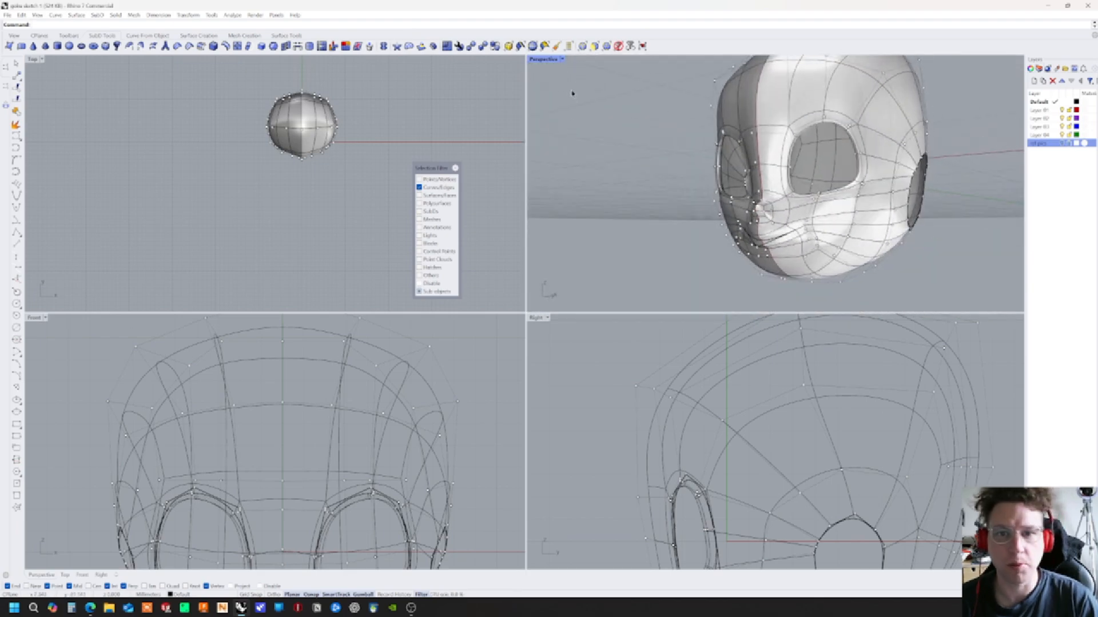
Set the perspective view to the Arctic display mode and turn off the head's control points
{"action": "left_click", "coordinate": [562, 59]}
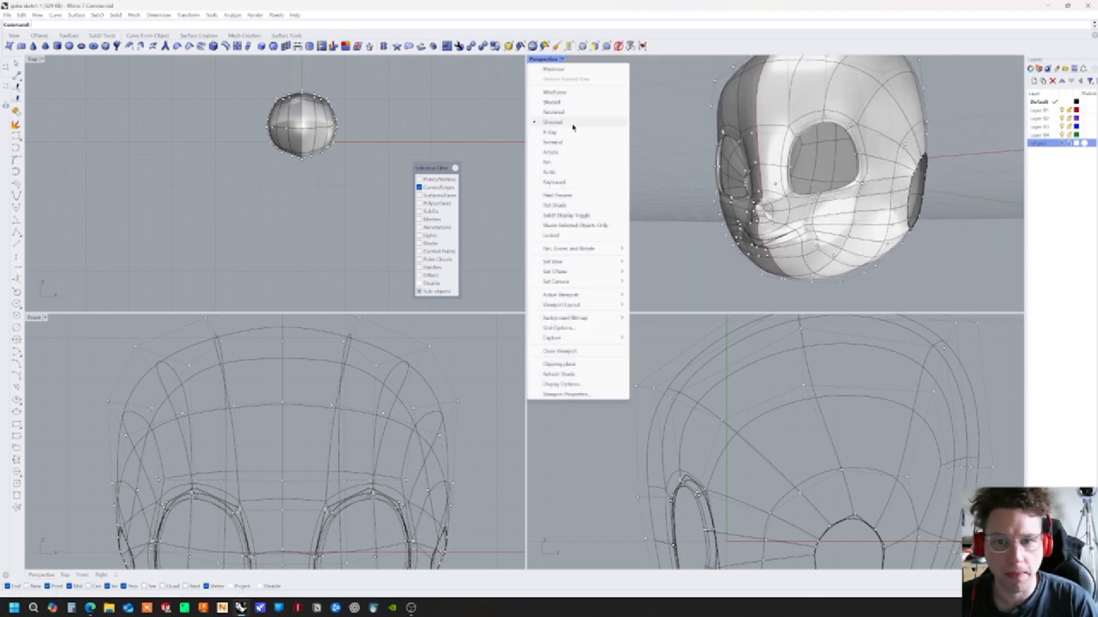
{"action": "left_click", "coordinate": [550, 172]}
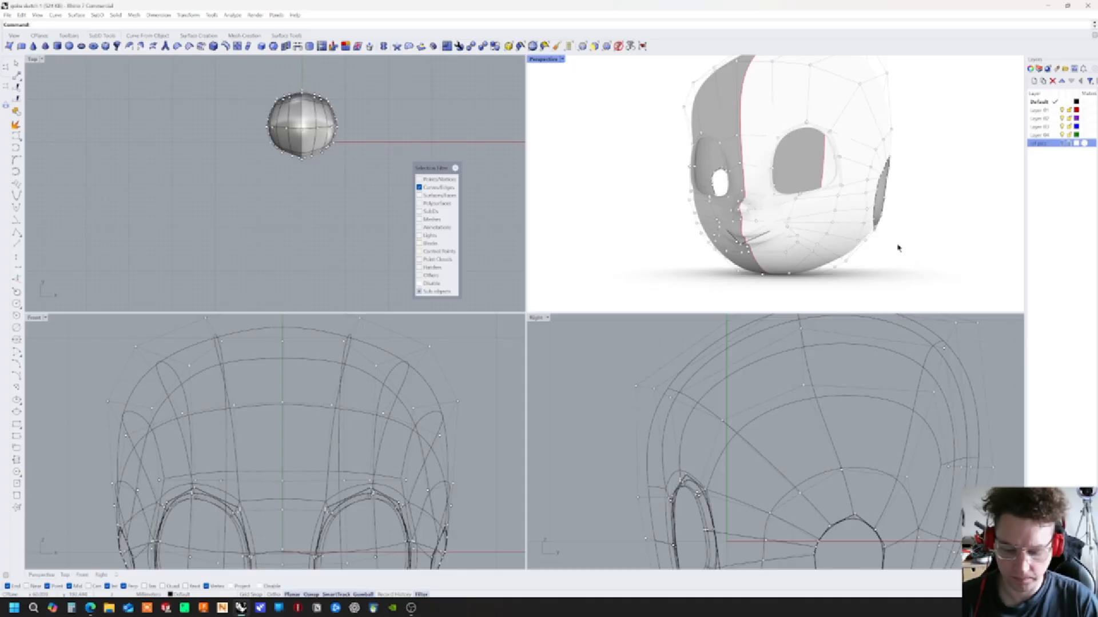
{"action": "key", "text": "Escape"}
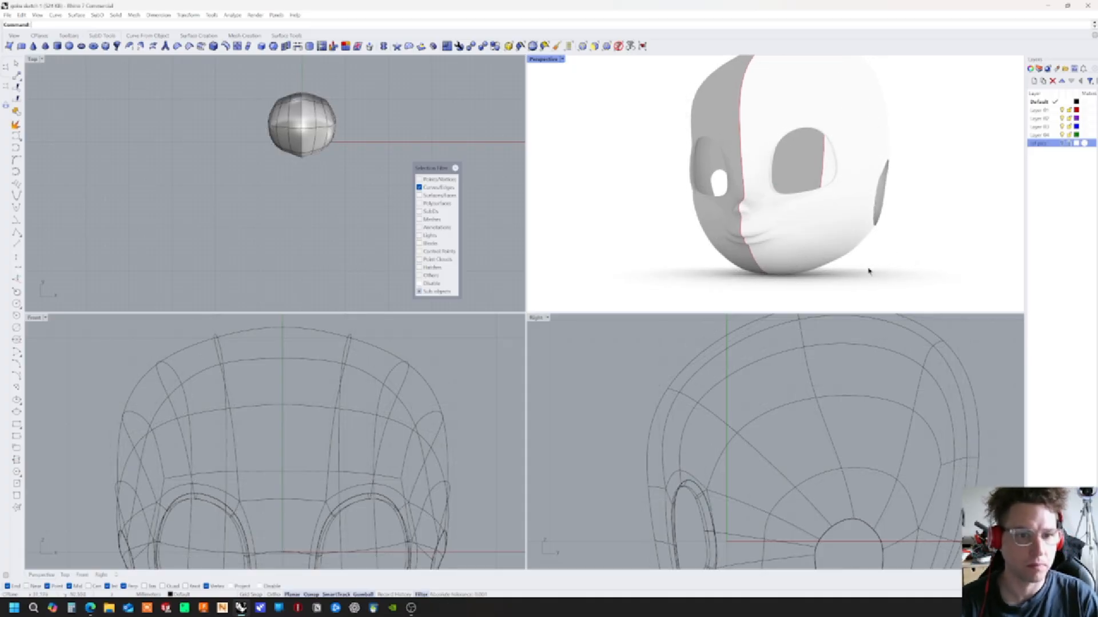
{"action": "scroll", "coordinate": [871, 271], "scroll_direction": "up", "scroll_amount": 10}
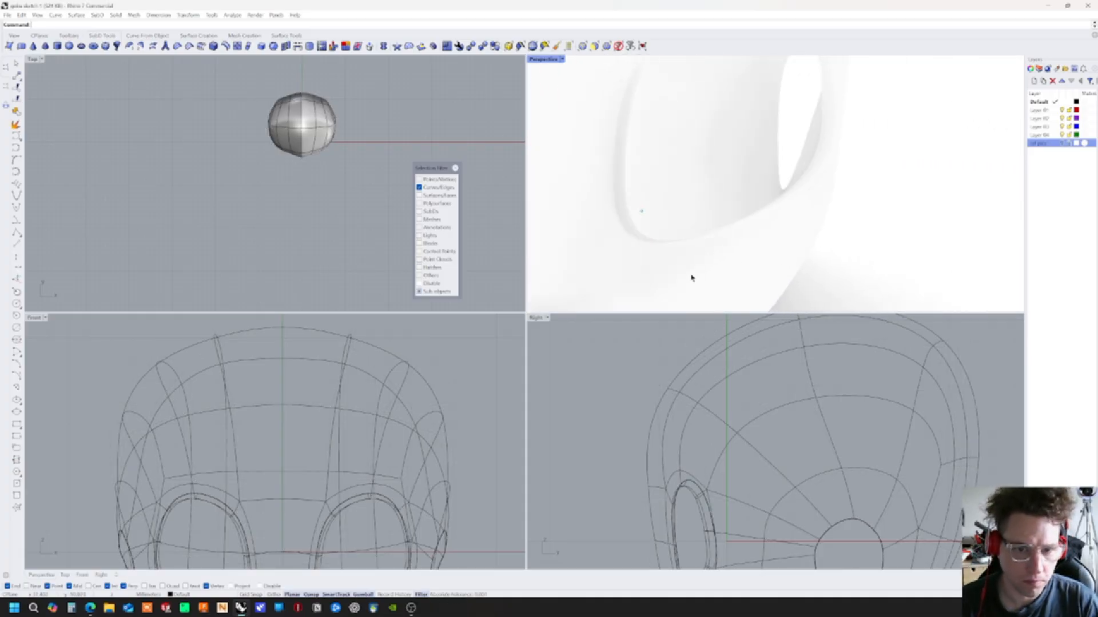
Set the perspective view to the Shaded display mode and examine the left eye opening's rim from inside the head
{"action": "scroll", "coordinate": [692, 276], "scroll_direction": "up", "scroll_amount": 3}
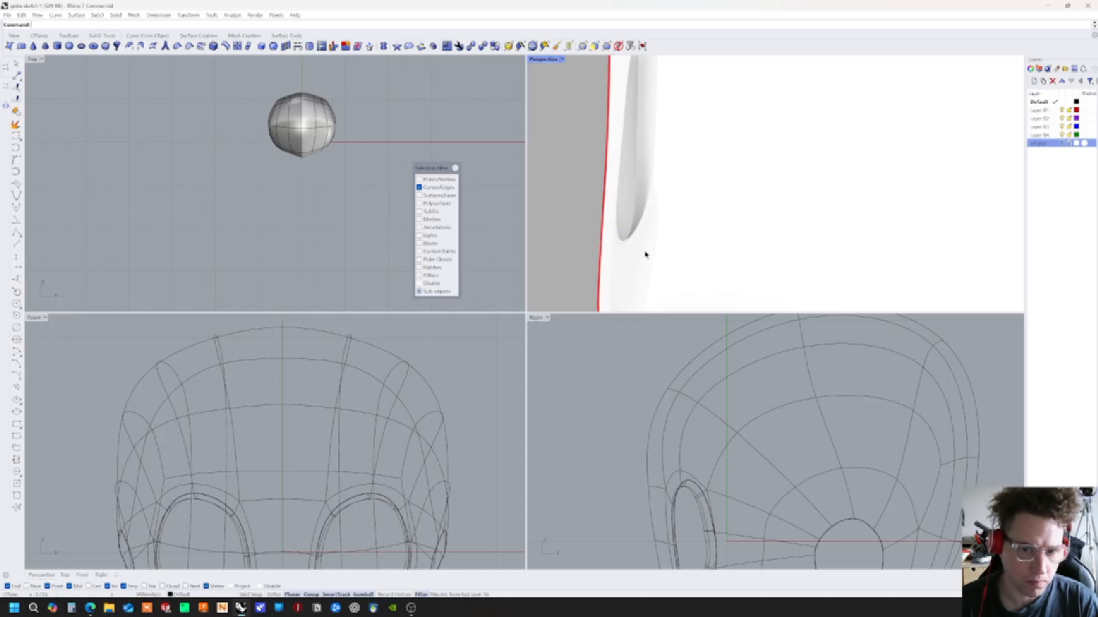
{"action": "right_click_drag", "start_coordinate": [634, 251], "coordinate": [892, 233]}
{"action": "key", "text": "Escape"}
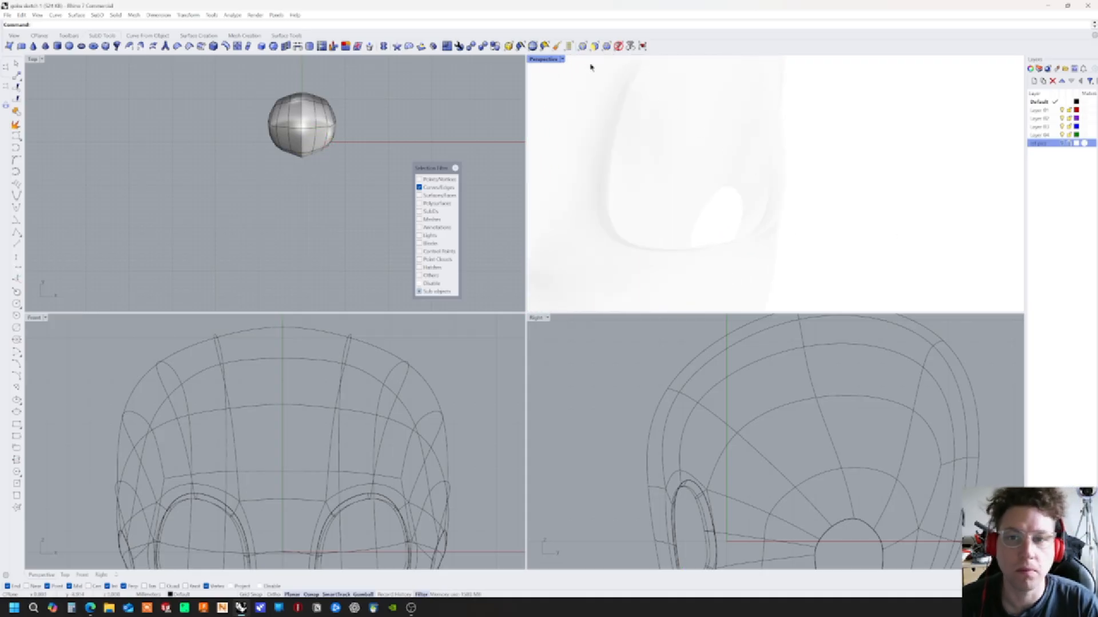
{"action": "left_click", "coordinate": [563, 60]}
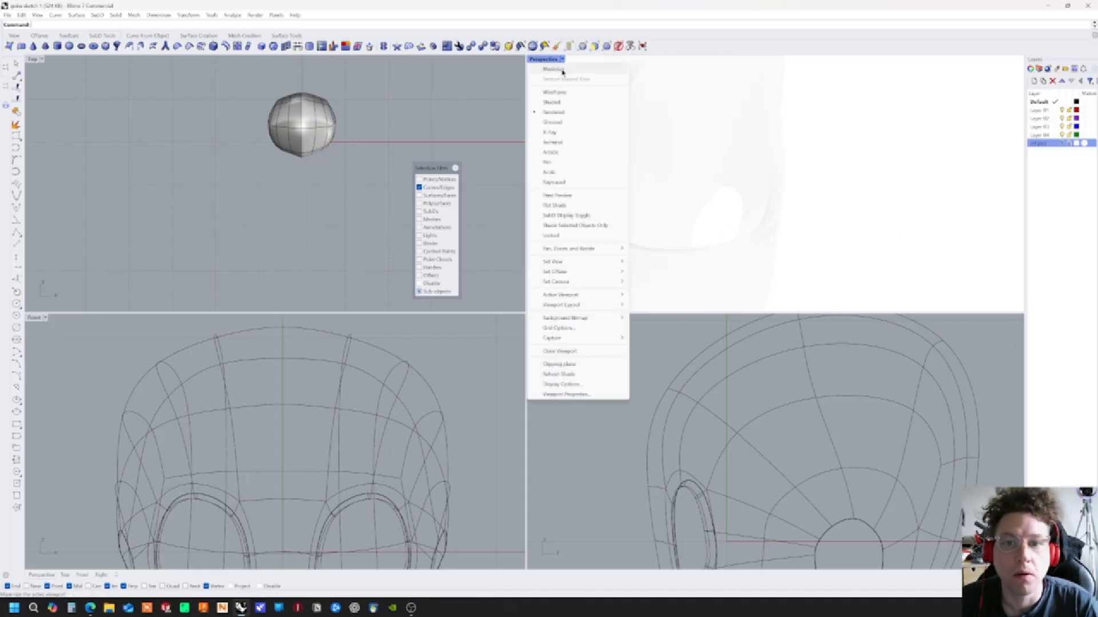
{"action": "left_click", "coordinate": [566, 103]}
{"action": "right_click_drag", "start_coordinate": [711, 245], "coordinate": [655, 201]}
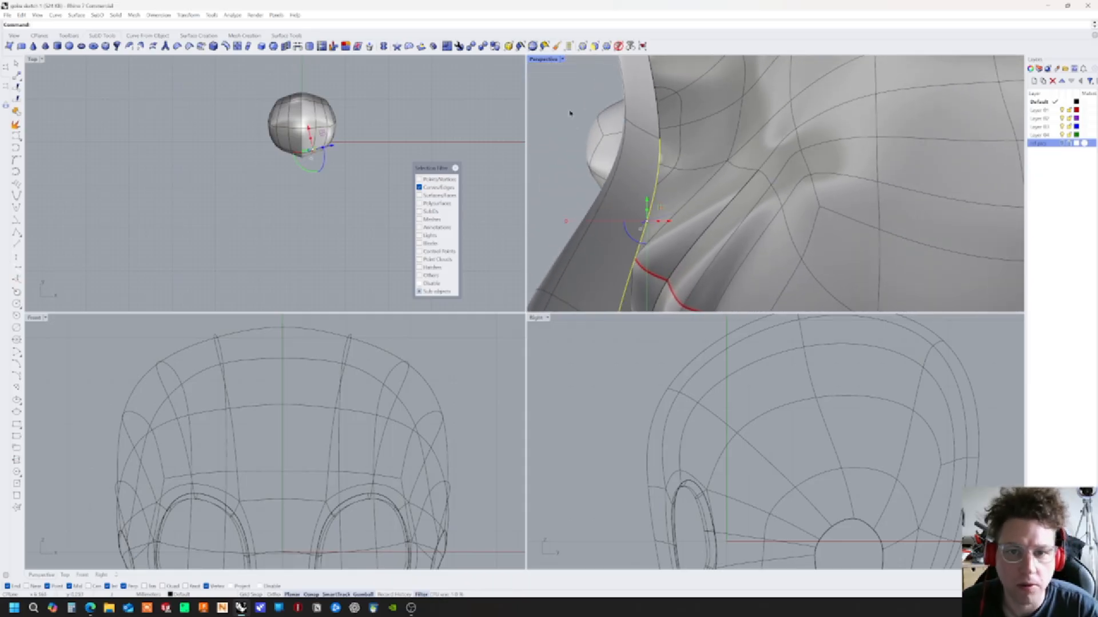
Allow all object types in the selection filter, turn on the head's control points and display the SubD as a flat control mesh
{"action": "left_click", "coordinate": [618, 46]}
{"action": "left_click", "coordinate": [651, 106]}
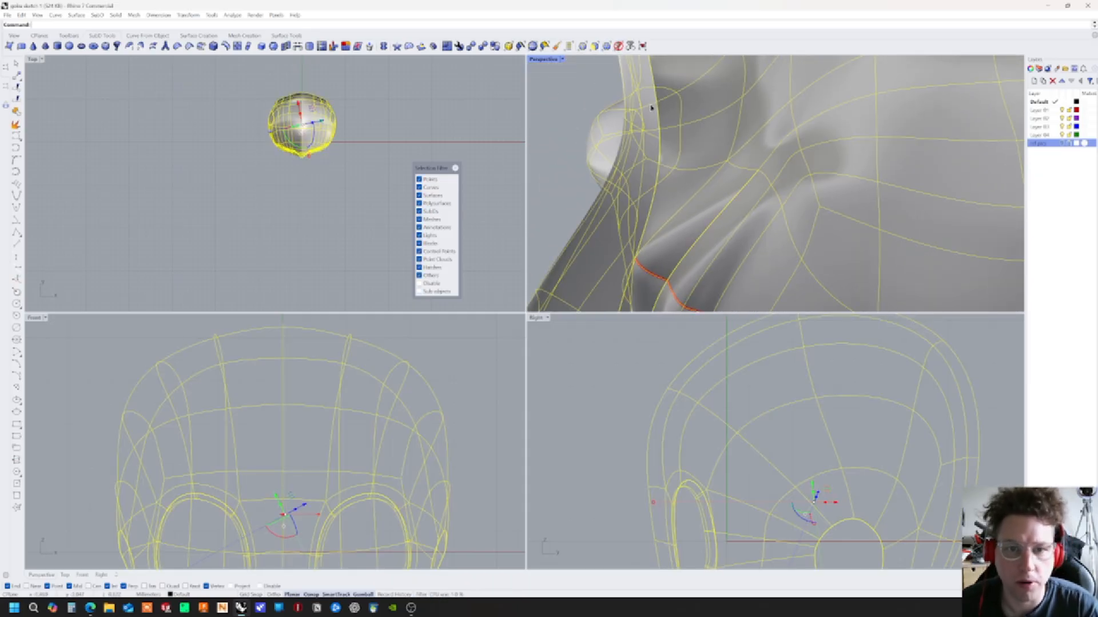
{"action": "key", "text": "F10"}
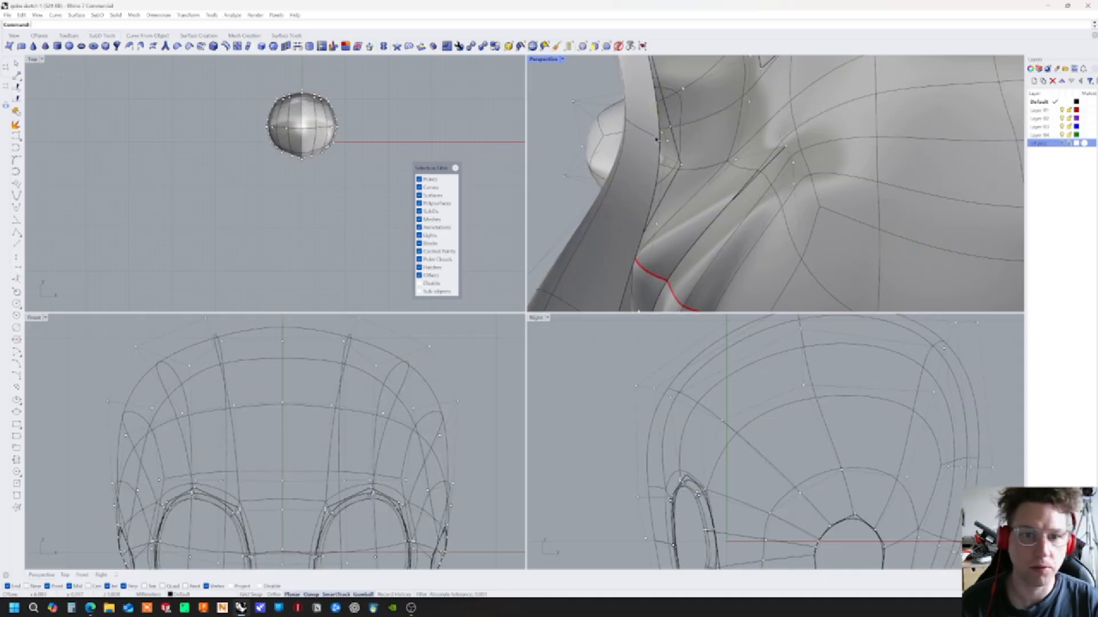
{"action": "right_click_drag", "start_coordinate": [657, 139], "coordinate": [652, 141]}
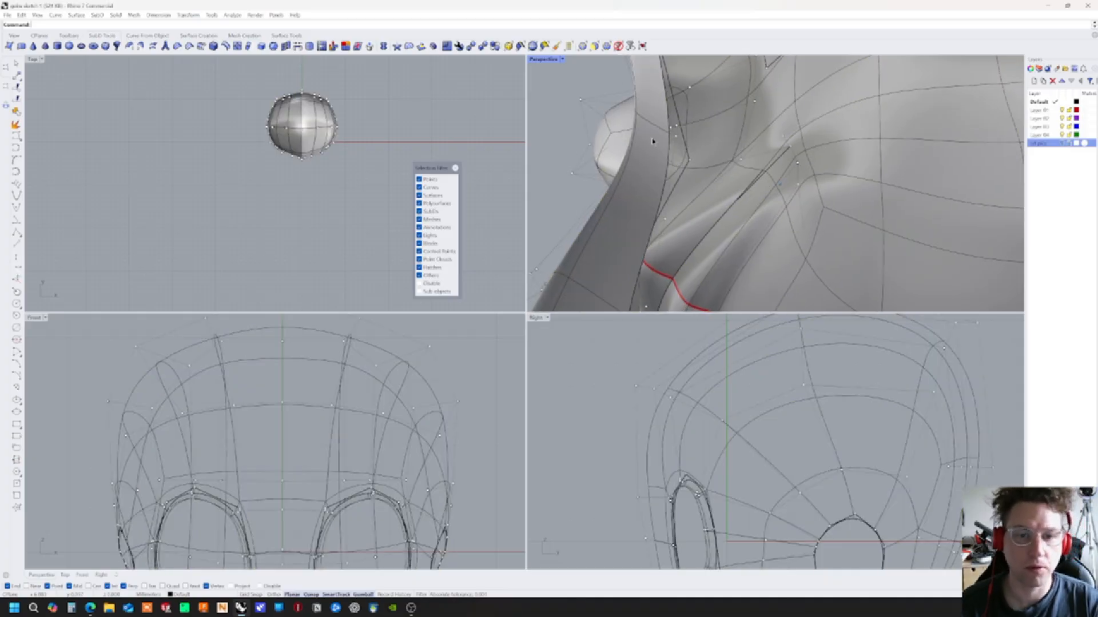
{"action": "left_click", "coordinate": [494, 46]}
{"action": "scroll", "coordinate": [571, 118], "scroll_direction": "up", "scroll_amount": 5}
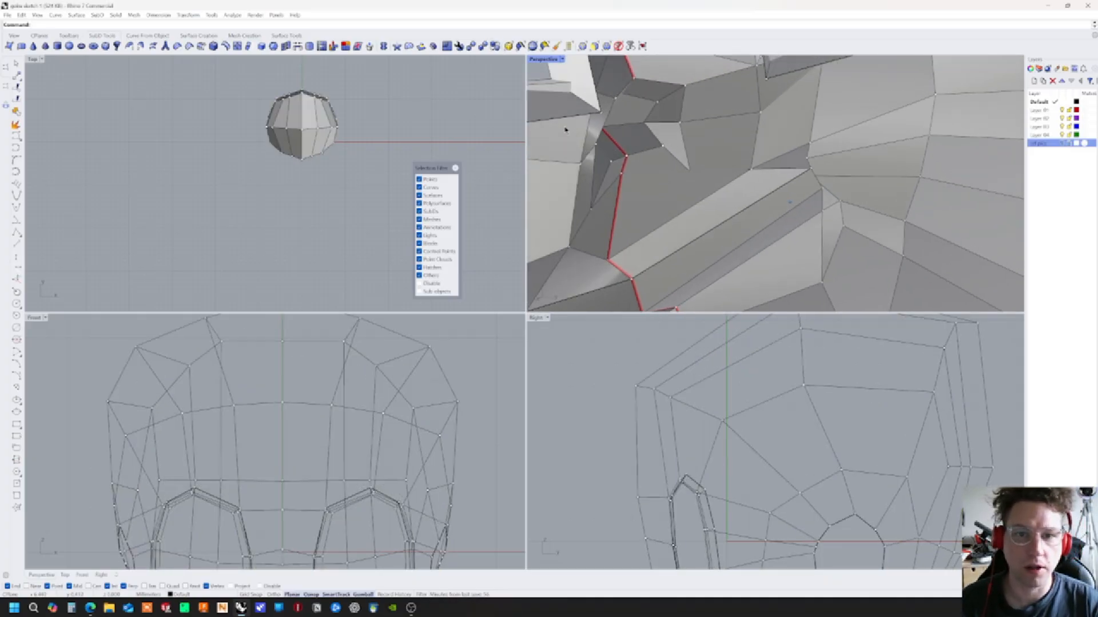
Select the rim vertex at the left eye opening's lower inner corner, center the view on it and reposition it
{"action": "right_click_drag", "start_coordinate": [560, 149], "coordinate": [654, 258]}
{"action": "left_click", "coordinate": [716, 278]}
{"action": "right_click_drag", "start_coordinate": [716, 278], "coordinate": [647, 176]}
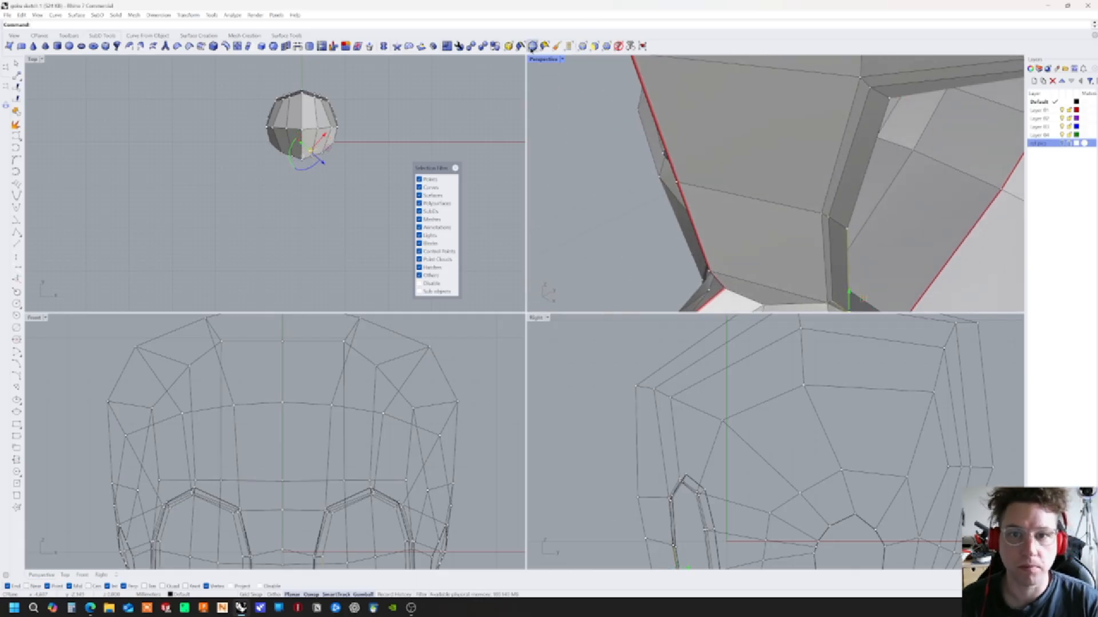
{"action": "left_click", "coordinate": [17, 36]}
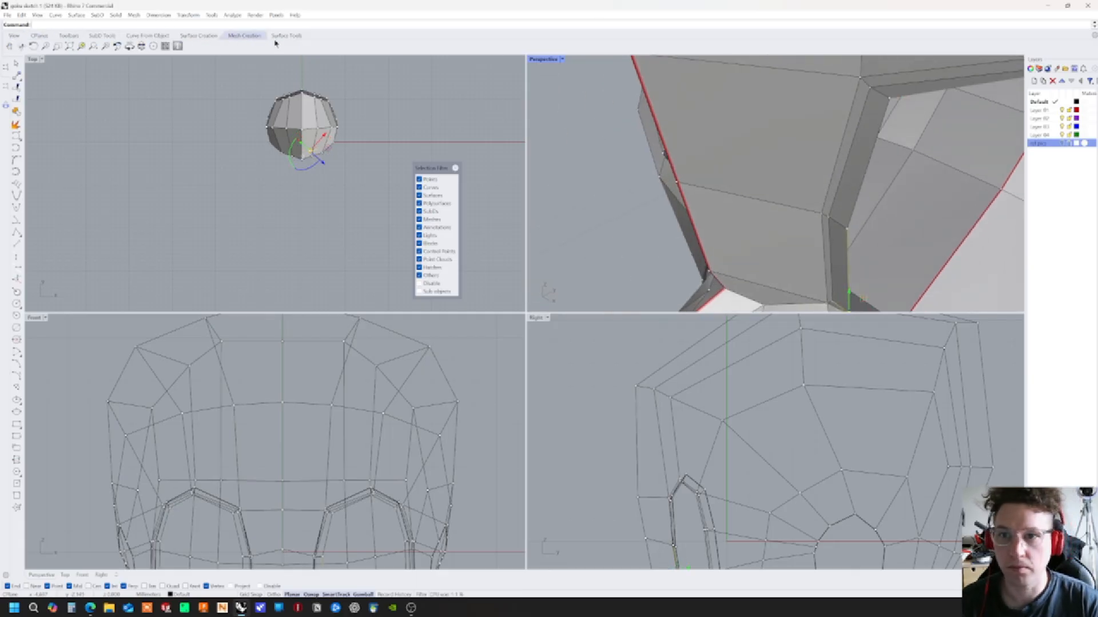
{"action": "left_click", "coordinate": [81, 46]}
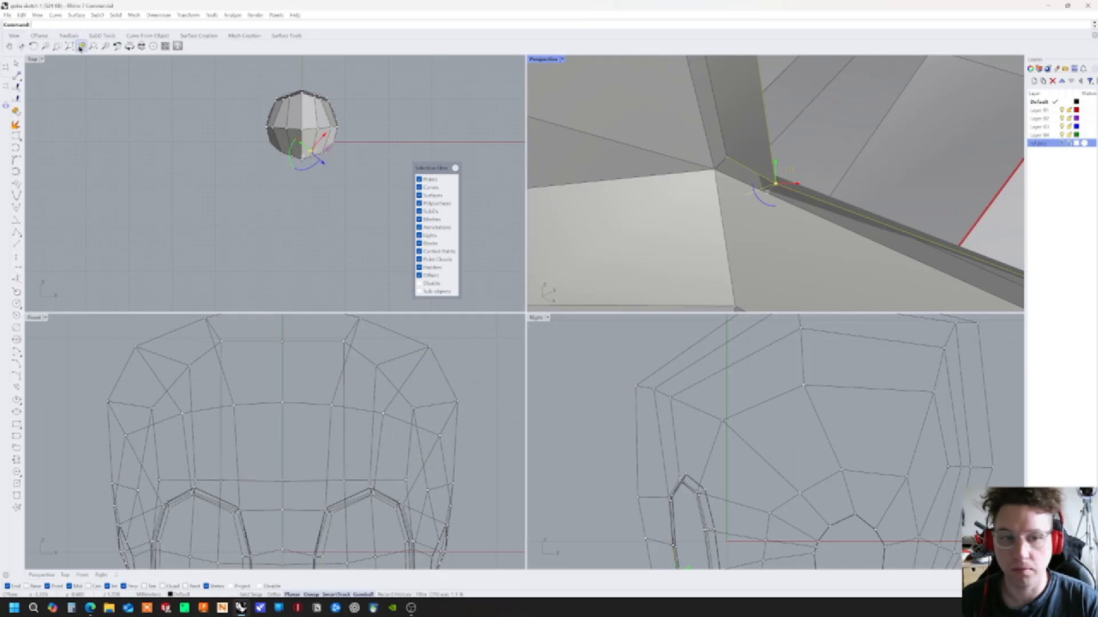
{"action": "right_click_drag", "start_coordinate": [701, 200], "coordinate": [811, 174]}
{"action": "left_click_drag", "start_coordinate": [746, 173], "coordinate": [663, 181]}
{"action": "right_click_drag", "start_coordinate": [663, 181], "coordinate": [790, 116]}
Reposition the rim vertices along the inner side of the left eye opening to even out the rim
{"action": "left_click", "coordinate": [770, 229]}
{"action": "left_click_drag", "start_coordinate": [790, 116], "coordinate": [752, 160]}
{"action": "right_click_drag", "start_coordinate": [752, 160], "coordinate": [779, 156]}
{"action": "left_click", "coordinate": [773, 169], "text": "ctrl+shift"}
{"action": "left_click_drag", "start_coordinate": [781, 153], "coordinate": [788, 155]}
{"action": "right_click_drag", "start_coordinate": [788, 154], "coordinate": [736, 183]}
{"action": "left_click_drag", "start_coordinate": [737, 183], "coordinate": [739, 185]}
{"action": "right_click_drag", "start_coordinate": [739, 185], "coordinate": [711, 194]}
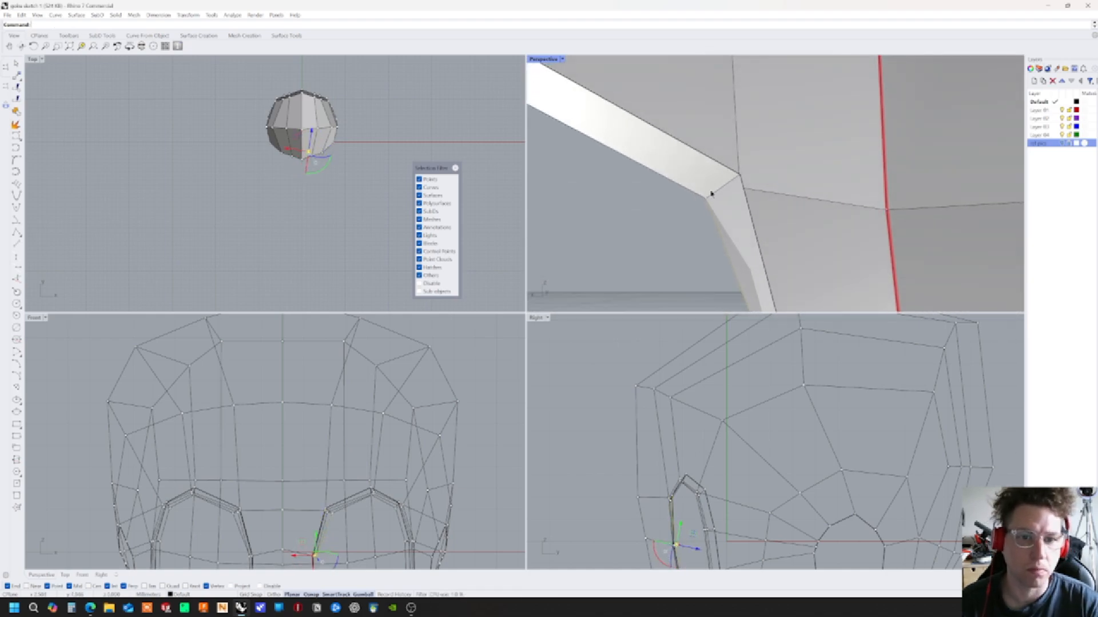
Move the rim vertices around the left eye opening's upper inner corner to even out the rim's thickness
{"action": "left_click", "coordinate": [706, 202]}
{"action": "left_click", "coordinate": [742, 219]}
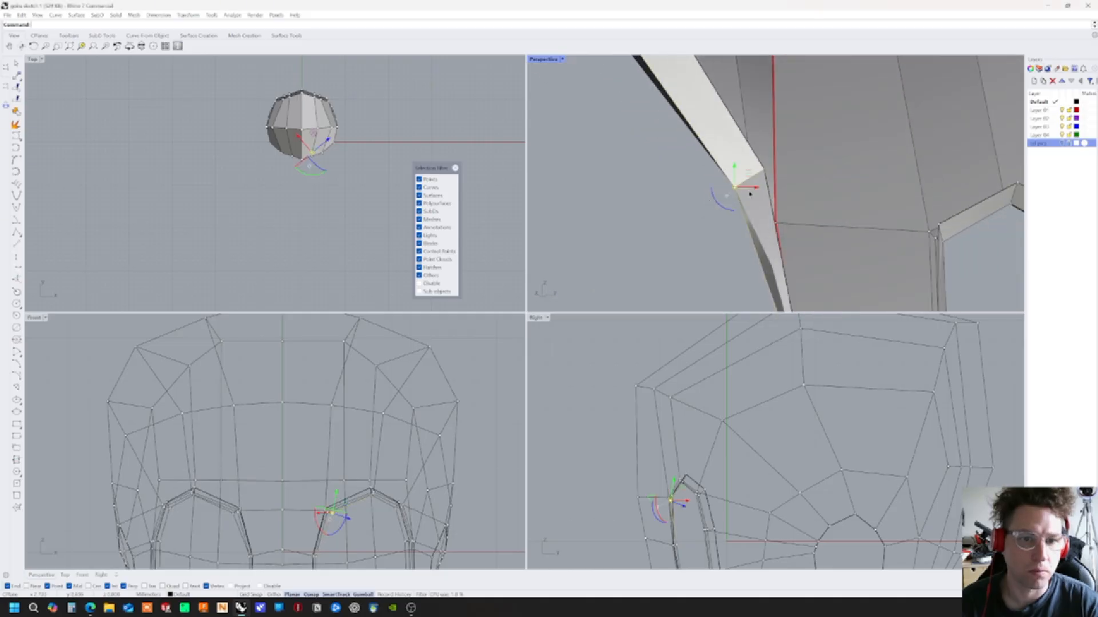
{"action": "left_click_drag", "start_coordinate": [750, 180], "coordinate": [777, 163]}
{"action": "right_click_drag", "start_coordinate": [777, 163], "coordinate": [832, 183]}
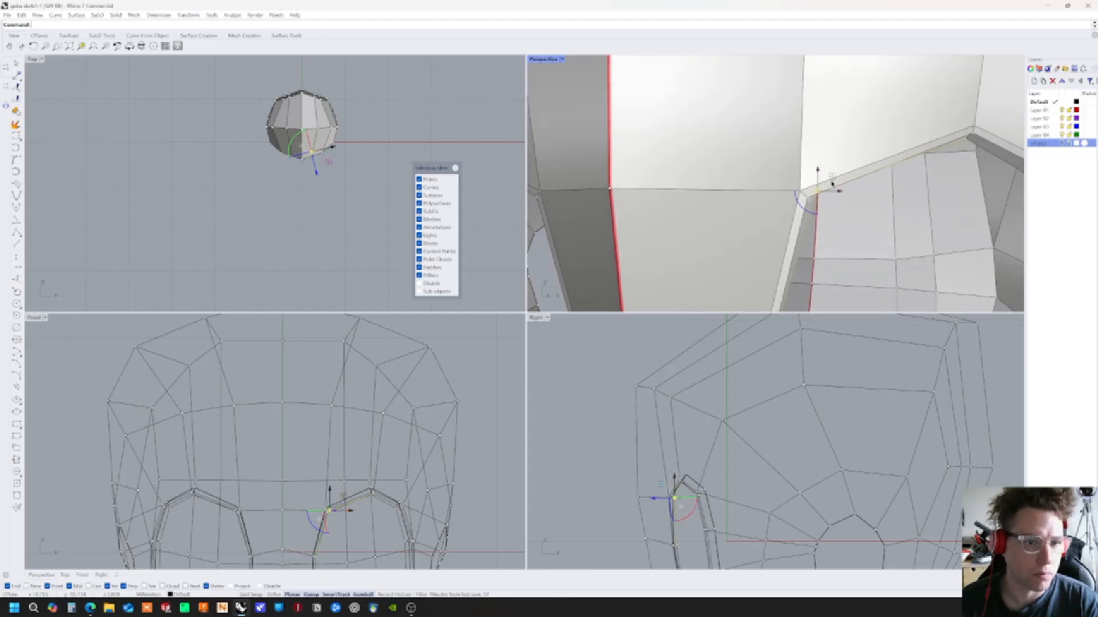
{"action": "left_click_drag", "start_coordinate": [830, 181], "coordinate": [819, 180]}
{"action": "mouse_move", "coordinate": [818, 179]}
{"action": "right_mouse_down"}
{"action": "mouse_move", "coordinate": [906, 213]}
{"action": "mouse_move", "coordinate": [828, 208]}
{"action": "mouse_move", "coordinate": [818, 188]}
{"action": "mouse_move", "coordinate": [828, 179]}
{"action": "right_mouse_up"}
{"action": "left_click", "coordinate": [906, 209]}
{"action": "left_click", "coordinate": [929, 228]}
{"action": "left_click_drag", "start_coordinate": [819, 168], "coordinate": [819, 168]}
Adjust the rim vertices along the outer side of the left eye opening one by one
{"action": "right_click_drag", "start_coordinate": [820, 169], "coordinate": [795, 220]}
{"action": "left_click", "coordinate": [780, 223]}
{"action": "left_click_drag", "start_coordinate": [786, 207], "coordinate": [772, 204]}
{"action": "right_click_drag", "start_coordinate": [771, 205], "coordinate": [778, 218]}
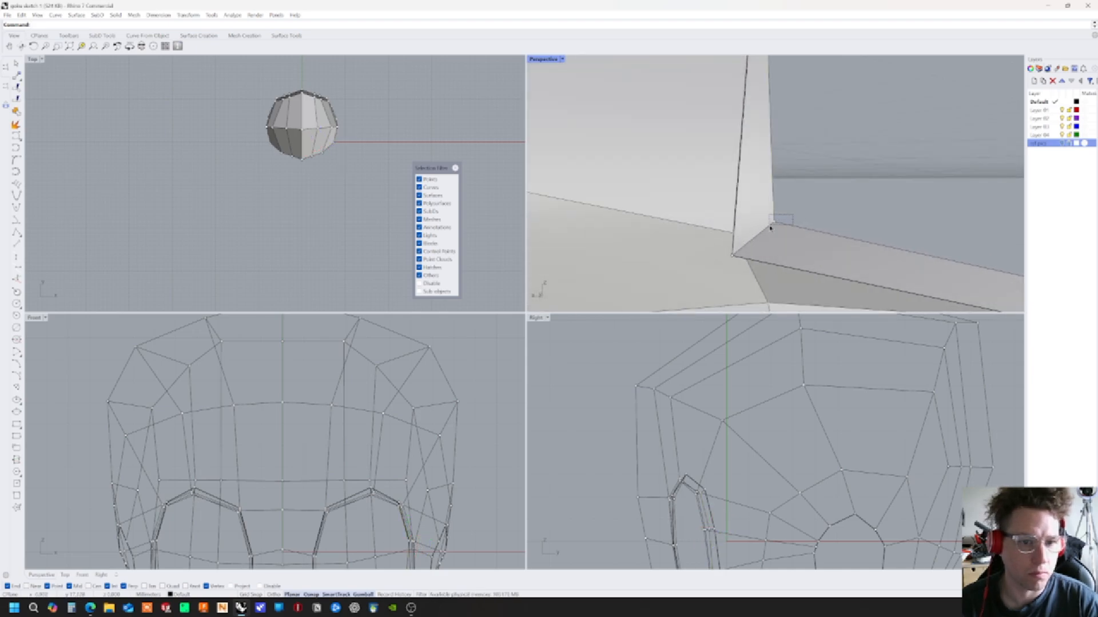
{"action": "left_click", "coordinate": [771, 228]}
{"action": "left_click_drag", "start_coordinate": [776, 213], "coordinate": [764, 215]}
{"action": "right_click_drag", "start_coordinate": [763, 215], "coordinate": [758, 245]}
{"action": "left_click", "coordinate": [729, 257]}
{"action": "left_click_drag", "start_coordinate": [737, 249], "coordinate": [710, 236]}
{"action": "right_click_drag", "start_coordinate": [711, 236], "coordinate": [769, 229]}
Move the outer rim vertices at the left eye opening's upper inner and upper outer corners outward to widen the rim
{"action": "left_click", "coordinate": [953, 126]}
{"action": "scroll", "coordinate": [951, 127], "scroll_direction": "down", "scroll_amount": 2}
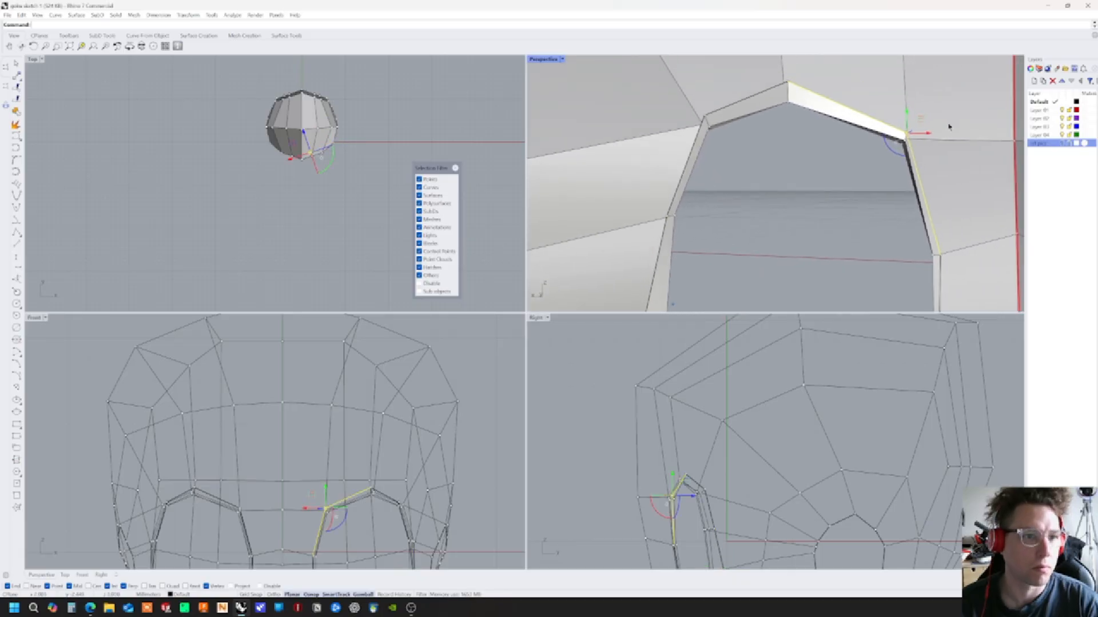
{"action": "left_click_drag", "start_coordinate": [922, 121], "coordinate": [934, 115]}
{"action": "right_click_drag", "start_coordinate": [893, 113], "coordinate": [795, 102]}
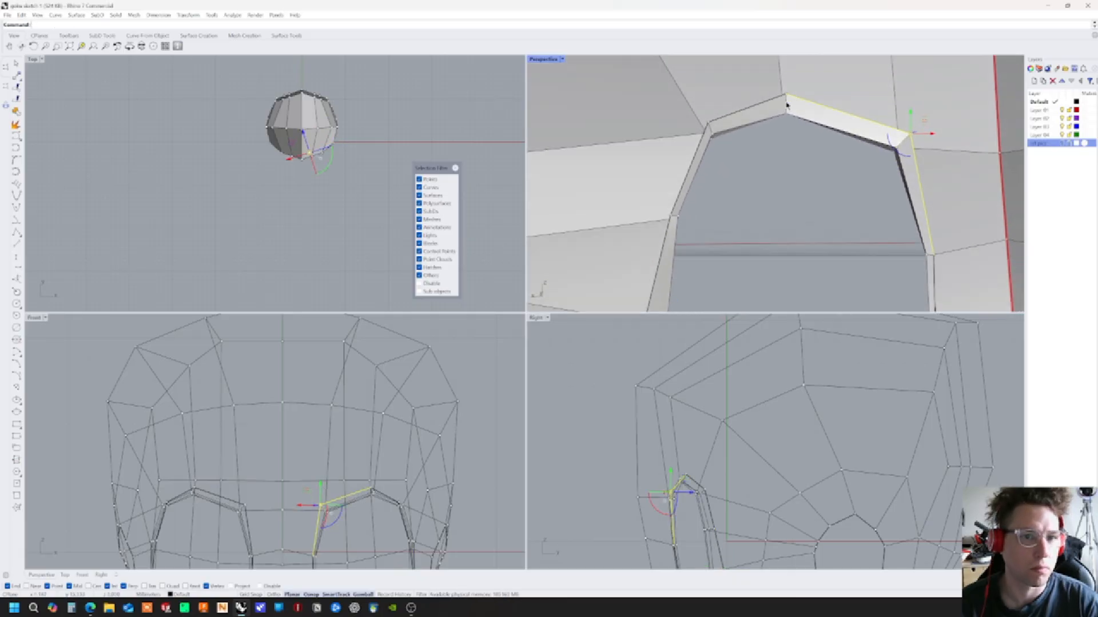
{"action": "left_click", "coordinate": [708, 128]}
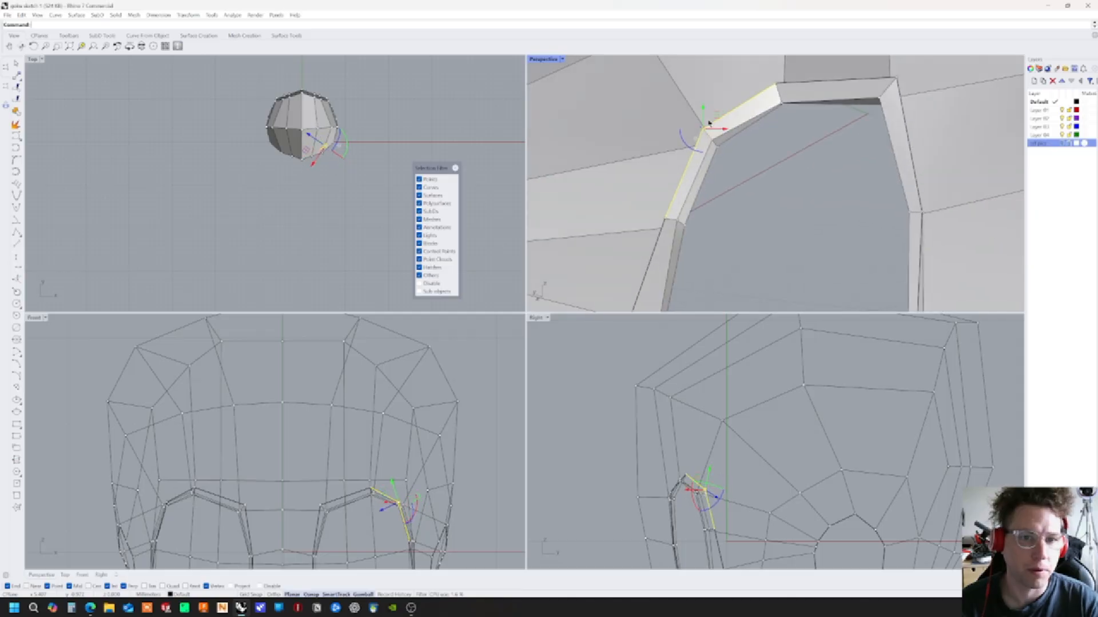
{"action": "left_click_drag", "start_coordinate": [714, 119], "coordinate": [707, 117]}
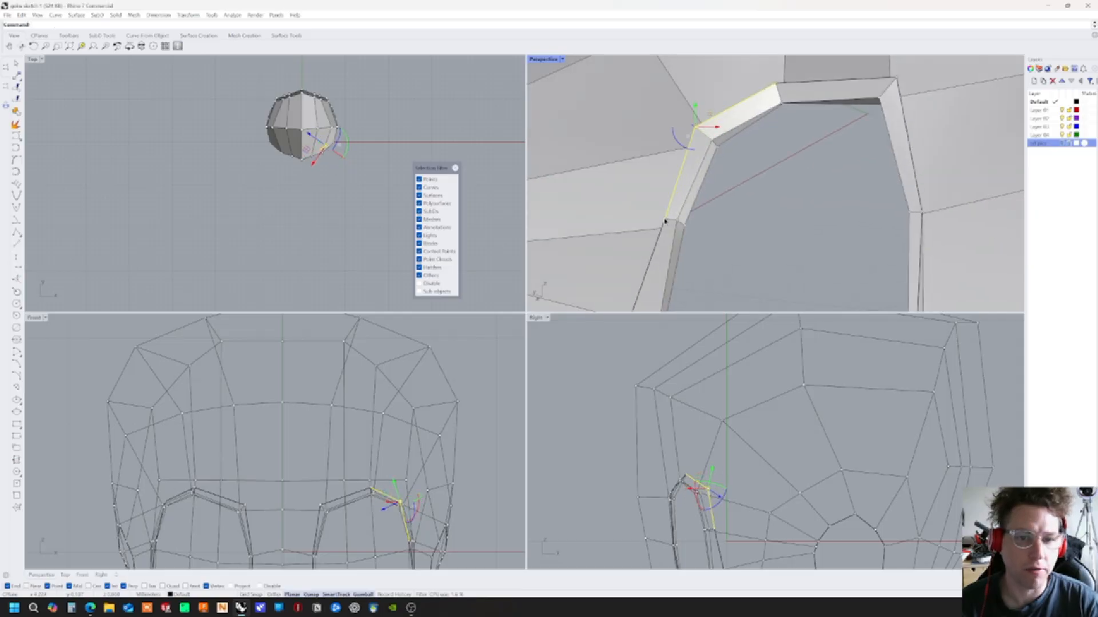
Reposition the outer rim vertices at the lower inner corner and inner side of the left eye opening
{"action": "left_click", "coordinate": [665, 221]}
{"action": "right_click_drag", "start_coordinate": [665, 221], "coordinate": [840, 217]}
{"action": "left_click", "coordinate": [852, 299]}
{"action": "left_click_drag", "start_coordinate": [862, 283], "coordinate": [873, 260]}
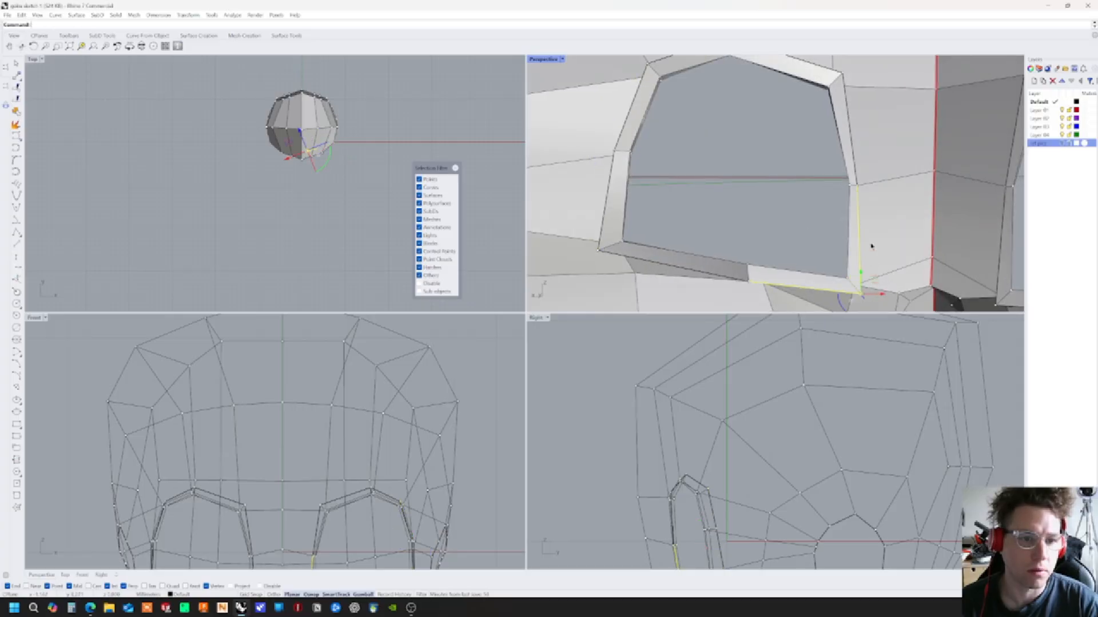
{"action": "left_click", "coordinate": [857, 187]}
{"action": "left_click_drag", "start_coordinate": [872, 175], "coordinate": [878, 174]}
{"action": "left_click", "coordinate": [781, 189]}
{"action": "right_click_drag", "start_coordinate": [780, 189], "coordinate": [871, 194]}
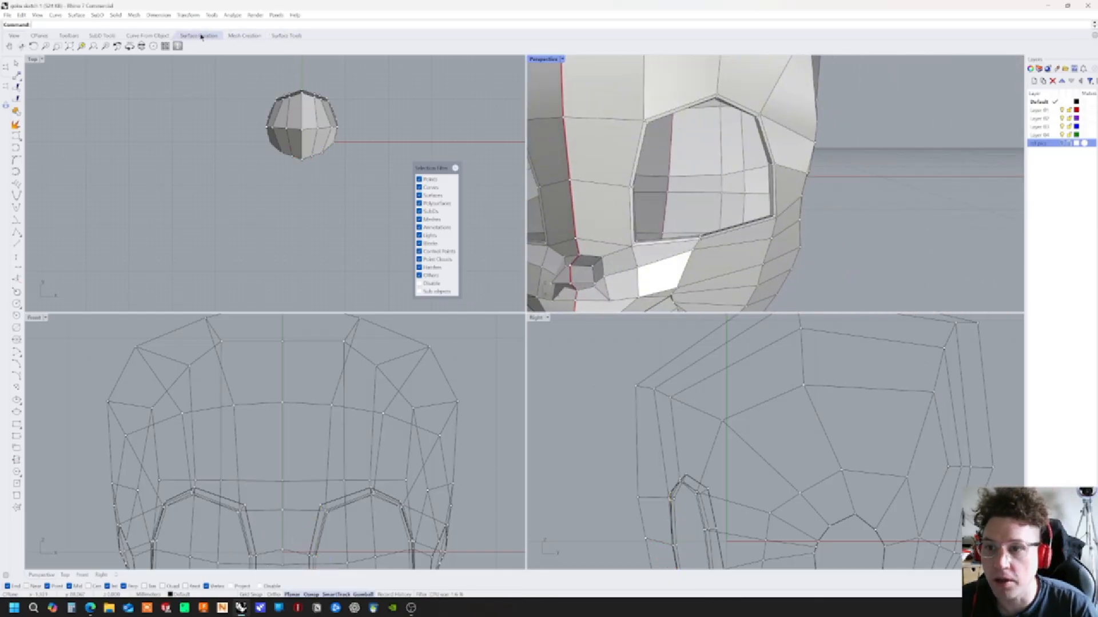
Return the SubD to smooth display, turn off the head's control points and inspect the reshaped left eye rim
{"action": "left_click", "coordinate": [106, 36]}
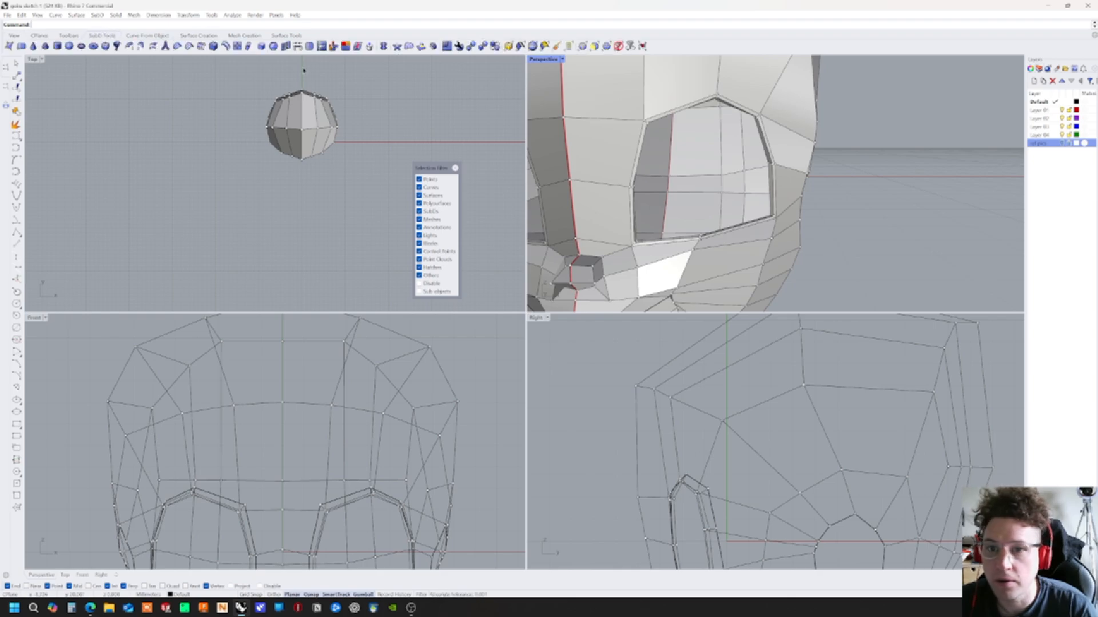
{"action": "left_click", "coordinate": [493, 48]}
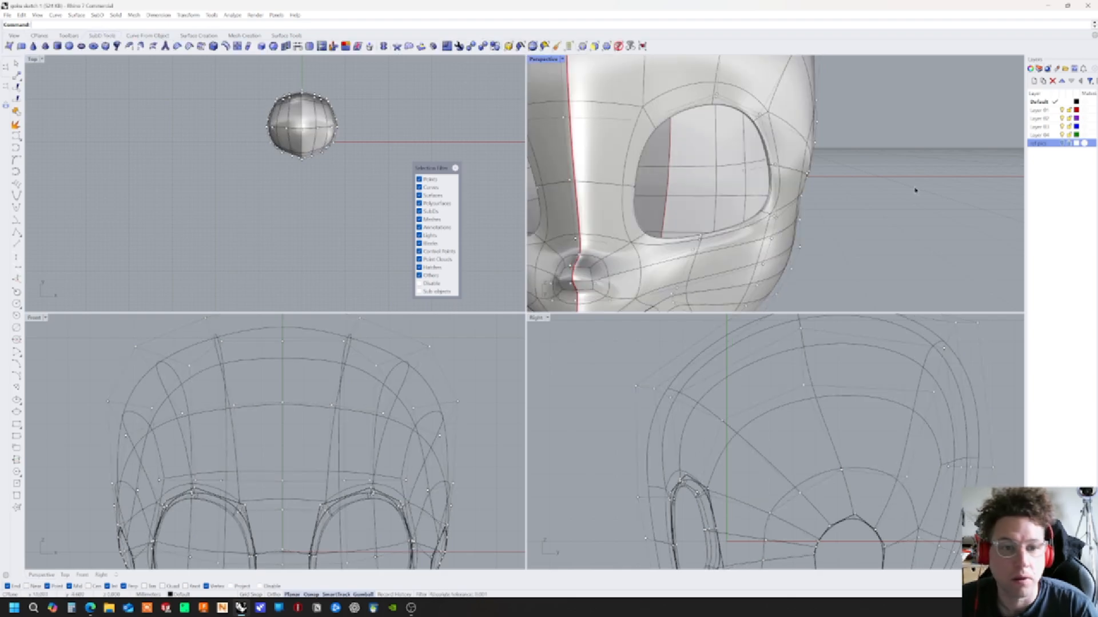
{"action": "key", "text": "Escape"}
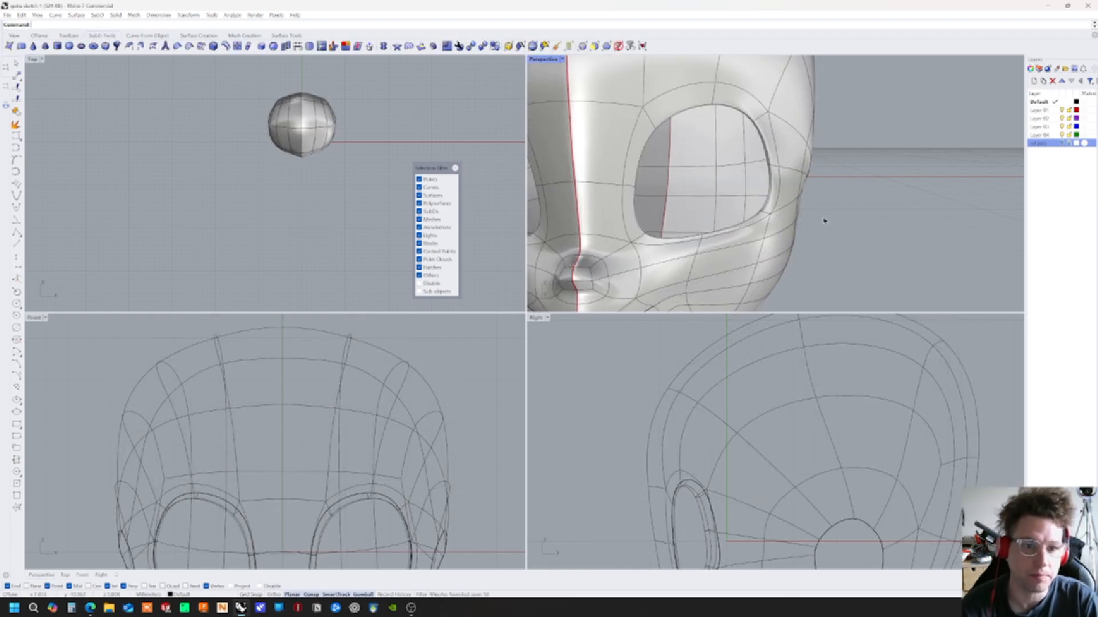
{"action": "right_click_drag", "start_coordinate": [810, 208], "coordinate": [781, 132]}
{"action": "scroll", "coordinate": [848, 193], "scroll_direction": "down", "scroll_amount": 5}
{"action": "scroll", "coordinate": [781, 131], "scroll_direction": "up", "scroll_amount": 5}
Turn on the head's control points, undo the accidental scaling and restrict the selection filter to vertices and control points
{"action": "left_click", "coordinate": [776, 181]}
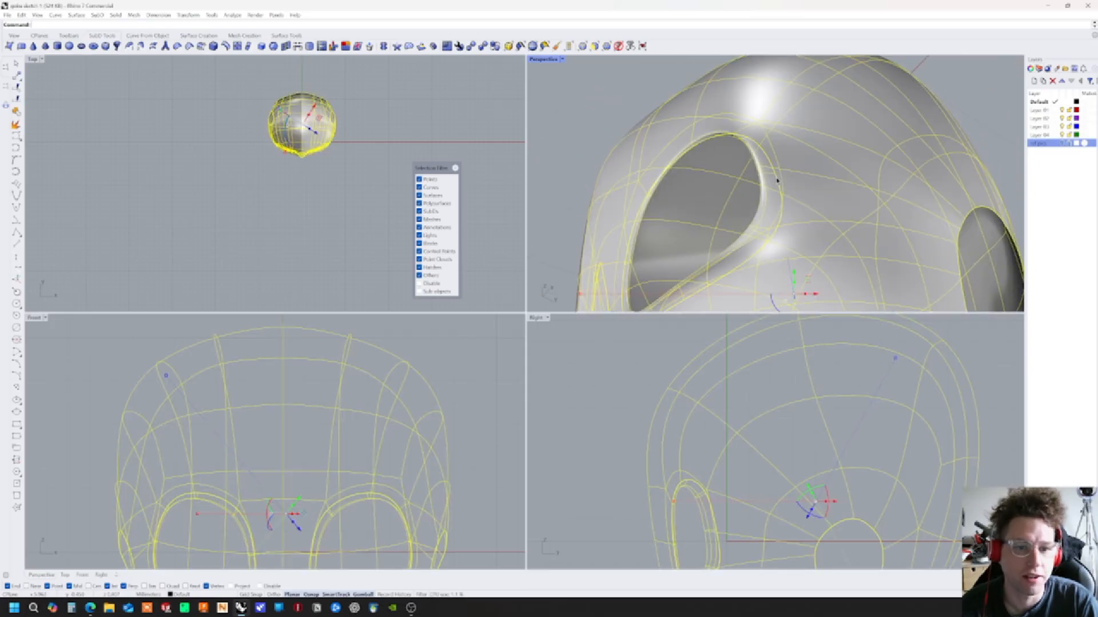
{"action": "key", "text": "F10"}
{"action": "right_click_drag", "start_coordinate": [772, 189], "coordinate": [735, 238]}
{"action": "left_click", "coordinate": [760, 238]}
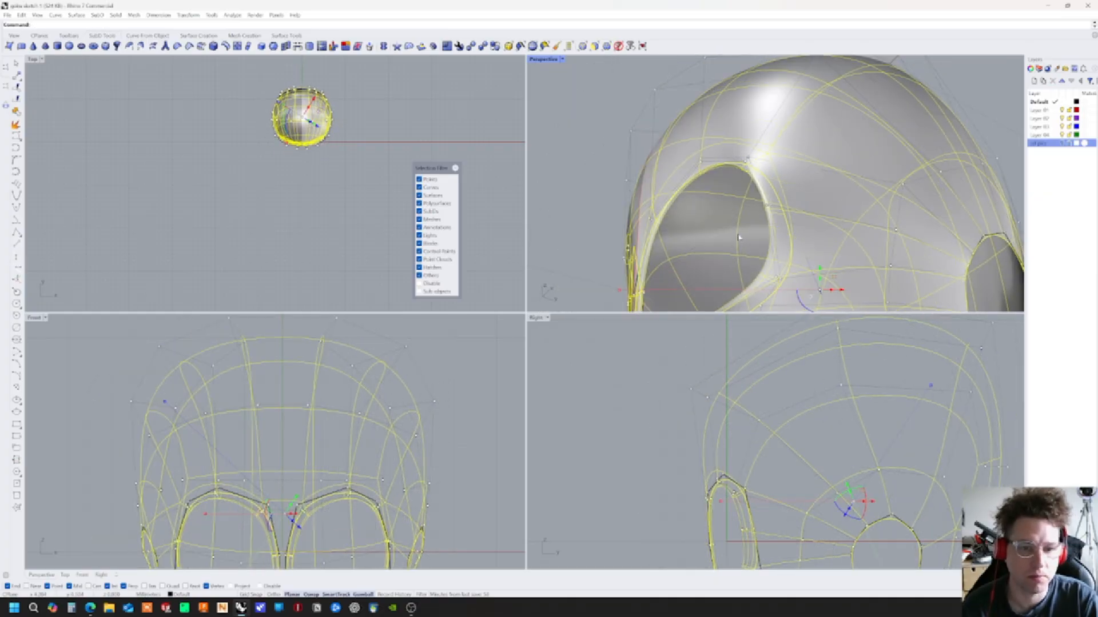
{"action": "key", "text": "ctrl+z"}
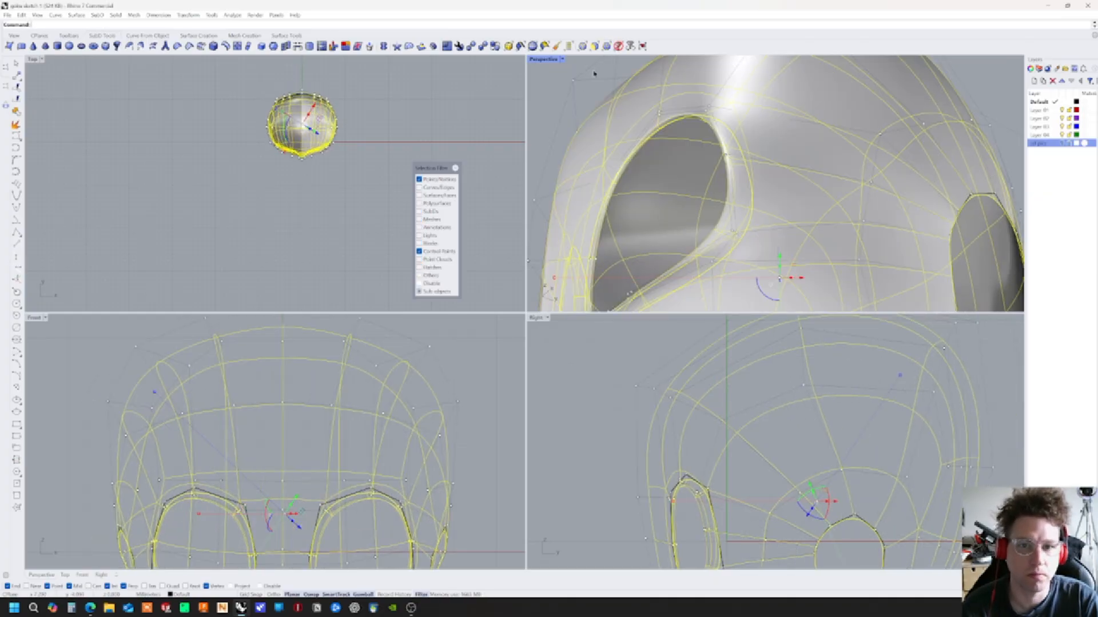
{"action": "key", "text": "Escape"}
Select the rim control points at the left eye opening's lower outer corner and reposition them to refine the corner
{"action": "left_click_drag", "start_coordinate": [751, 253], "coordinate": [751, 255]}
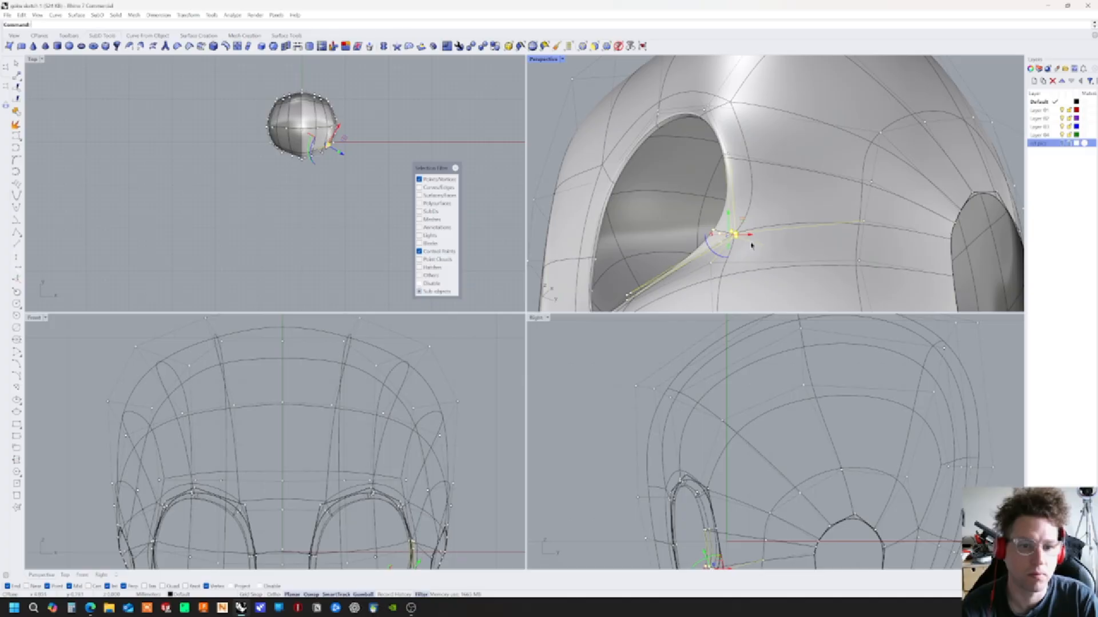
{"action": "right_click_drag", "start_coordinate": [774, 255], "coordinate": [787, 225]}
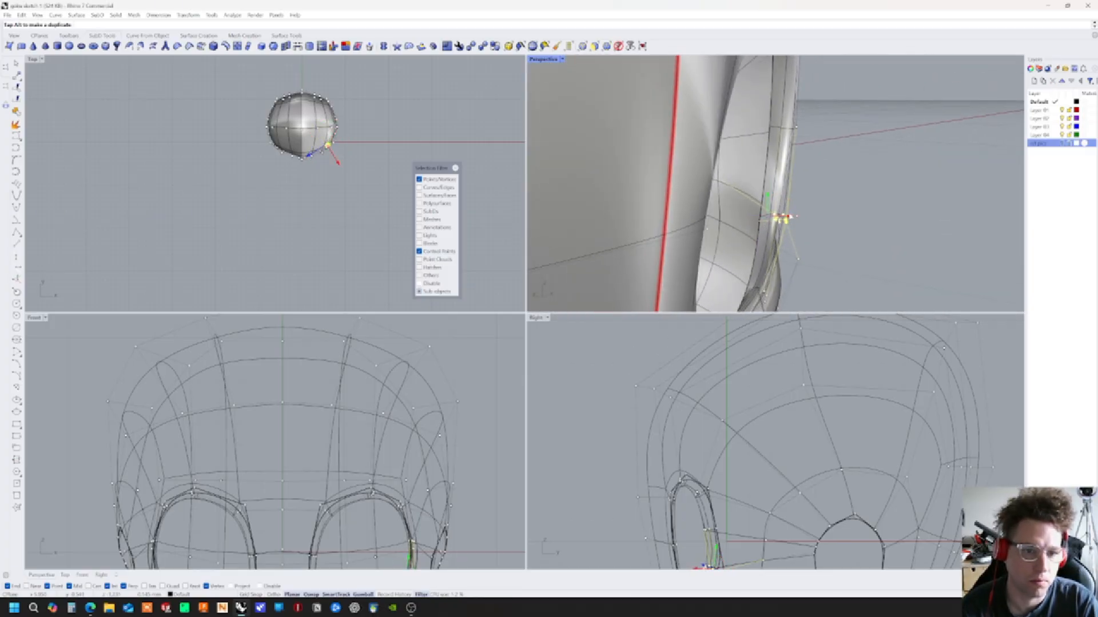
{"action": "right_click_drag", "start_coordinate": [790, 216], "coordinate": [756, 227]}
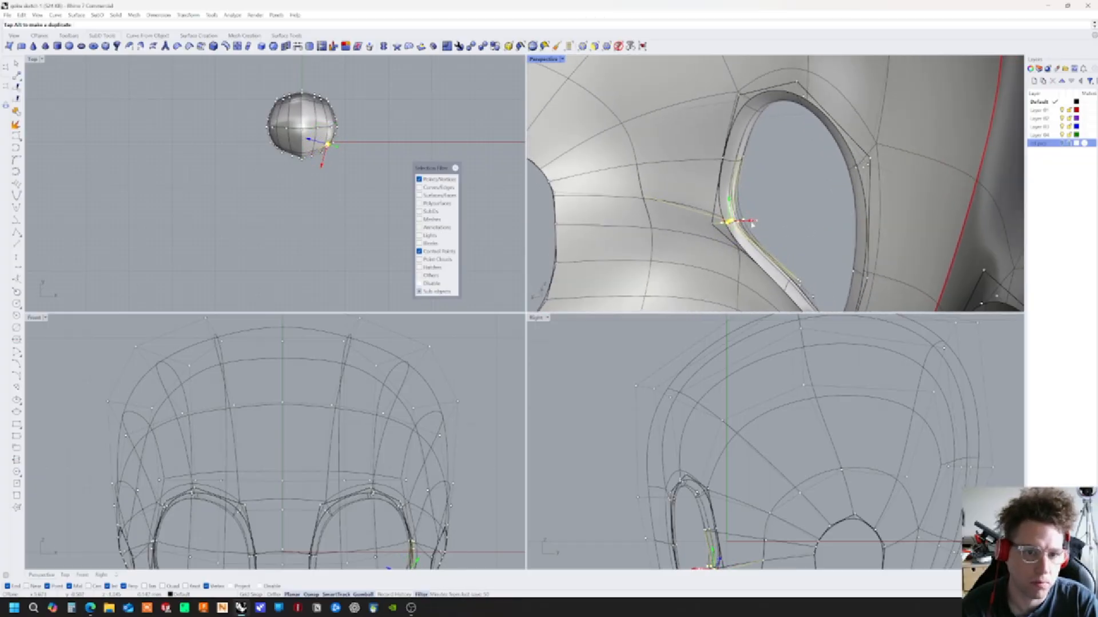
{"action": "left_click_drag", "start_coordinate": [709, 171], "coordinate": [740, 162]}
{"action": "mouse_move", "coordinate": [740, 162]}
{"action": "right_mouse_down"}
{"action": "mouse_move", "coordinate": [747, 178]}
{"action": "mouse_move", "coordinate": [769, 179]}
{"action": "mouse_move", "coordinate": [739, 174]}
{"action": "right_mouse_up"}
{"action": "scroll", "coordinate": [749, 171], "scroll_direction": "up", "scroll_amount": 6}
{"action": "scroll", "coordinate": [747, 171], "scroll_direction": "down", "scroll_amount": 4}
{"action": "left_click_drag", "start_coordinate": [743, 185], "coordinate": [729, 190]}
{"action": "right_click_drag", "start_coordinate": [729, 190], "coordinate": [819, 207]}
Add more outer-side rim points to the selection and shift them farther back around the side of the head
{"action": "scroll", "coordinate": [791, 211], "scroll_direction": "down", "scroll_amount": 10}
{"action": "scroll", "coordinate": [793, 213], "scroll_direction": "up", "scroll_amount": 6}
{"action": "left_click_drag", "start_coordinate": [792, 233], "coordinate": [795, 228], "text": "shift"}
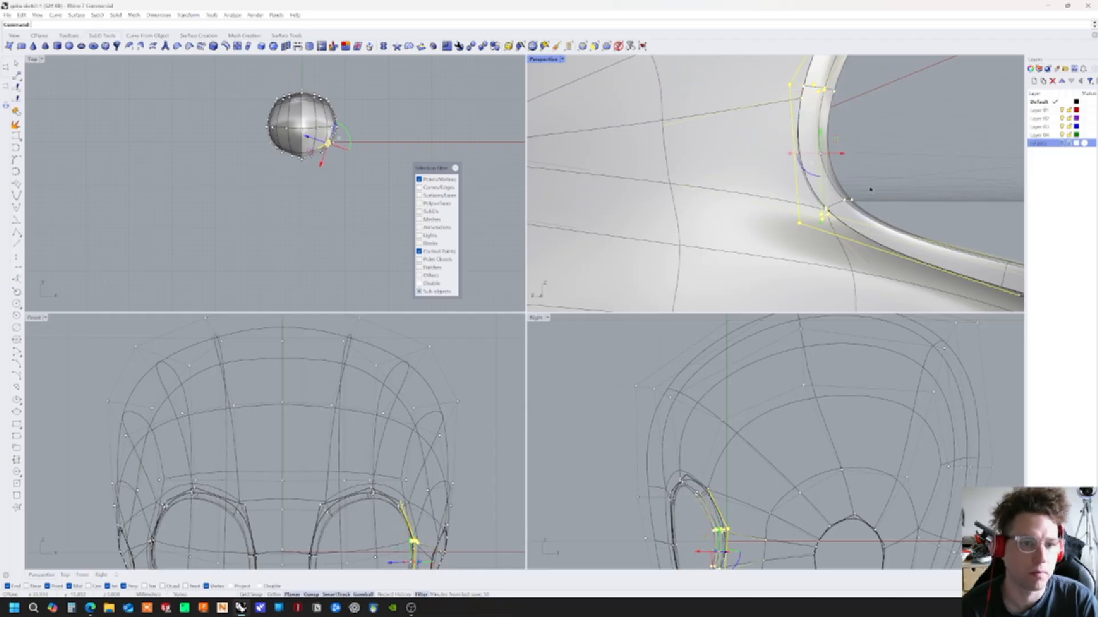
{"action": "mouse_move", "coordinate": [841, 155]}
{"action": "right_mouse_down"}
{"action": "mouse_move", "coordinate": [806, 162]}
{"action": "mouse_move", "coordinate": [838, 150]}
{"action": "right_mouse_up"}
{"action": "left_click_drag", "start_coordinate": [838, 150], "coordinate": [832, 152]}
{"action": "scroll", "coordinate": [832, 152], "scroll_direction": "up", "scroll_amount": 10}
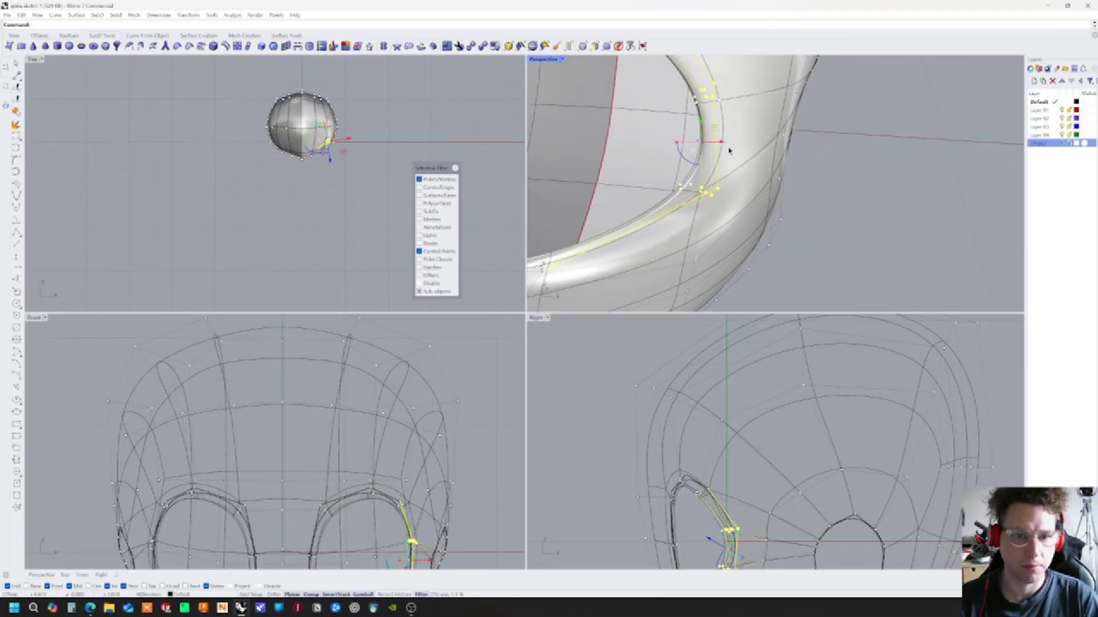
{"action": "left_click_drag", "start_coordinate": [722, 144], "coordinate": [714, 143]}
{"action": "right_click_drag", "start_coordinate": [716, 142], "coordinate": [873, 194]}
{"action": "key", "text": "Escape"}
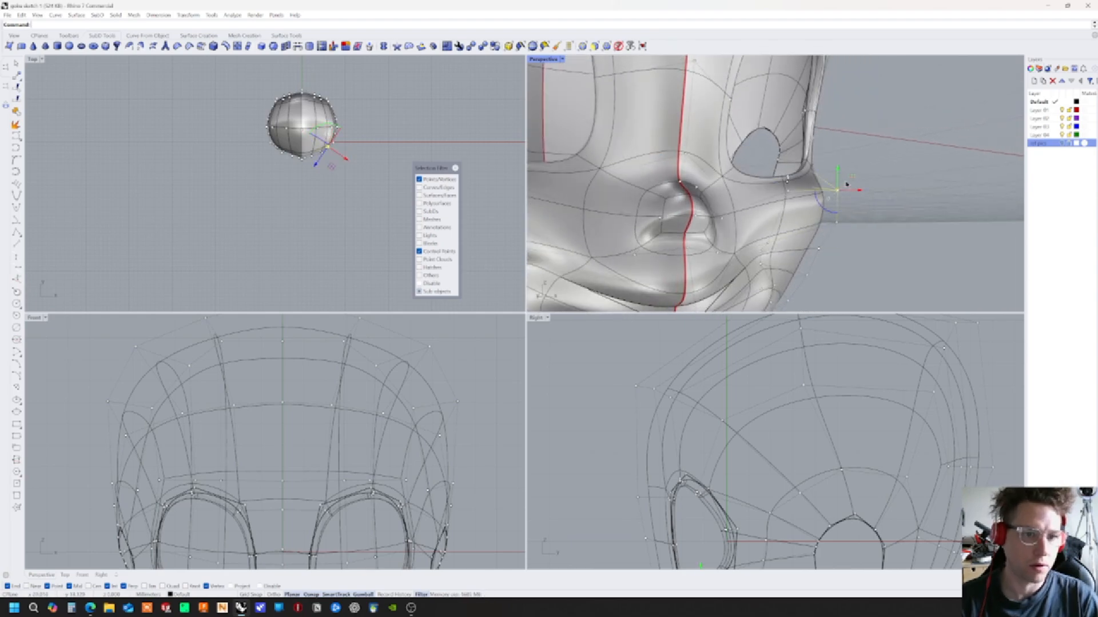
Reposition the outer cheek control points below the left eye opening's outer corner to smooth the cheek silhouette
{"action": "mouse_move", "coordinate": [856, 176]}
{"action": "left_mouse_down"}
{"action": "mouse_move", "coordinate": [862, 169]}
{"action": "mouse_move", "coordinate": [856, 179]}
{"action": "left_mouse_up"}
{"action": "right_click_drag", "start_coordinate": [856, 178], "coordinate": [816, 229]}
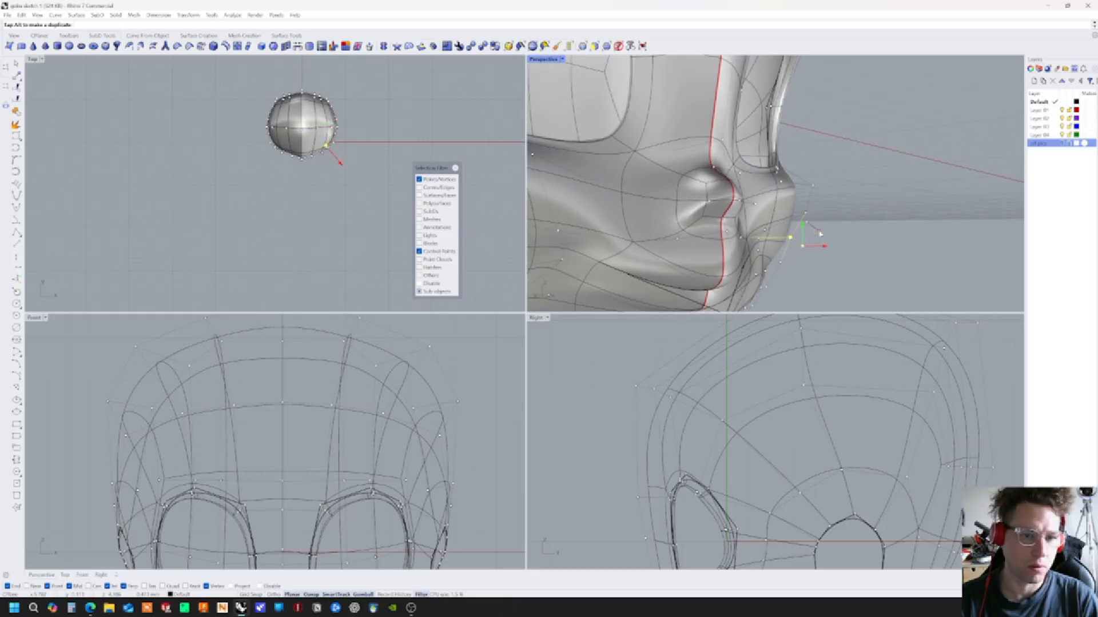
{"action": "mouse_move", "coordinate": [819, 198]}
{"action": "left_mouse_down"}
{"action": "mouse_move", "coordinate": [831, 212]}
{"action": "mouse_move", "coordinate": [821, 219]}
{"action": "left_mouse_up"}
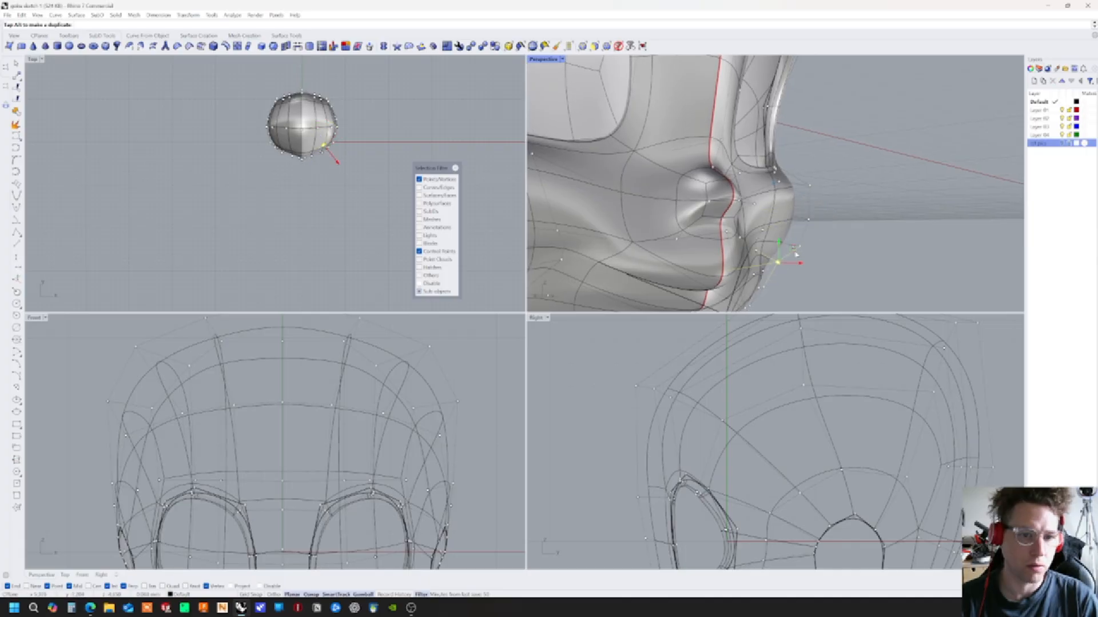
{"action": "right_click_drag", "start_coordinate": [800, 262], "coordinate": [799, 148]}
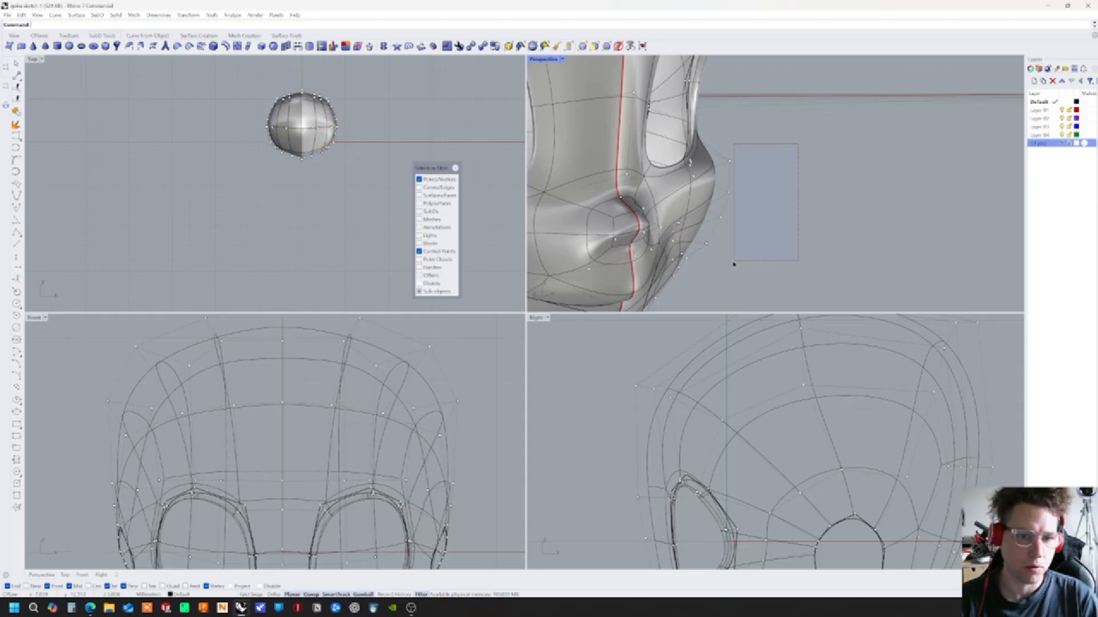
Select the cheek control points beside the nose and mouth and adjust the transition from the nose into the left cheek
{"action": "left_click_drag", "start_coordinate": [703, 273], "coordinate": [703, 272]}
{"action": "right_click_drag", "start_coordinate": [702, 272], "coordinate": [773, 276]}
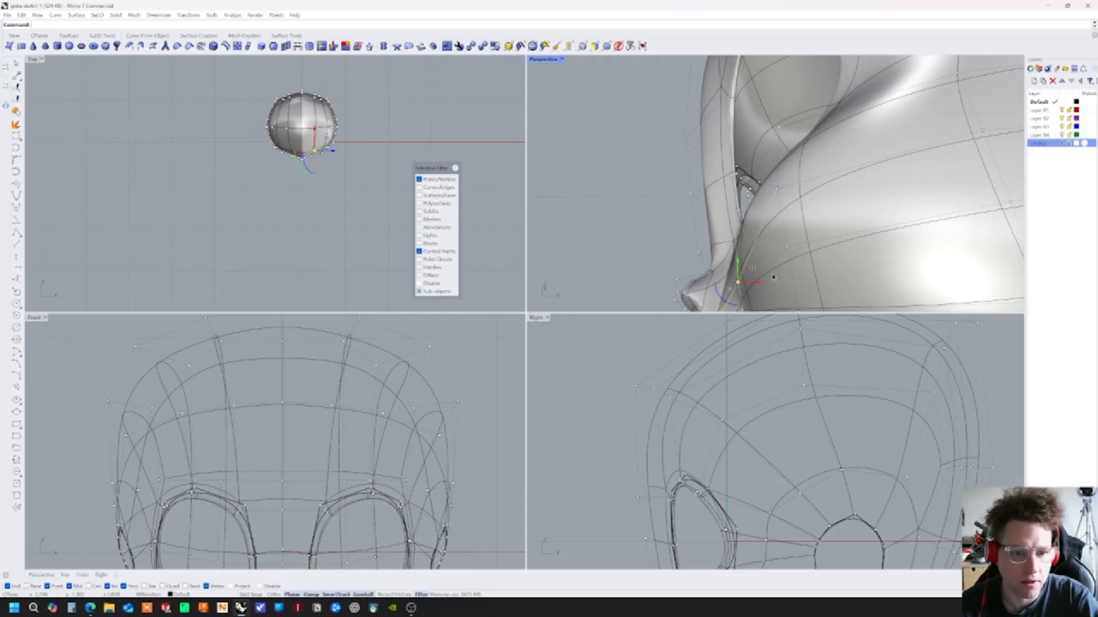
{"action": "left_click_drag", "start_coordinate": [756, 282], "coordinate": [754, 282]}
{"action": "right_click_drag", "start_coordinate": [754, 282], "coordinate": [769, 169]}
{"action": "left_click_drag", "start_coordinate": [764, 158], "coordinate": [771, 207]}
{"action": "right_click_drag", "start_coordinate": [772, 206], "coordinate": [612, 168]}
{"action": "left_click", "coordinate": [666, 147]}
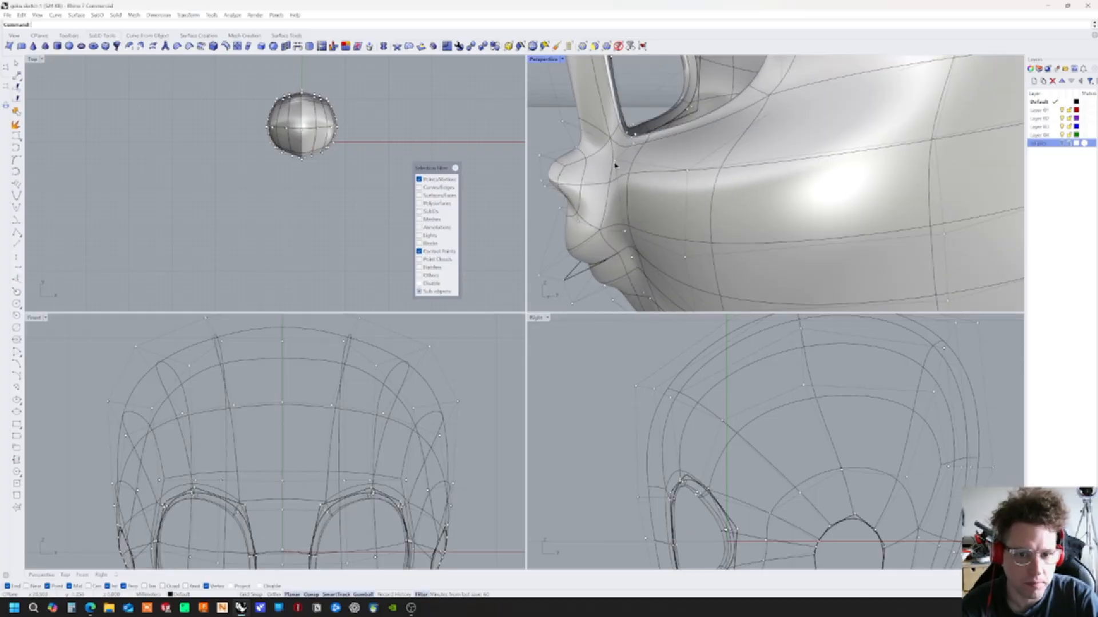
Nudge the control points between the nose and mouth corner and clear the selection
{"action": "left_click_drag", "start_coordinate": [616, 153], "coordinate": [616, 151]}
{"action": "mouse_move", "coordinate": [621, 157]}
{"action": "right_mouse_down"}
{"action": "mouse_move", "coordinate": [765, 196]}
{"action": "mouse_move", "coordinate": [823, 226]}
{"action": "mouse_move", "coordinate": [779, 222]}
{"action": "right_mouse_up"}
{"action": "left_click_drag", "start_coordinate": [777, 220], "coordinate": [781, 220]}
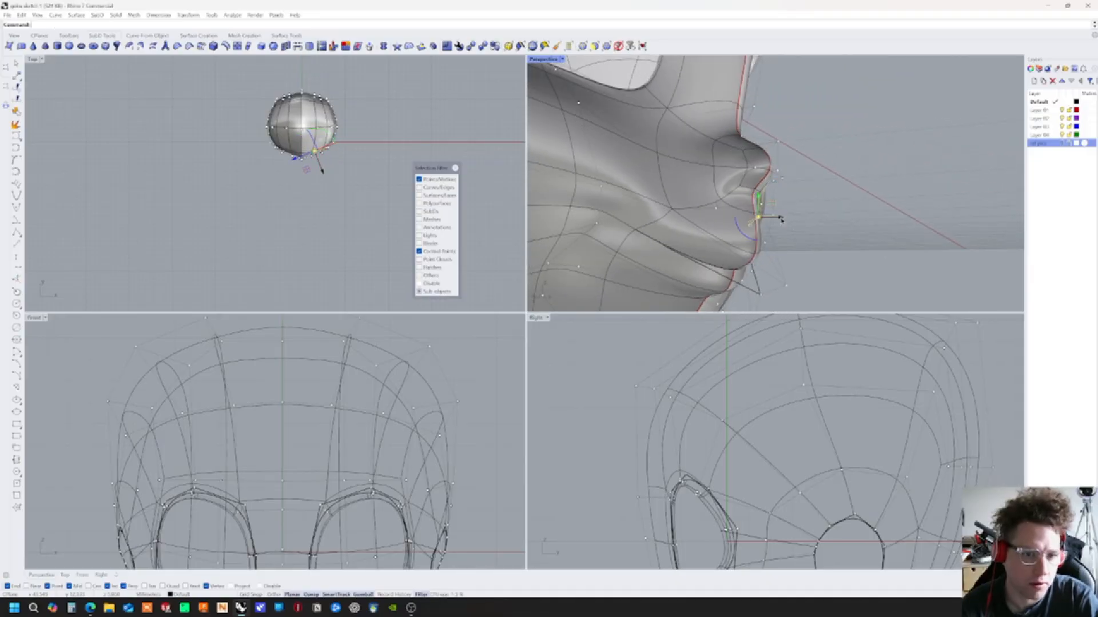
{"action": "right_click_drag", "start_coordinate": [781, 220], "coordinate": [961, 188]}
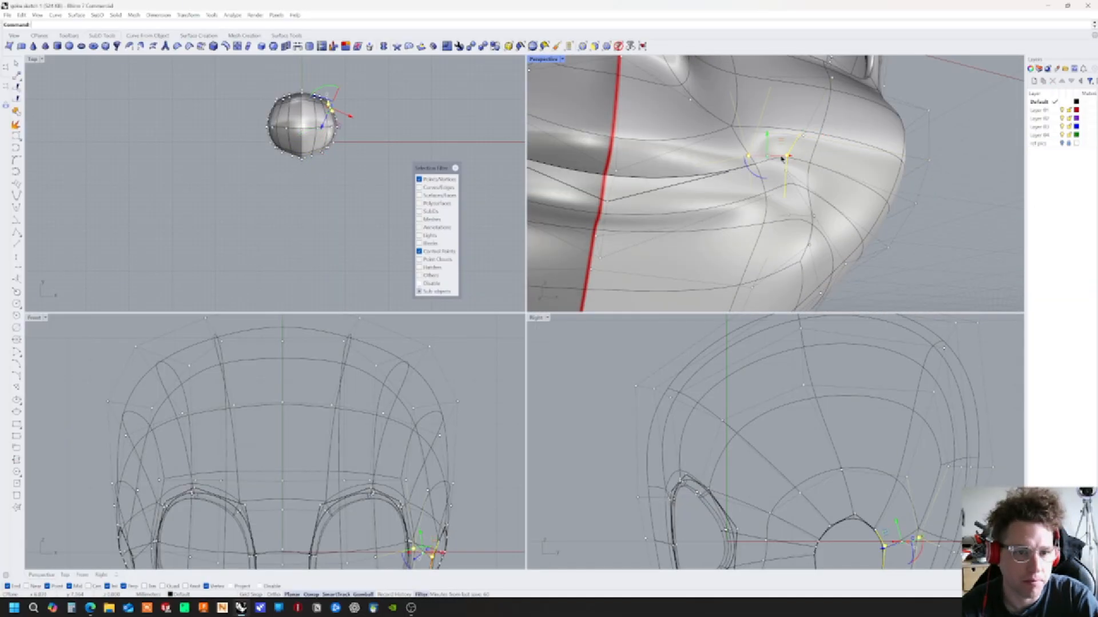
{"action": "key", "text": "Escape"}
Reposition the control points around the left mouth corner to shape the adjoining cheek fold
{"action": "right_click_drag", "start_coordinate": [790, 155], "coordinate": [808, 188]}
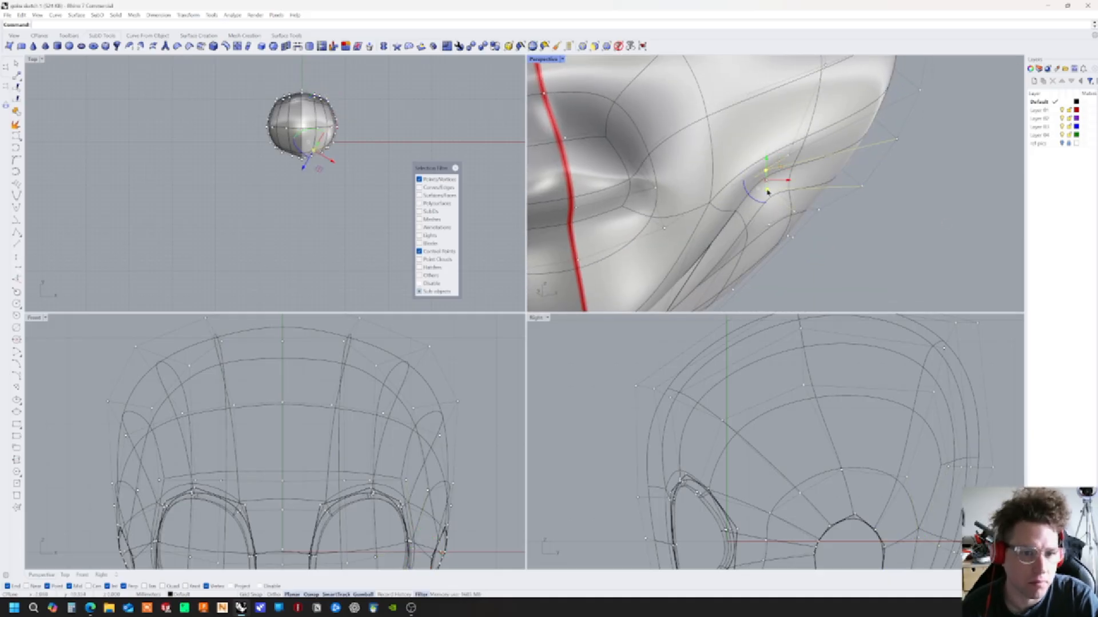
{"action": "right_click_drag", "start_coordinate": [806, 227], "coordinate": [742, 237]}
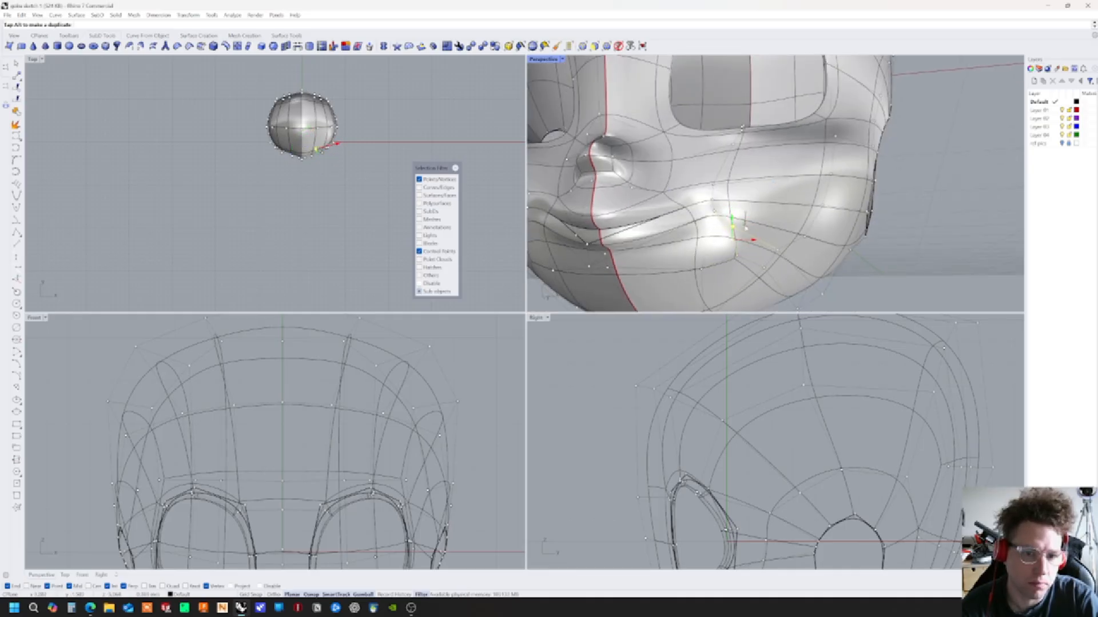
{"action": "right_click_drag", "start_coordinate": [745, 228], "coordinate": [718, 168]}
{"action": "key", "text": "Escape"}
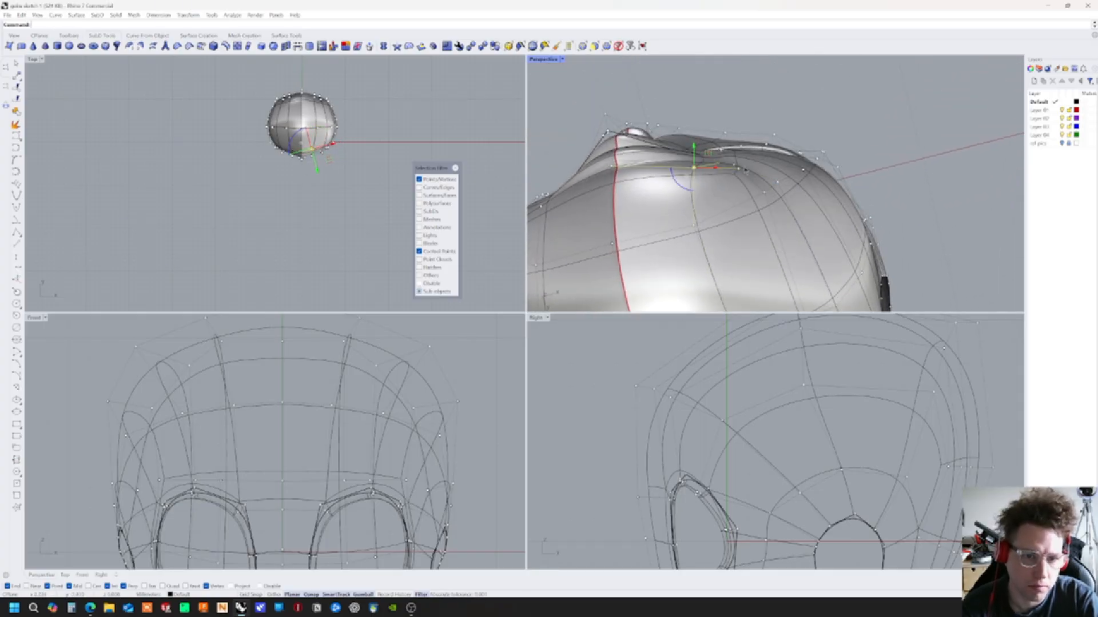
Shift the control points below the mouth on the left side of the chin to refine the jaw surface
{"action": "right_click_drag", "start_coordinate": [739, 170], "coordinate": [733, 186]}
{"action": "left_click_drag", "start_coordinate": [732, 187], "coordinate": [739, 190]}
{"action": "mouse_move", "coordinate": [739, 190]}
{"action": "right_mouse_down"}
{"action": "mouse_move", "coordinate": [723, 196]}
{"action": "mouse_move", "coordinate": [706, 184]}
{"action": "mouse_move", "coordinate": [827, 222]}
{"action": "mouse_move", "coordinate": [863, 247]}
{"action": "mouse_move", "coordinate": [781, 192]}
{"action": "mouse_move", "coordinate": [733, 198]}
{"action": "right_mouse_up"}
{"action": "left_click", "coordinate": [706, 183]}
{"action": "scroll", "coordinate": [860, 246], "scroll_direction": "down", "scroll_amount": 5}
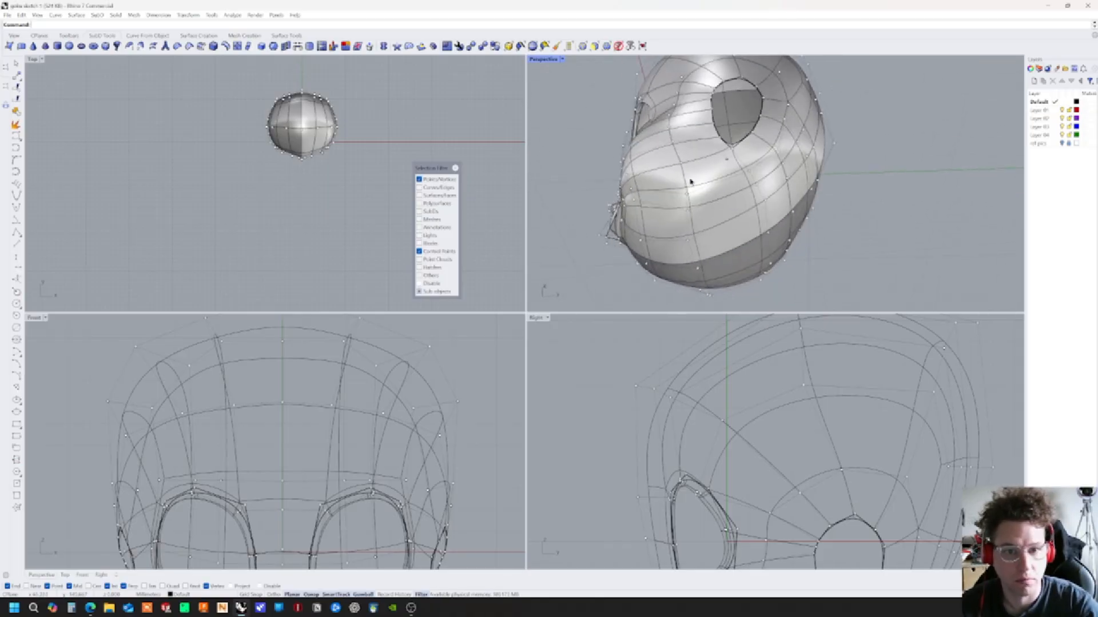
Select the rim control points along the left eye opening's upper outer edge and move them slightly back in the side view
{"action": "scroll", "coordinate": [691, 182], "scroll_direction": "up", "scroll_amount": 10}
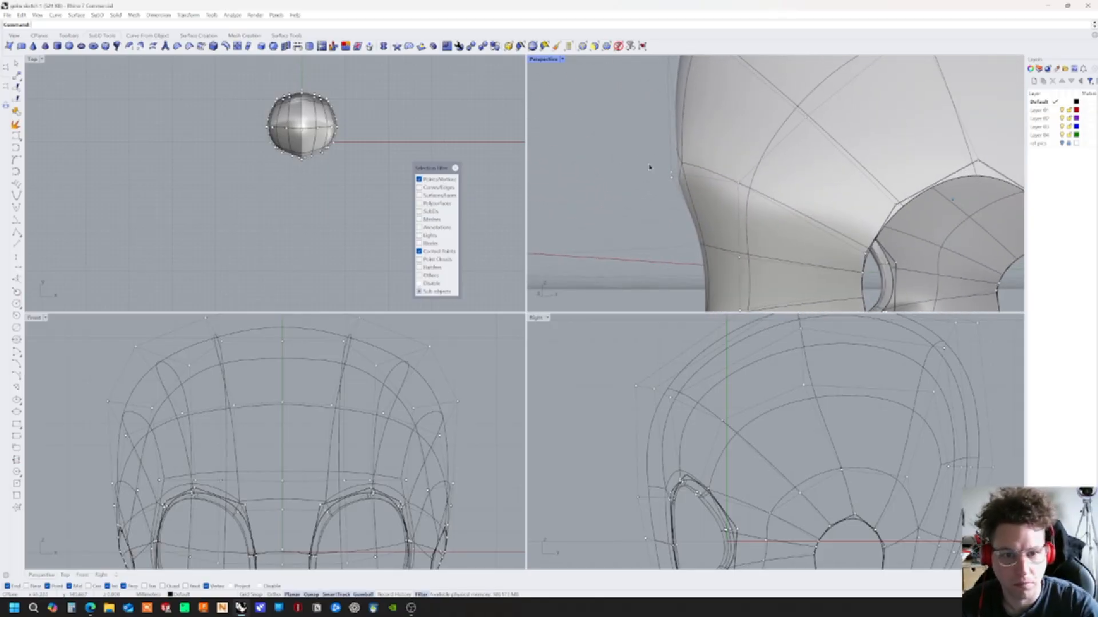
{"action": "right_click_drag", "start_coordinate": [654, 168], "coordinate": [684, 195]}
{"action": "left_click_drag", "start_coordinate": [684, 195], "coordinate": [686, 195]}
{"action": "right_click_drag", "start_coordinate": [686, 195], "coordinate": [842, 177]}
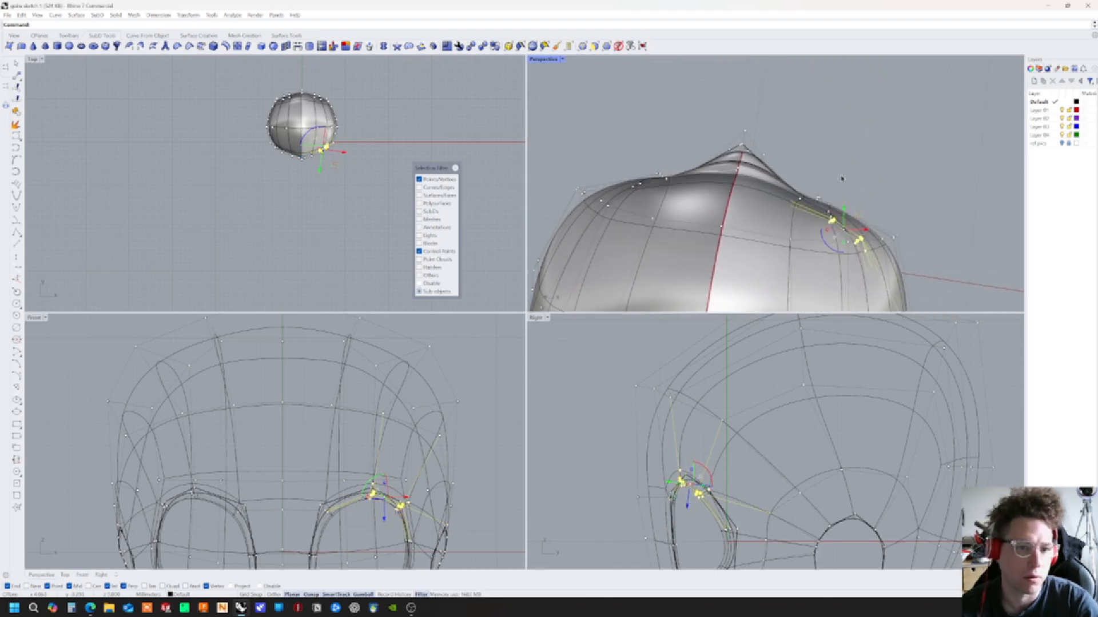
{"action": "right_click_drag", "start_coordinate": [852, 222], "coordinate": [851, 219]}
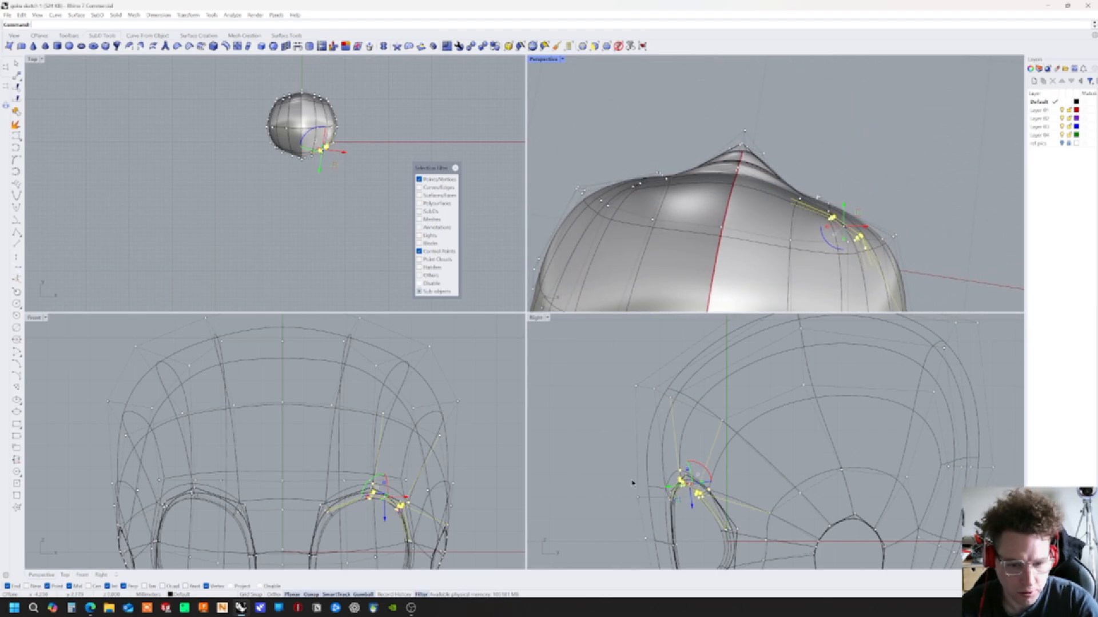
{"action": "right_click_drag", "start_coordinate": [640, 484], "coordinate": [620, 440]}
{"action": "left_click_drag", "start_coordinate": [709, 448], "coordinate": [718, 454]}
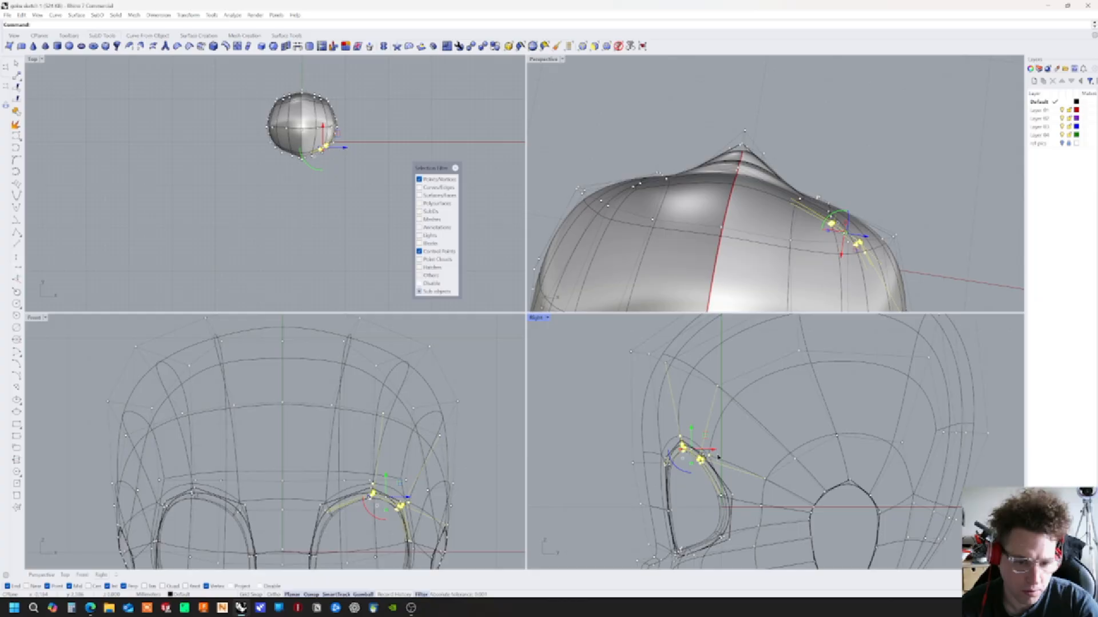
Select the upper inner rim control points of both eye openings and move them slightly back in the side view
{"action": "left_click", "coordinate": [678, 486]}
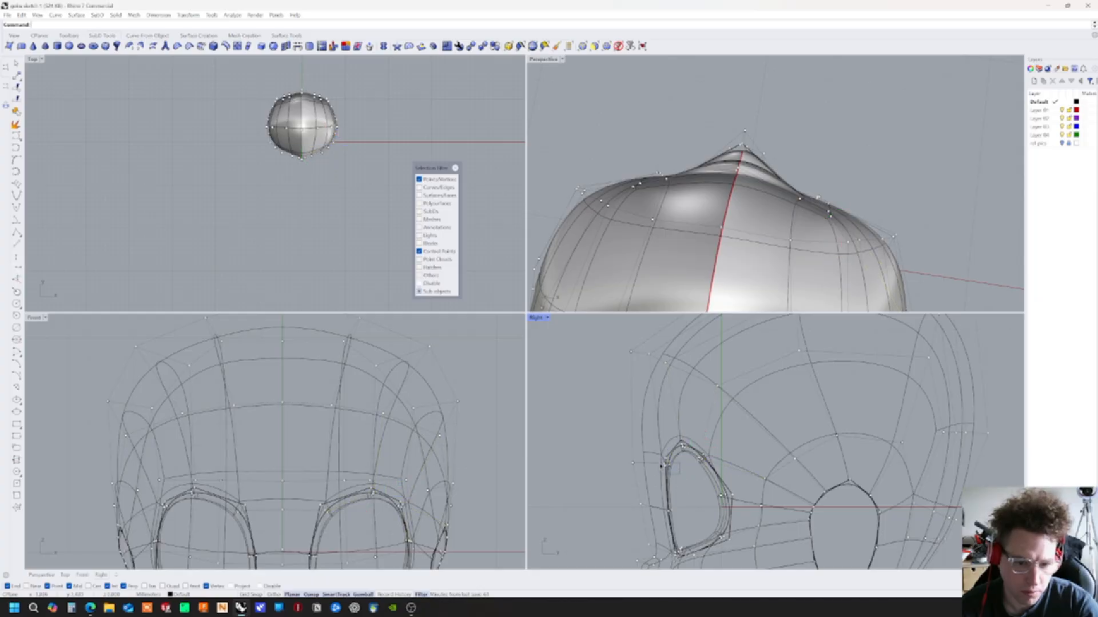
{"action": "left_click_drag", "start_coordinate": [655, 457], "coordinate": [689, 464]}
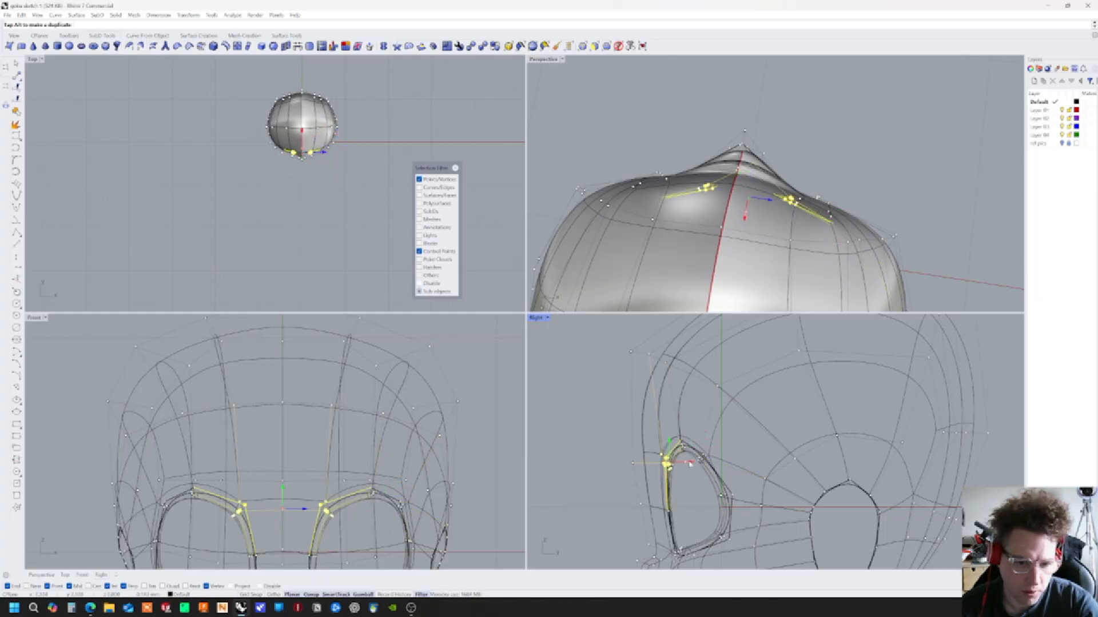
{"action": "left_click", "coordinate": [701, 493]}
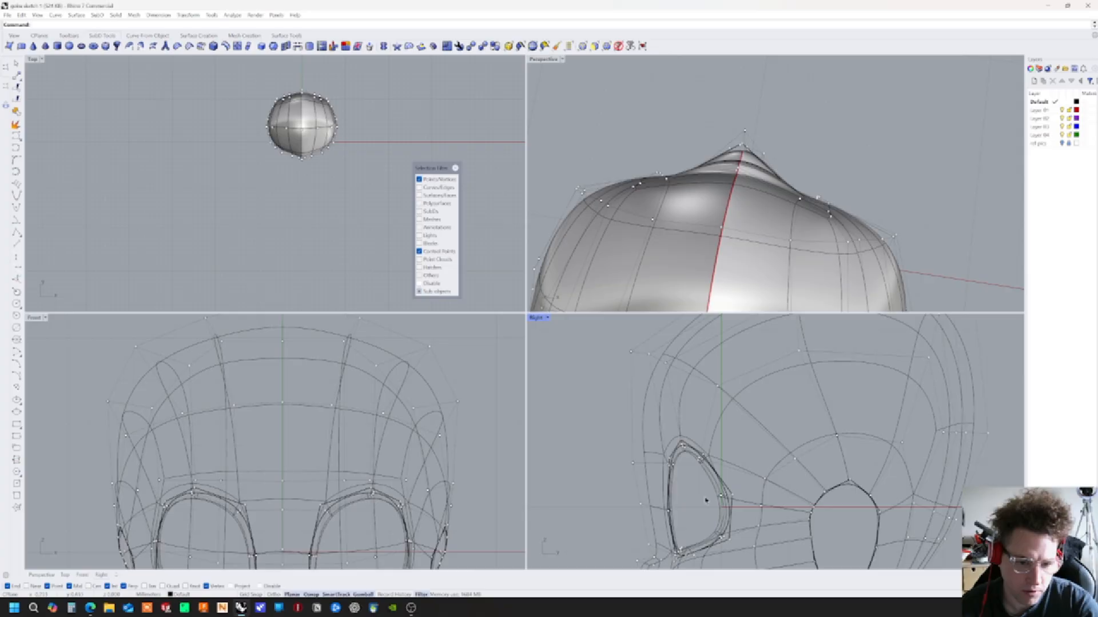
Turn the head to the front and display the reference picture layer
{"action": "right_click_drag", "start_coordinate": [926, 166], "coordinate": [836, 250]}
{"action": "right_click_drag", "start_coordinate": [908, 230], "coordinate": [1019, 121]}
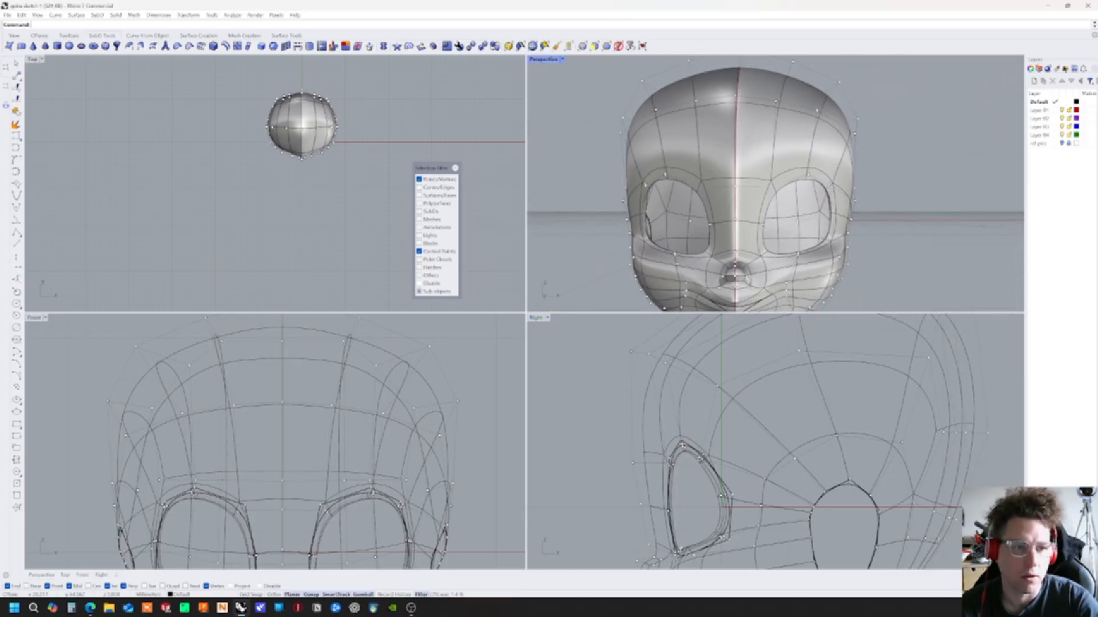
{"action": "left_click", "coordinate": [1061, 144]}
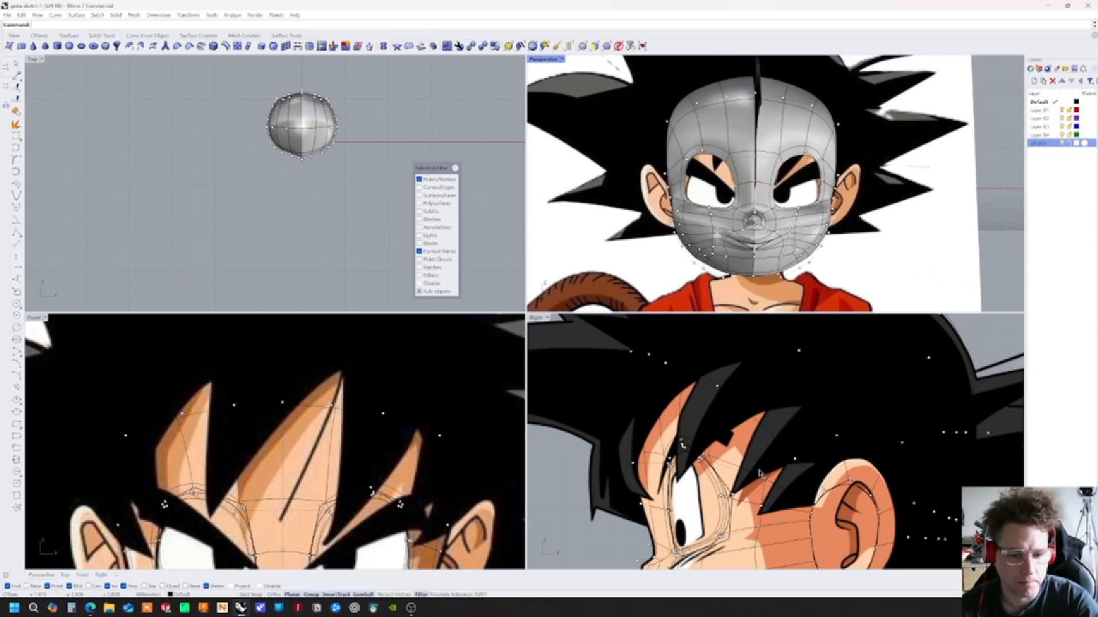
Select the outer-side rim control points of both eye openings and reposition them against the side reference
{"action": "right_click_drag", "start_coordinate": [795, 494], "coordinate": [806, 422]}
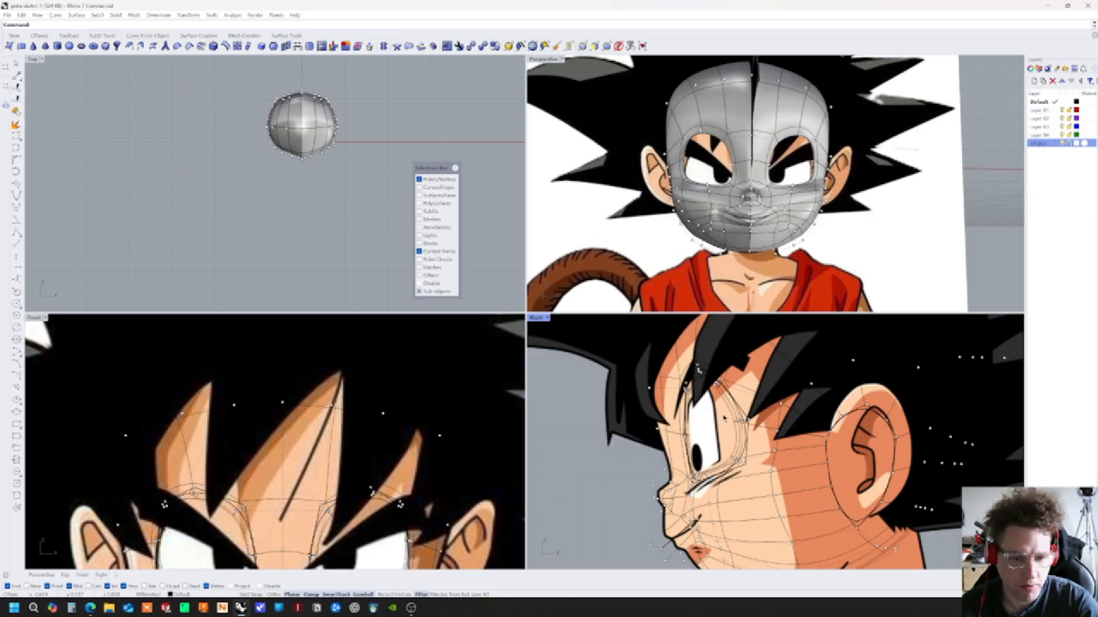
{"action": "left_click_drag", "start_coordinate": [753, 433], "coordinate": [756, 434]}
{"action": "right_click_drag", "start_coordinate": [756, 431], "coordinate": [755, 433]}
{"action": "right_click_drag", "start_coordinate": [884, 232], "coordinate": [810, 238]}
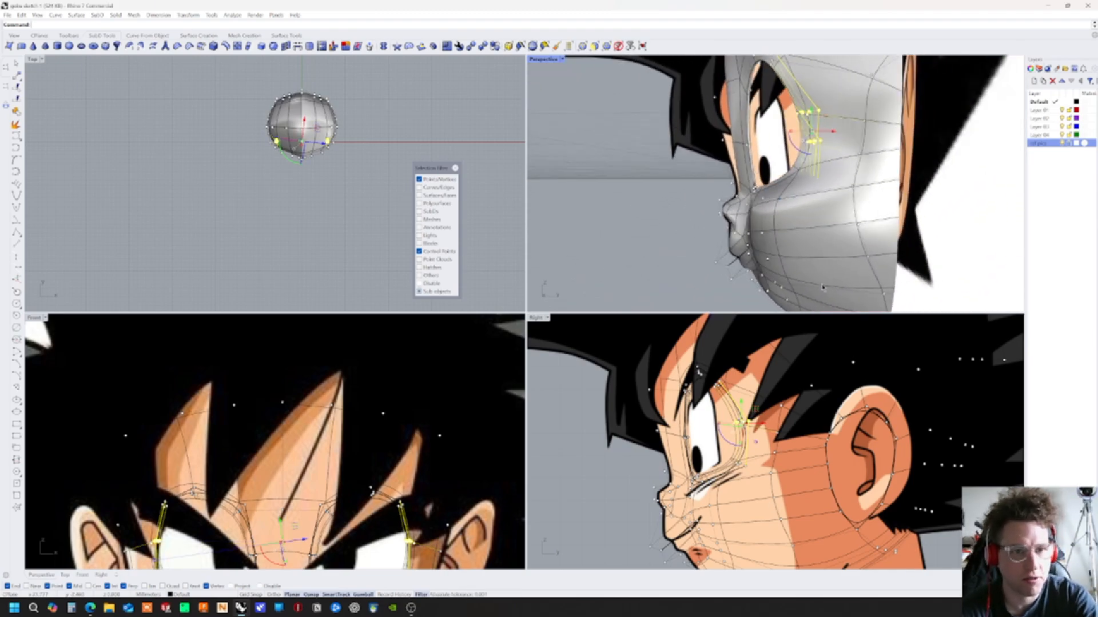
{"action": "left_click_drag", "start_coordinate": [854, 182], "coordinate": [848, 183]}
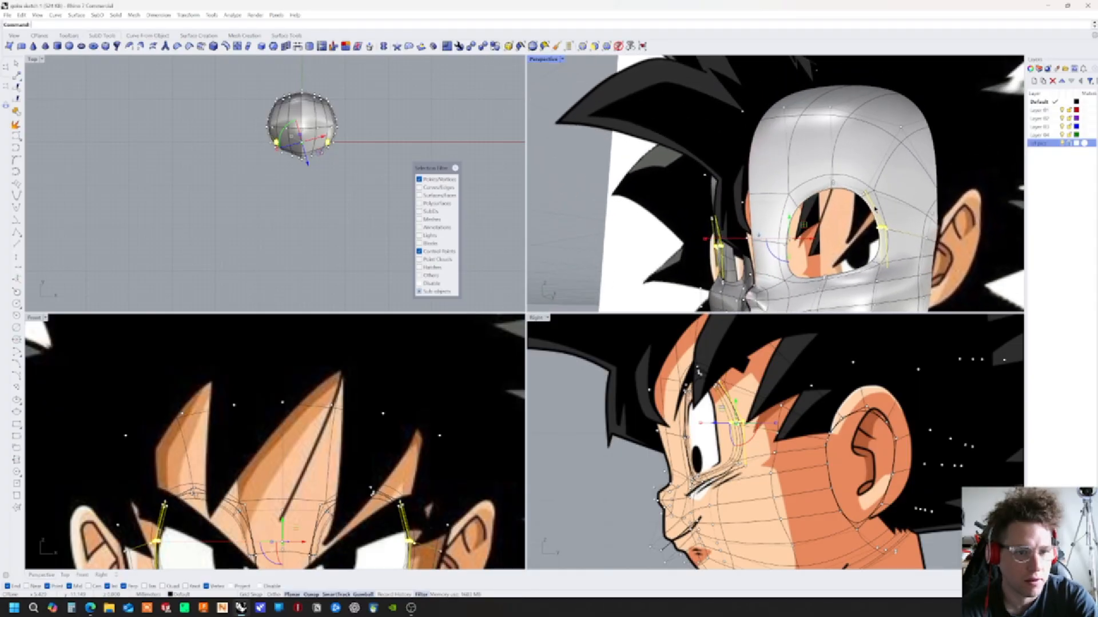
{"action": "left_click", "coordinate": [585, 255]}
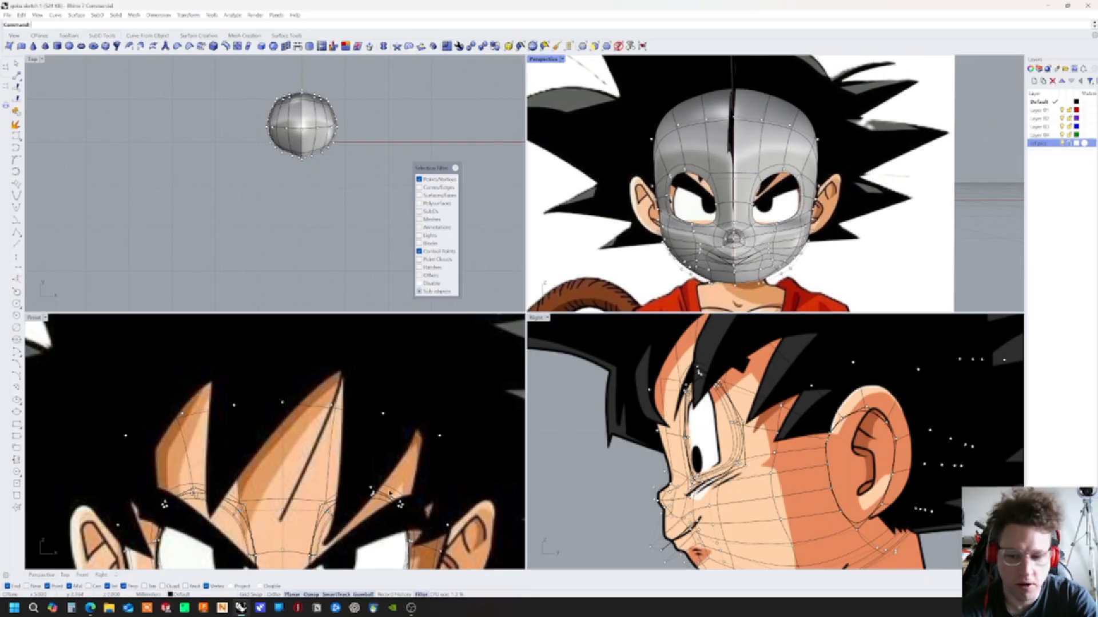
Compare the head's eye openings, cheeks and mouth with the front reference picture from several angles
{"action": "scroll", "coordinate": [400, 425], "scroll_direction": "down", "scroll_amount": 5}
{"action": "right_click_drag", "start_coordinate": [441, 476], "coordinate": [436, 433]}
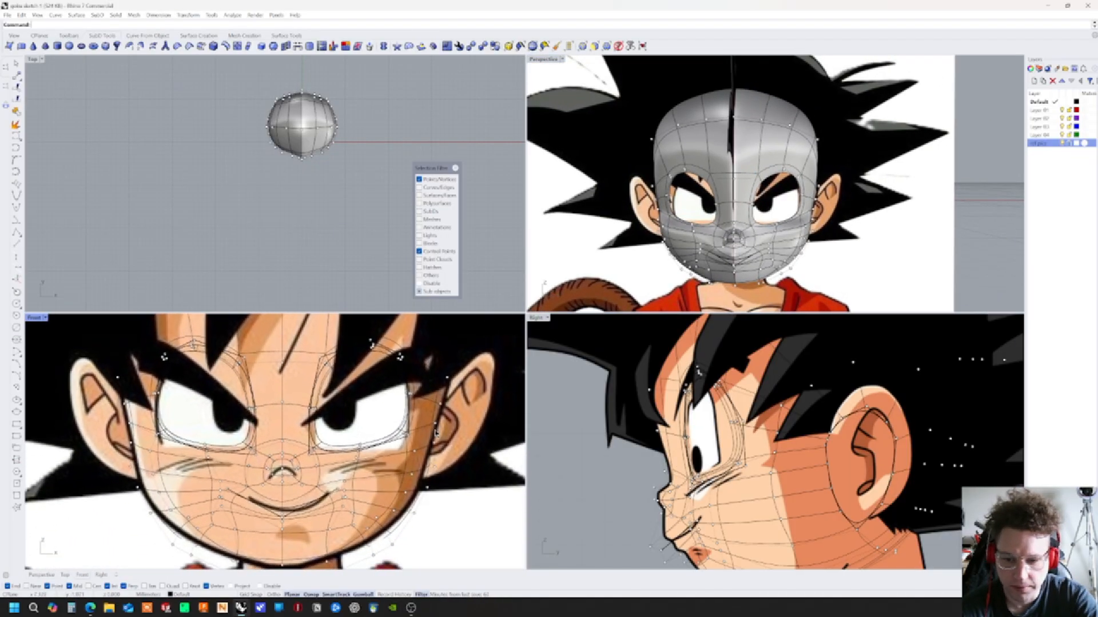
{"action": "right_click_drag", "start_coordinate": [824, 275], "coordinate": [675, 277]}
{"action": "right_click_drag", "start_coordinate": [767, 200], "coordinate": [887, 203]}
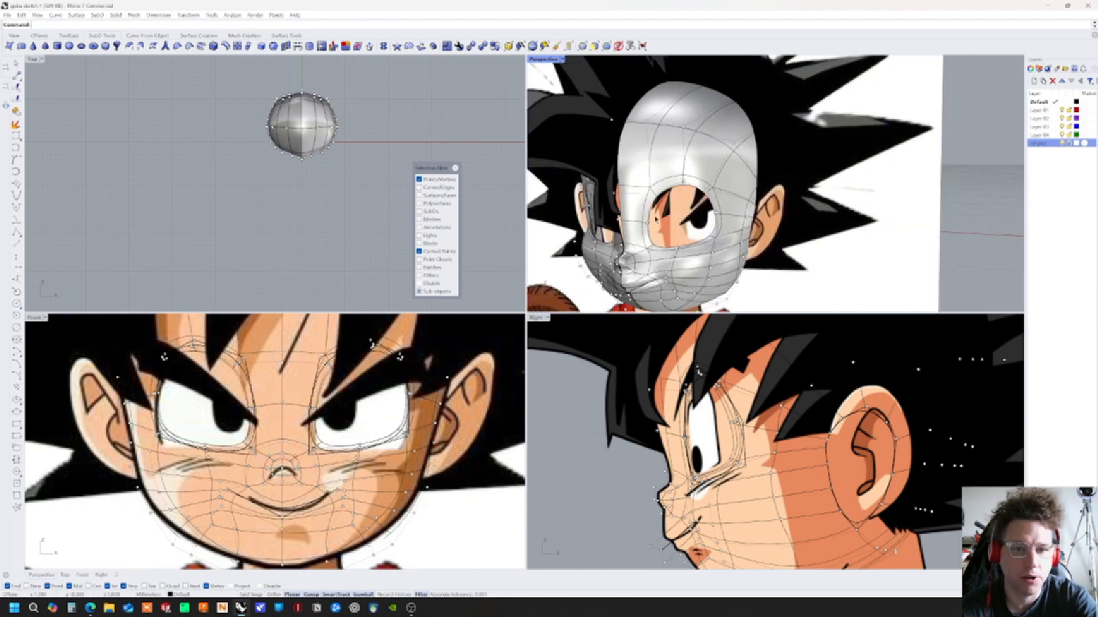
{"action": "scroll", "coordinate": [786, 169], "scroll_direction": "up", "scroll_amount": 6}
{"action": "right_click_drag", "start_coordinate": [787, 168], "coordinate": [821, 186]}
{"action": "scroll", "coordinate": [823, 189], "scroll_direction": "down", "scroll_amount": 4}
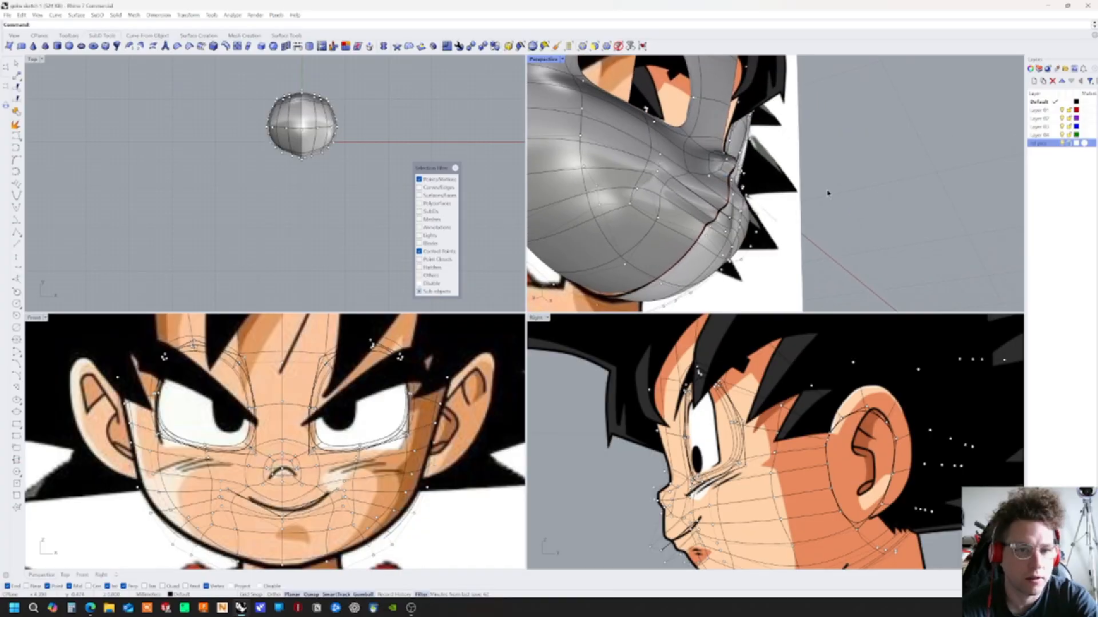
Hide the reference picture layer and inspect the thickened rims of the eye openings up close
{"action": "left_click", "coordinate": [1063, 143]}
{"action": "scroll", "coordinate": [926, 228], "scroll_direction": "up", "scroll_amount": 8}
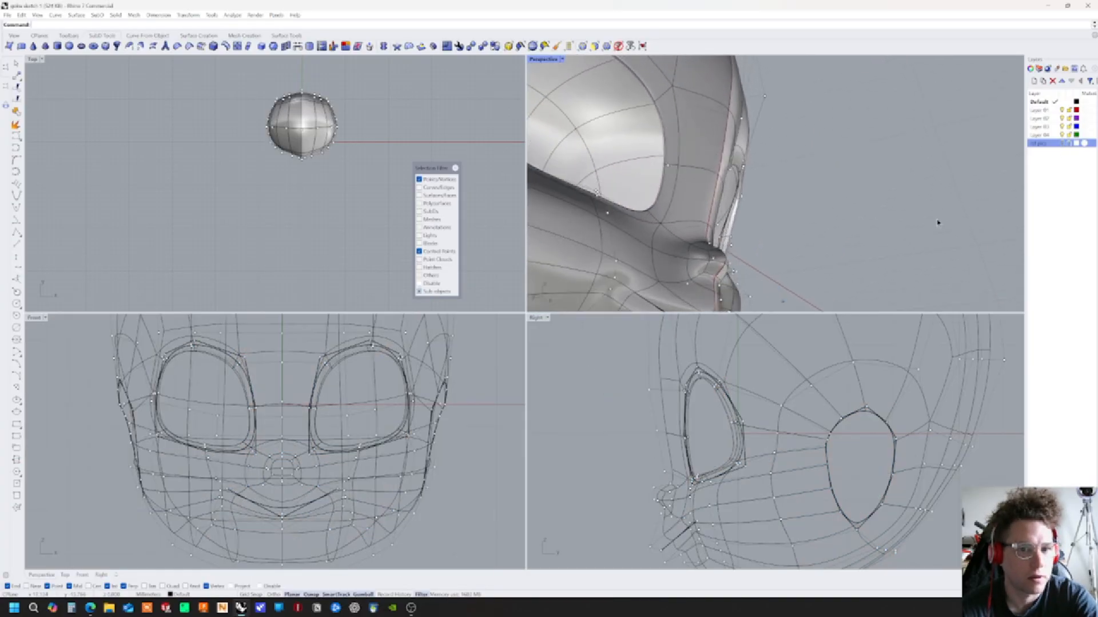
{"action": "scroll", "coordinate": [913, 236], "scroll_direction": "down", "scroll_amount": 8}
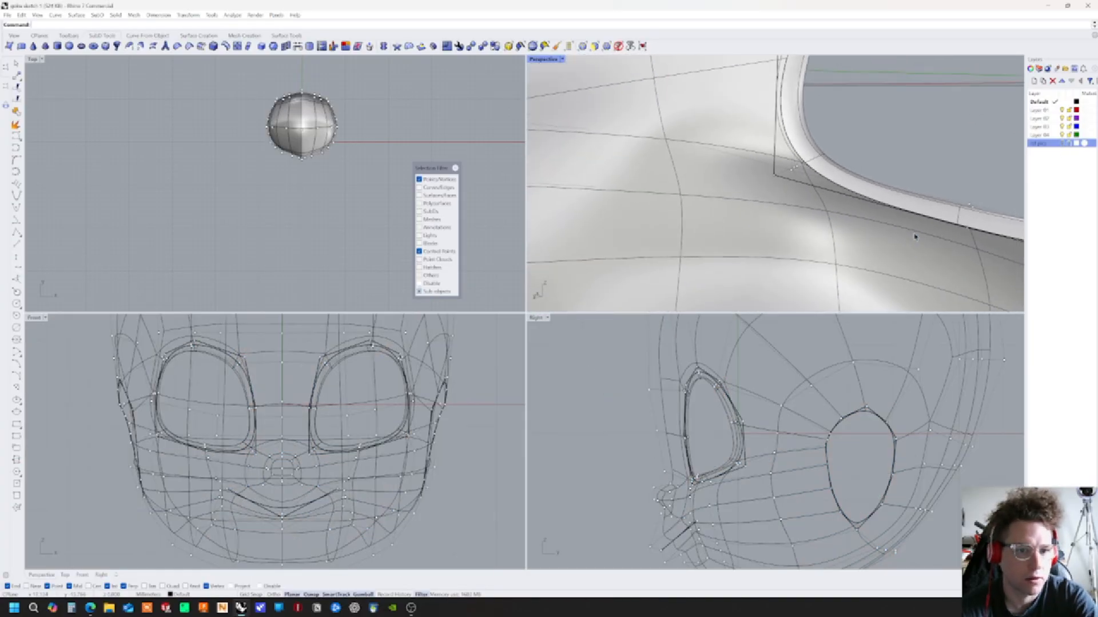
{"action": "scroll", "coordinate": [913, 236], "scroll_direction": "up", "scroll_amount": 3}
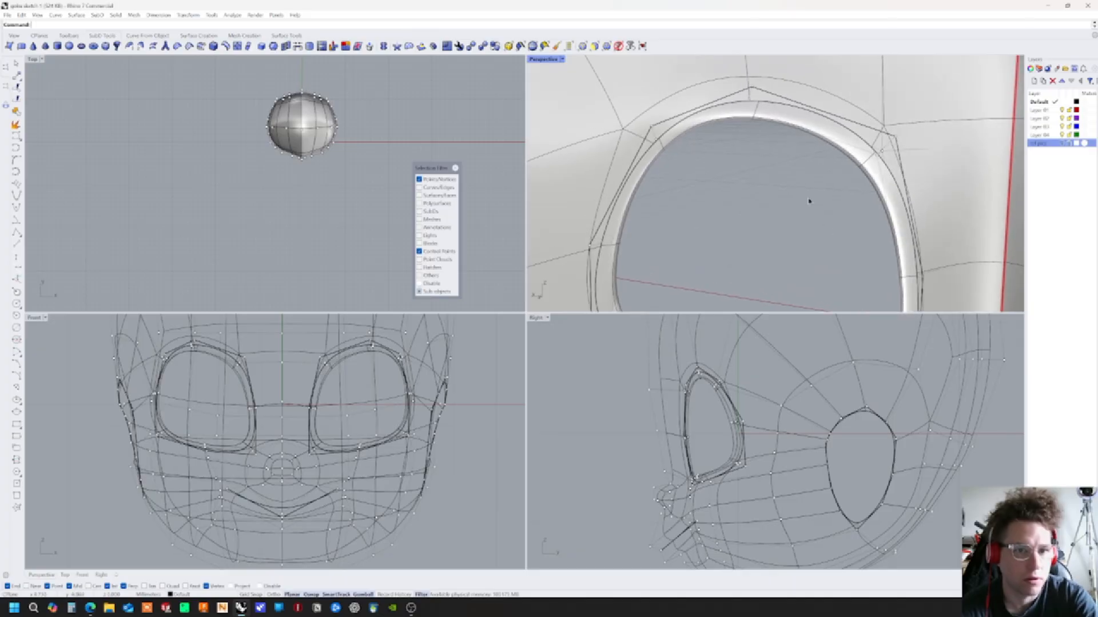
Select the closed outline curve around the left eye opening and nudge it slightly backward
{"action": "left_click", "coordinate": [731, 99]}
{"action": "right_click_drag", "start_coordinate": [701, 212], "coordinate": [733, 229]}
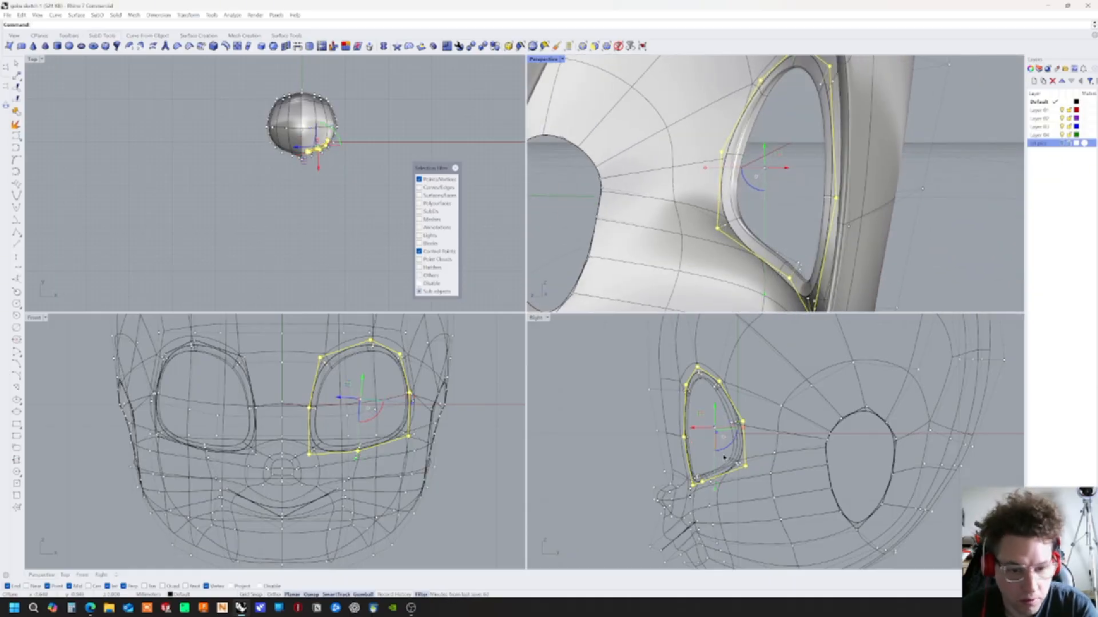
{"action": "left_click", "coordinate": [707, 438]}
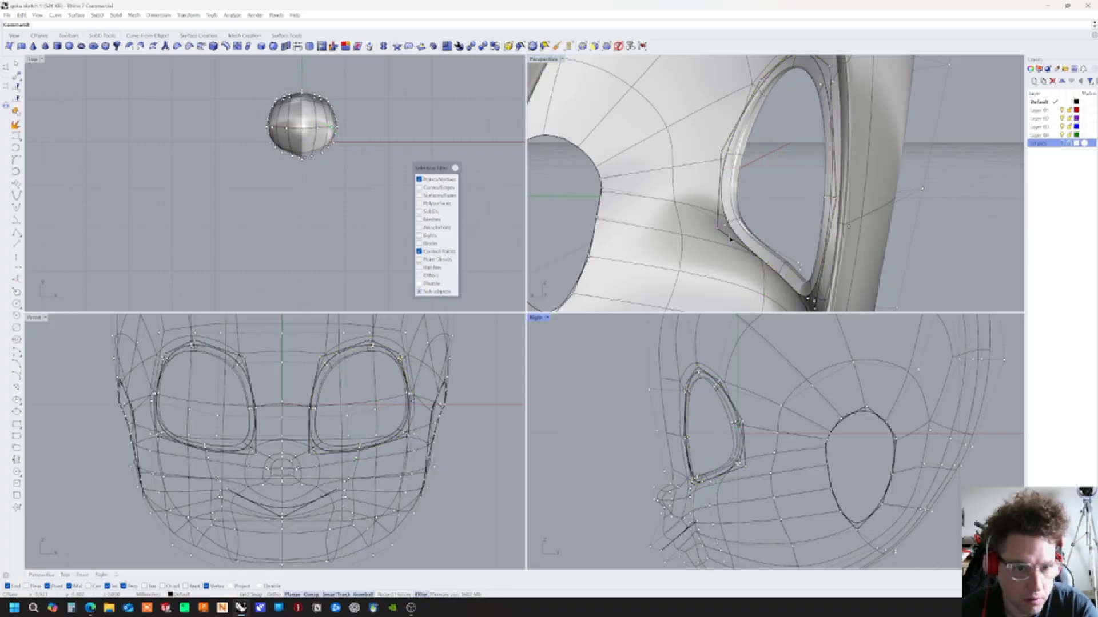
{"action": "left_click", "coordinate": [715, 217]}
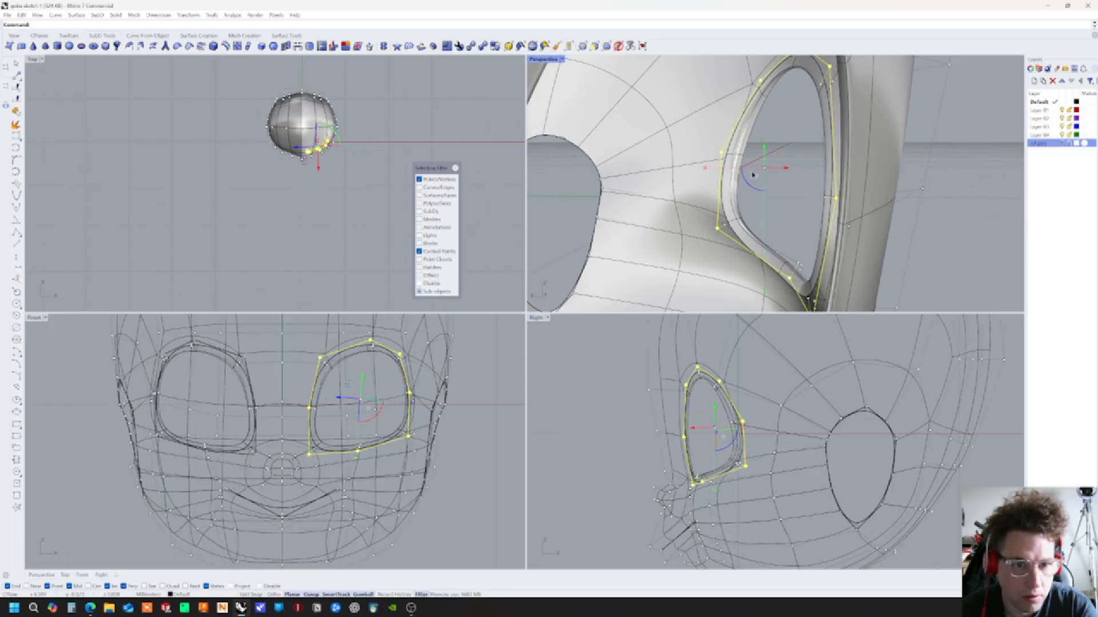
{"action": "left_click_drag", "start_coordinate": [788, 169], "coordinate": [787, 169]}
Extrude the closed outline curve around the left eye opening a short distance along a custom direction defined in the side view
{"action": "type", "text": "ExtrudeCrv"}
{"action": "key", "text": "Return"}
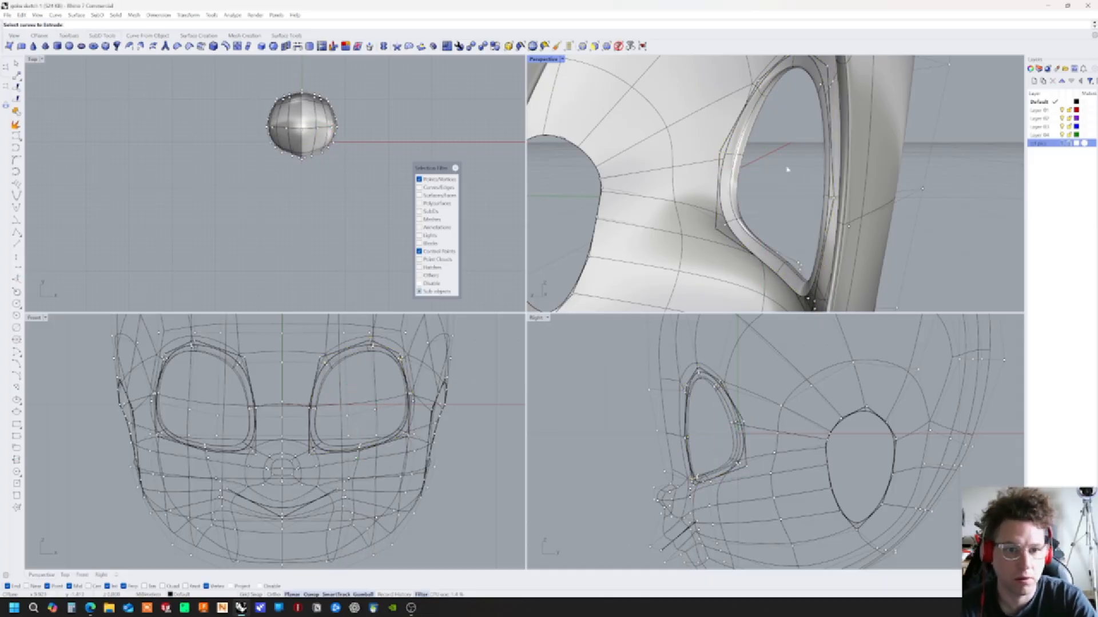
{"action": "left_click", "coordinate": [721, 173]}
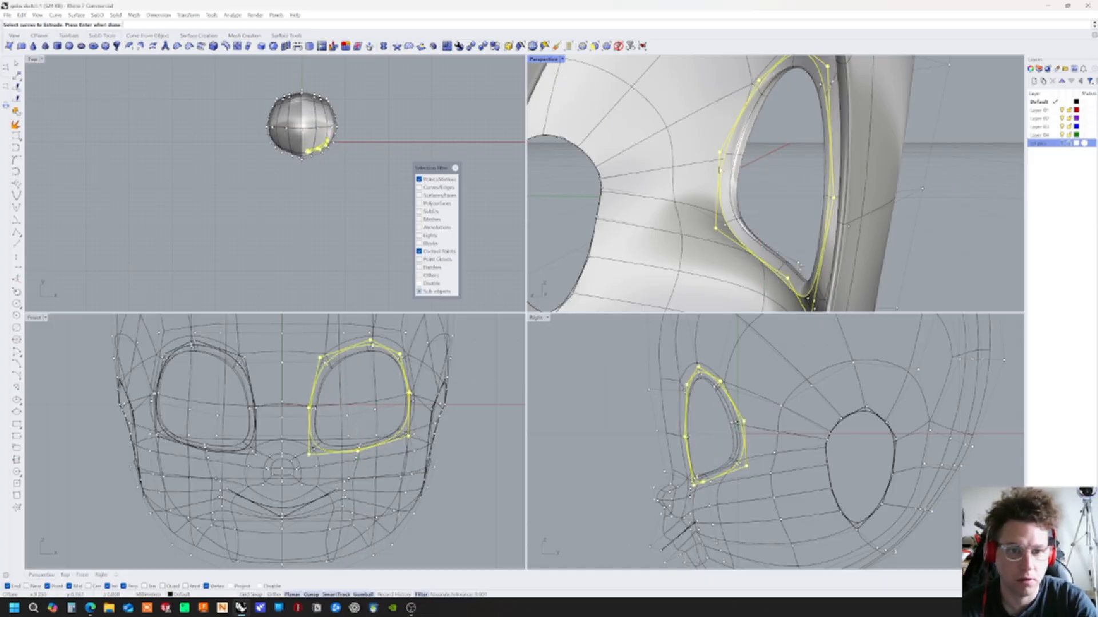
{"action": "key", "text": "Return"}
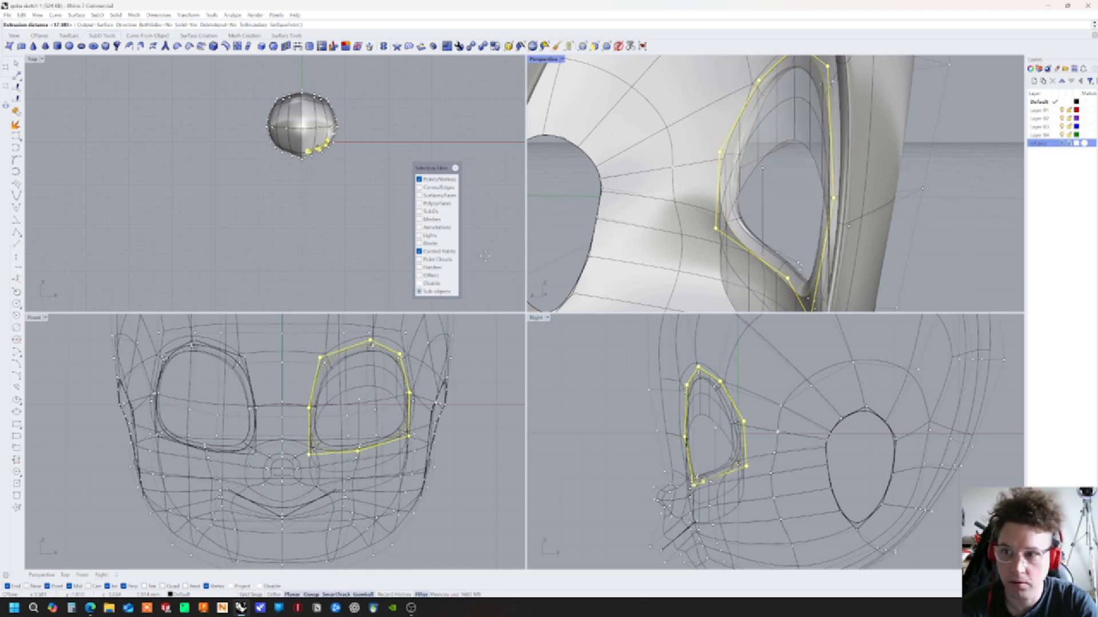
{"action": "left_click", "coordinate": [119, 25]}
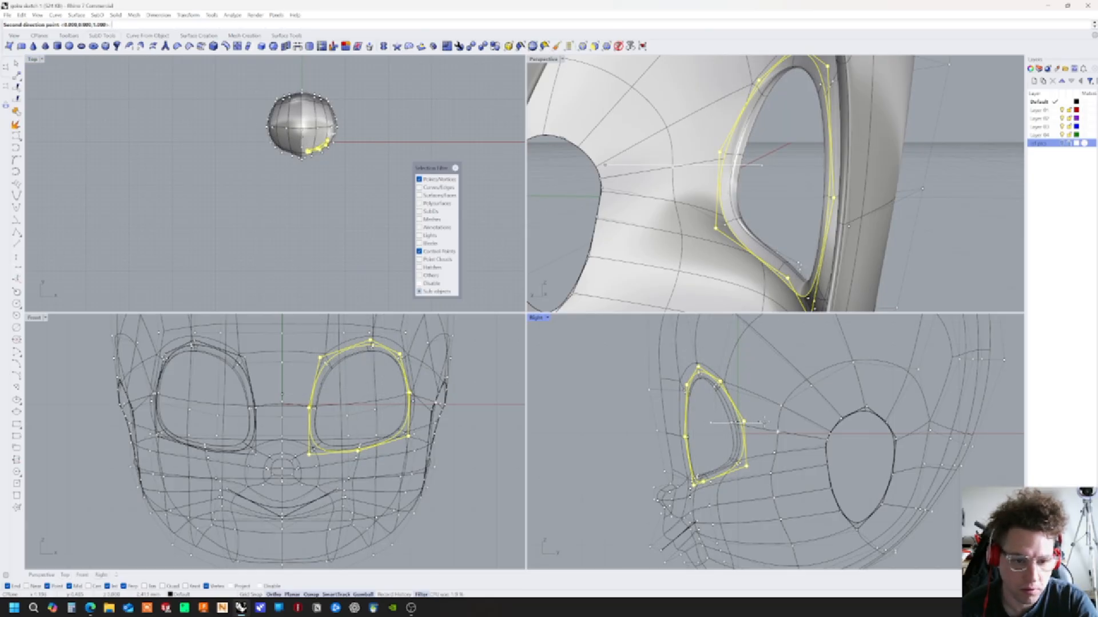
{"action": "left_click", "coordinate": [764, 421]}
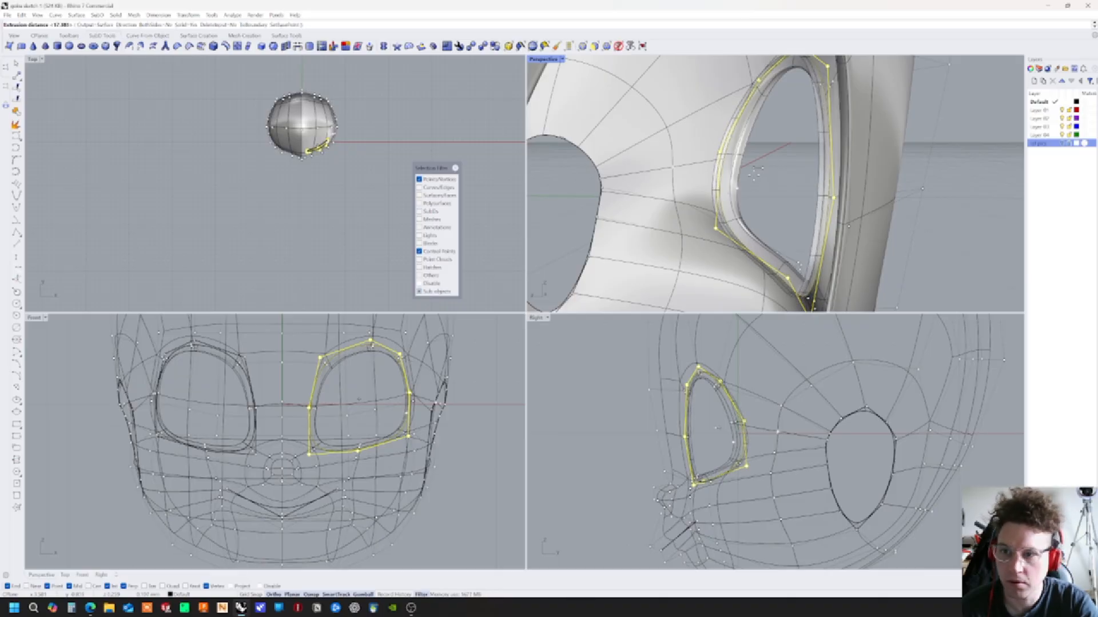
{"action": "left_click", "coordinate": [754, 175]}
{"action": "right_click_drag", "start_coordinate": [751, 196], "coordinate": [799, 193]}
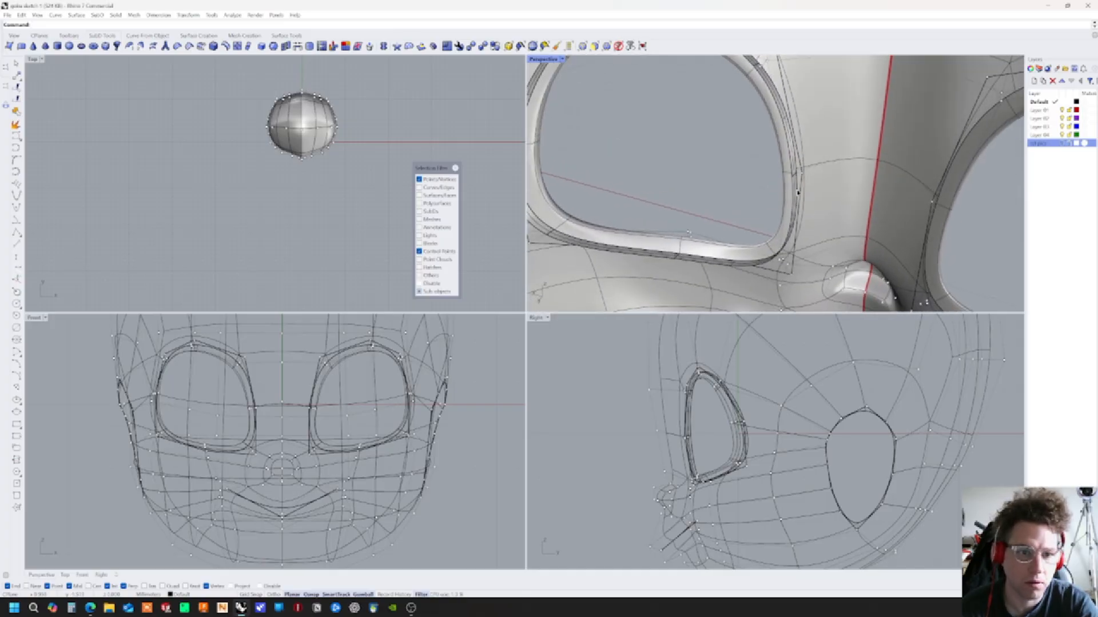
Hide the control points and delete the strip extruded from the left eye outline
{"action": "left_click", "coordinate": [799, 194]}
{"action": "key", "text": "Escape"}
{"action": "key", "text": "Escape"}
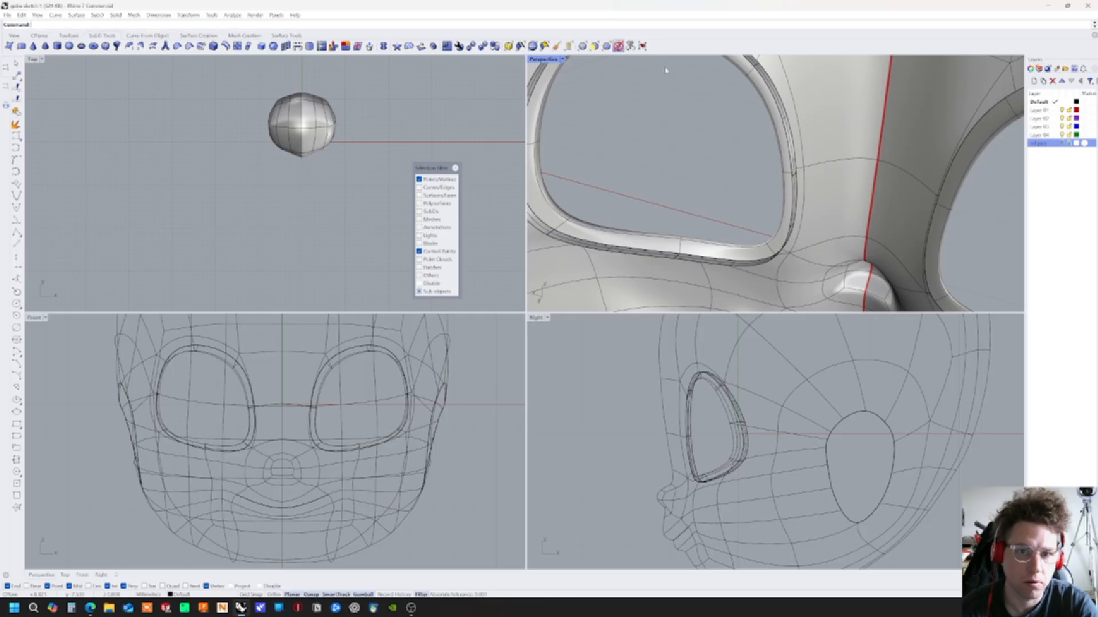
{"action": "left_click", "coordinate": [794, 175]}
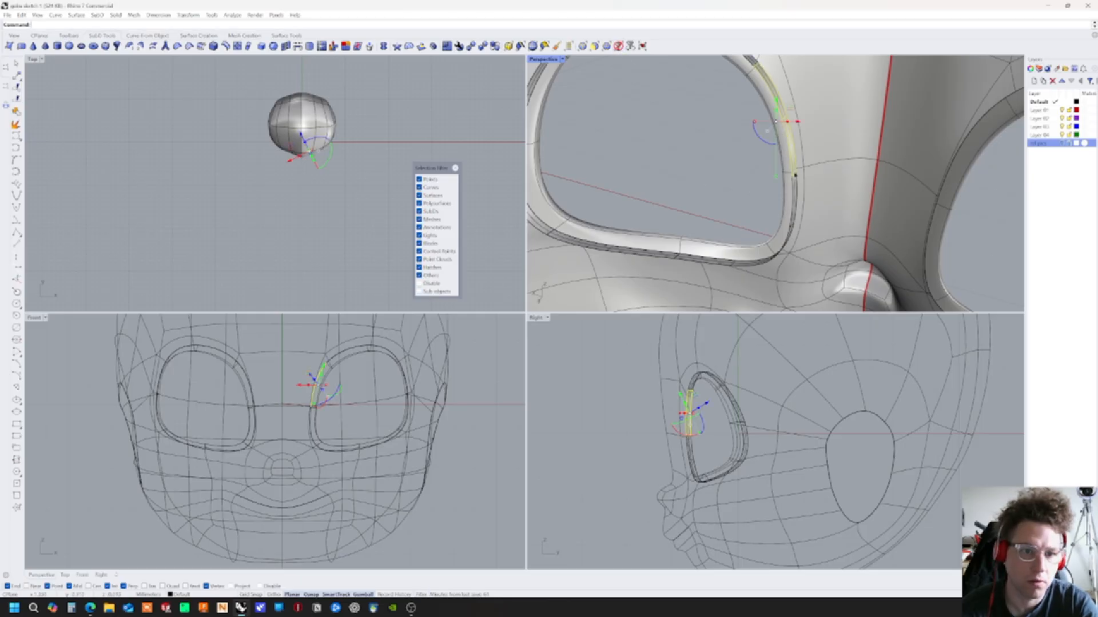
{"action": "key", "text": "Delete"}
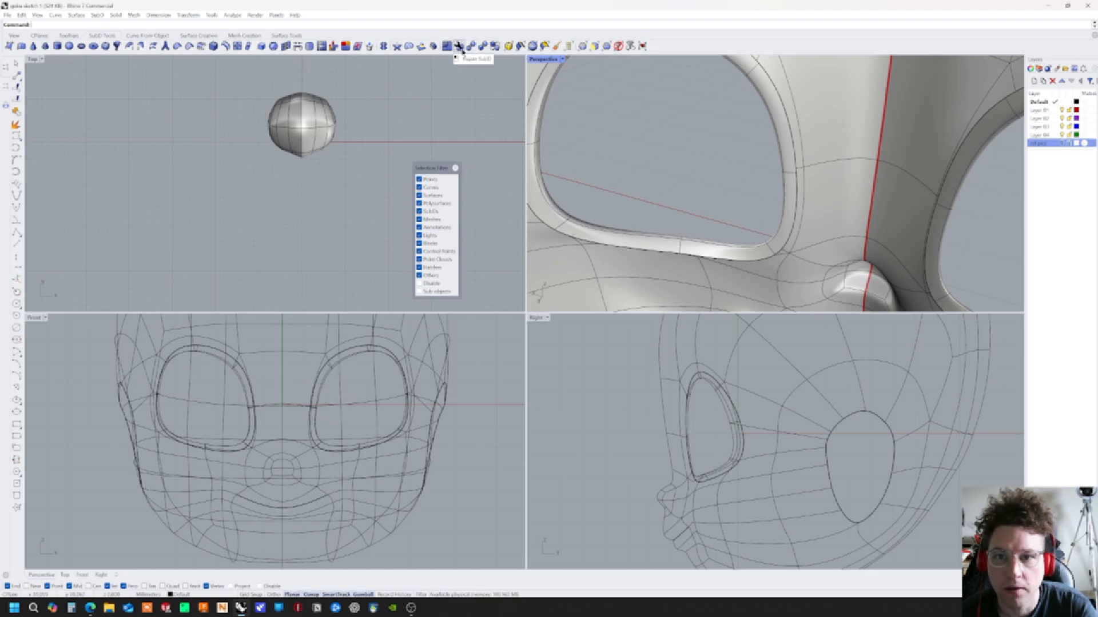
Restrict selection to edges, select the open edge loop around the left eye opening, and extrude it slightly backward into the head
{"action": "left_click", "coordinate": [557, 210]}
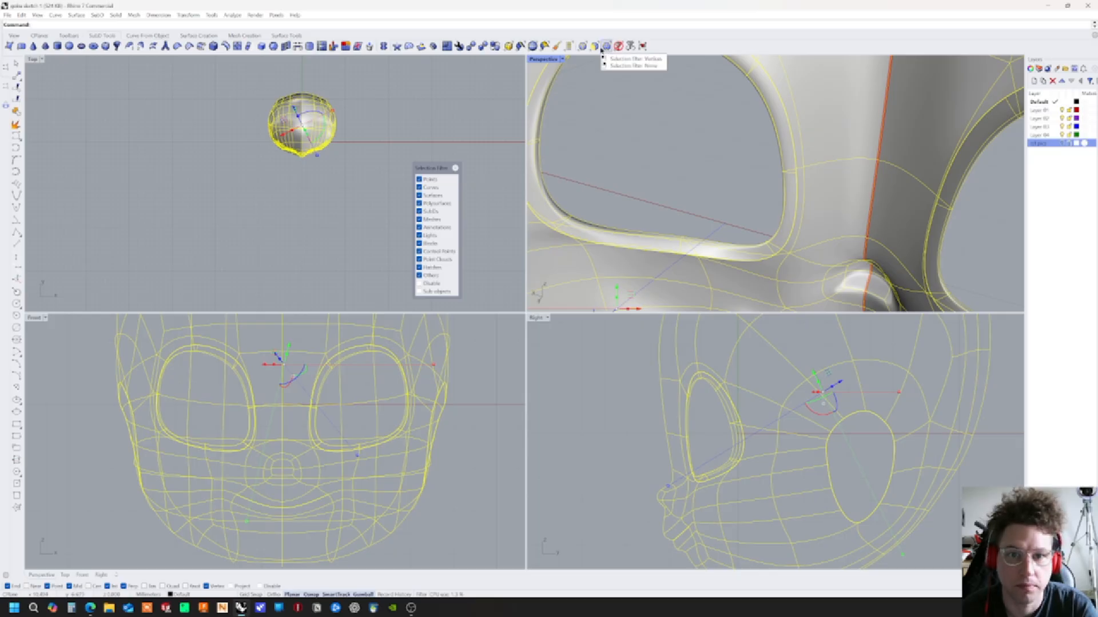
{"action": "left_click", "coordinate": [607, 50]}
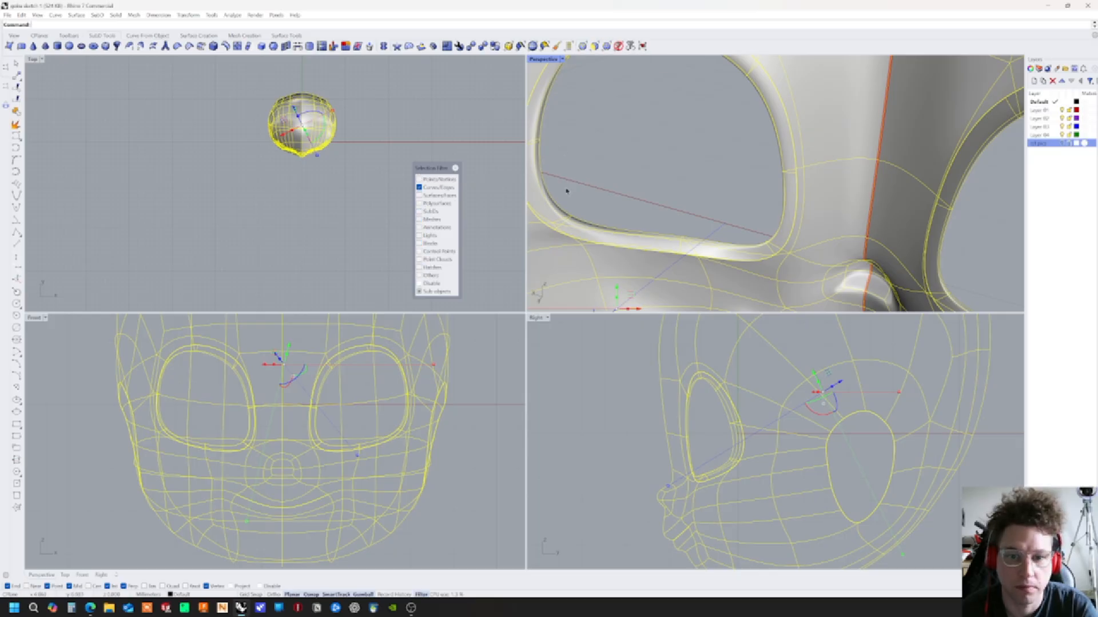
{"action": "left_click", "coordinate": [547, 227]}
{"action": "right_click_drag", "start_coordinate": [659, 170], "coordinate": [639, 148]}
{"action": "mouse_move", "coordinate": [754, 172]}
{"action": "right_mouse_down"}
{"action": "mouse_move", "coordinate": [812, 171]}
{"action": "mouse_move", "coordinate": [743, 189]}
{"action": "right_mouse_up"}
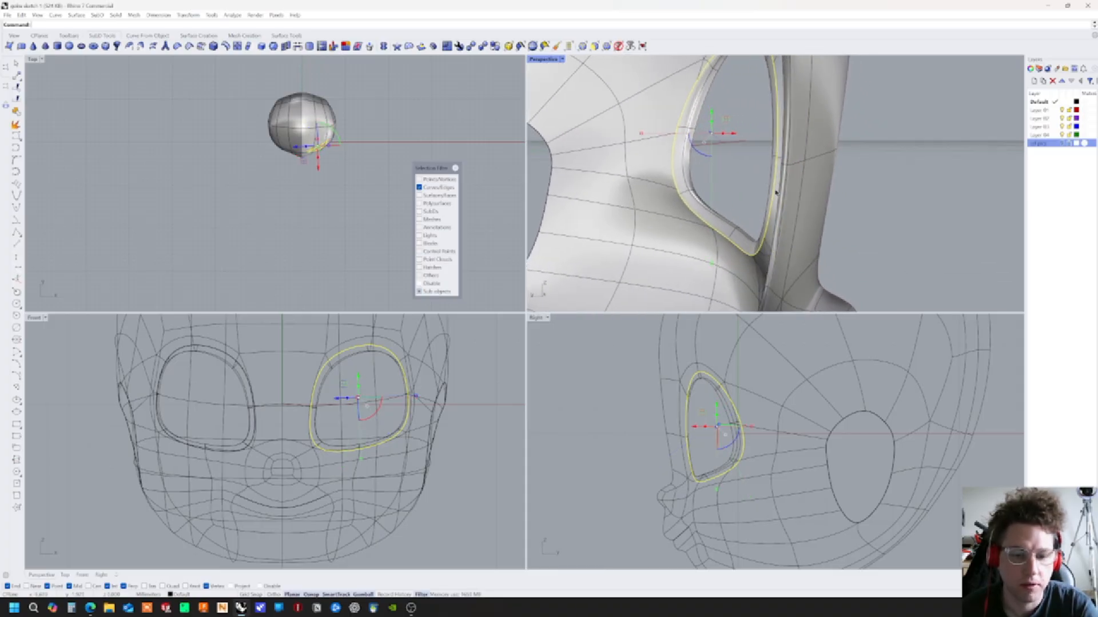
{"action": "right_click_drag", "start_coordinate": [695, 449], "coordinate": [700, 422]}
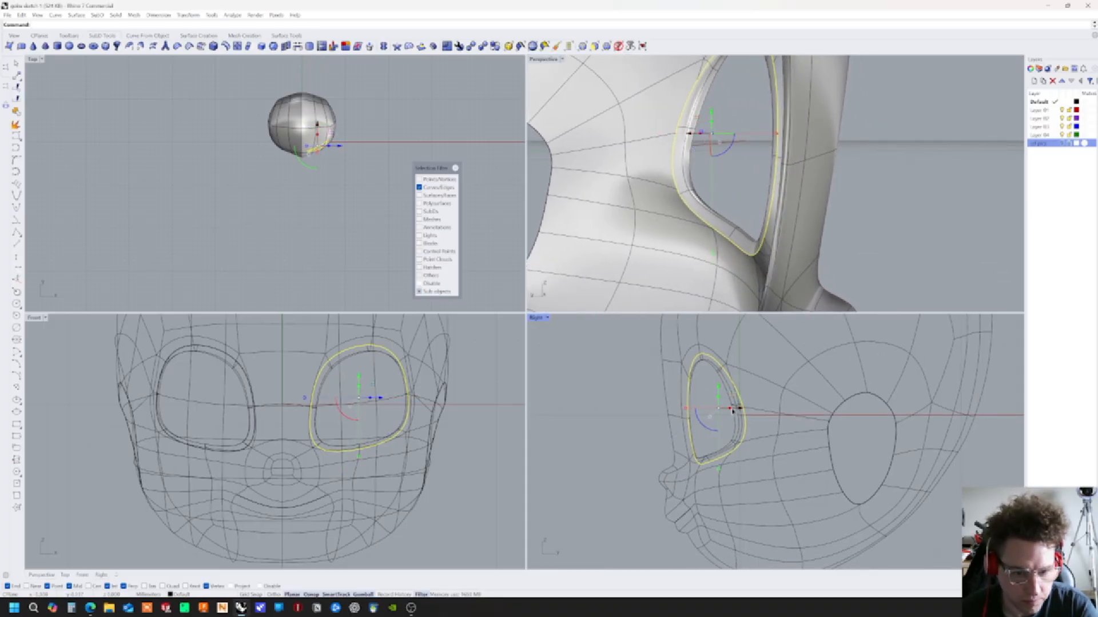
{"action": "left_click_drag", "start_coordinate": [730, 410], "coordinate": [735, 412]}
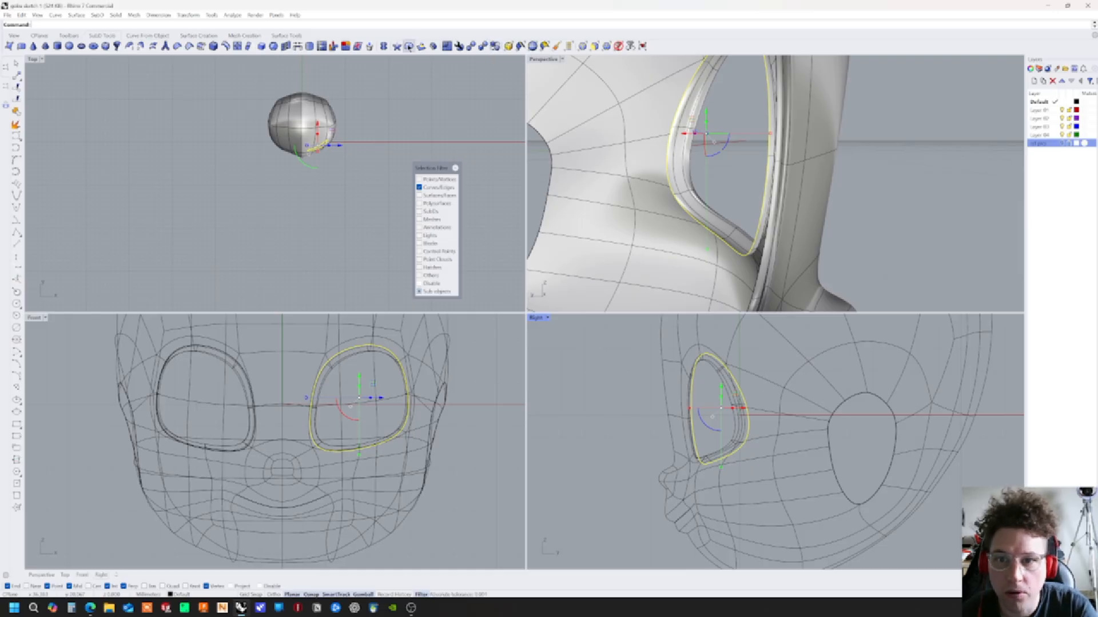
Fill the left eye opening with Fill SubD Hole using the Automatic patch style, and check the filled surface
{"action": "left_click", "coordinate": [408, 47]}
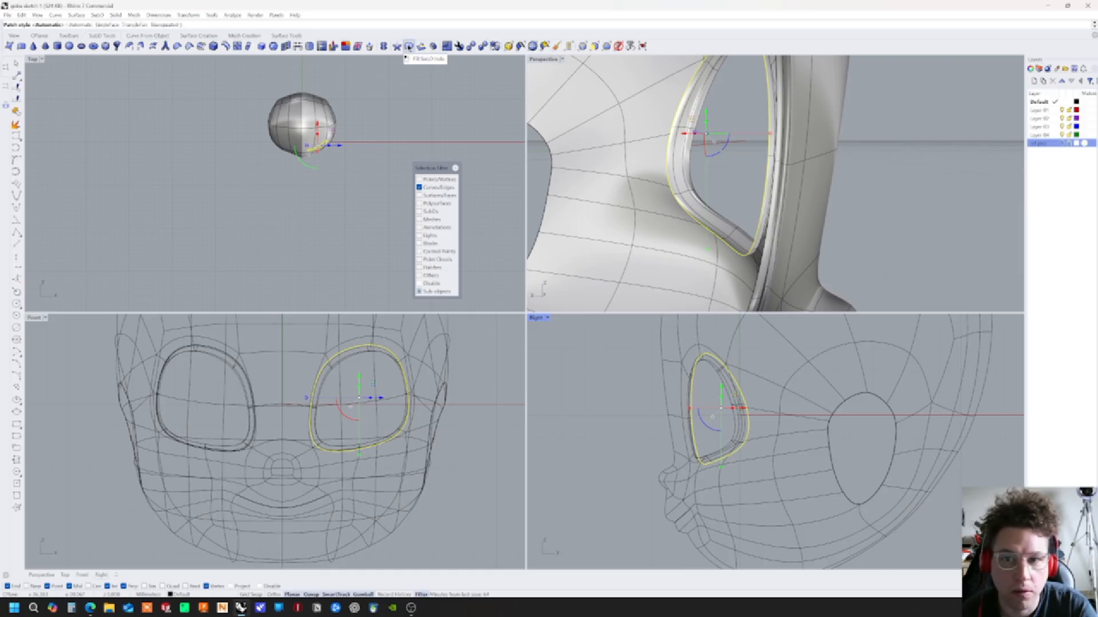
{"action": "right_click", "coordinate": [723, 193]}
{"action": "right_click_drag", "start_coordinate": [776, 205], "coordinate": [681, 179]}
{"action": "scroll", "coordinate": [681, 179], "scroll_direction": "down", "scroll_amount": 7}
{"action": "scroll", "coordinate": [946, 175], "scroll_direction": "up", "scroll_amount": 4}
{"action": "left_click", "coordinate": [995, 203]}
{"action": "right_click_drag", "start_coordinate": [996, 203], "coordinate": [808, 156]}
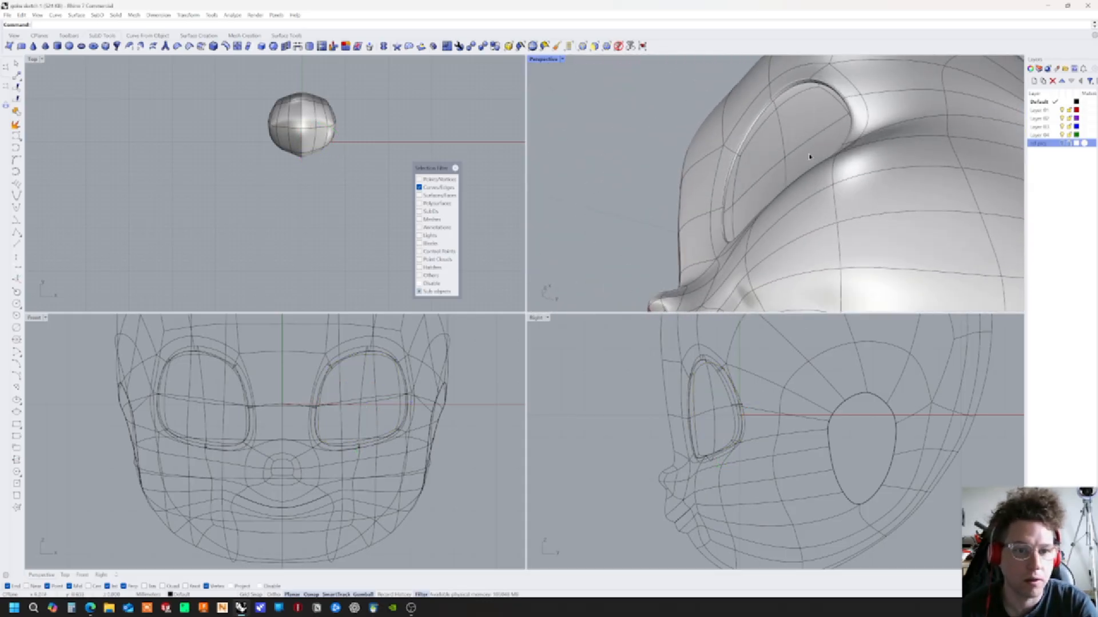
Reset the selection filter, show the head's control points, and set the perspective view to Ghosted display
{"action": "left_click", "coordinate": [618, 45]}
{"action": "key", "text": "ctrl+a"}
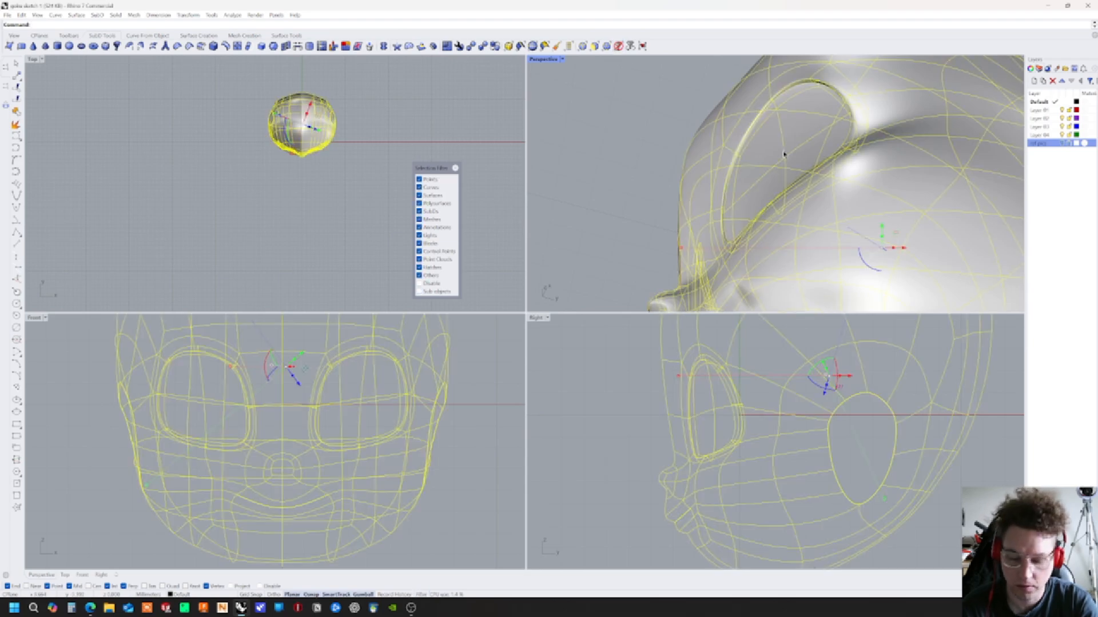
{"action": "key", "text": "F10"}
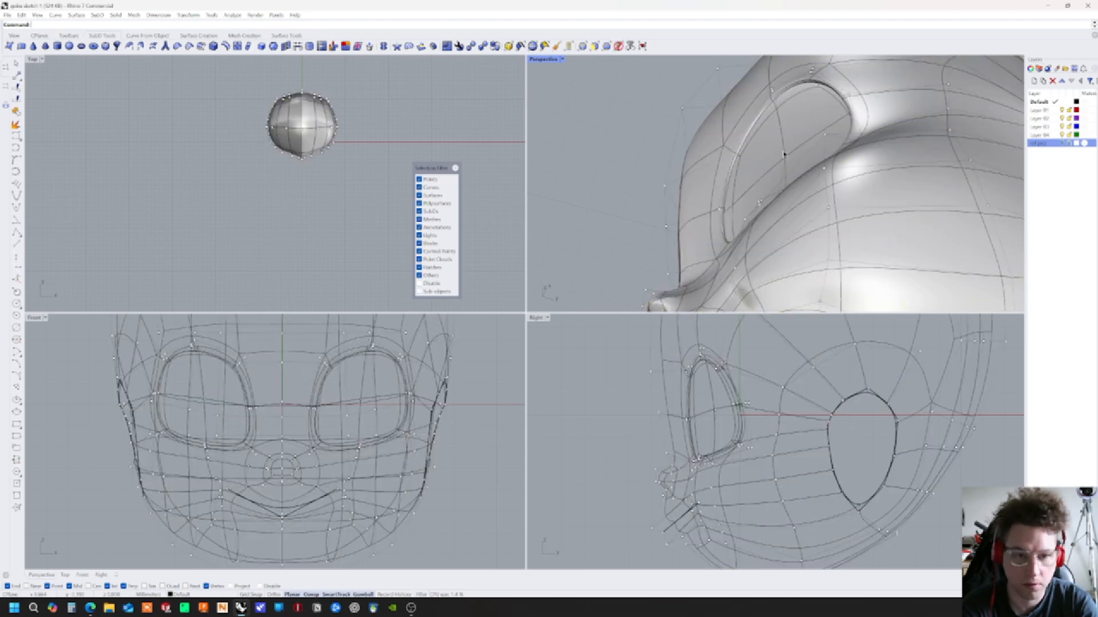
{"action": "left_click", "coordinate": [563, 58]}
{"action": "left_click", "coordinate": [565, 94]}
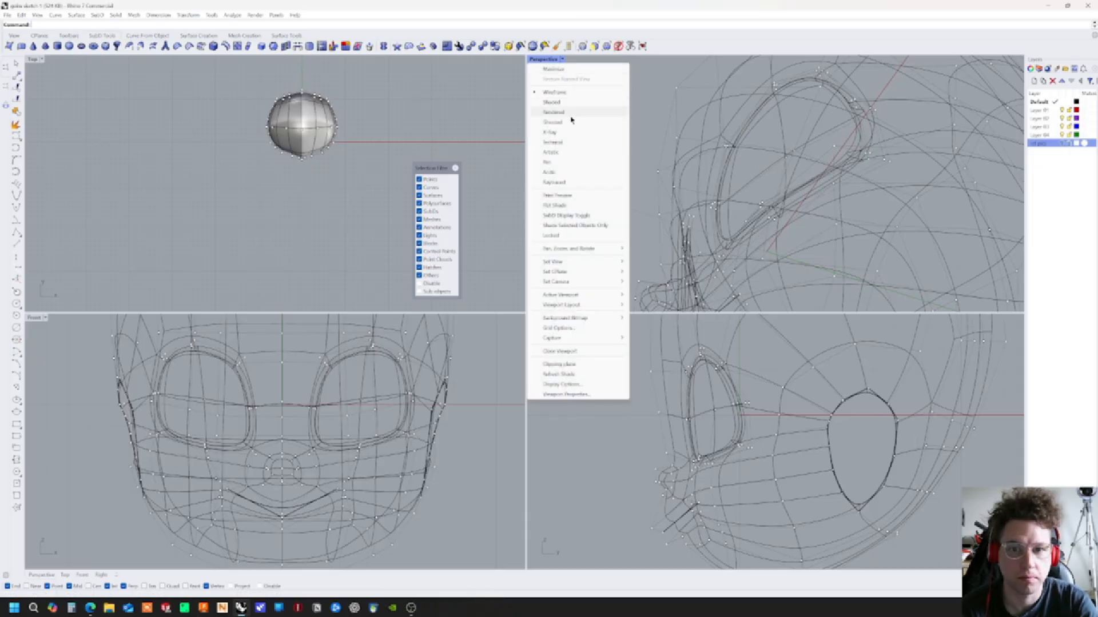
{"action": "left_click", "coordinate": [572, 114]}
Select the centre control point of the filled left eye surface and examine the patch up close and from farther away
{"action": "right_click_drag", "start_coordinate": [788, 163], "coordinate": [824, 148]}
{"action": "left_click_drag", "start_coordinate": [809, 146], "coordinate": [800, 144]}
{"action": "mouse_move", "coordinate": [799, 145]}
{"action": "right_mouse_down"}
{"action": "mouse_move", "coordinate": [828, 144]}
{"action": "mouse_move", "coordinate": [853, 163]}
{"action": "mouse_move", "coordinate": [858, 230]}
{"action": "mouse_move", "coordinate": [789, 166]}
{"action": "right_mouse_up"}
{"action": "left_click_drag", "start_coordinate": [795, 170], "coordinate": [794, 188]}
{"action": "scroll", "coordinate": [877, 166], "scroll_direction": "up", "scroll_amount": 6}
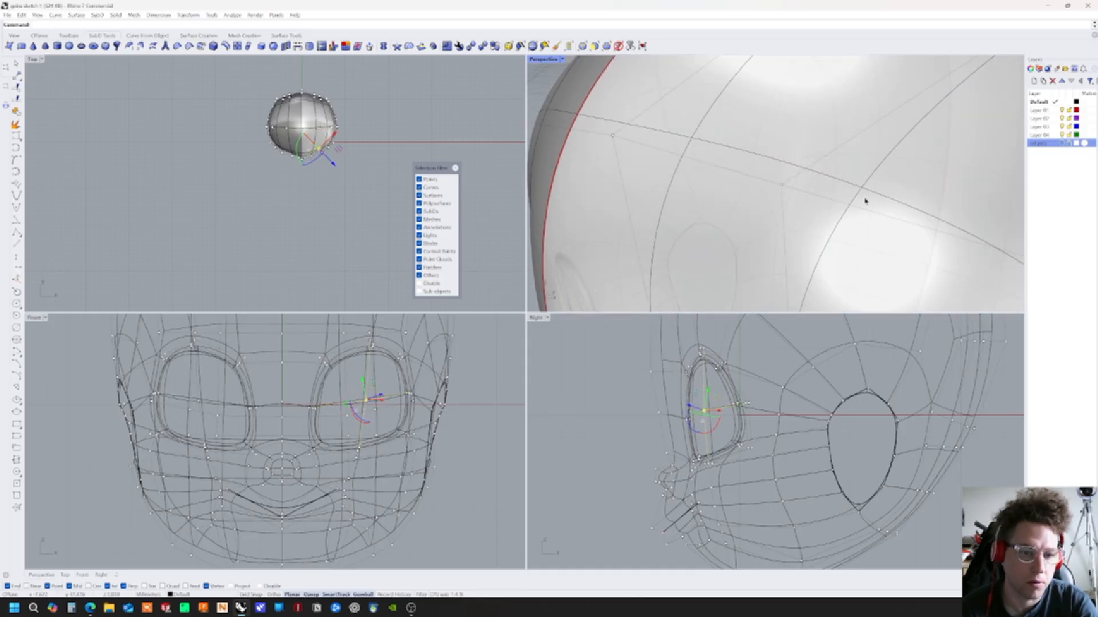
{"action": "scroll", "coordinate": [763, 266], "scroll_direction": "down", "scroll_amount": 5}
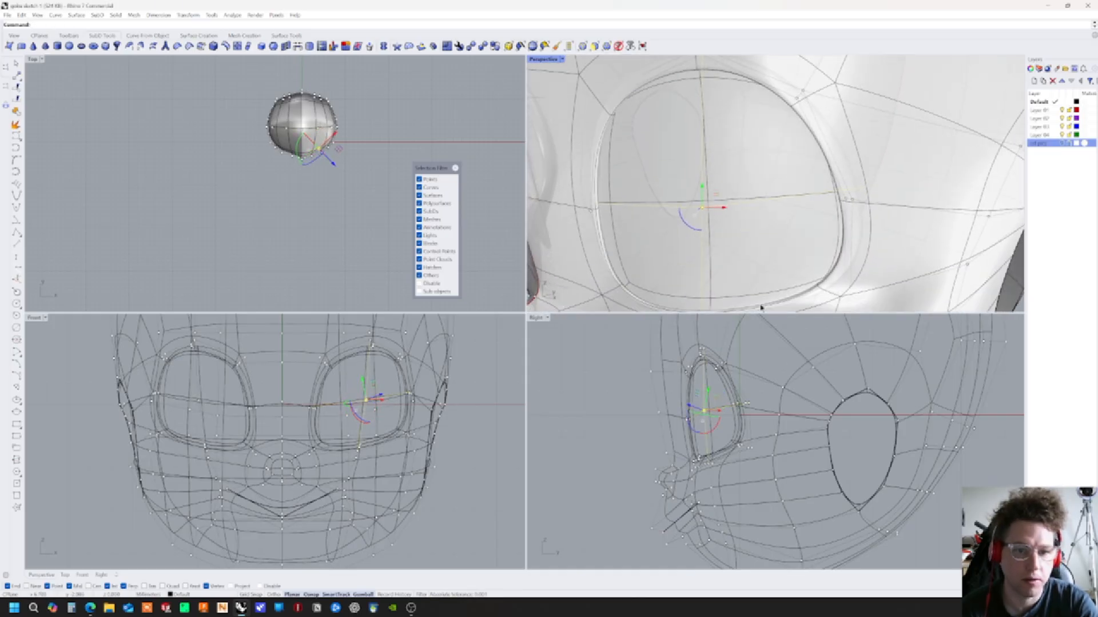
{"action": "scroll", "coordinate": [737, 217], "scroll_direction": "down", "scroll_amount": 3}
{"action": "right_click_drag", "start_coordinate": [823, 215], "coordinate": [750, 229]}
{"action": "scroll", "coordinate": [750, 228], "scroll_direction": "down", "scroll_amount": 6}
{"action": "left_click", "coordinate": [641, 111]}
Switch the perspective view to Rendered display, hide the control points, and examine the filled eyes from the front and side
{"action": "left_click", "coordinate": [562, 59]}
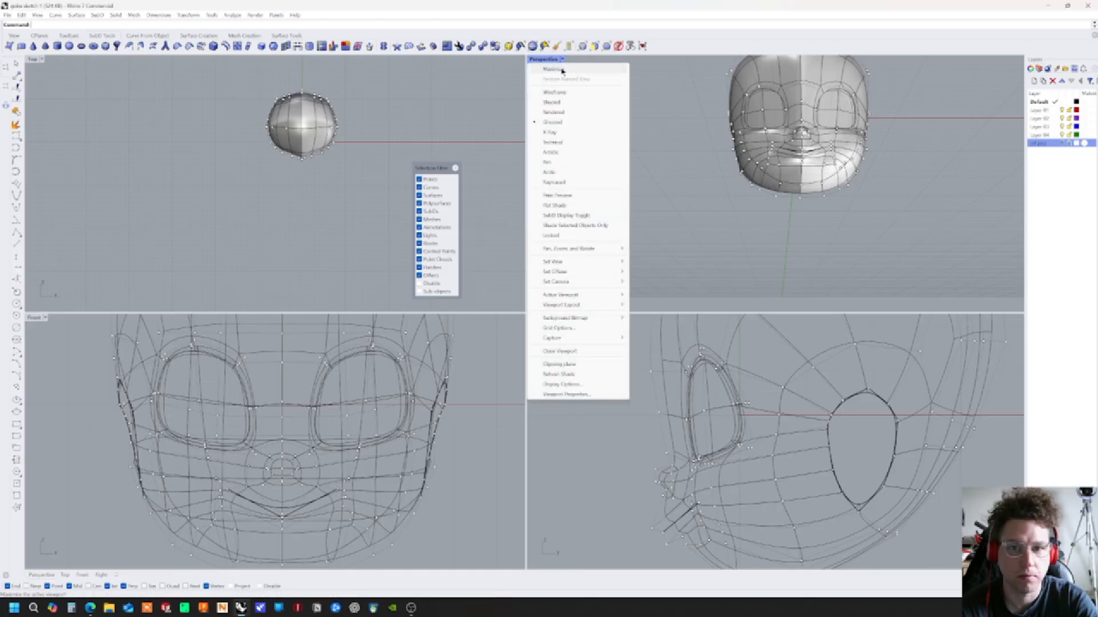
{"action": "left_click", "coordinate": [559, 103]}
{"action": "left_click", "coordinate": [562, 60]}
{"action": "left_click", "coordinate": [560, 113]}
{"action": "right_click_drag", "start_coordinate": [822, 196], "coordinate": [854, 250]}
{"action": "key", "text": "Escape"}
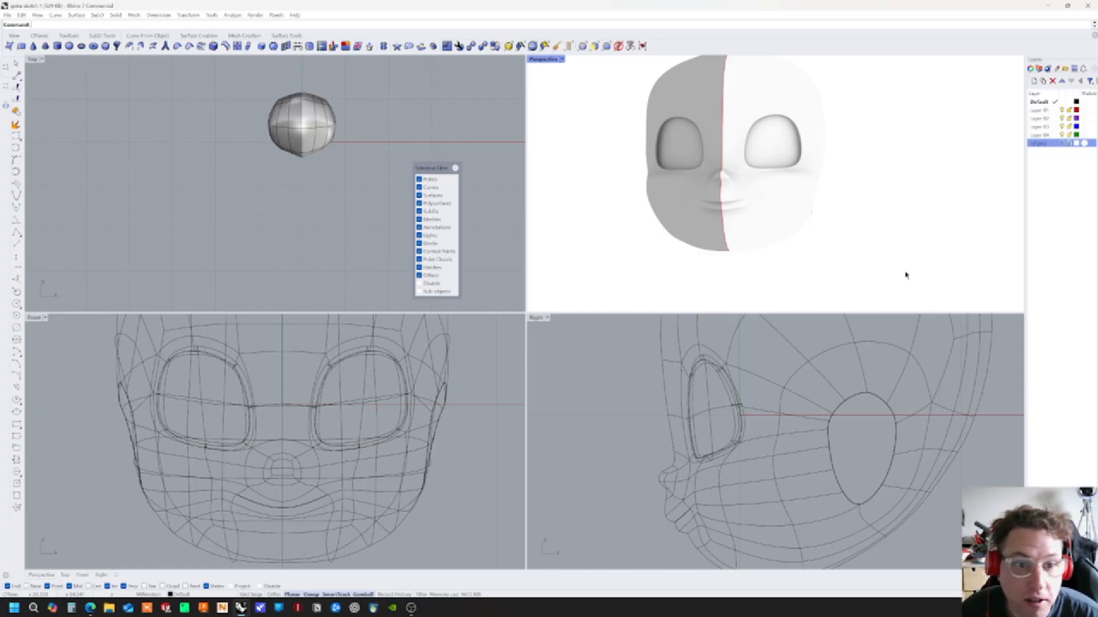
{"action": "right_click_drag", "start_coordinate": [778, 242], "coordinate": [888, 273]}
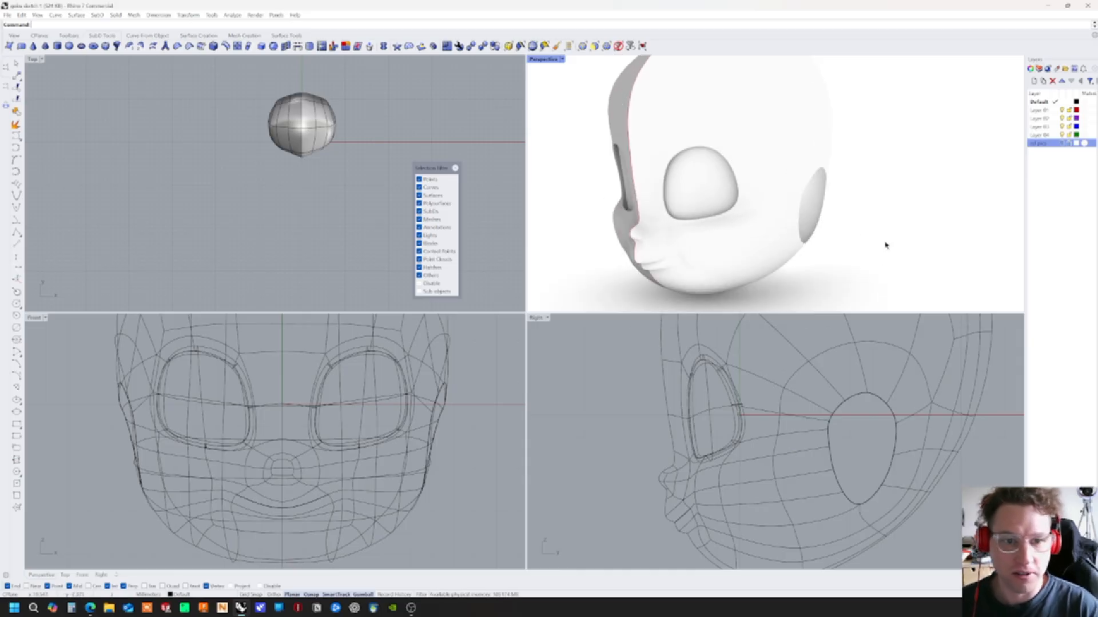